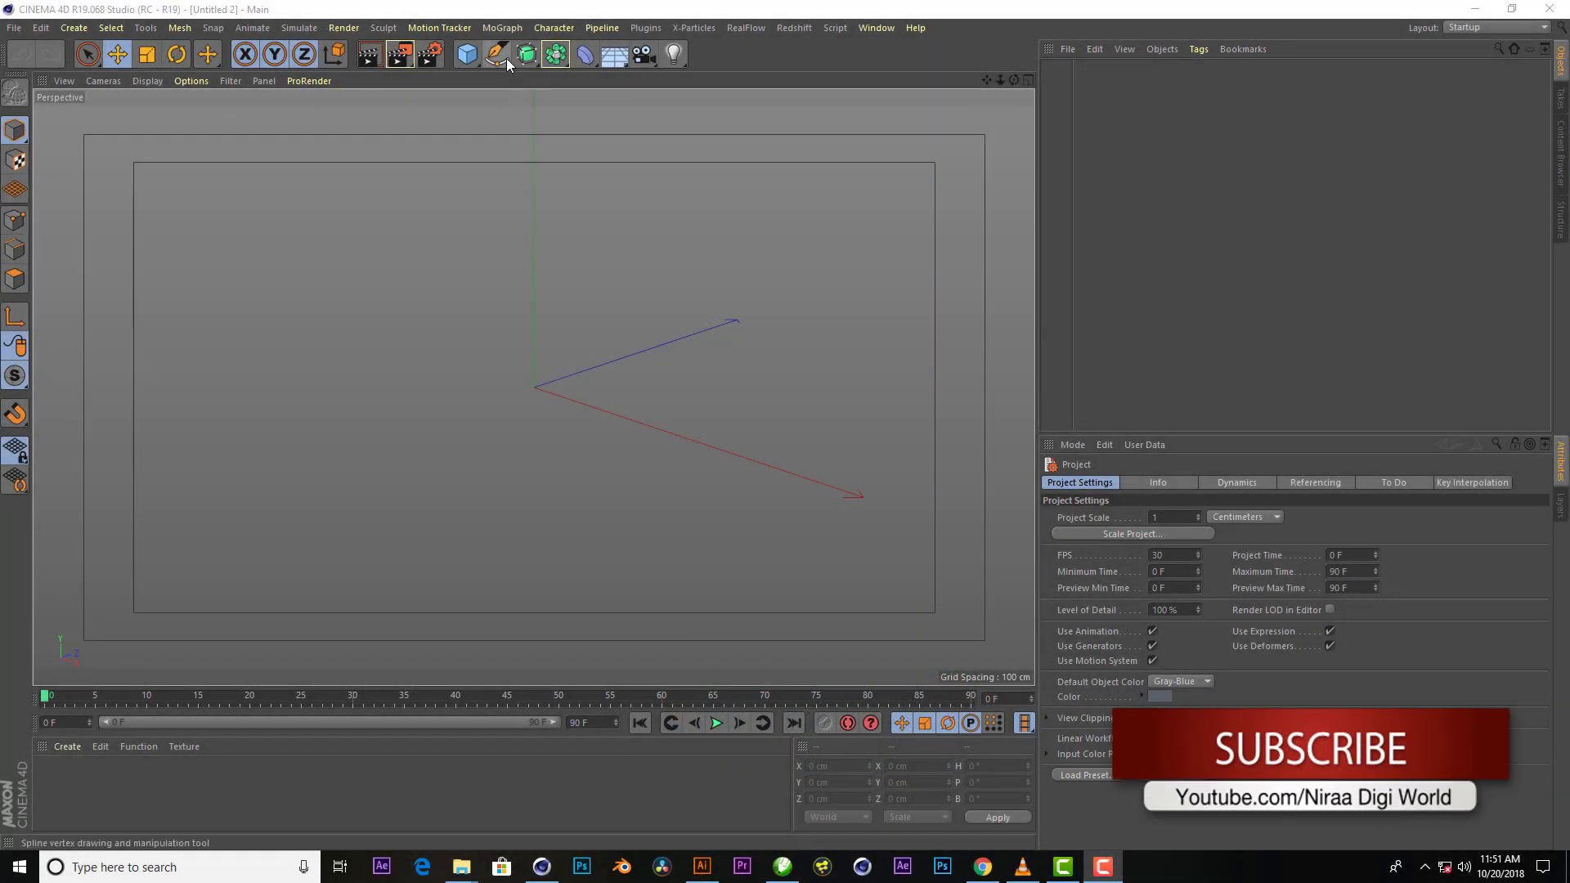
Create a six-sided n-Side spline of 200 cm radius lying flat in the XZ plane
click(507, 63)
click(664, 166)
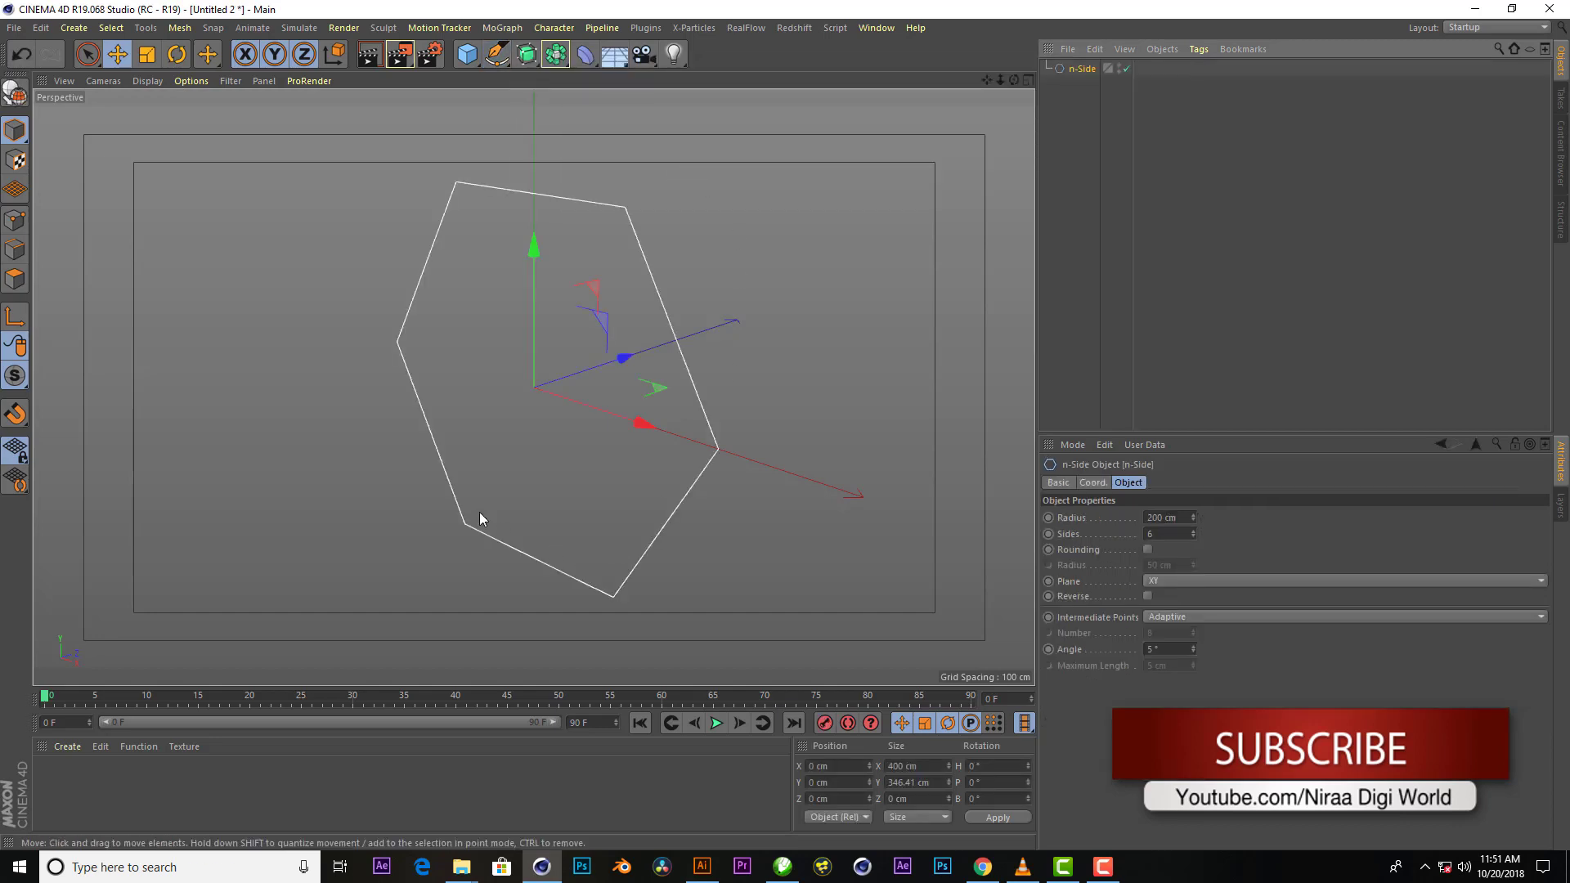
click(1169, 580)
click(1175, 630)
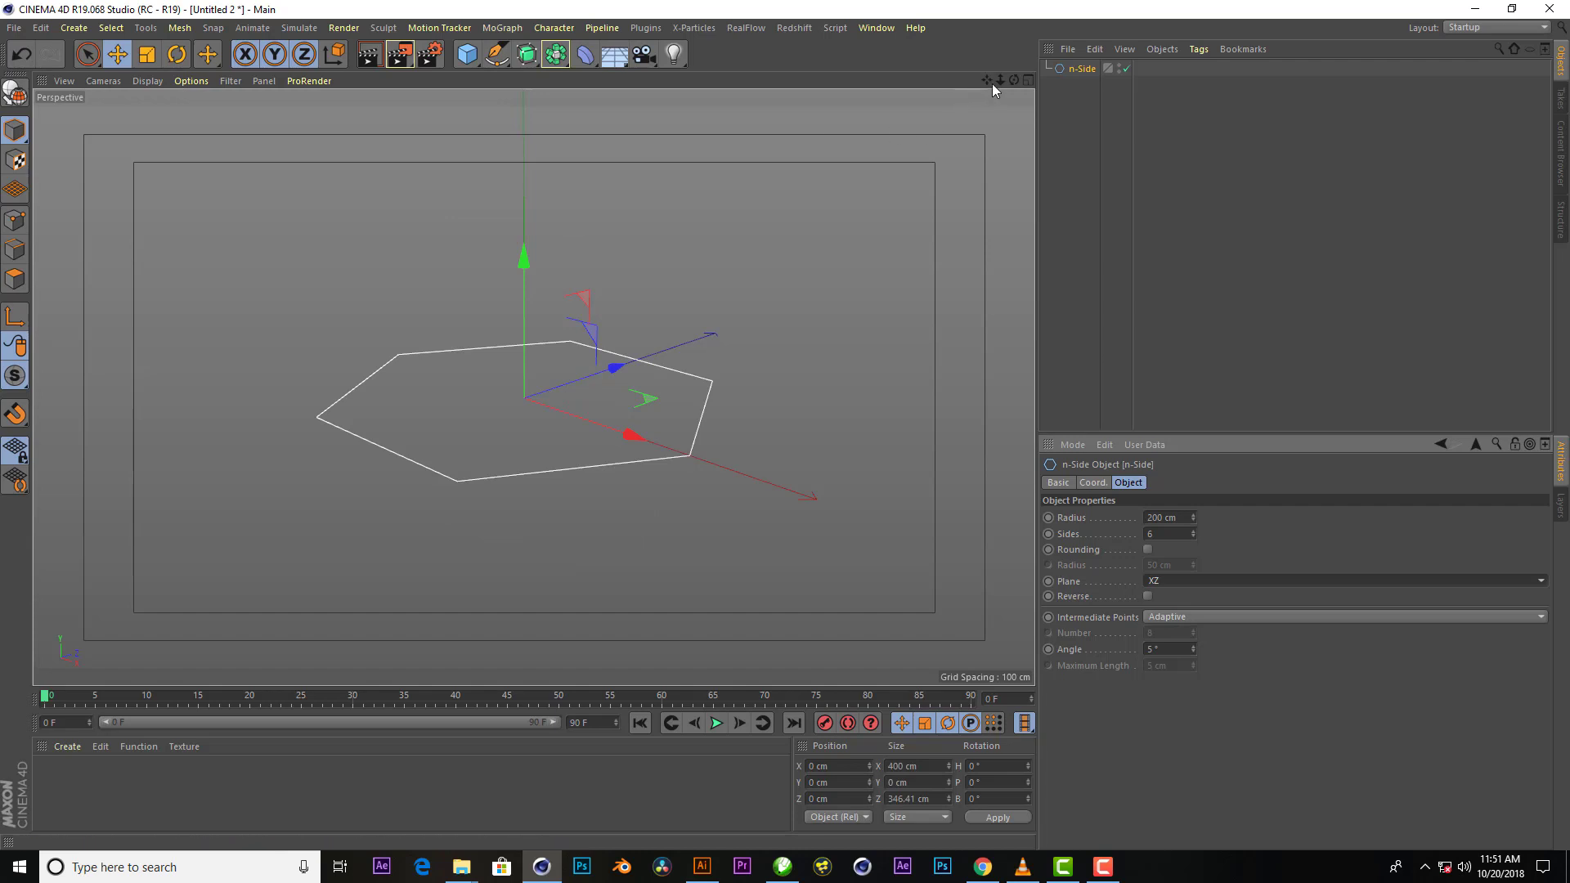
Orbit the view to see the hexagon from above, then bring up the MoGraph generators
drag(1014, 80, 1032, 130)
alt+drag(533, 387, 573, 393)
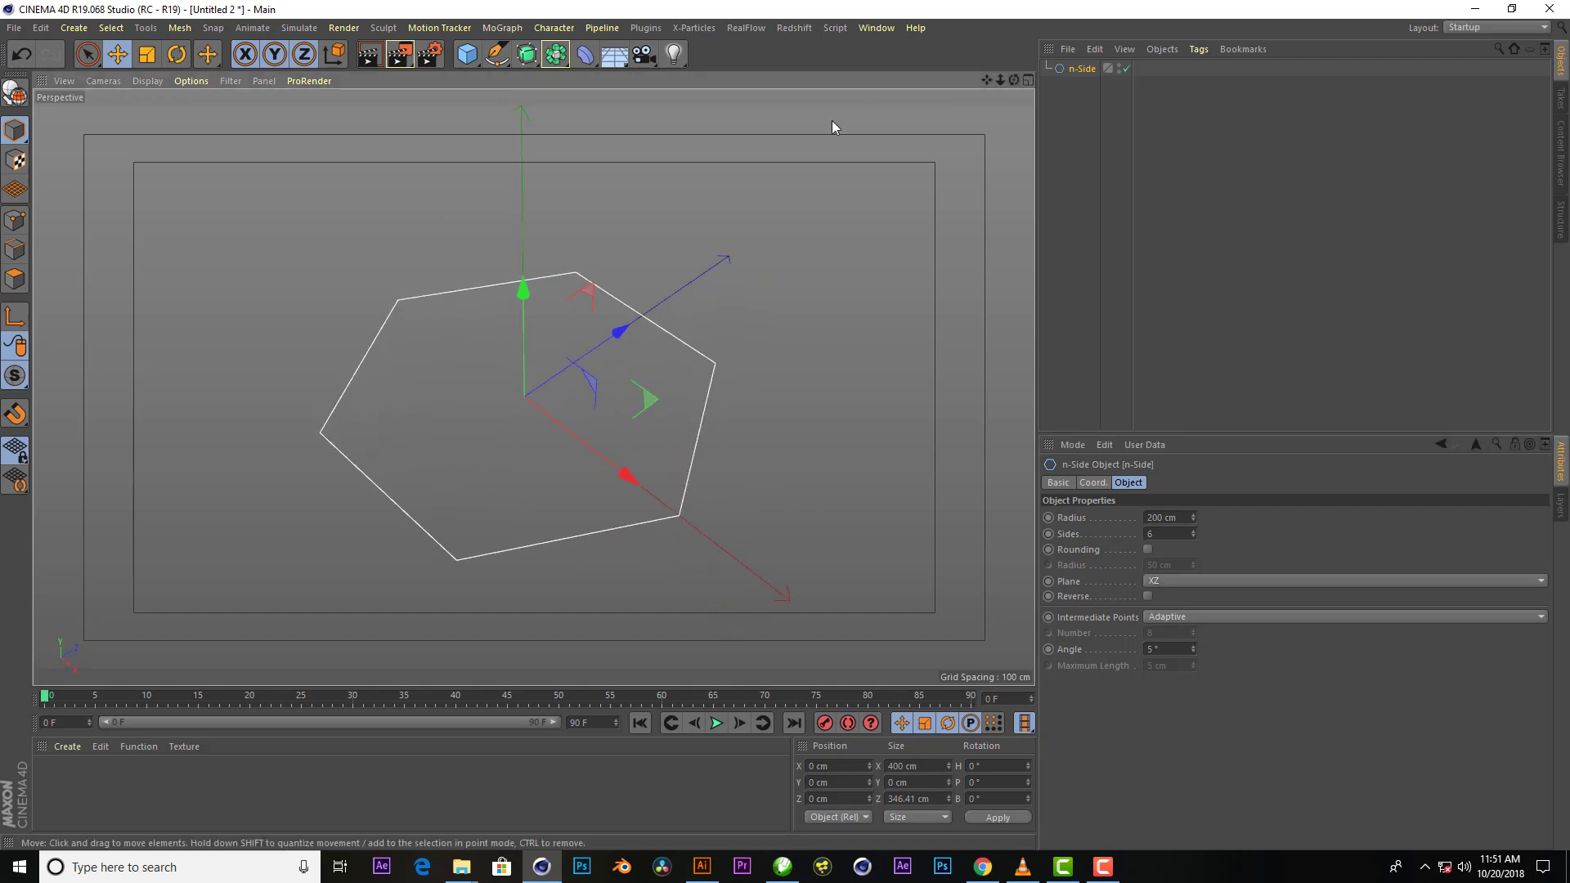
mouse_move(618, 449)
alt+mouse_down()
mouse_move(596, 398)
mouse_move(621, 384)
alt+mouse_up()
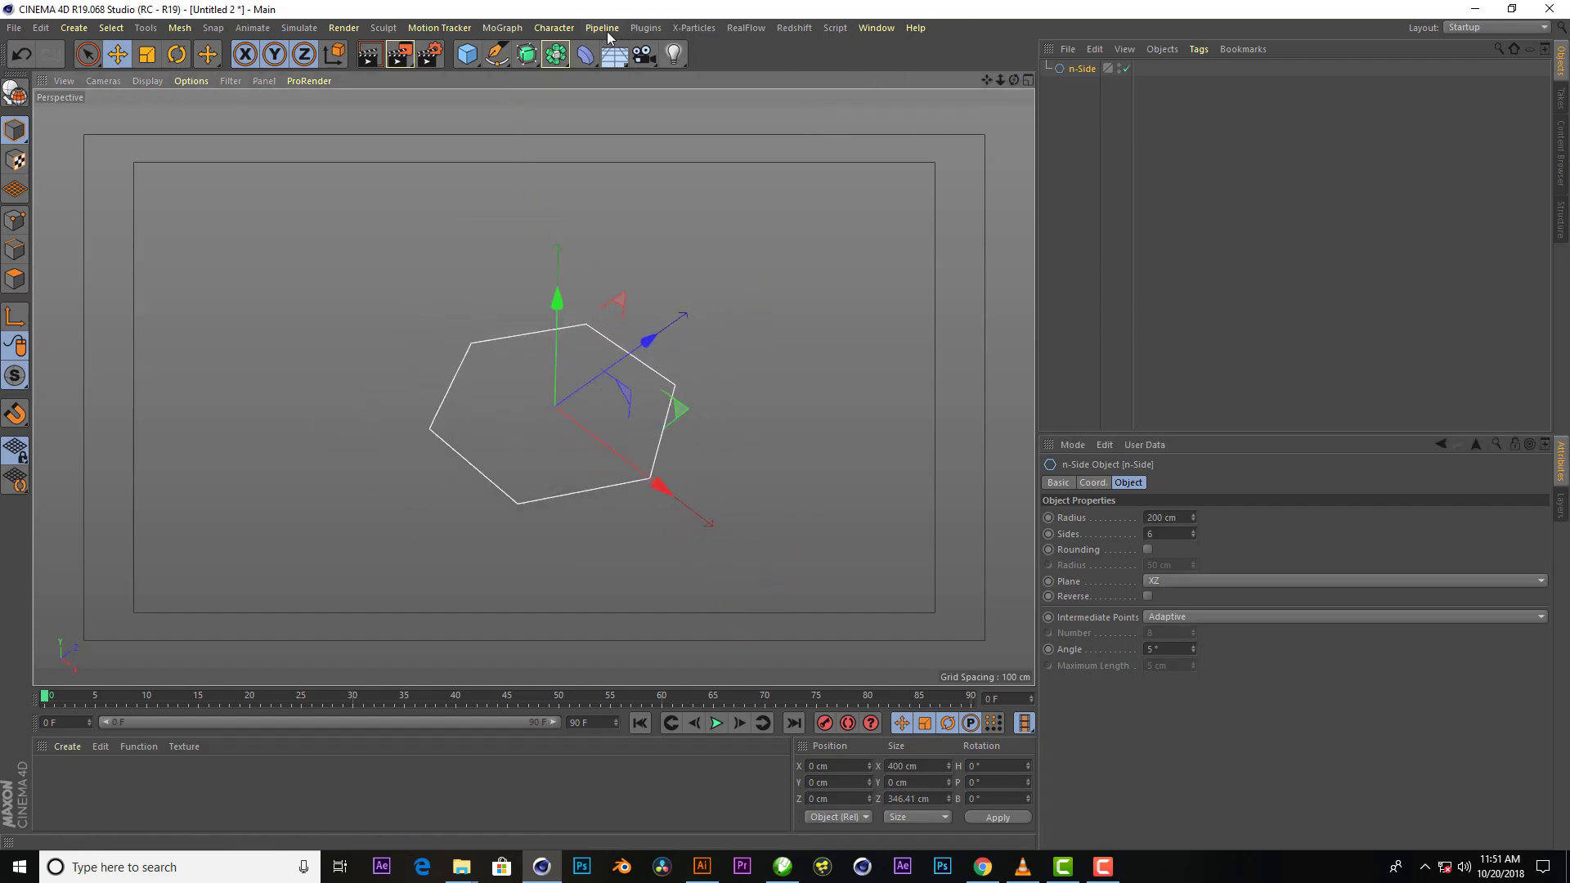
click(520, 31)
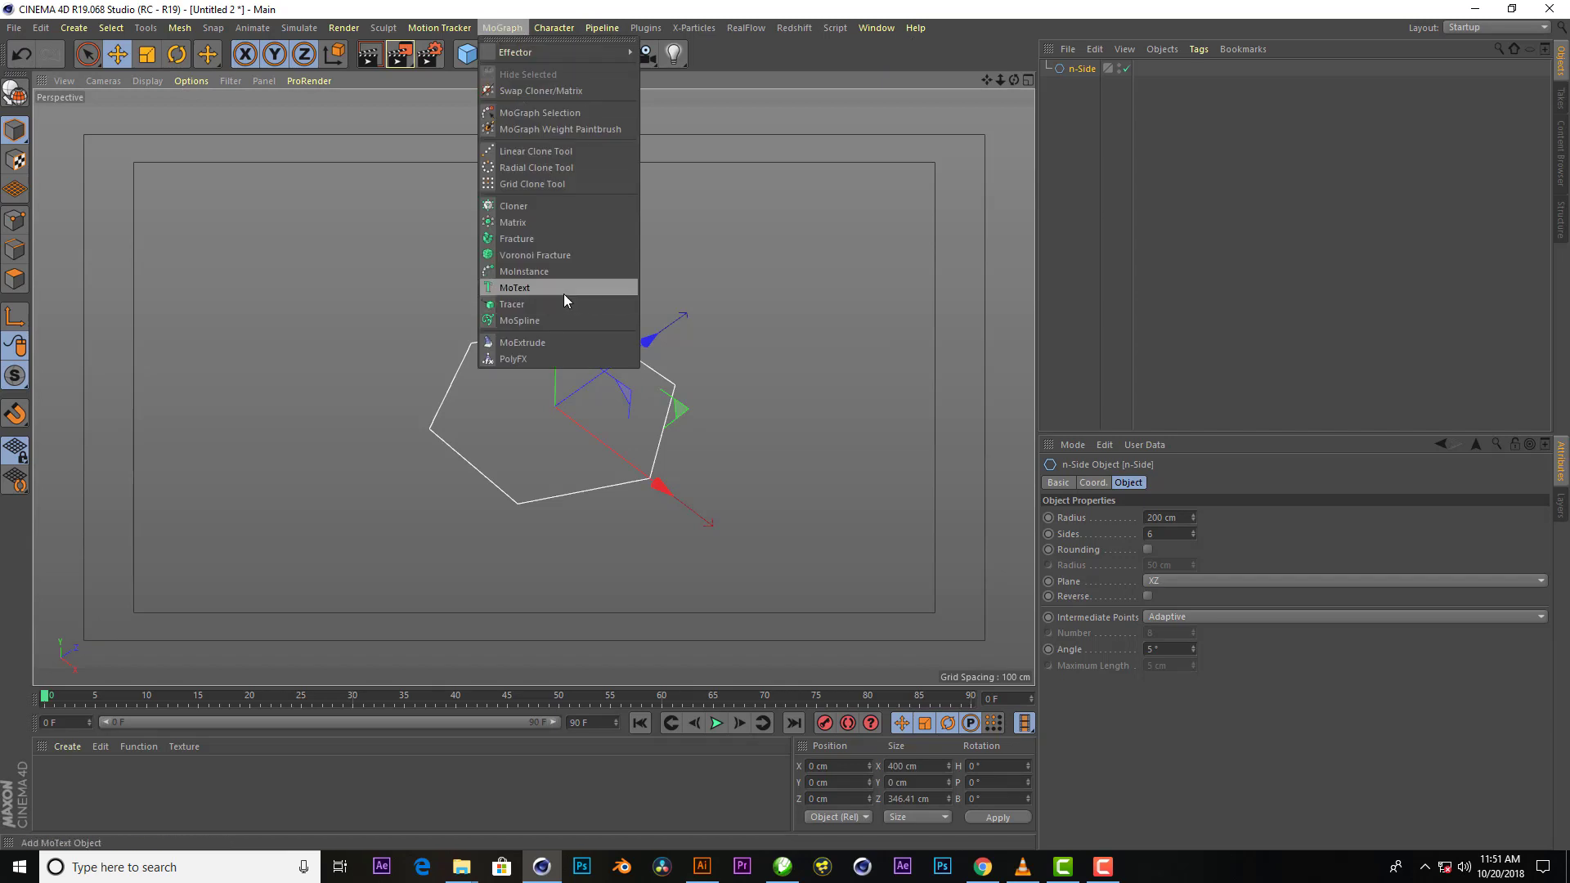
Add a Cloner holding the hexagon as its child, set to Honeycomb Array mode
click(528, 208)
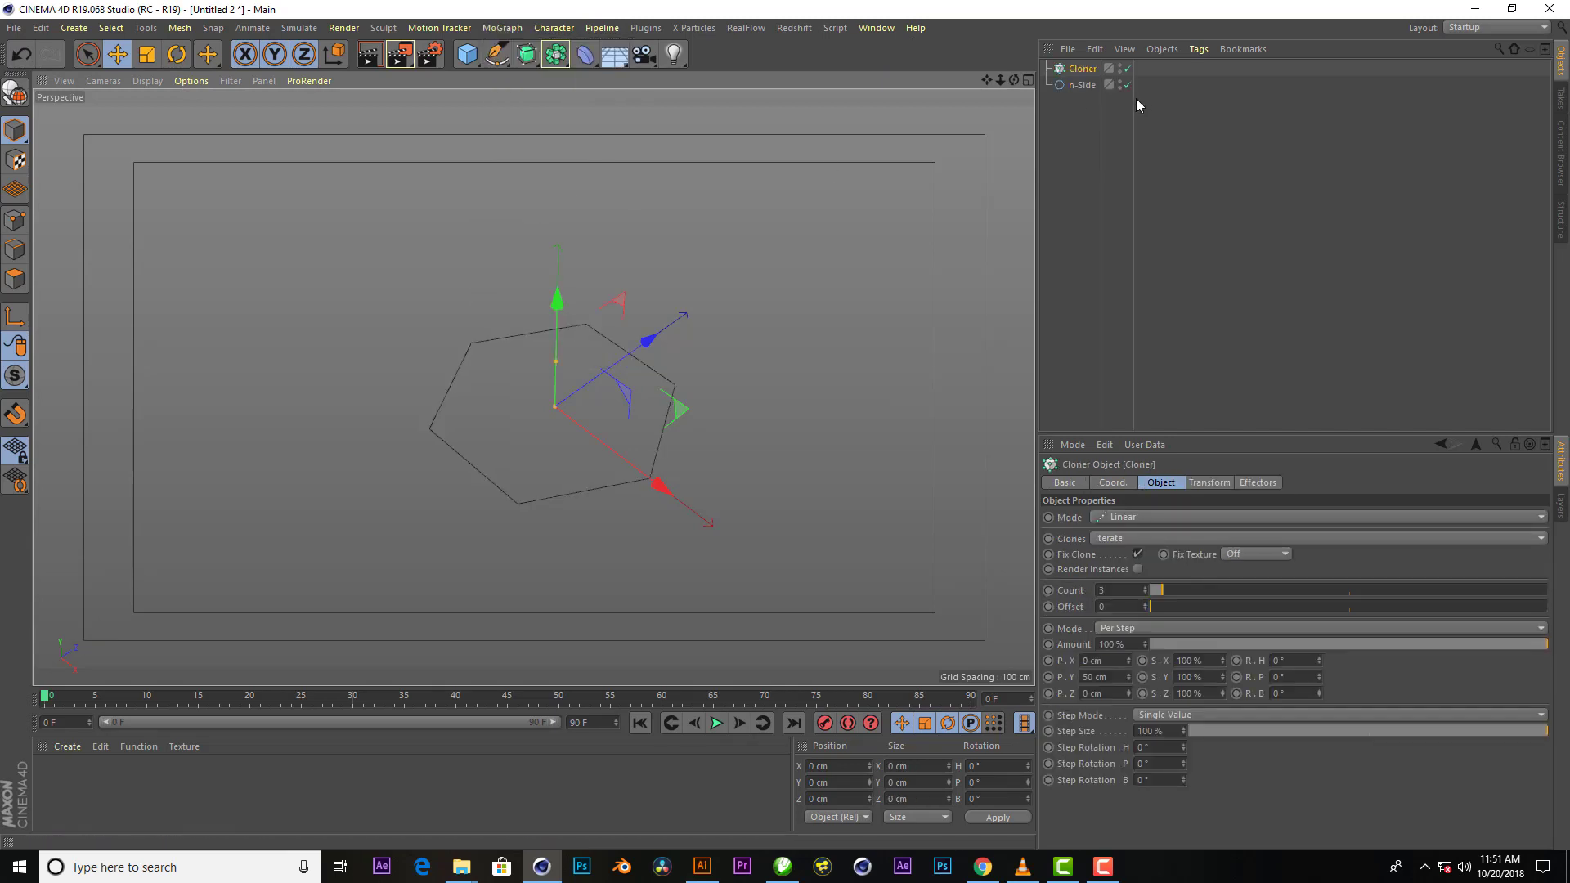
drag(1085, 88, 1090, 72)
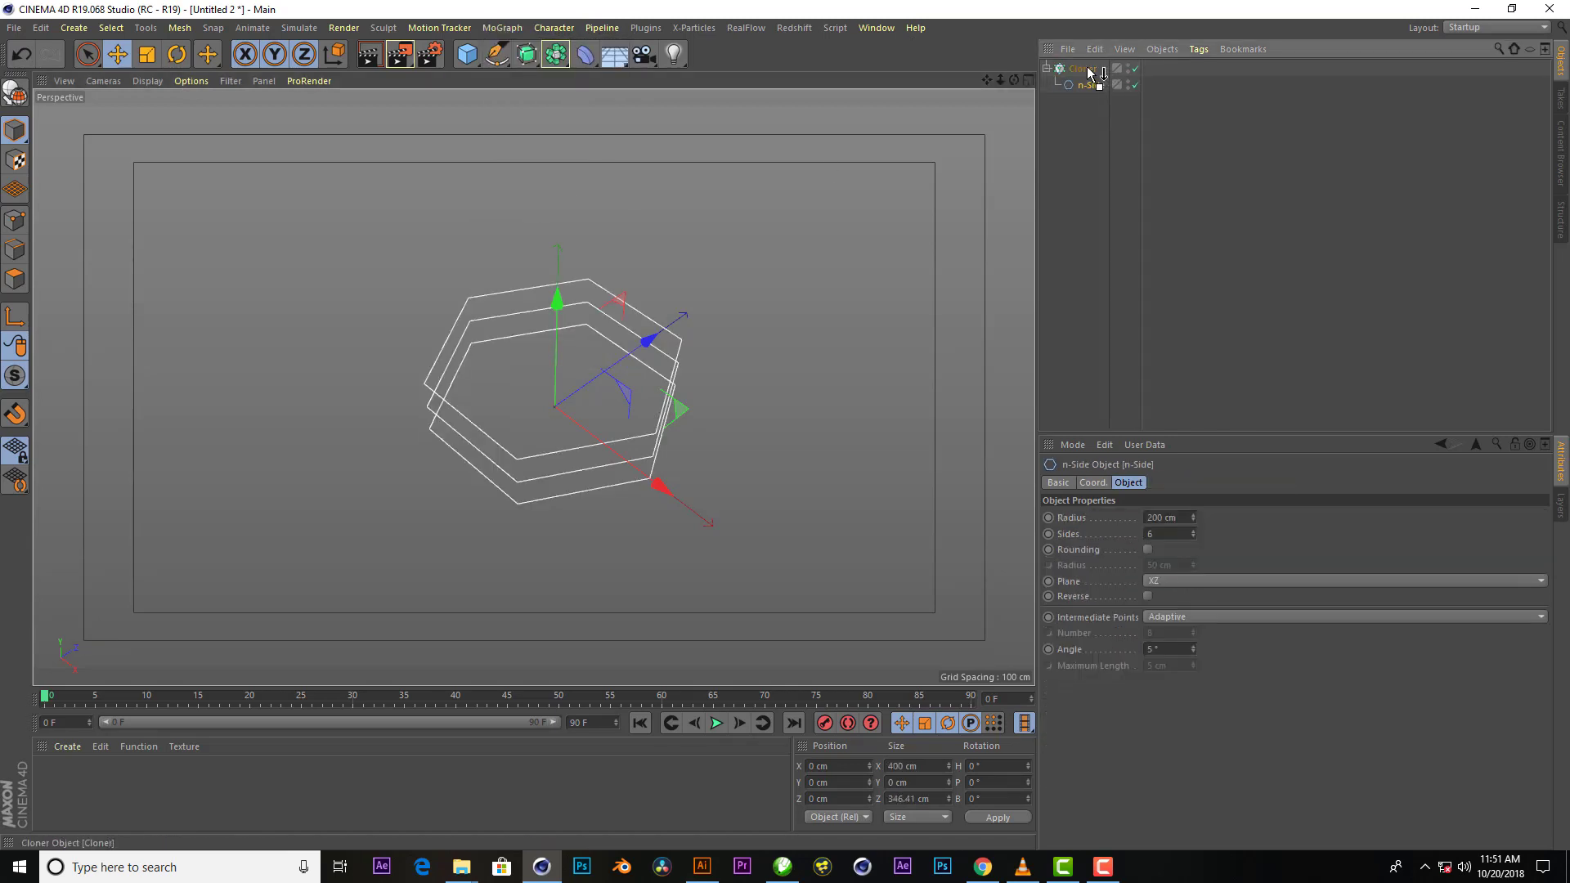
click(1085, 69)
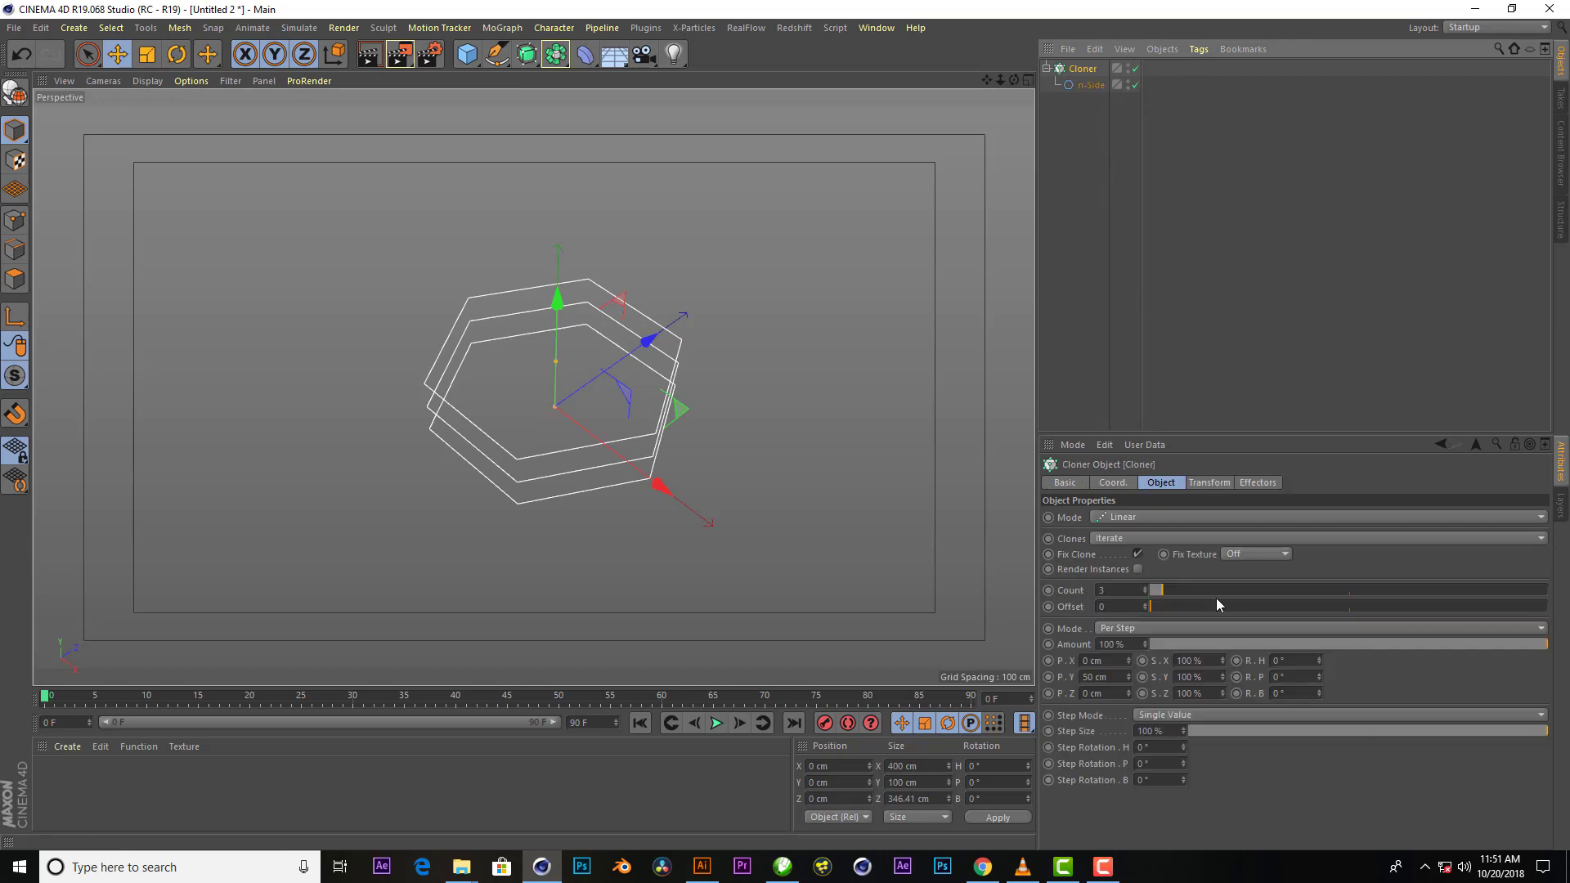
click(1134, 516)
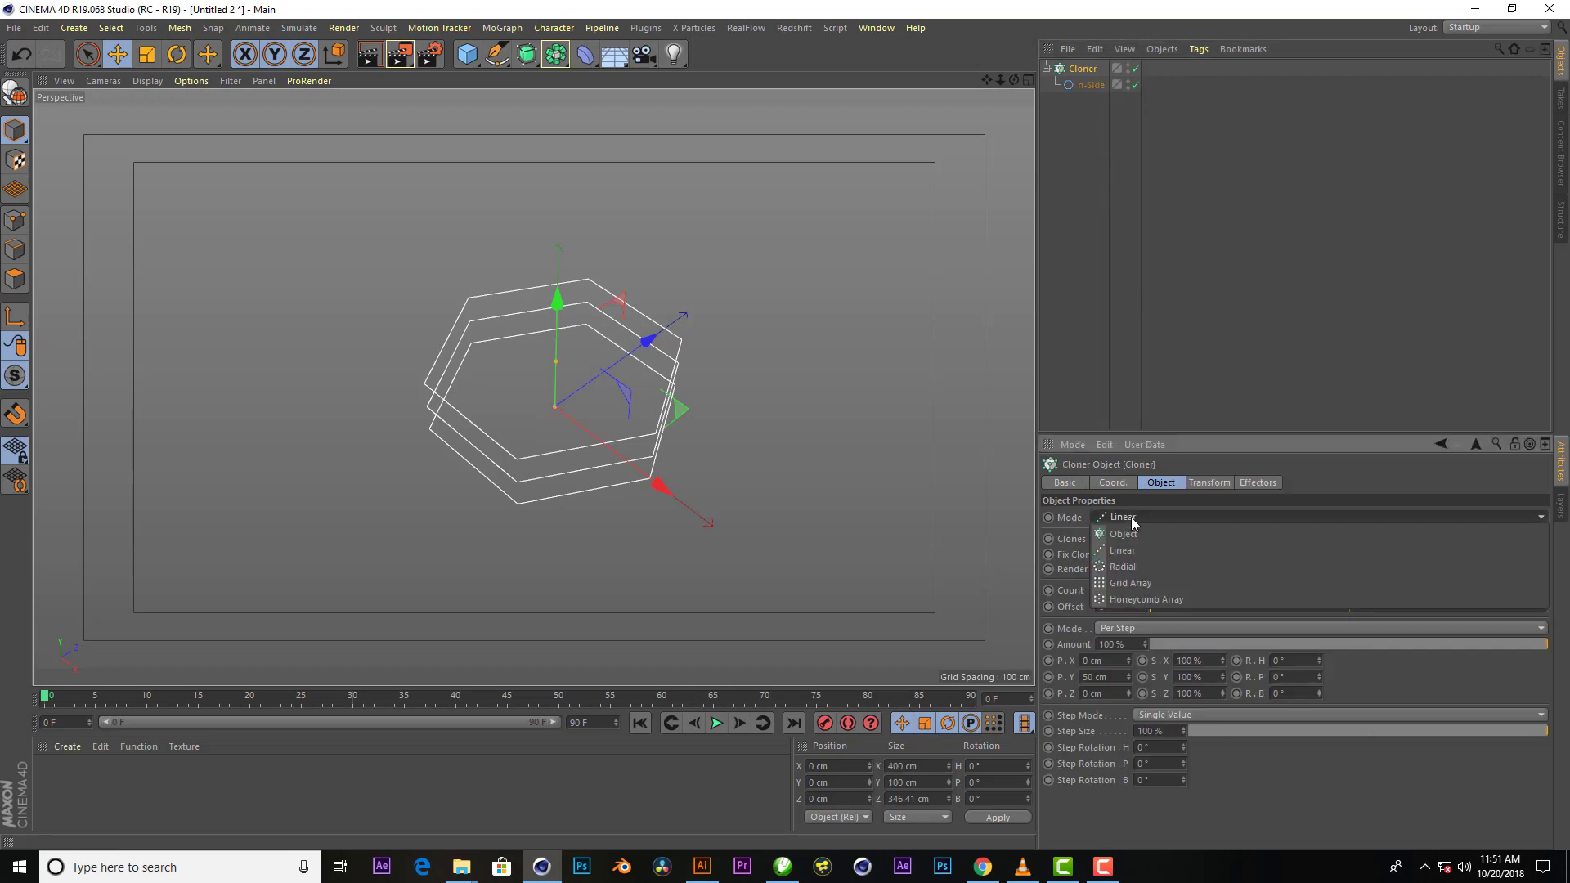
click(1138, 602)
scroll(967, 548, down, 3)
scroll(967, 549, down, 3)
scroll(967, 548, down, 2)
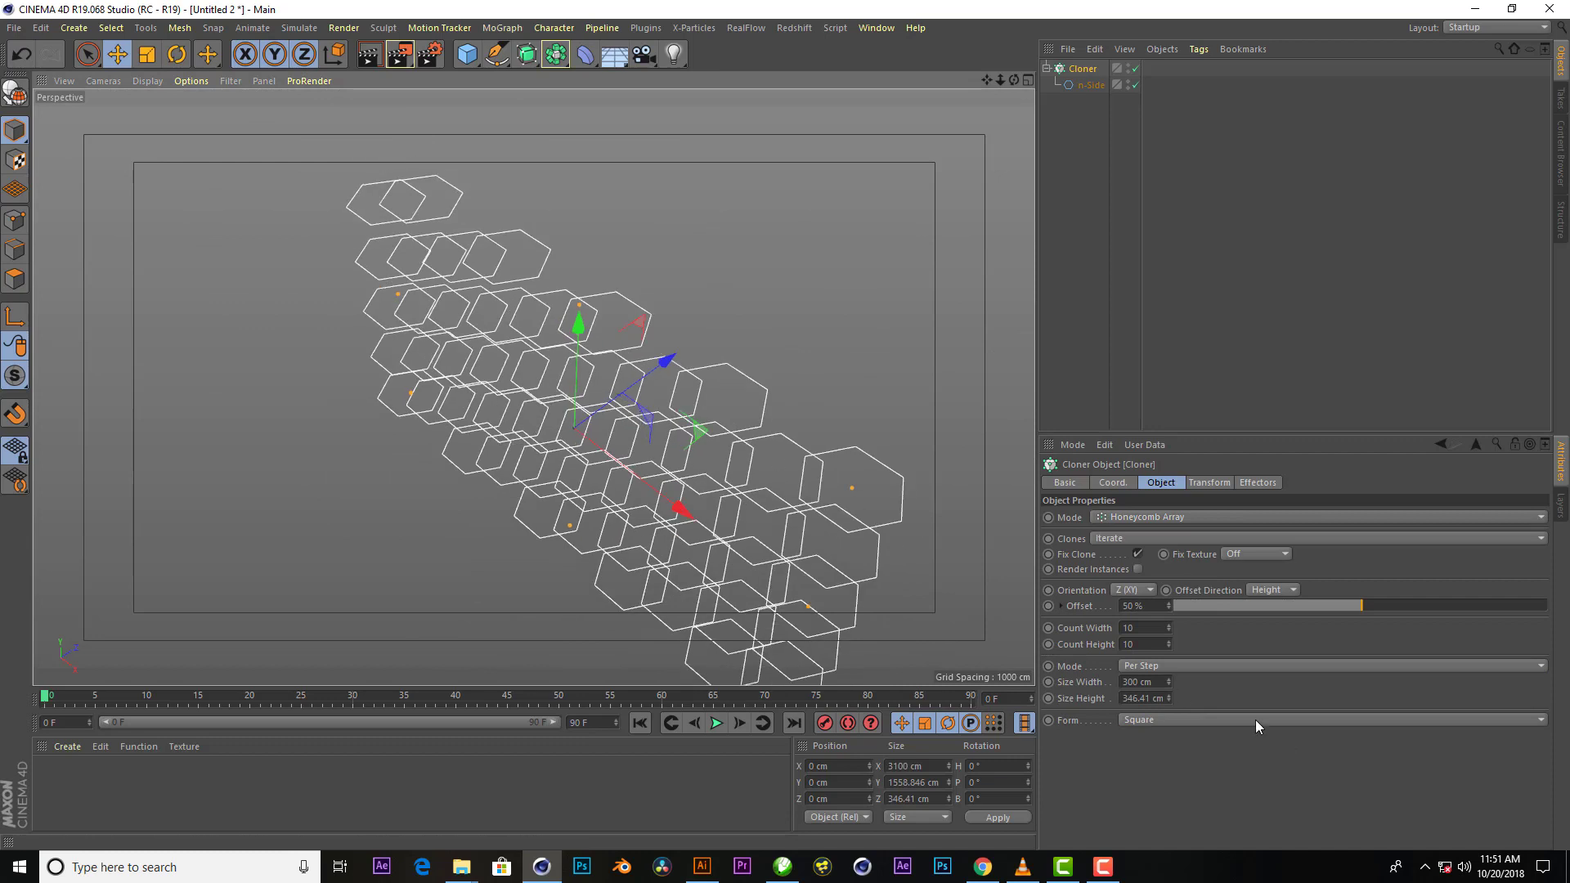
Orient the 10 by 10 honeycomb Y (XZ) so it lies flat, viewed from near top-down
click(1133, 589)
click(1140, 631)
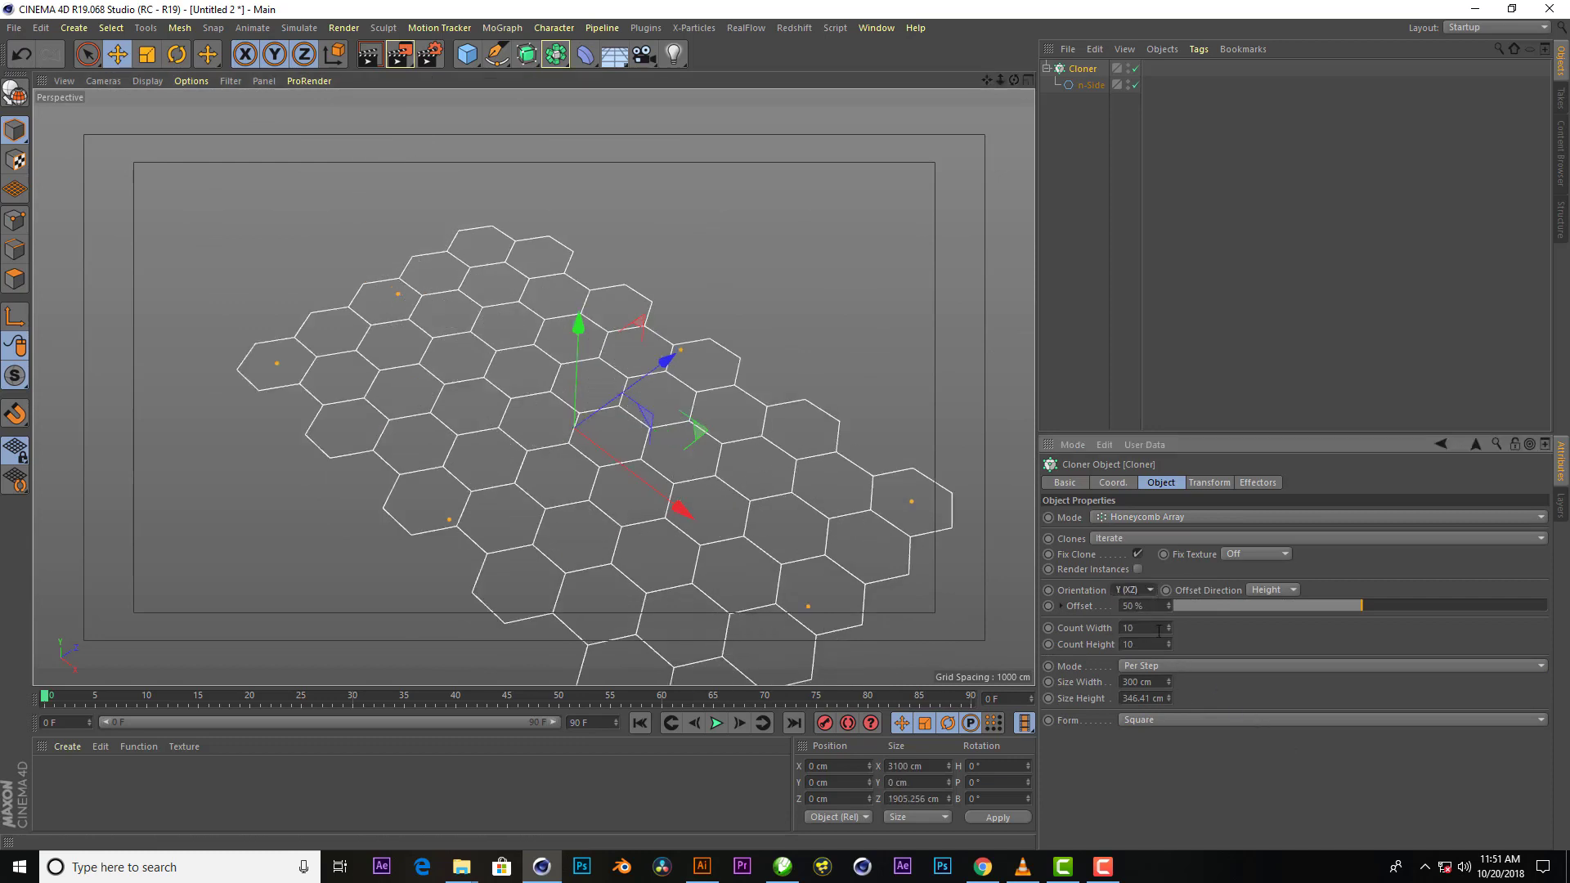
scroll(568, 497, up, 1)
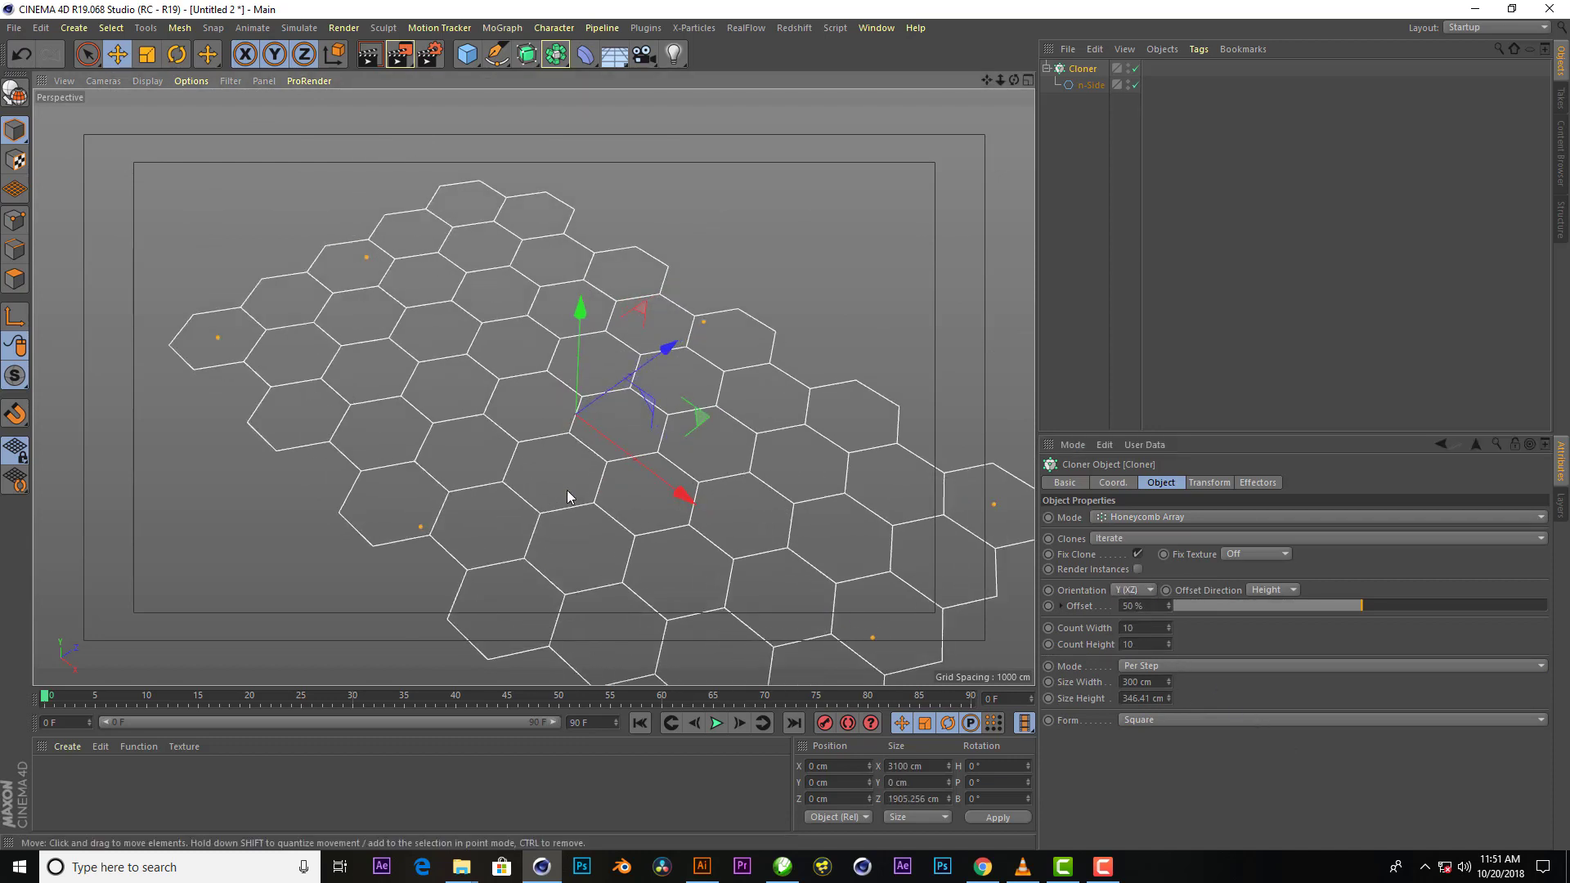
scroll(567, 496, down, 2)
scroll(568, 491, down, 2)
scroll(568, 490, down, 1)
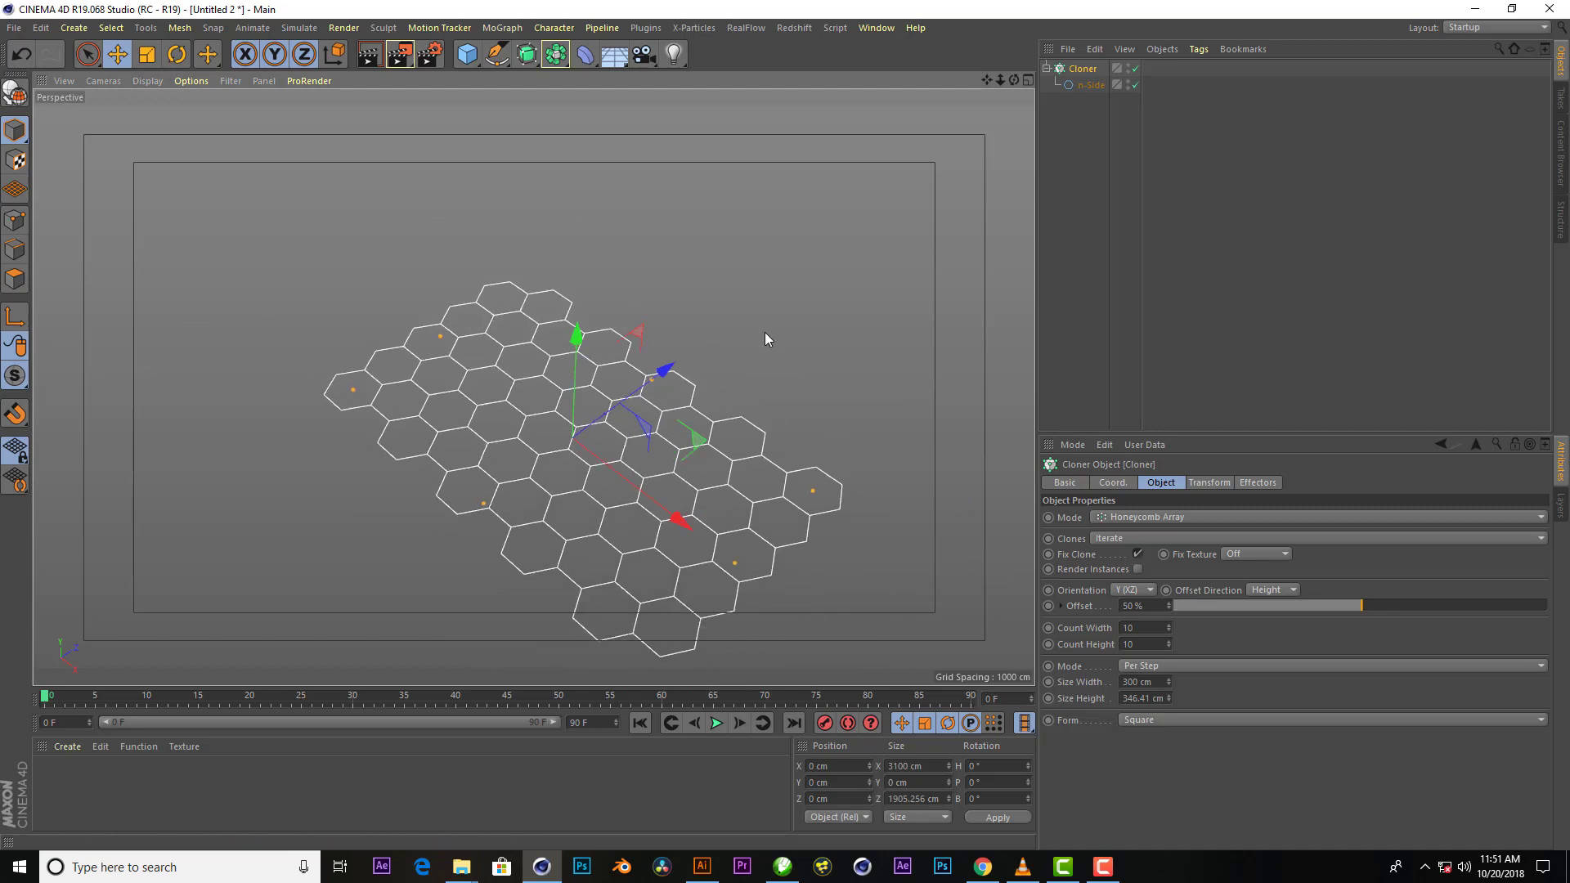
drag(1012, 80, 458, 446)
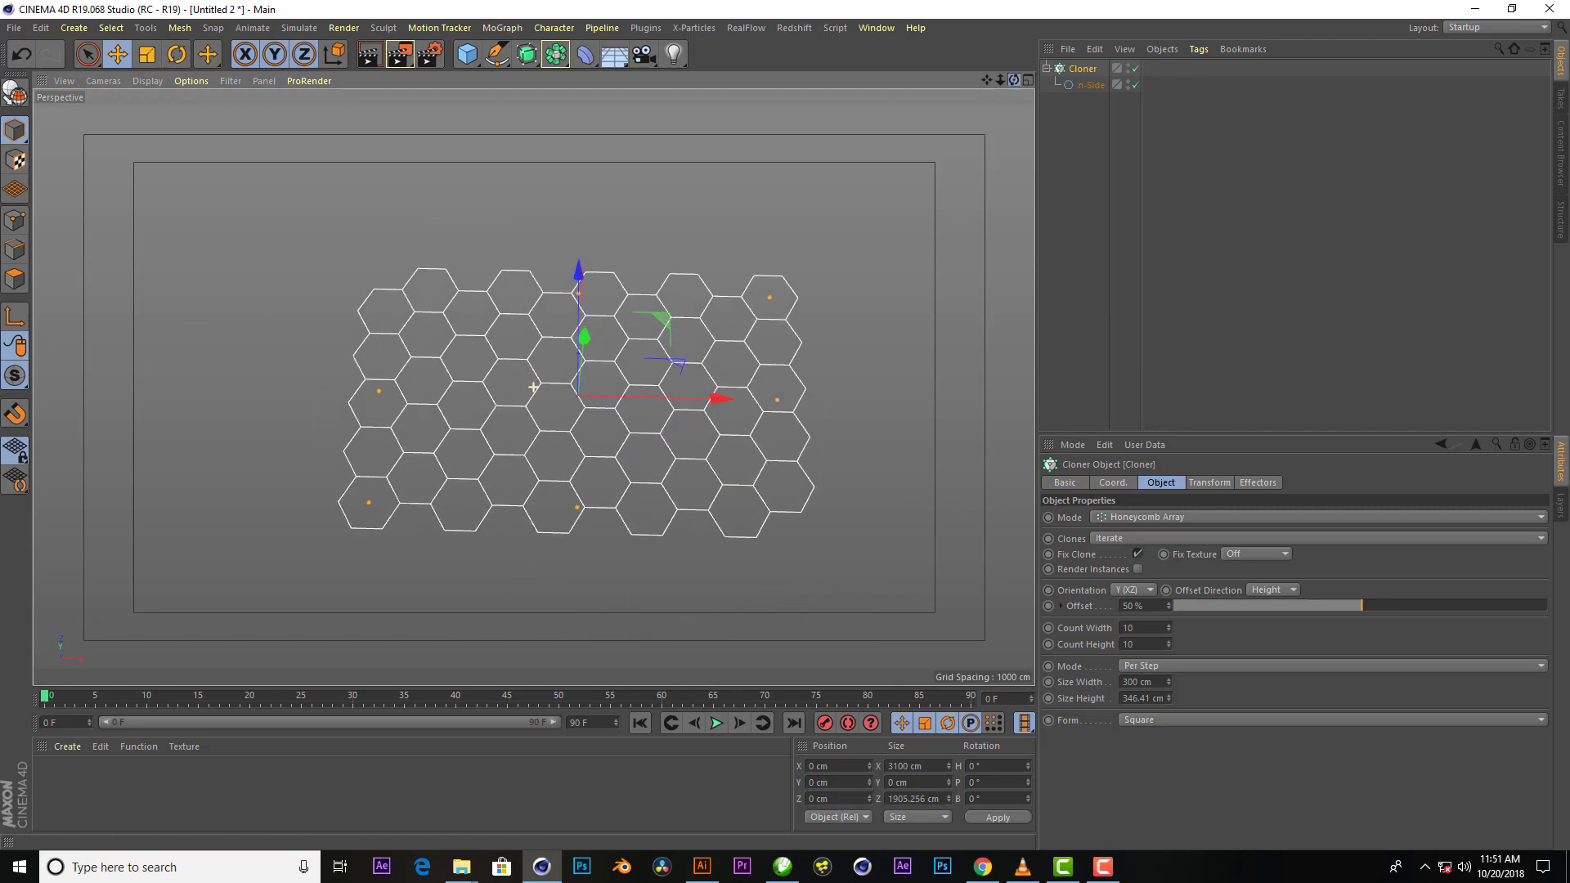
scroll(459, 446, up, 1)
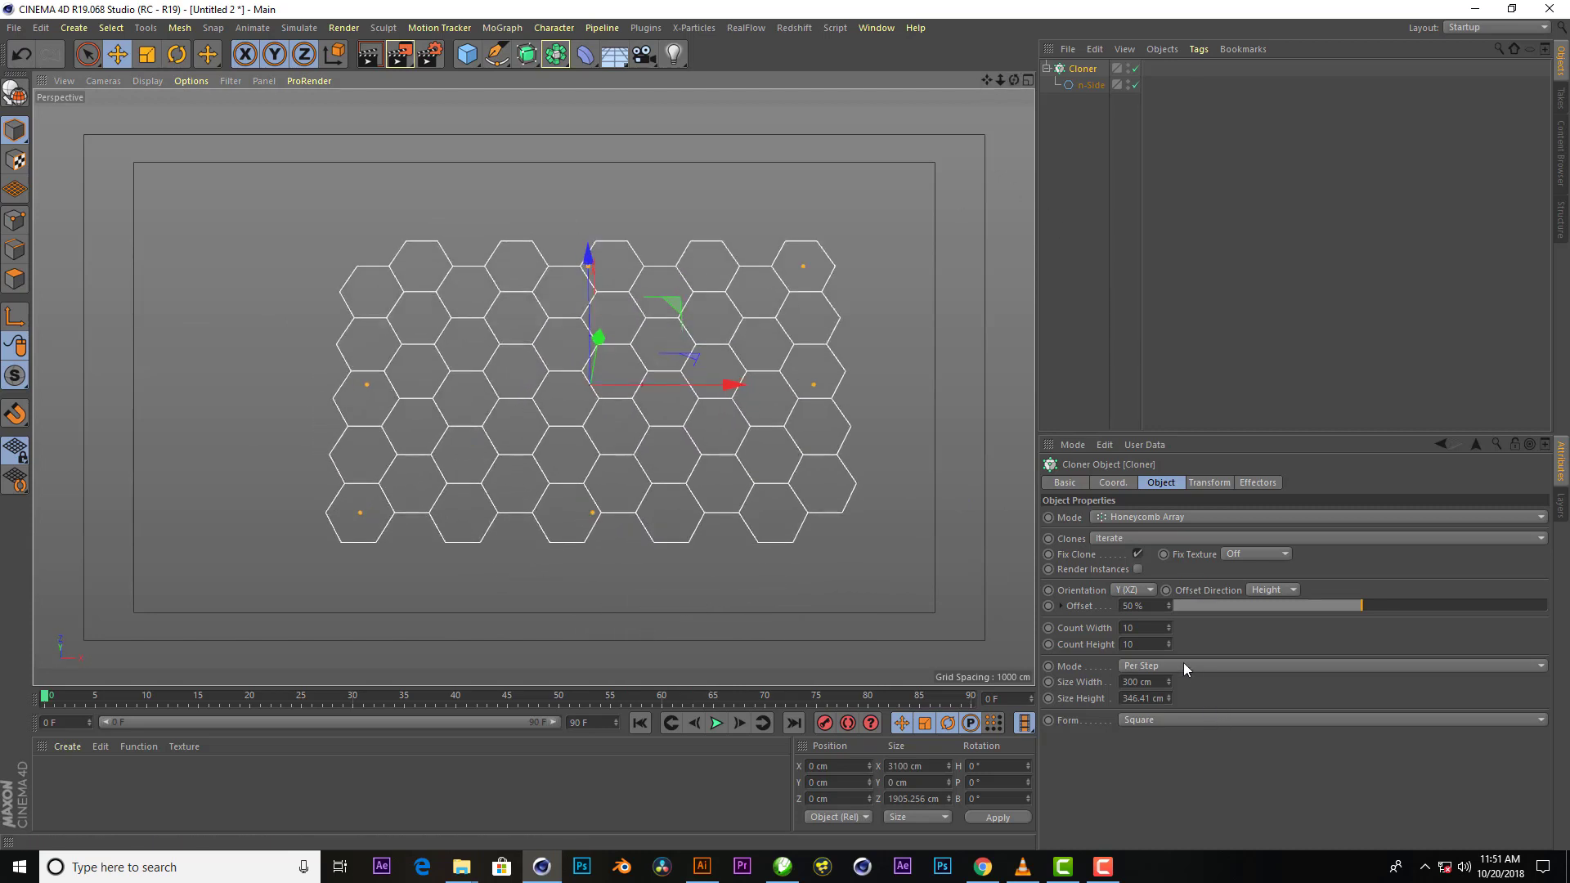
click(1091, 85)
Scale the hexagon to about 55% and tighten honeycomb spacing to 155 × 179.41 cm
click(157, 54)
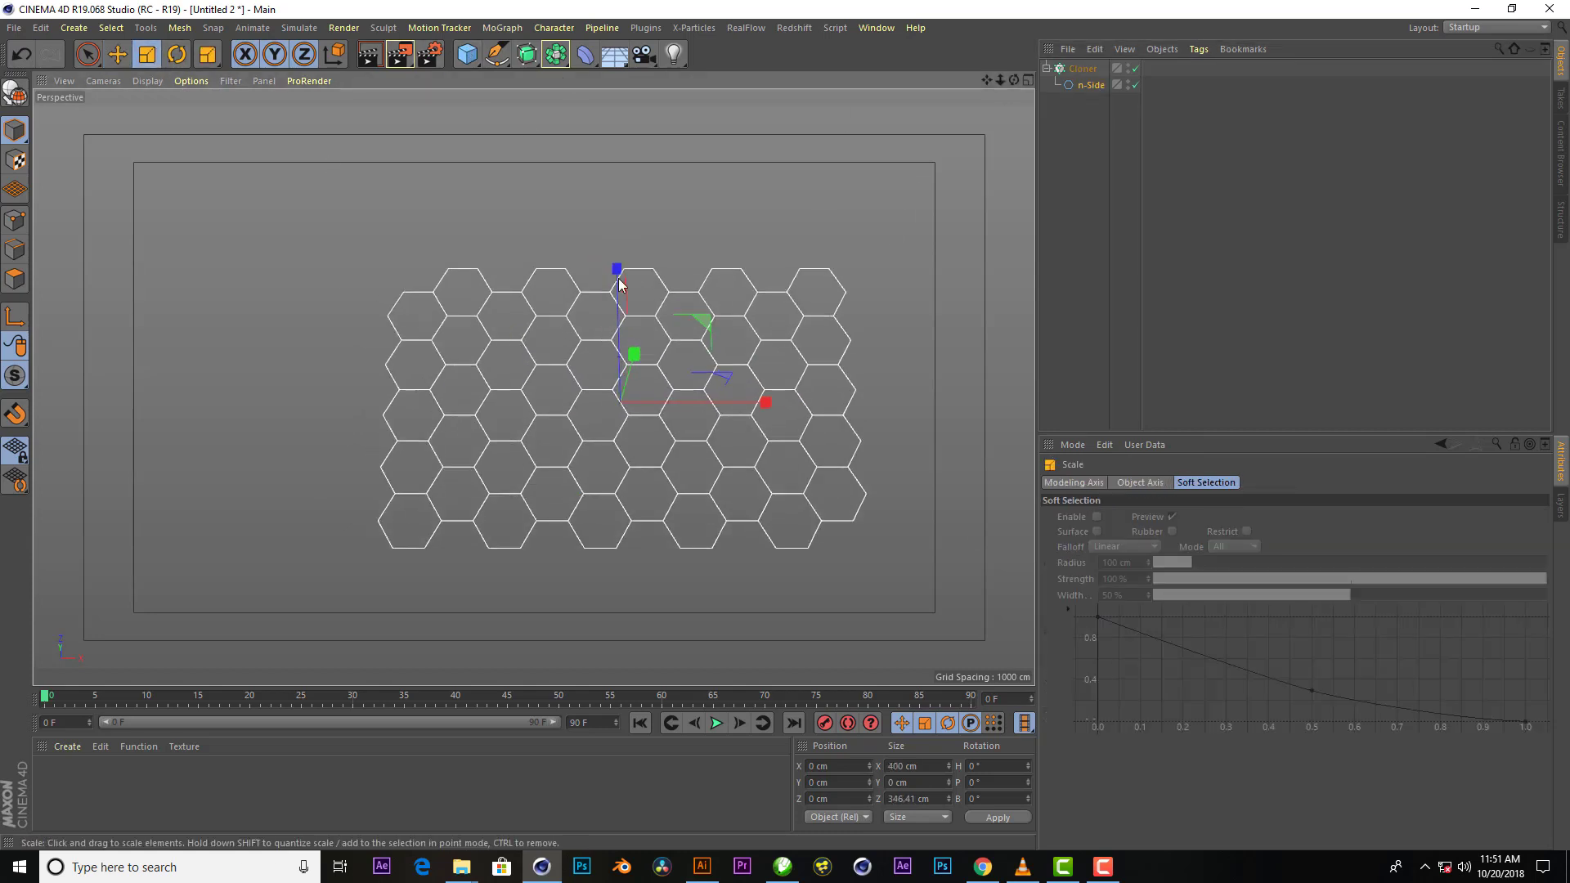
drag(671, 311, 595, 390)
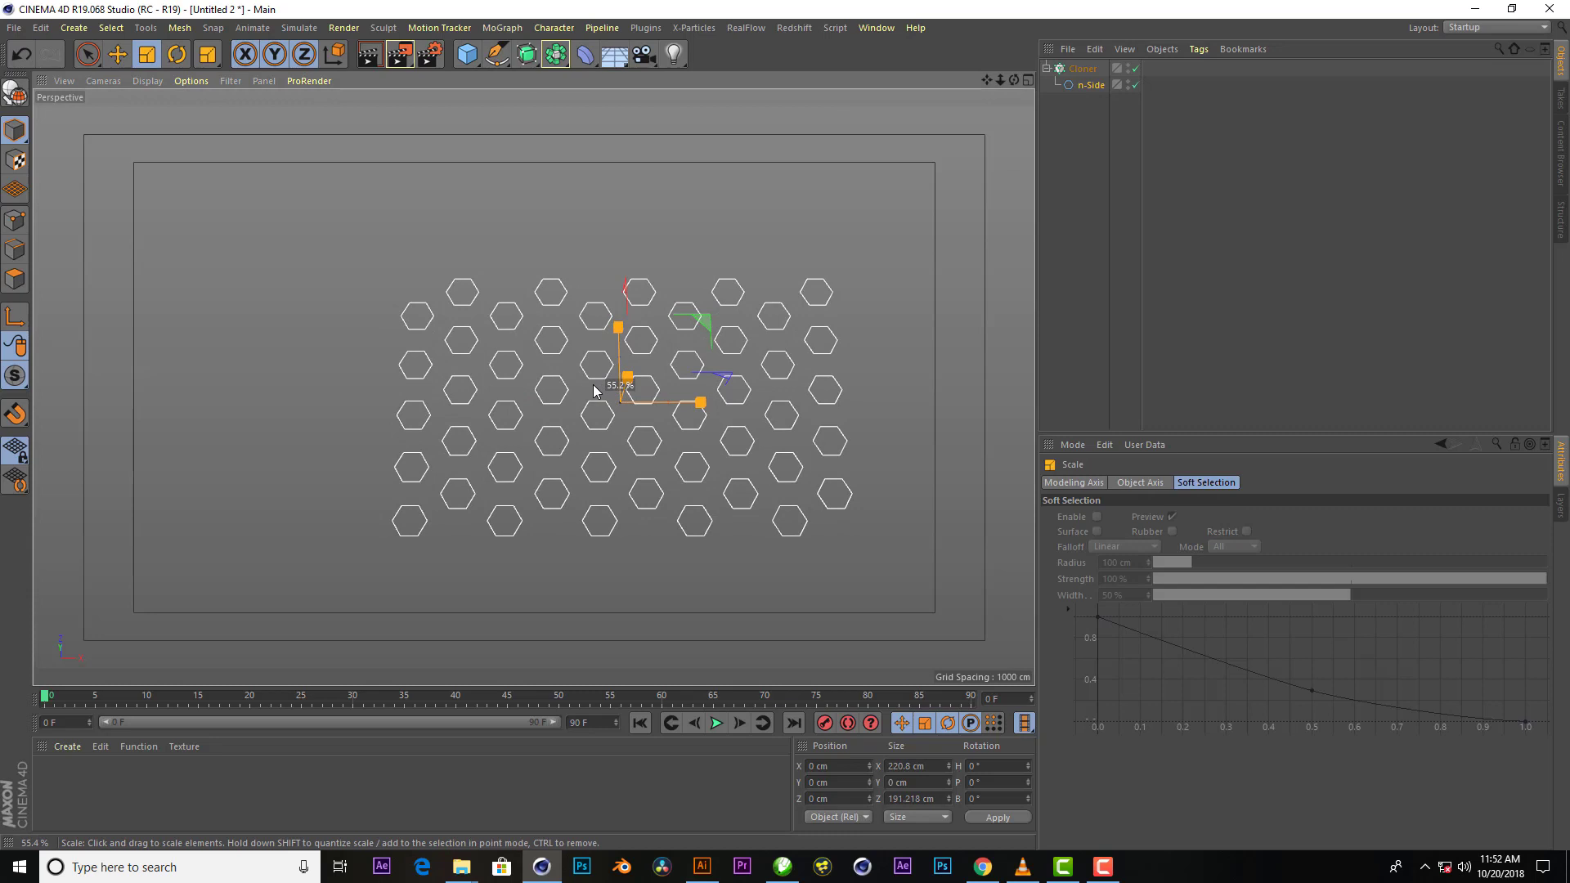
click(1082, 69)
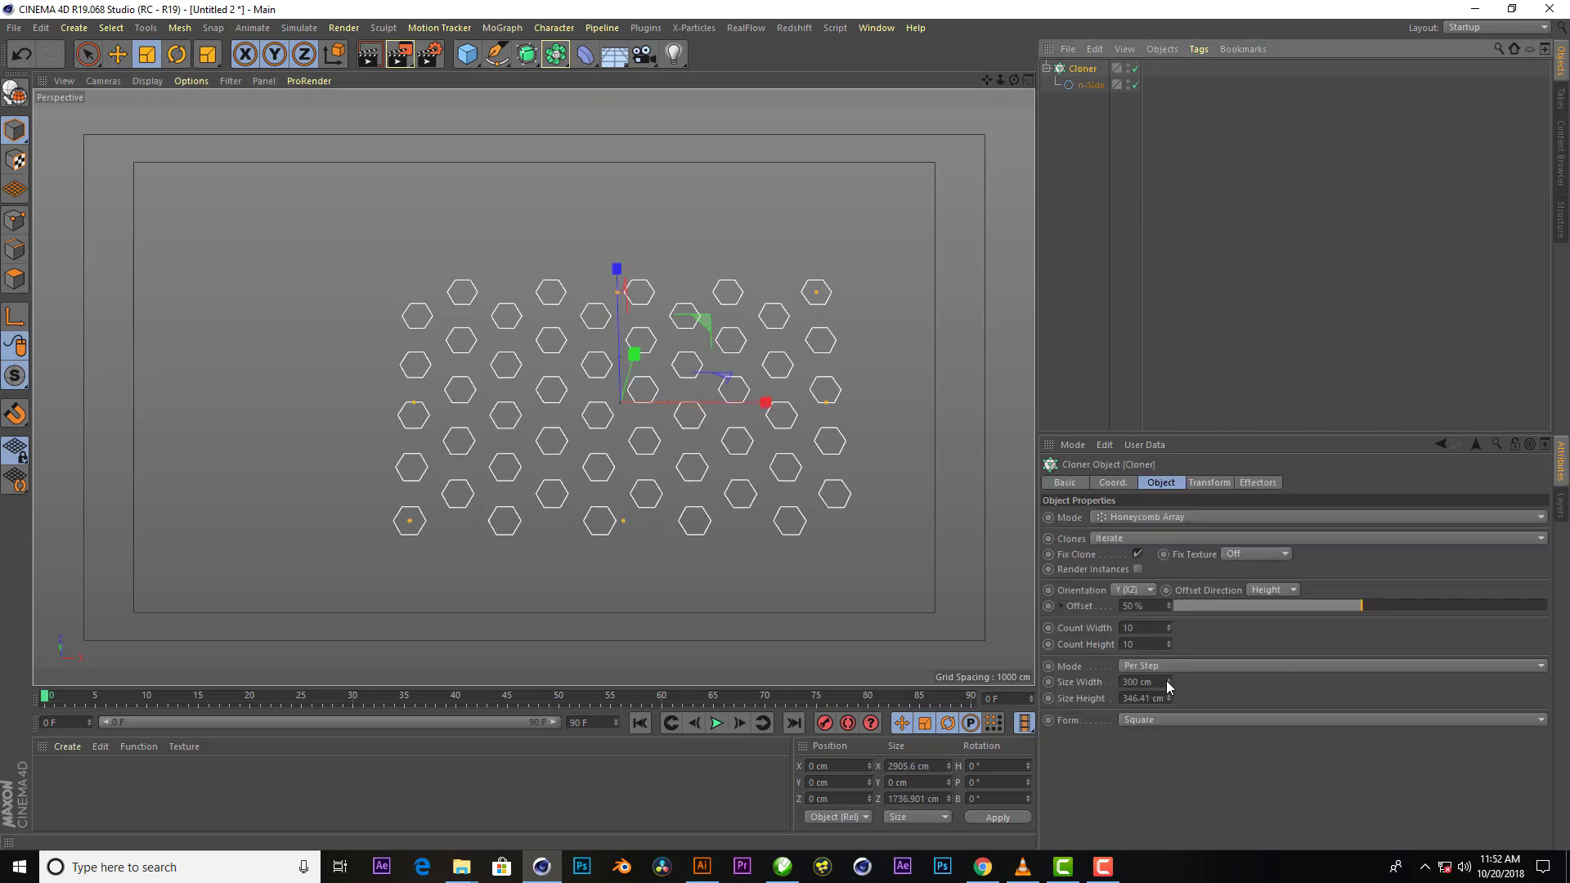
mouse_move(1167, 687)
mouse_down()
mouse_move(1189, 667)
mouse_move(1166, 679)
mouse_up()
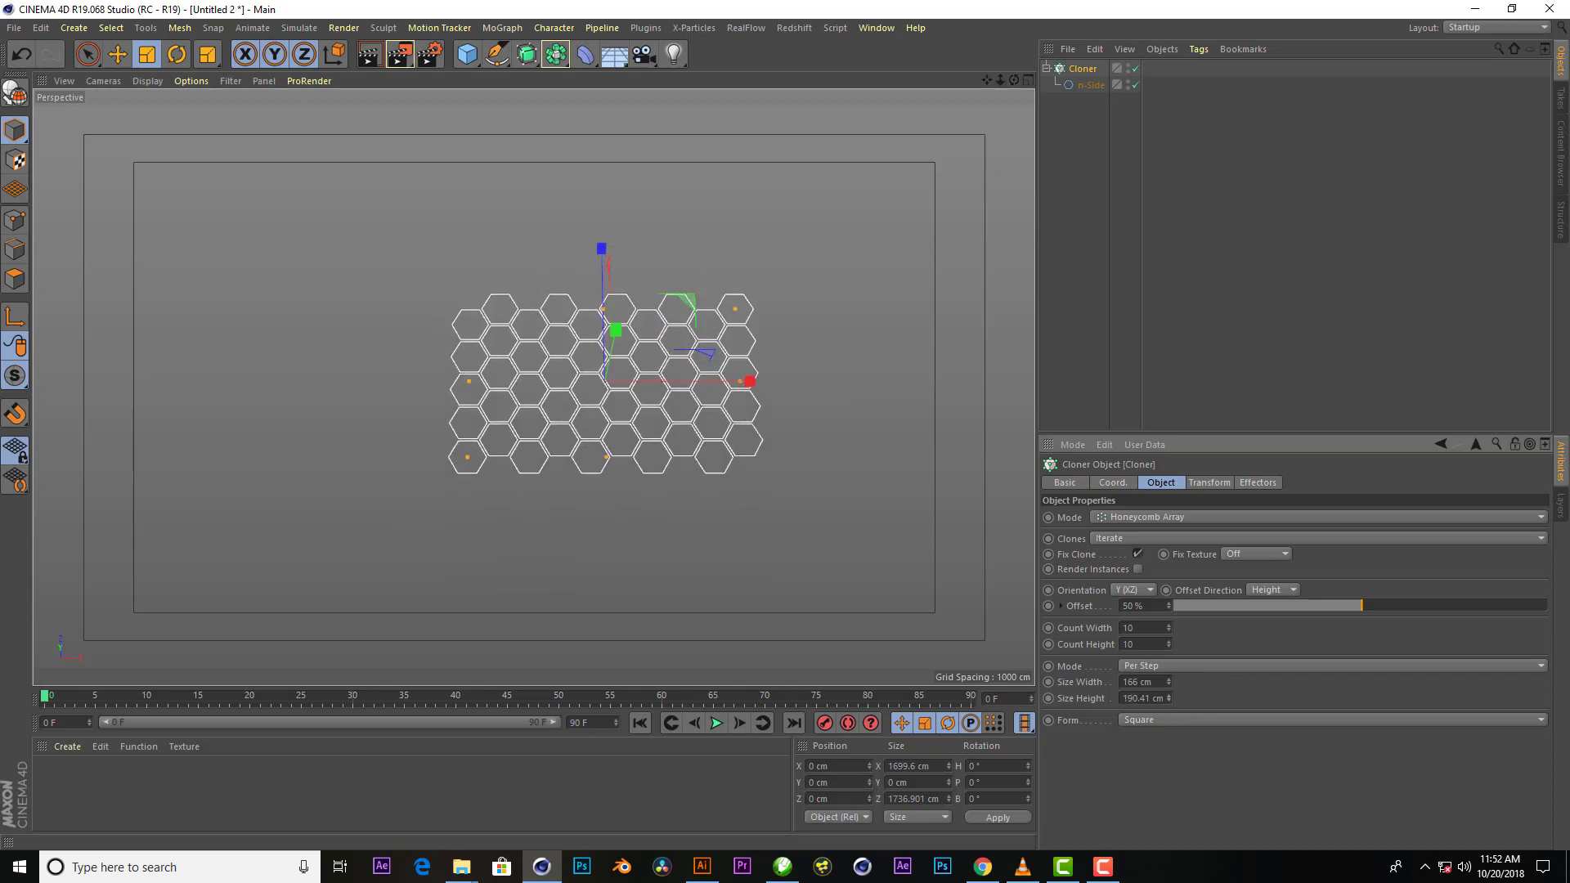
scroll(625, 397, up, 5)
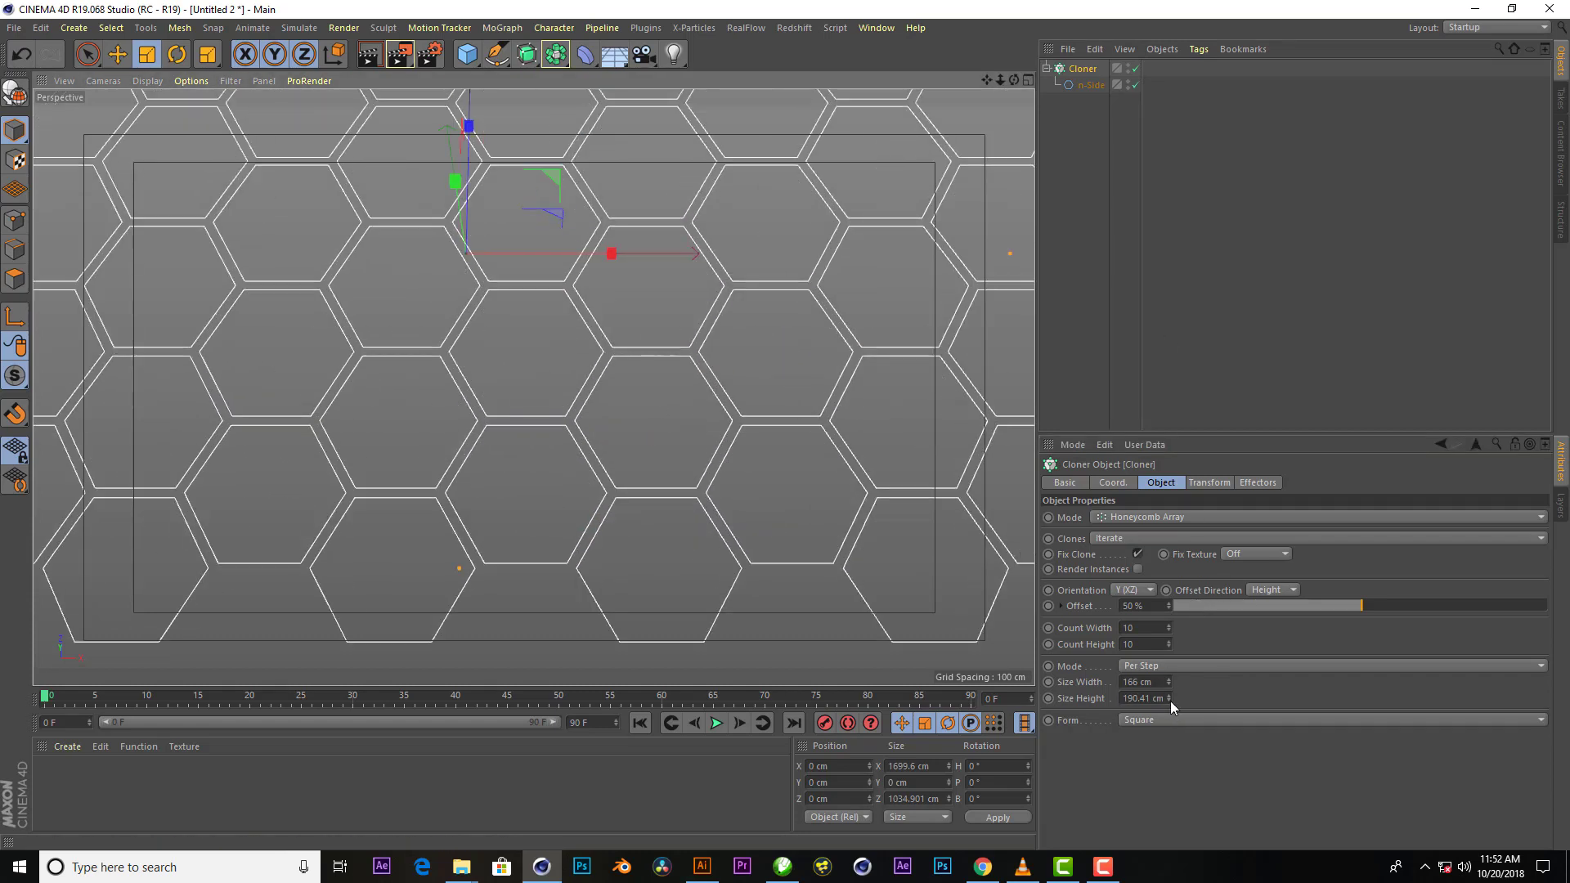
drag(1169, 700, 1169, 704)
scroll(556, 508, down, 3)
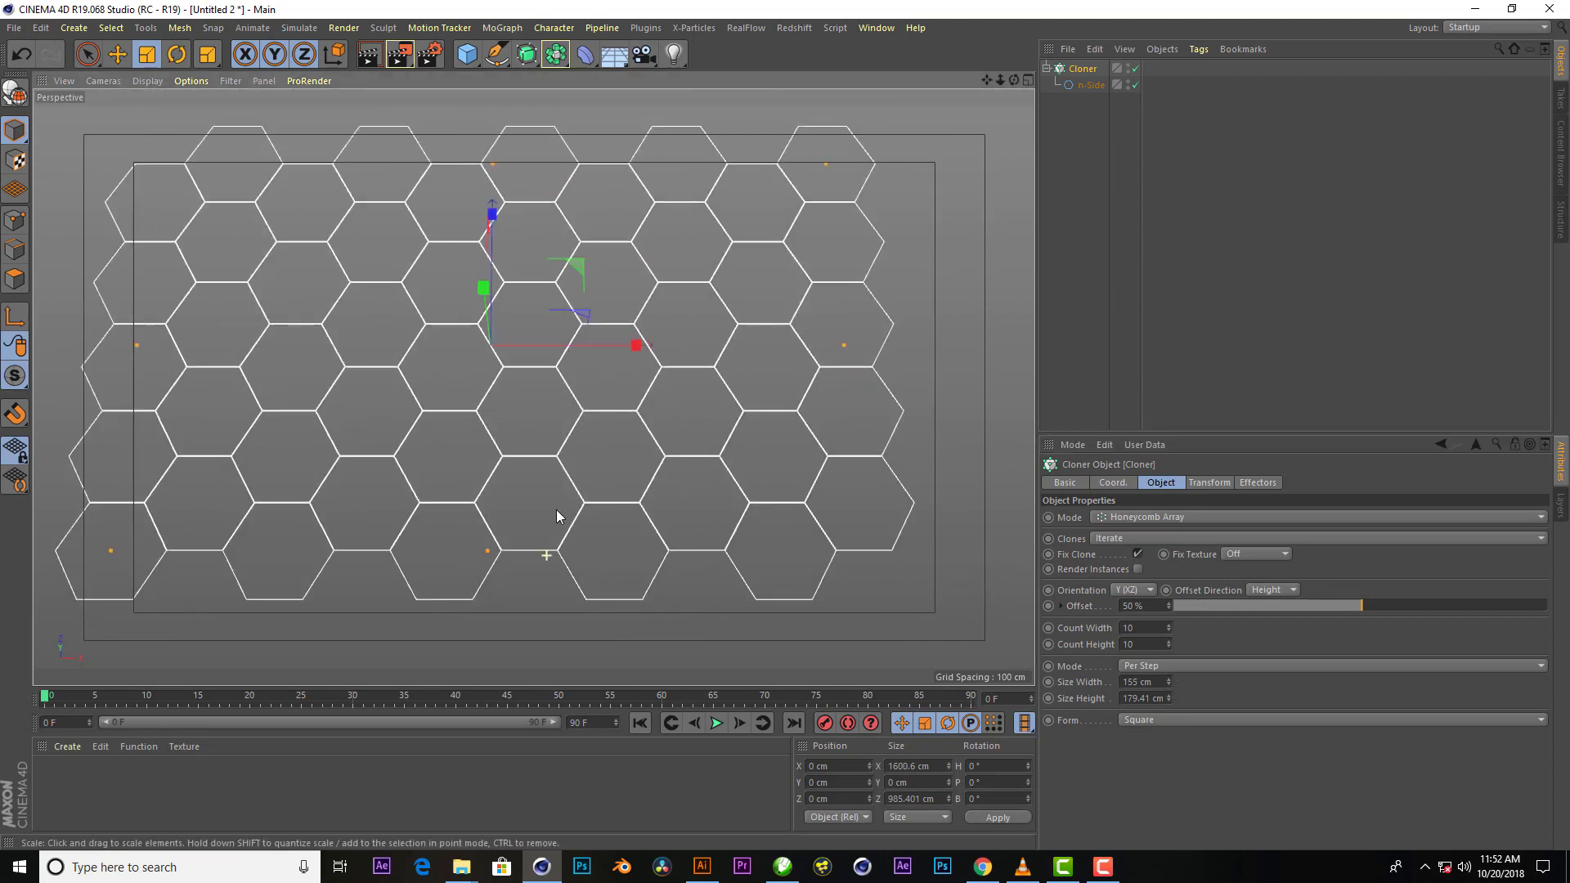
scroll(556, 508, down, 2)
Raise the honeycomb counts to 32 by 20 tiles, then deselect everything
mouse_move(1014, 79)
mouse_down()
mouse_move(728, 423)
mouse_move(1210, 683)
mouse_up()
mouse_move(1171, 627)
mouse_down()
mouse_move(1171, 605)
mouse_move(1169, 626)
mouse_move(1224, 563)
mouse_up()
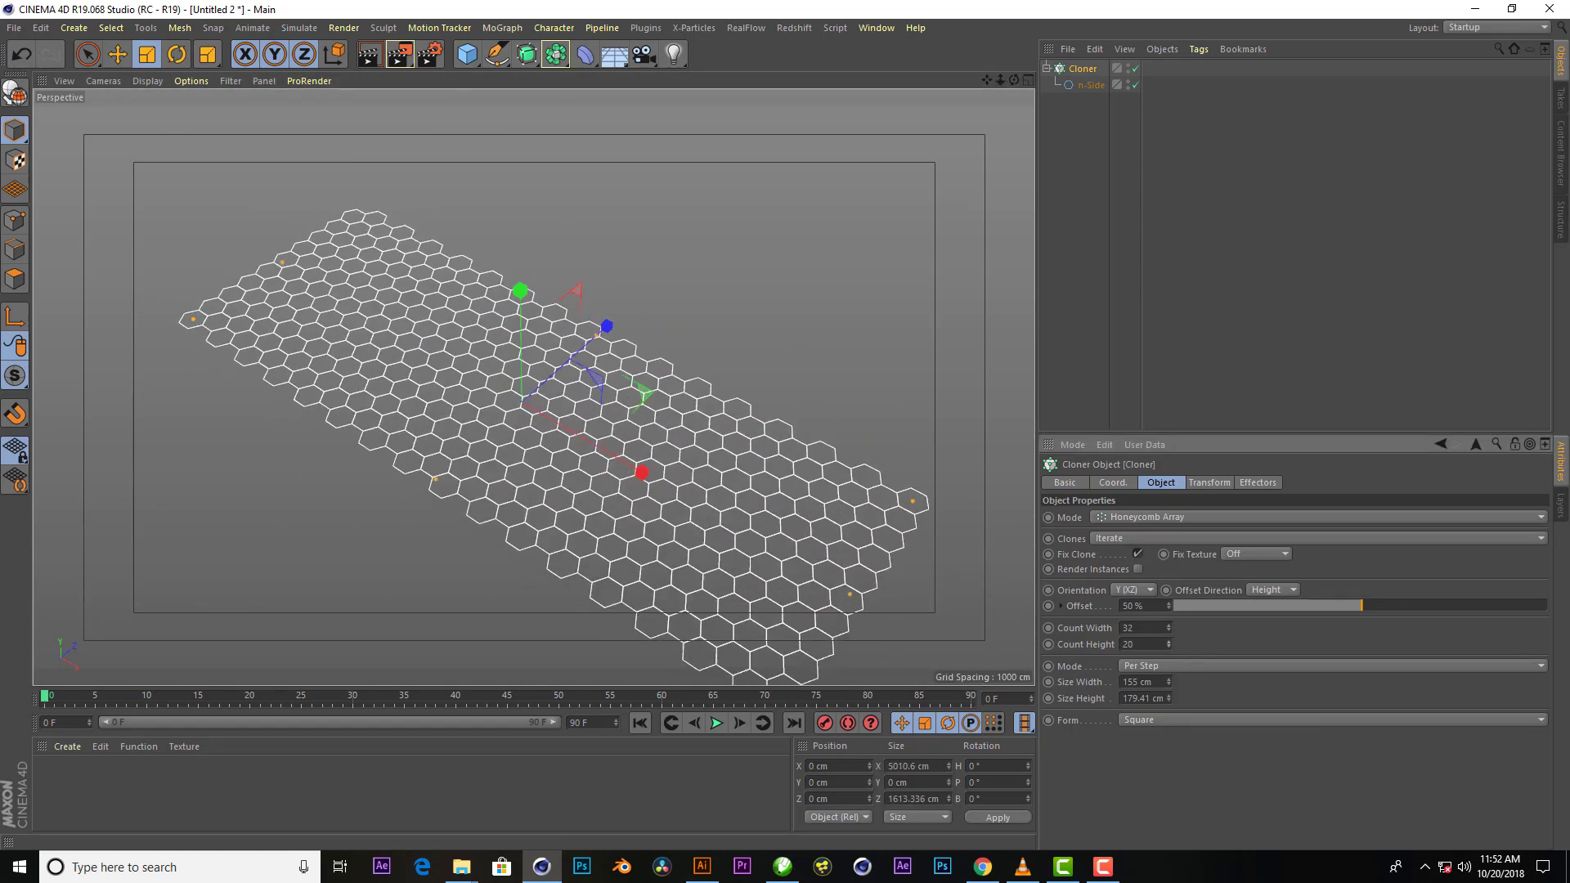
click(1112, 378)
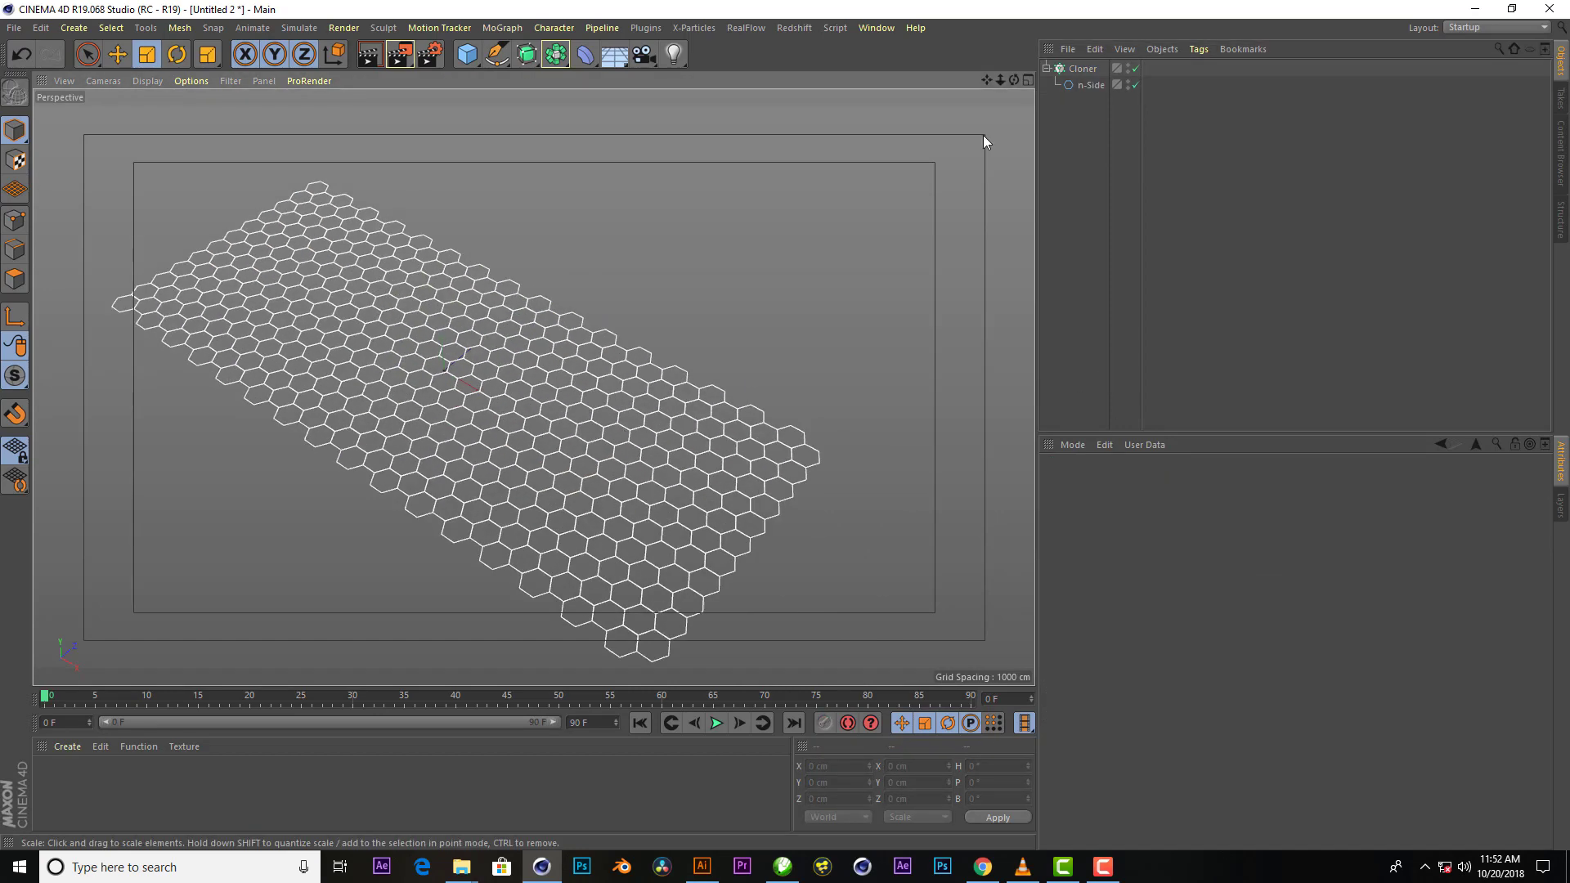
Wrap the hexagon in an Extrude generator inside the Cloner
scroll(750, 448, up, 3)
scroll(729, 301, up, 3)
scroll(667, 628, up, 2)
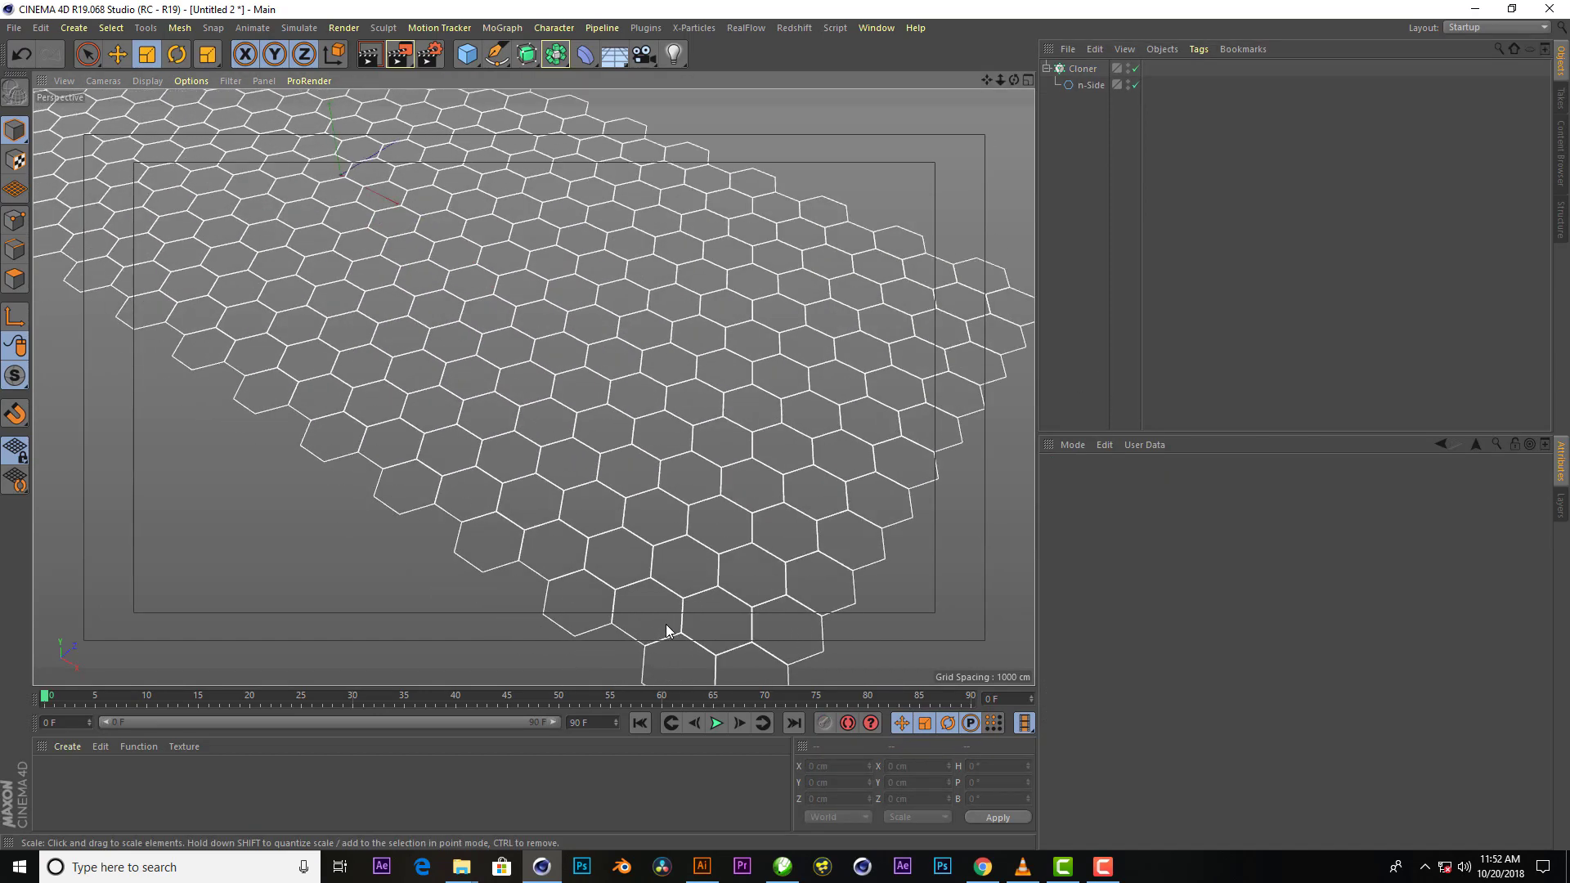
scroll(578, 424, up, 2)
scroll(586, 431, up, 2)
scroll(585, 431, up, 2)
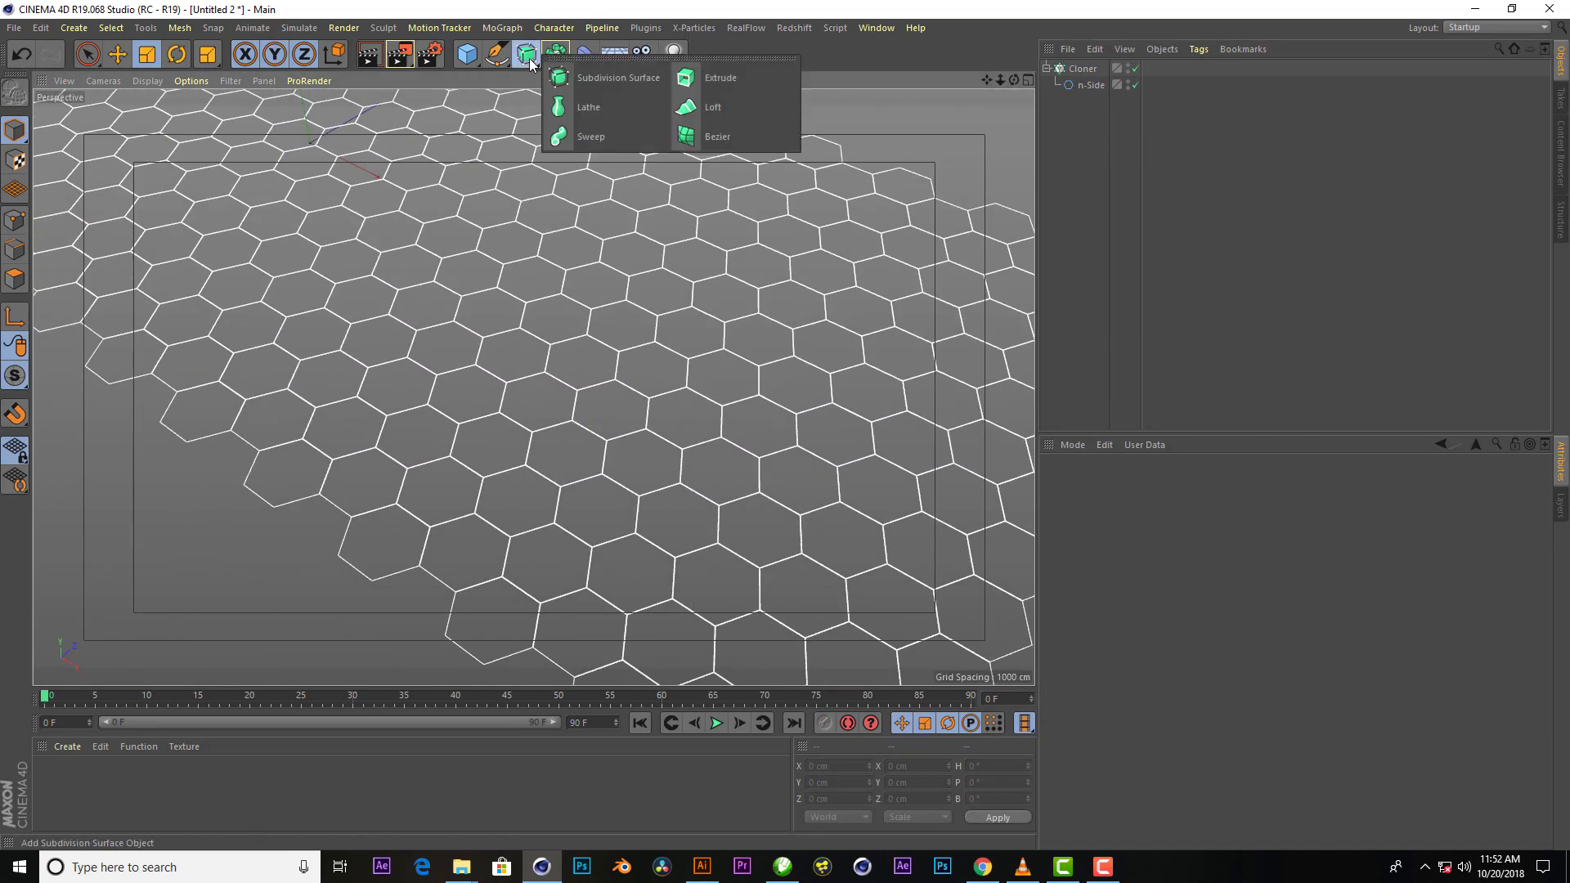
drag(527, 54, 588, 106)
mouse_move(1087, 69)
mouse_down()
mouse_move(1087, 106)
mouse_move(1091, 85)
mouse_up()
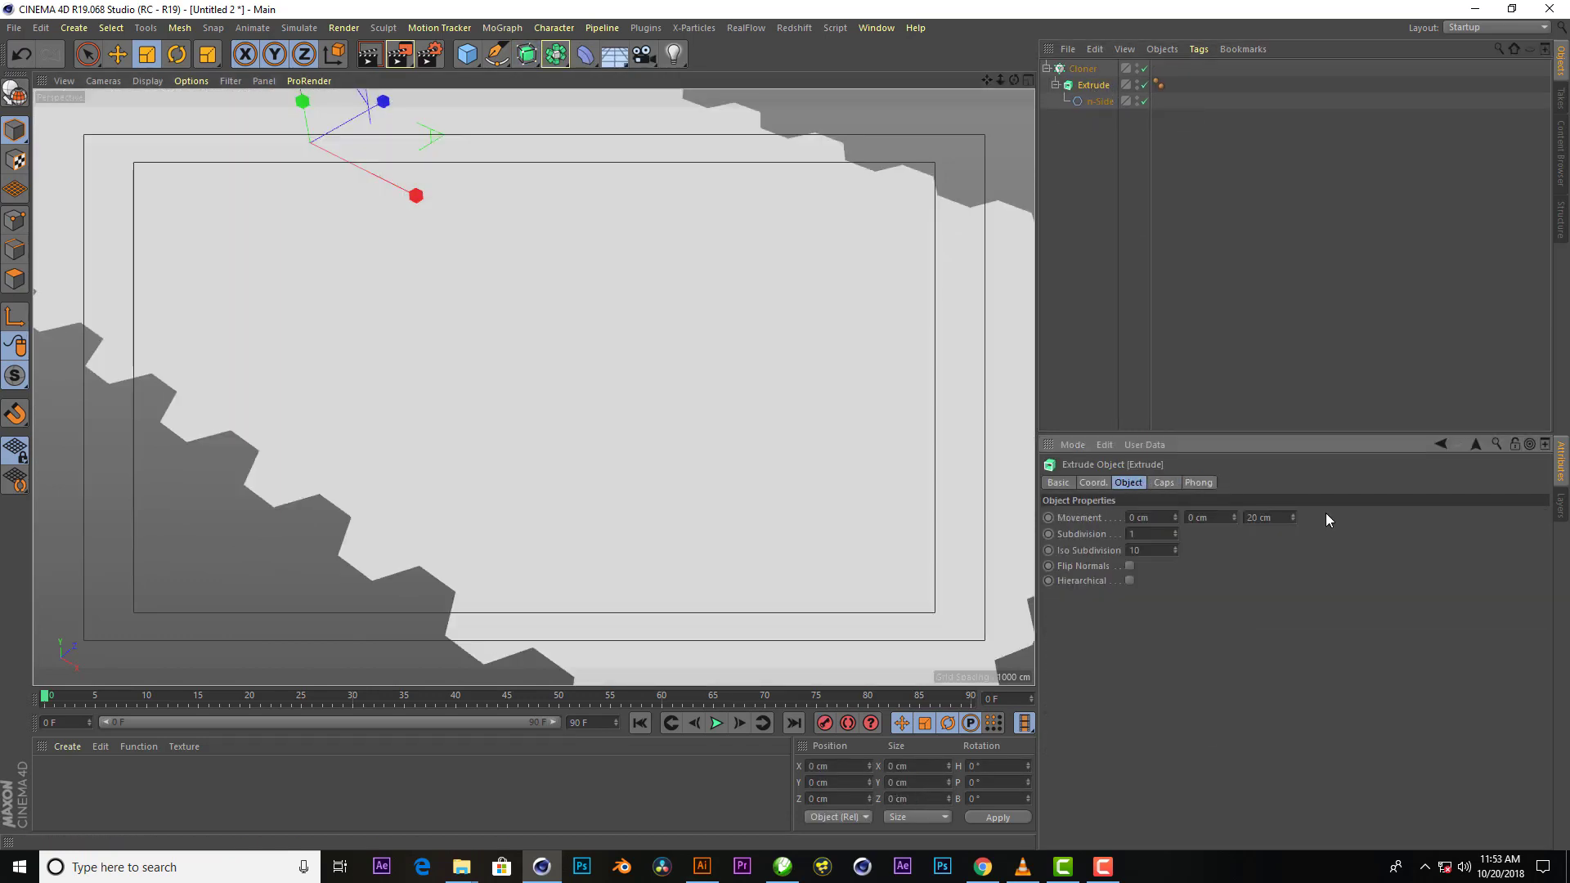
Set the extrusion movement to Z 0 and Y 5 cm for thin solid tiles
text(0)
key(Return)
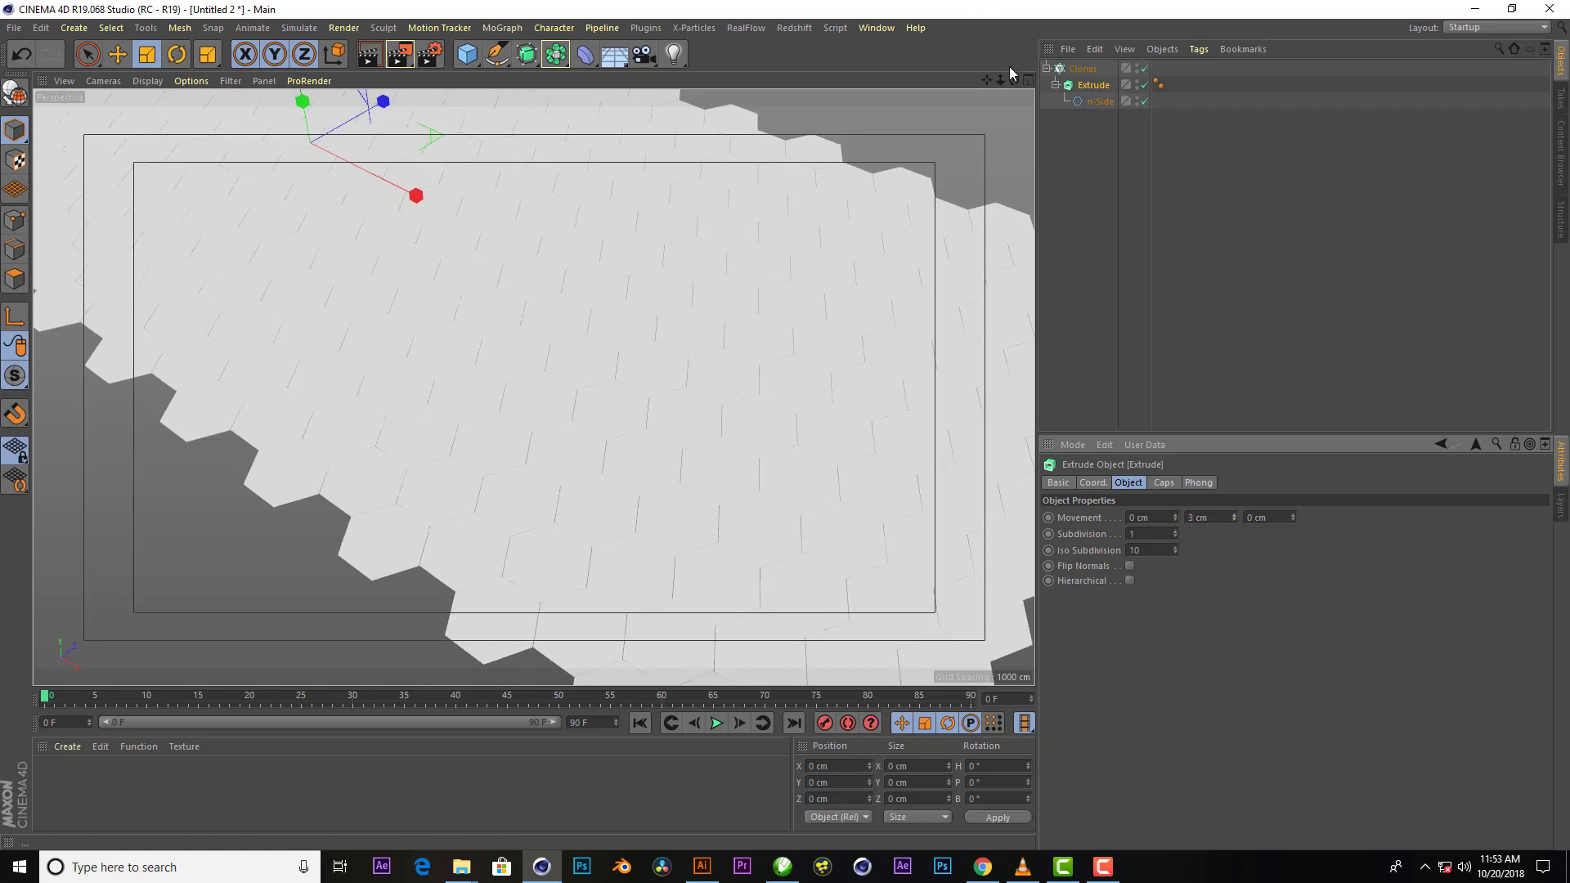
drag(1014, 79, 1017, 82)
drag(1235, 516, 1235, 515)
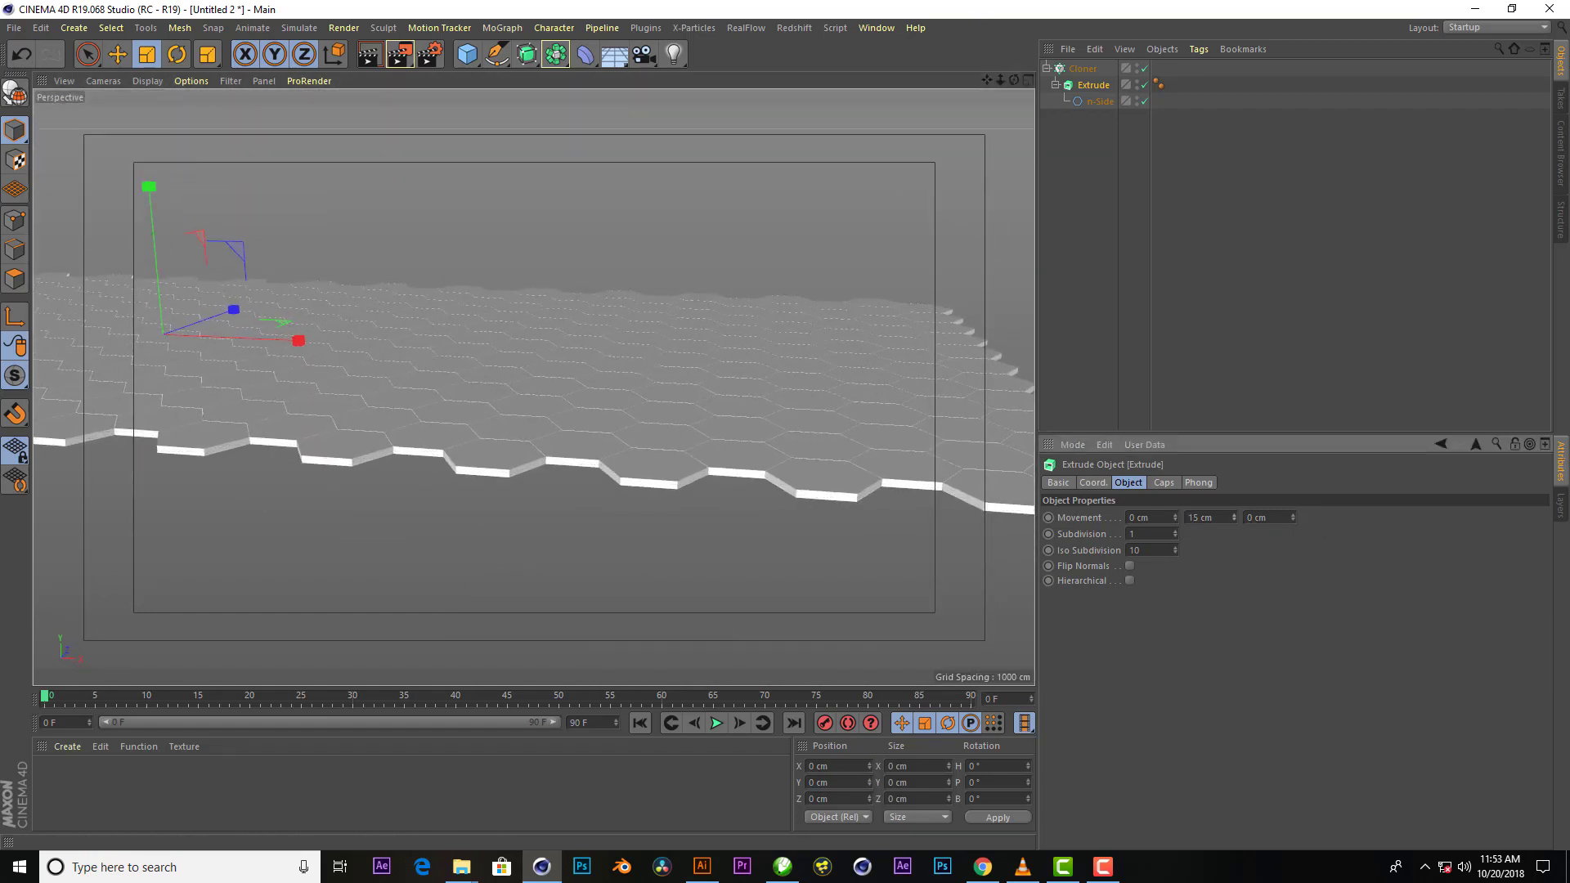
alt+drag(812, 502, 673, 515)
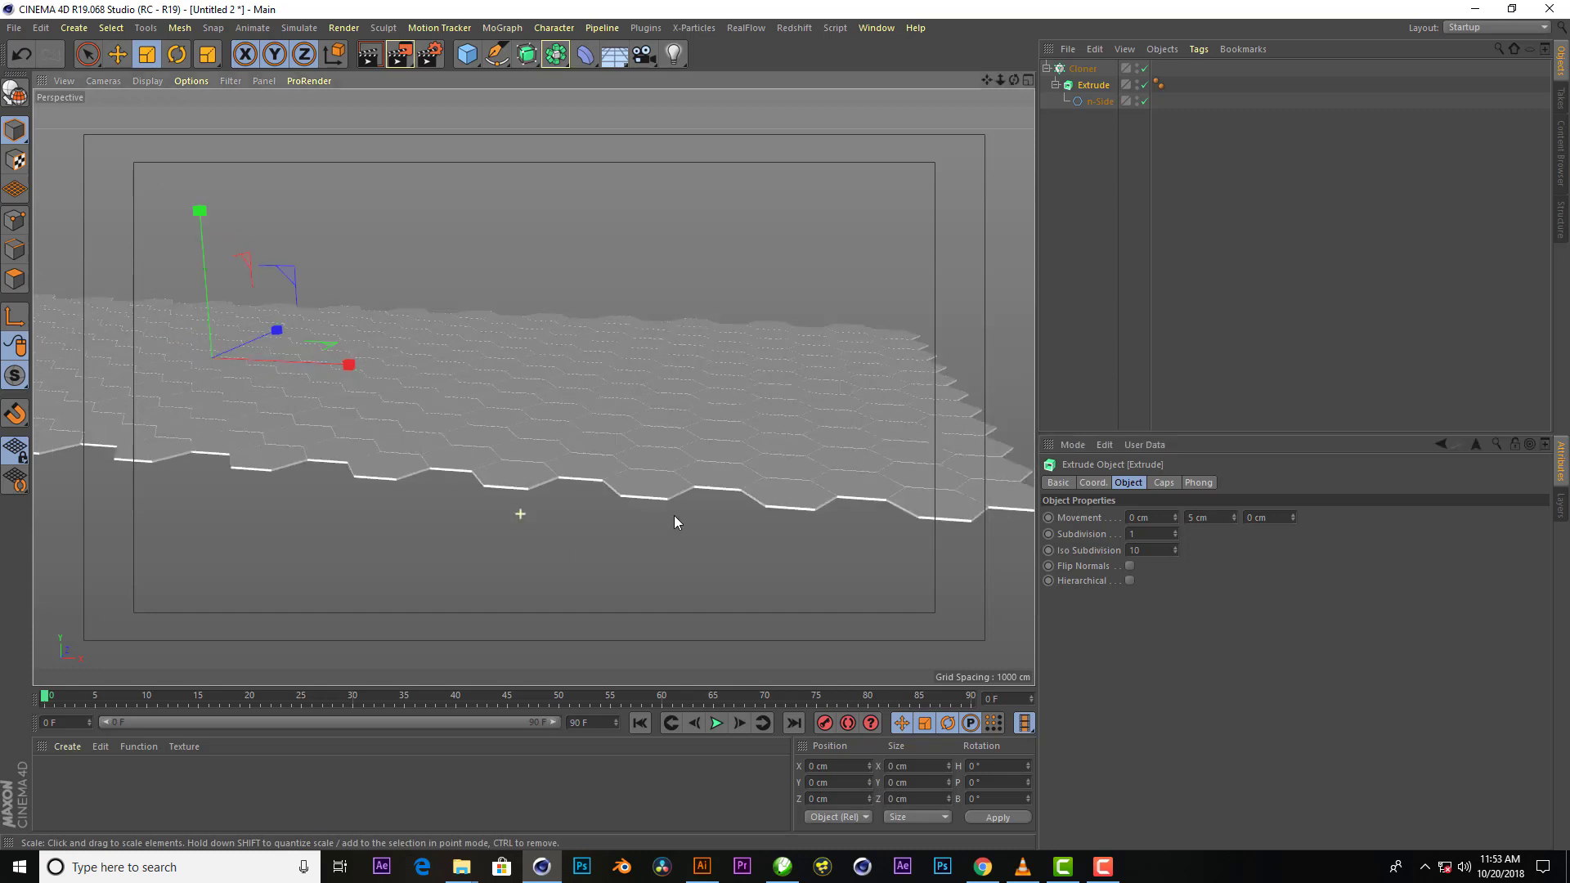
drag(1008, 77, 1014, 79)
Add a Cube for scale and disable the Extrude so tiles show as outlines
click(463, 61)
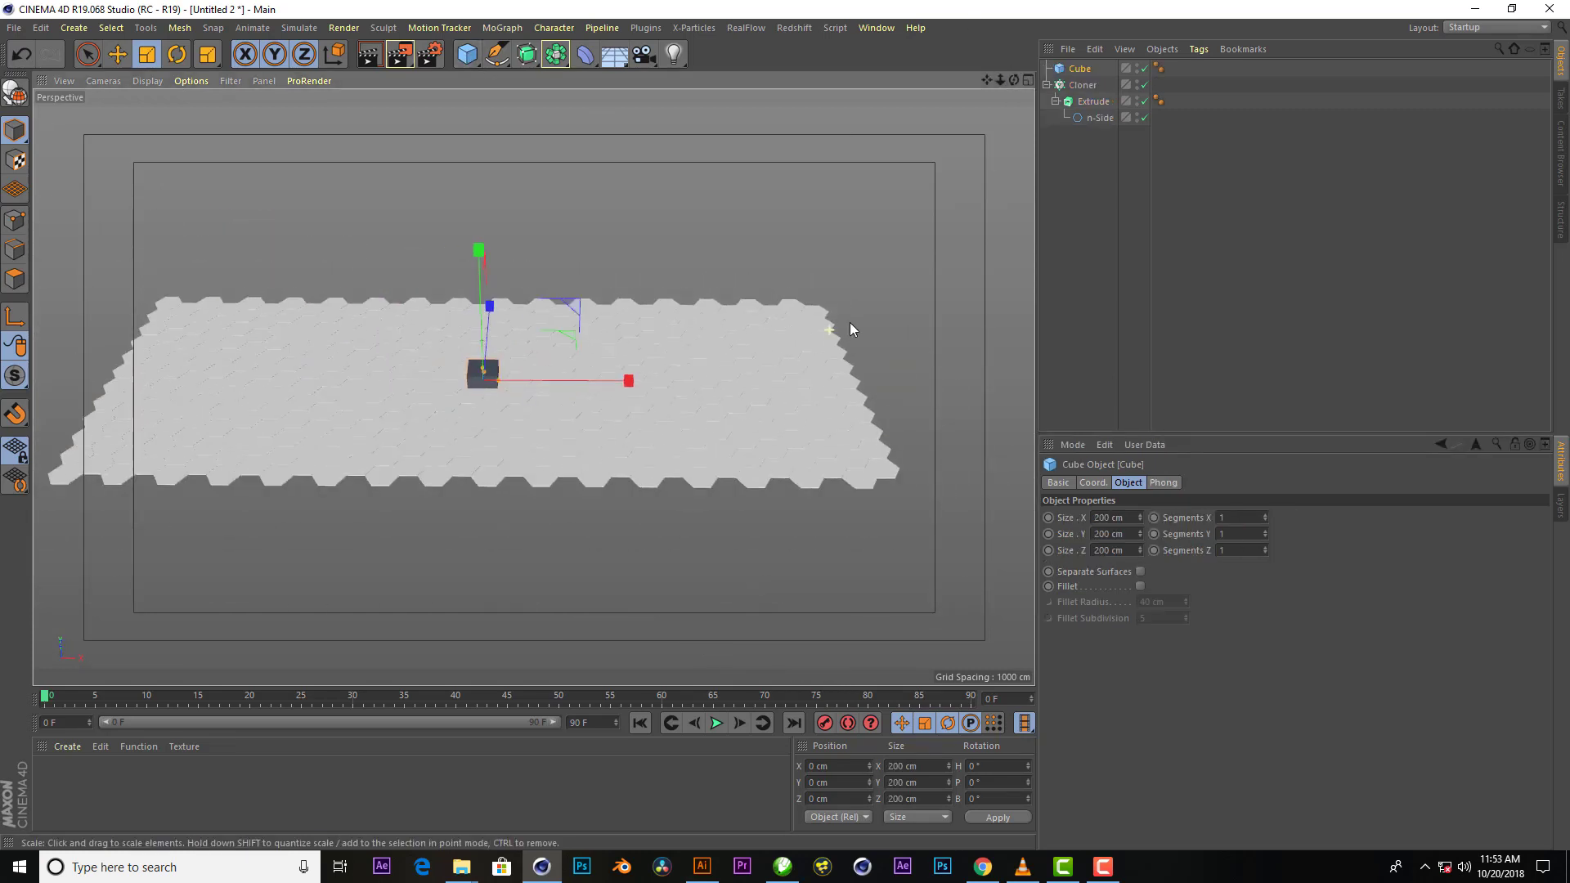
scroll(445, 400, up, 5)
click(1144, 101)
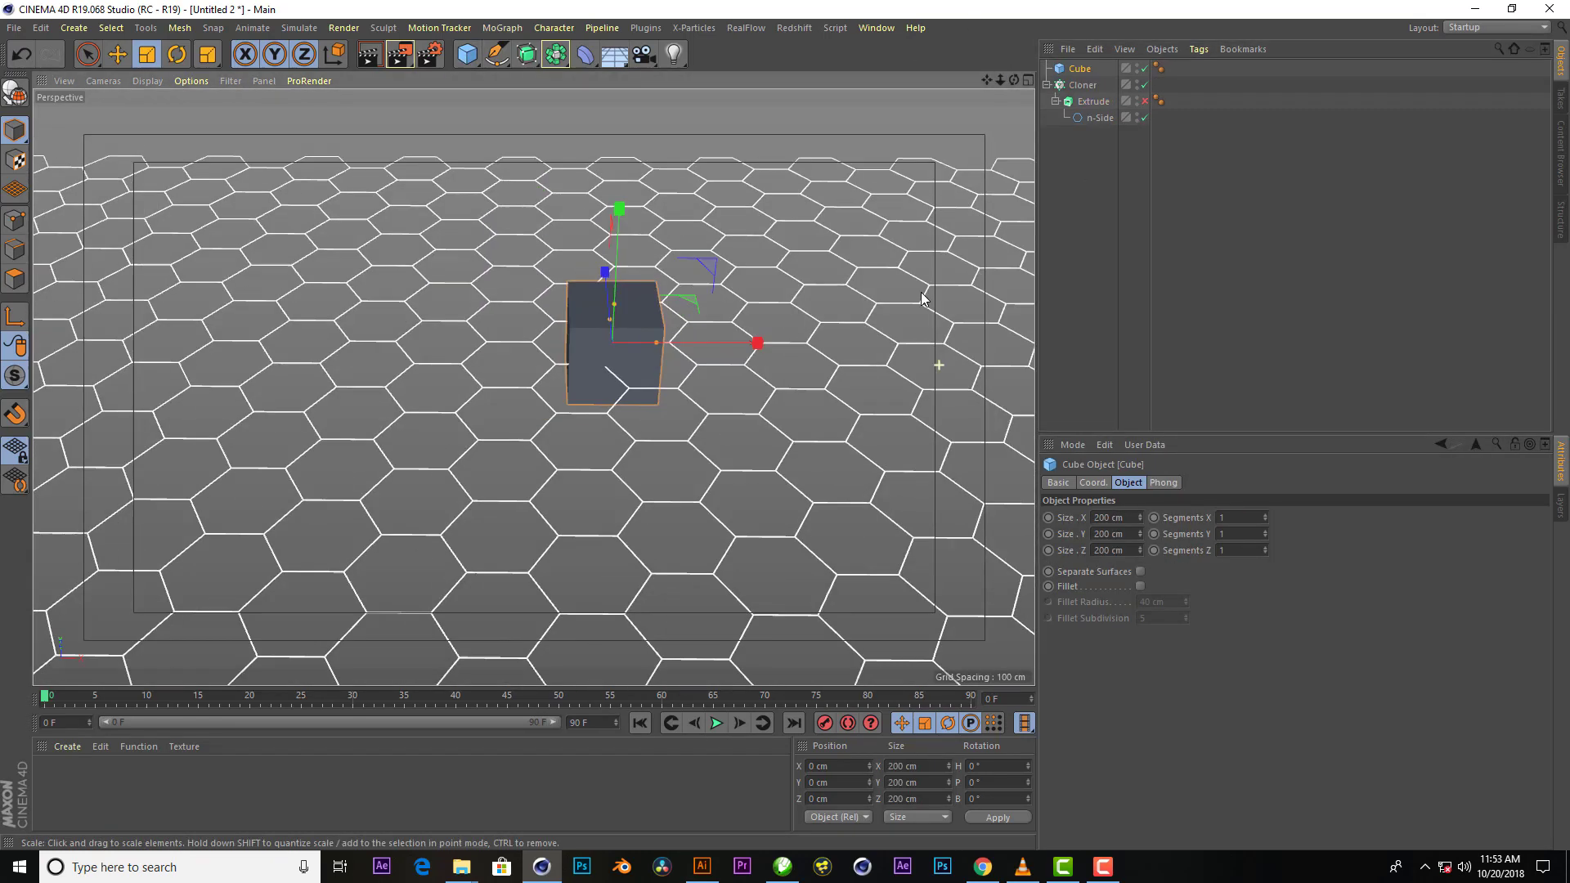
Try a 30 cm radius on the n-Side hexagon
click(1100, 117)
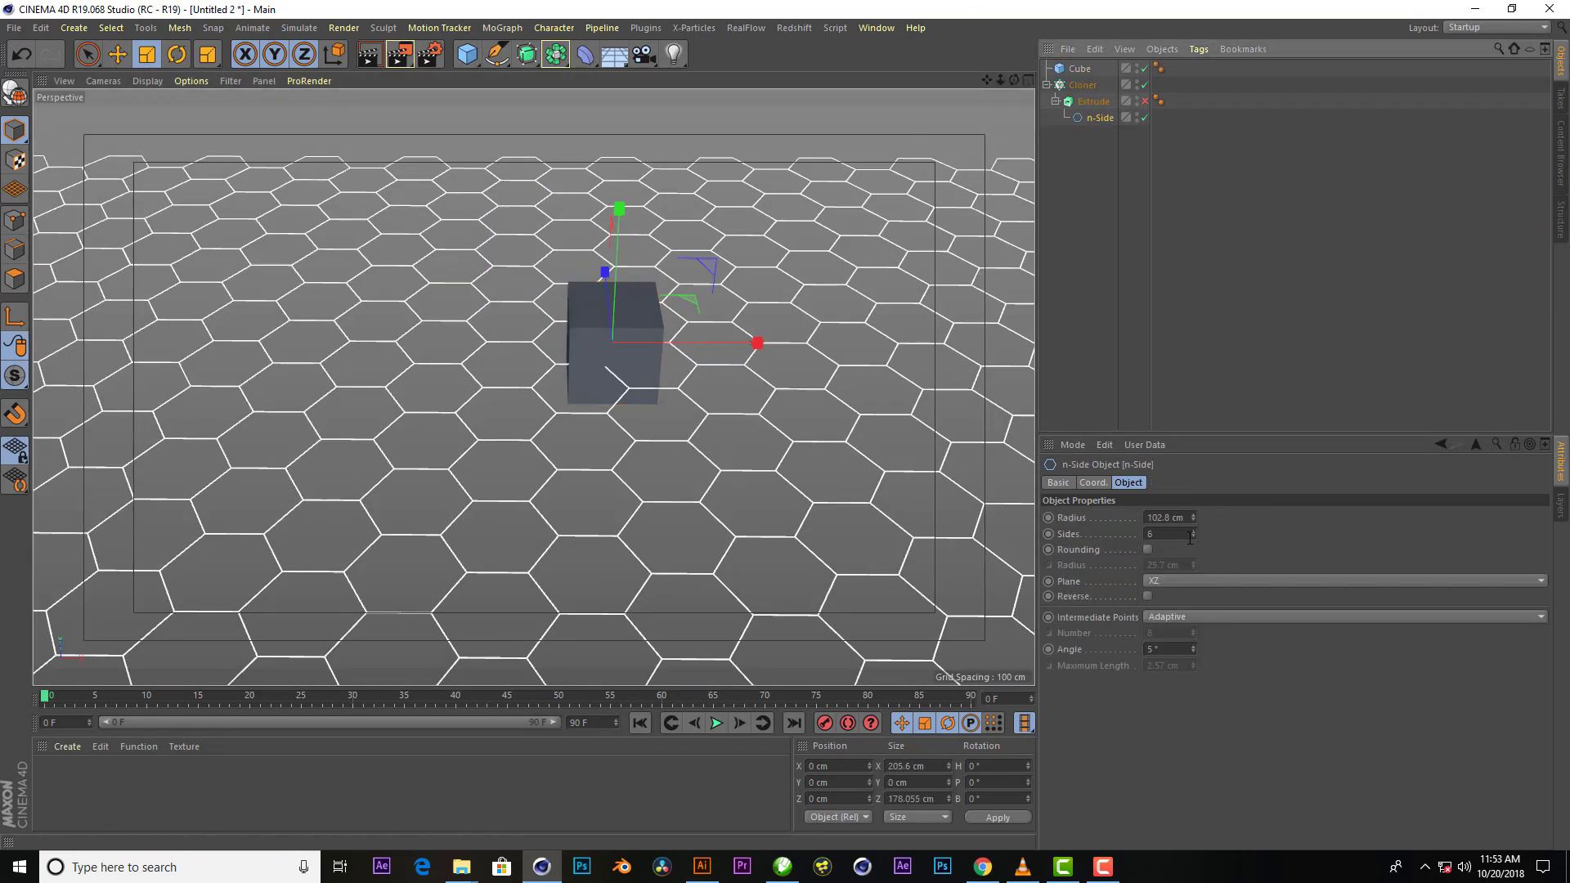
drag(1191, 522, 760, 516)
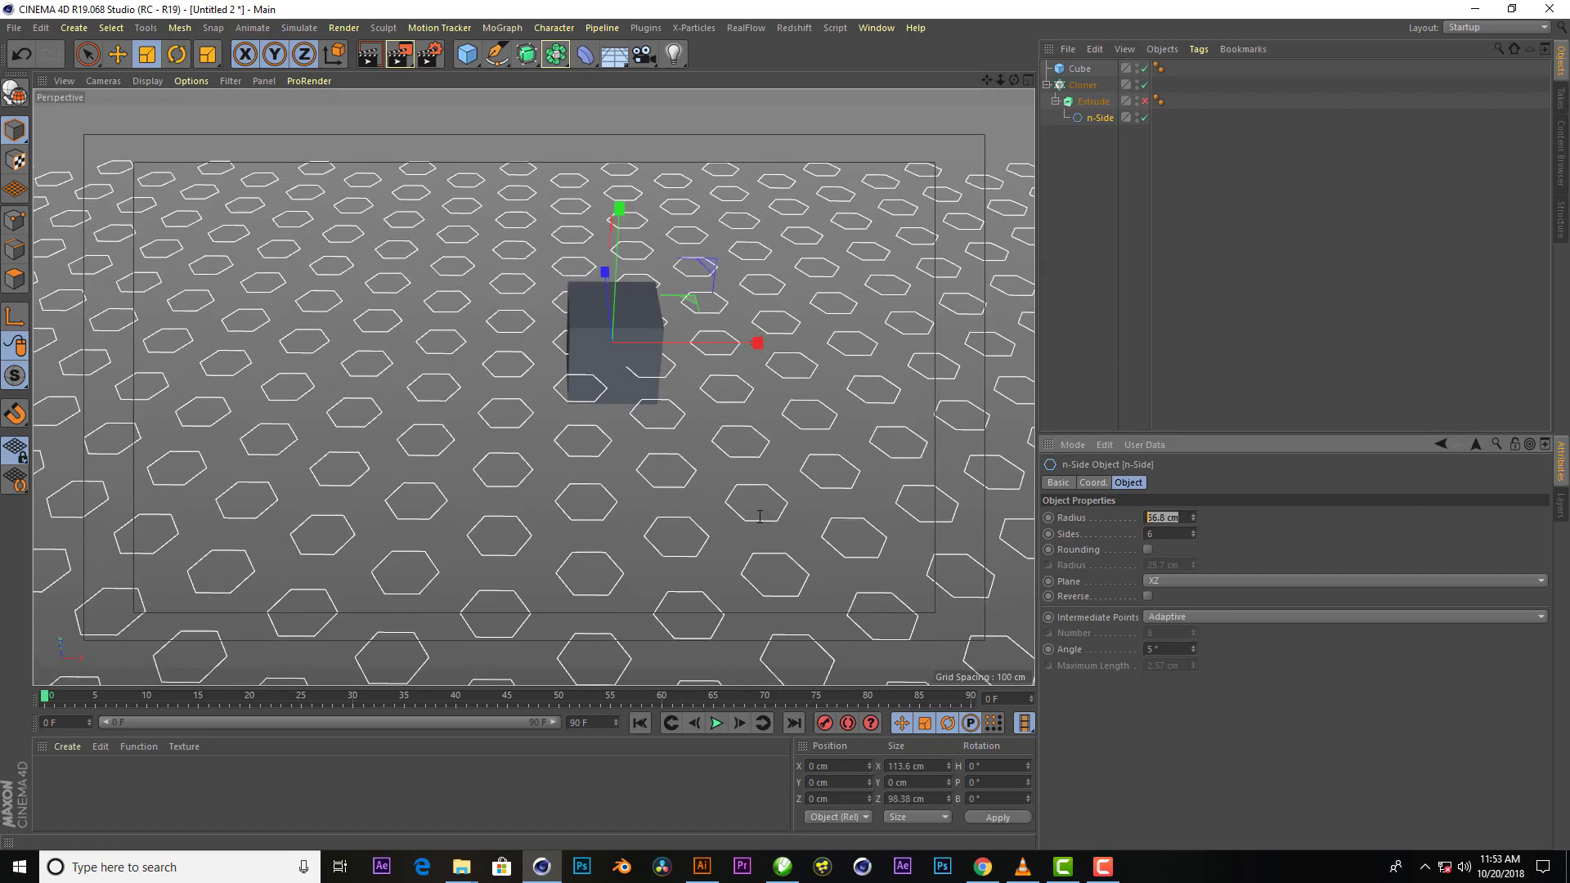
text(0)
key(Return)
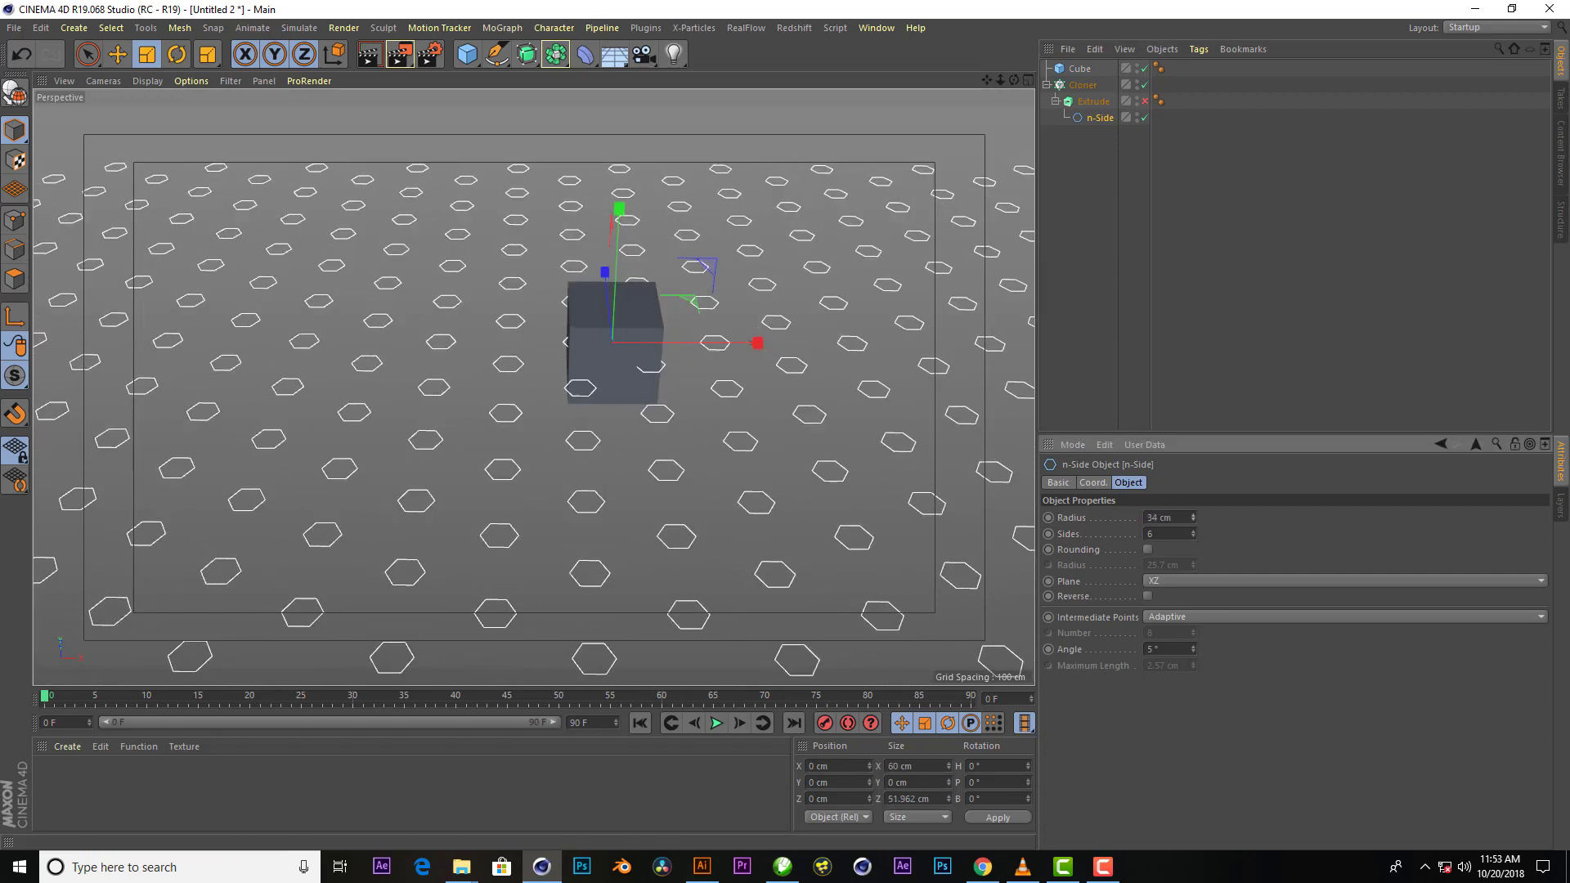
Try reducing the Cloner width spacing to 39 cm and view the whole grid
click(1083, 84)
mouse_move(1168, 681)
mouse_down()
mouse_move(1167, 736)
mouse_move(1168, 695)
mouse_up()
scroll(656, 472, up, 3)
scroll(752, 262, down, 3)
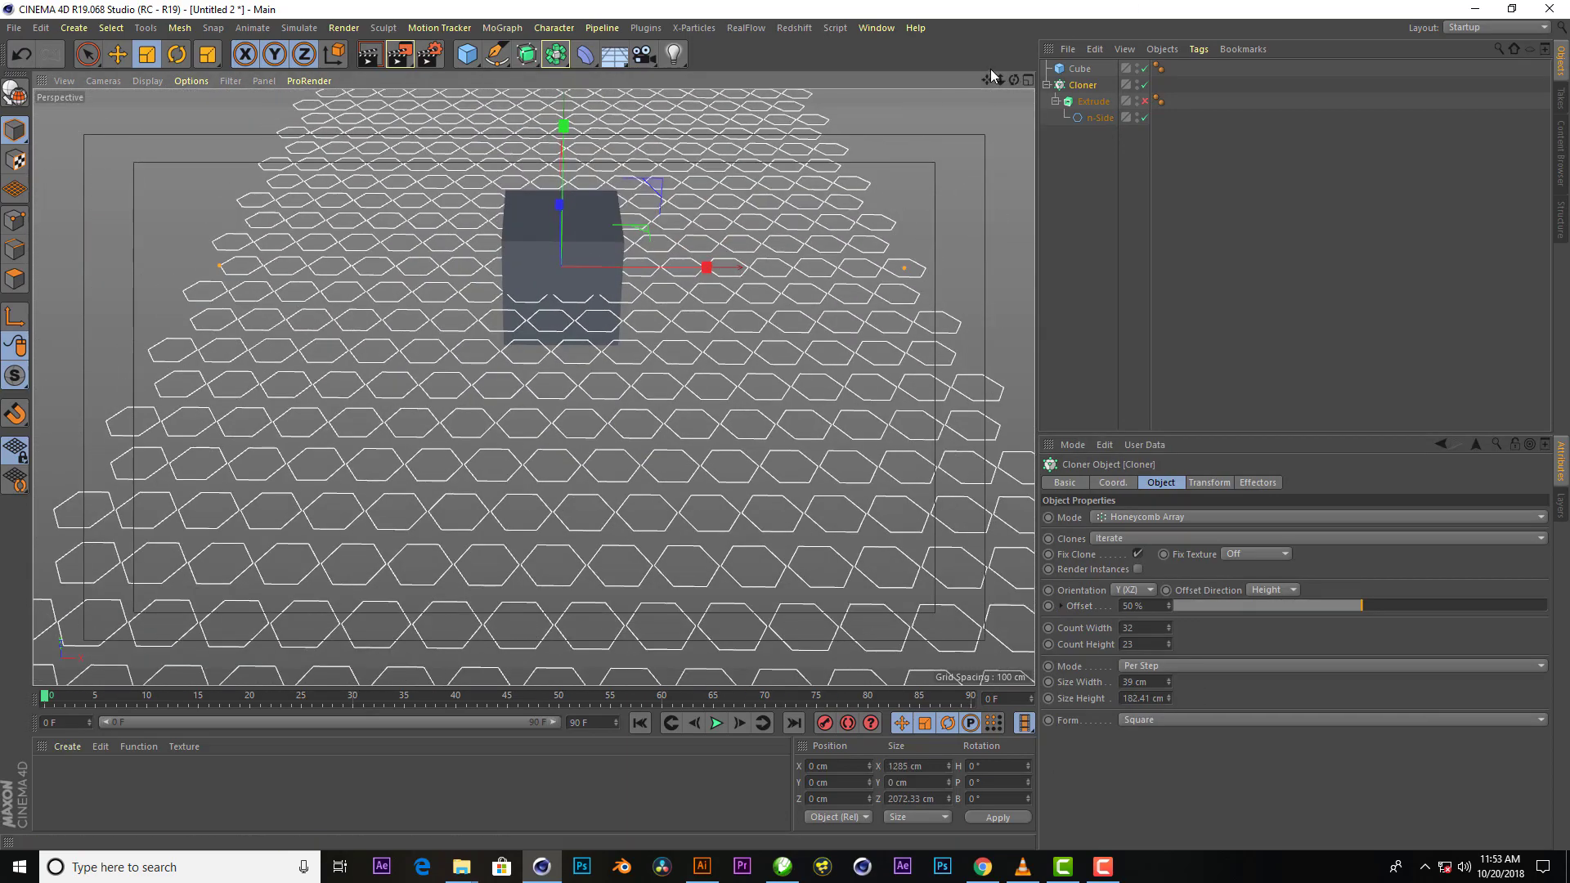
alt+drag(753, 262, 460, 471)
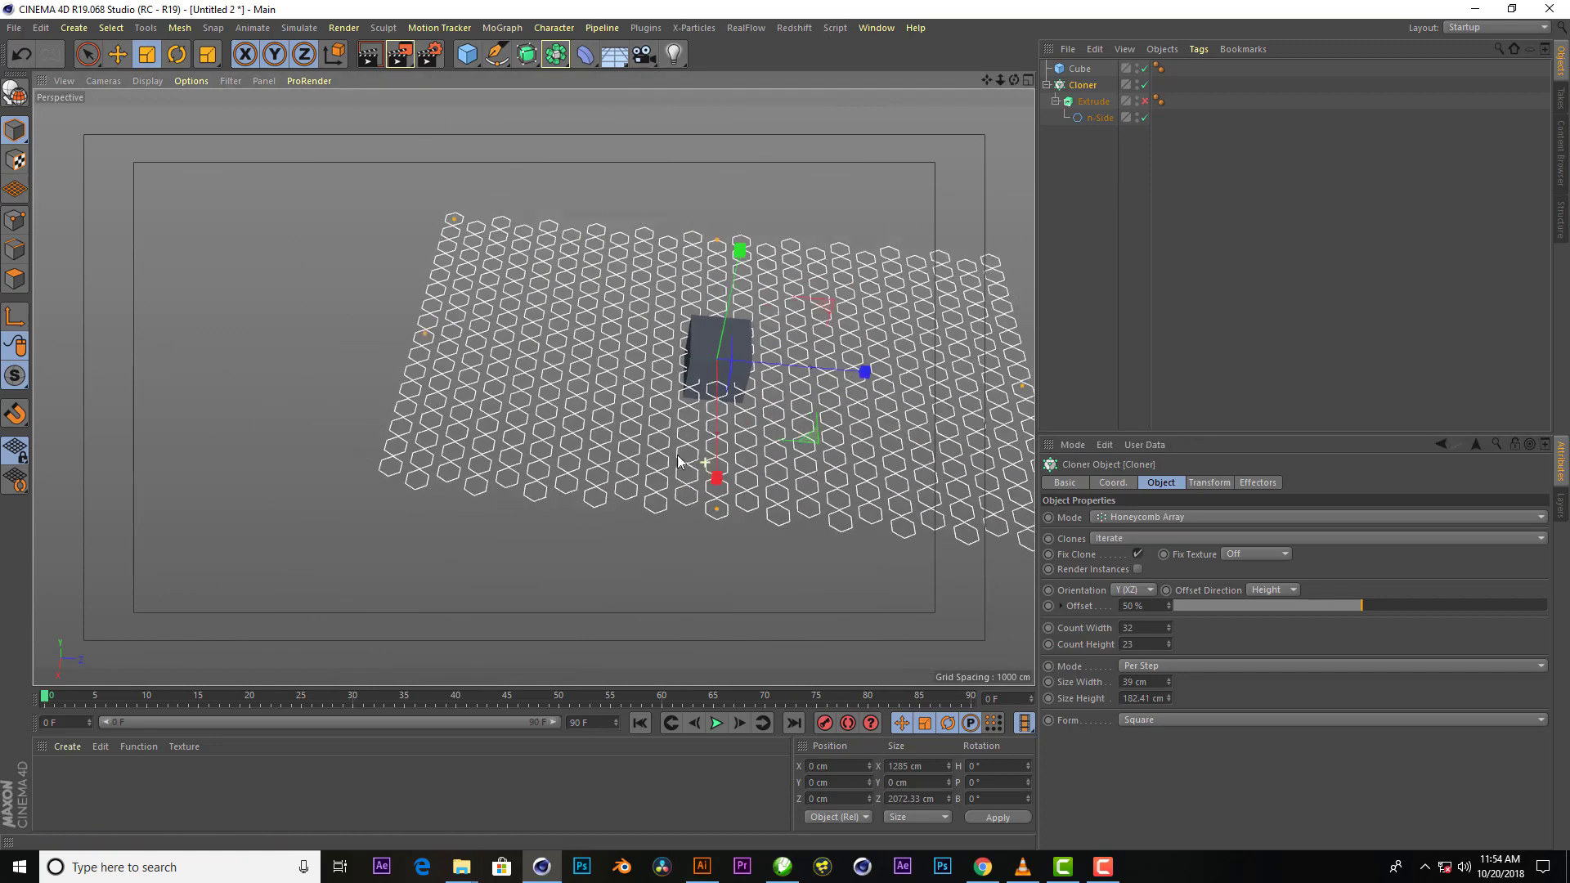
scroll(827, 483, up, 2)
scroll(832, 482, up, 3)
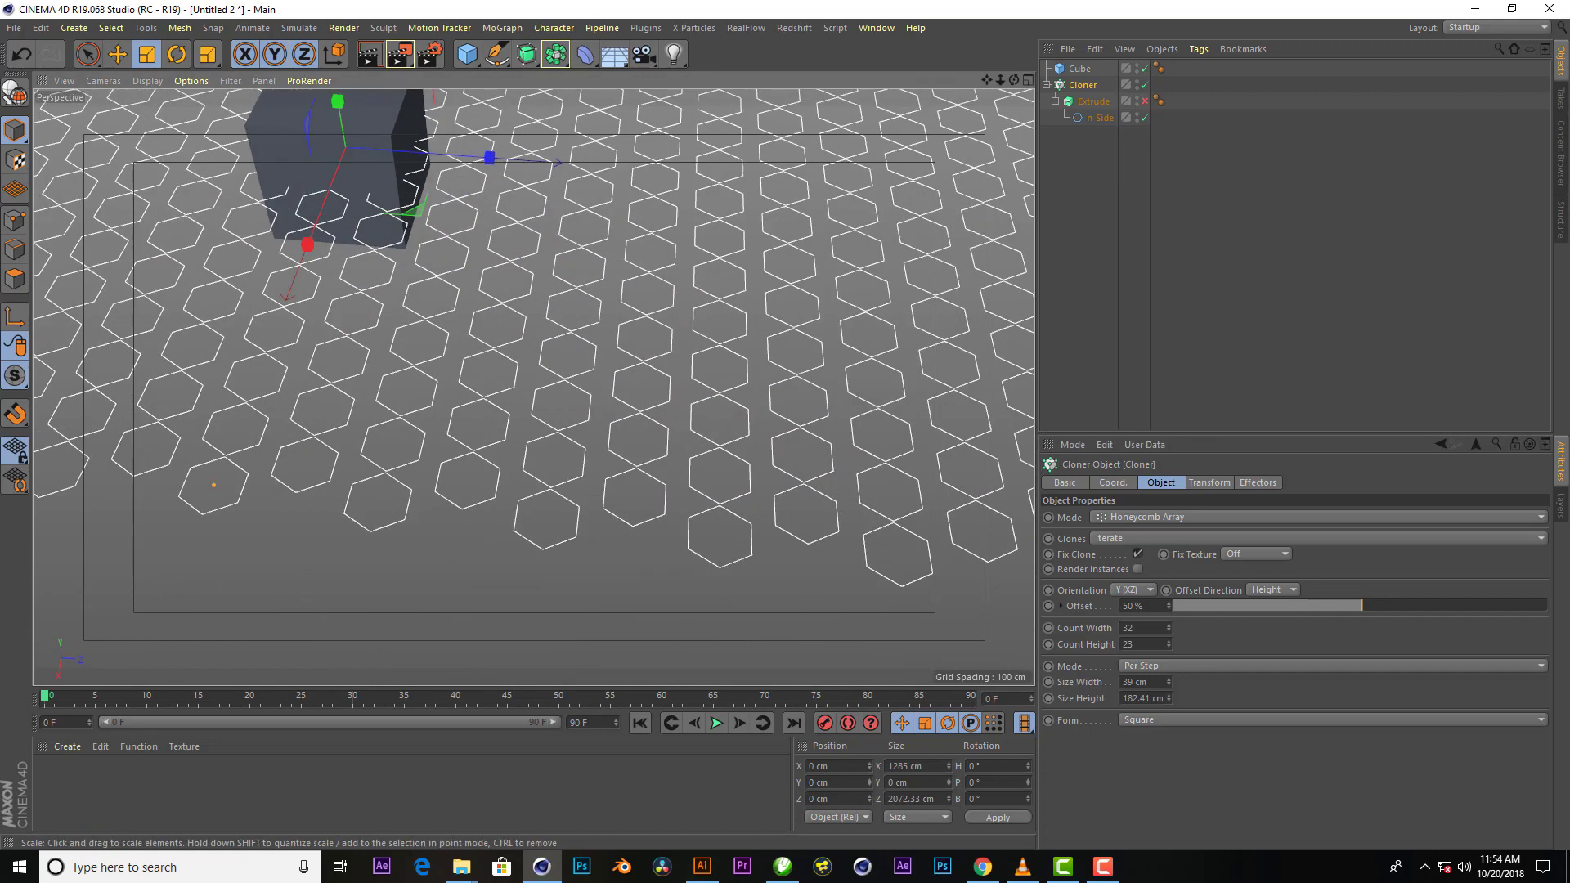
Undo the spacing and radius changes back to the original hexagon size
click(16, 55)
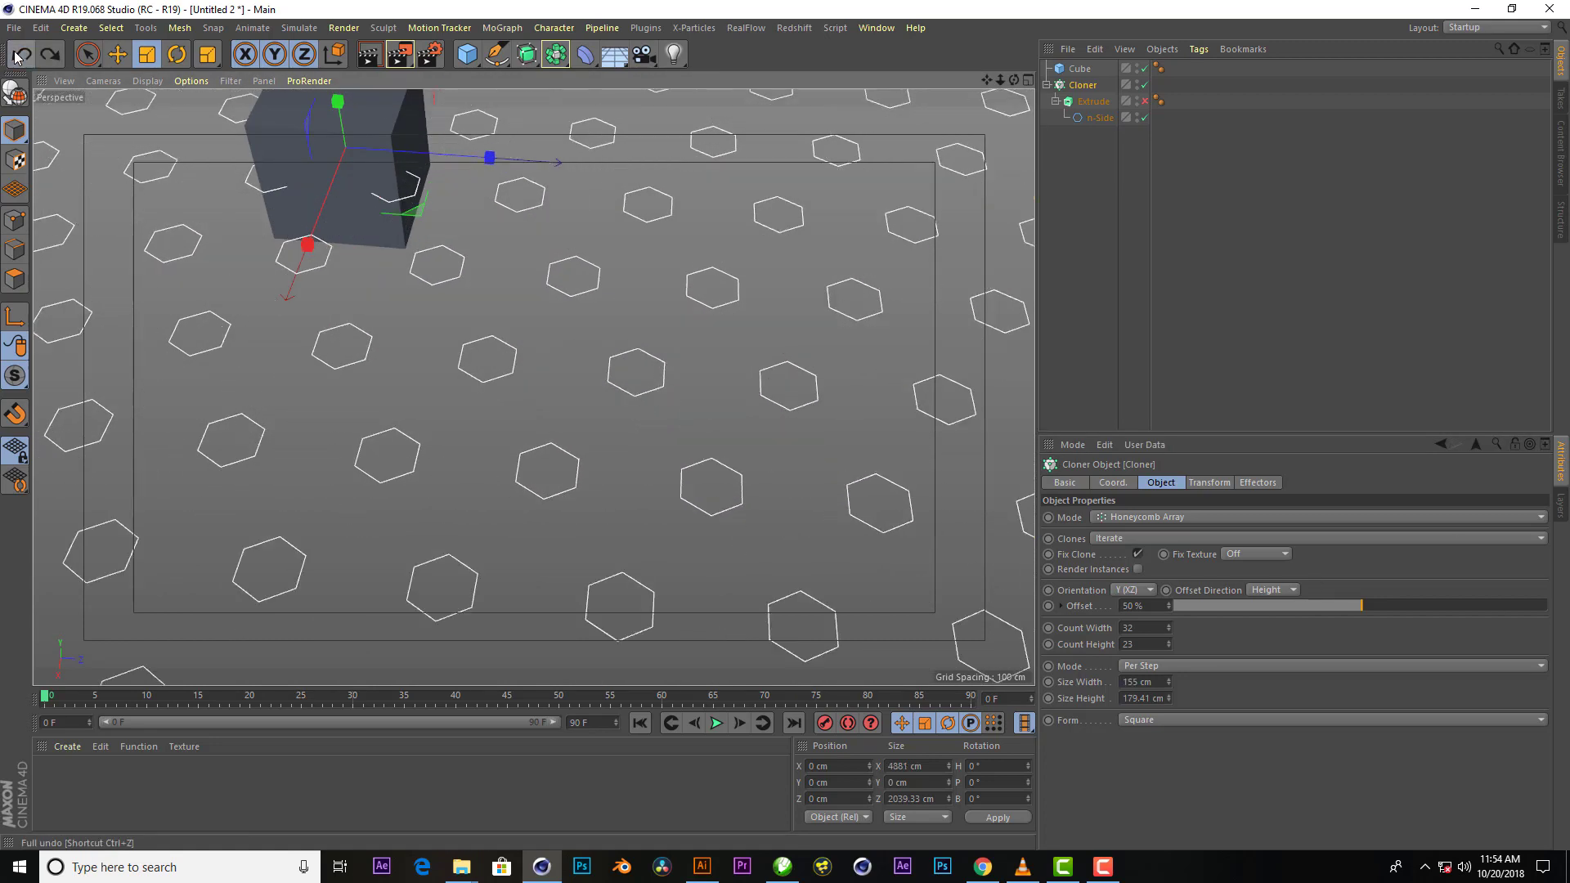
click(18, 55)
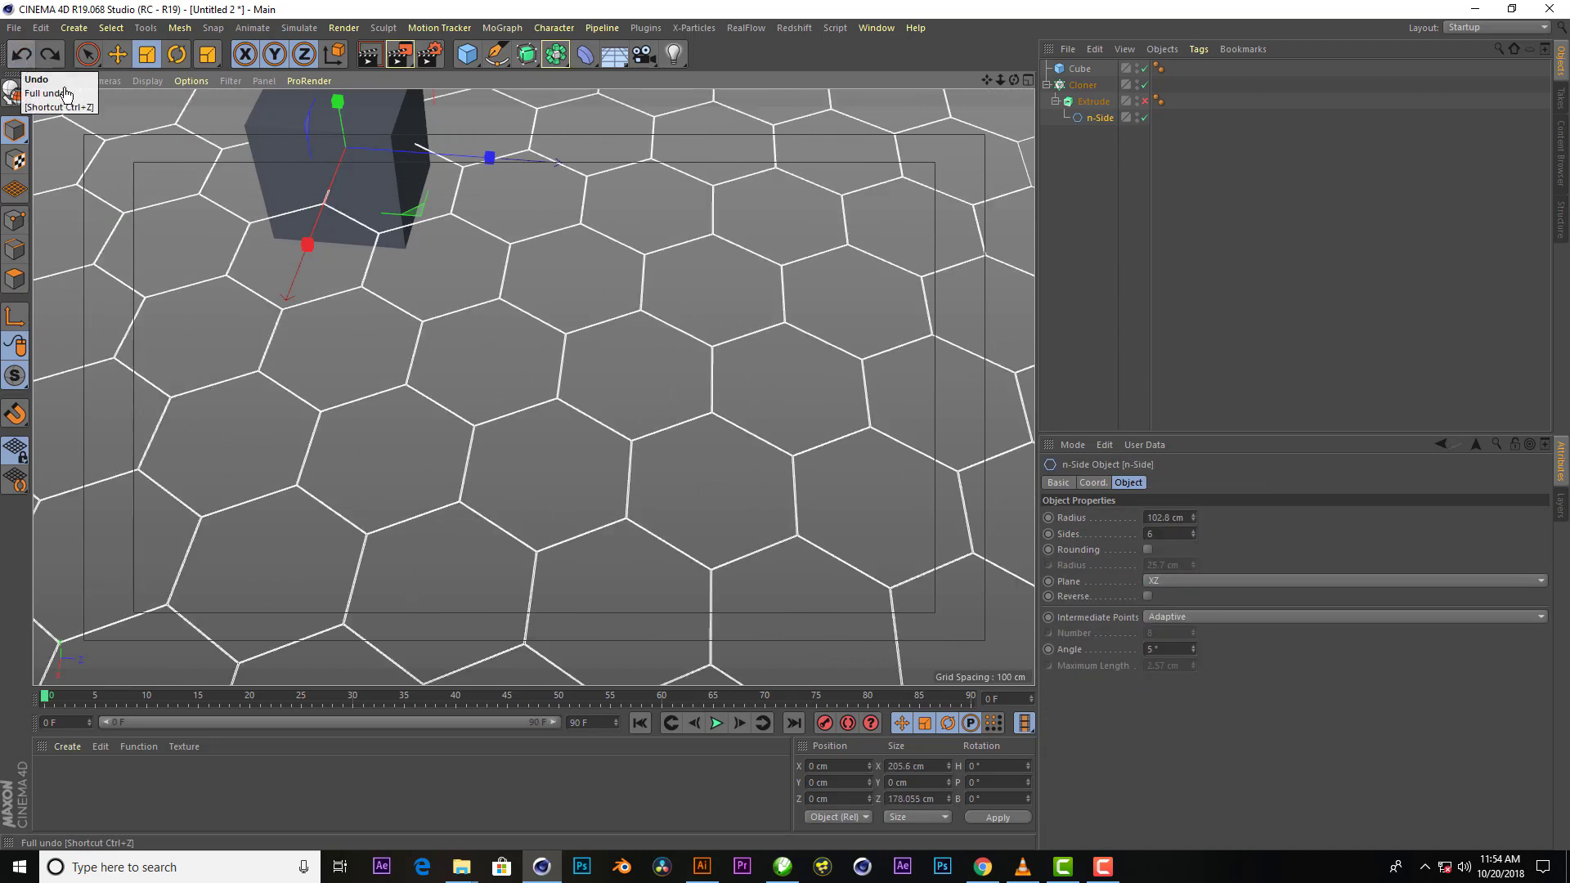
scroll(727, 462, down, 2)
scroll(752, 433, down, 2)
scroll(778, 400, down, 2)
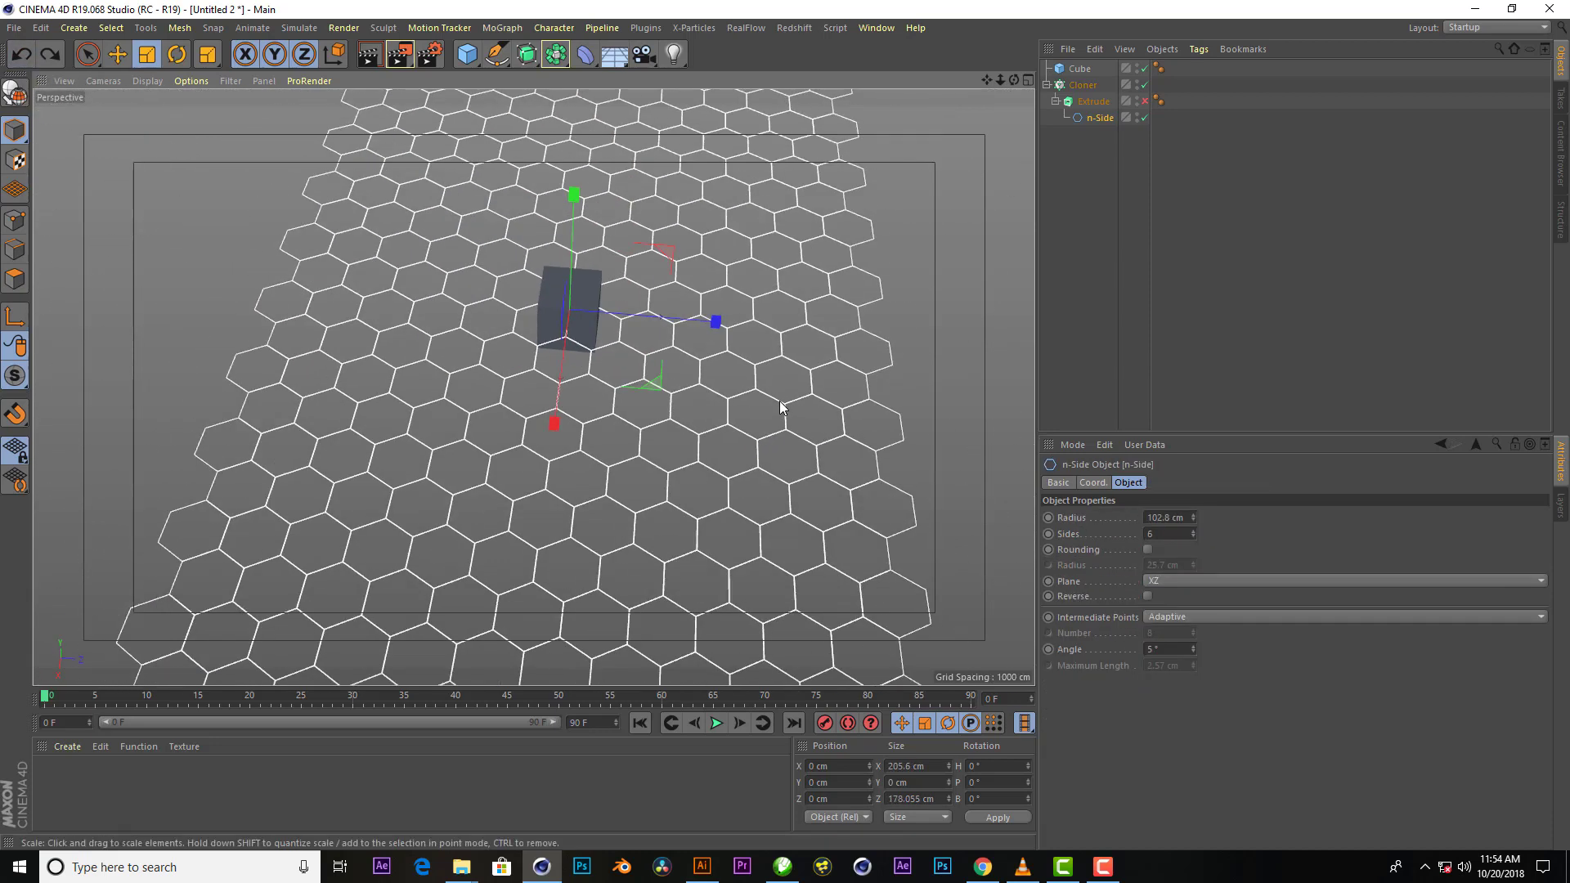
Scale the Cloner to about 22%, giving 34.255 × 39.65 cm honeycomb spacing
click(1076, 88)
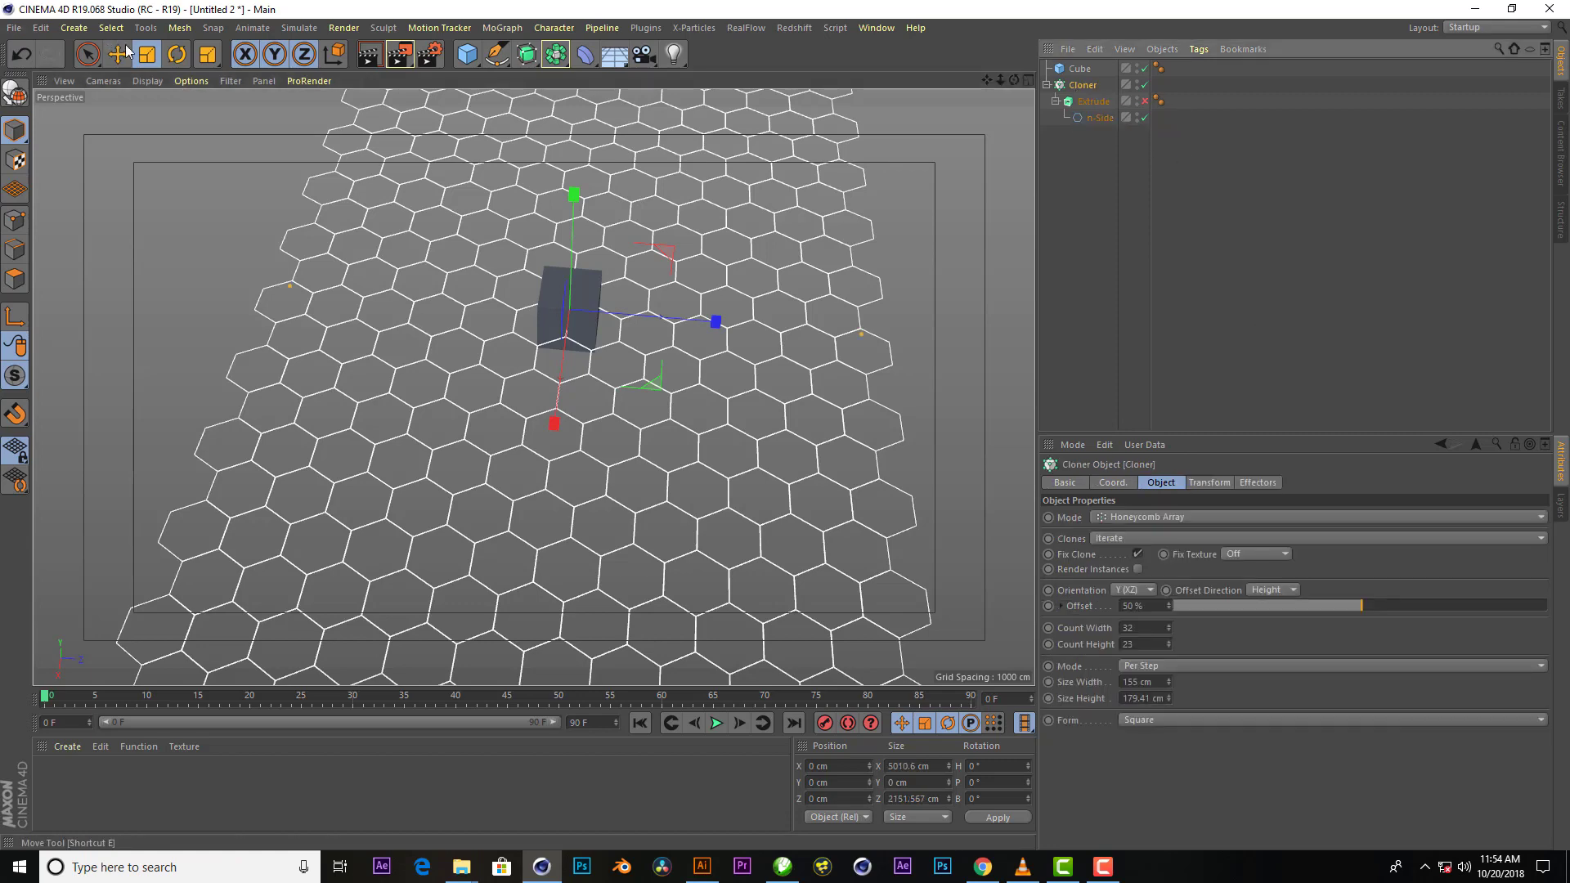
drag(906, 272, 483, 488)
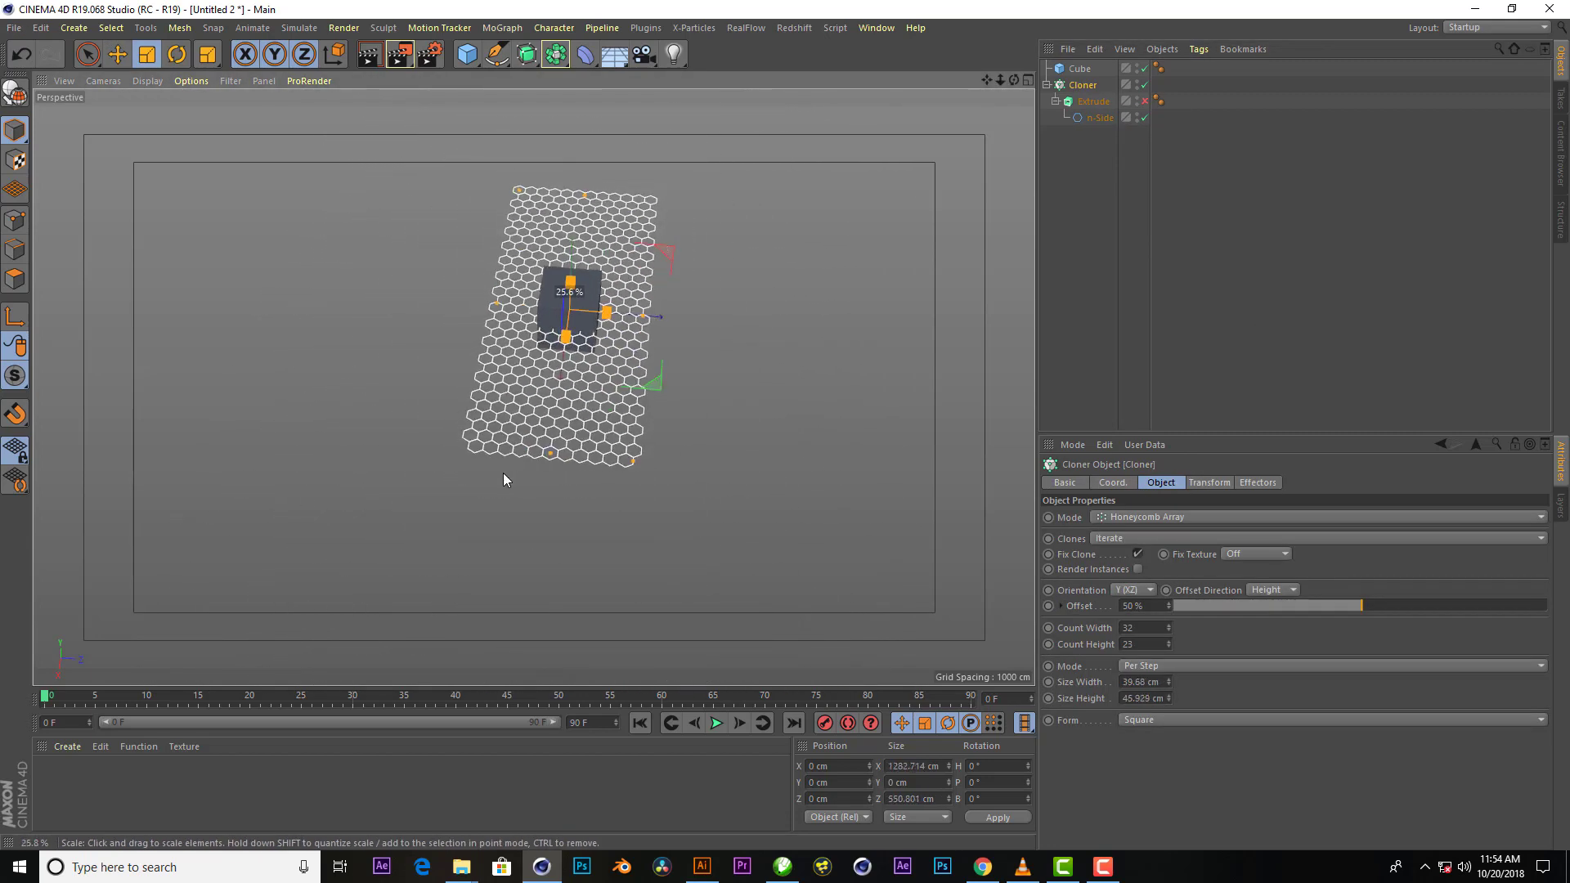
mouse_move(484, 488)
mouse_down()
mouse_move(500, 481)
mouse_move(491, 489)
mouse_up()
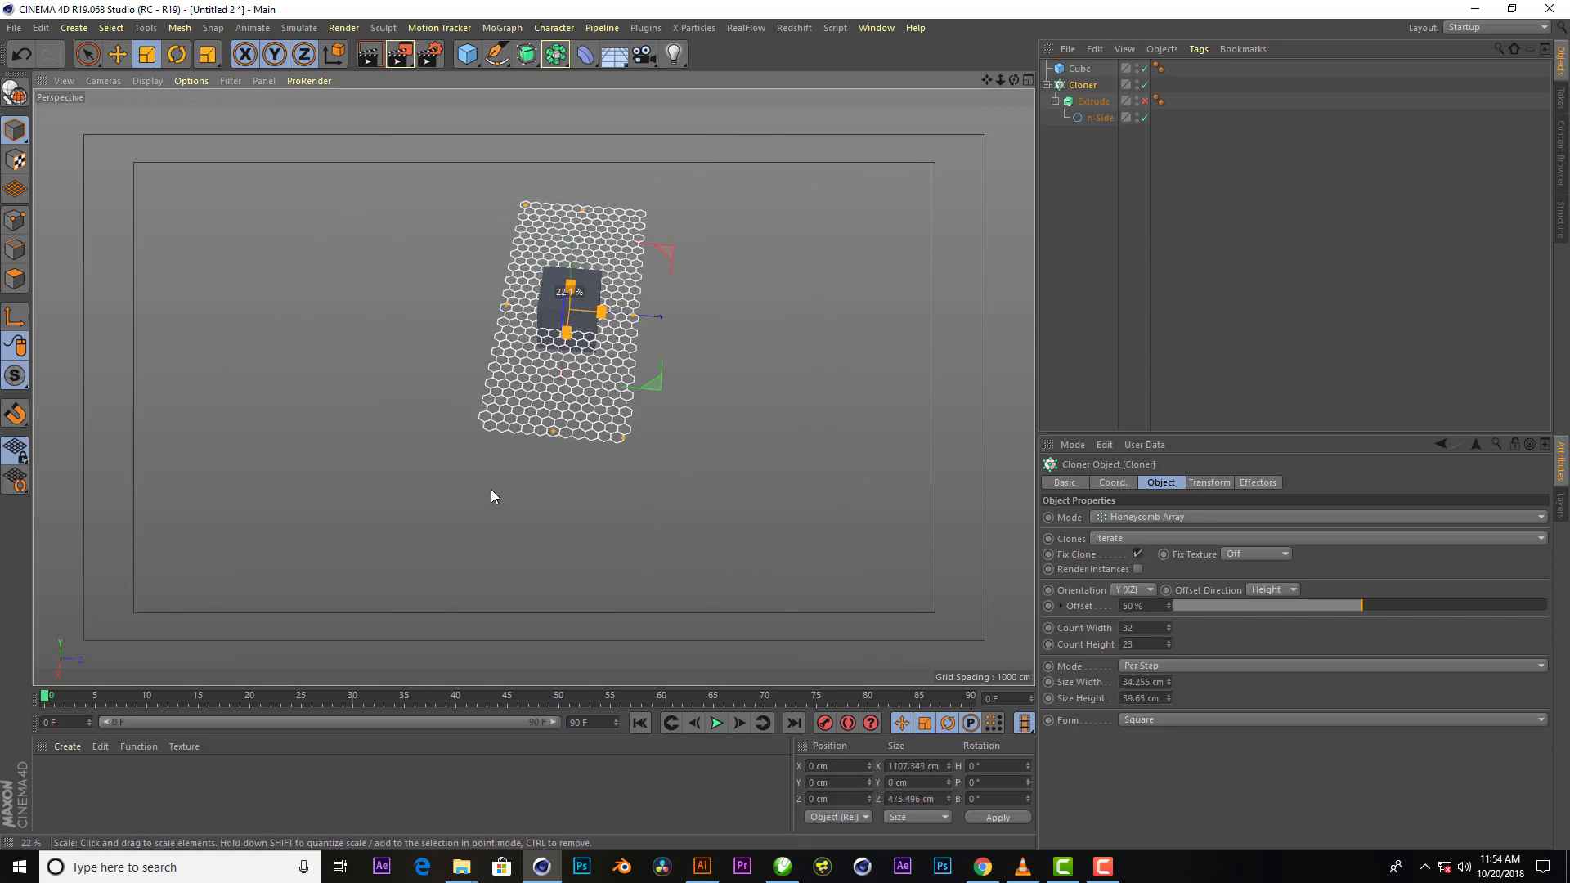
scroll(607, 335, up, 2)
scroll(607, 336, up, 2)
scroll(608, 335, up, 2)
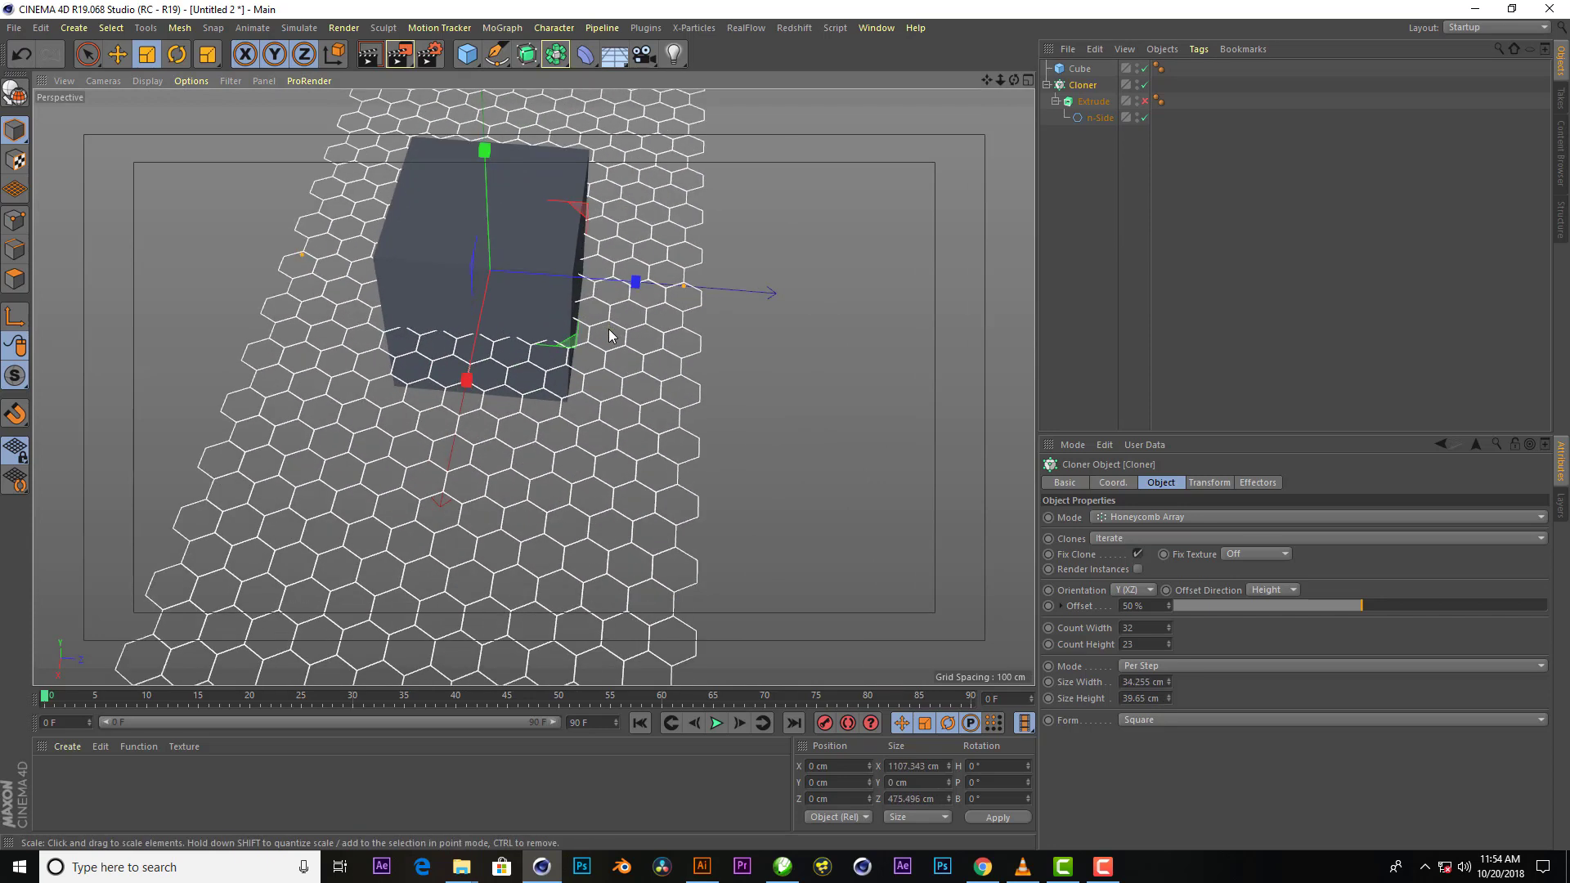
scroll(607, 335, up, 3)
scroll(607, 335, down, 3)
scroll(607, 335, down, 3)
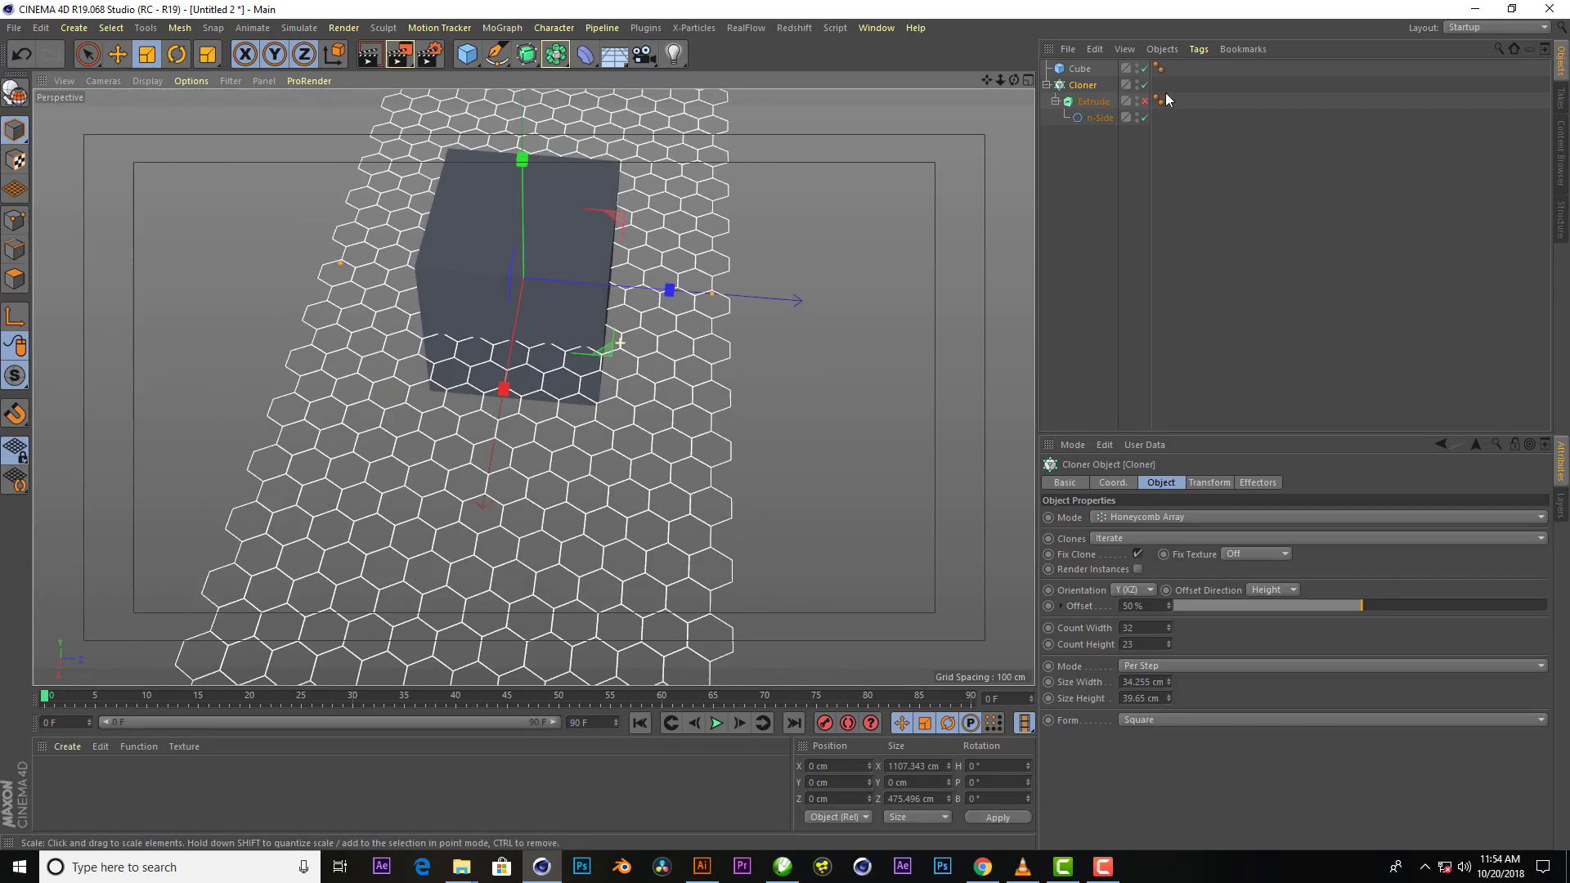
Delete the Cube and re-enable the Extrude so the tiles are solid again
click(1080, 70)
key(Delete)
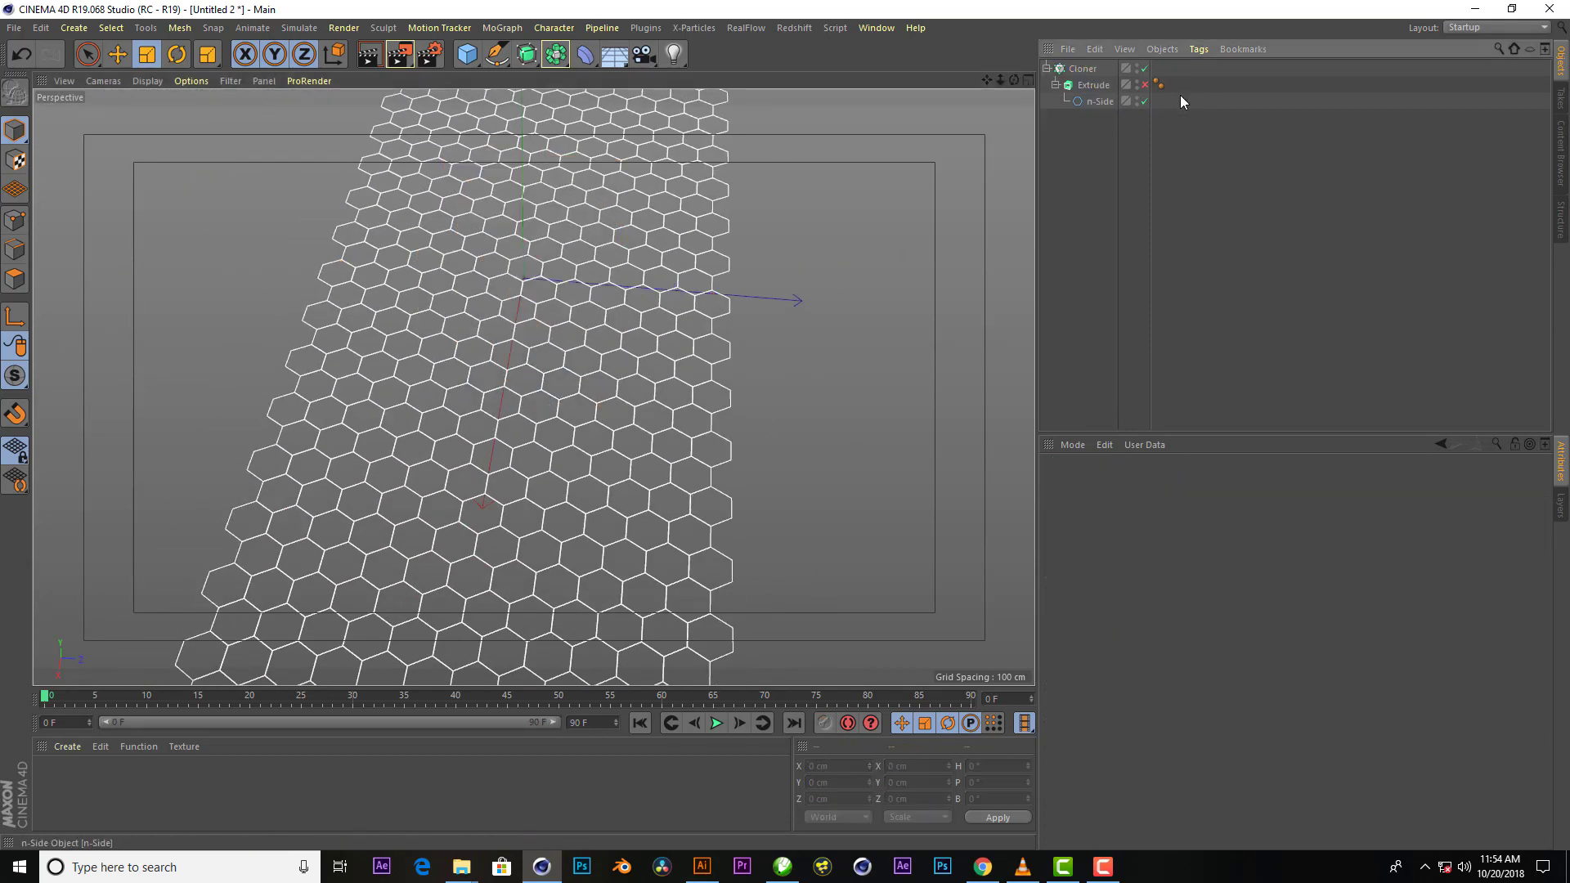
click(1145, 84)
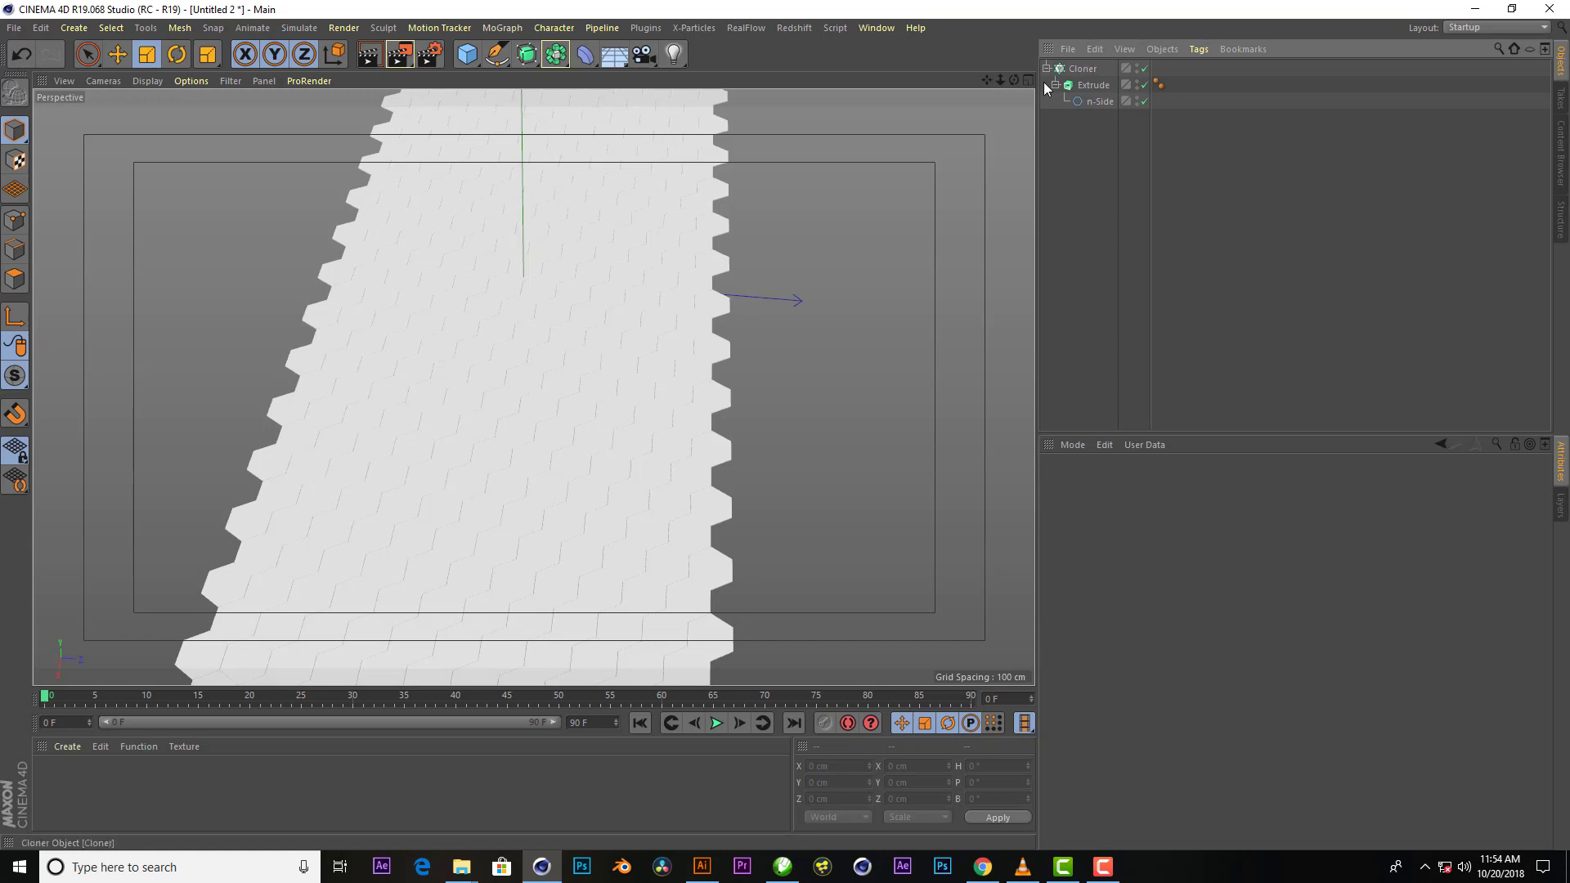
drag(1013, 81, 1127, 97)
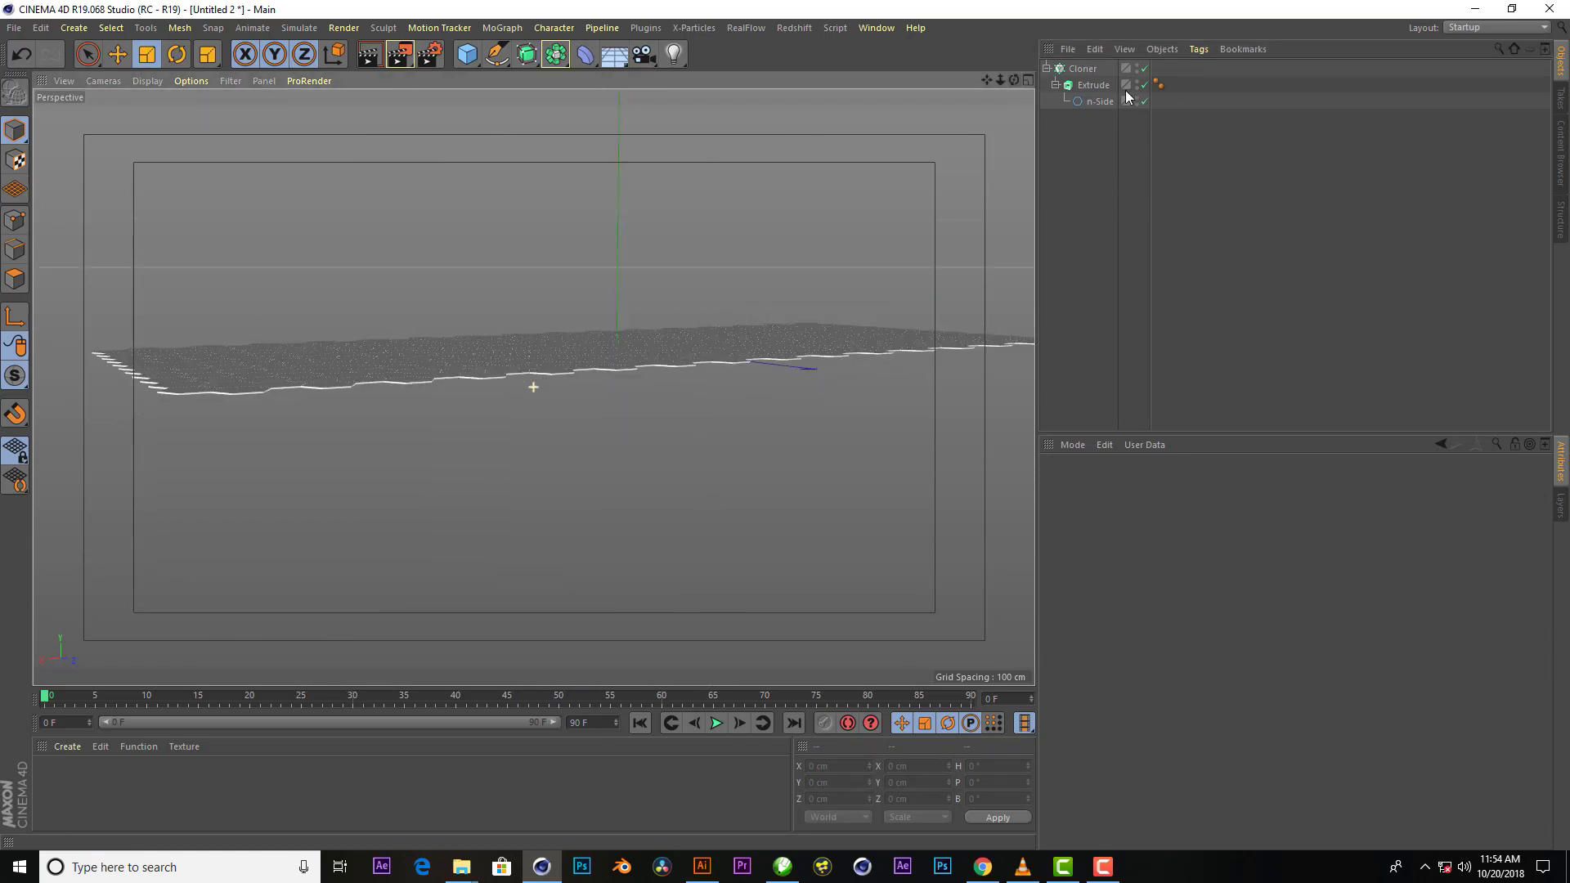
scroll(360, 347, up, 3)
Tint the cloned tiles dark grey using the Cloner's Transform colour
scroll(368, 346, up, 4)
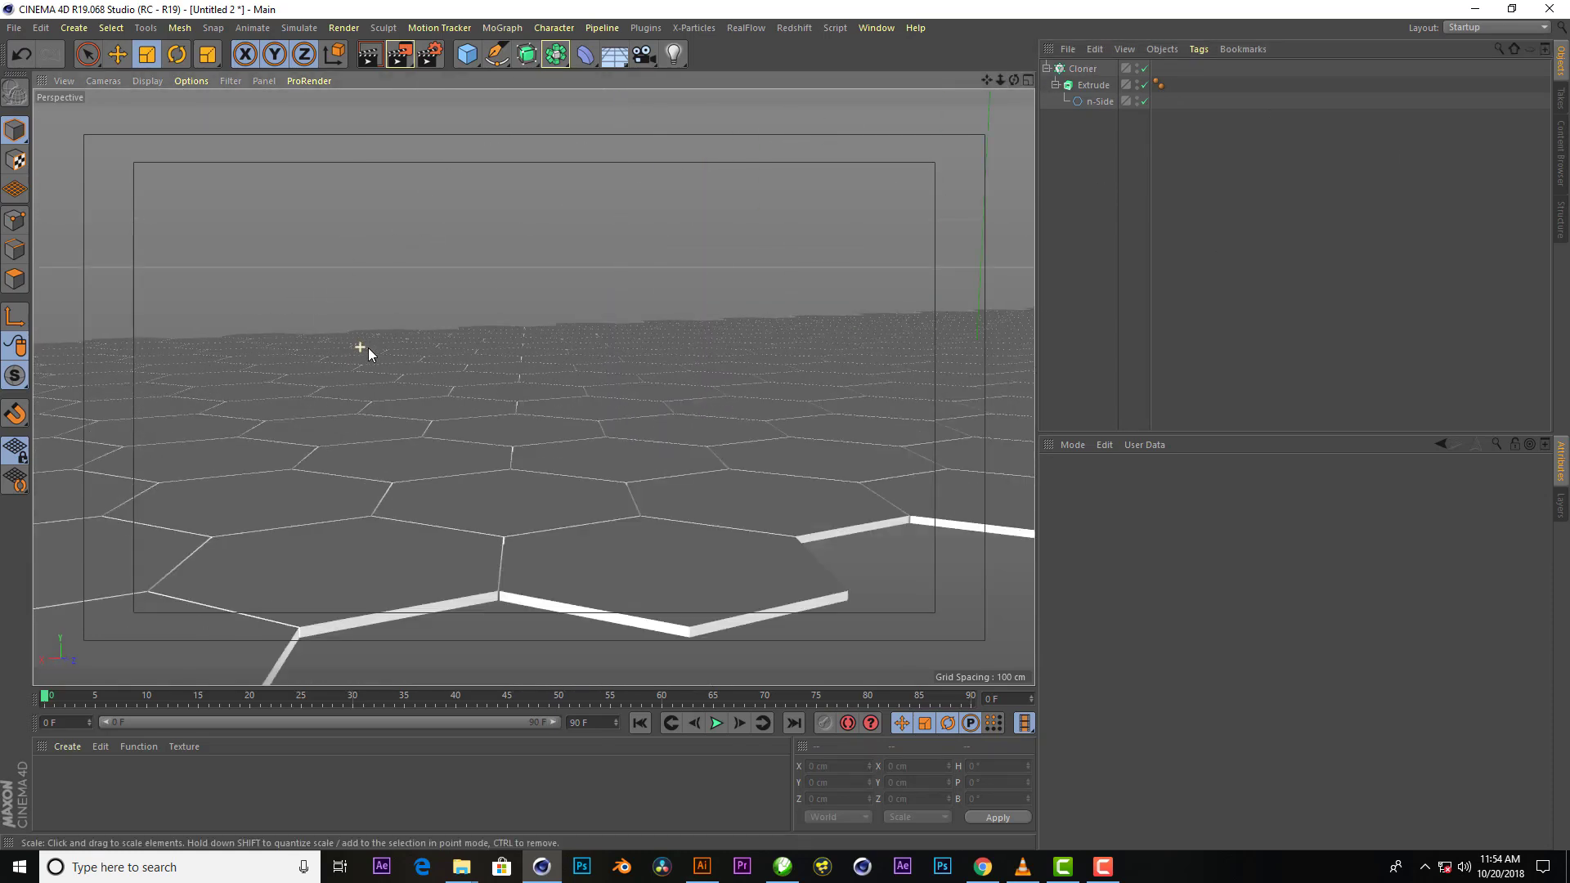
mouse_move(1013, 80)
mouse_down()
mouse_move(640, 337)
mouse_move(721, 303)
mouse_move(683, 468)
mouse_move(816, 214)
mouse_up()
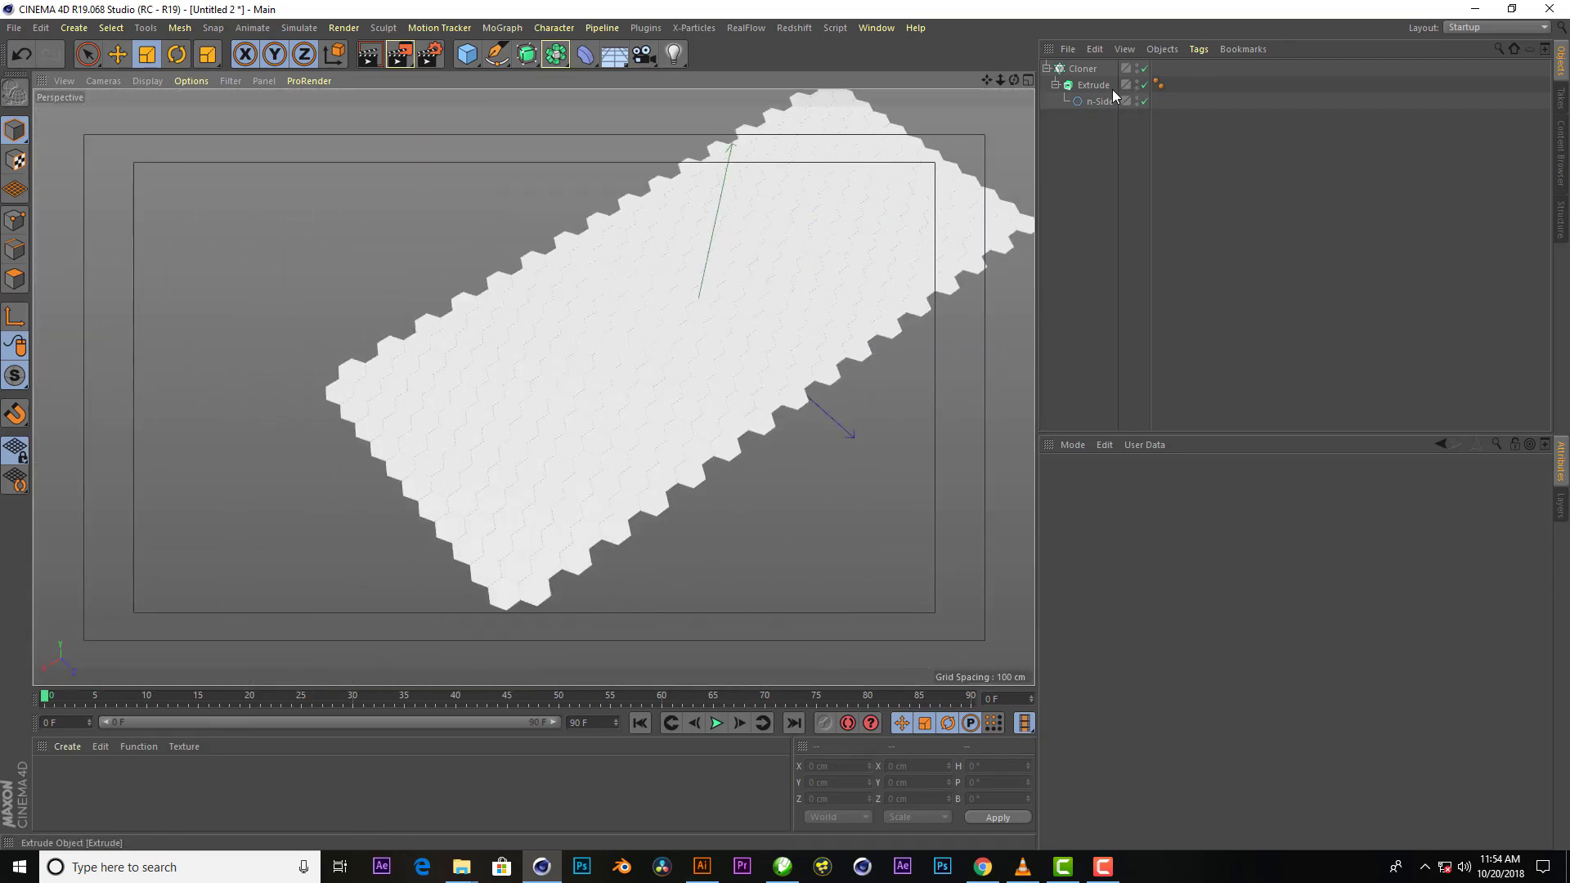
click(1083, 68)
click(1201, 483)
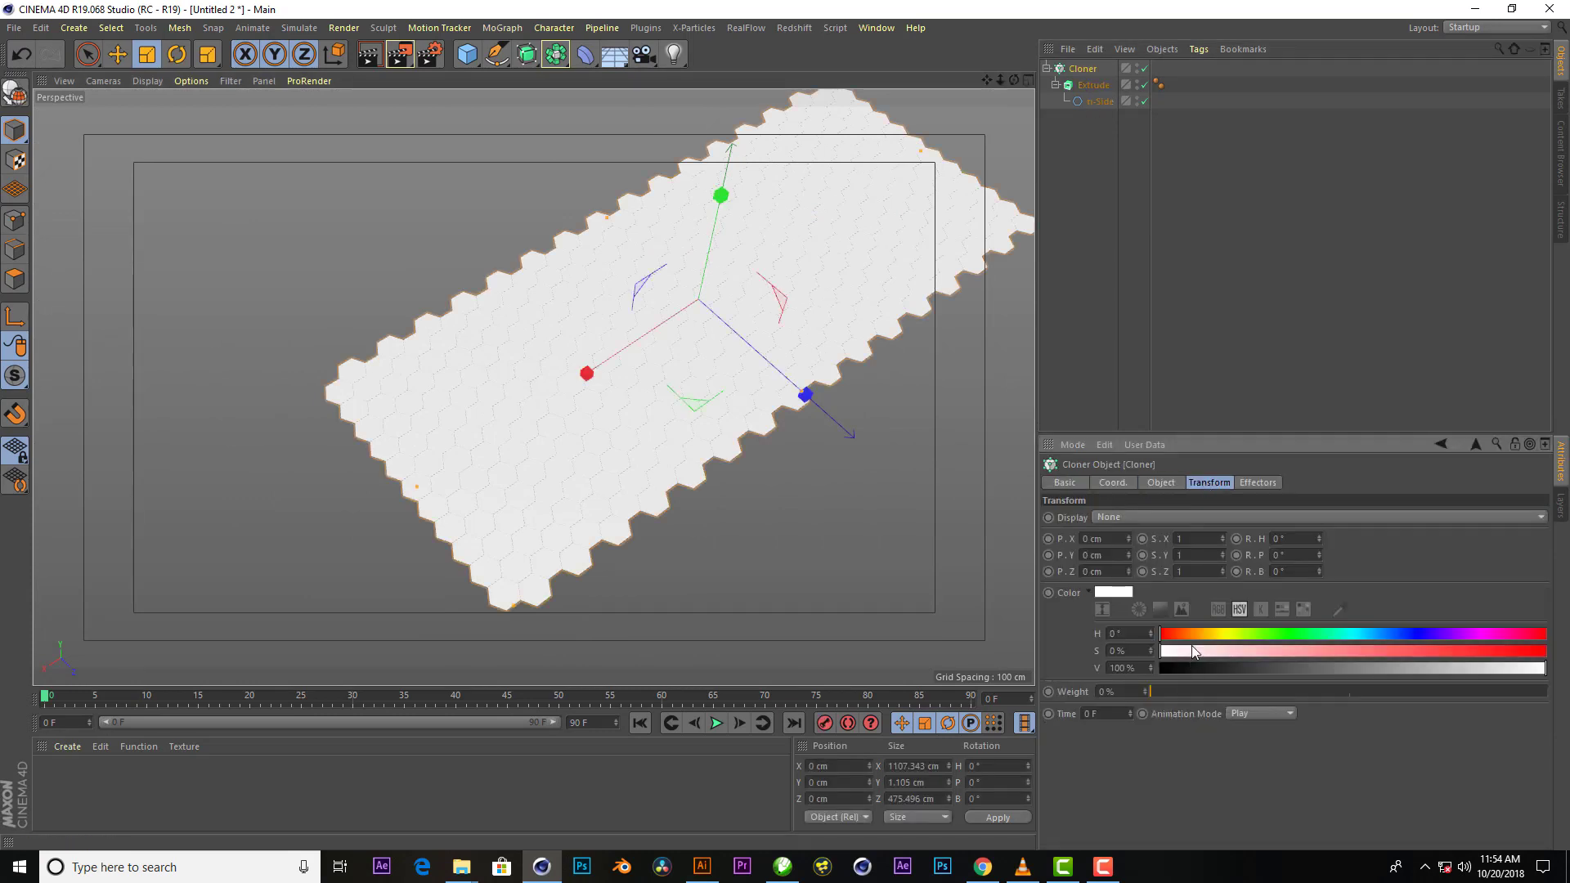
click(1099, 731)
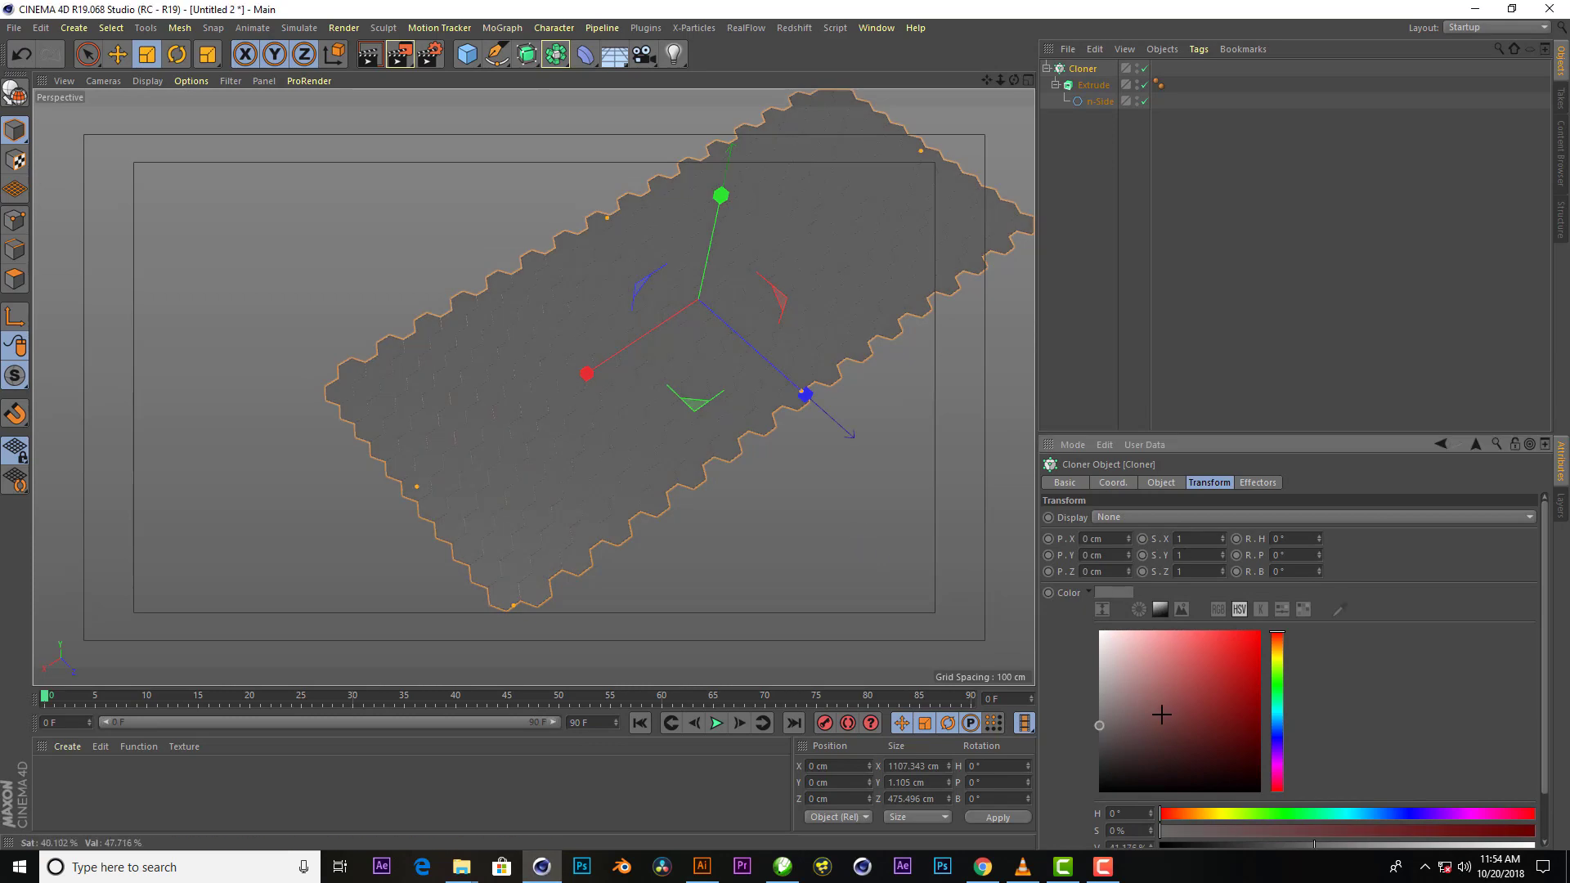
drag(1101, 730, 1104, 736)
Switch the viewport to Gouraud Shading (Lines) and disable the Cloner, leaving one hexagon
click(147, 80)
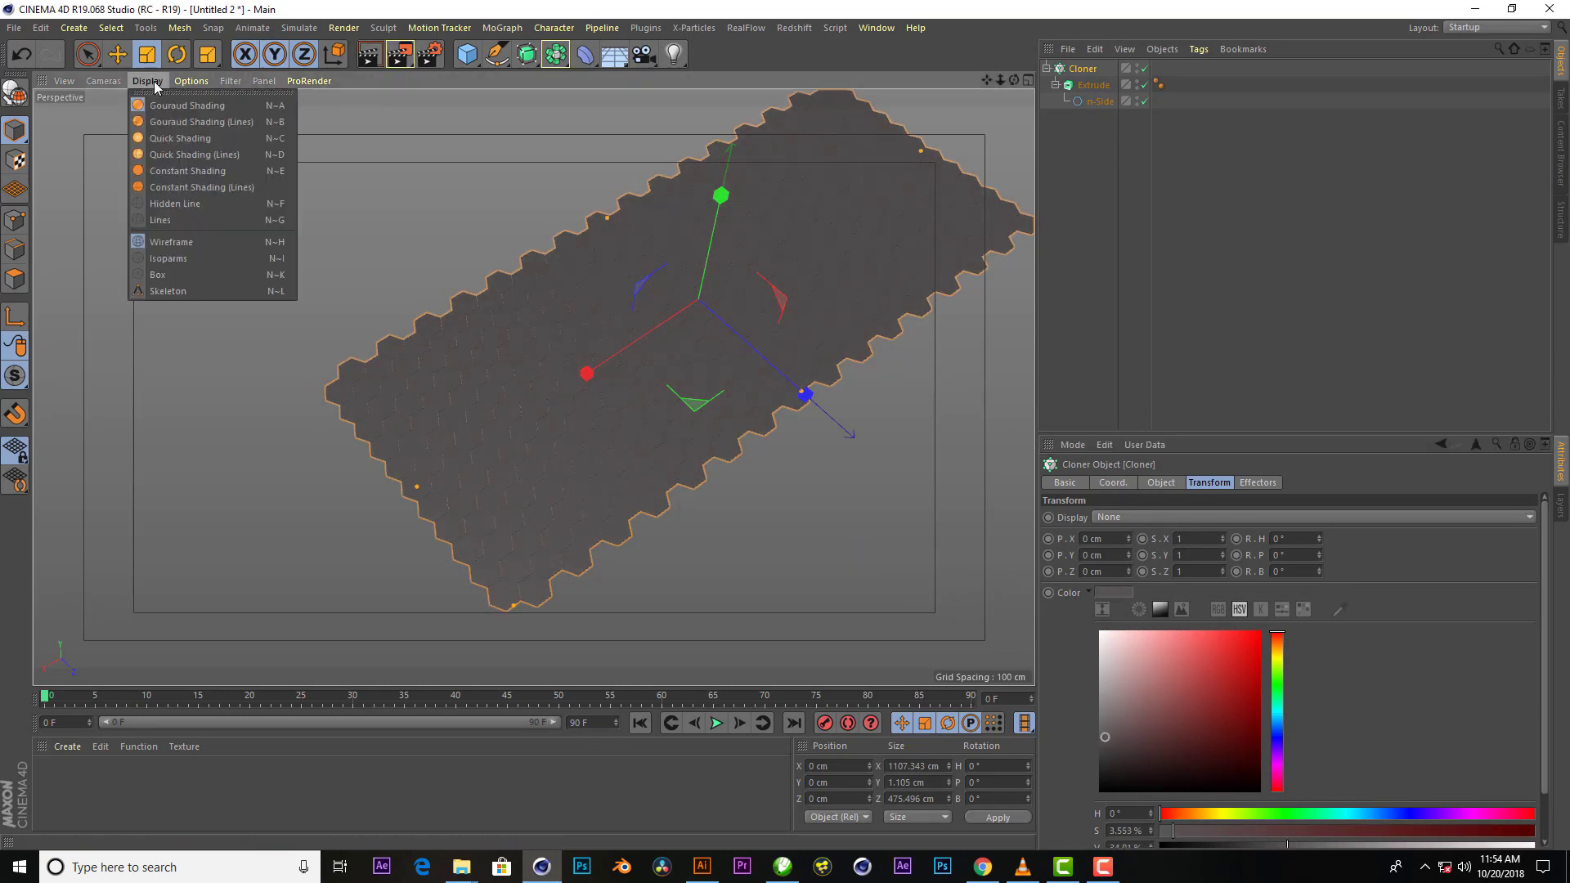
click(188, 121)
alt+drag(764, 403, 533, 386)
scroll(534, 387, down, 3)
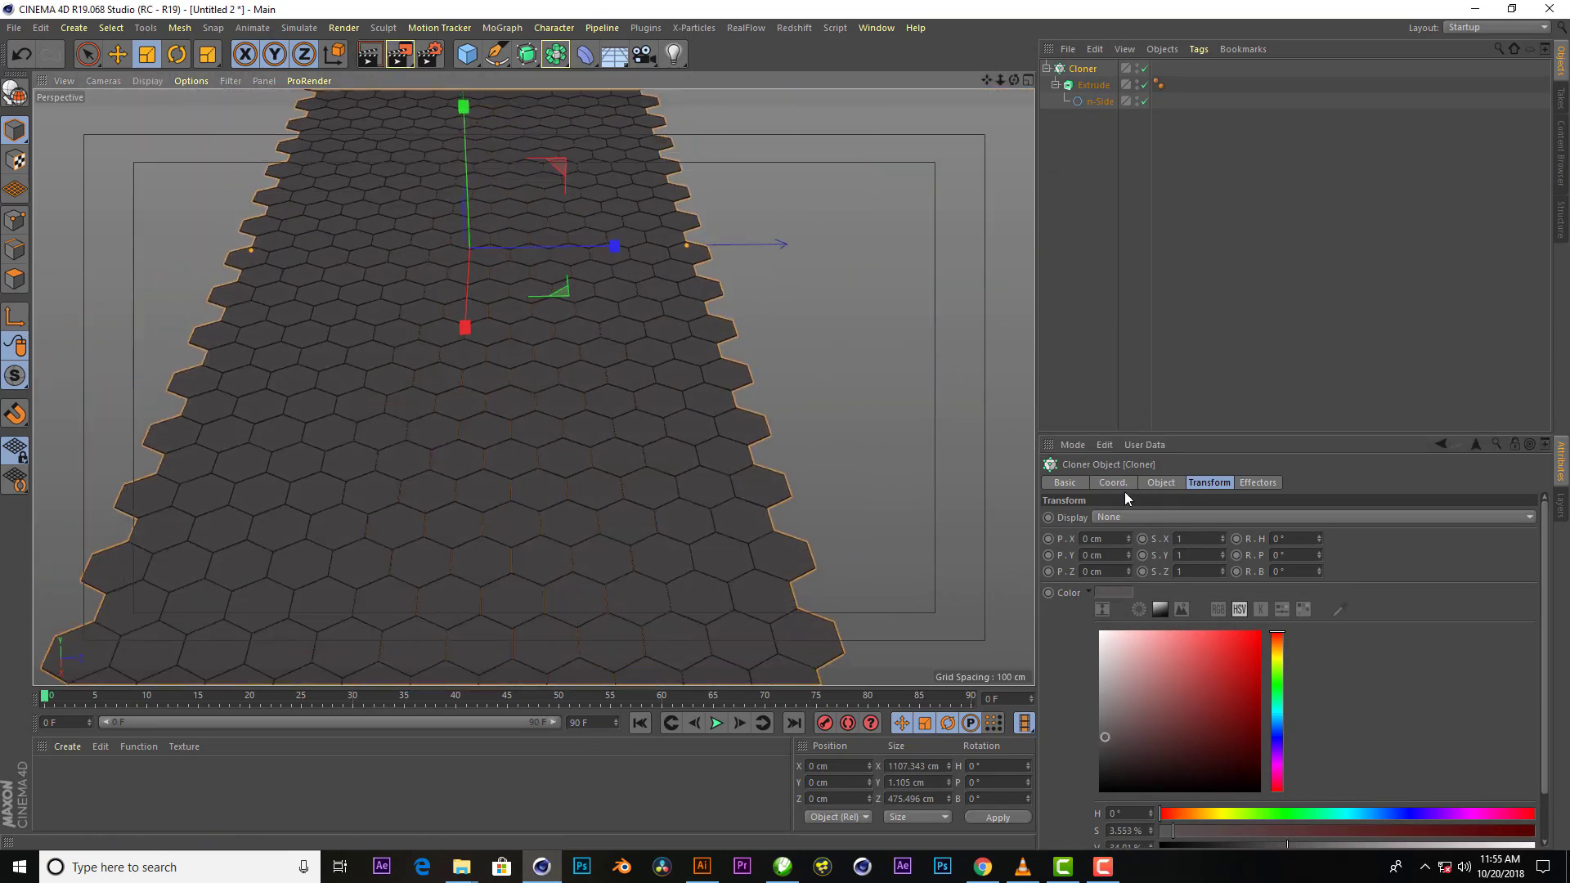
click(1161, 483)
mouse_move(635, 429)
alt+mouse_down()
mouse_move(536, 385)
mouse_move(366, 552)
alt+mouse_up()
scroll(366, 552, up, 5)
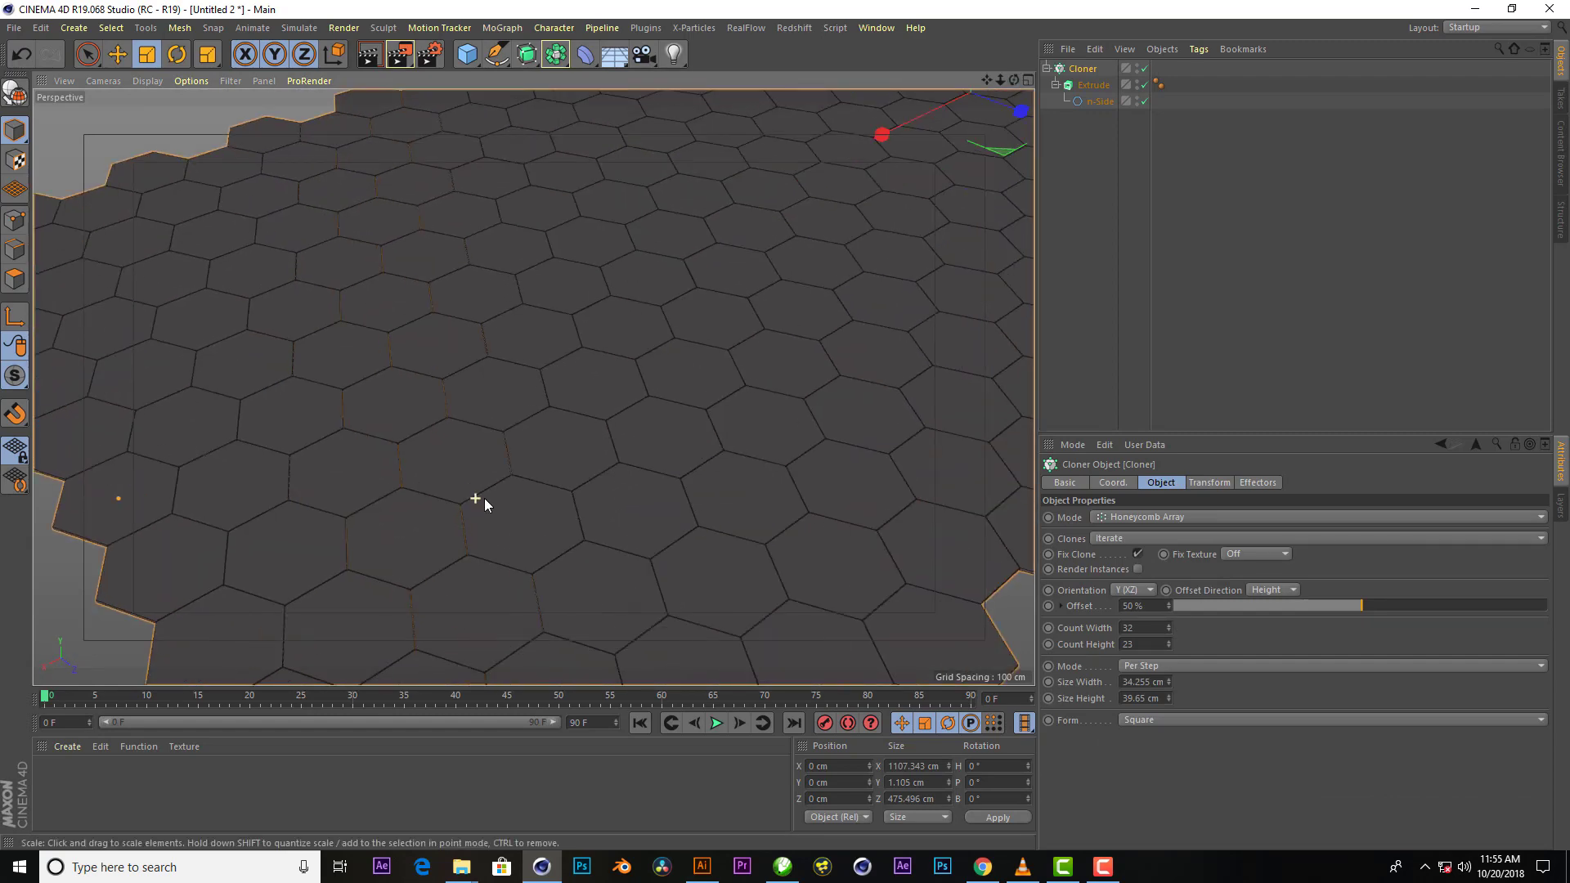
click(1144, 68)
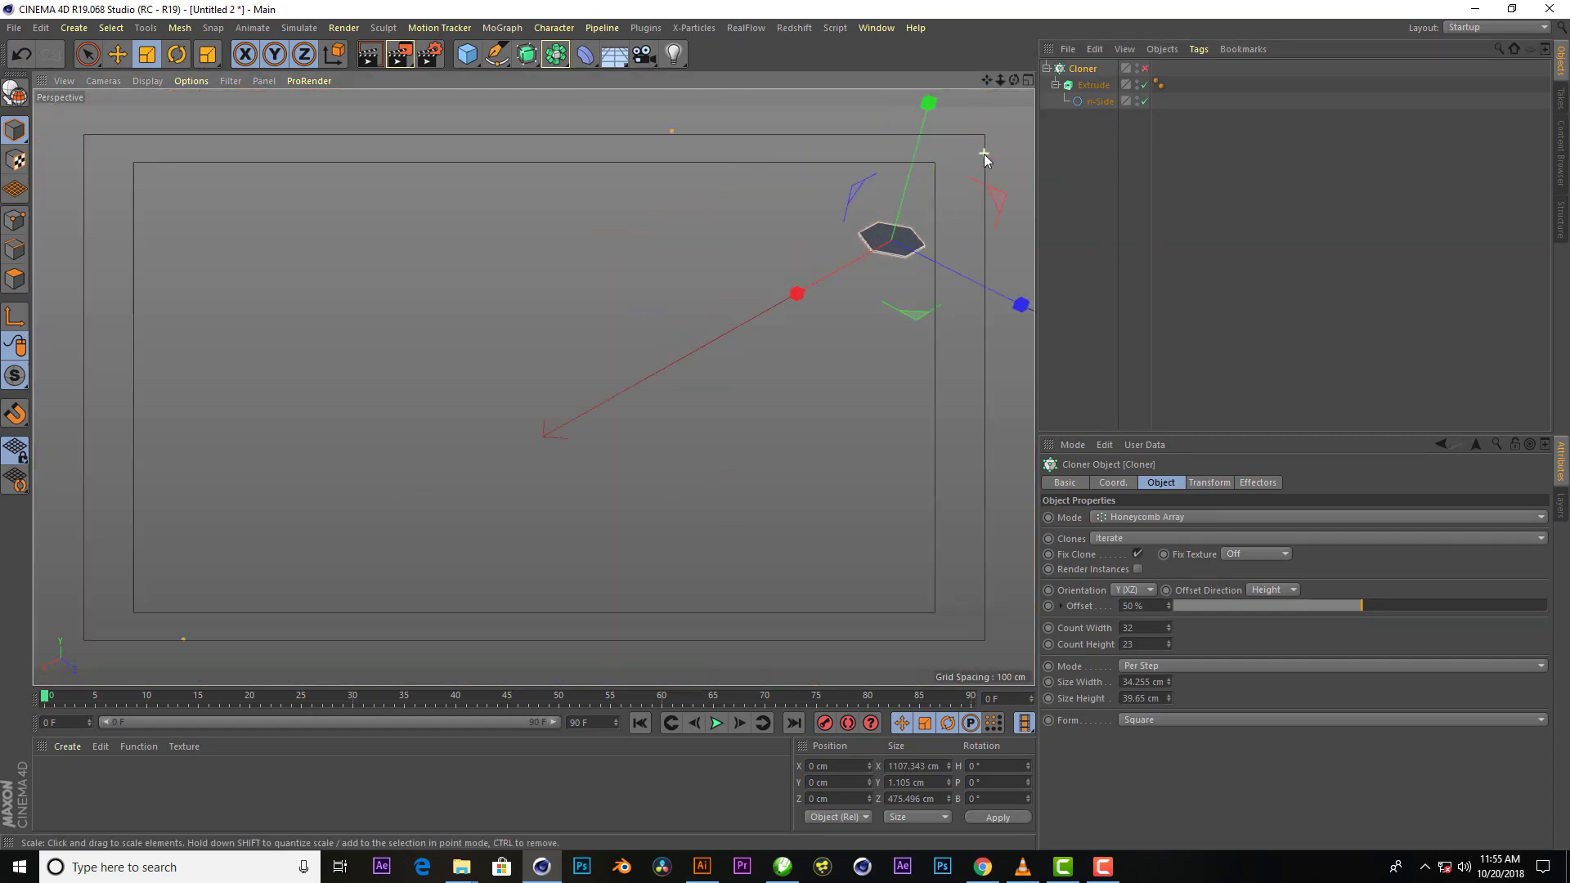
Set the Extrude caps to a regular Quadrangles grid with 1.21 cm width
scroll(984, 154, up, 2)
scroll(975, 234, up, 3)
scroll(849, 351, up, 2)
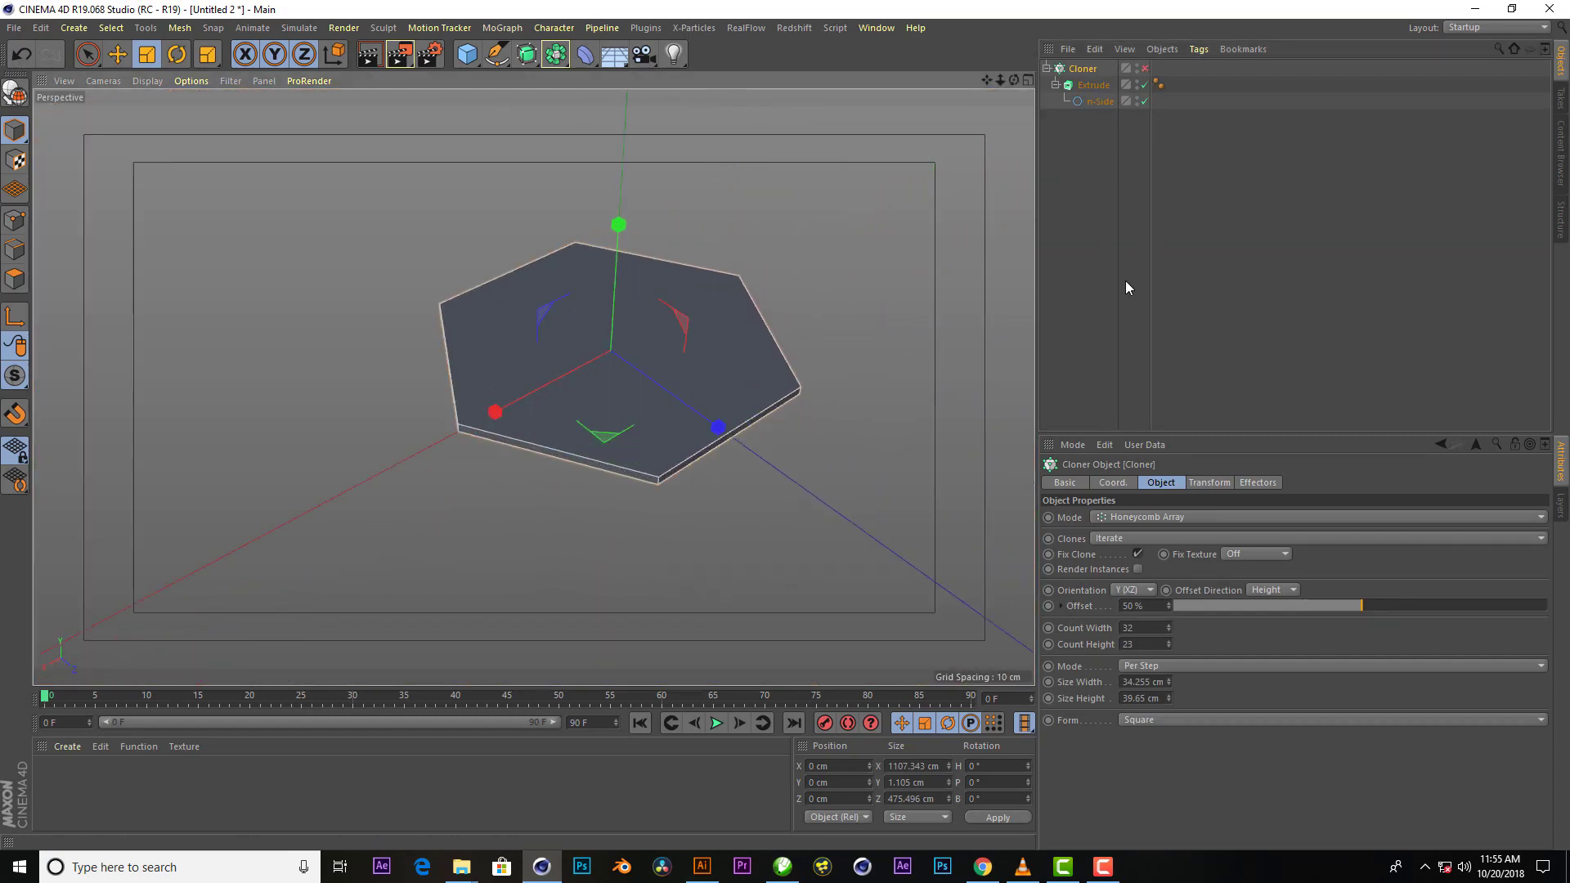
click(1092, 85)
click(1162, 483)
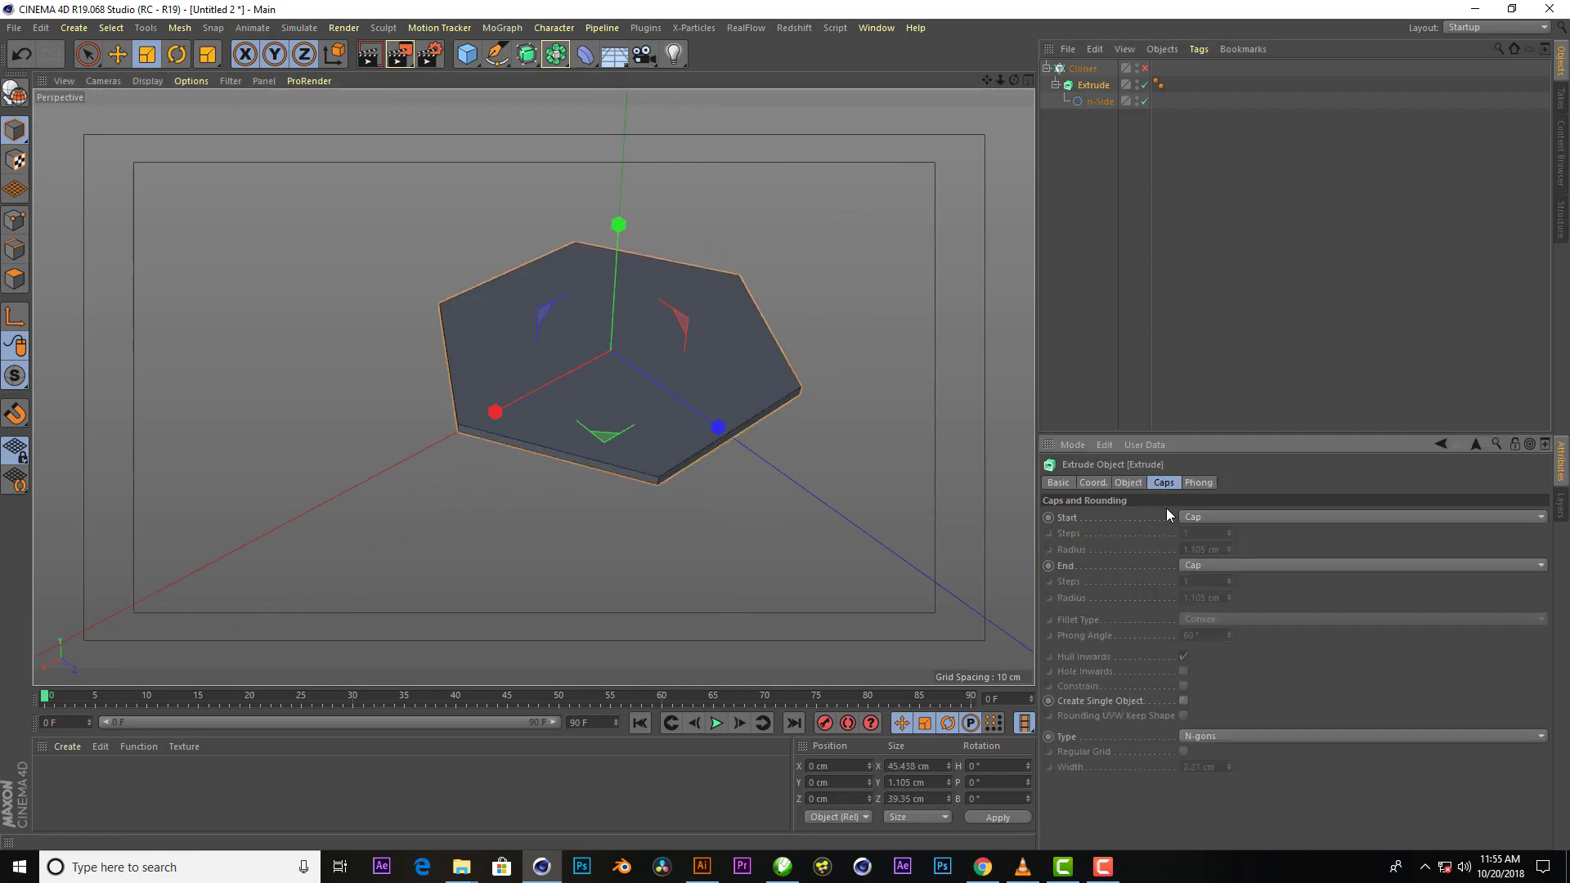
click(1213, 735)
click(1209, 755)
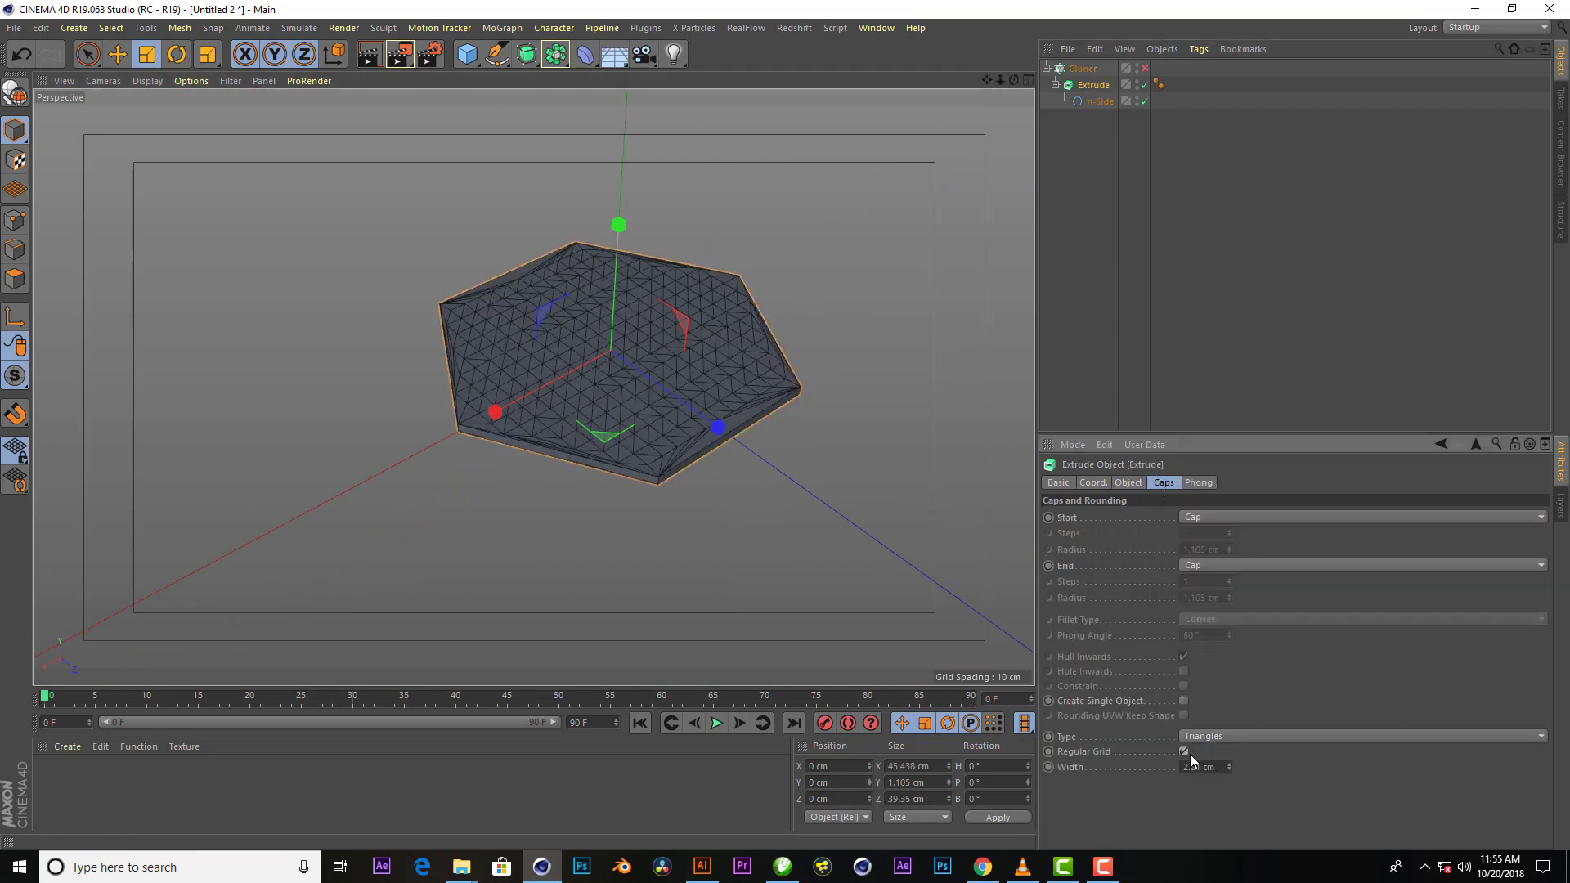
scroll(685, 406, up, 2)
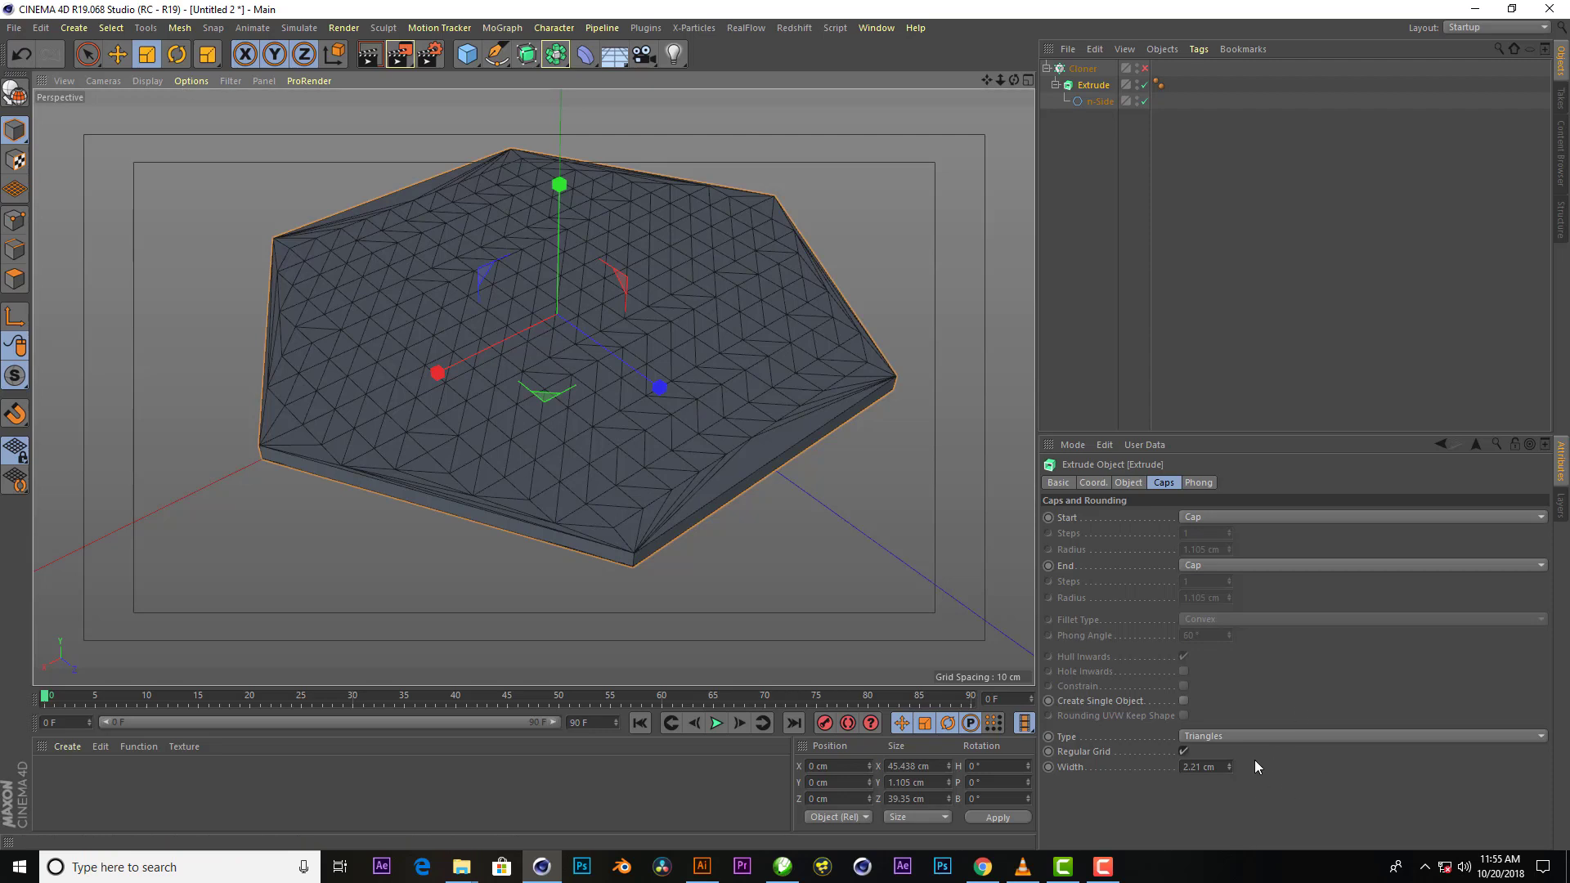
click(1251, 735)
click(1229, 780)
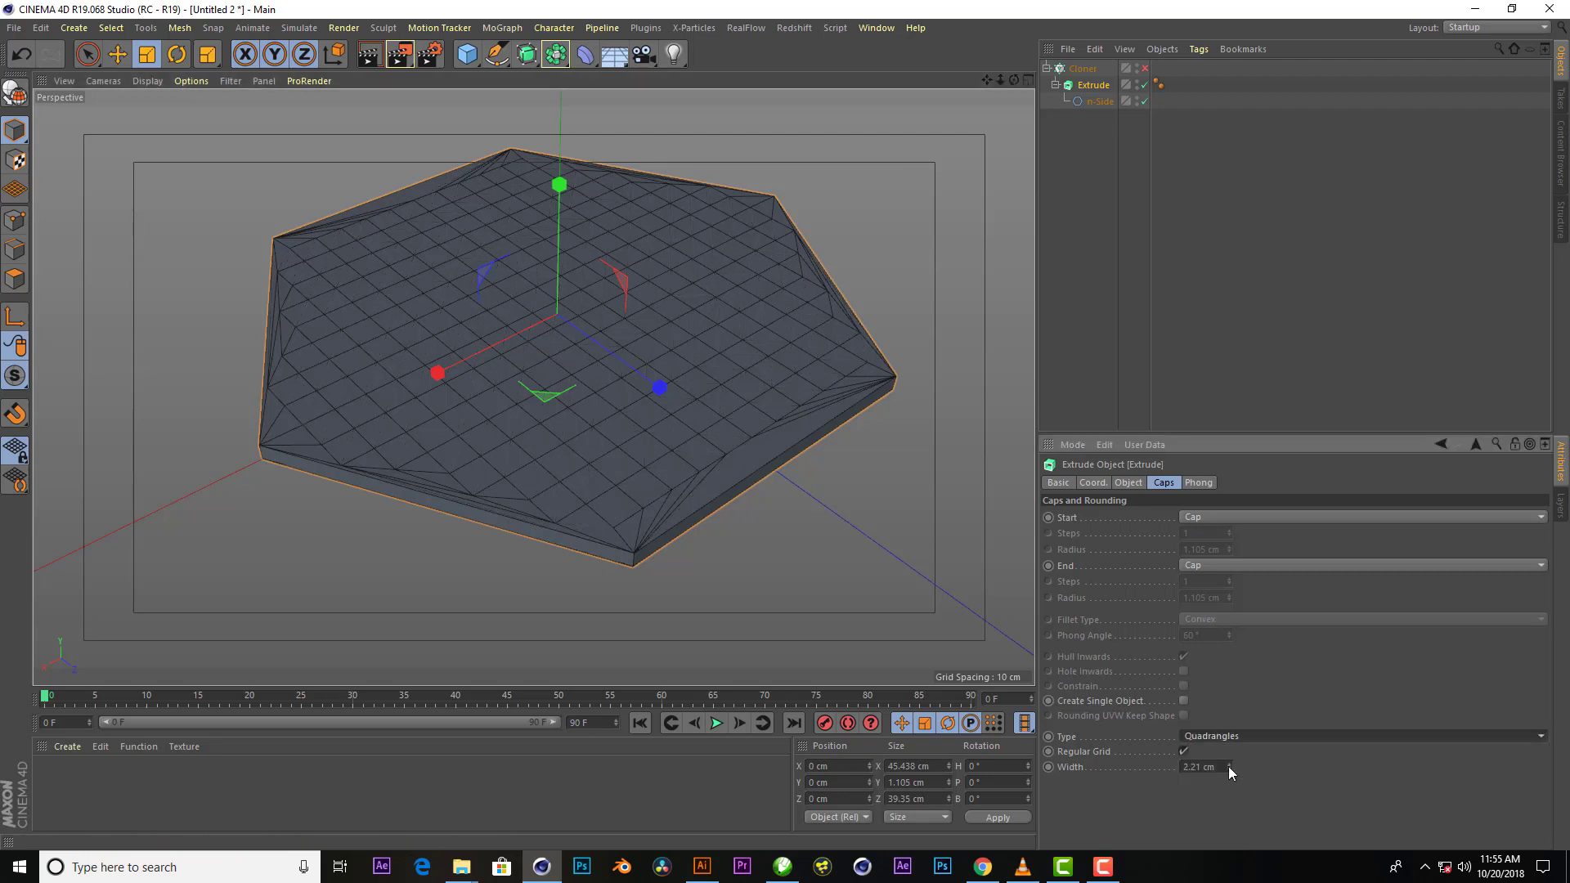
click(1229, 768)
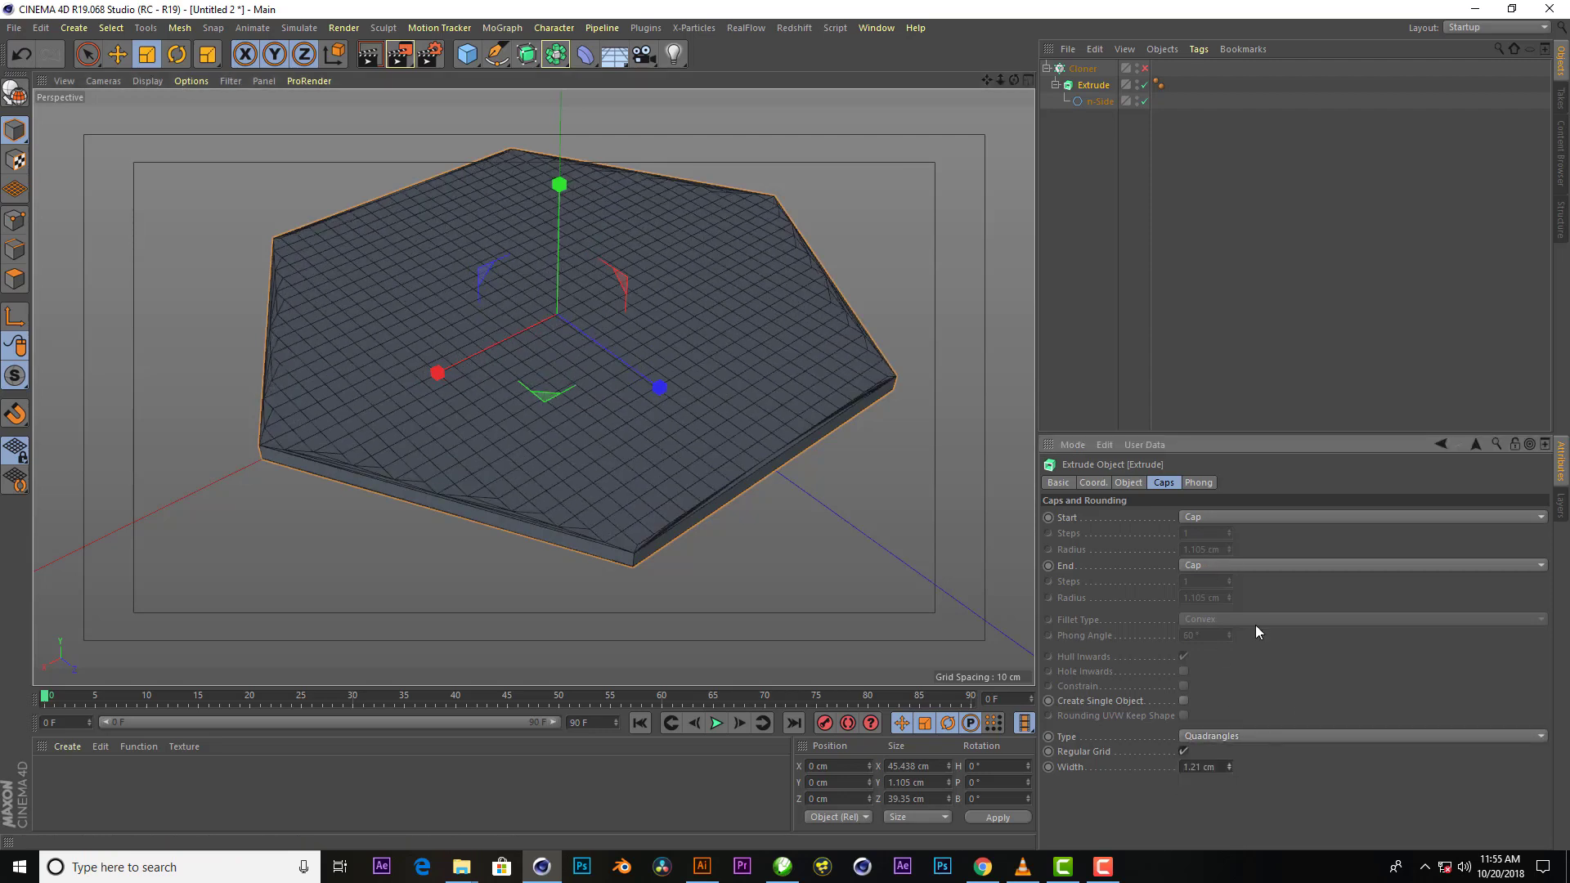
Set the n-Side's Intermediate Points to Subdivided and collapse the Extrude hierarchy
click(1100, 102)
click(1228, 618)
click(1196, 694)
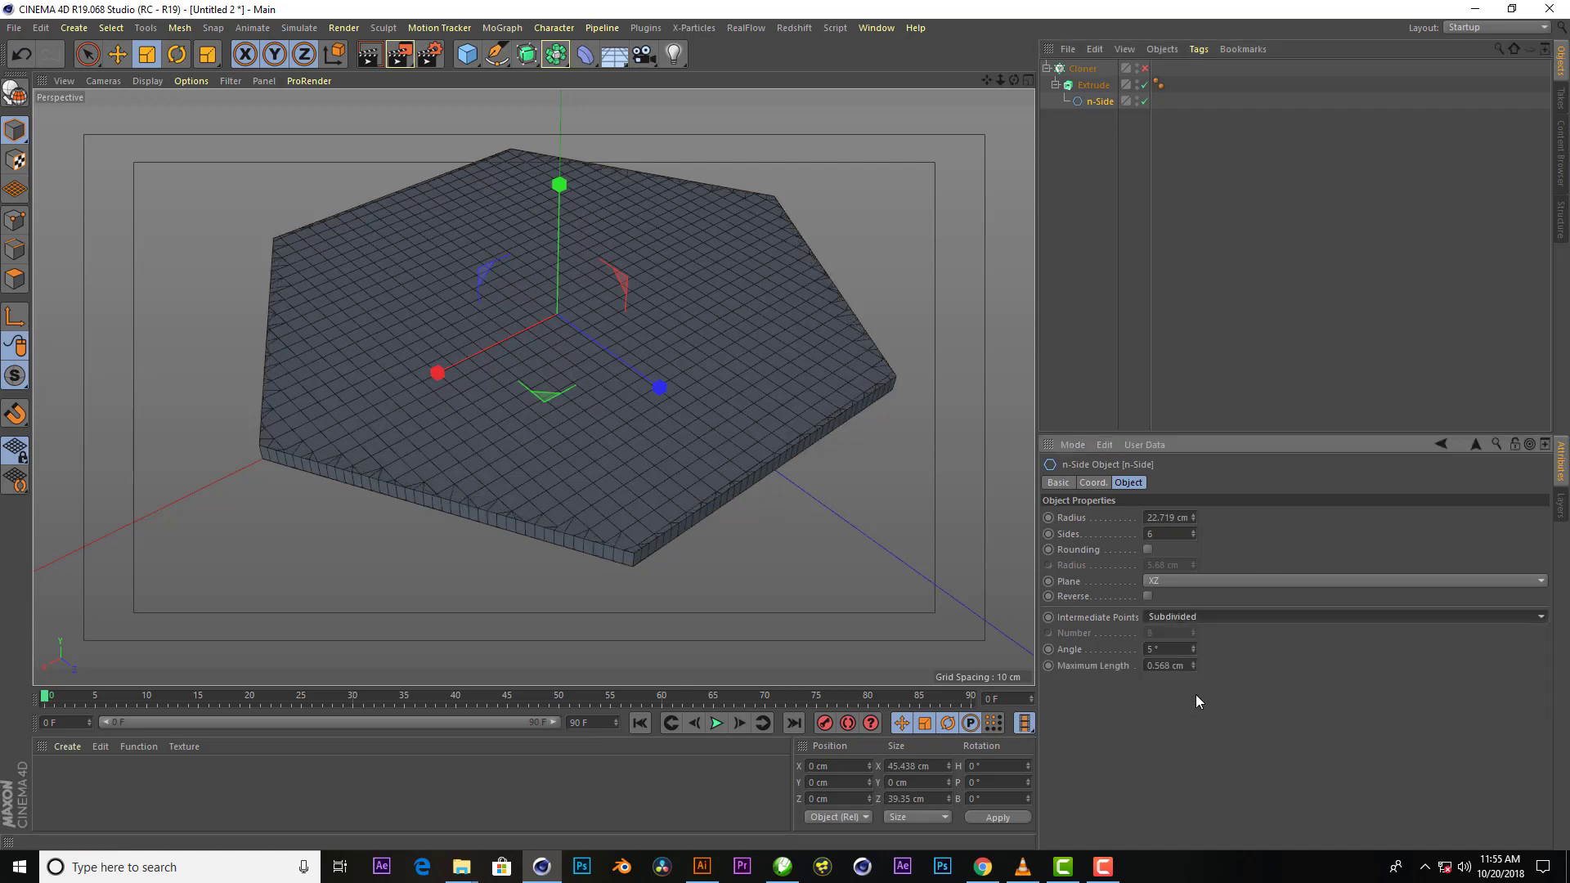
scroll(517, 565, down, 3)
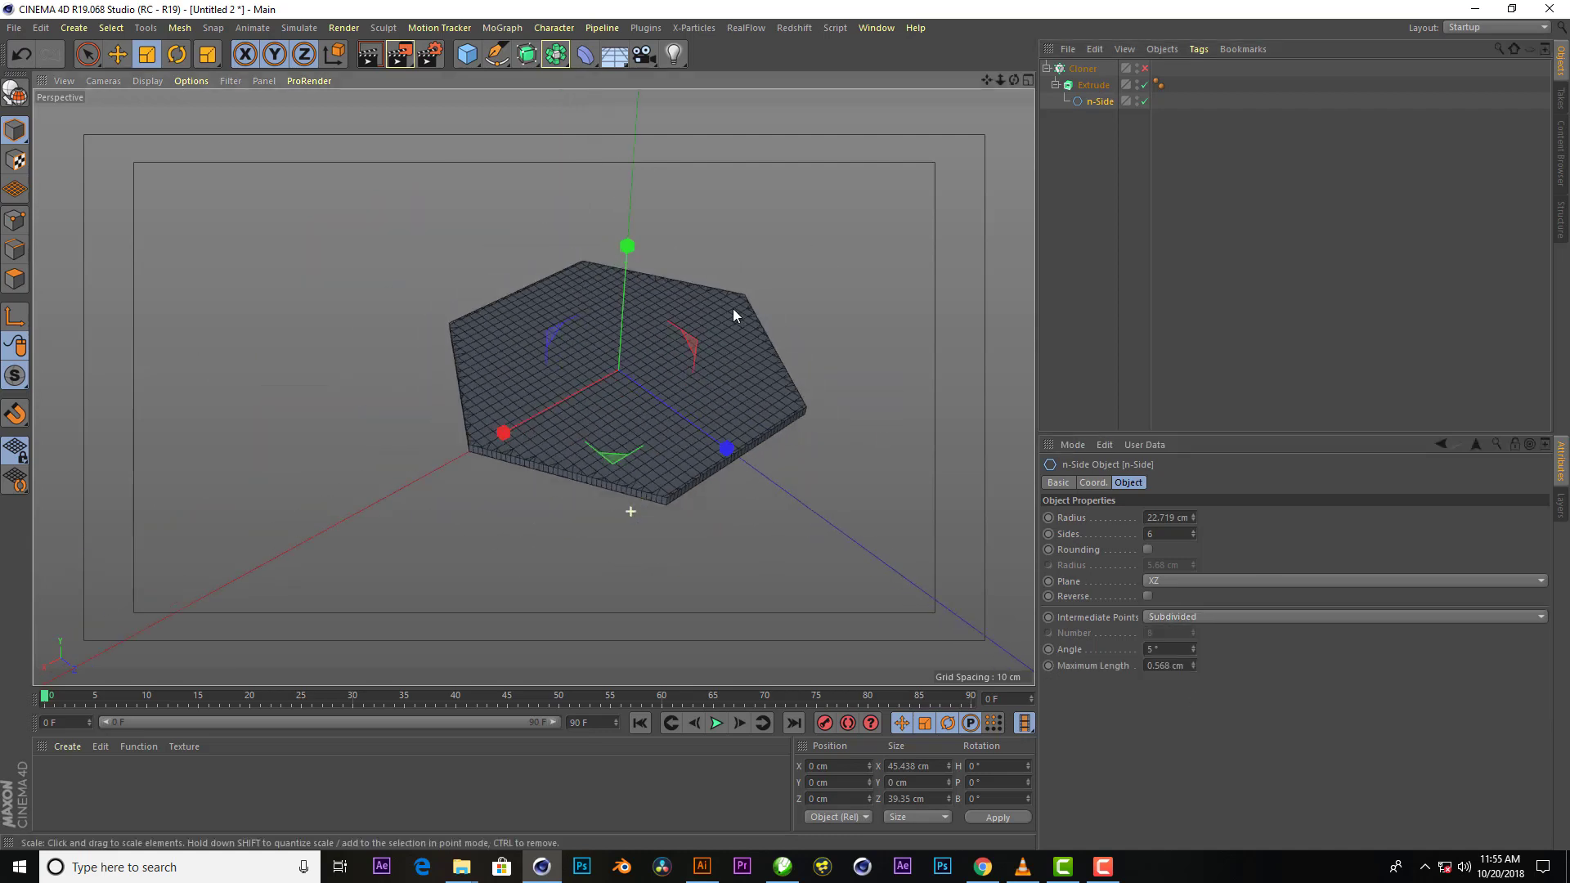
click(1055, 85)
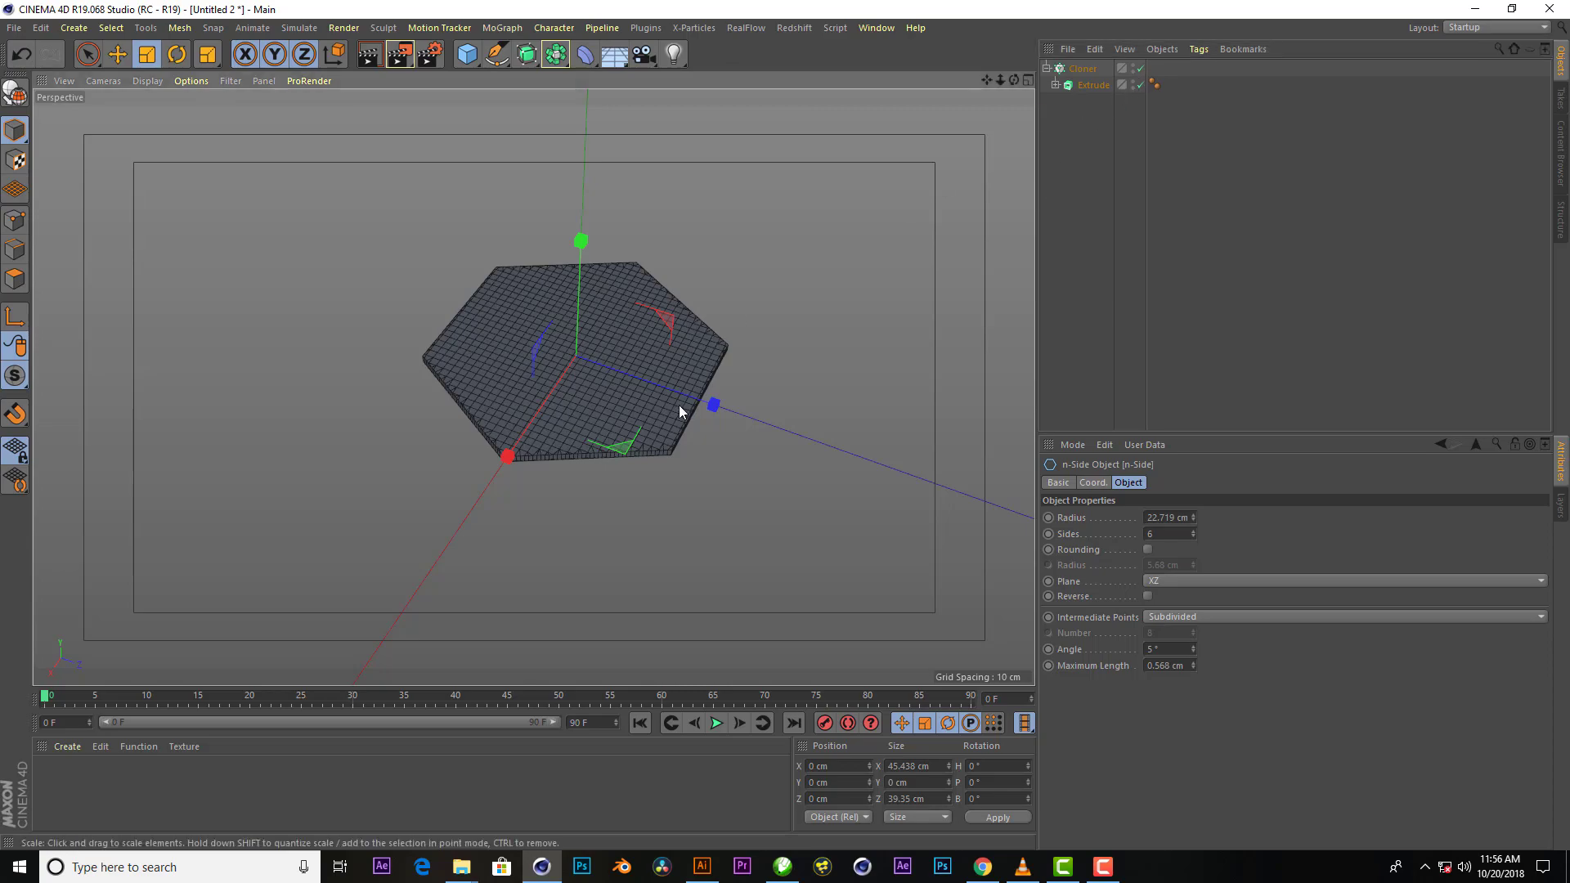
Zoom out and recolour the Cloner's clones light grey in its Transform settings
scroll(682, 404, down, 3)
scroll(661, 409, down, 3)
scroll(600, 358, down, 3)
scroll(642, 254, down, 3)
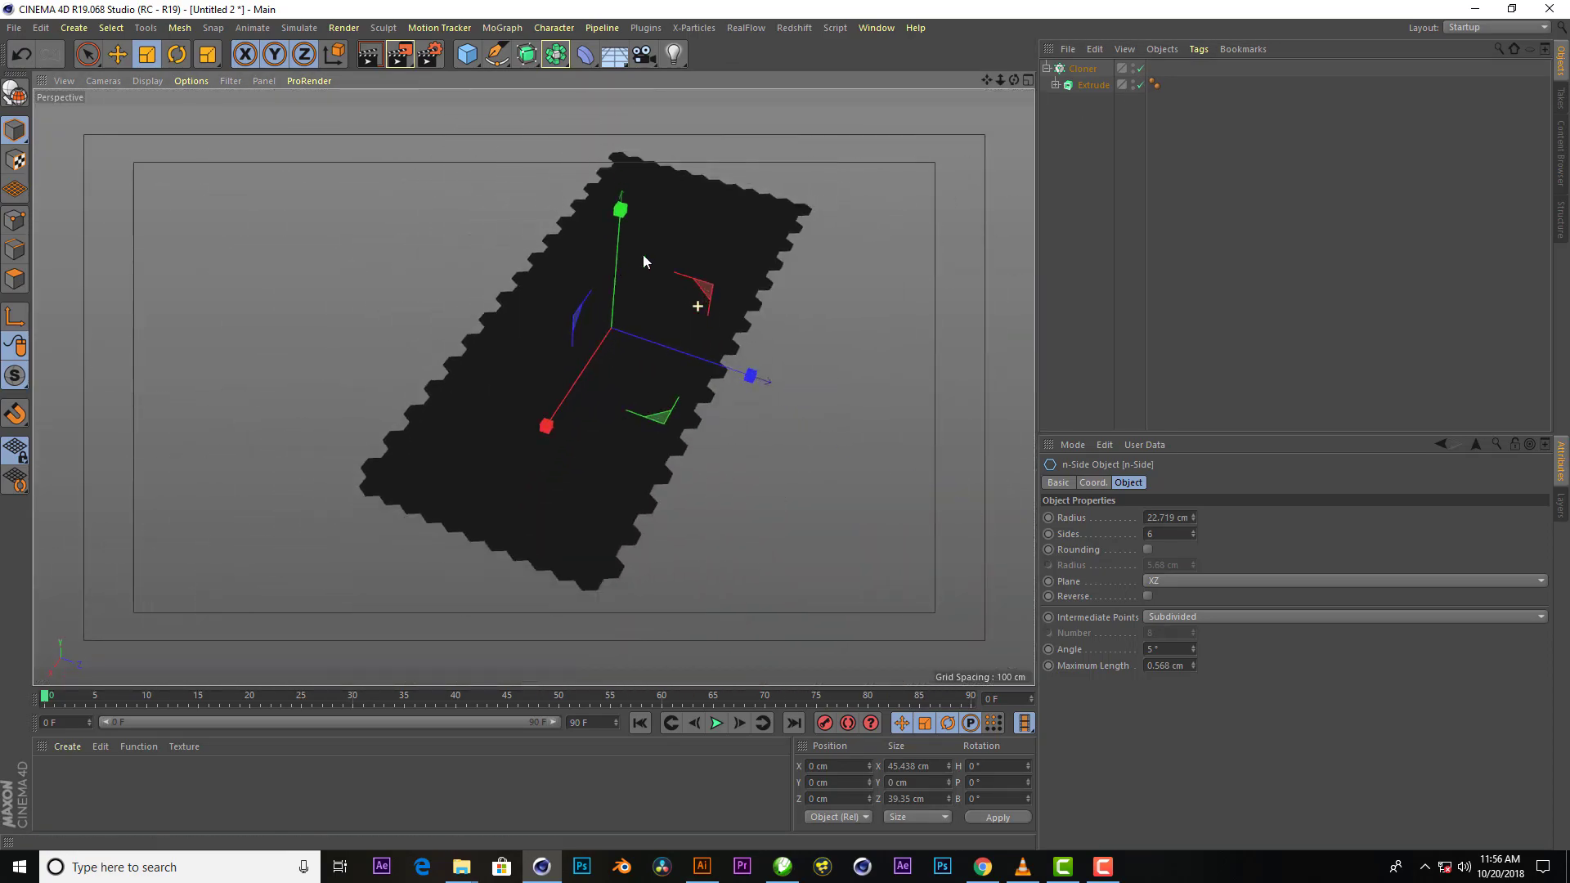
click(296, 149)
click(1078, 70)
click(1112, 483)
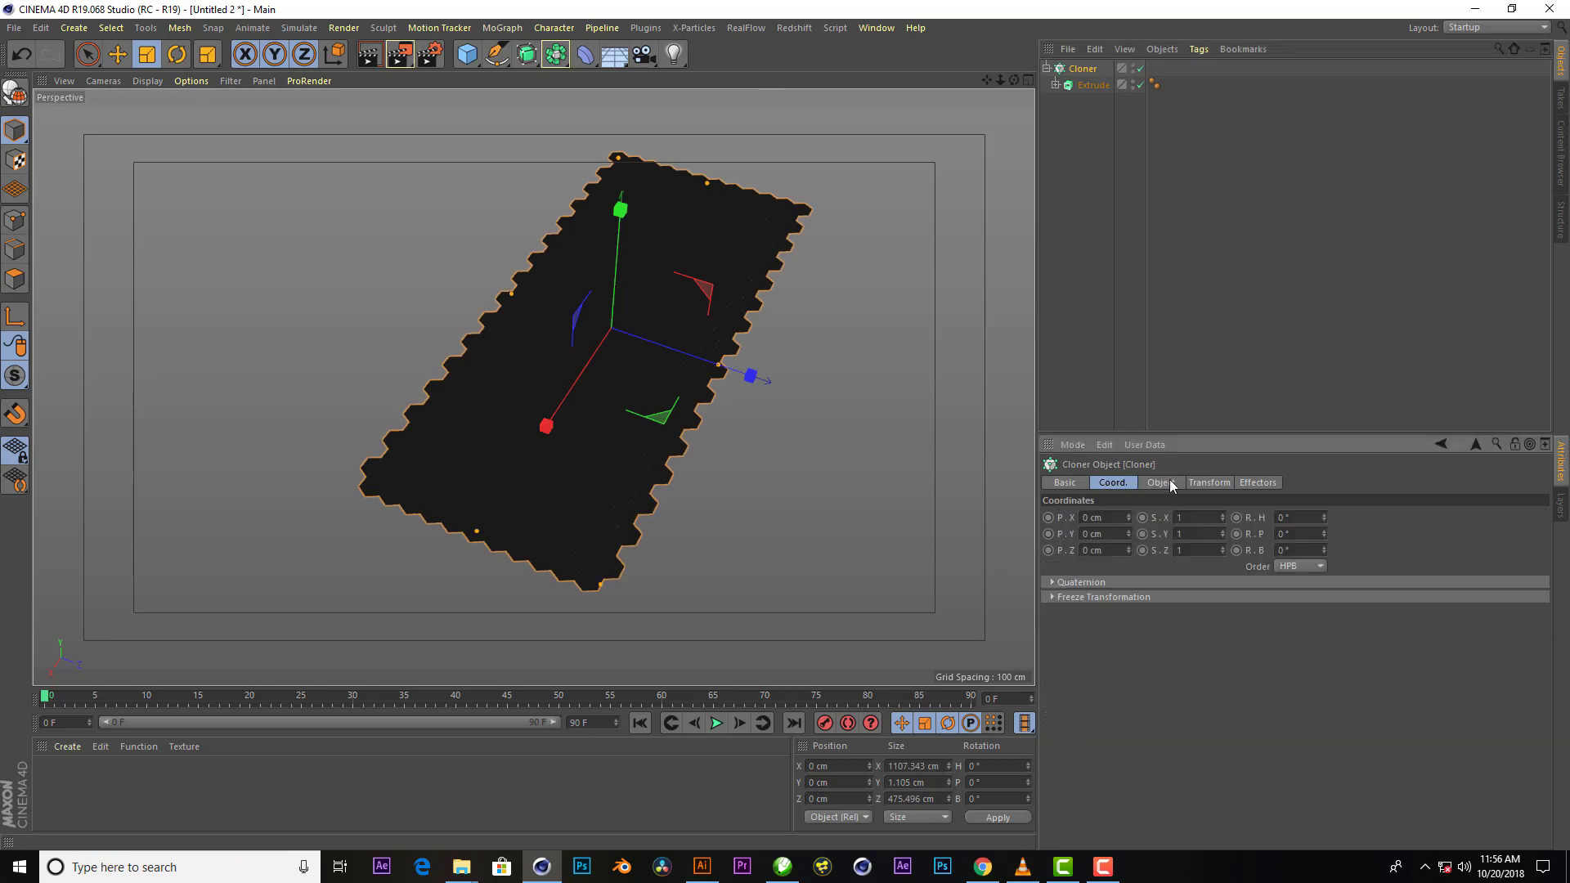
click(1209, 482)
drag(1129, 715, 1089, 700)
Show the honeycomb in Gouraud Shading (Lines) and collapse the Cloner hierarchy
scroll(646, 417, up, 2)
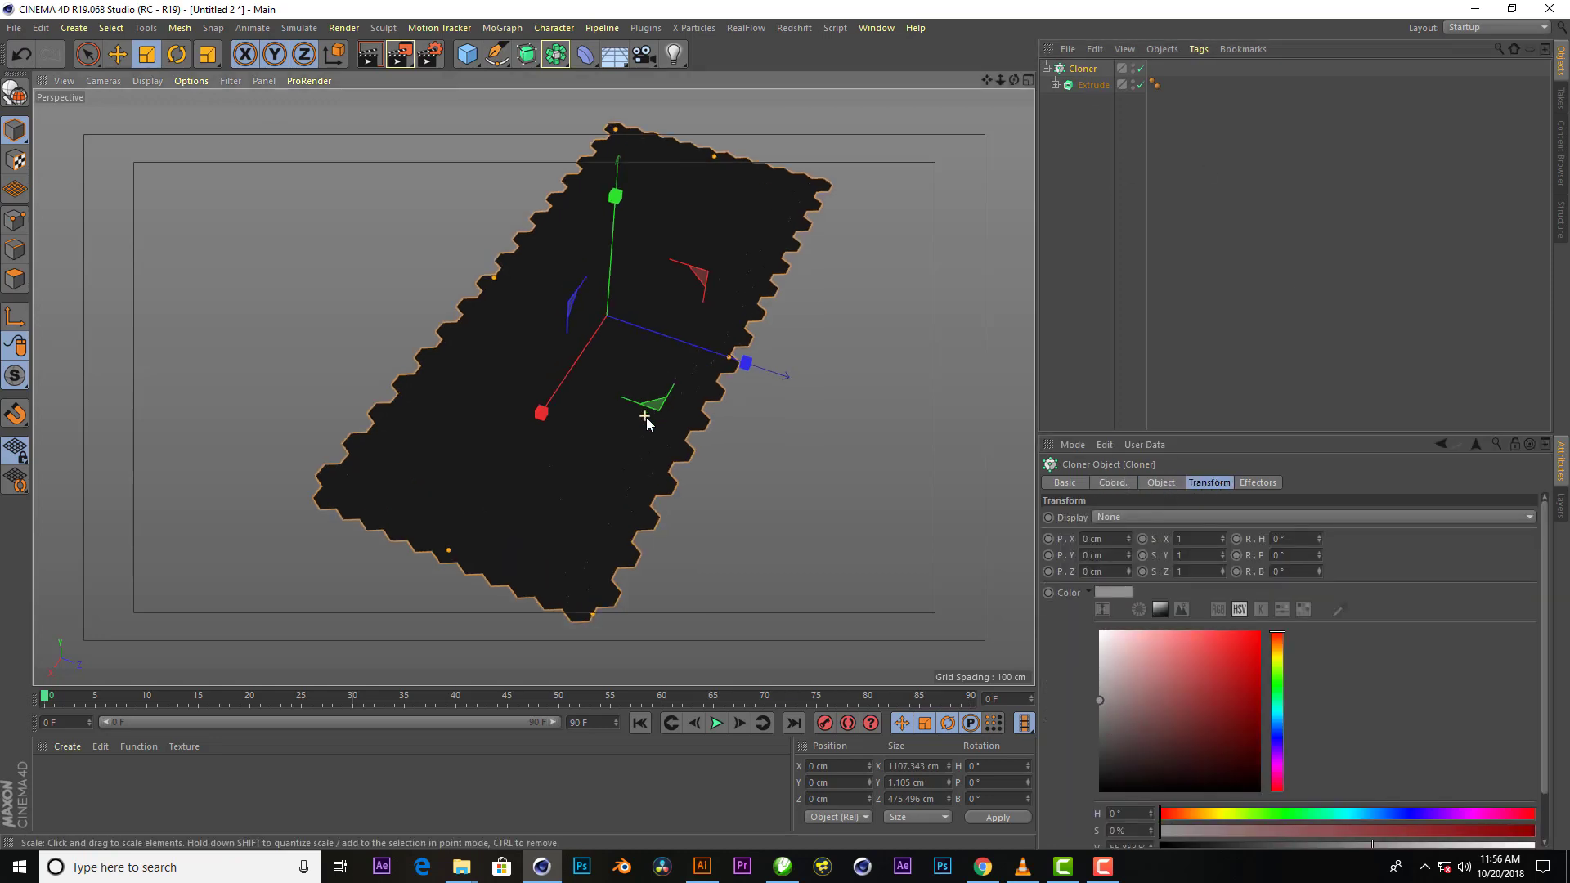
scroll(646, 417, up, 3)
click(209, 86)
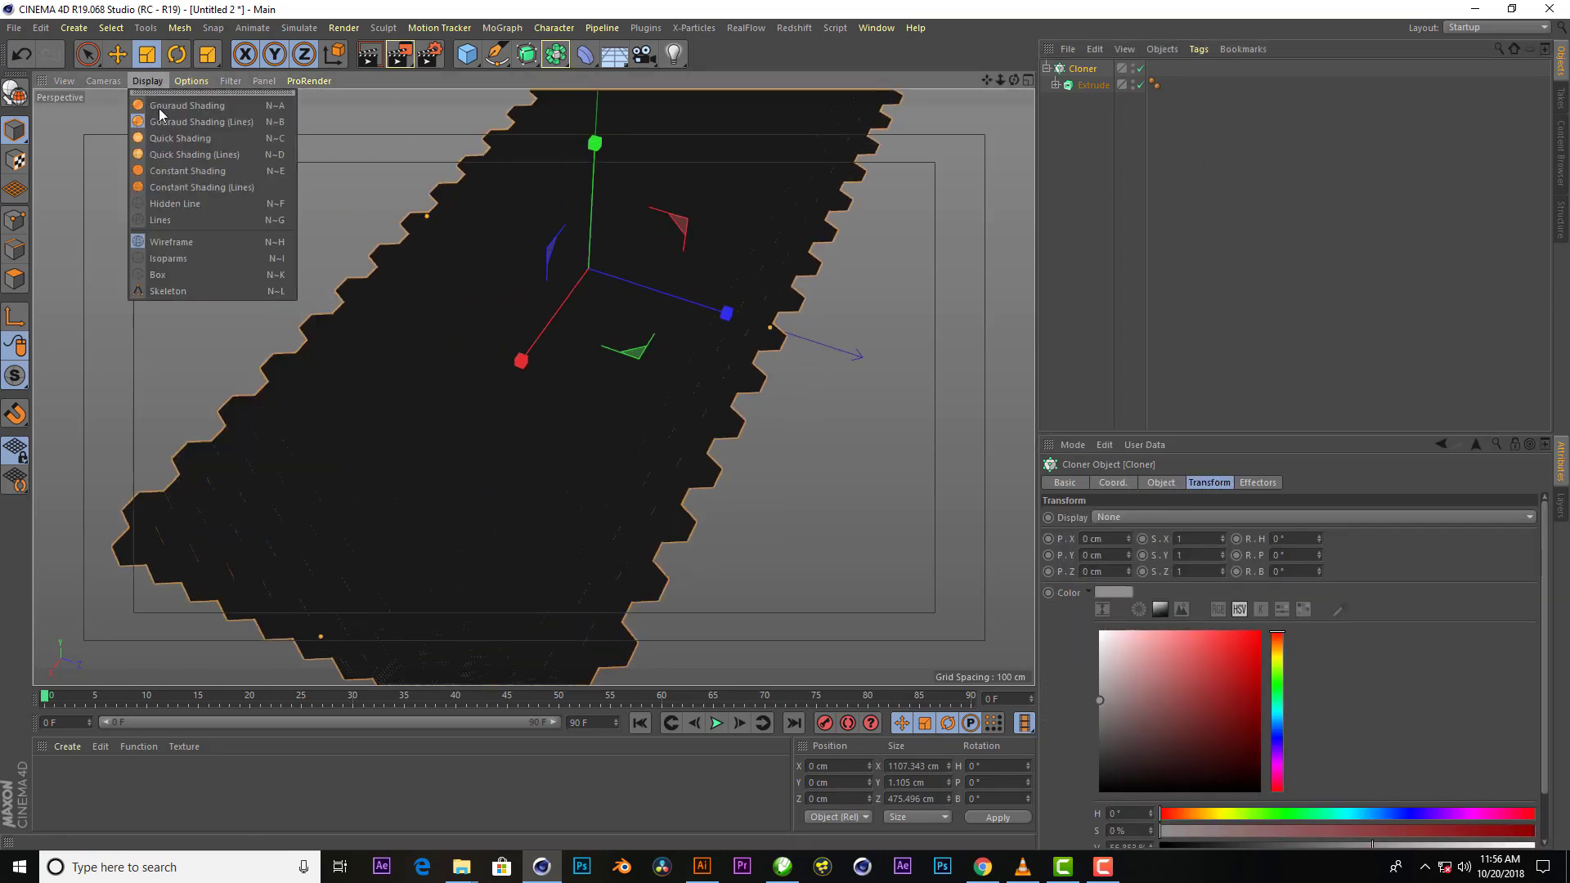
click(169, 102)
scroll(594, 413, down, 2)
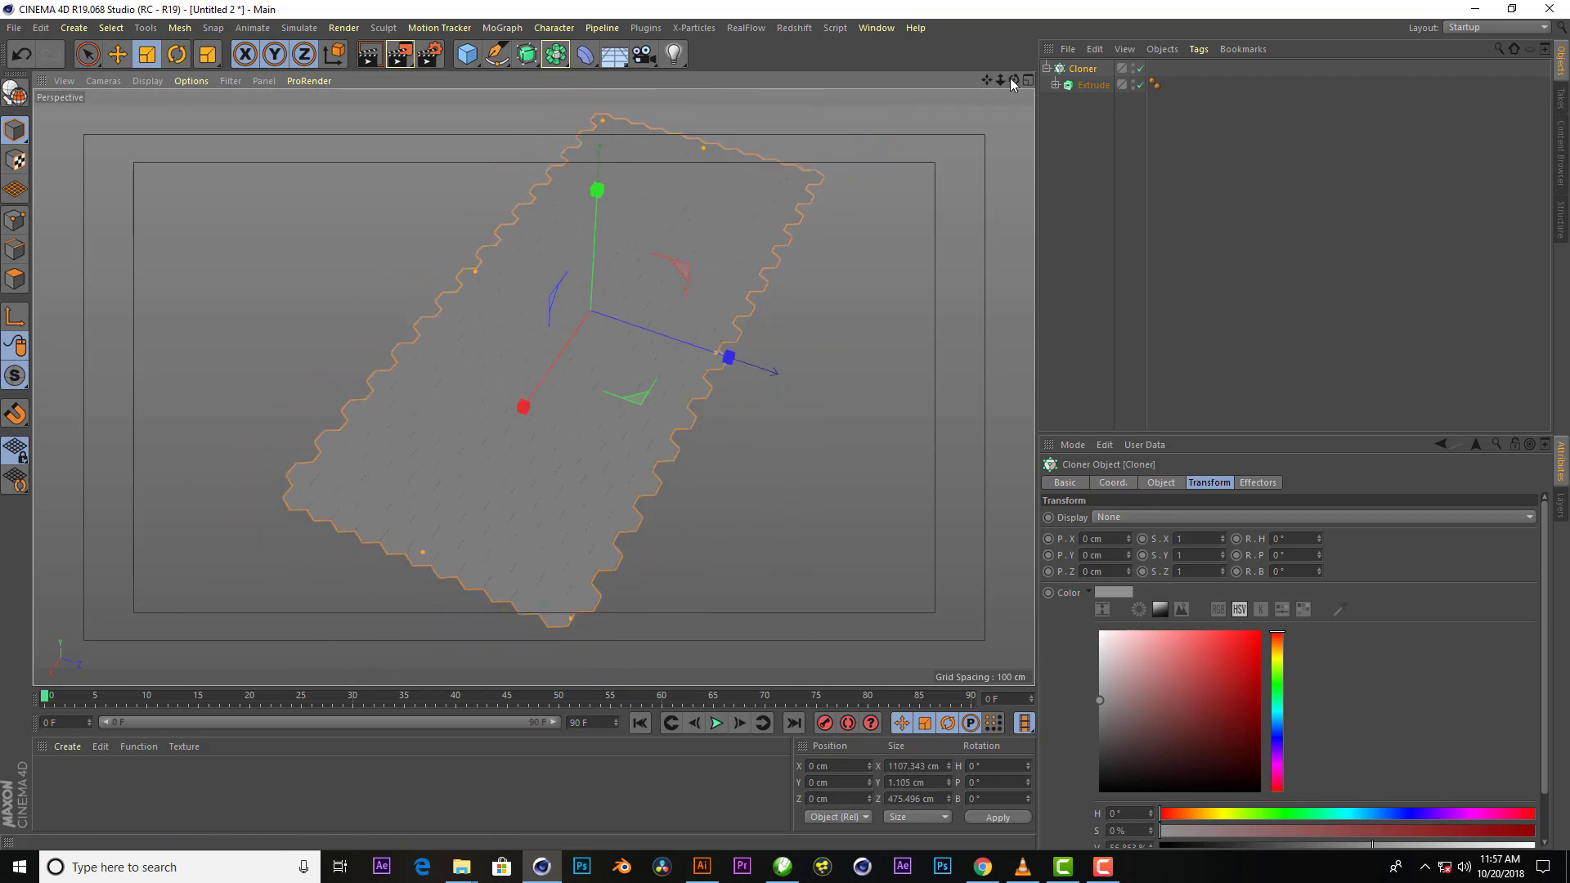
drag(1013, 81, 533, 386)
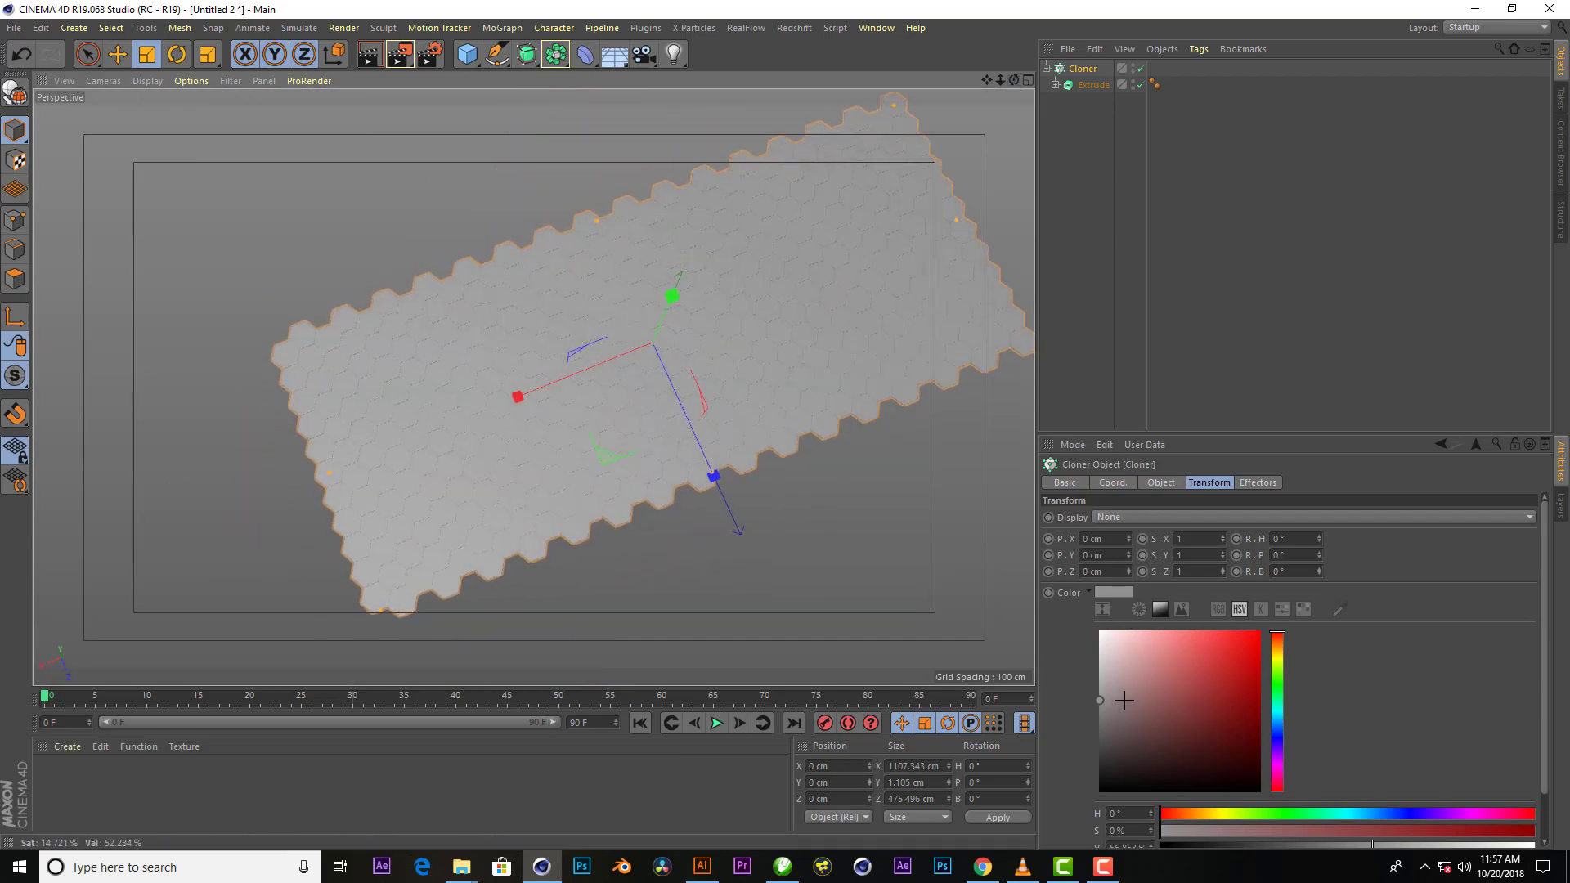
scroll(603, 401, up, 1)
click(1048, 69)
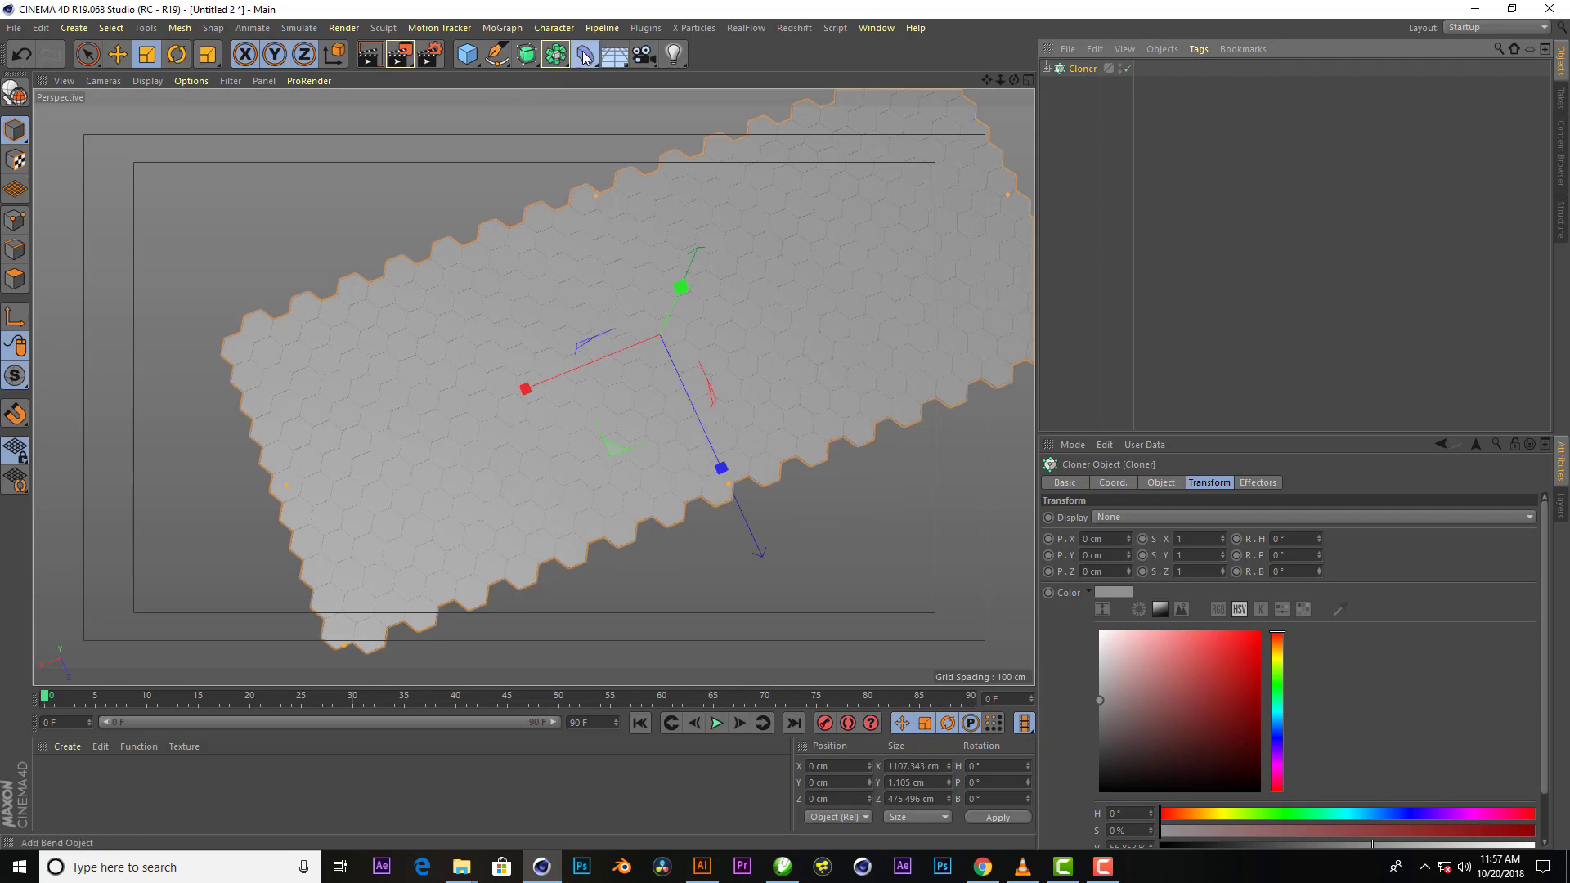
Add a Bend deformer and group it with the Cloner under a new null
click(585, 57)
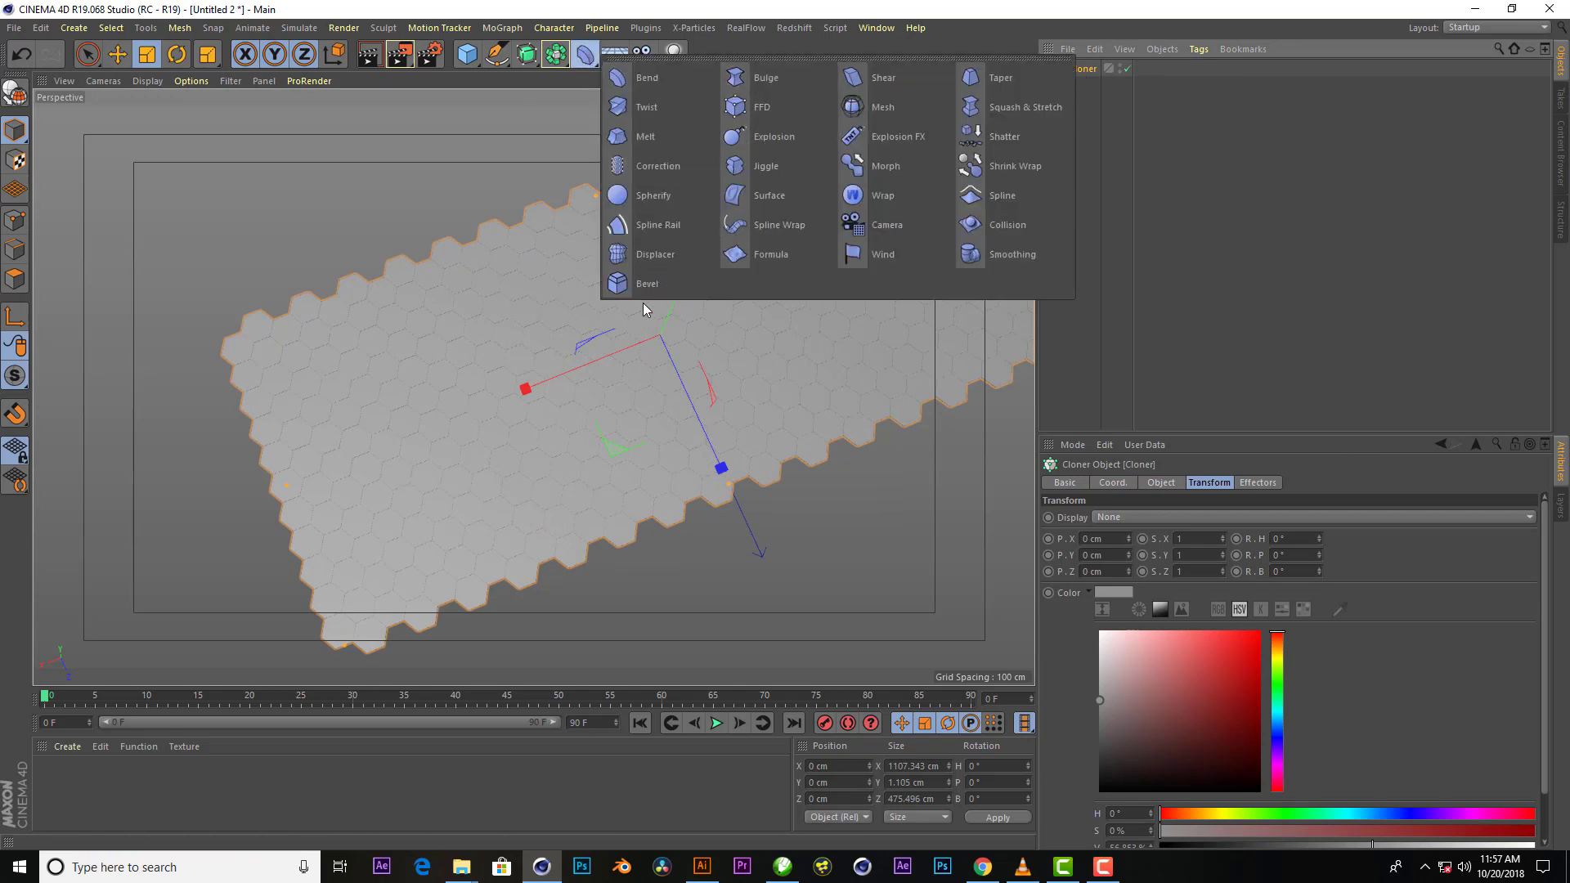
click(649, 79)
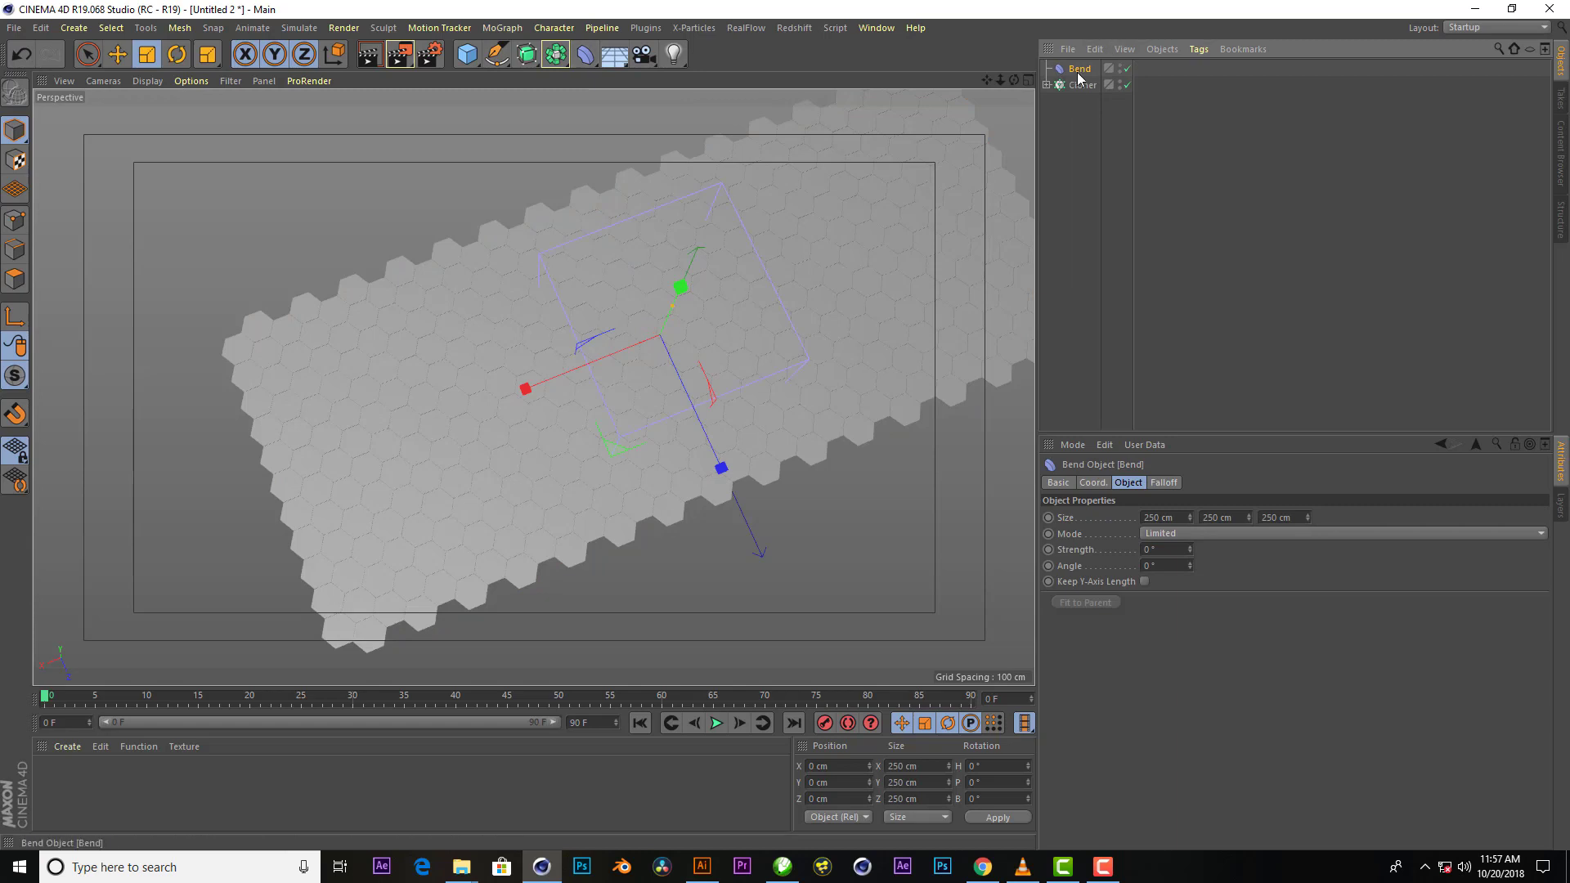
ctrl+click(1079, 85)
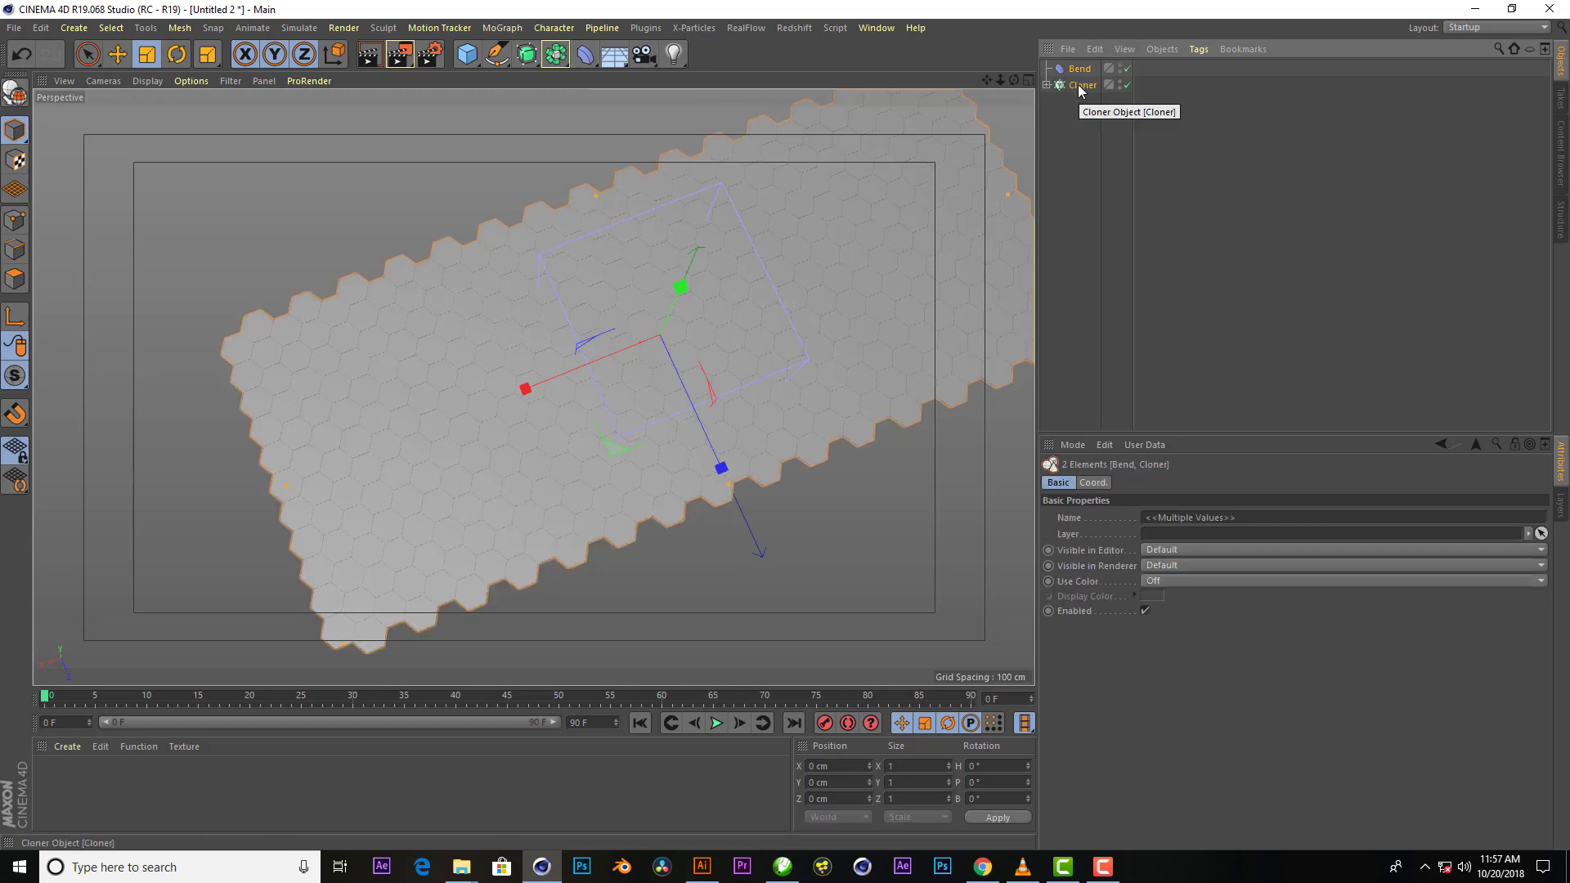
key(alt+g)
Rename the null to 'Clone' and bring up the Bend deformer's settings
double_click(1079, 71)
text(Clone)
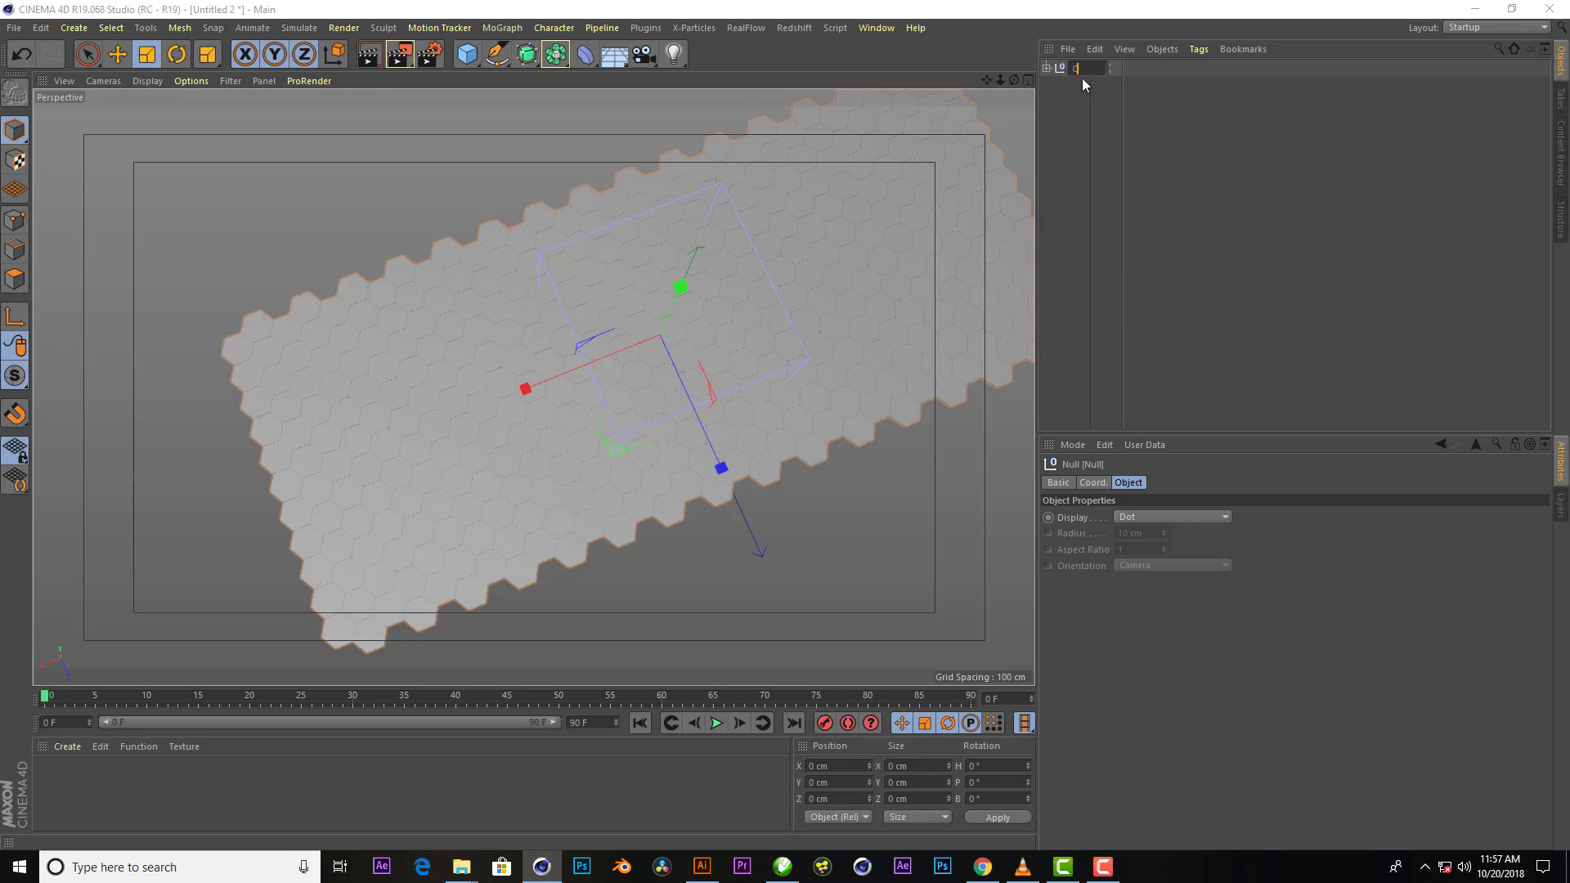
key(Return)
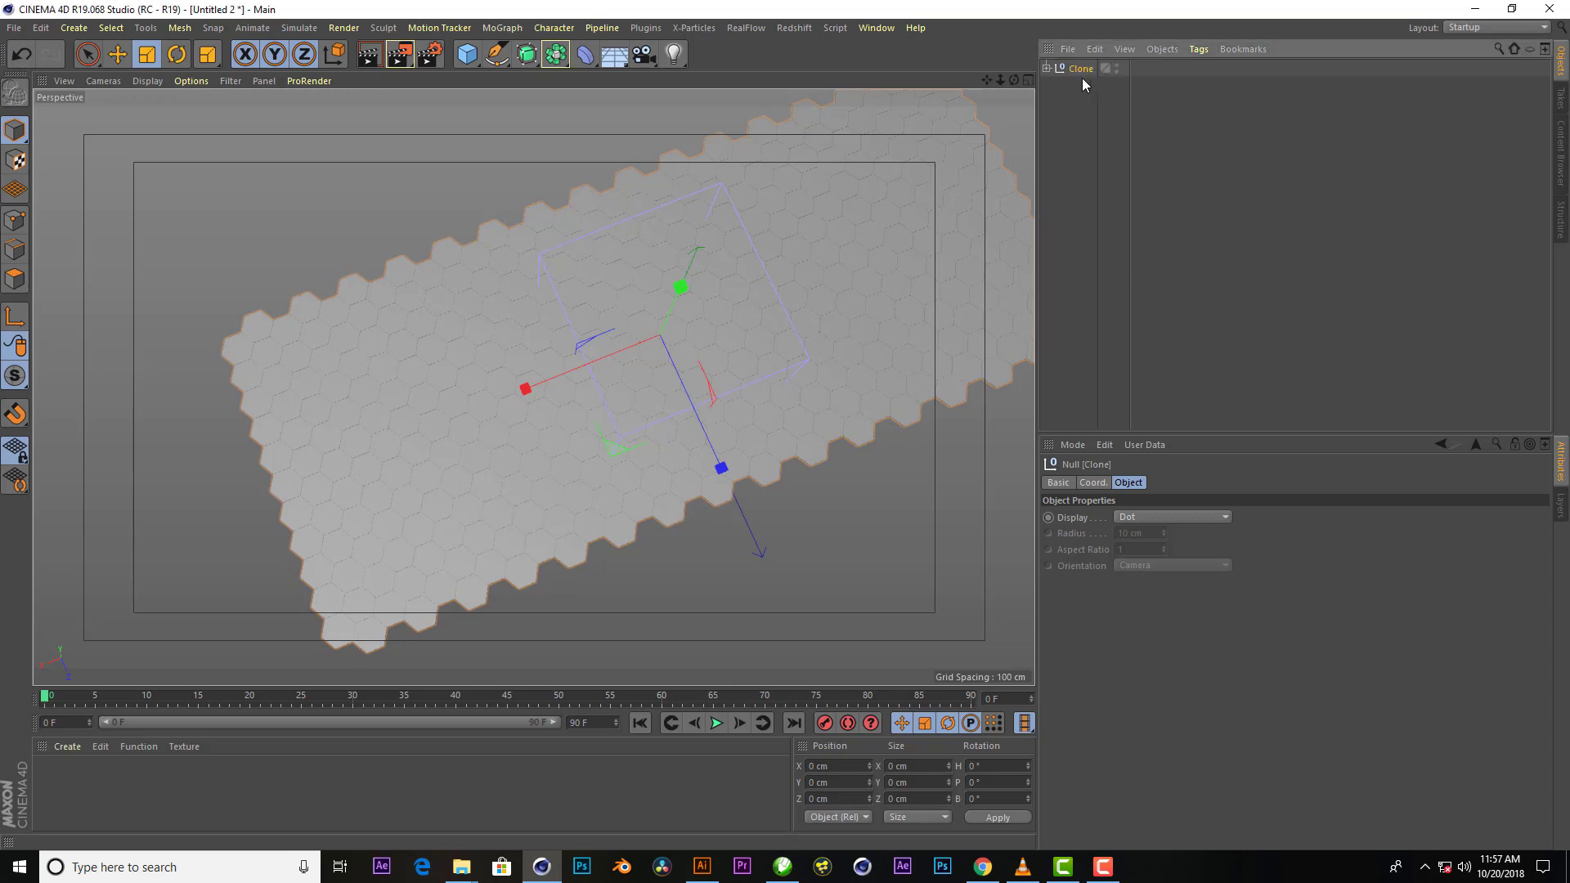
alt+drag(354, 379, 1008, 96)
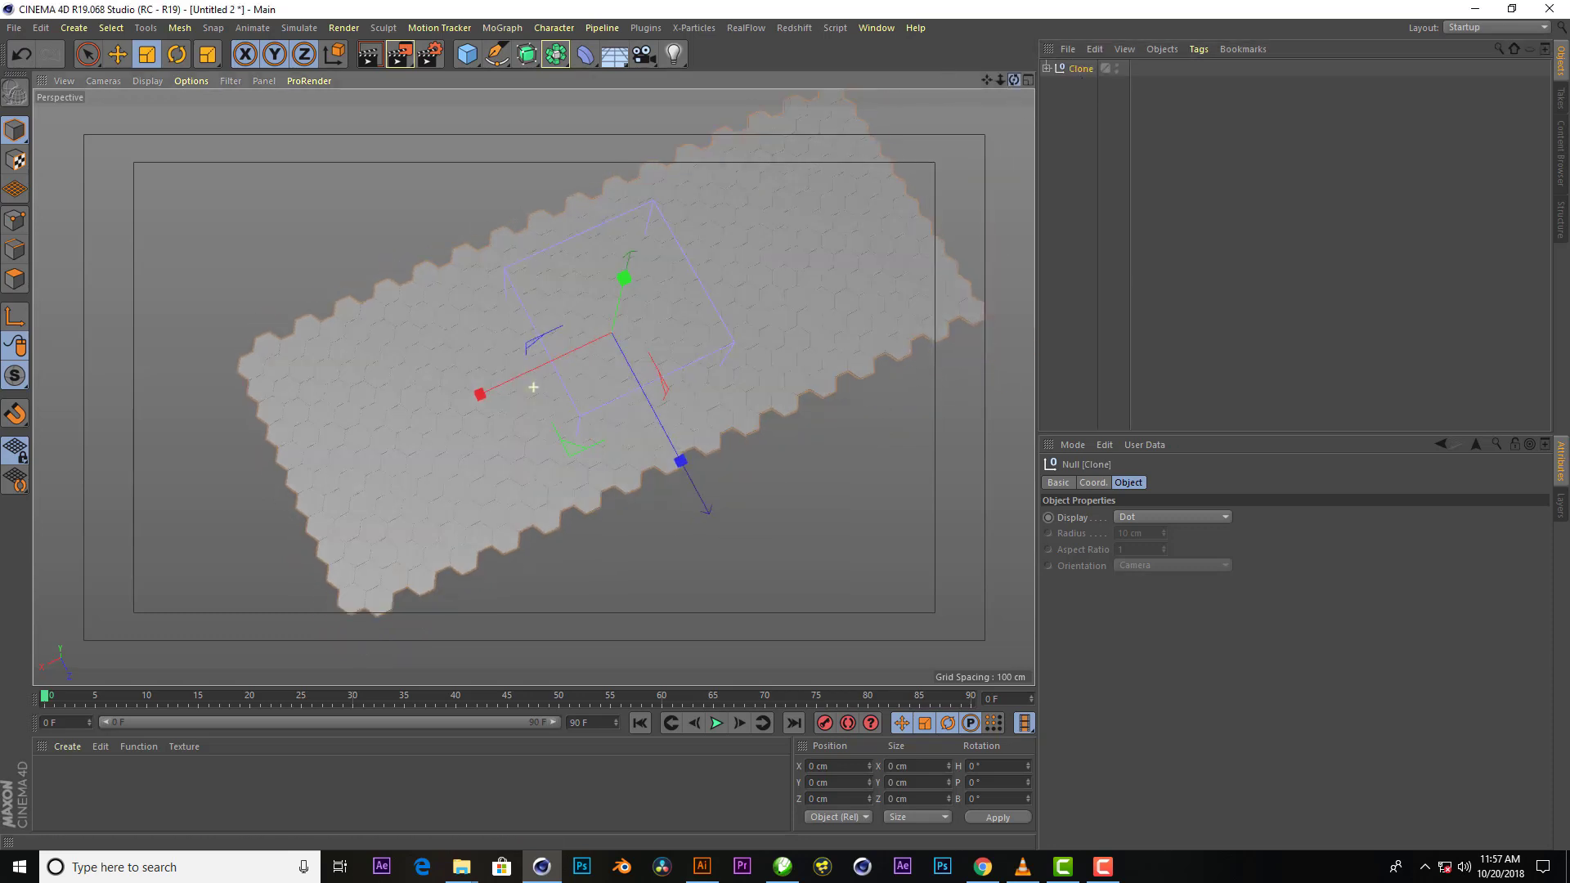
shift+click(586, 54)
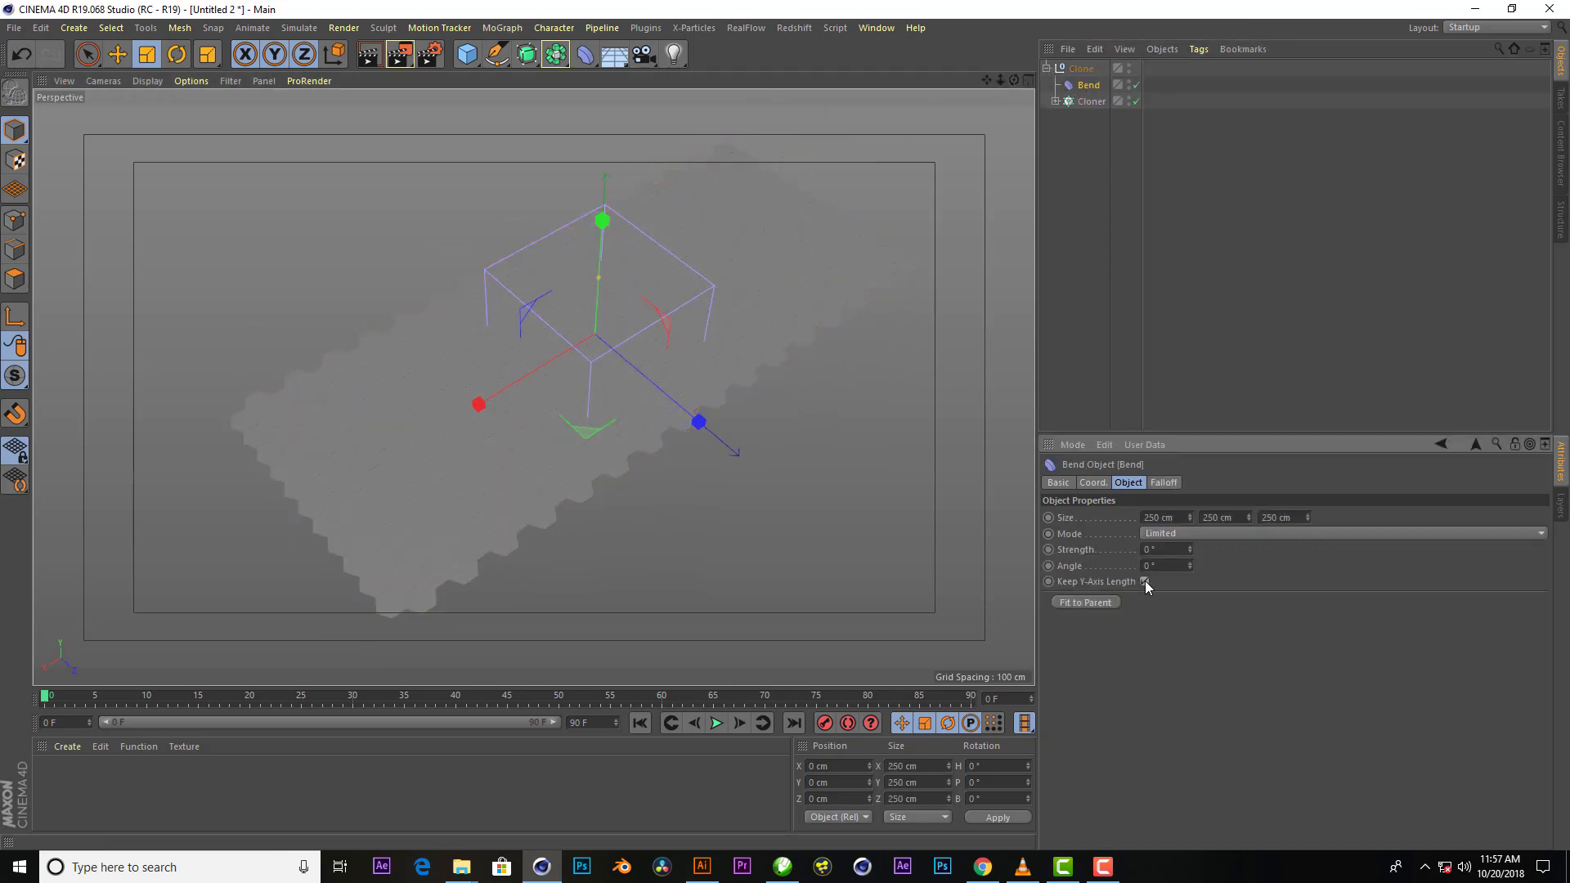
Set the Bend deformer's Size X to 750 cm
drag(1189, 517, 1189, 543)
mouse_move(919, 120)
alt+mouse_down()
mouse_move(533, 387)
mouse_move(764, 445)
alt+mouse_up()
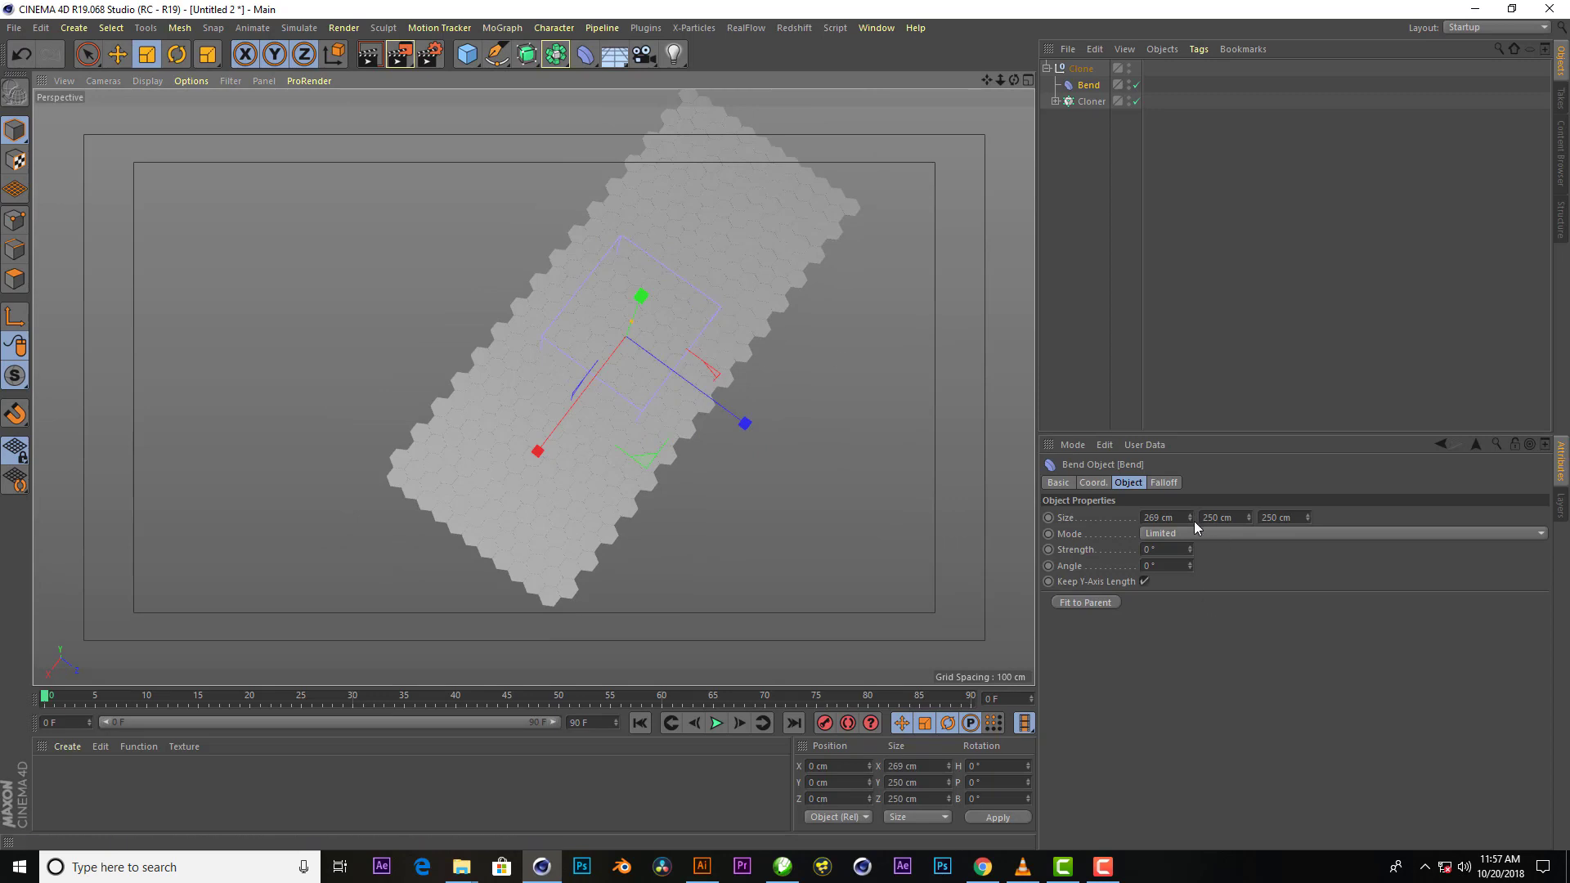
double_click(1161, 517)
text(500)
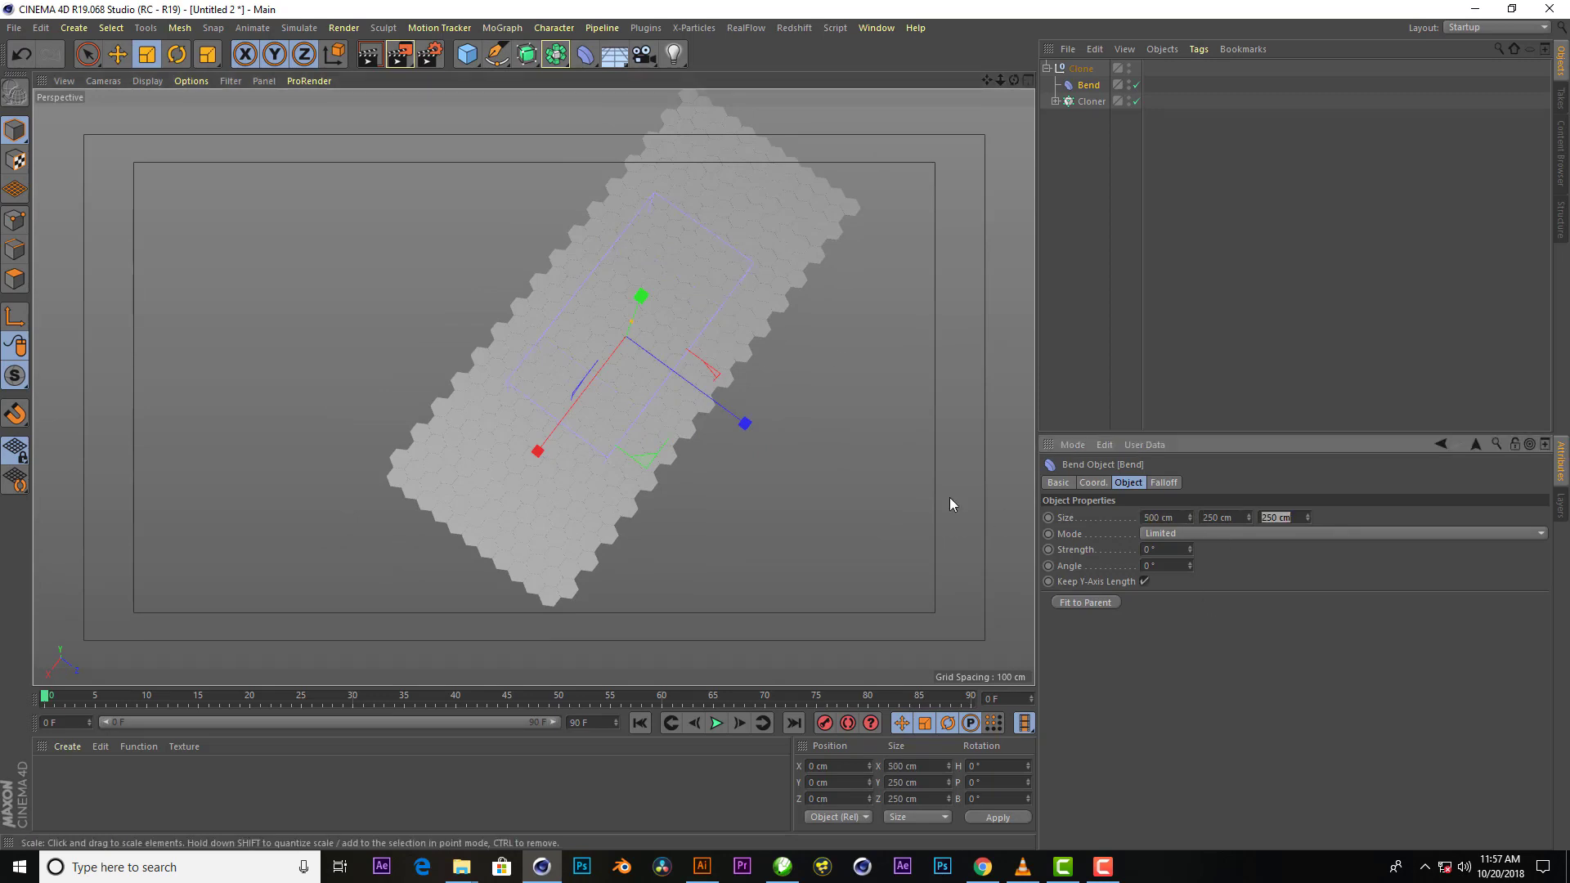
key(shift+Tab)
key(shift+Tab)
key(BackSpace)
text(75)
text(0)
key(Return)
Set the Bend's Size Y to 9 cm and raise its strength to about 91°
drag(1014, 80, 1014, 106)
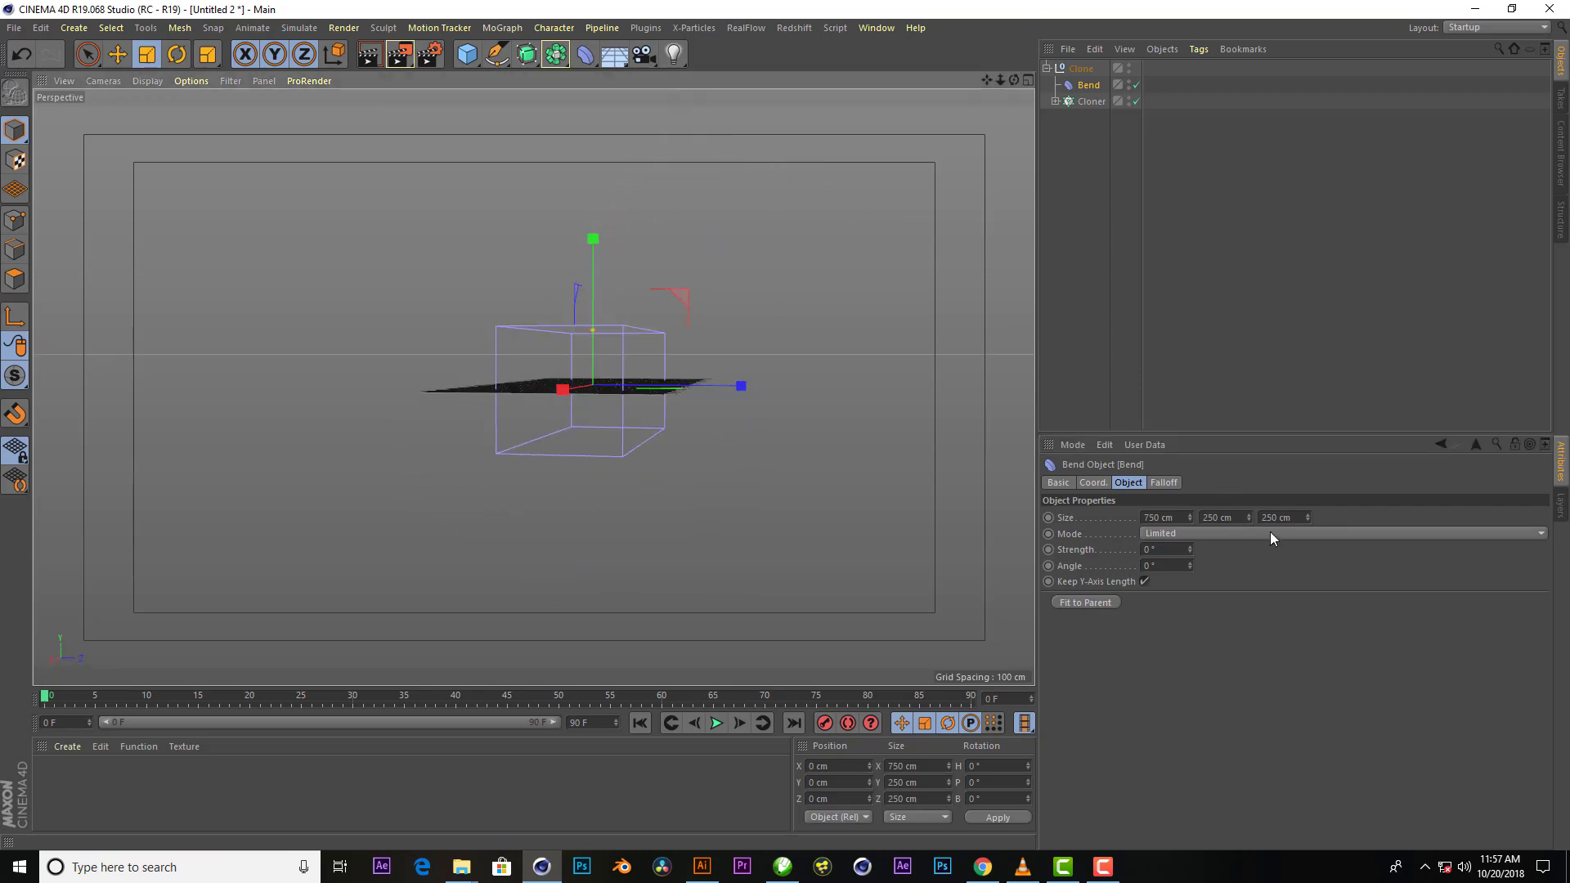
double_click(1224, 518)
text(5)
key(Return)
scroll(574, 356, up, 3)
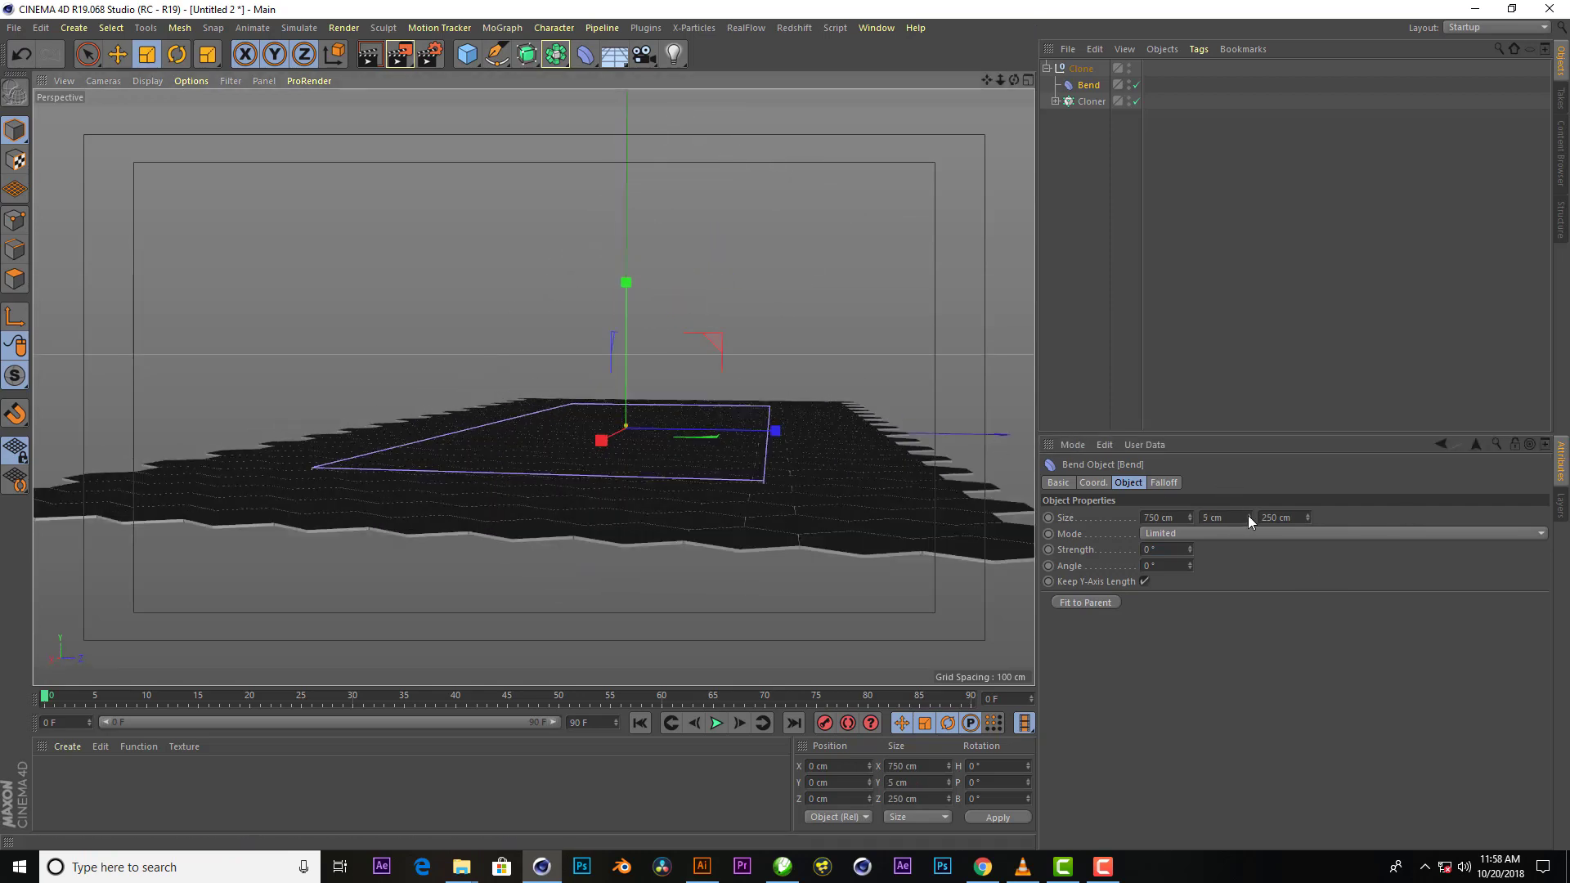
drag(1249, 515, 1248, 507)
drag(1013, 80, 1014, 131)
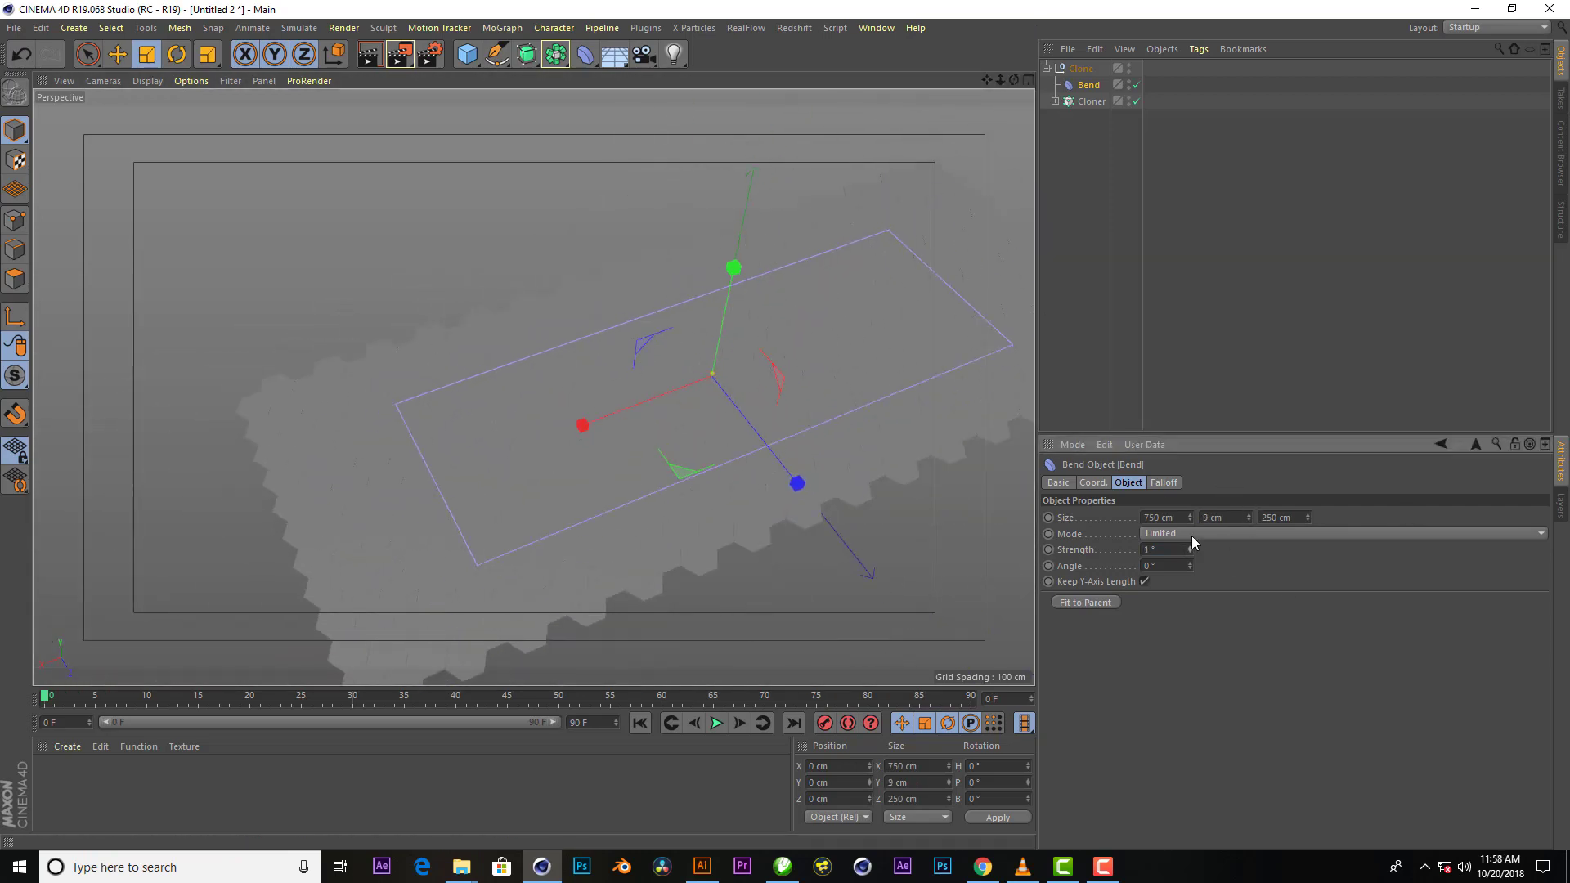
drag(1190, 549, 1190, 474)
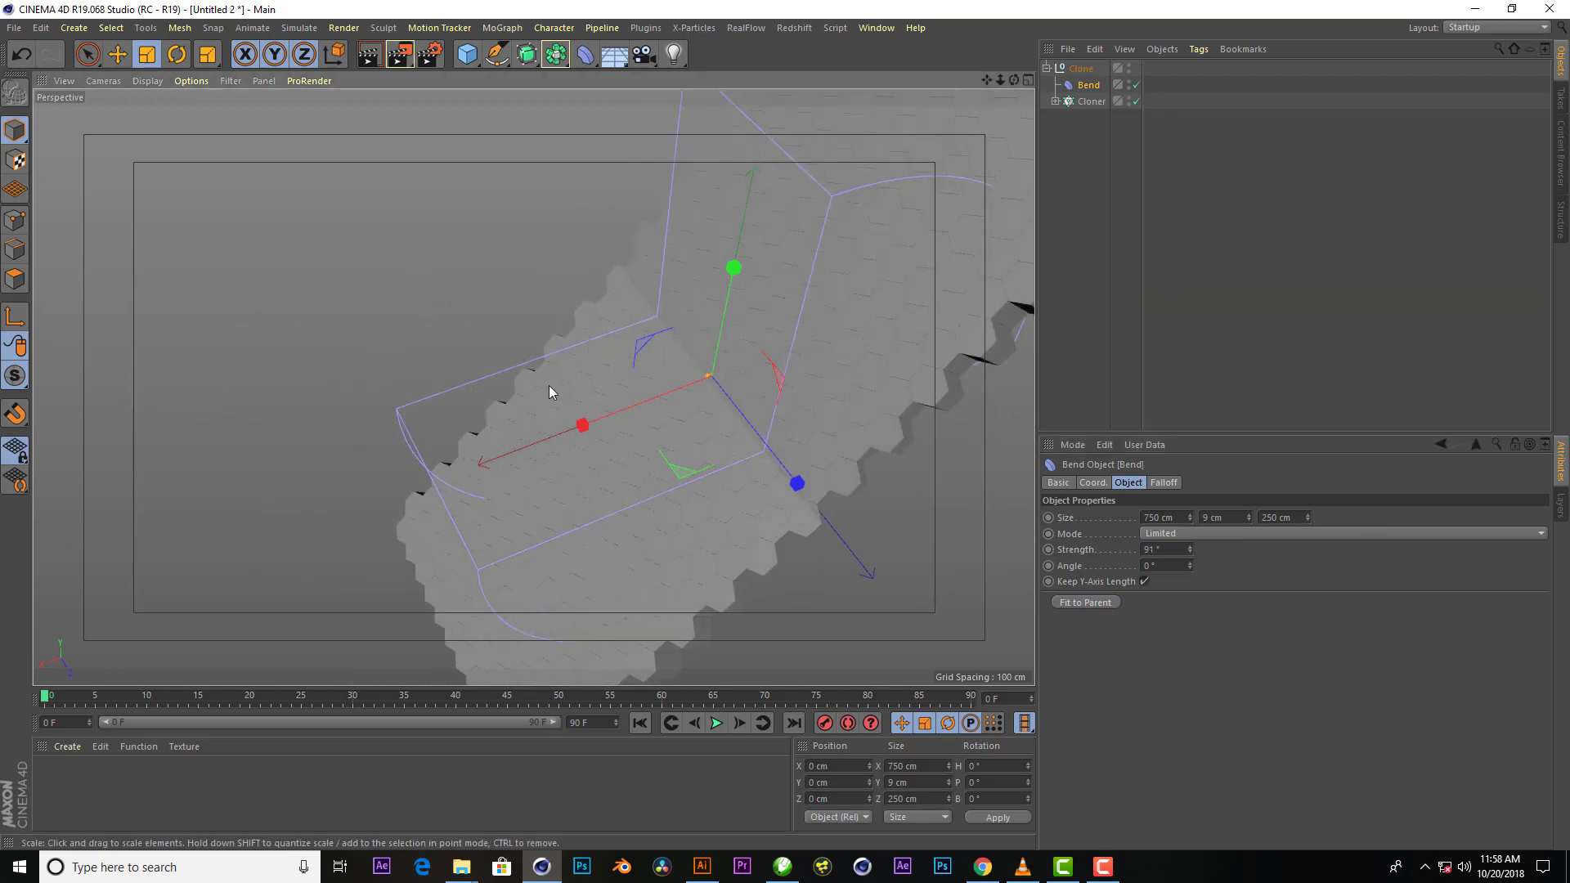
alt+drag(548, 385, 625, 287)
Try different Bend strengths and turn the Bend deformer 43.5° in heading
key(r)
drag(673, 448, 576, 412)
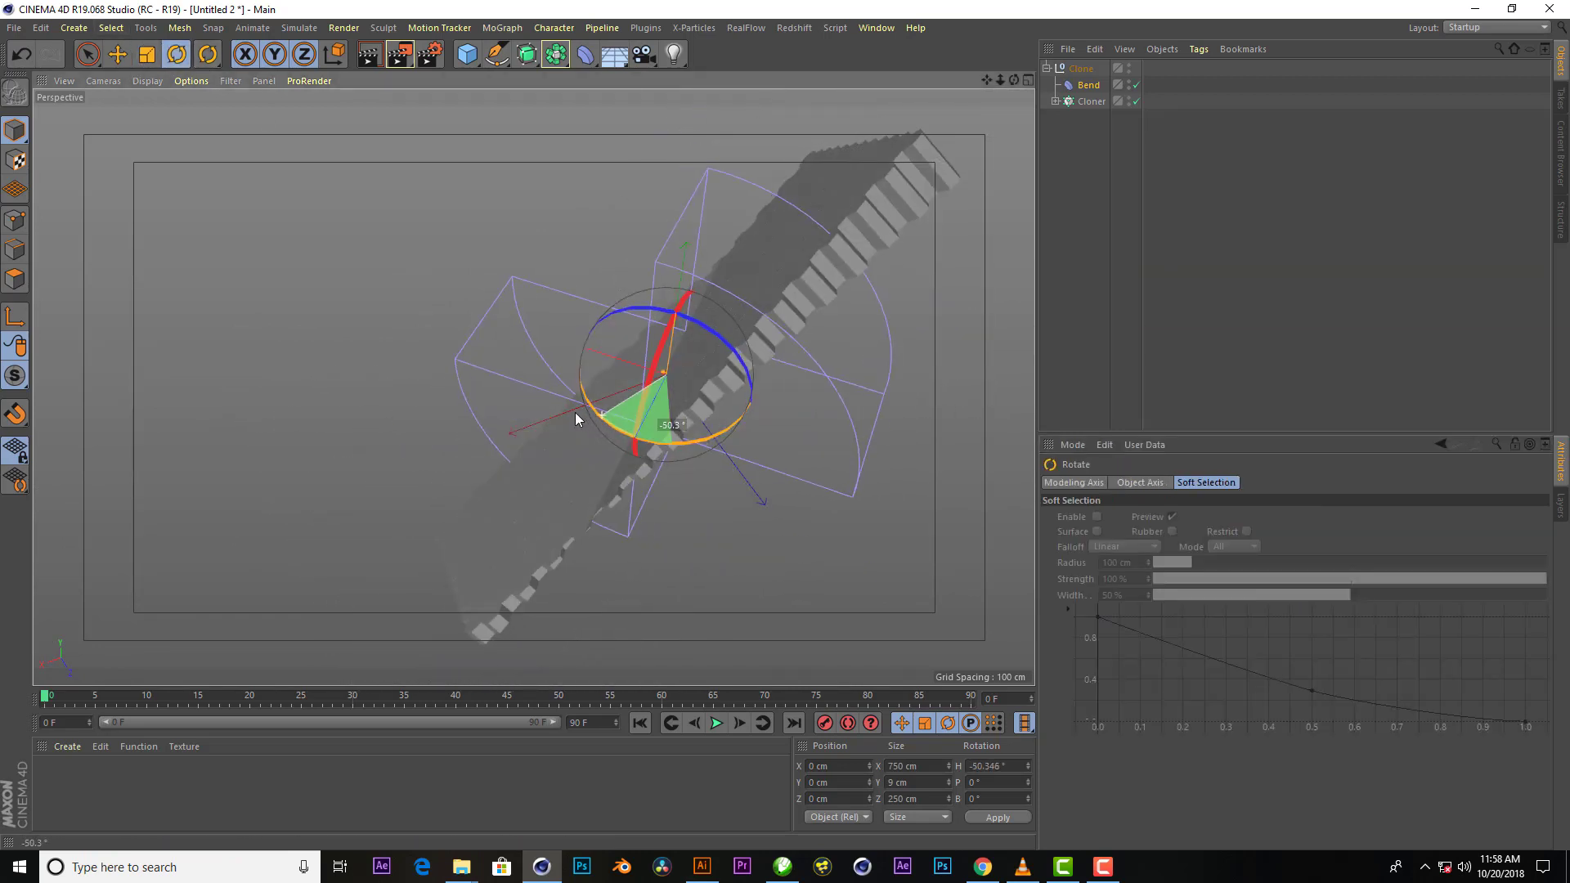
key(ctrl+z)
text(5)
key(Return)
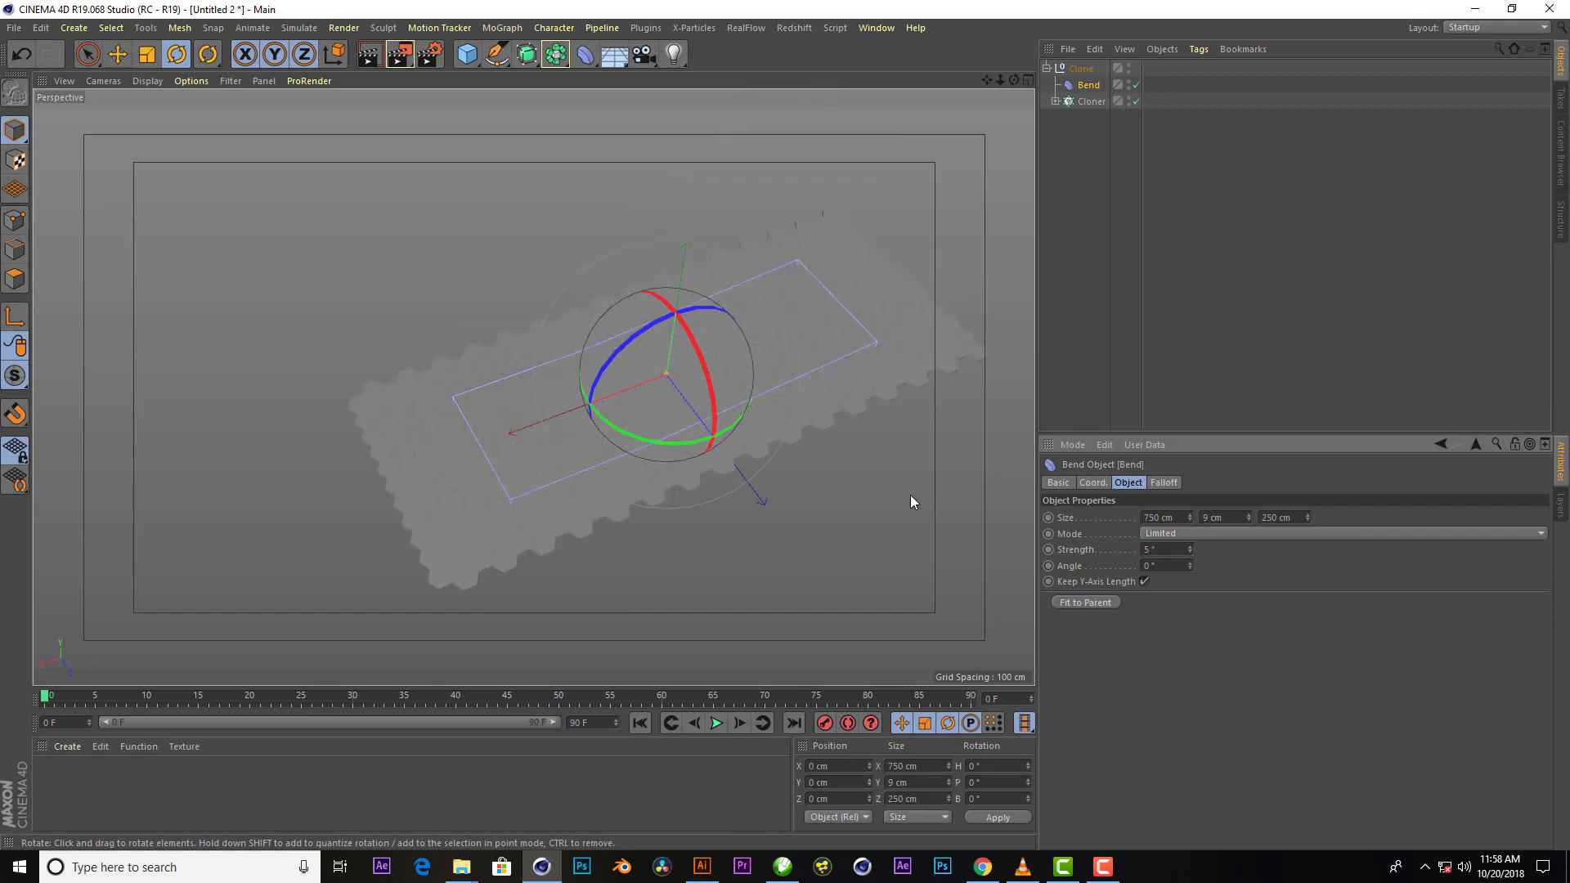
text(5)
key(Return)
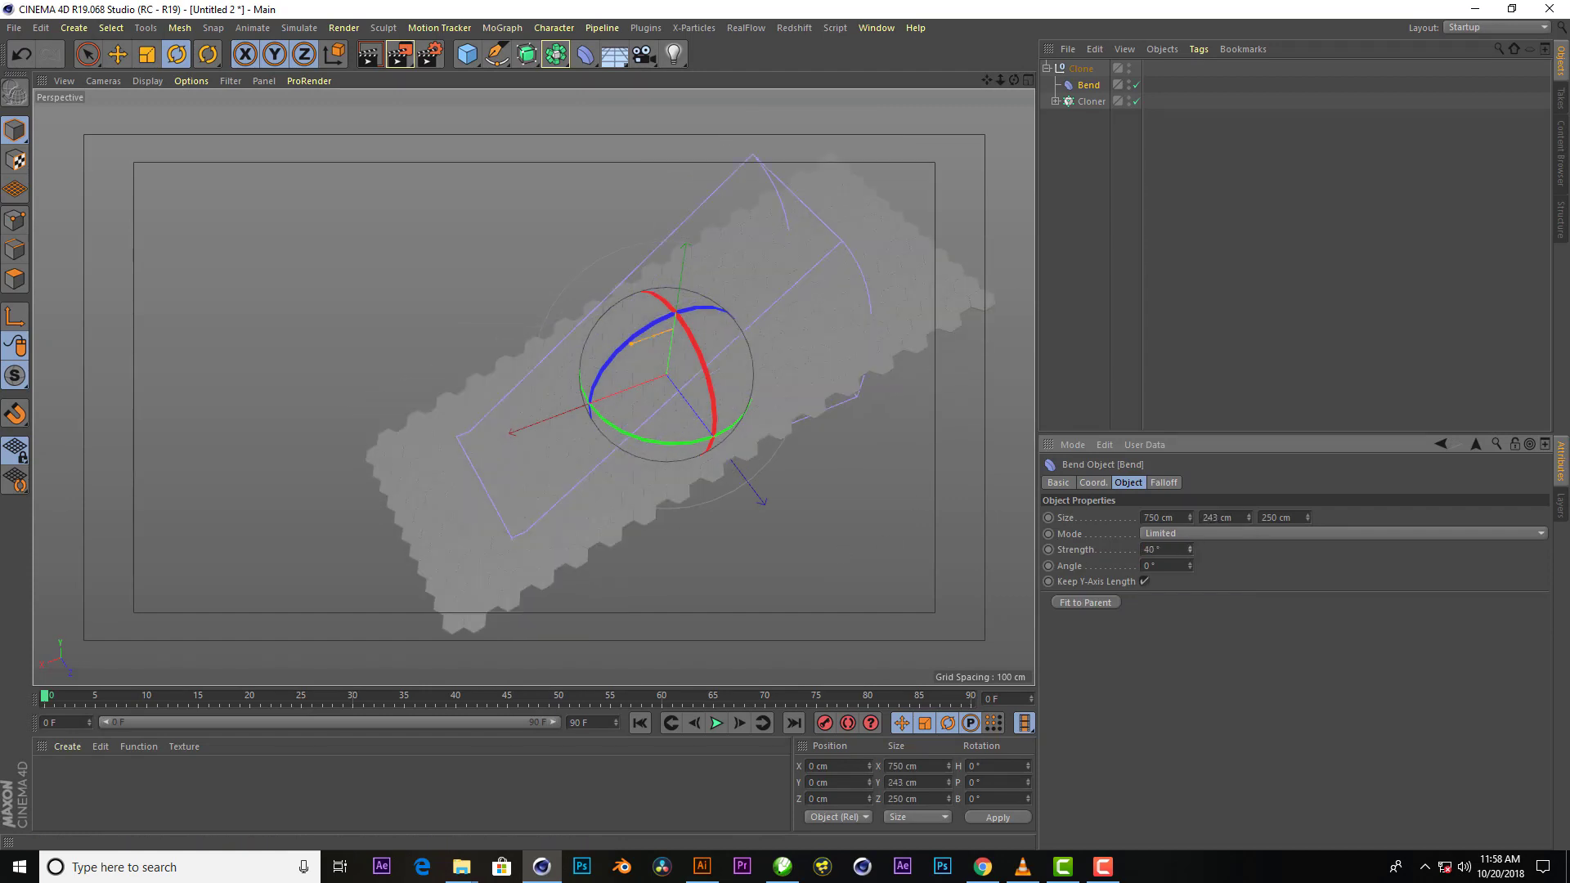
mouse_move(705, 446)
mouse_down()
mouse_move(785, 416)
mouse_move(830, 361)
mouse_move(533, 387)
mouse_move(491, 425)
mouse_up()
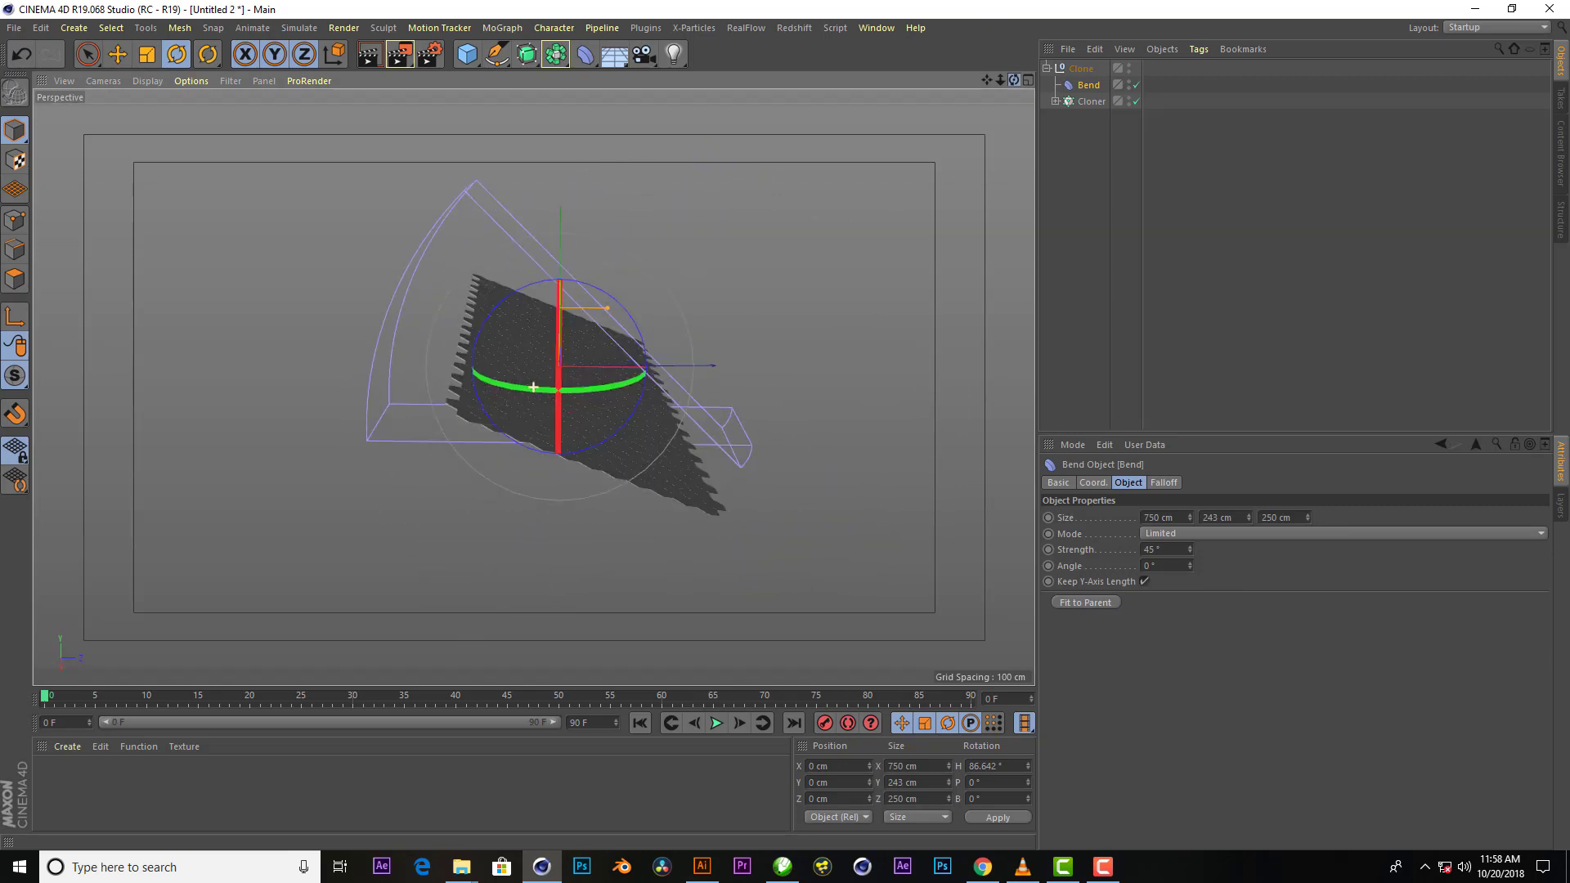
Adjust the Bend's size values, setting Size X to 5 cm
drag(1307, 518, 1308, 482)
double_click(1280, 518)
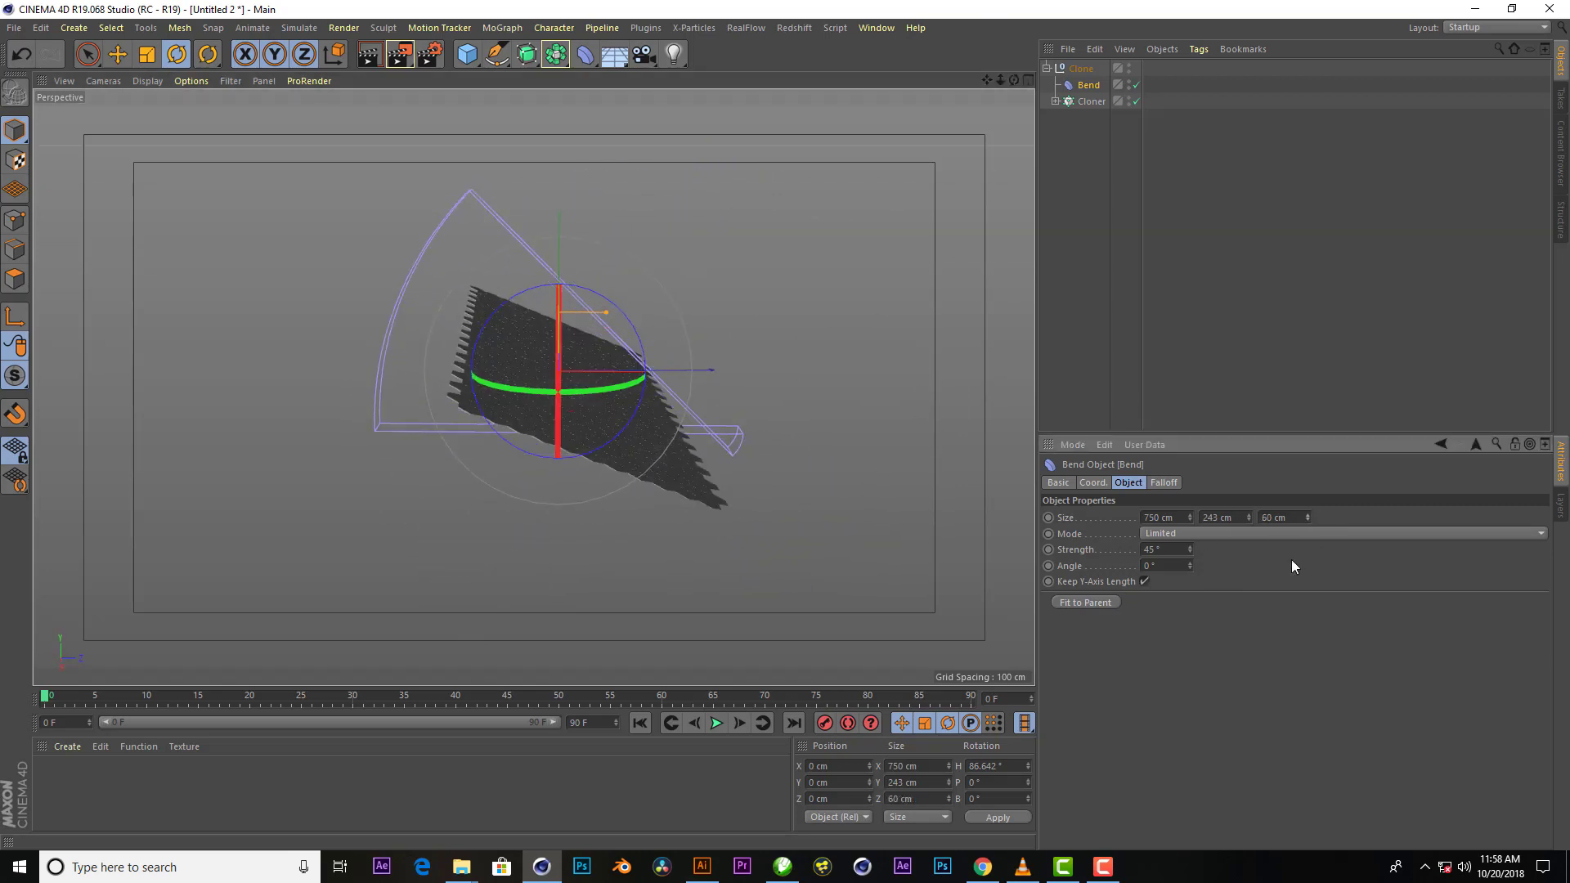
text(60)
key(Return)
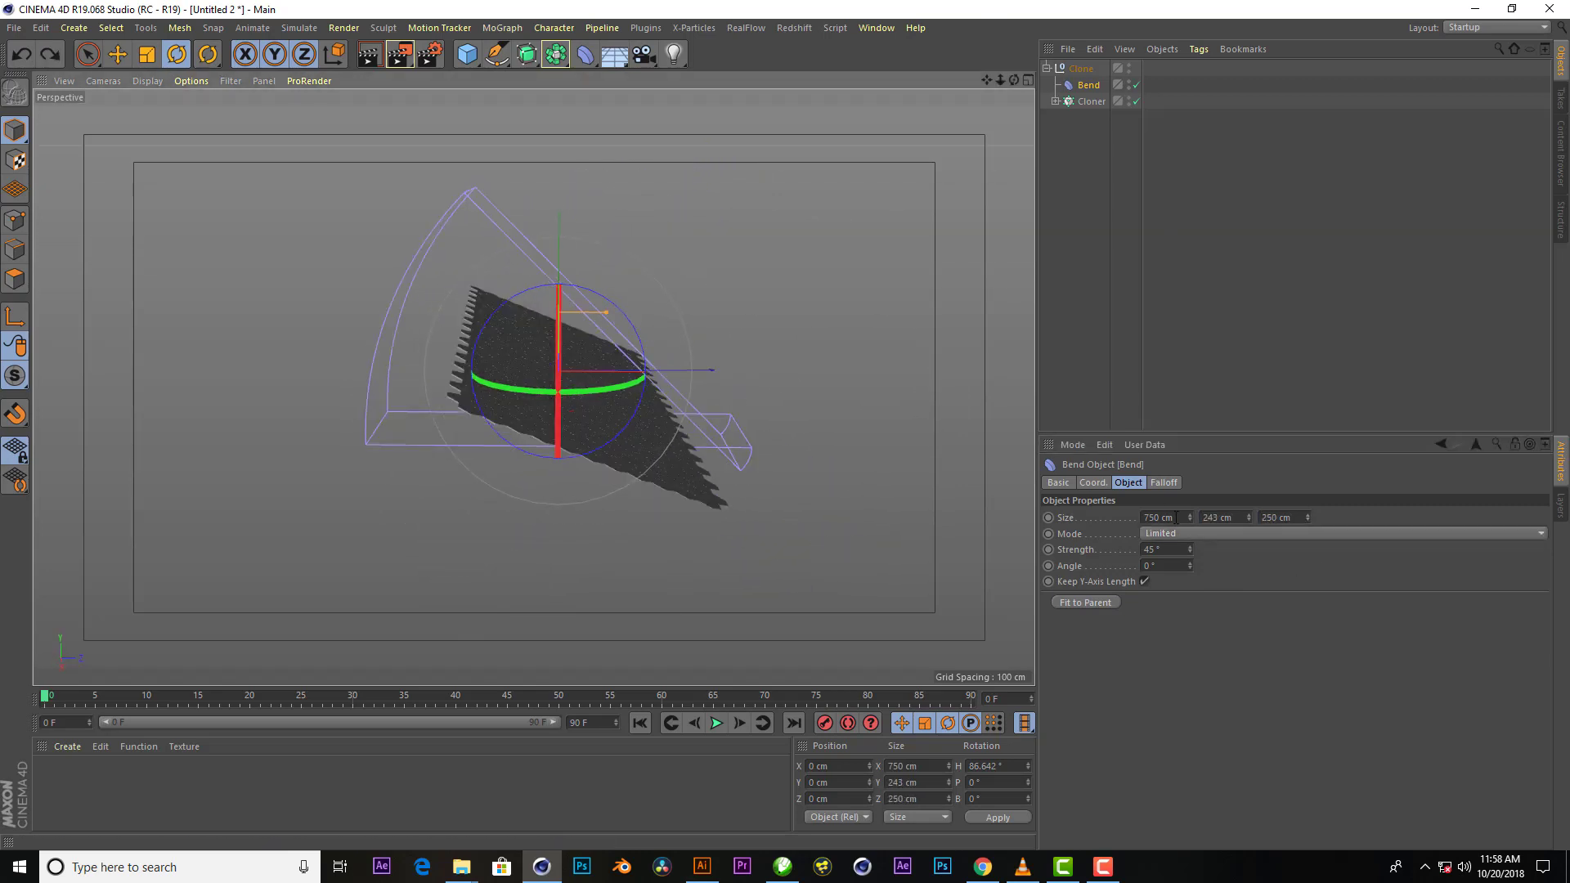
double_click(1161, 517)
text(5)
key(Return)
Experiment with Bend strength, settling on 17°, with the cloner shown again
drag(1190, 548, 1190, 515)
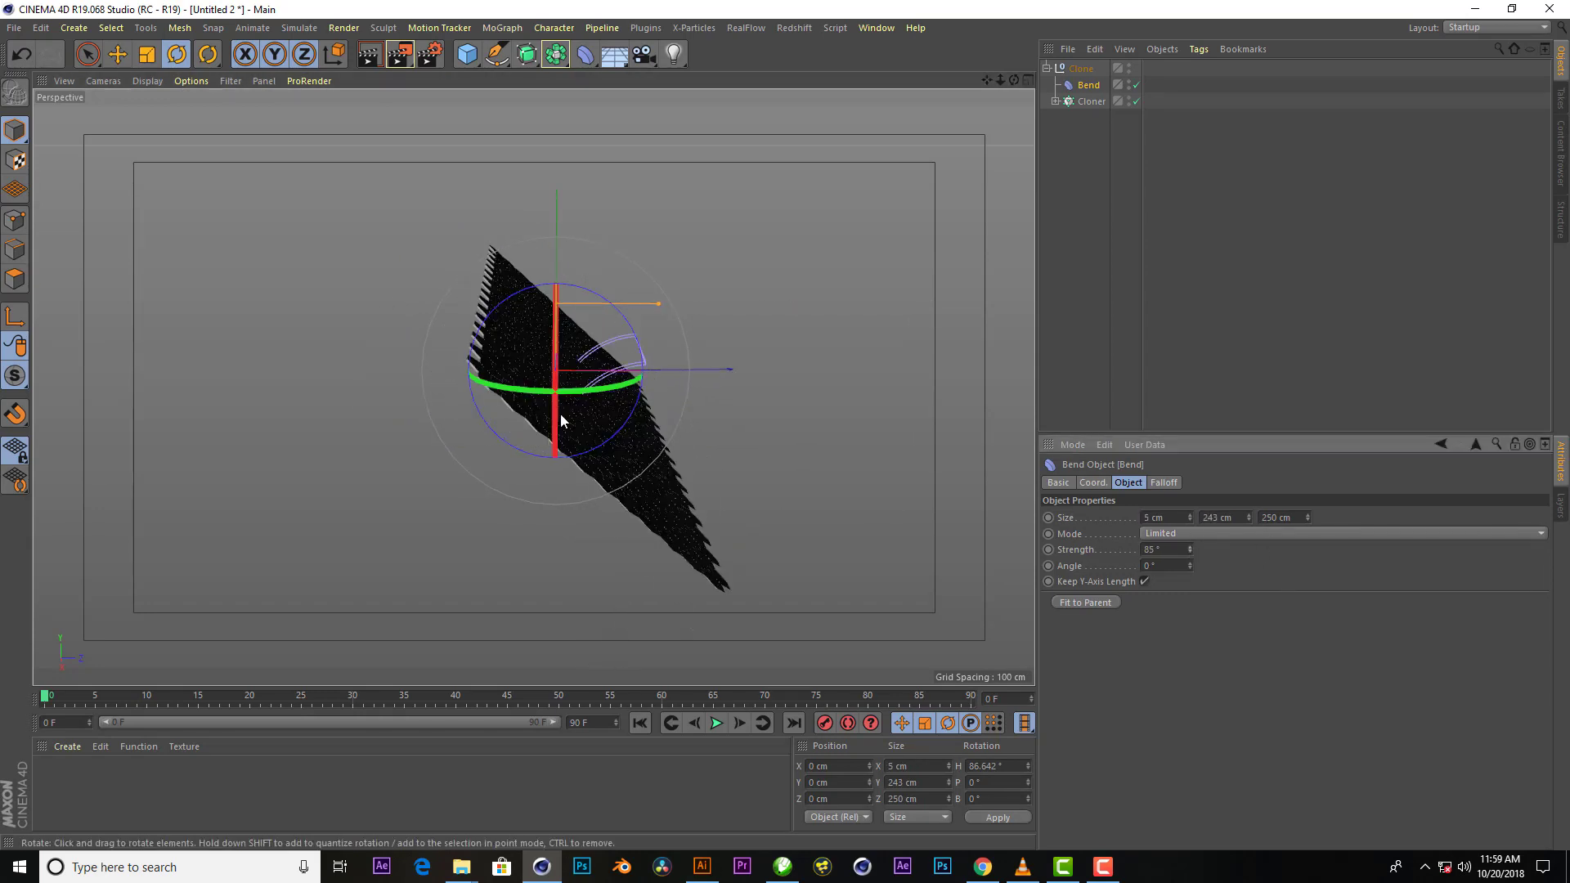
double_click(1165, 550)
text(0)
key(Return)
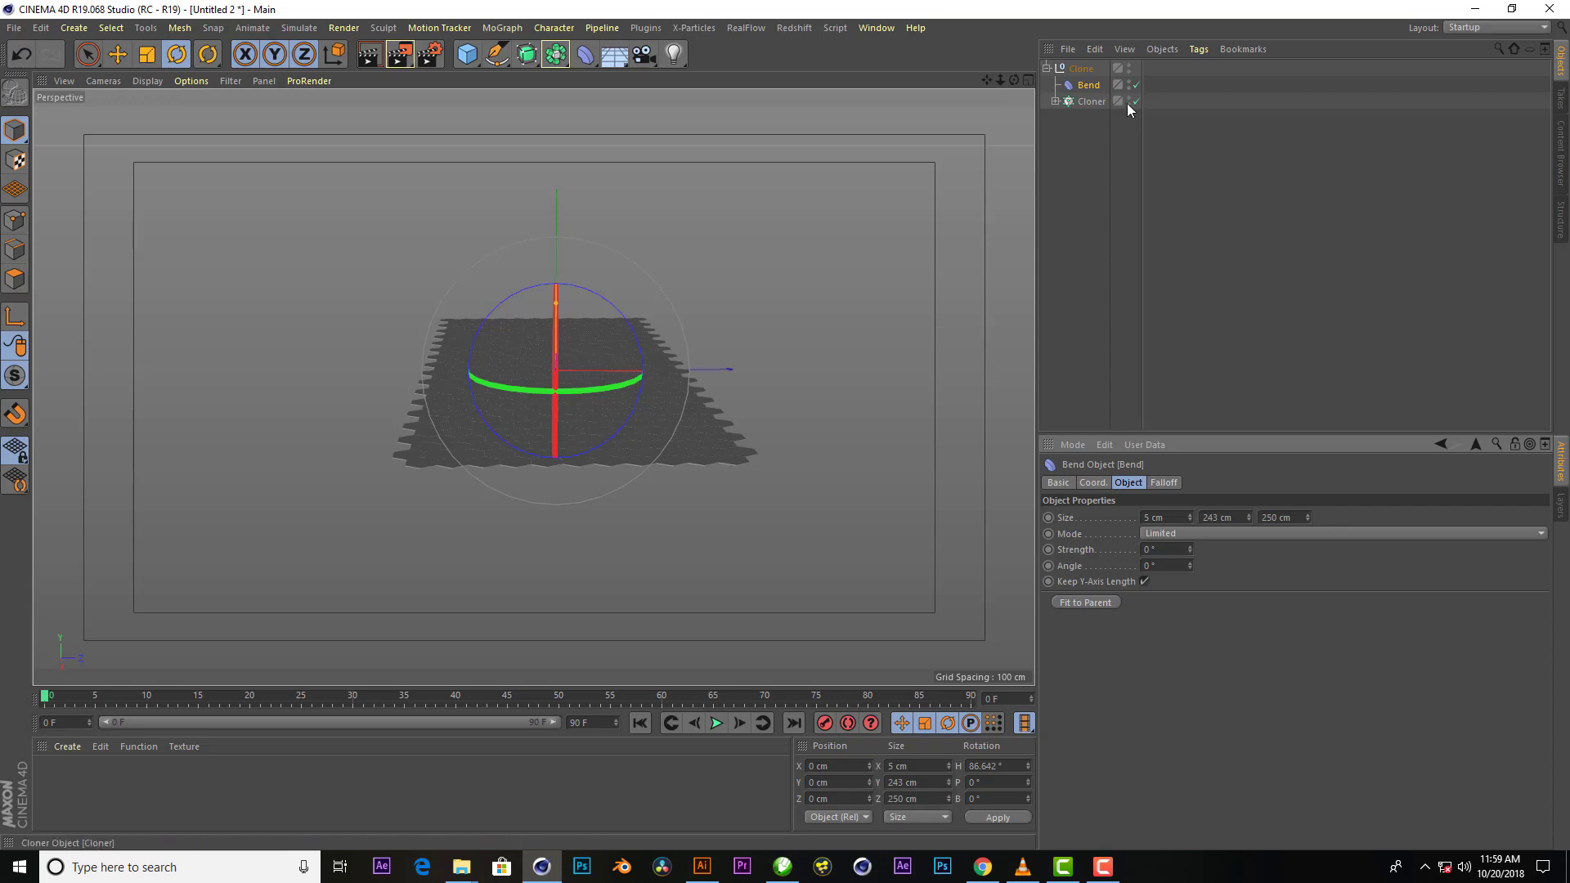
double_click(1129, 98)
drag(624, 385, 525, 396)
key(ctrl+z)
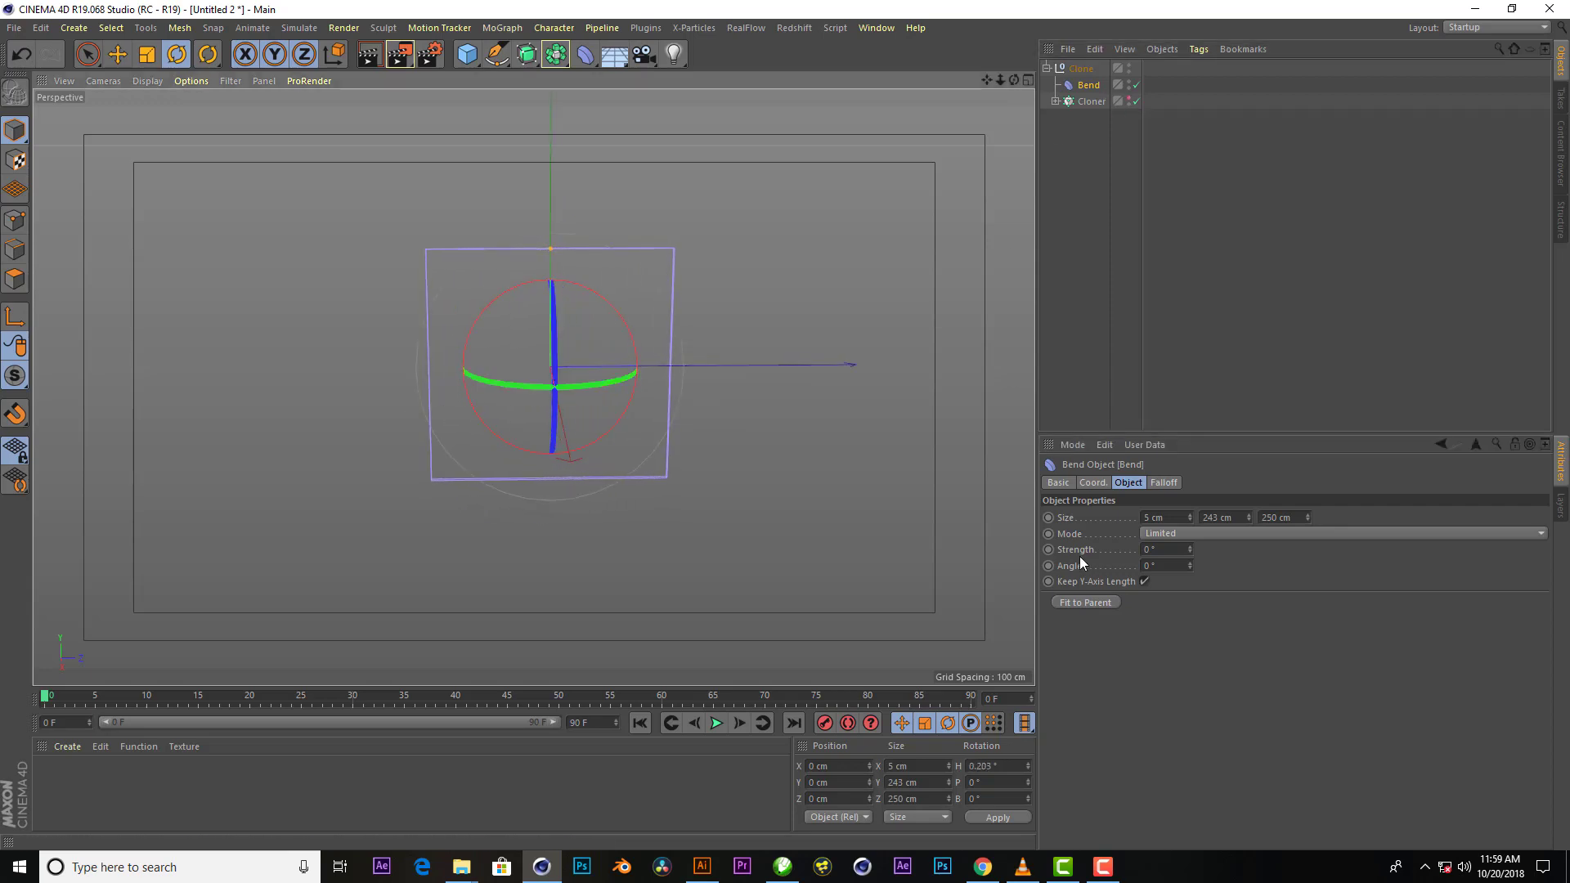
drag(1189, 549, 1202, 549)
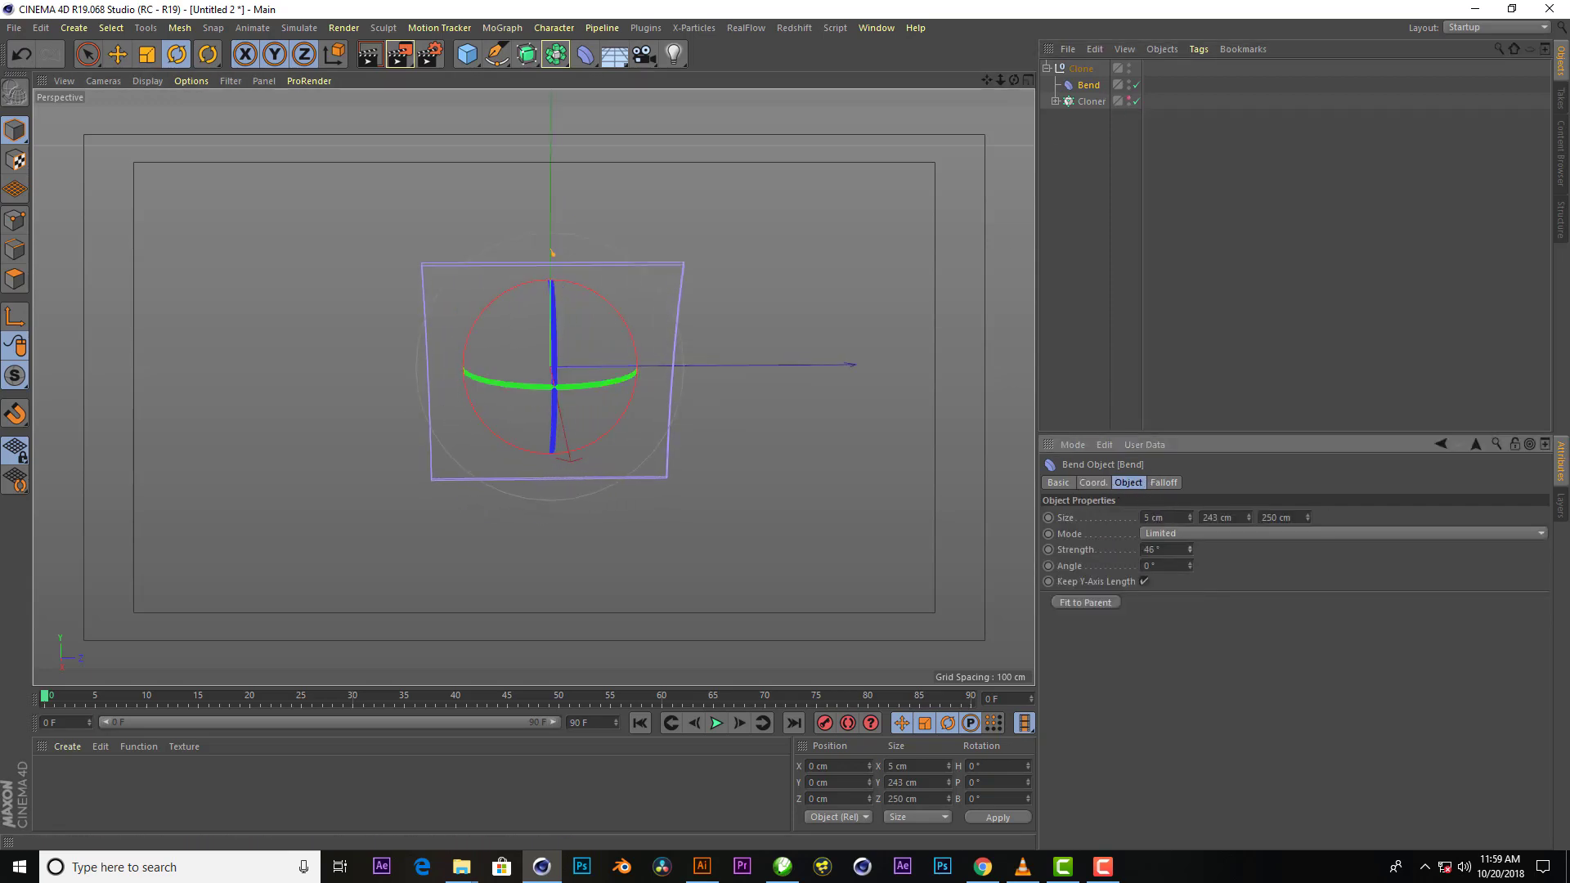
click(1130, 98)
Set the Bend's bank rotation R.B to -90°
mouse_move(736, 368)
alt+mouse_down()
mouse_move(523, 317)
mouse_move(539, 458)
alt+mouse_up()
click(1094, 483)
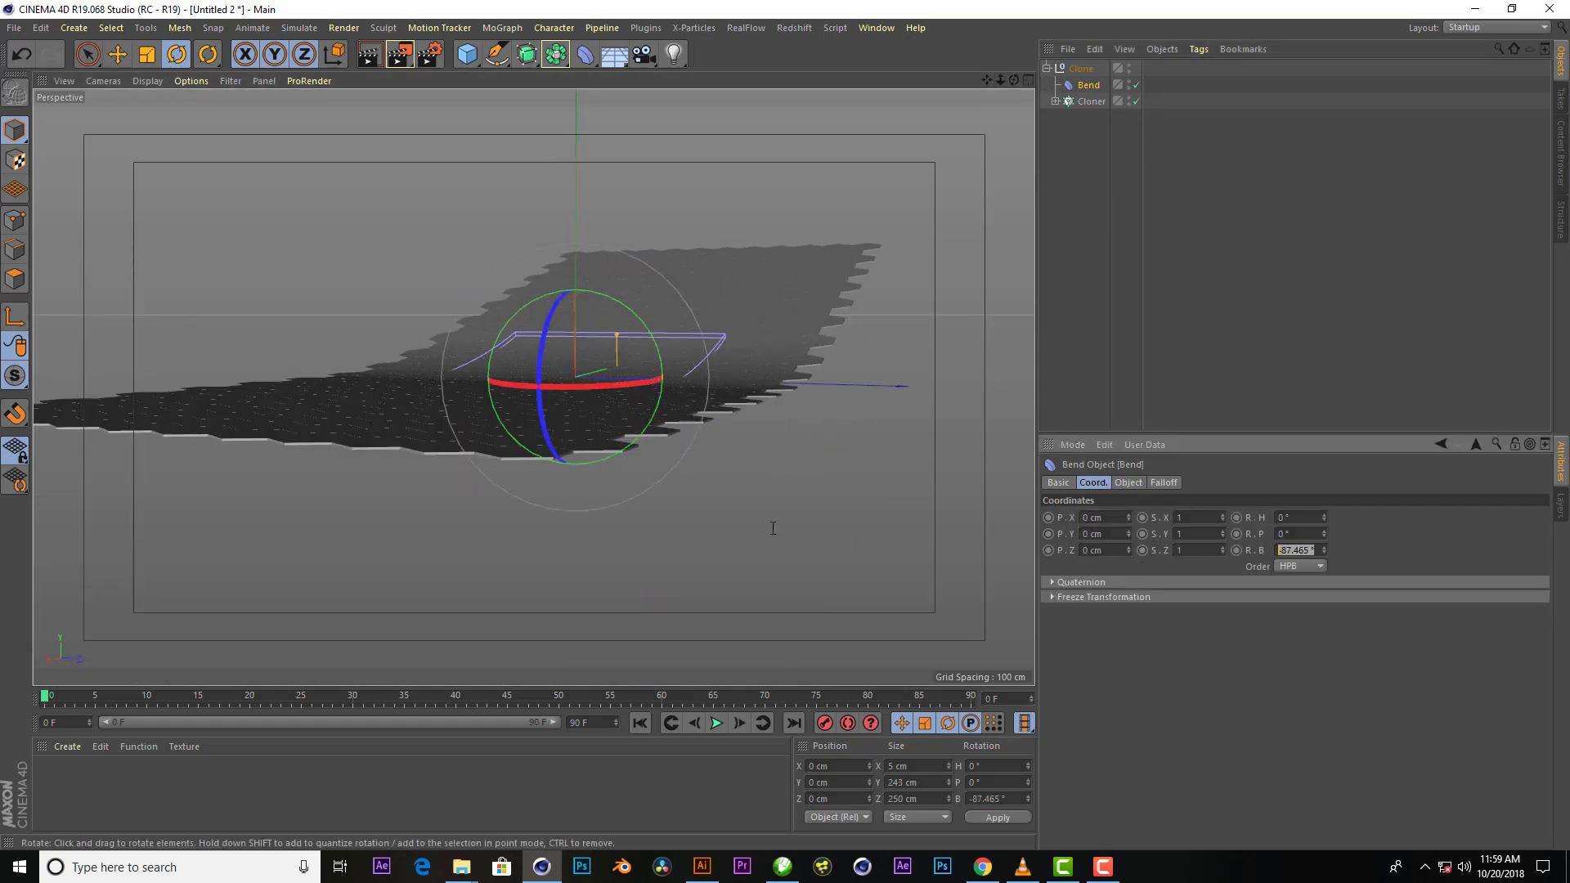
double_click(1296, 549)
text(-90)
key(Return)
Lengthen the Bend along Y to 573 cm and raise its strength
mouse_move(1012, 81)
mouse_down()
mouse_move(997, 135)
mouse_move(781, 283)
mouse_up()
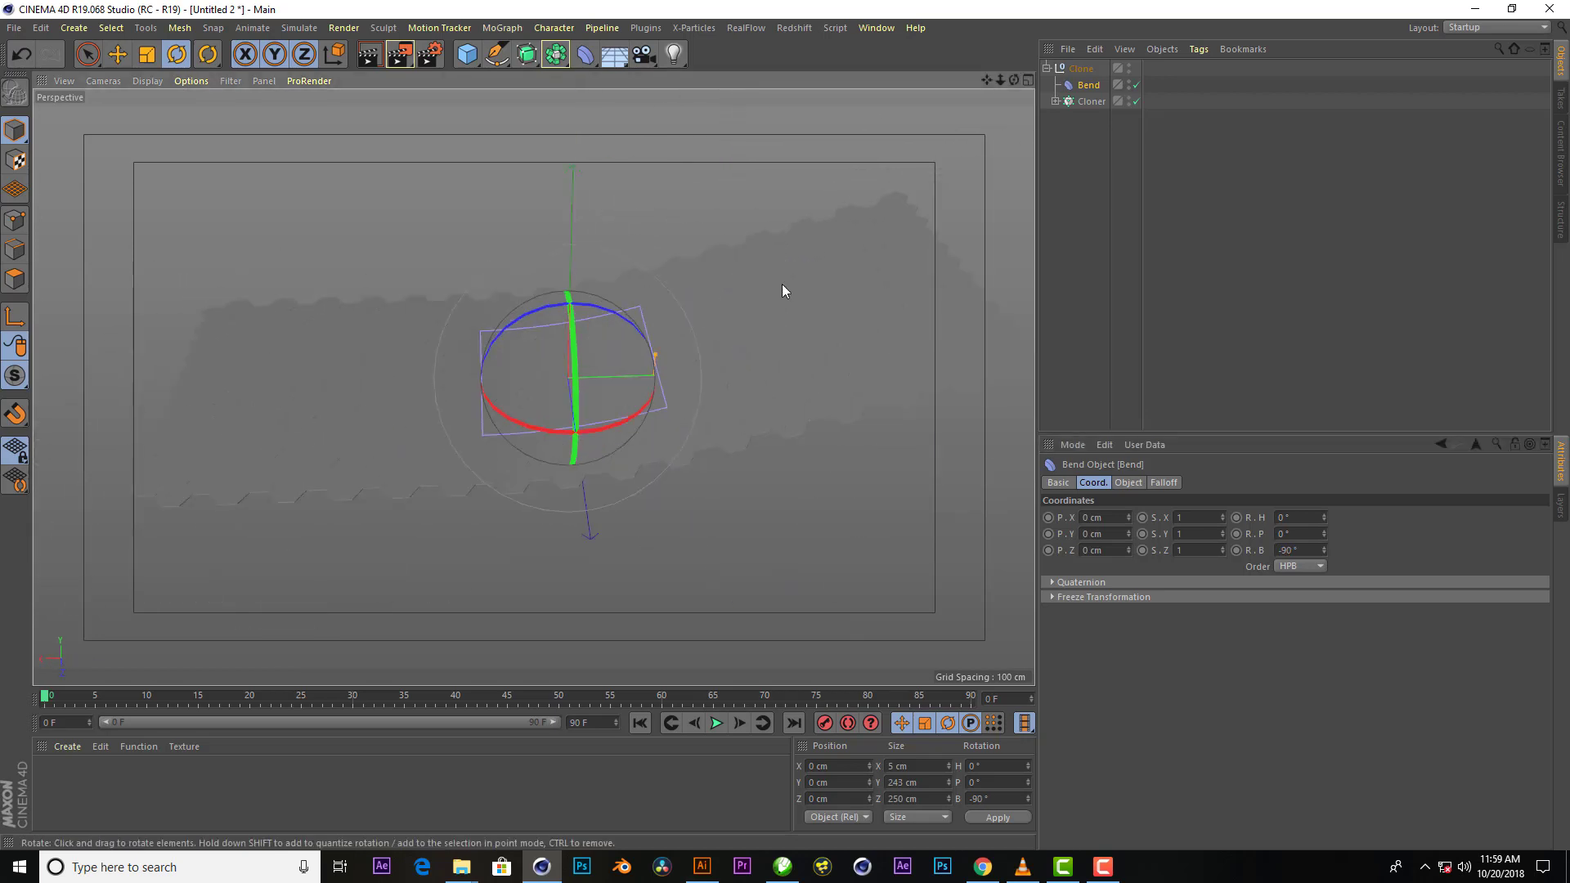
click(1136, 484)
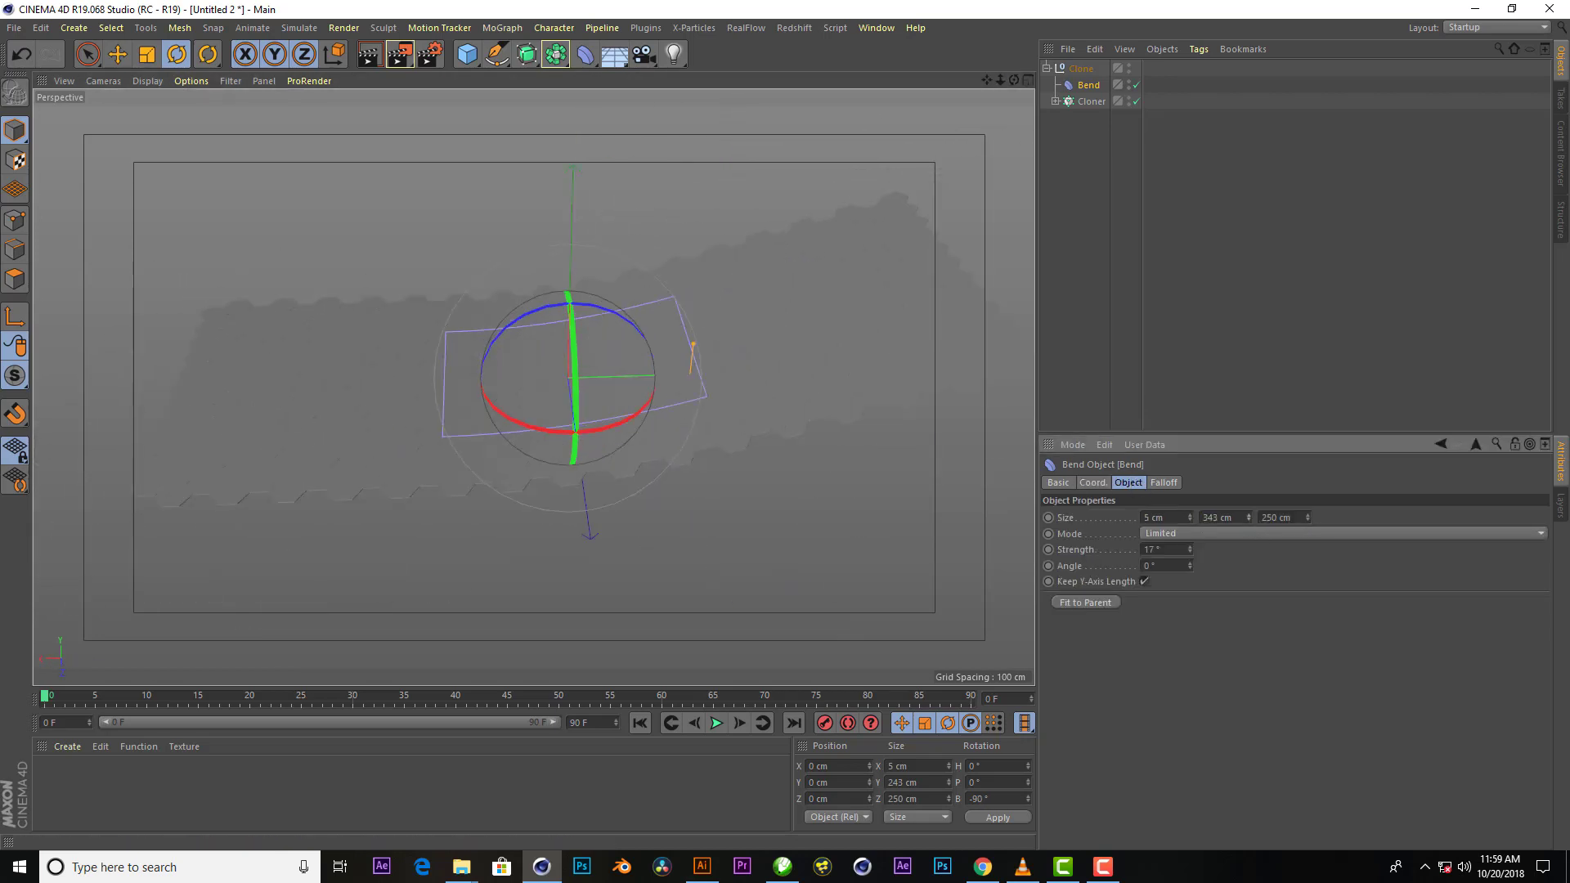
drag(1249, 518, 1249, 490)
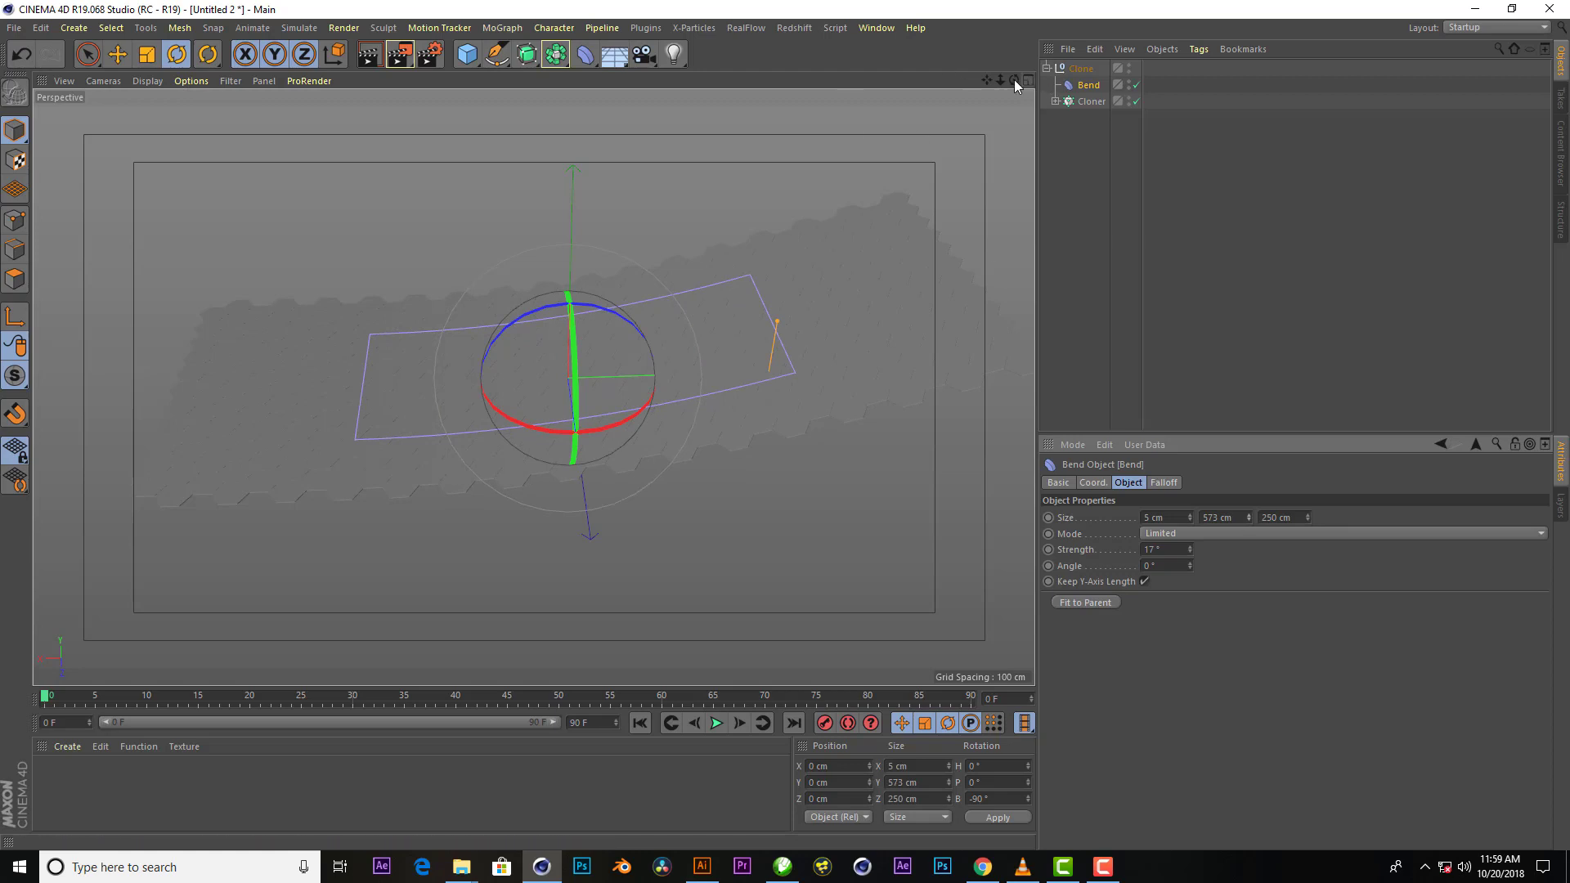
drag(1014, 84, 965, 114)
Raise the Bend strength further, undoing an accidental scale of the cloner
drag(1190, 550, 1190, 490)
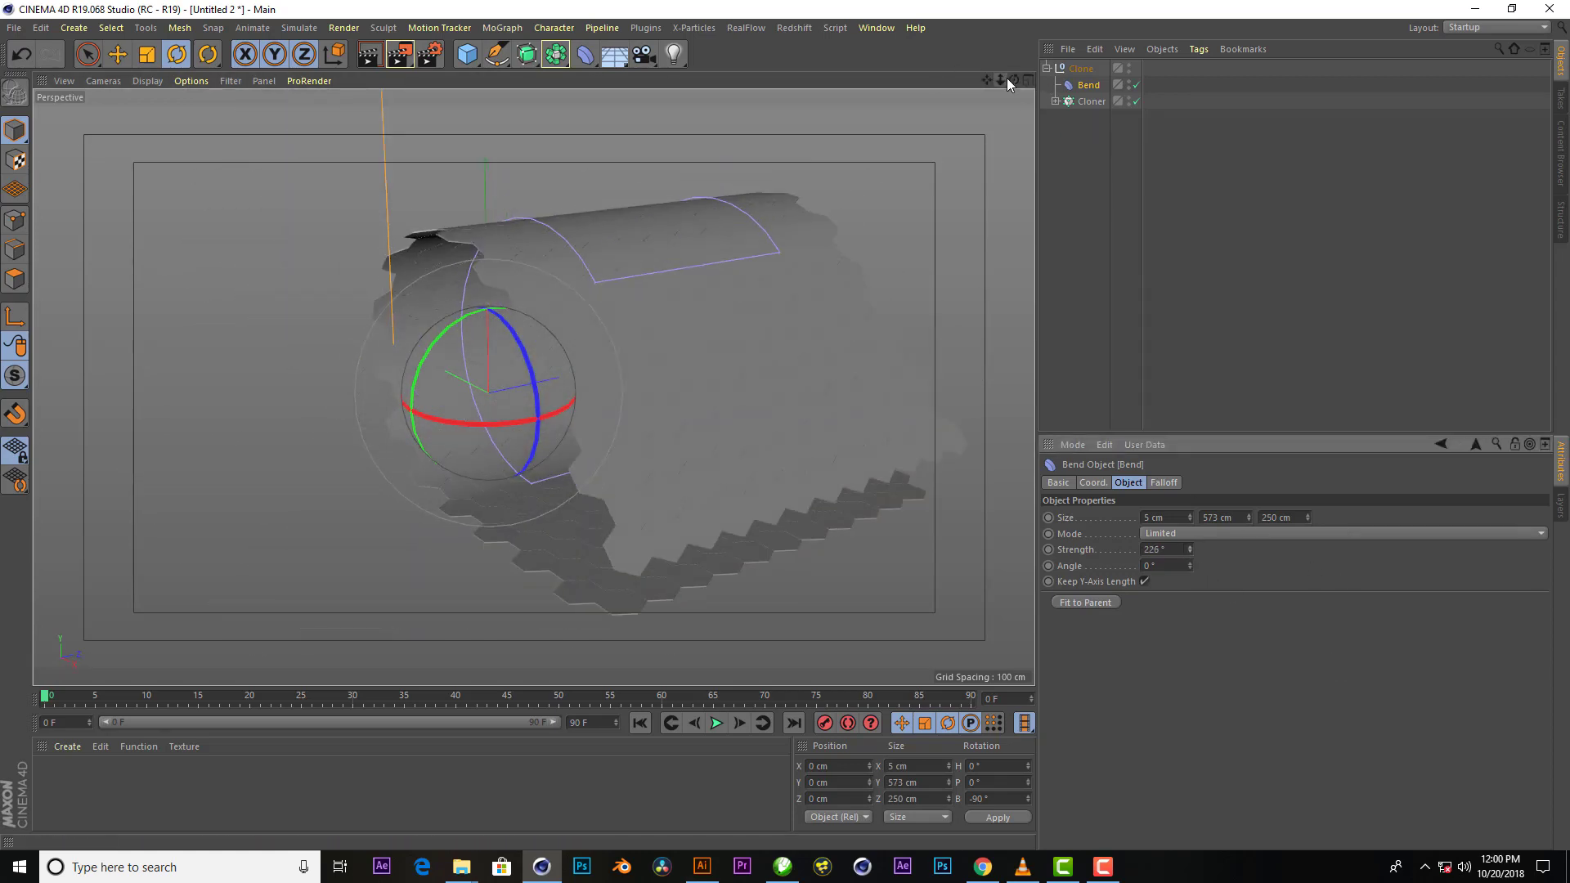
drag(1013, 79, 981, 107)
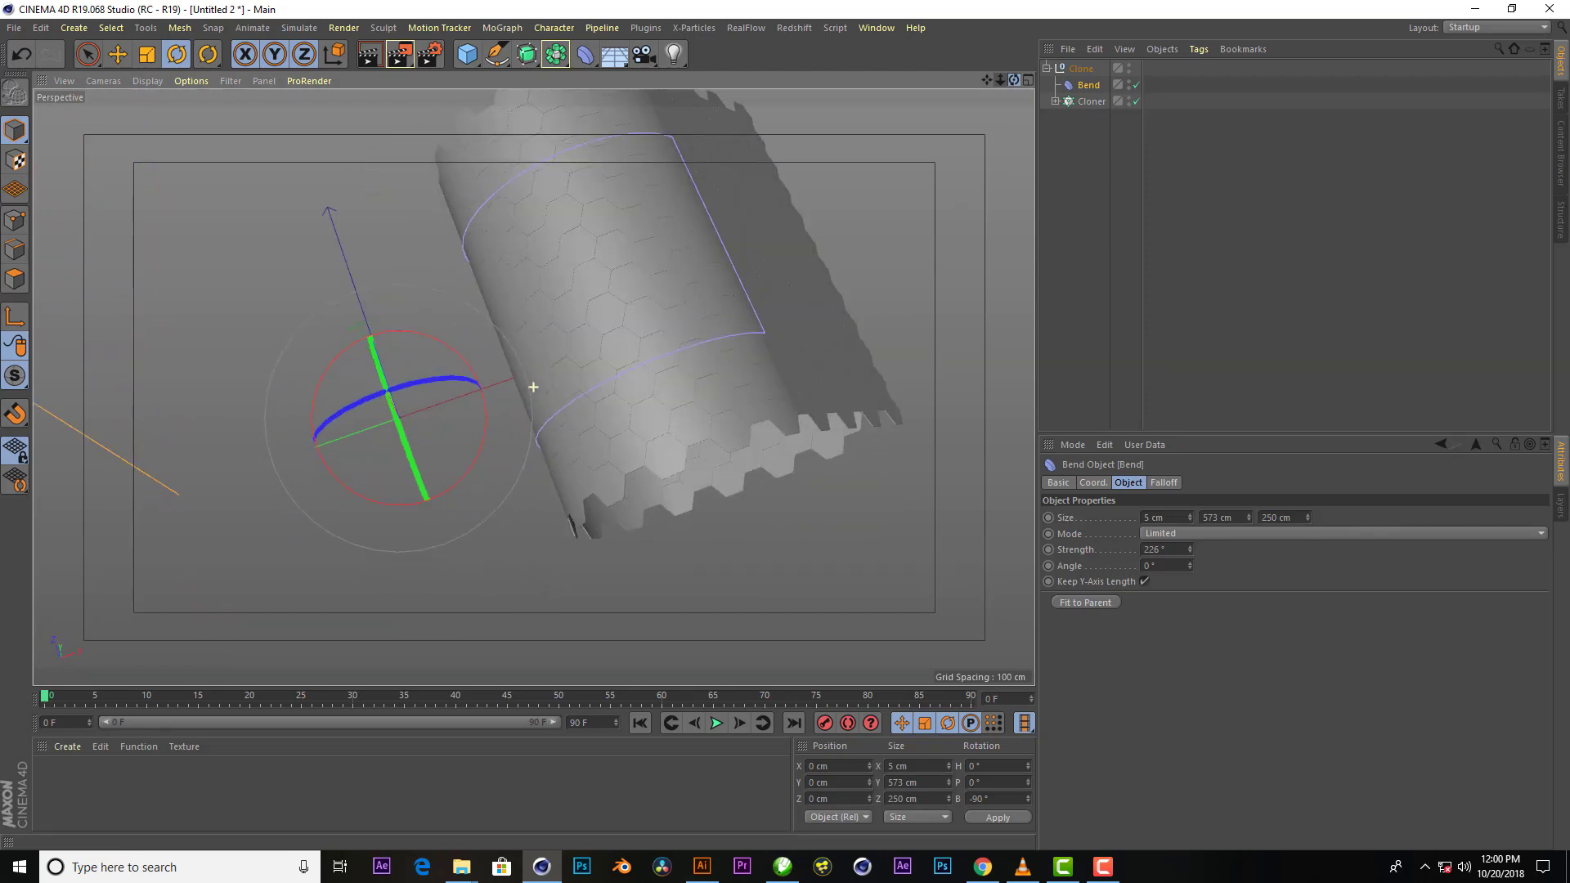
click(1091, 101)
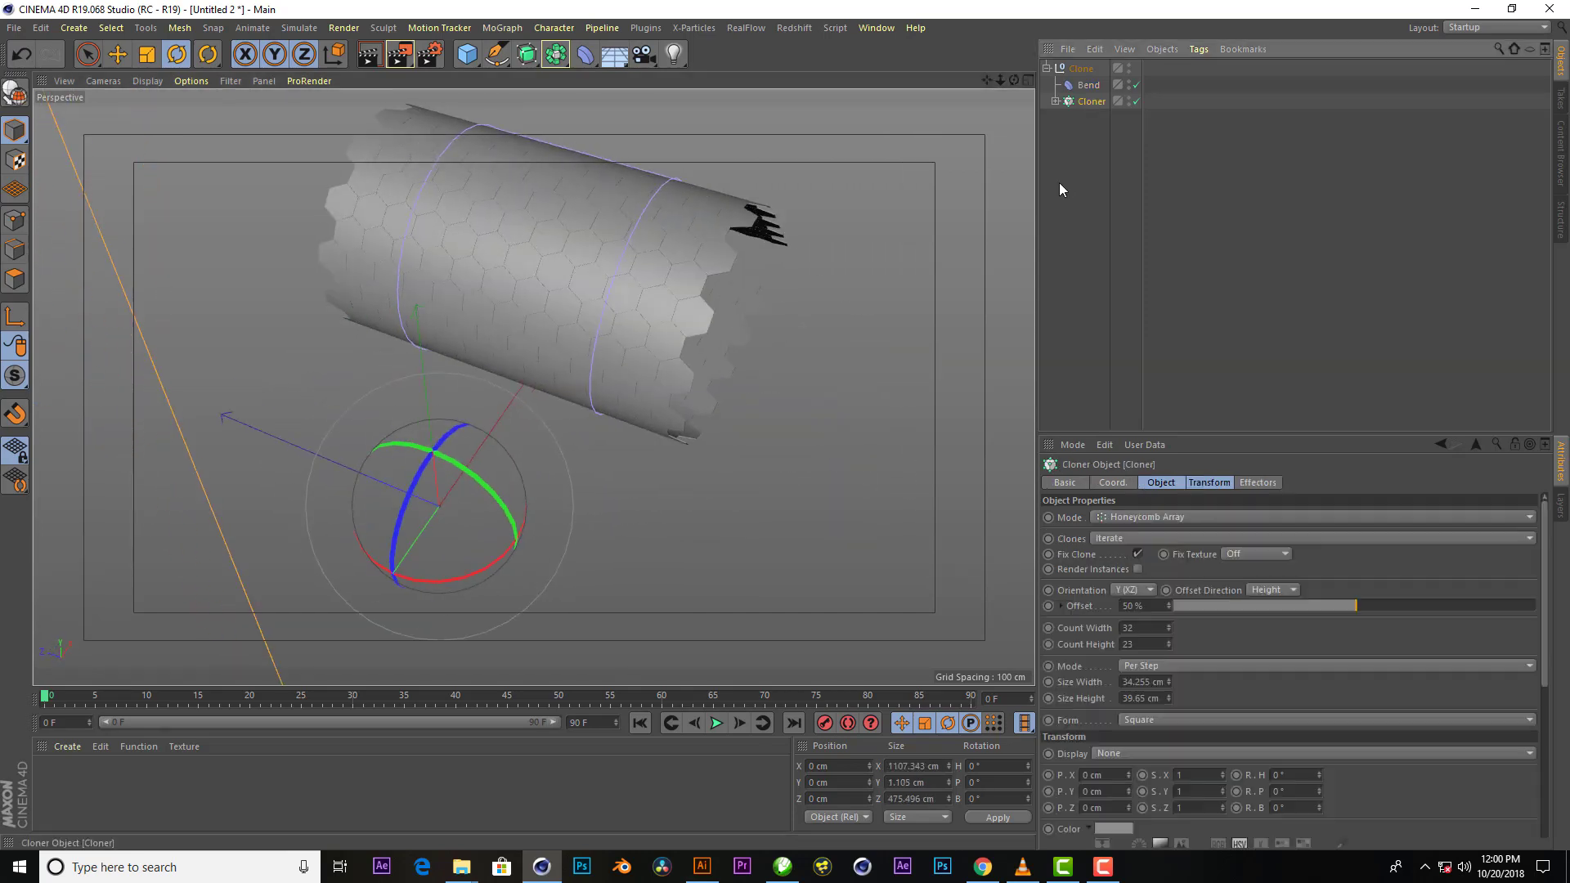
key(t)
drag(770, 458, 523, 609)
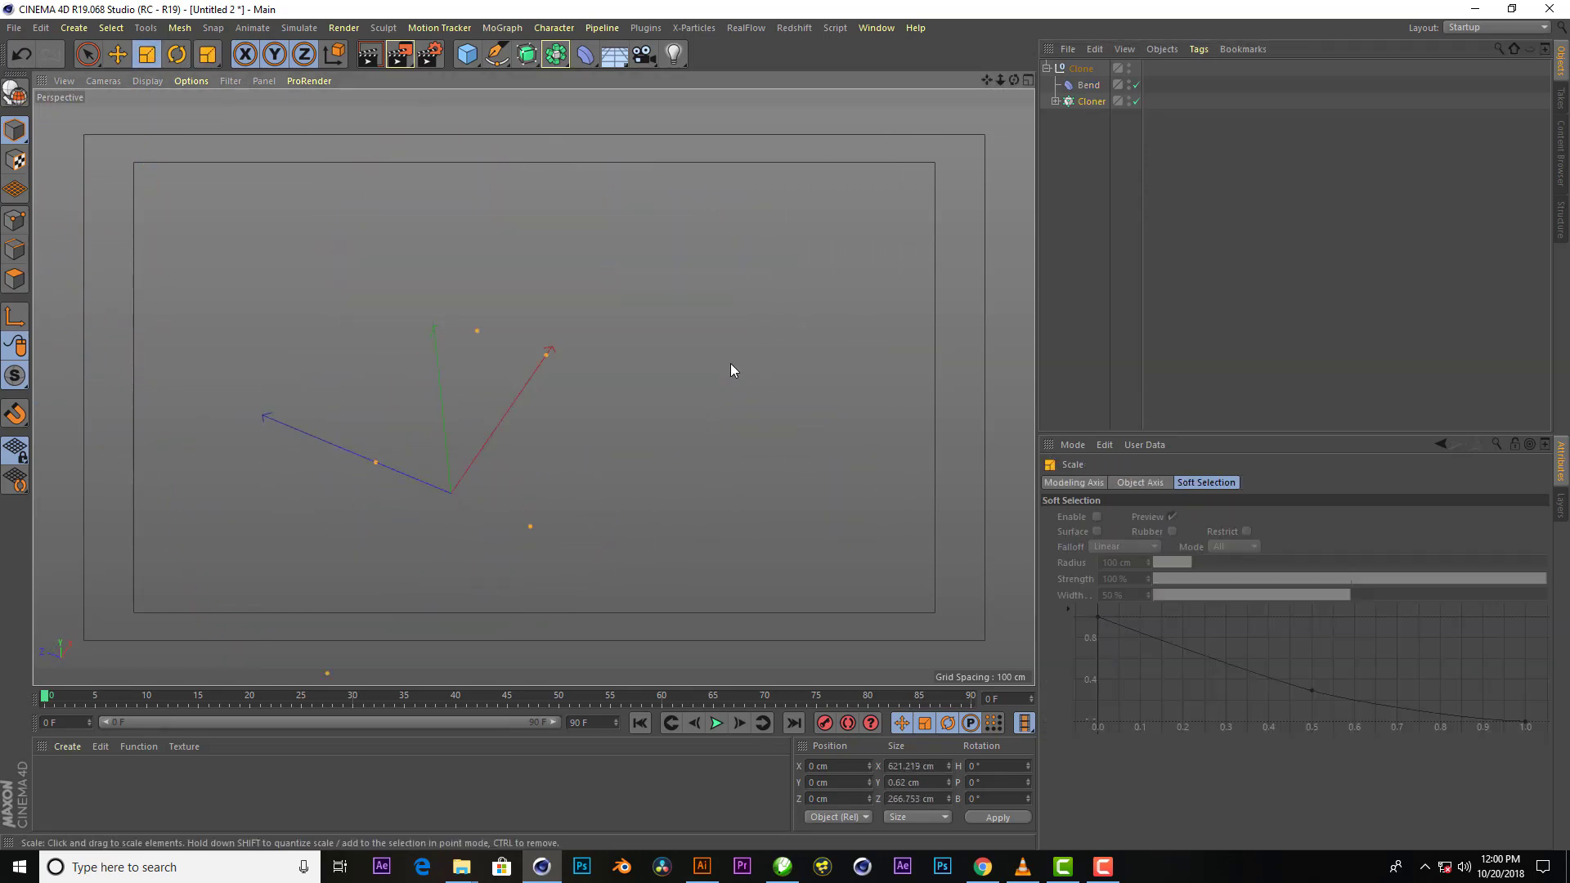
key(ctrl+z)
key(ctrl+z)
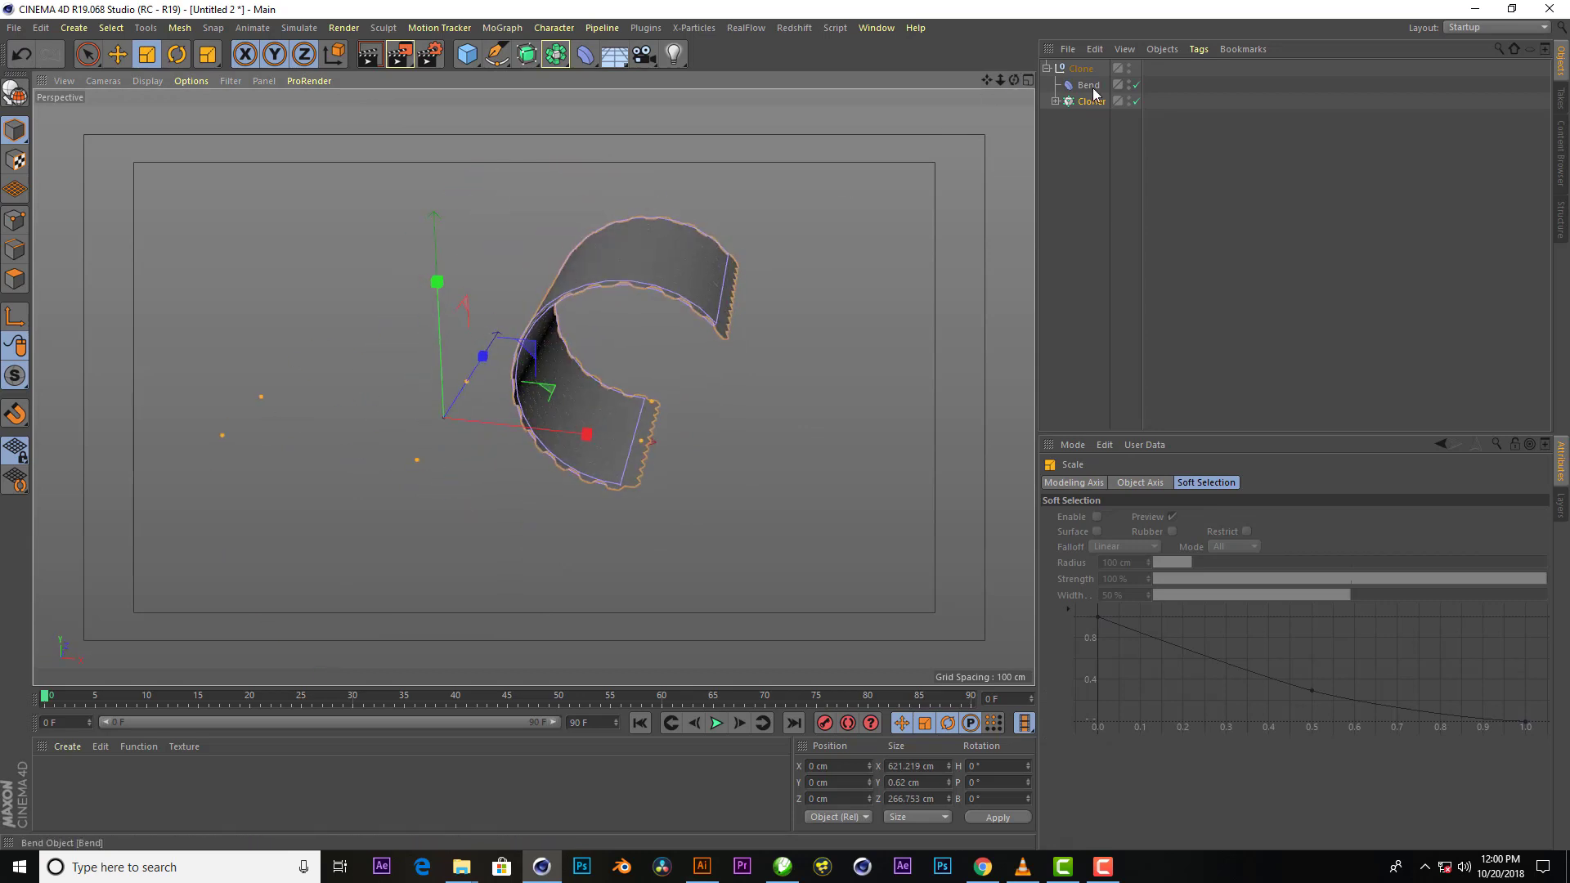
Set the Bend to 357° strength and 610 cm Size Y to nearly close the tube
click(1090, 86)
drag(1189, 550, 1189, 507)
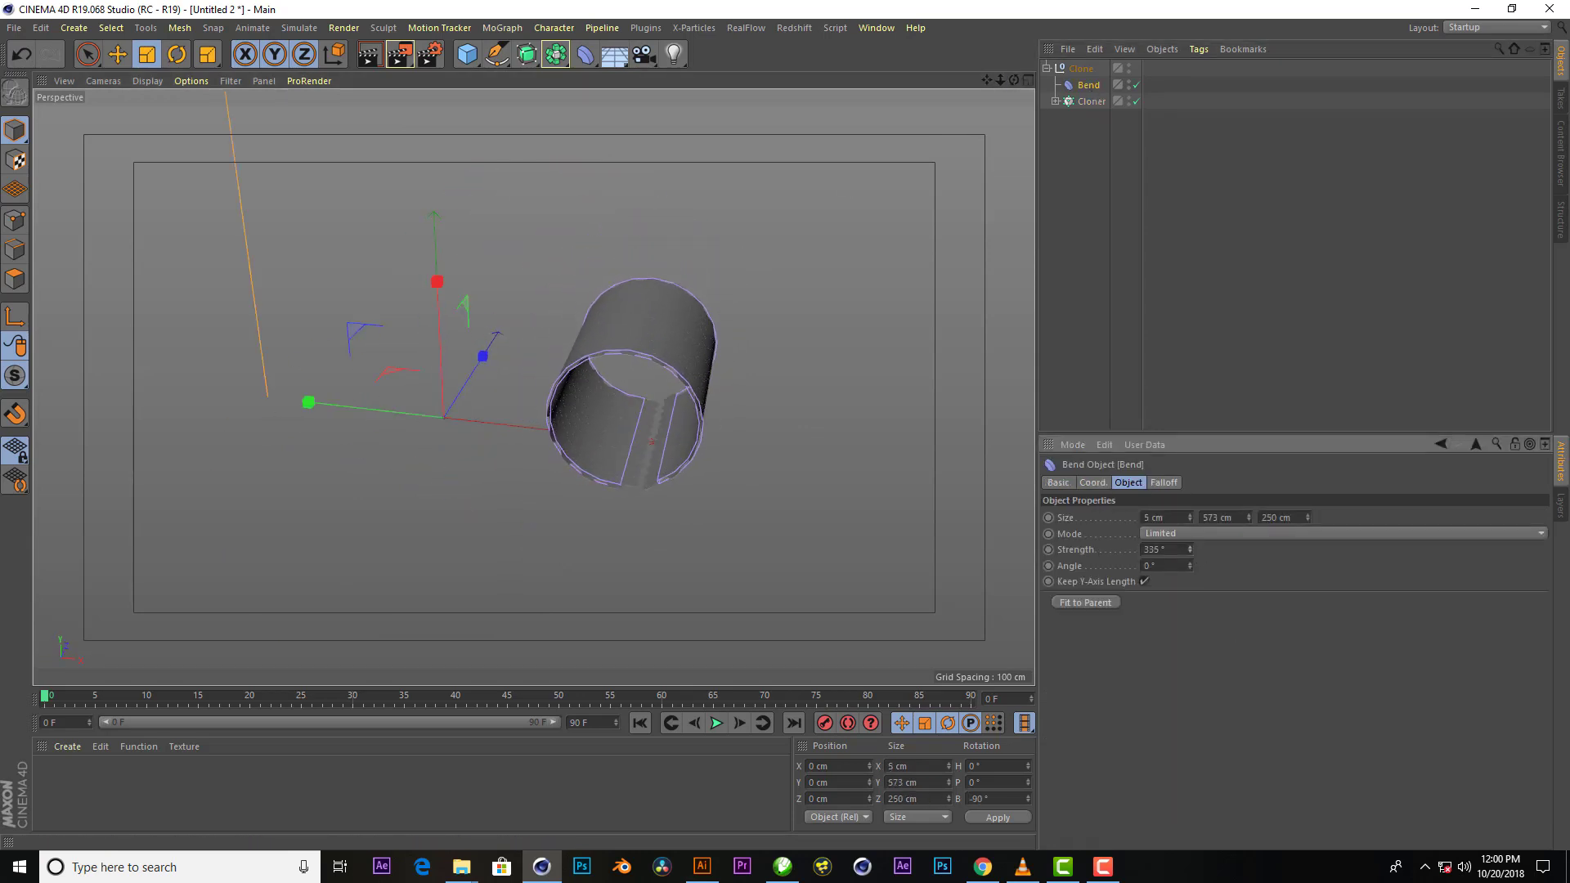
scroll(650, 507, up, 2)
scroll(639, 503, up, 3)
scroll(640, 503, up, 4)
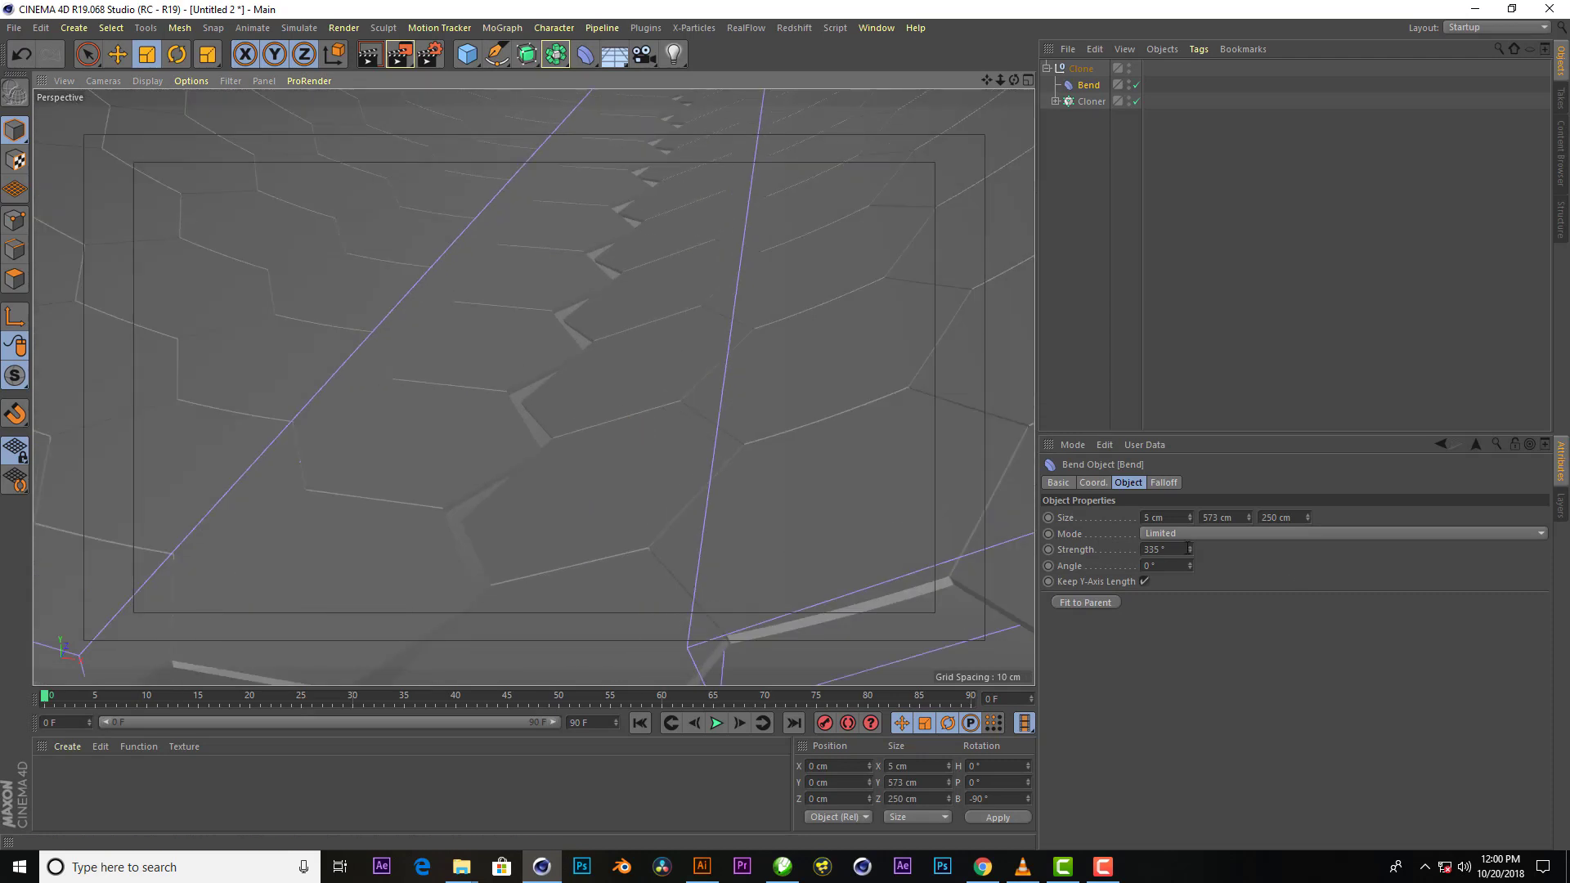
drag(1190, 550, 1190, 547)
scroll(703, 322, down, 6)
scroll(728, 309, down, 2)
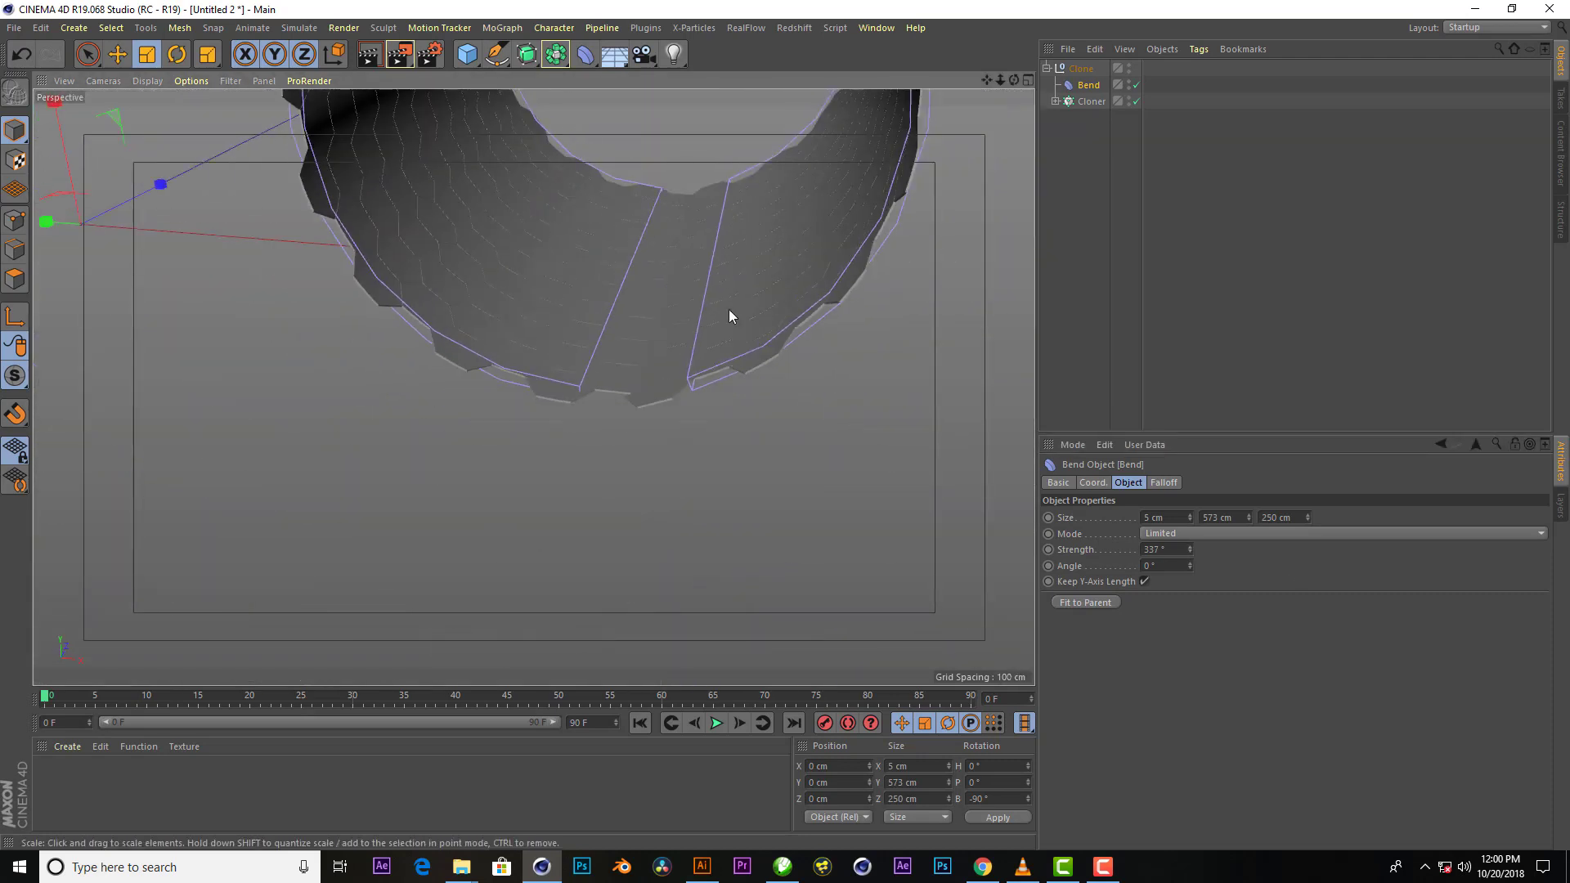
mouse_move(1249, 517)
mouse_down()
mouse_move(1248, 495)
mouse_move(1248, 510)
mouse_up()
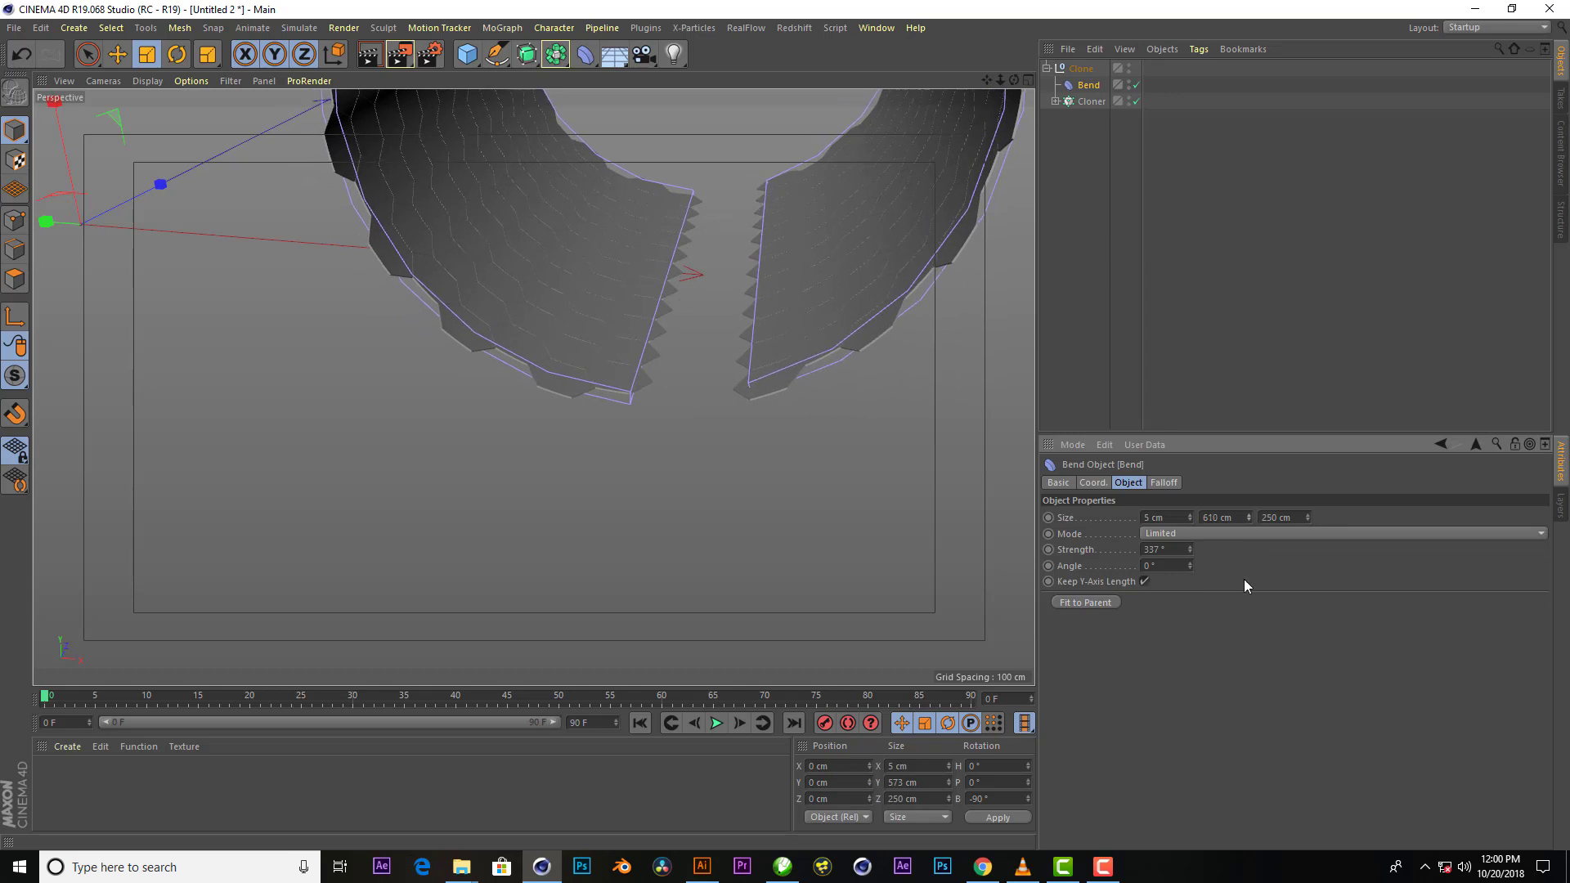
mouse_move(1189, 547)
mouse_down()
mouse_move(1189, 532)
mouse_move(1190, 547)
mouse_up()
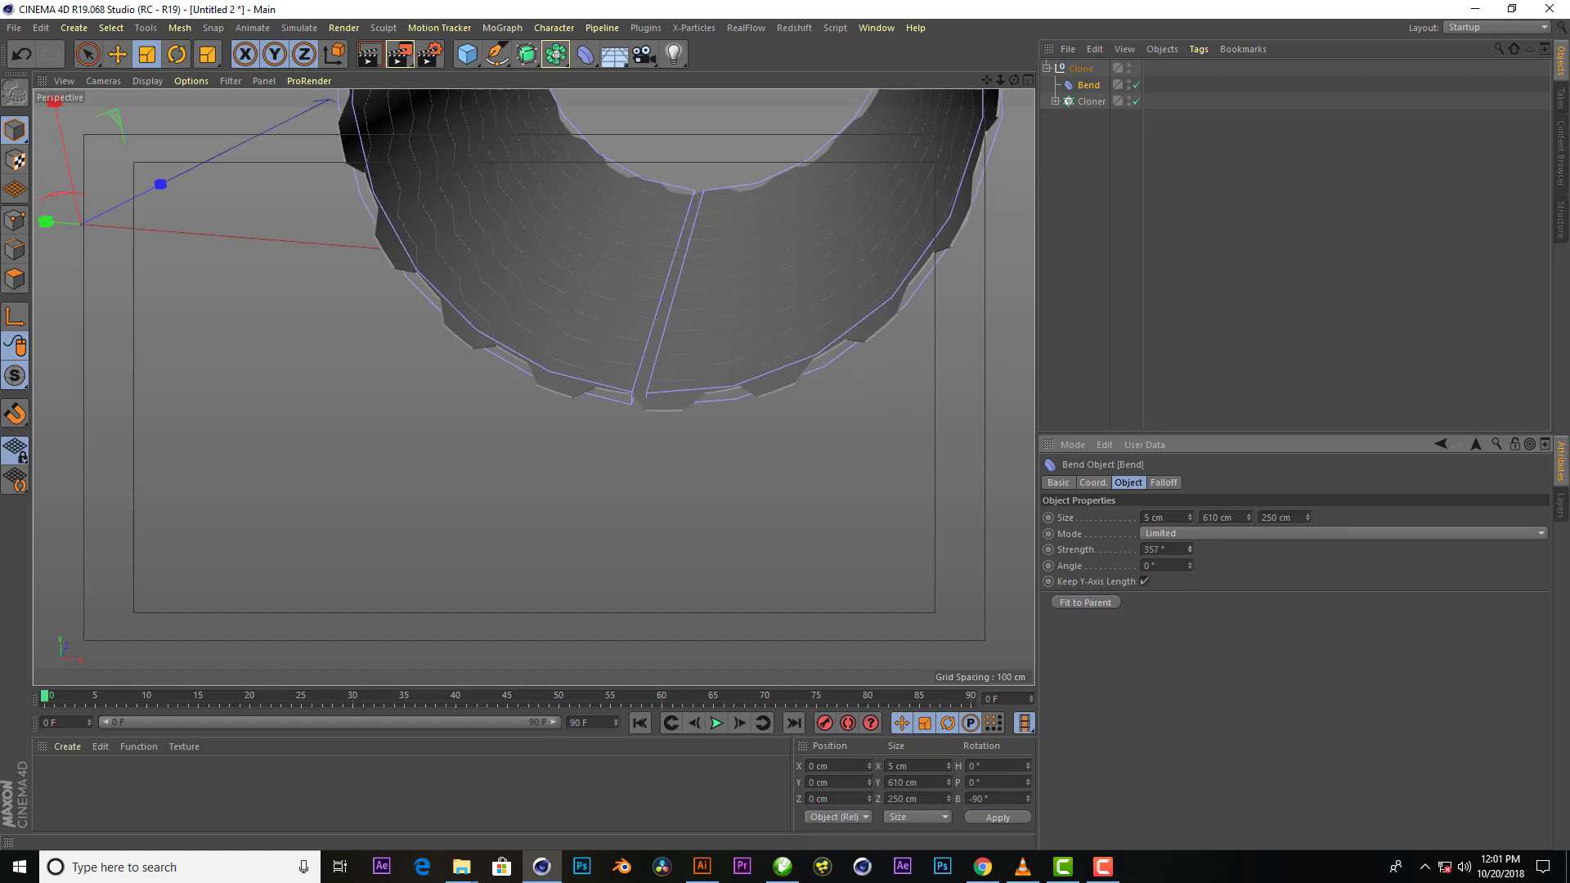
Collapse the Clone null in the Object Manager and inspect the tube from the side
alt+drag(514, 448, 499, 516)
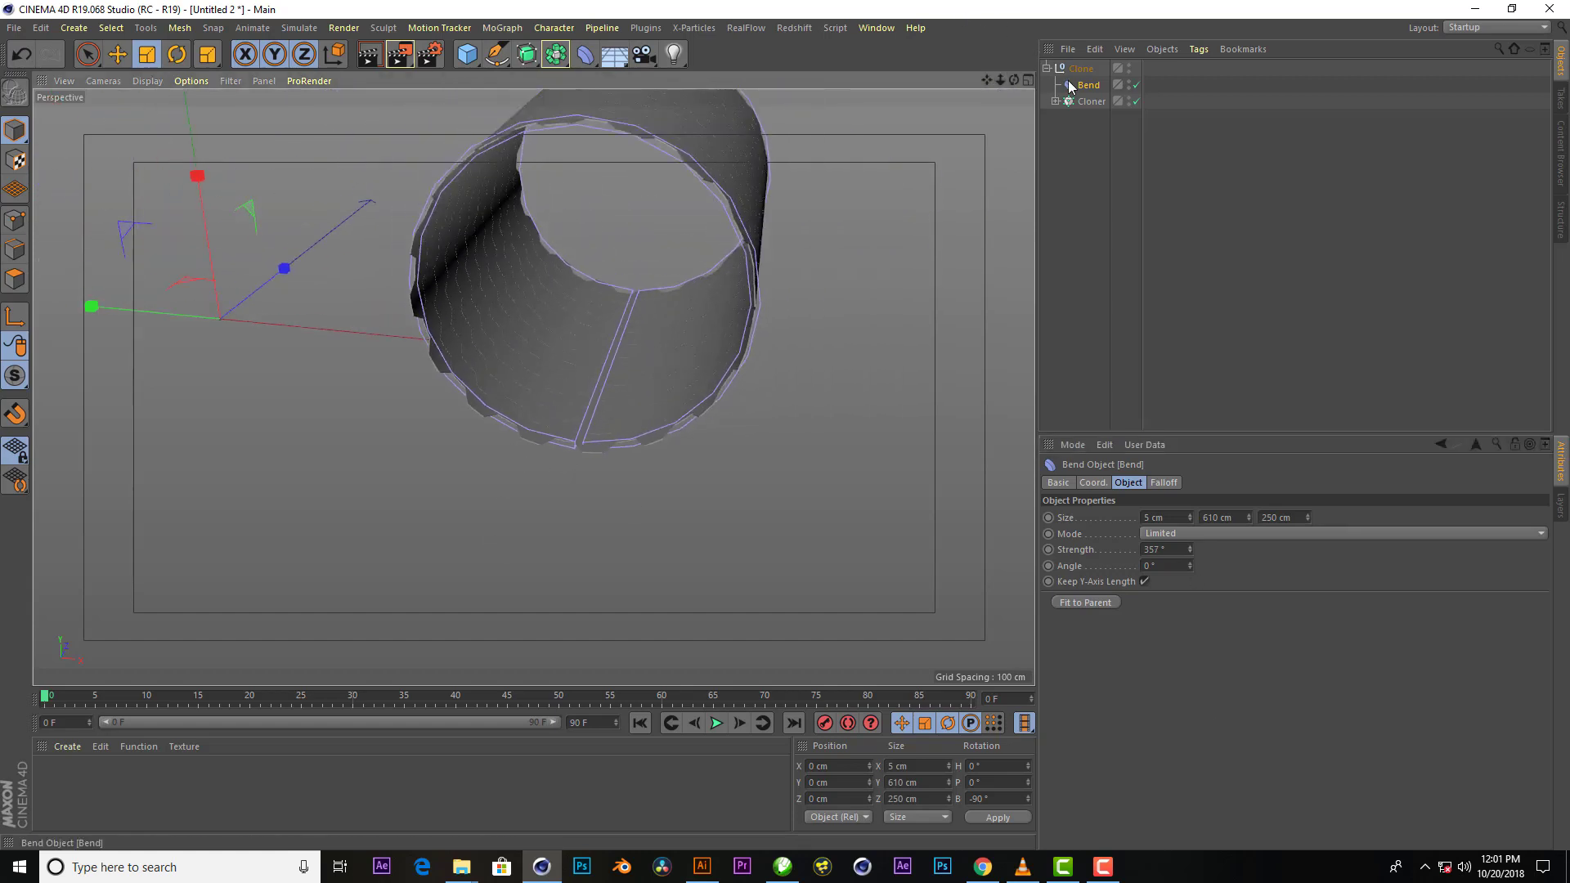
click(1047, 68)
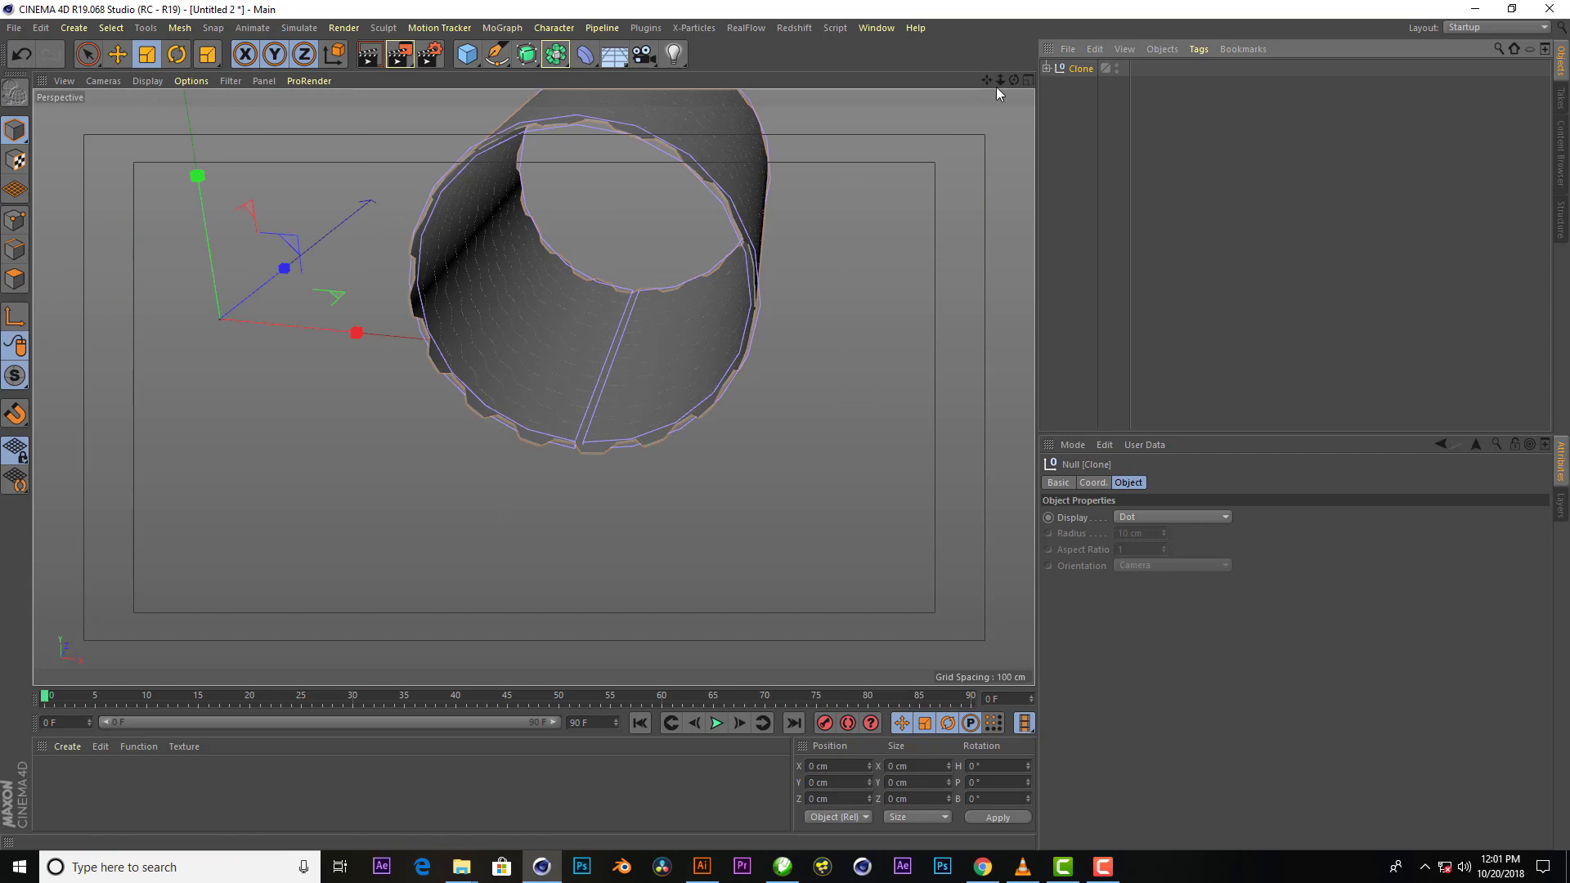
mouse_move(1014, 79)
mouse_down()
mouse_move(999, 122)
mouse_move(965, 90)
mouse_move(940, 115)
mouse_up()
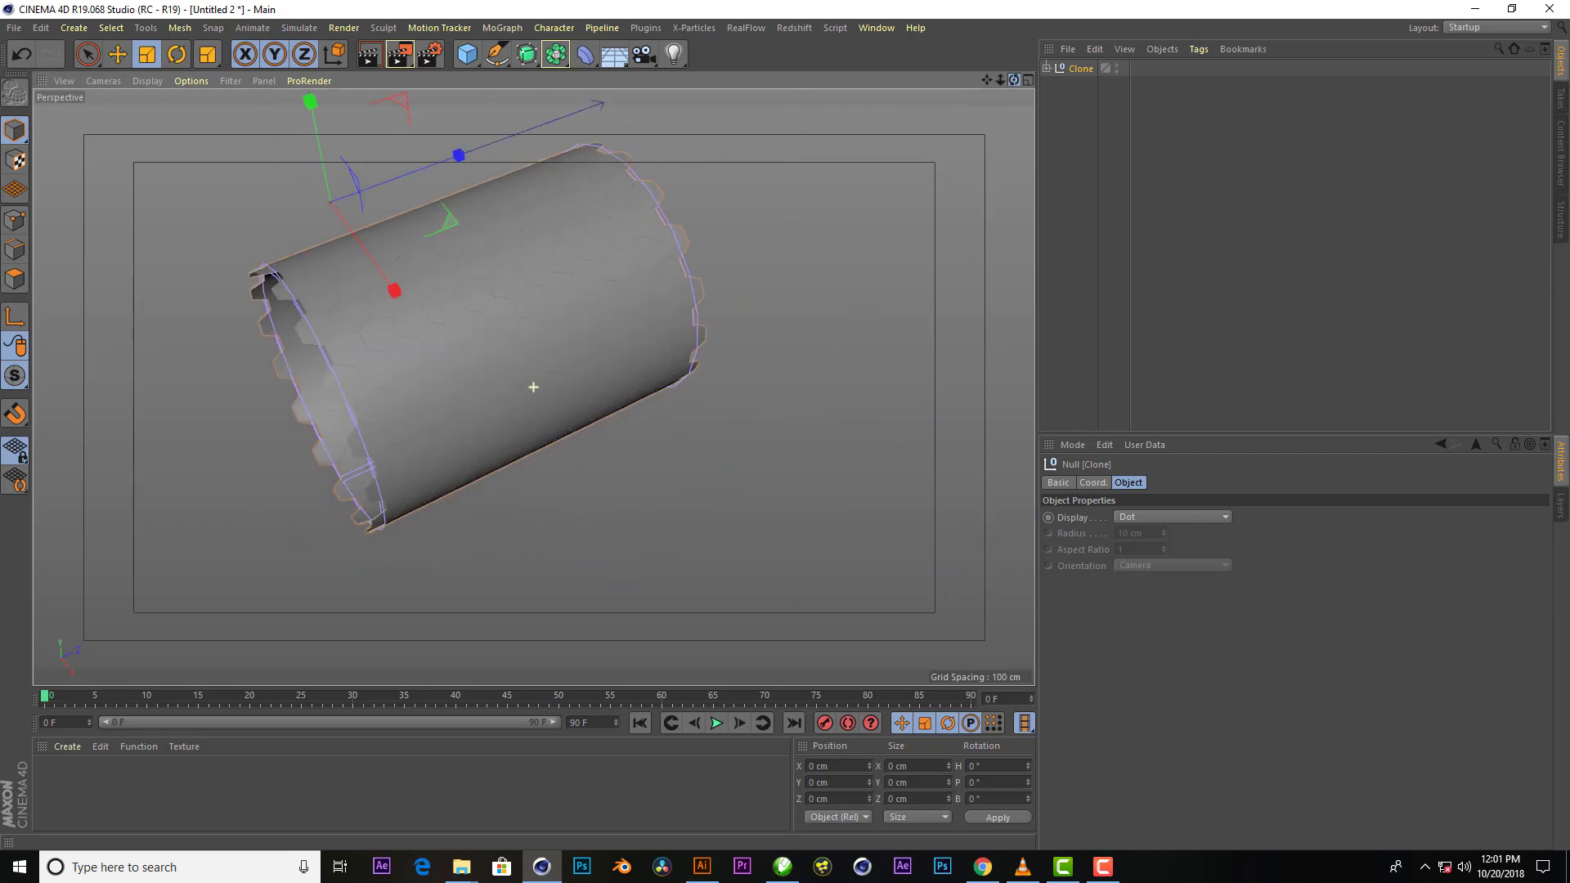
drag(1013, 79, 1054, 87)
Set the cloner's honeycomb Count Height to 30
click(1047, 68)
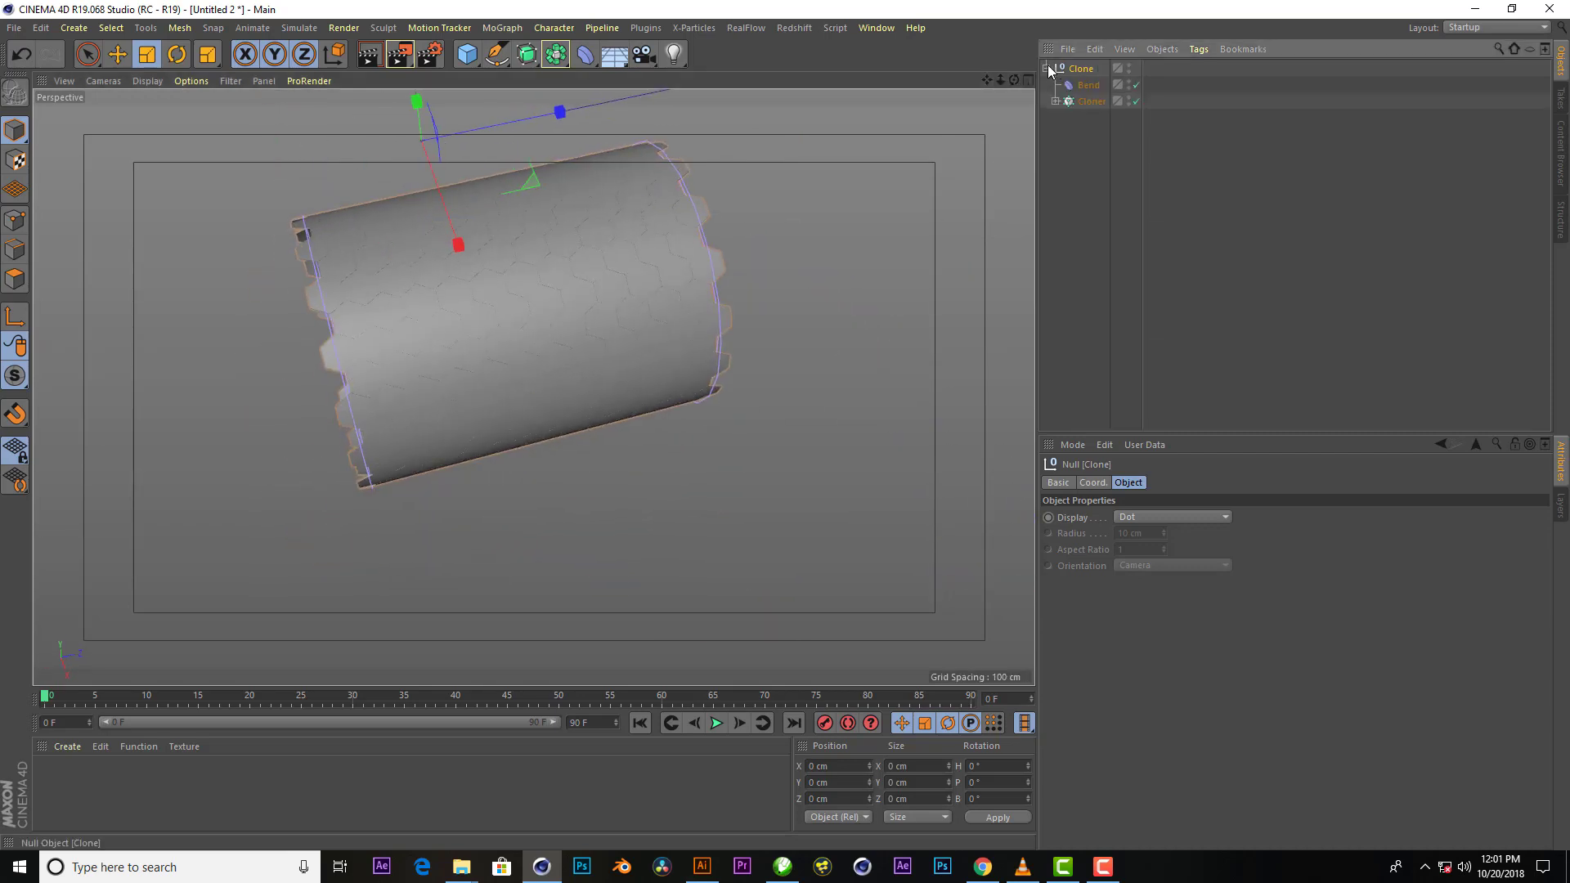
click(1091, 100)
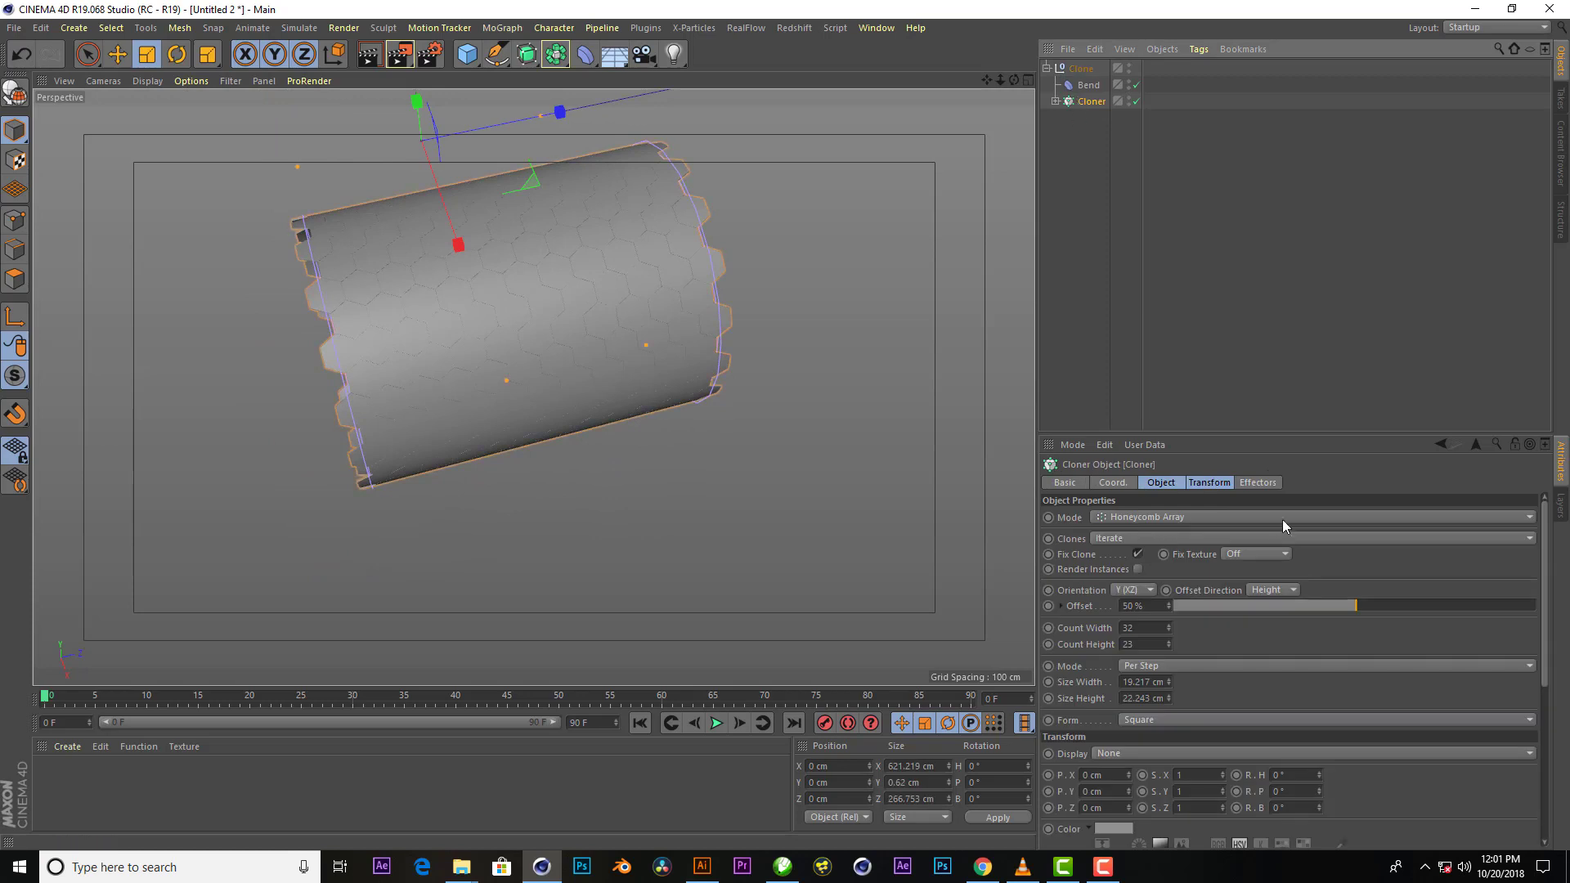
click(1169, 624)
click(1169, 625)
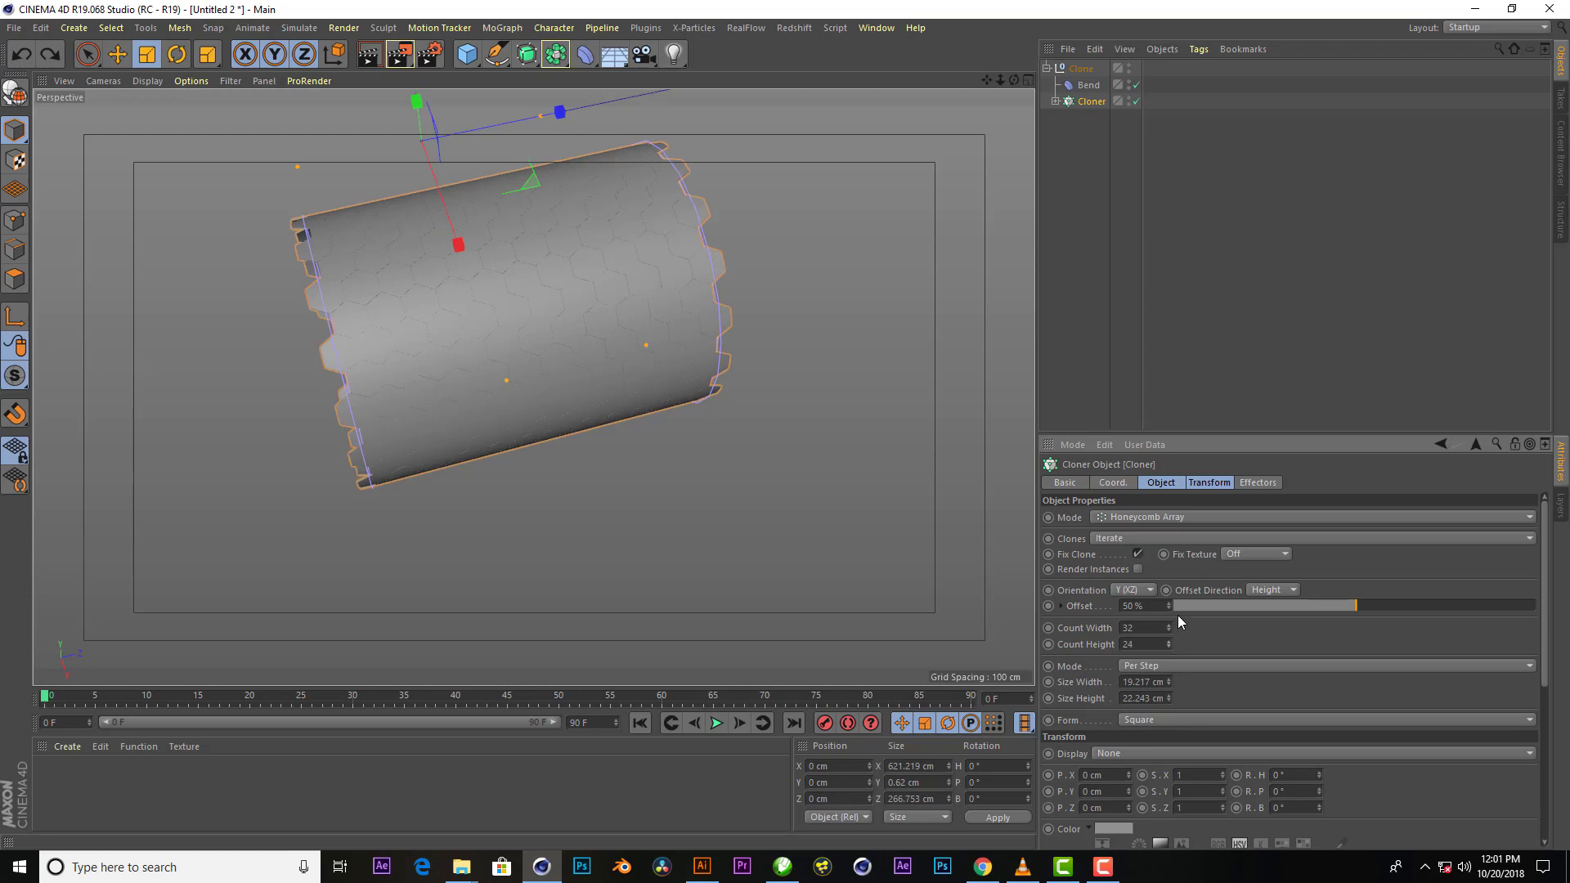
drag(1169, 643, 1168, 629)
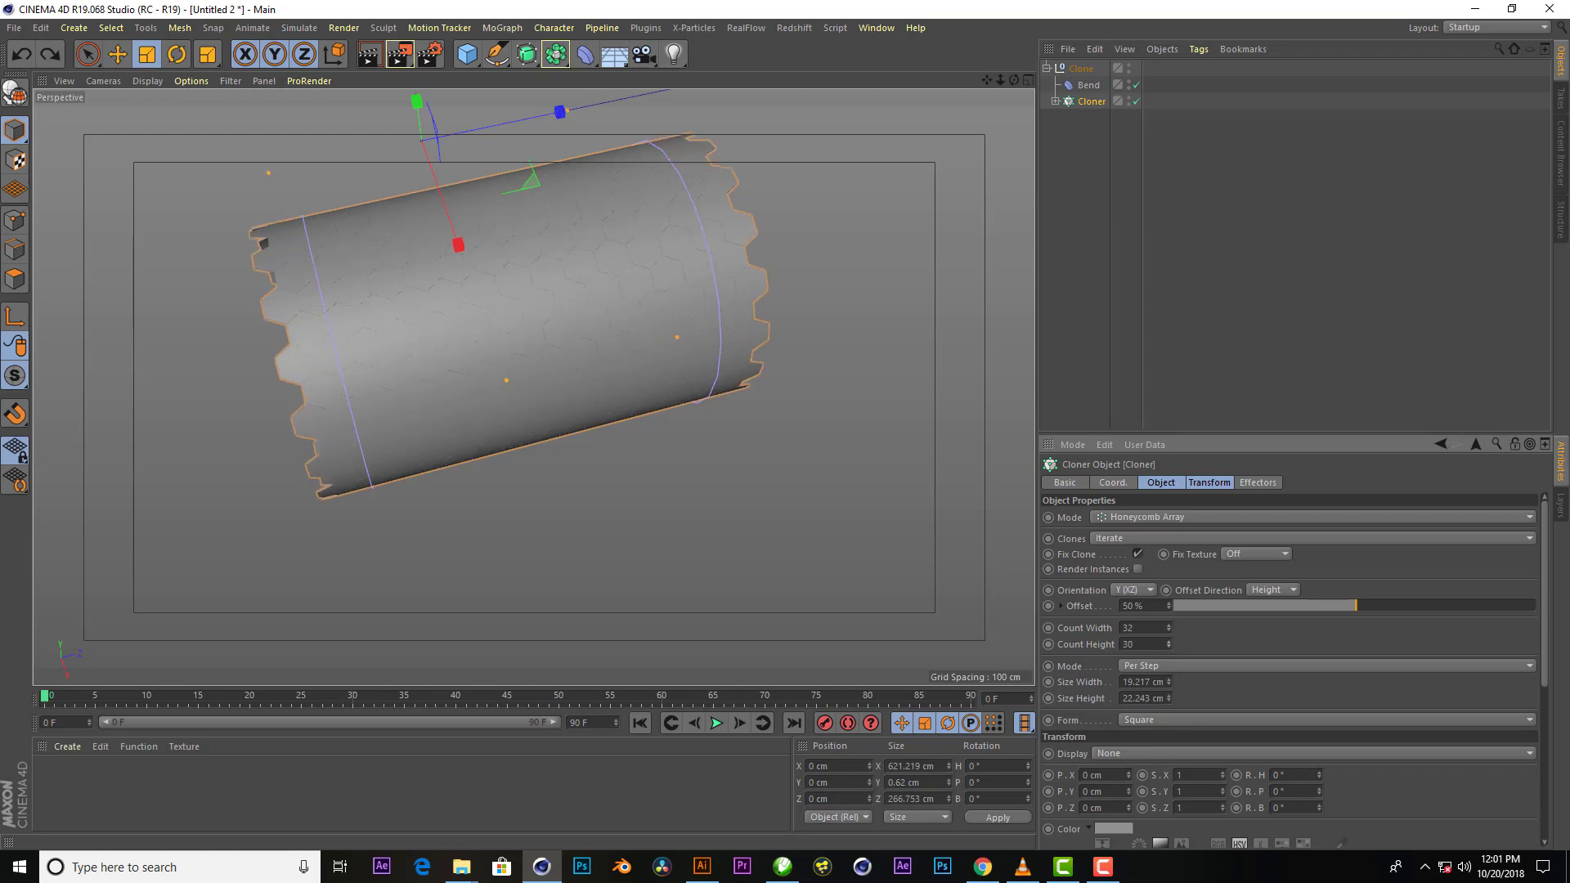
Orbit around the longer tube and collapse the Clone group
alt+drag(690, 357, 733, 213)
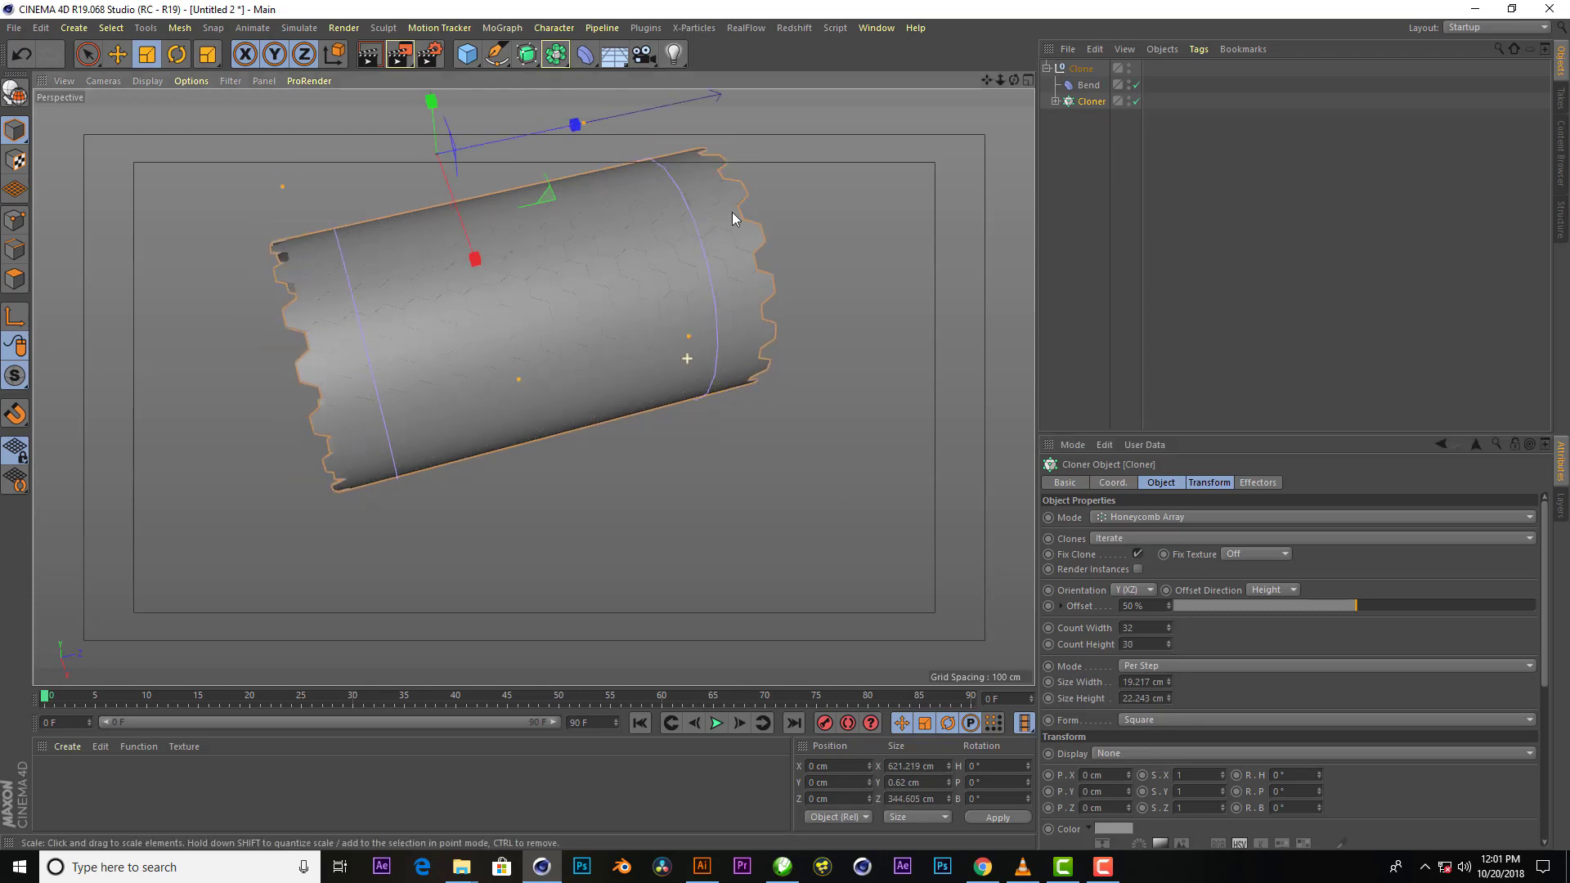
mouse_move(1014, 81)
mouse_down()
mouse_move(533, 387)
mouse_move(1081, 230)
mouse_up()
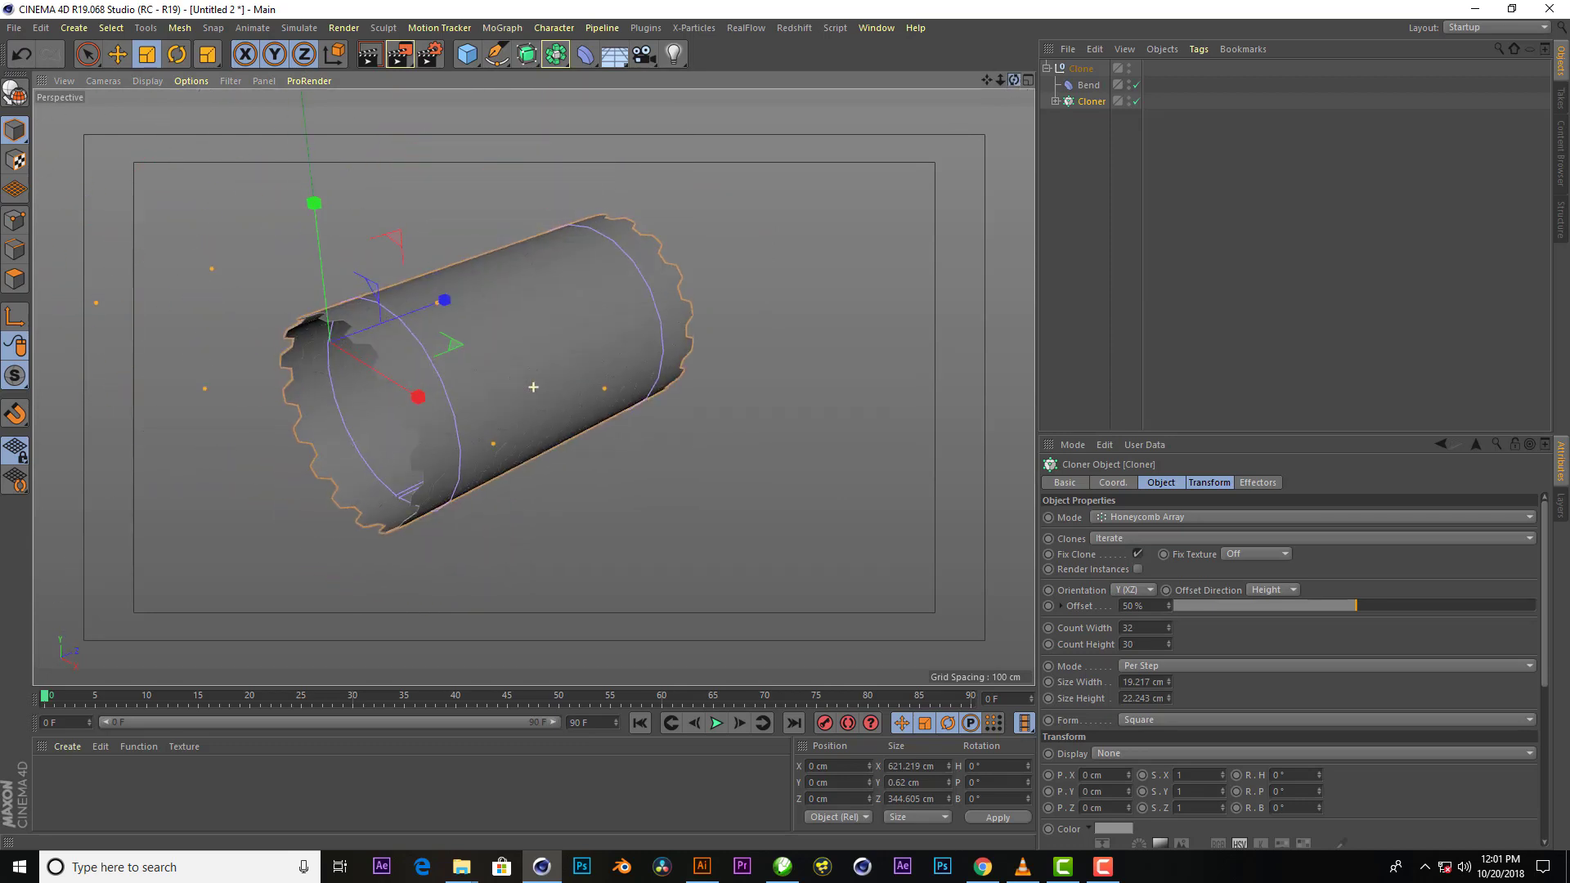
key(e)
click(1081, 68)
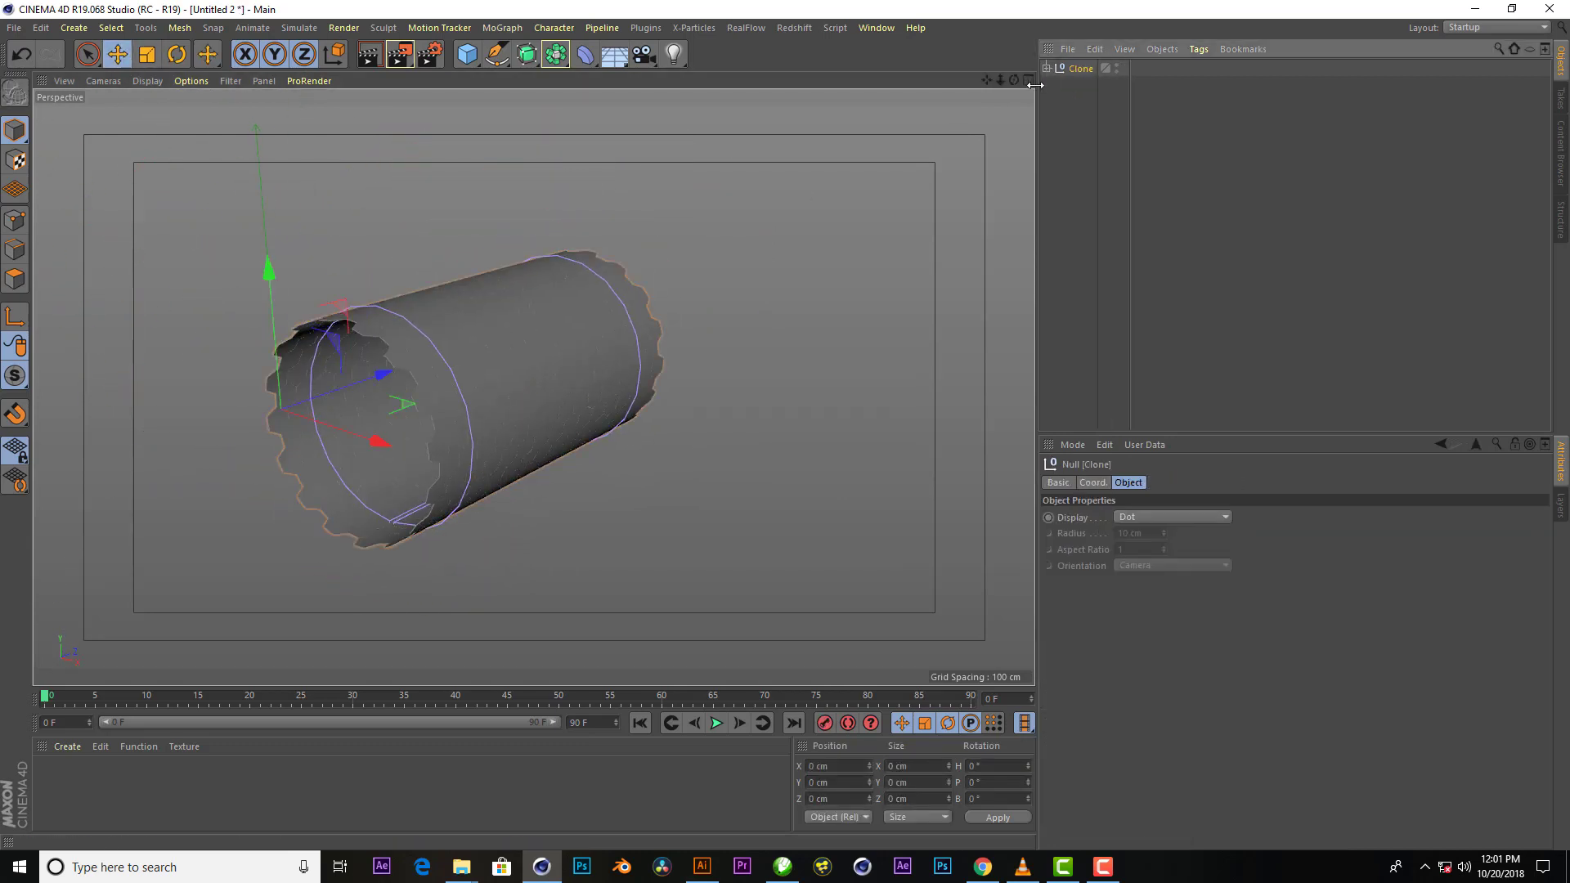
Move the Clone null's axis to the tube's circle centre using the four-view layout
middle_click(855, 247)
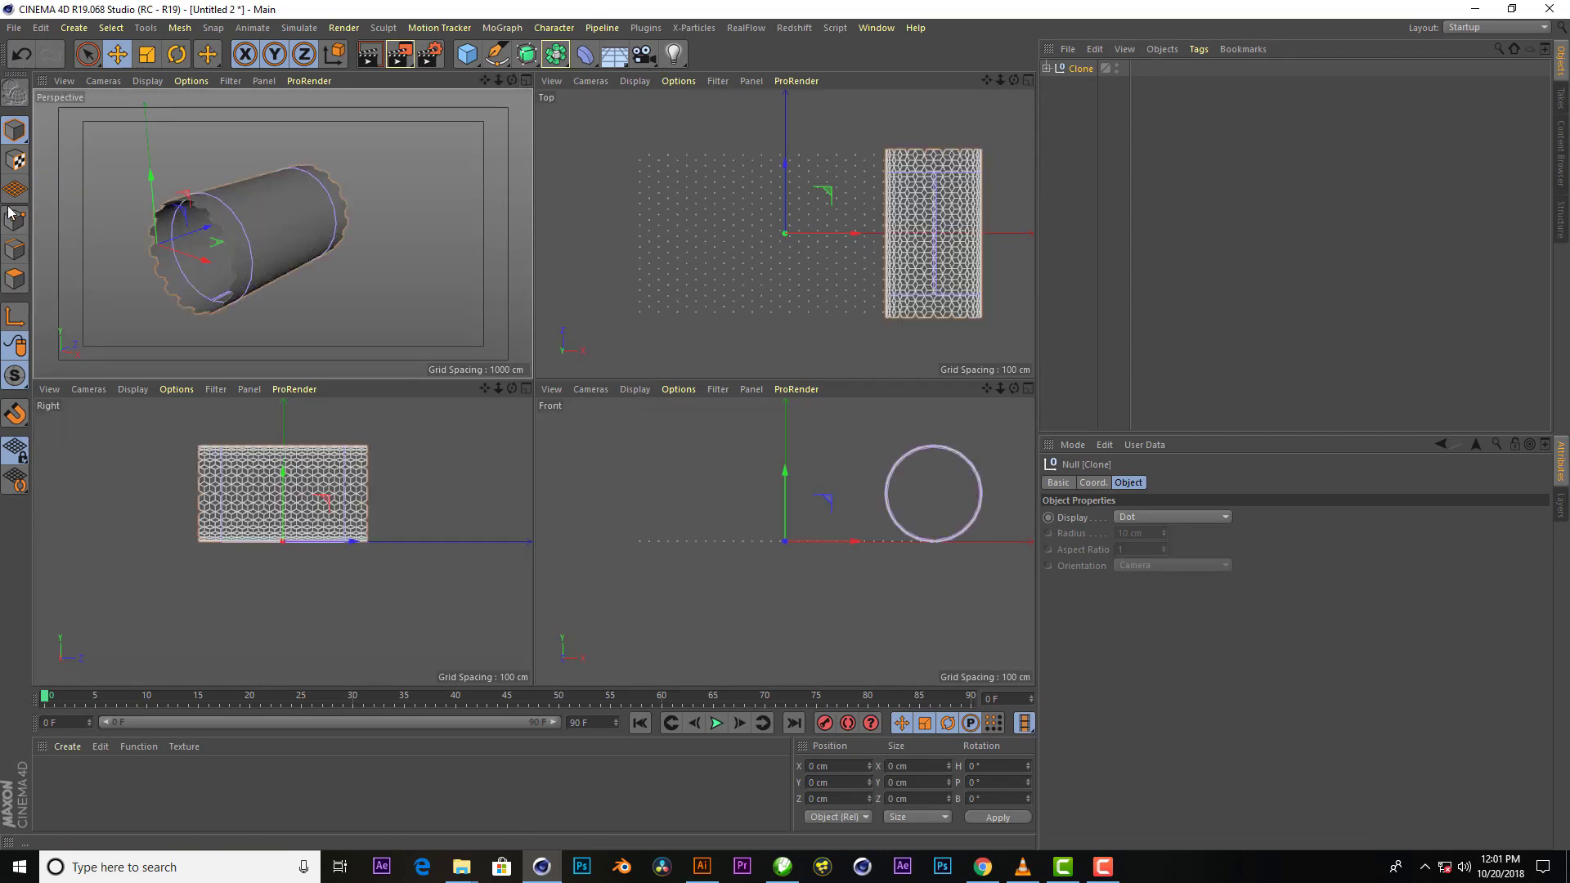
drag(852, 541, 1002, 541)
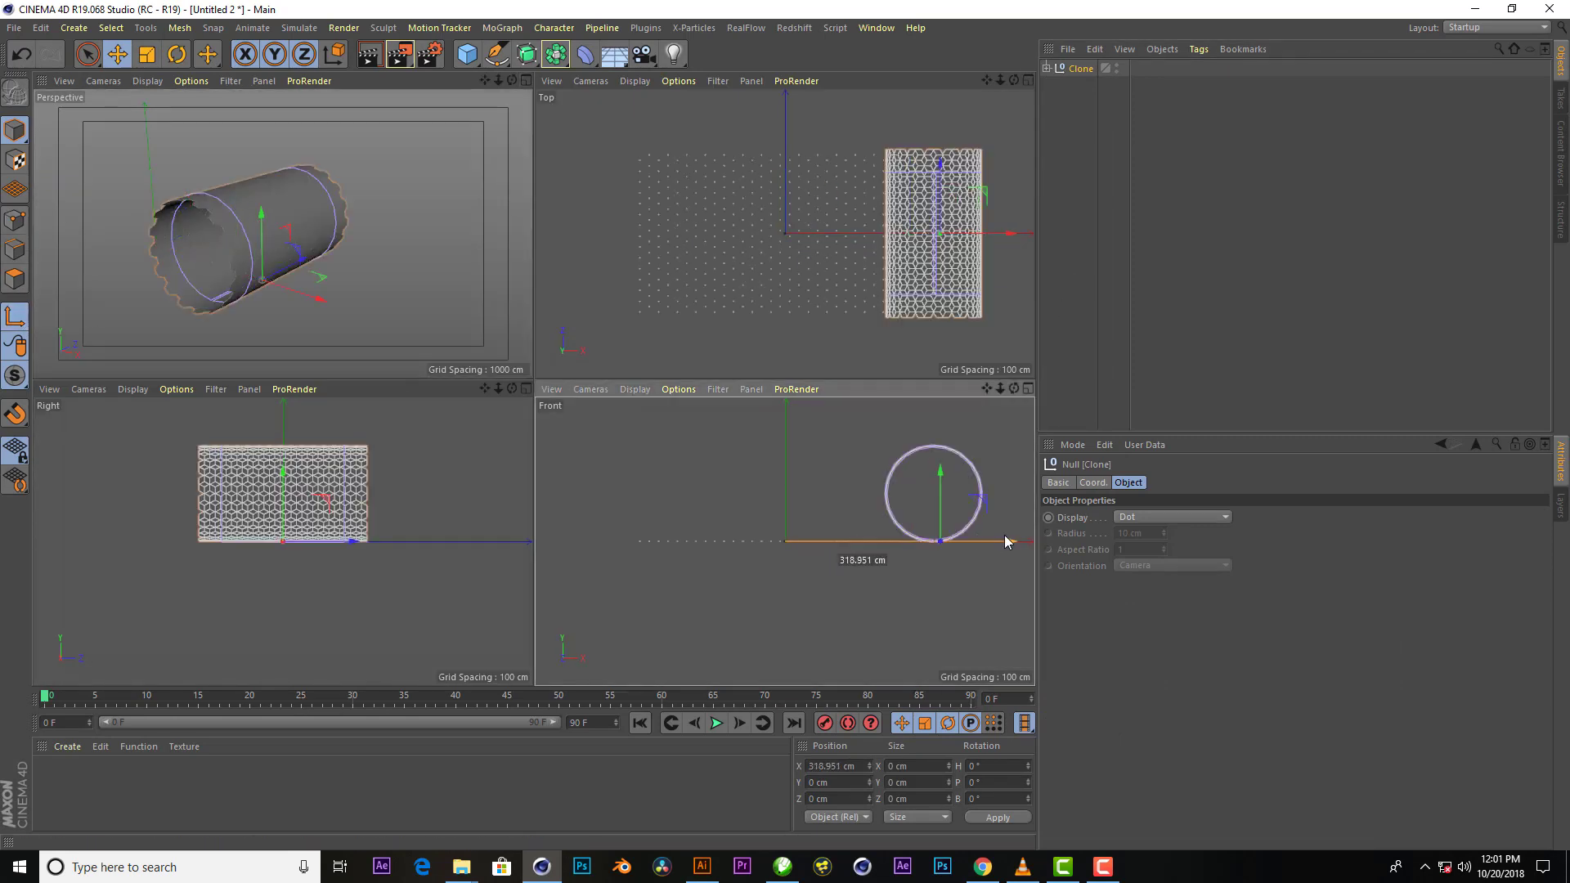
mouse_move(937, 479)
mouse_down()
mouse_move(930, 420)
mouse_move(950, 433)
mouse_up()
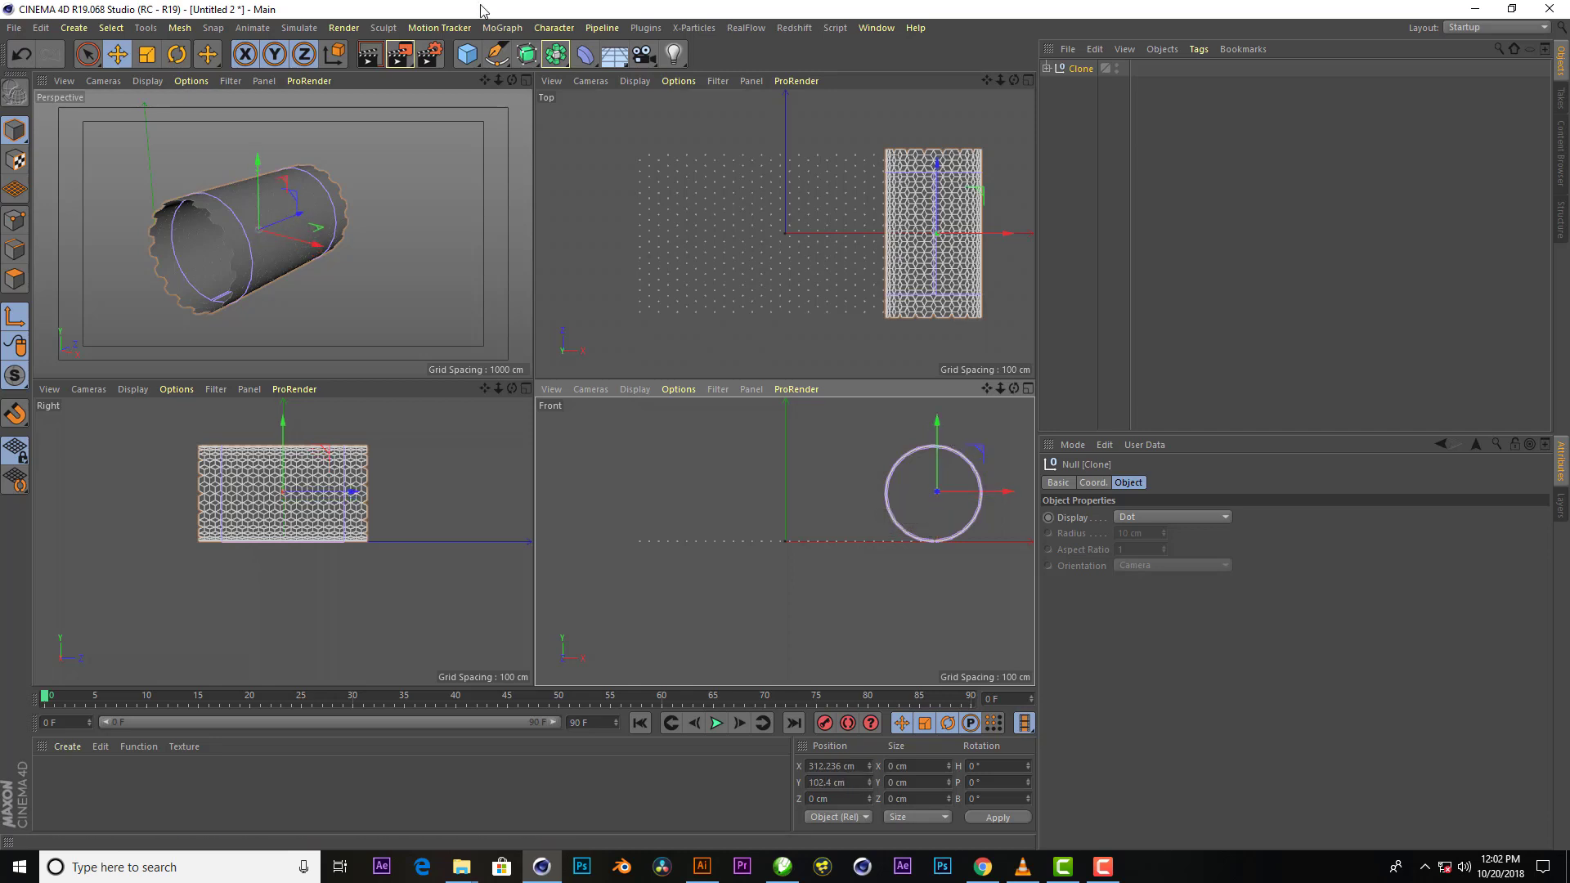
key(F1)
Set the Clone null's rotation to 90° pitch so the cylinder stands upright
click(1092, 482)
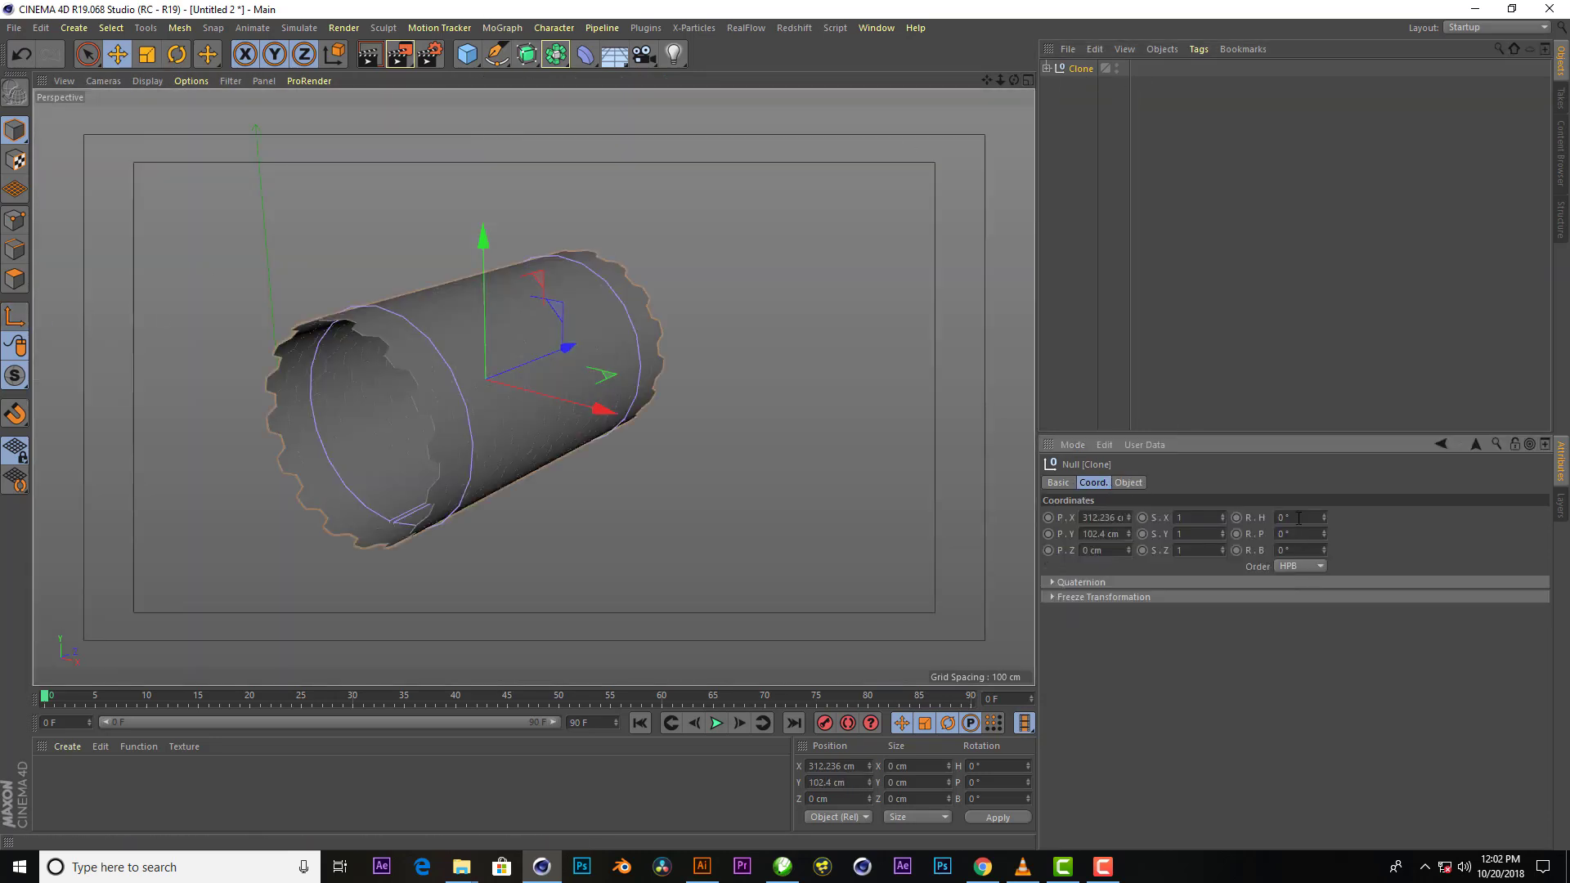
text(9)
key(Return)
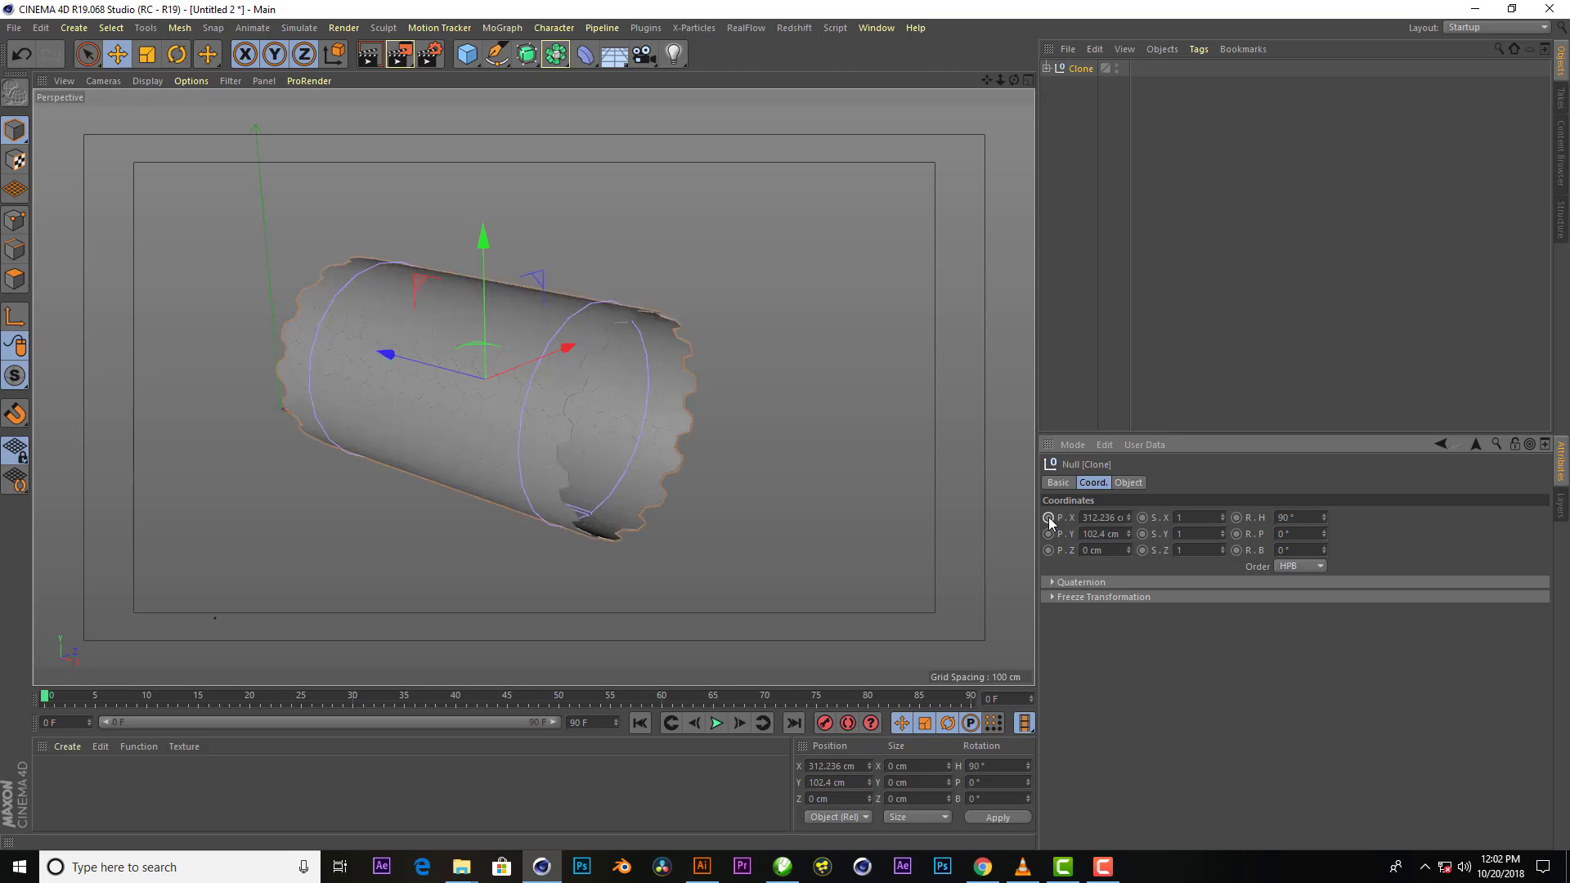
text(0)
key(Return)
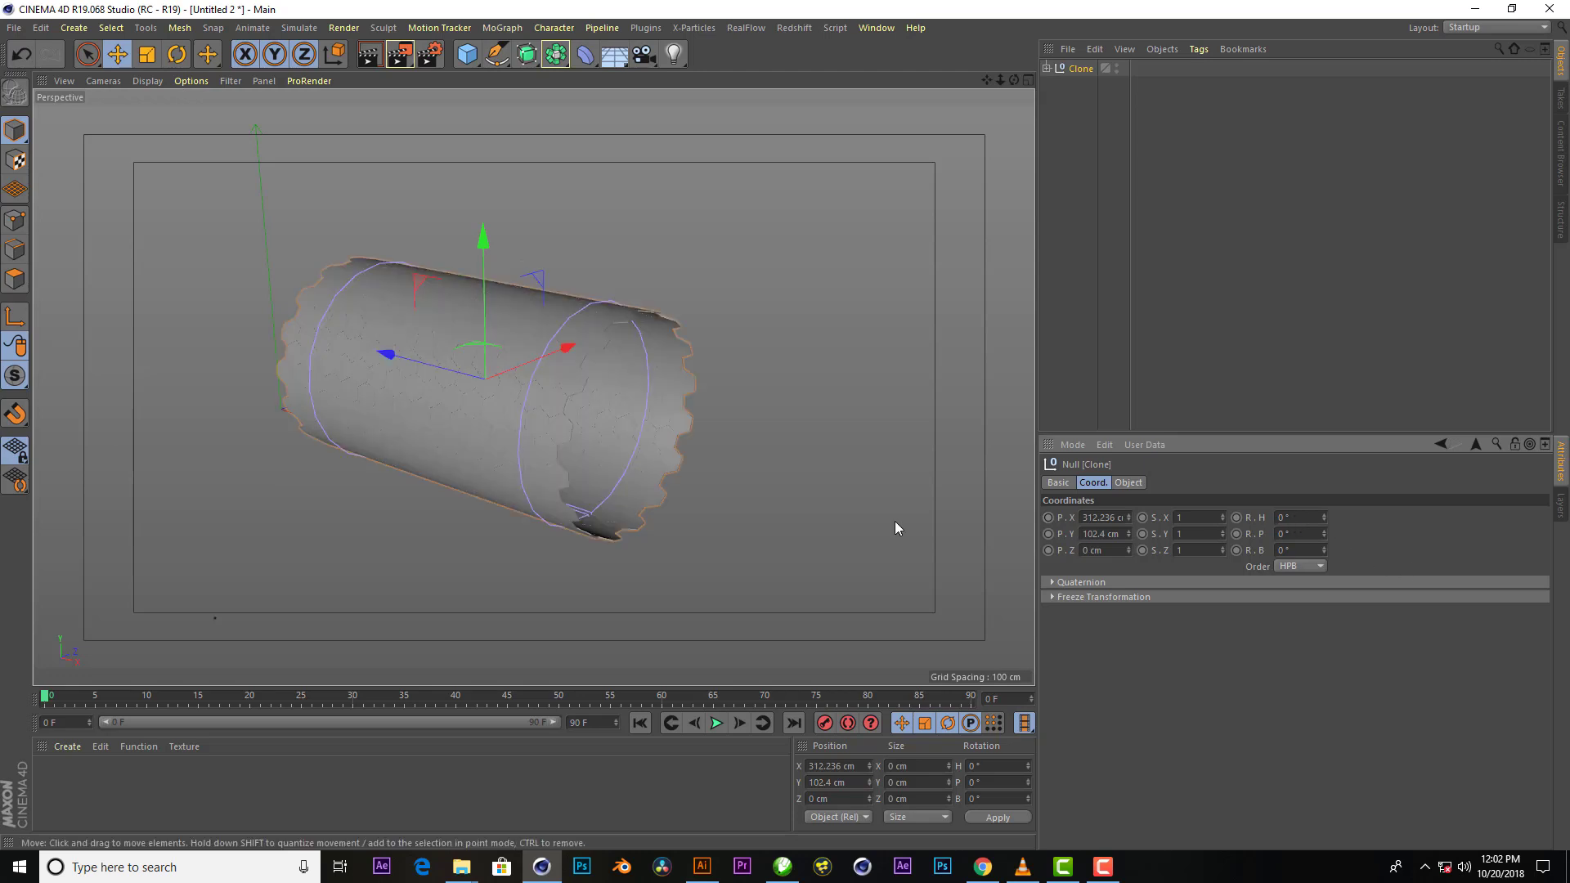
mouse_move(1324, 533)
mouse_down()
mouse_move(1374, 533)
mouse_move(1289, 547)
mouse_up()
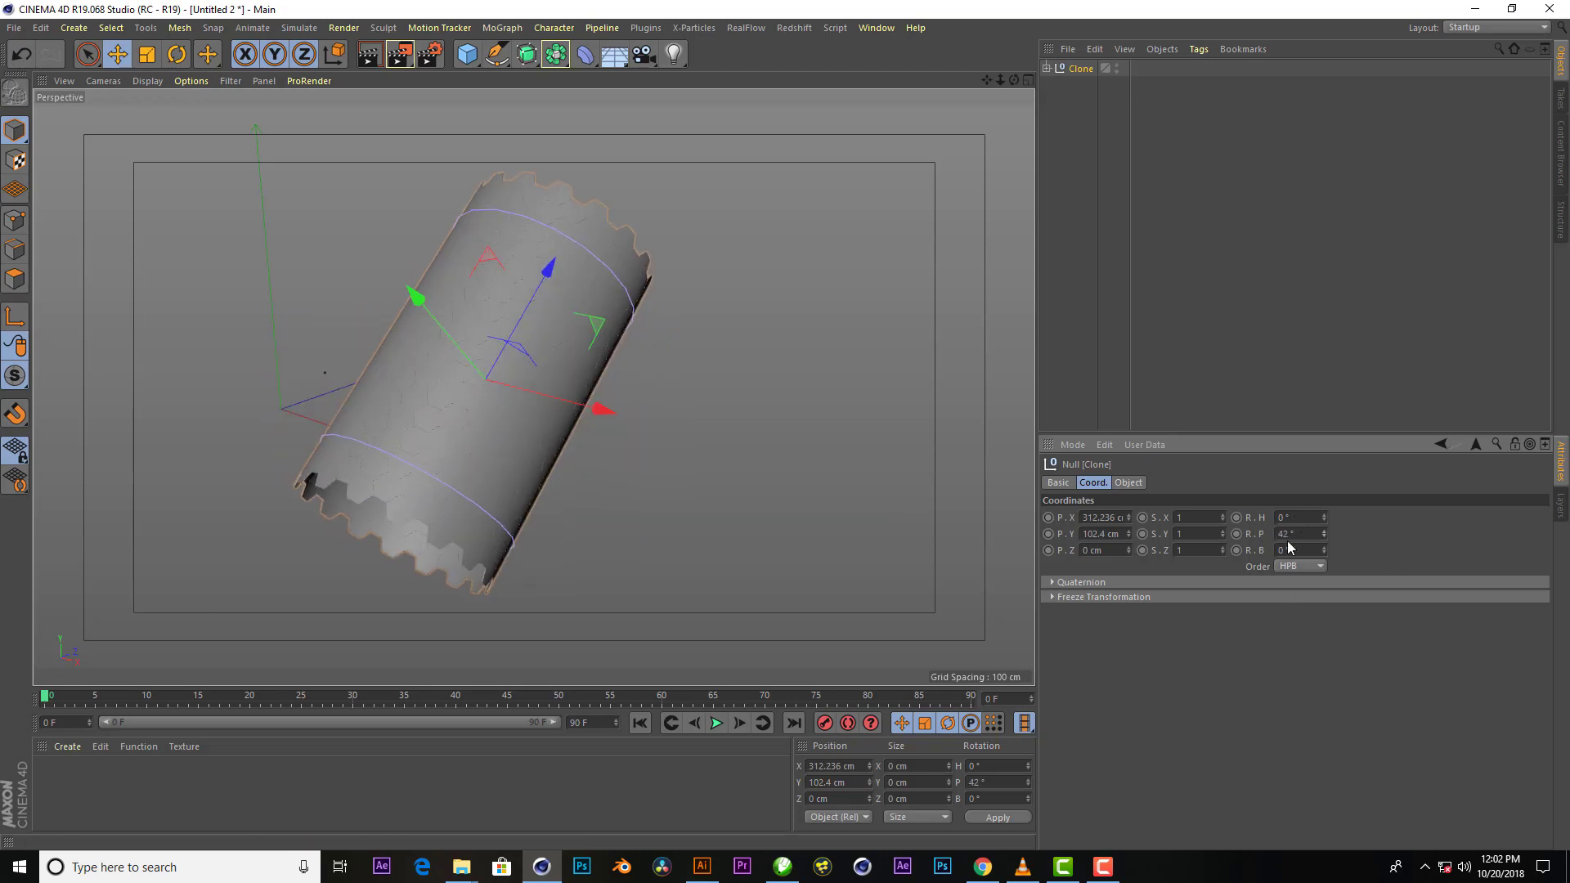
text(0)
key(Return)
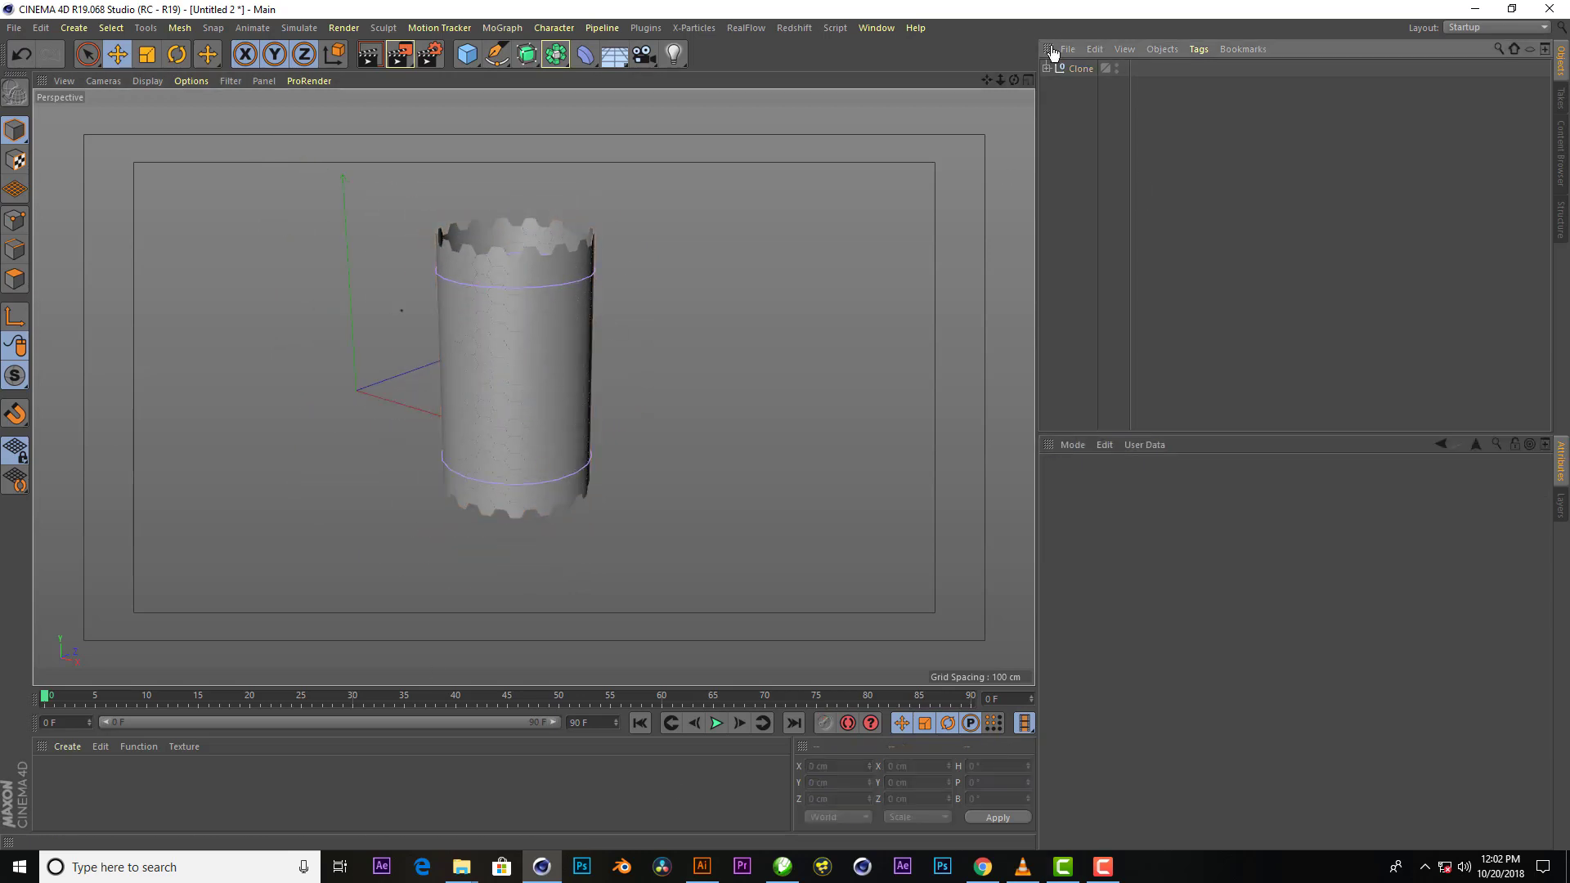
Zero the Clone null's X and Y position to place it at the origin
click(1100, 516)
text(0)
key(Tab)
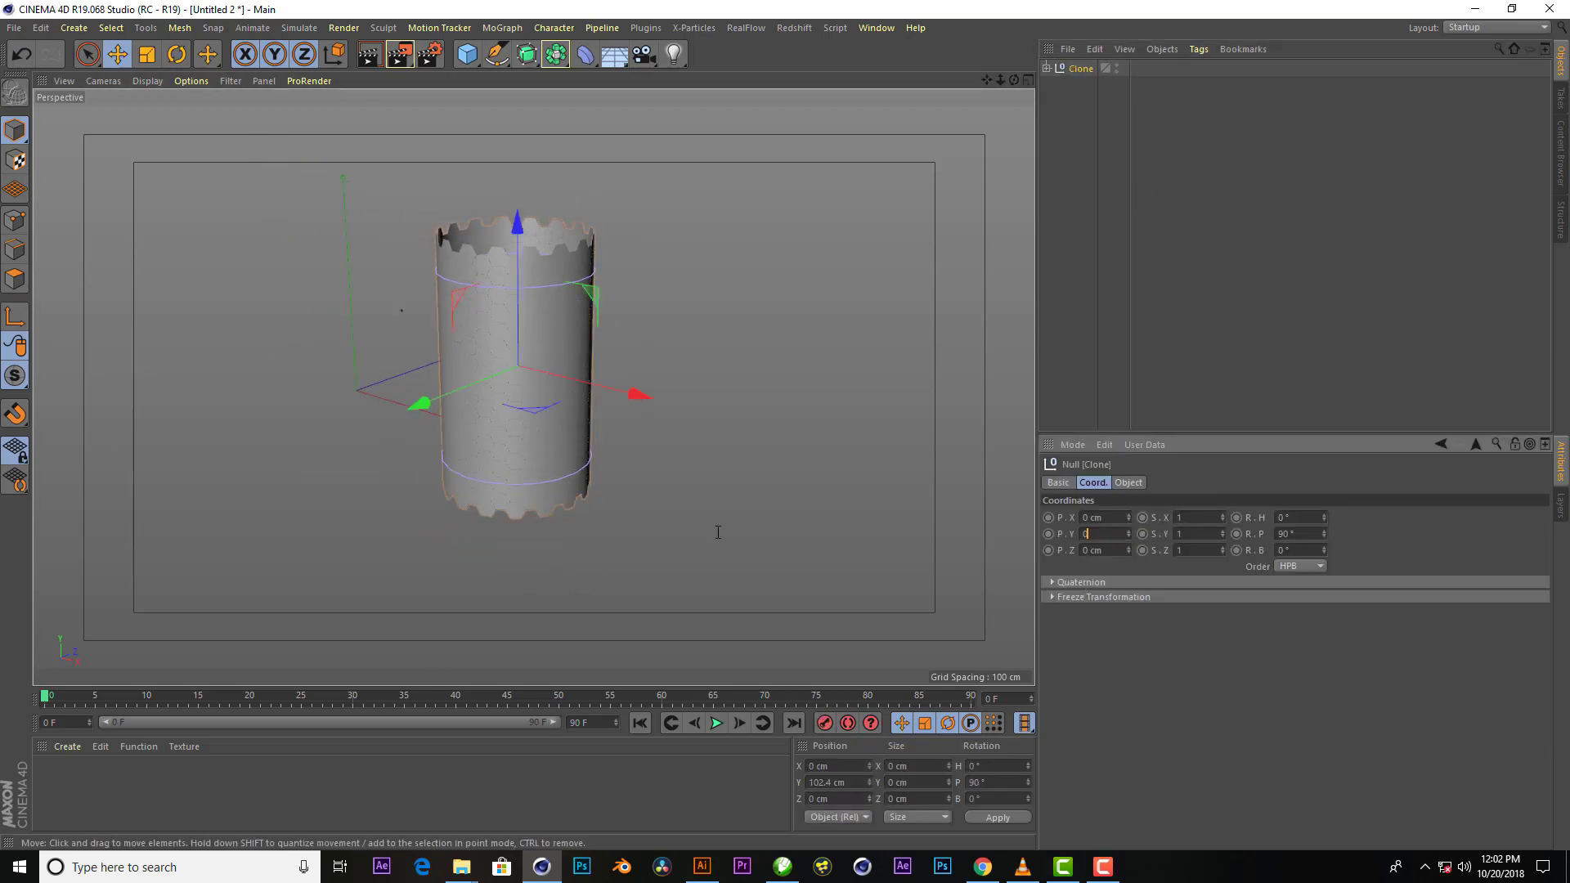
text(0)
key(Return)
alt+drag(727, 518, 303, 361)
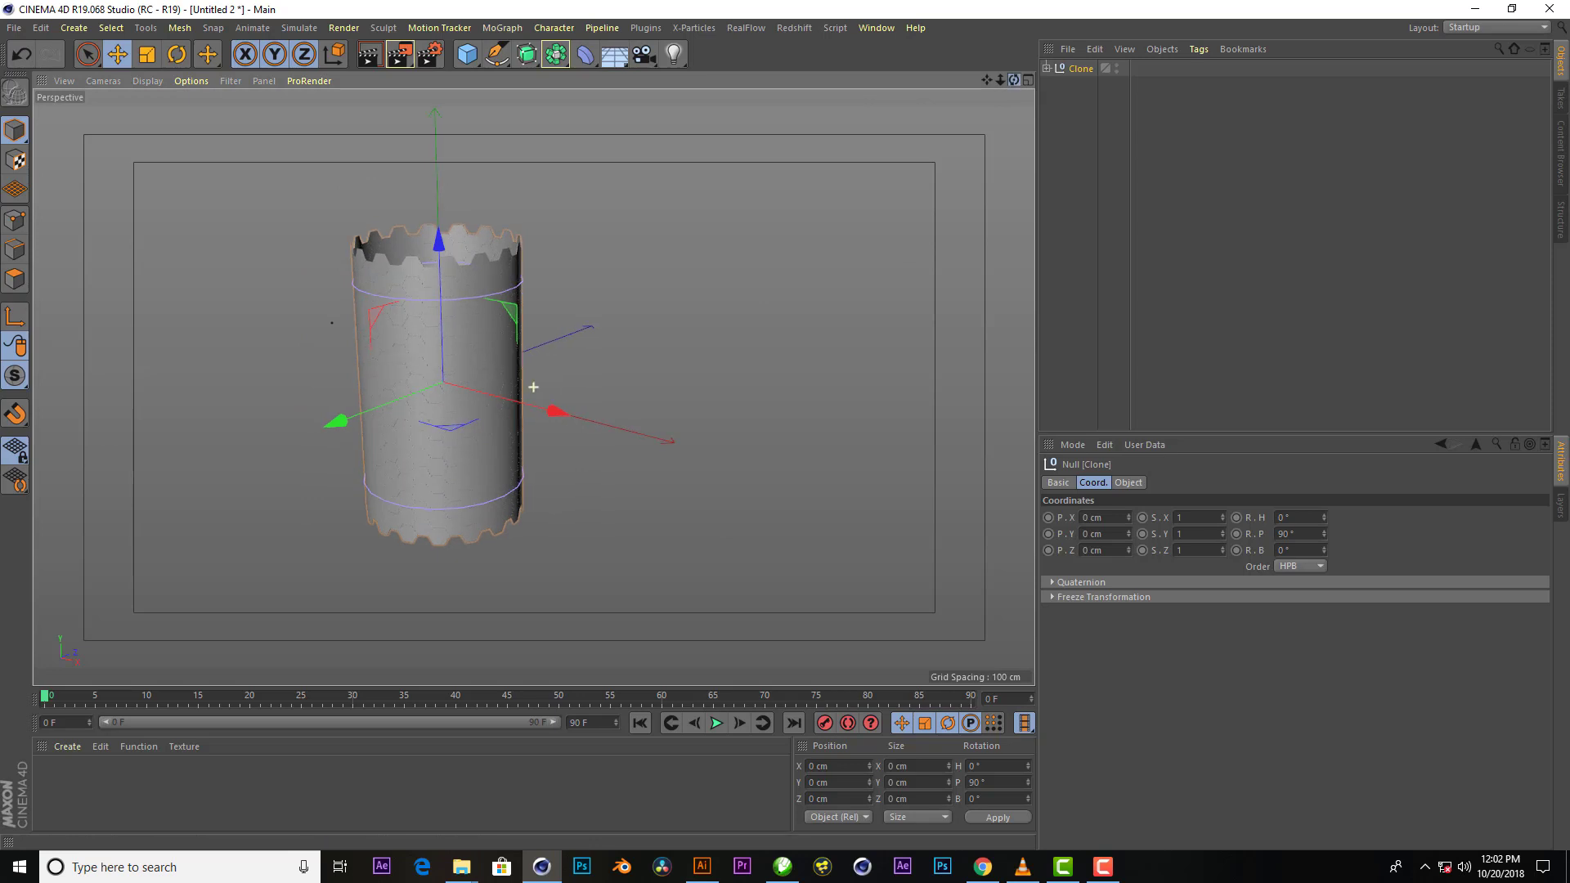
mouse_move(1014, 80)
mouse_down()
mouse_move(533, 386)
mouse_move(1004, 117)
mouse_move(534, 386)
mouse_move(923, 160)
mouse_up()
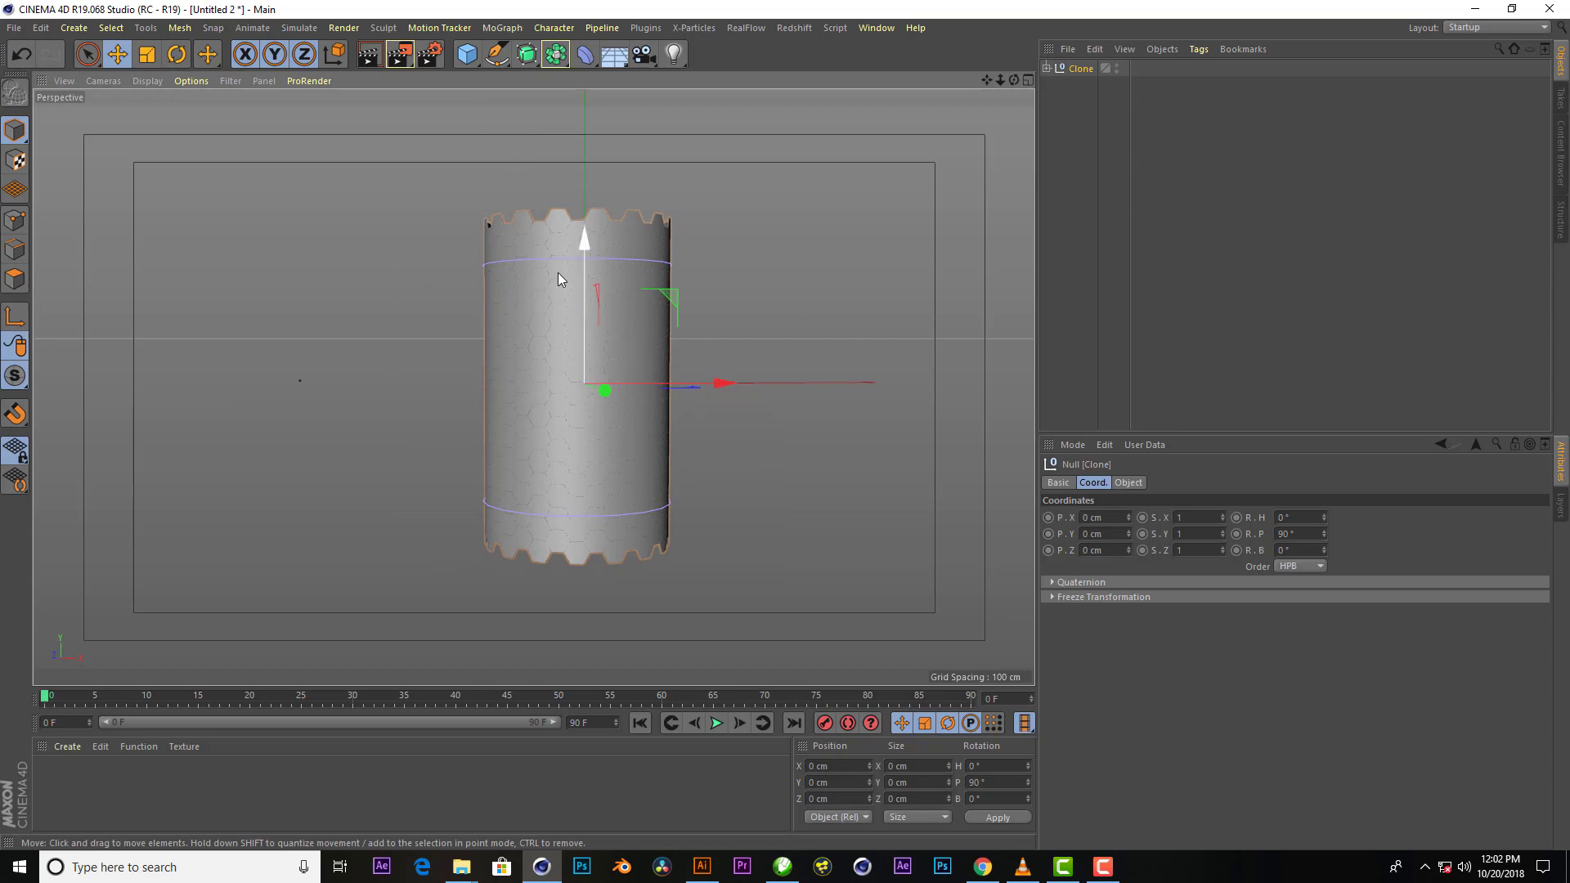
scroll(583, 233, up, 1)
scroll(584, 233, up, 3)
scroll(592, 213, up, 3)
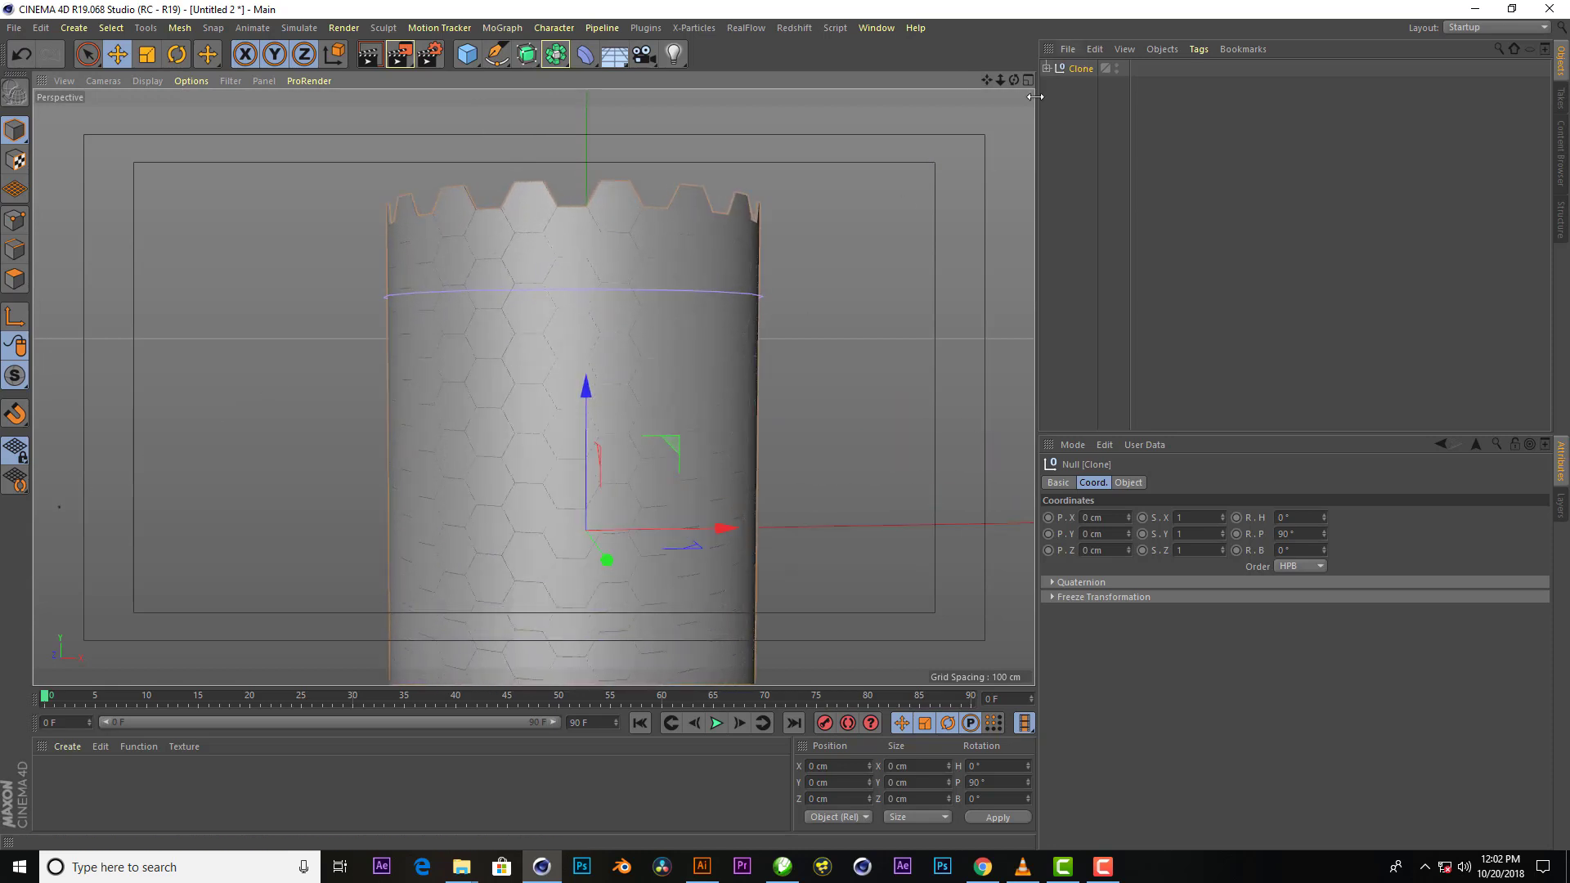
drag(1014, 81, 965, 131)
alt+drag(533, 386, 533, 387)
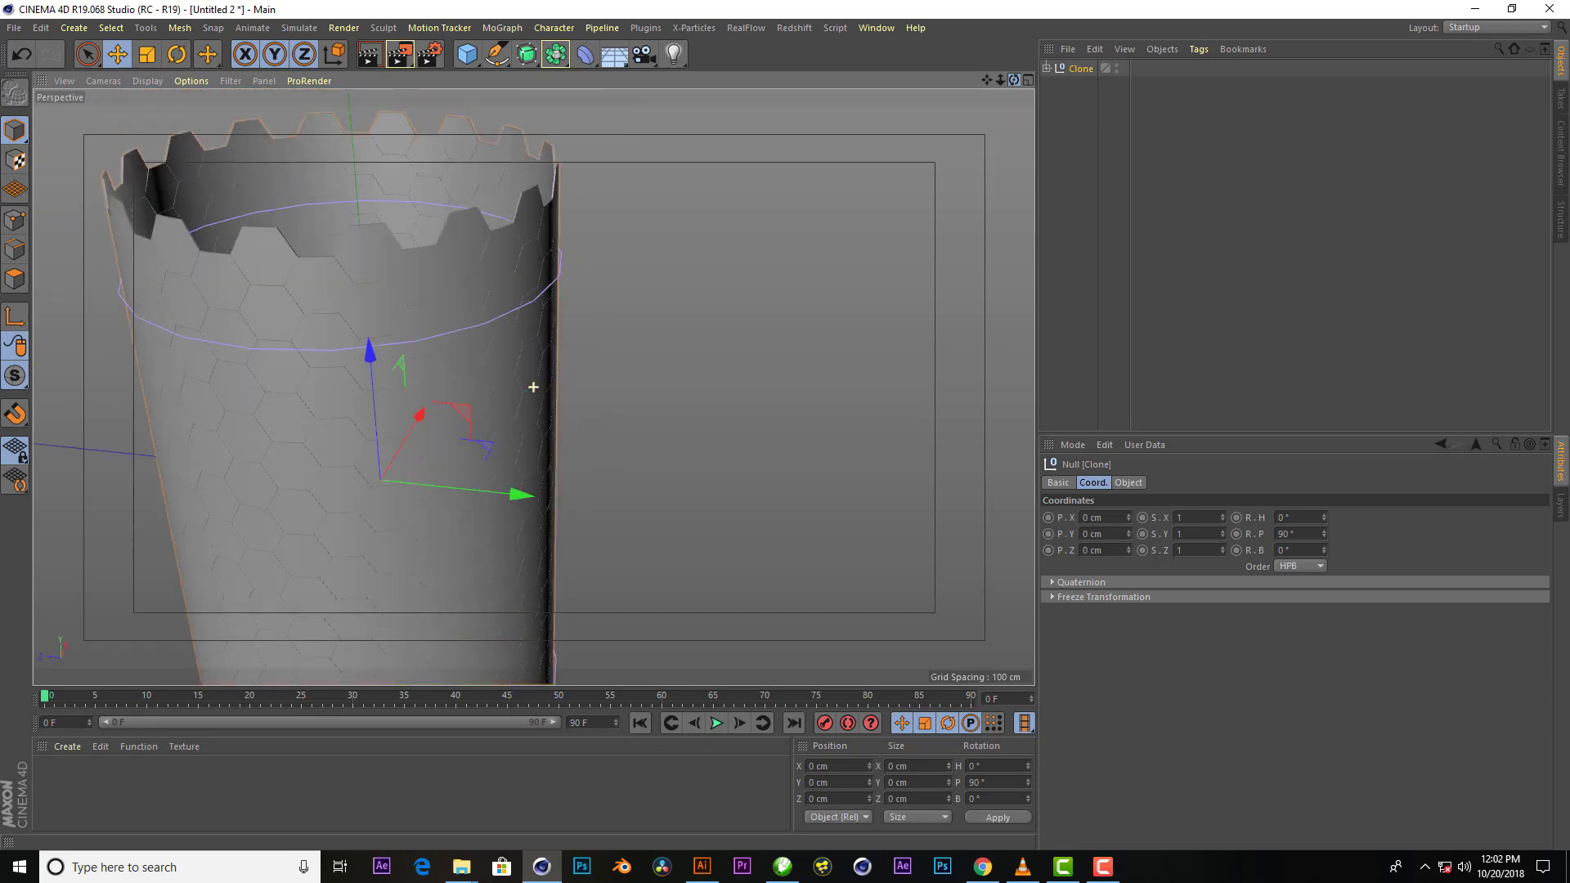
mouse_move(533, 387)
alt+mouse_down()
mouse_move(822, 136)
mouse_move(845, 148)
mouse_move(438, 113)
alt+mouse_up()
click(475, 59)
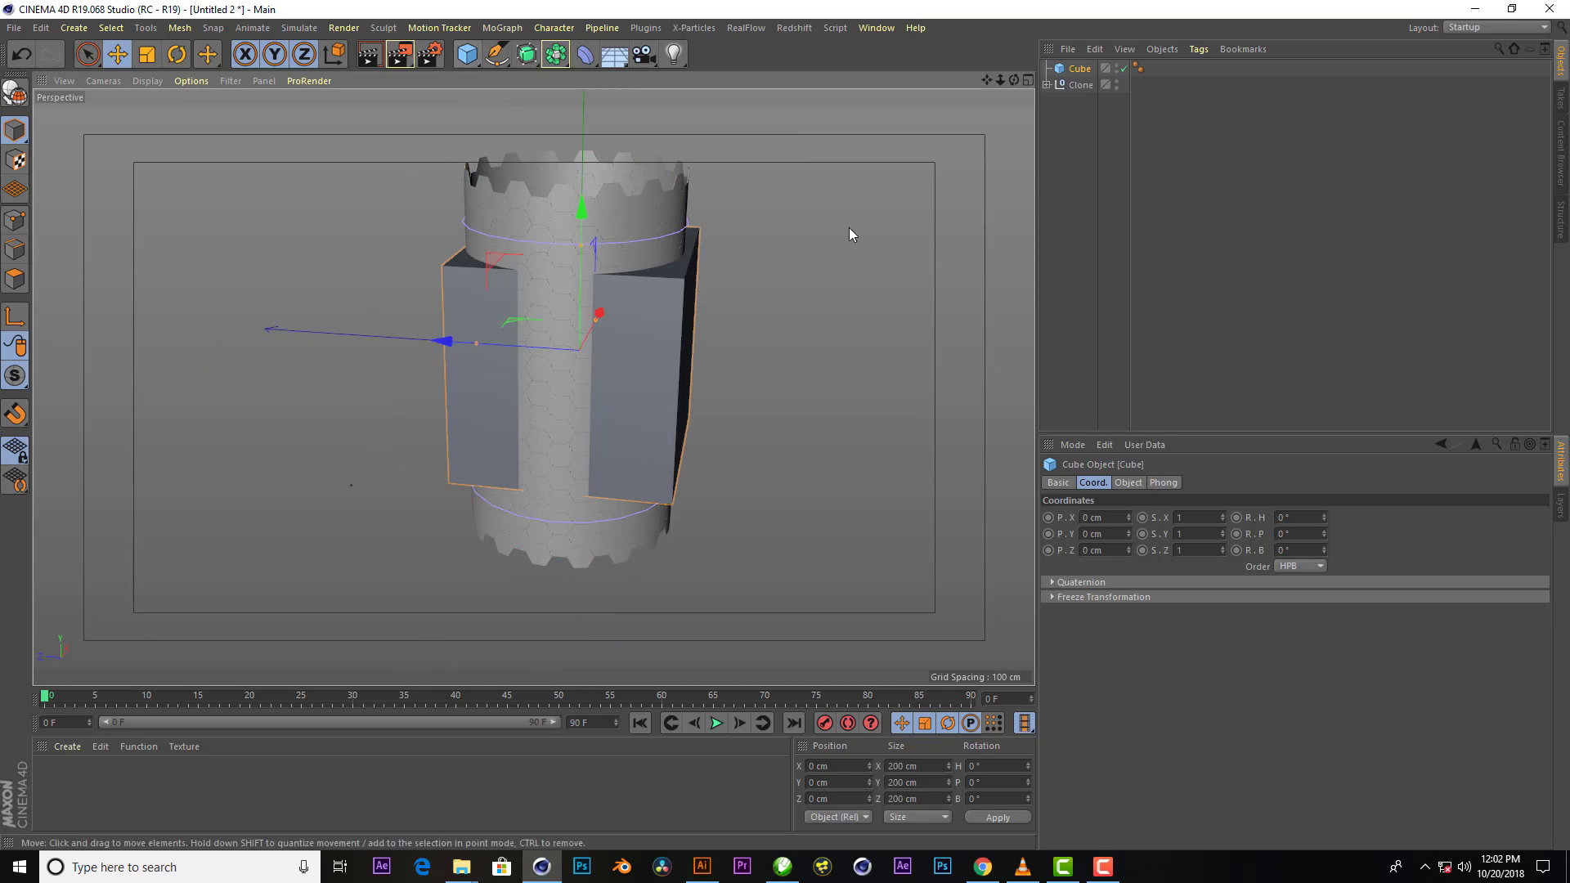
key(Delete)
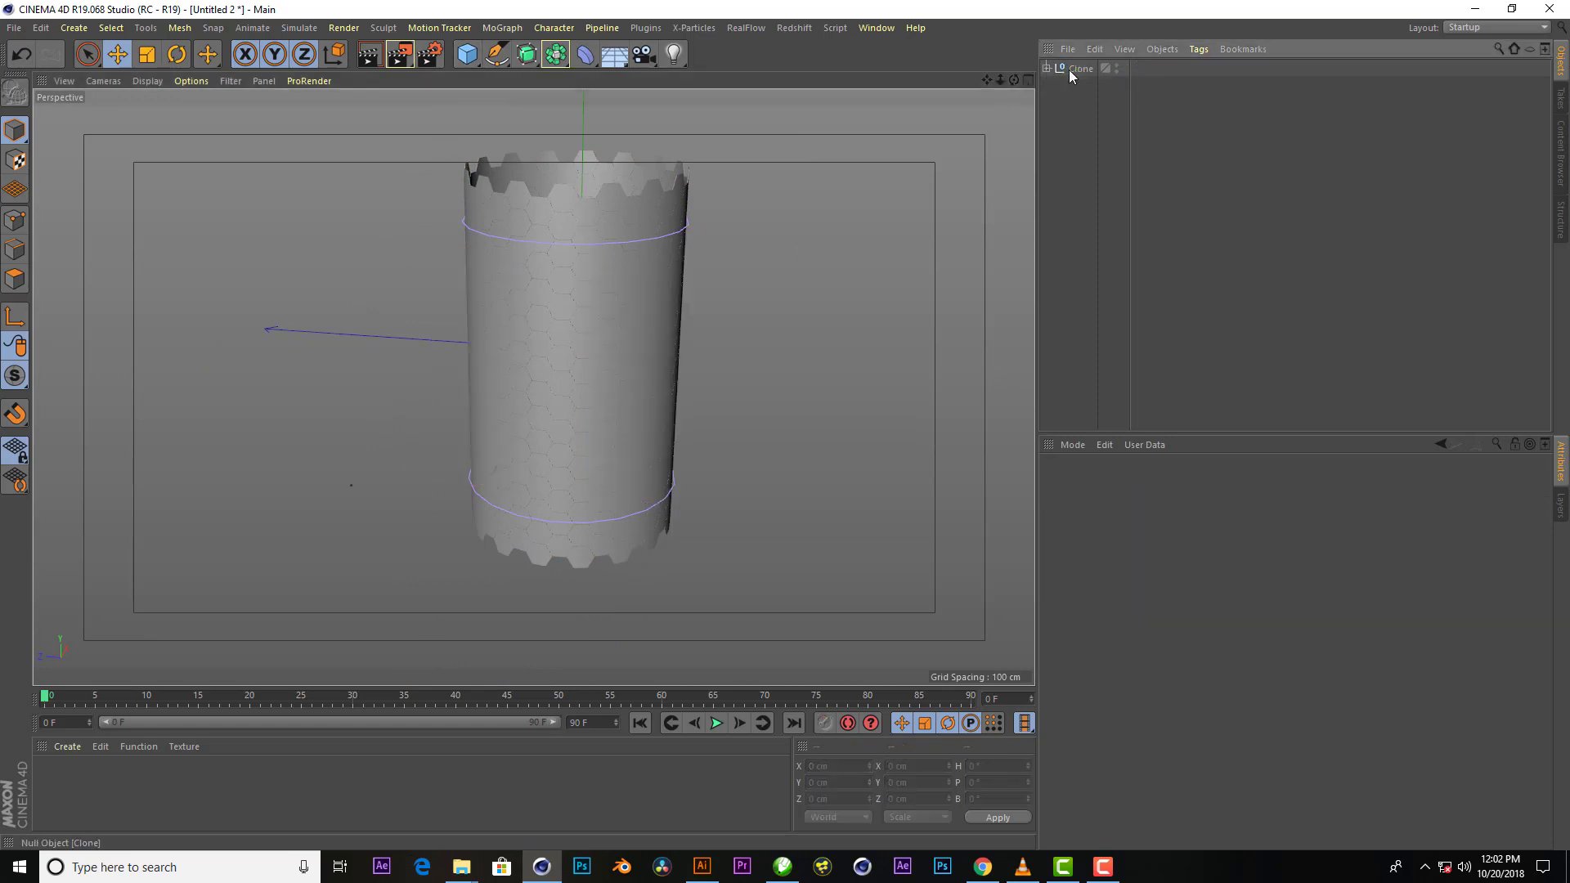
Scale the Cloner down to shrink the tiled cylinder
click(1082, 103)
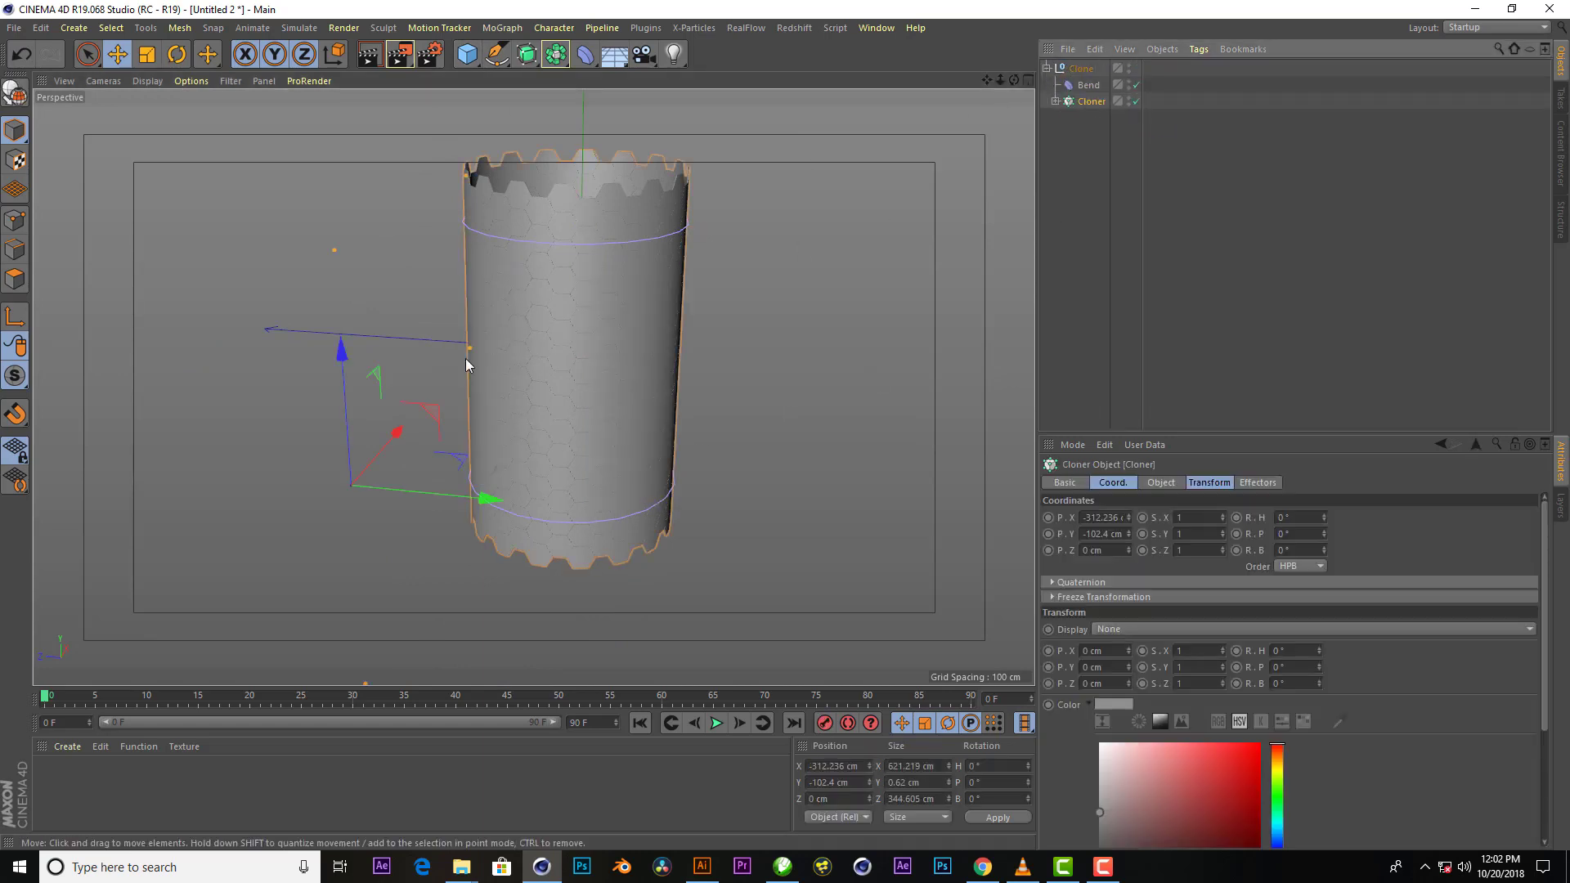
key(t)
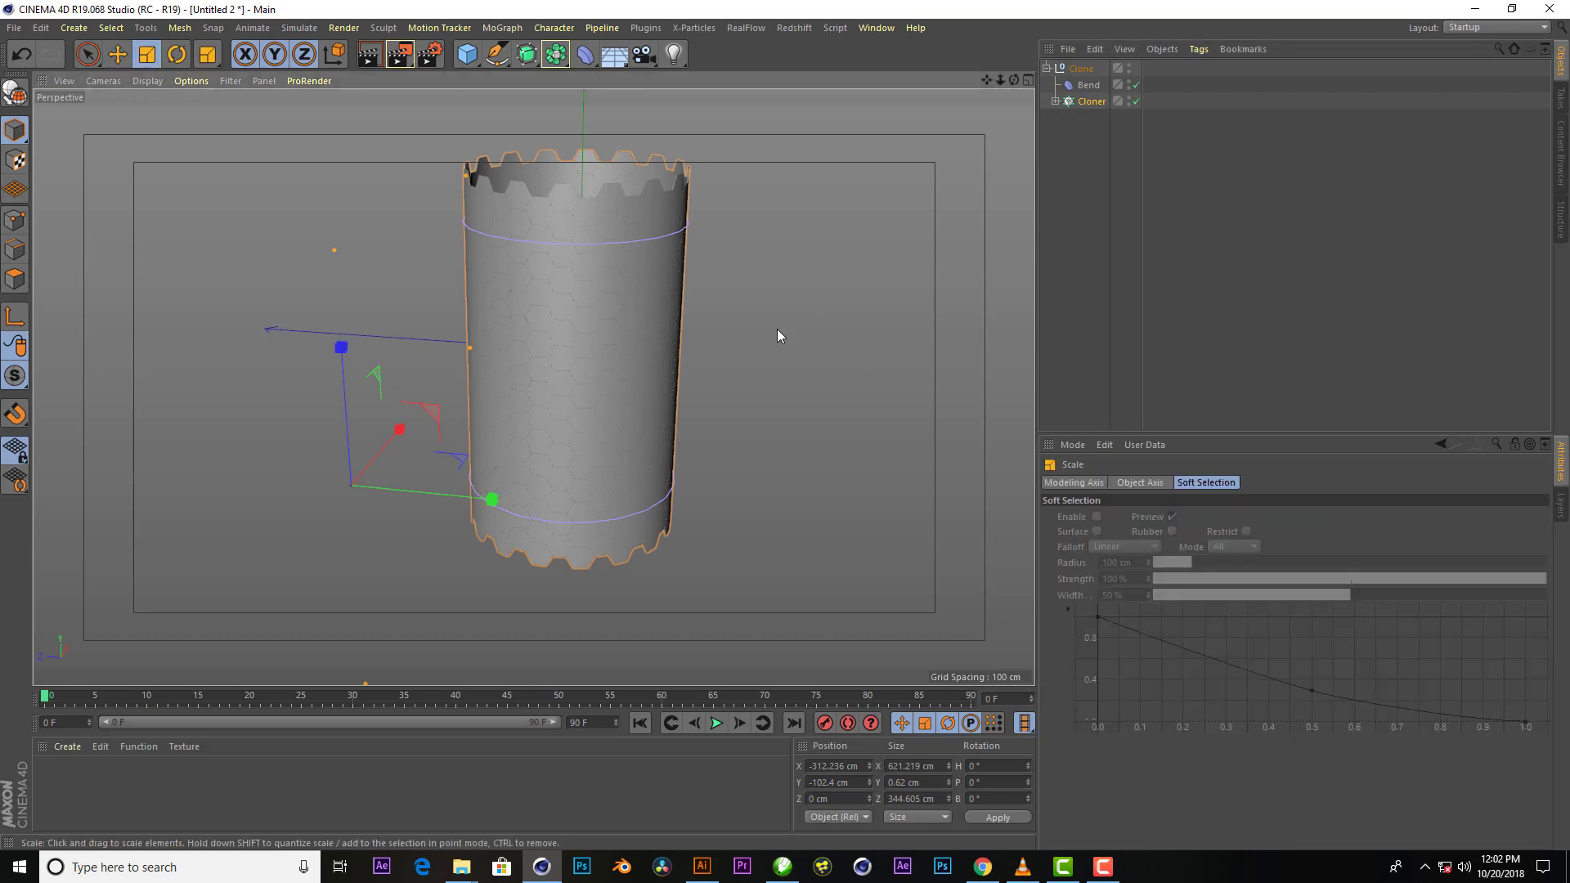
drag(753, 366, 1023, 117)
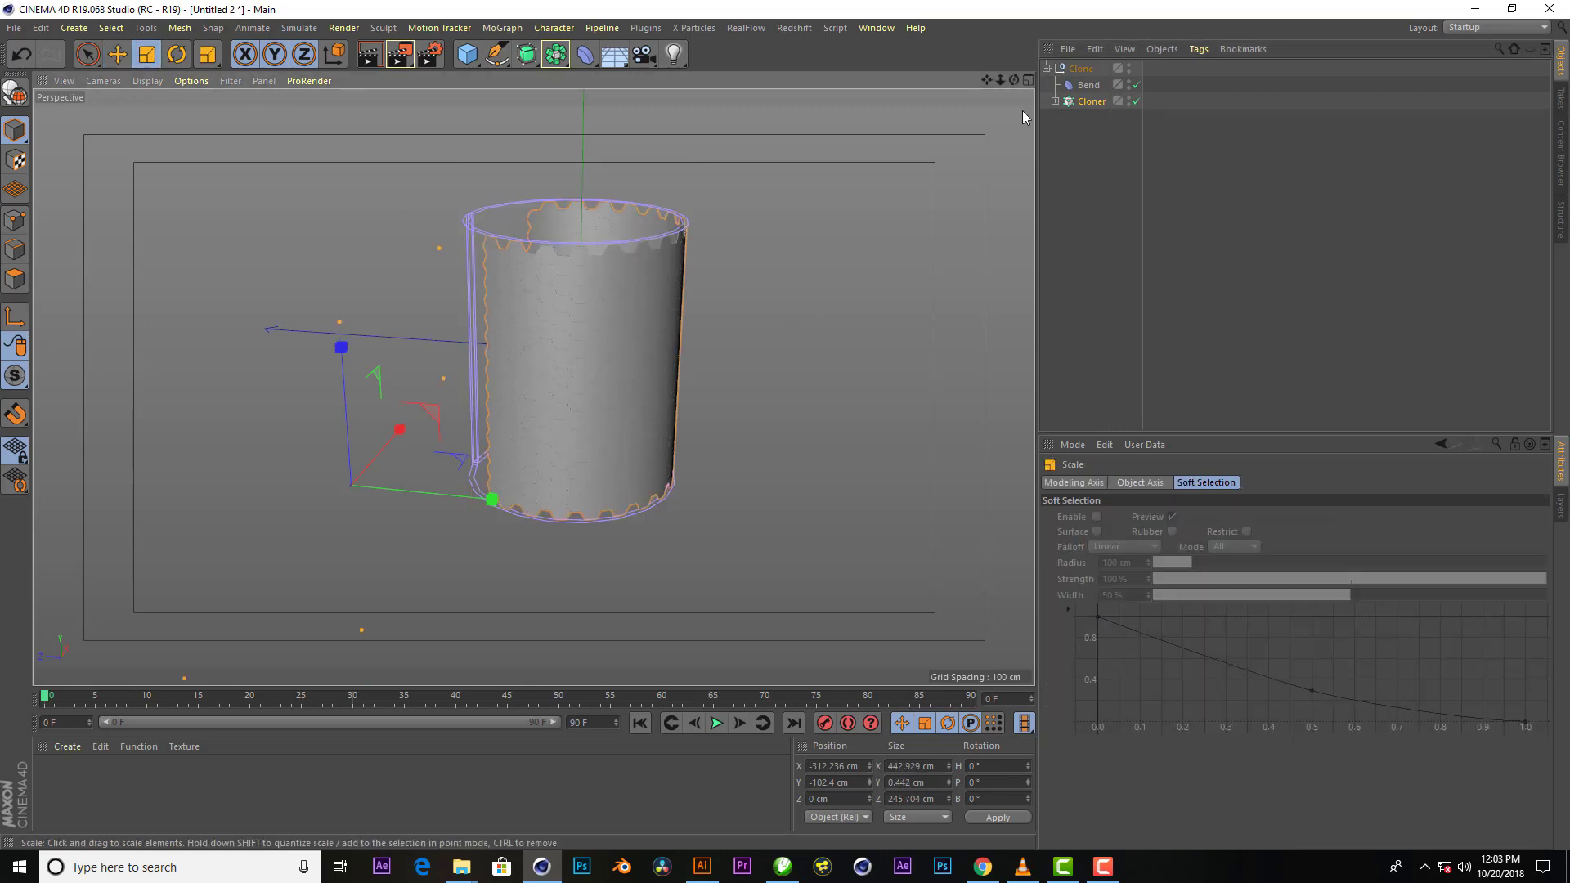
scroll(654, 287, up, 3)
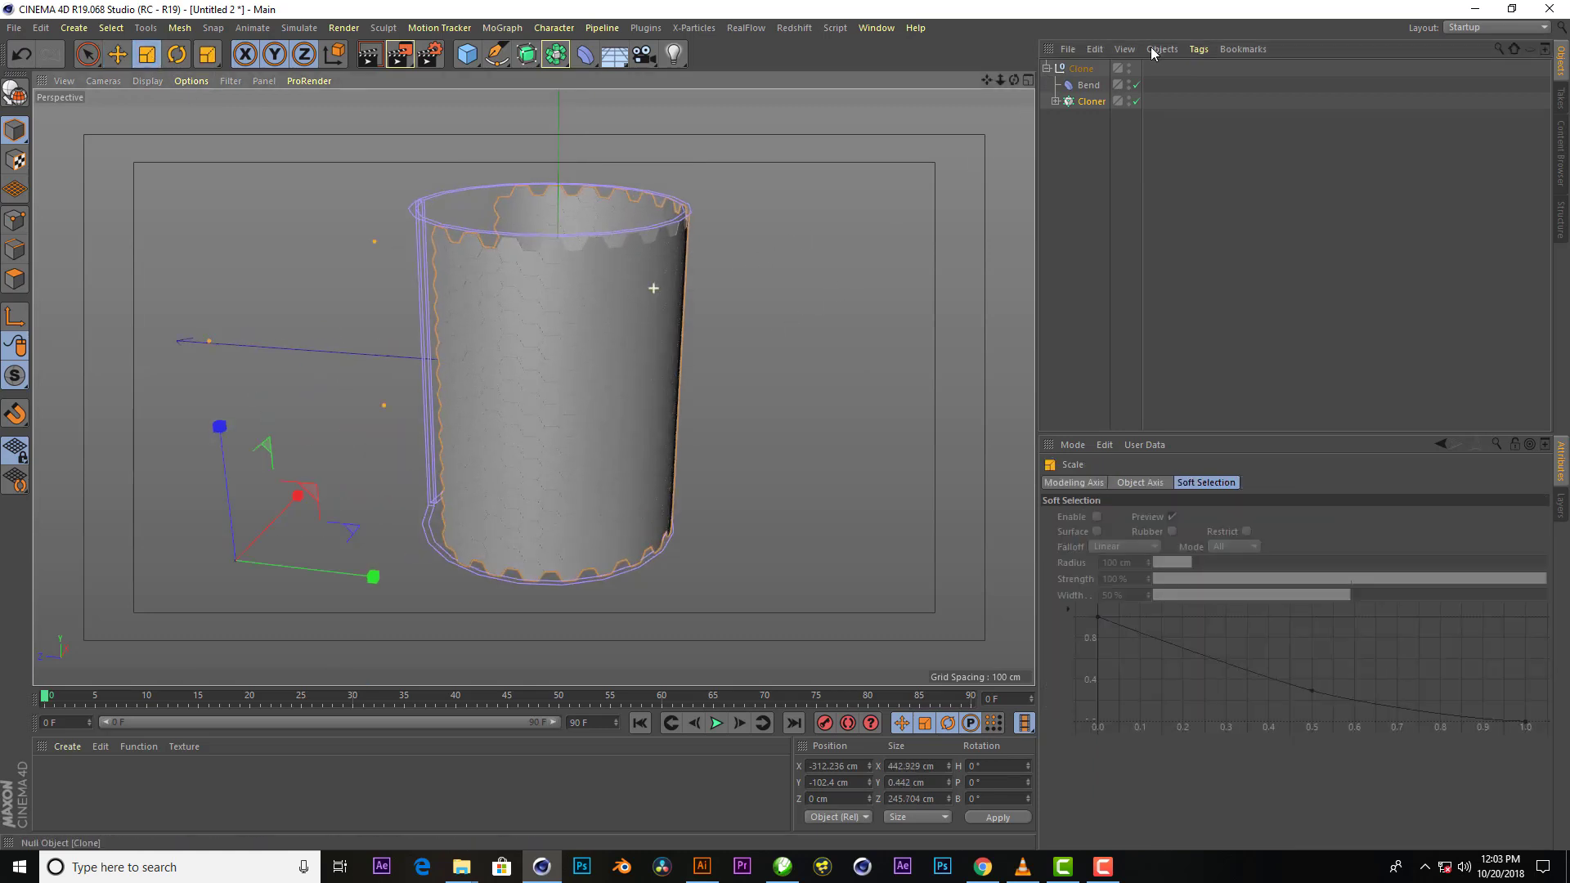
drag(1014, 80, 1067, 102)
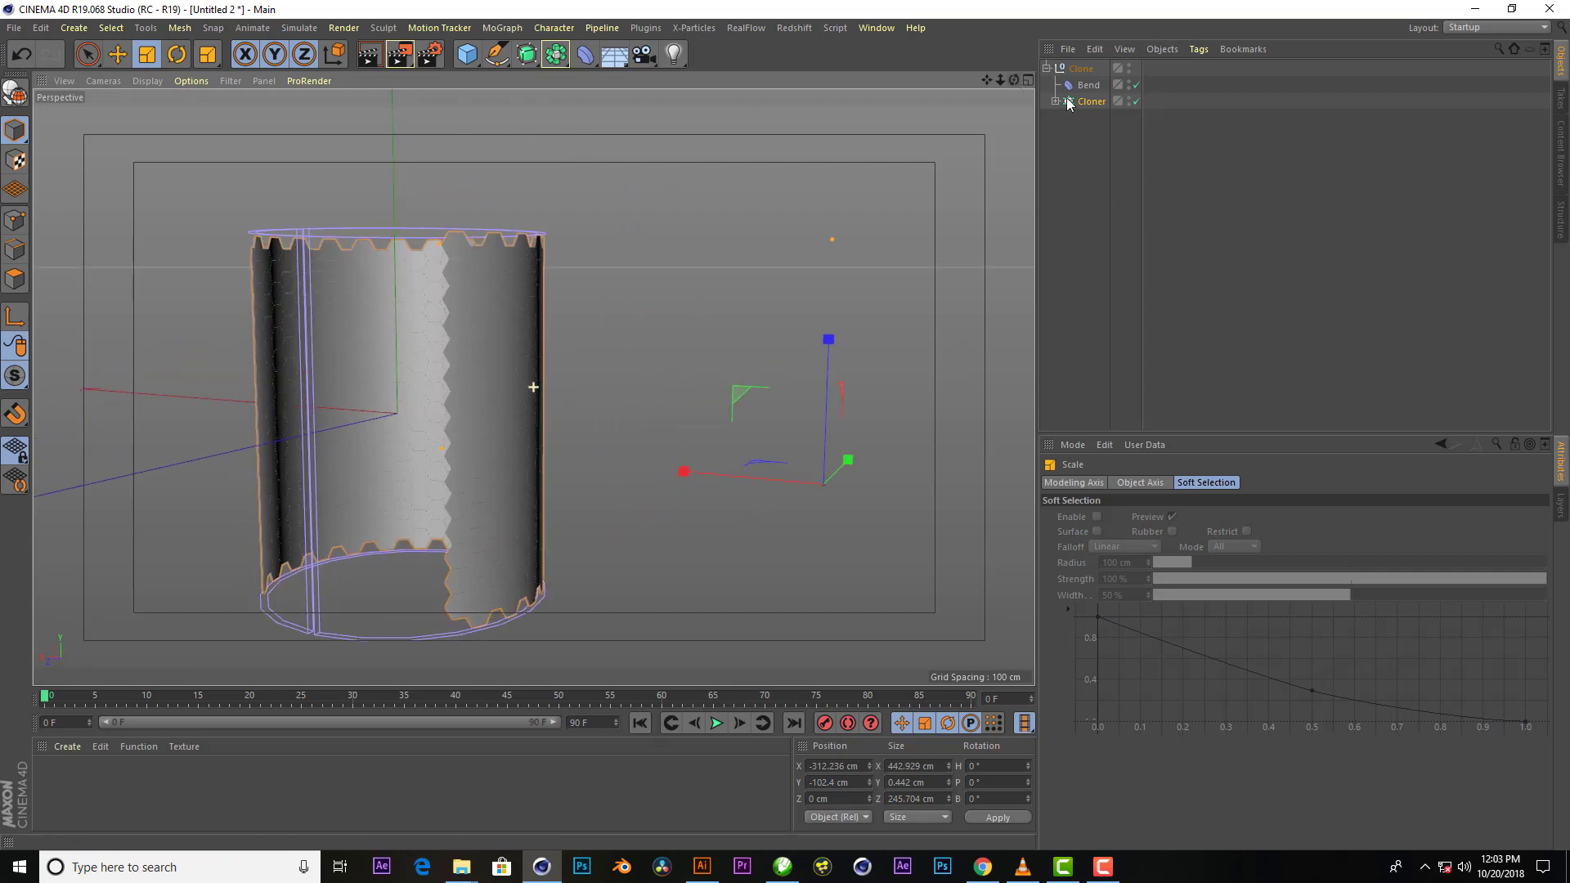
Shorten the Bend's Size Y from 610 cm to 434 cm
click(1090, 86)
click(1129, 483)
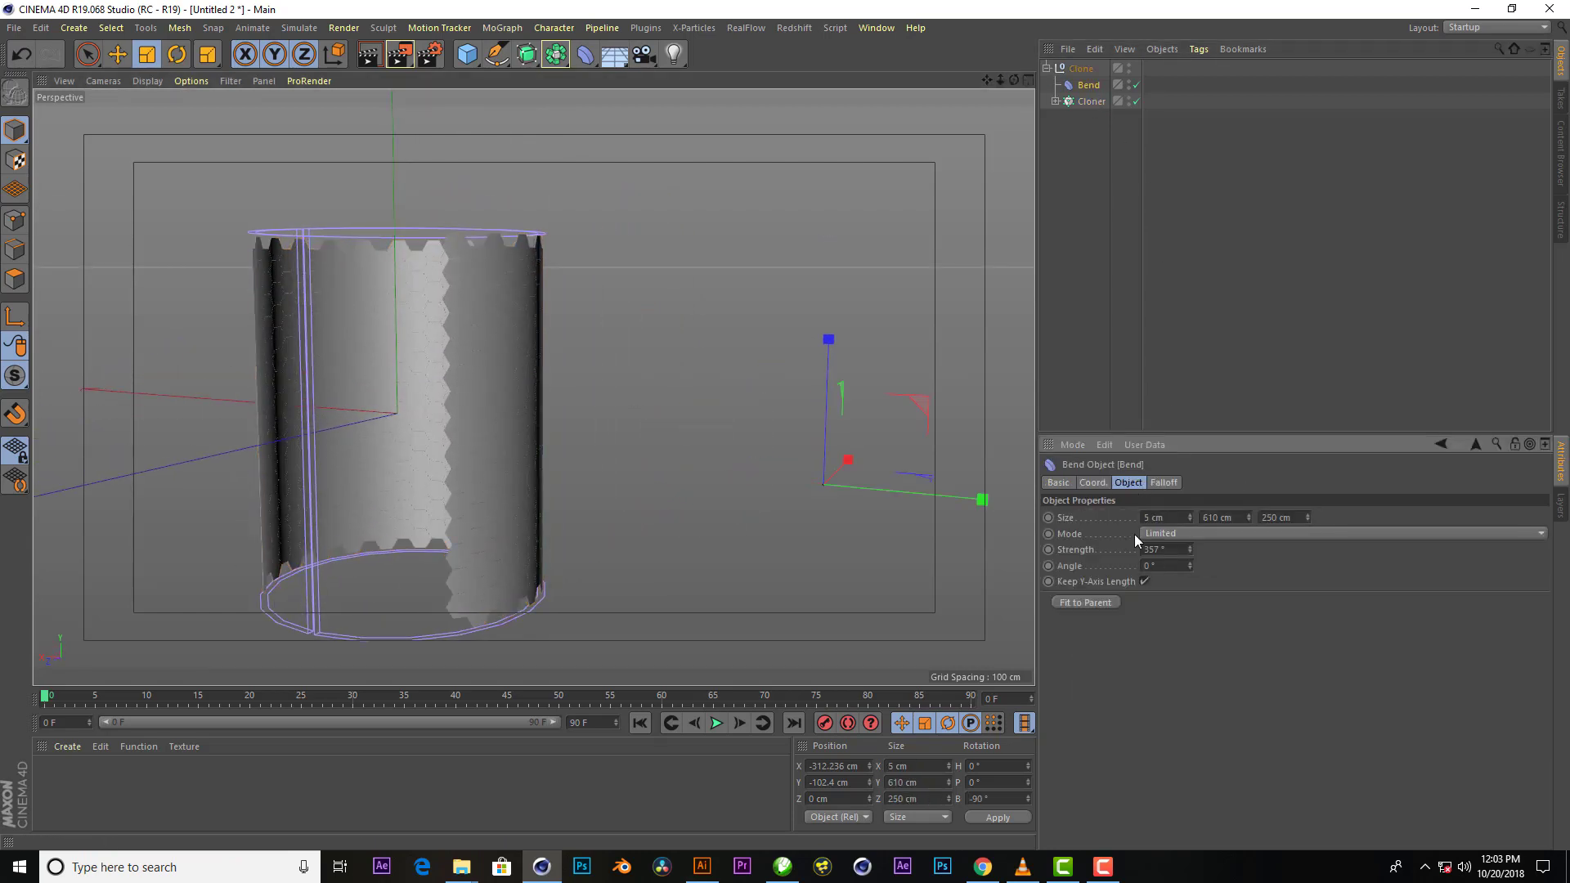
mouse_move(1248, 519)
mouse_down()
mouse_move(1247, 564)
mouse_move(1248, 518)
mouse_up()
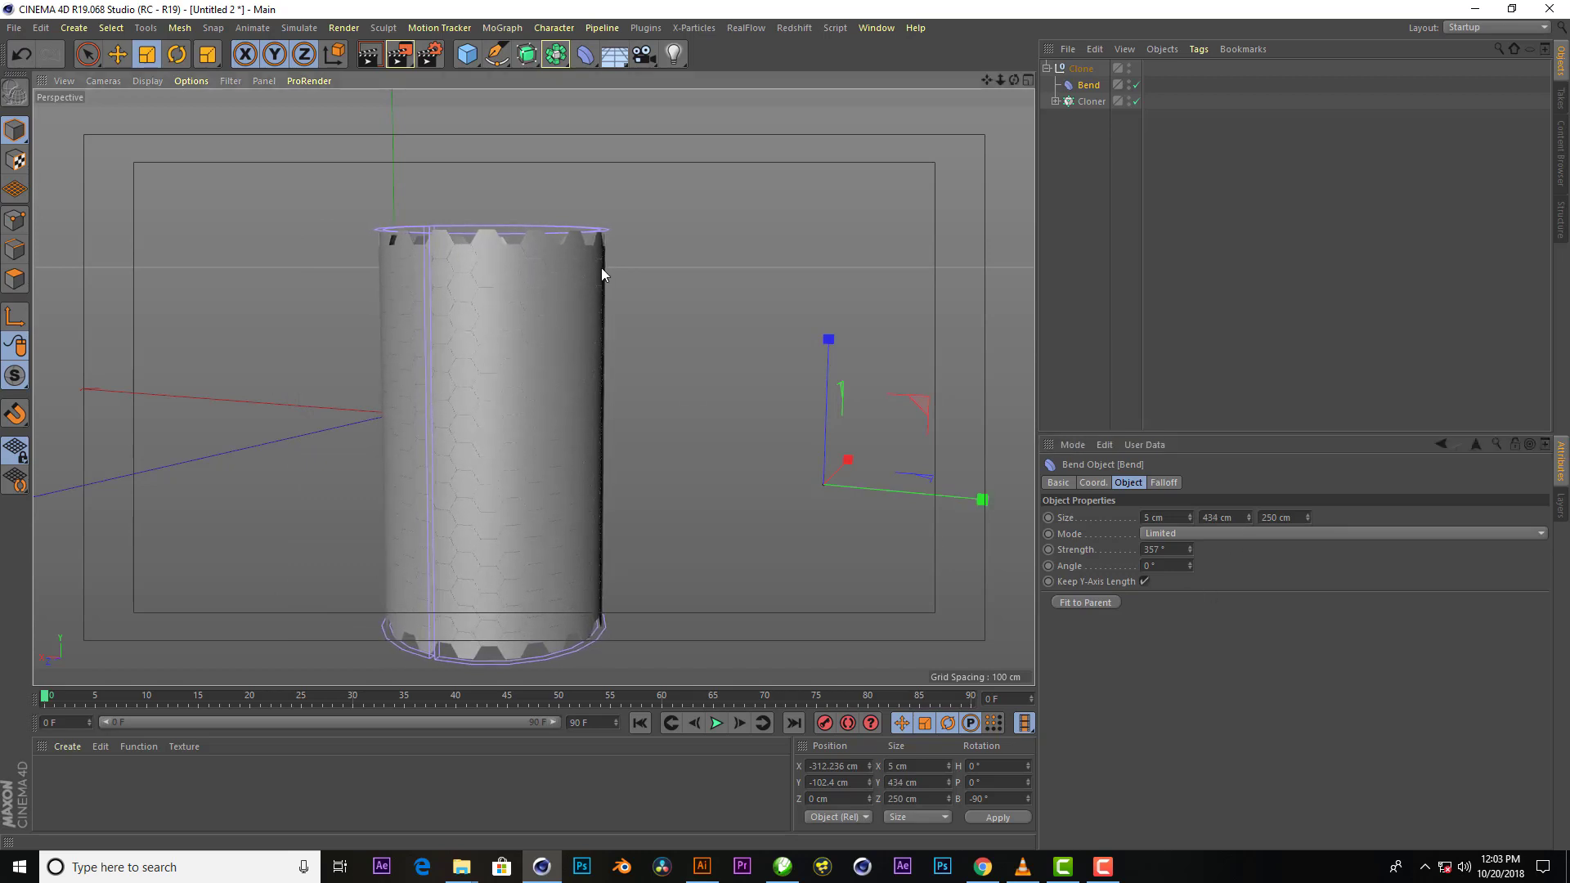
scroll(601, 267, down, 3)
drag(1014, 80, 965, 90)
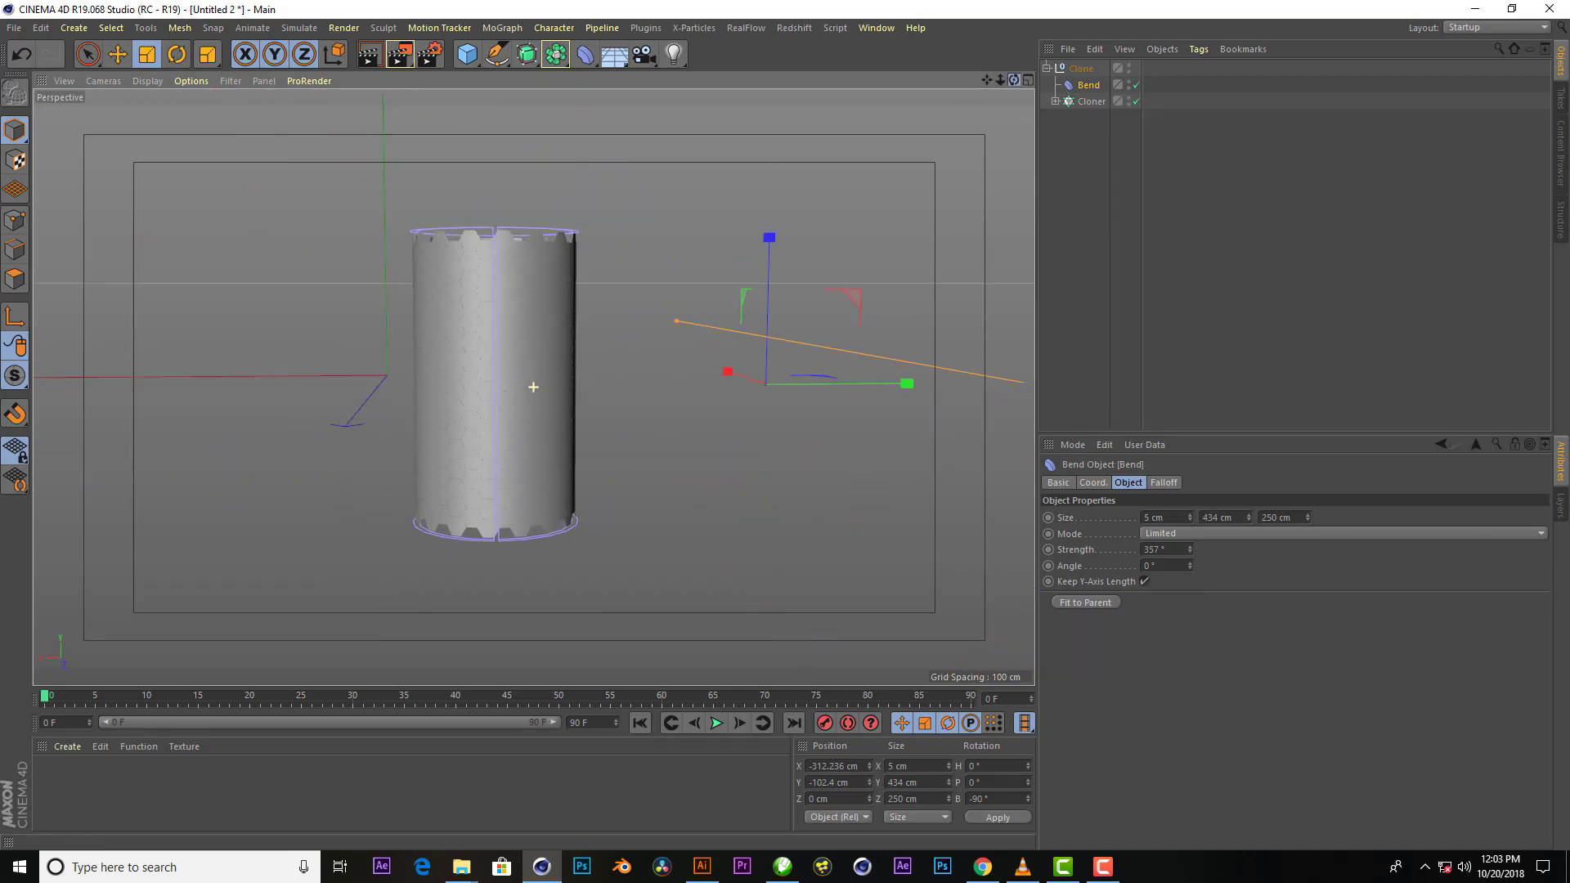
drag(965, 90, 50, 12)
Reselect the Cloner and bring up the MoGraph Effector list
click(119, 54)
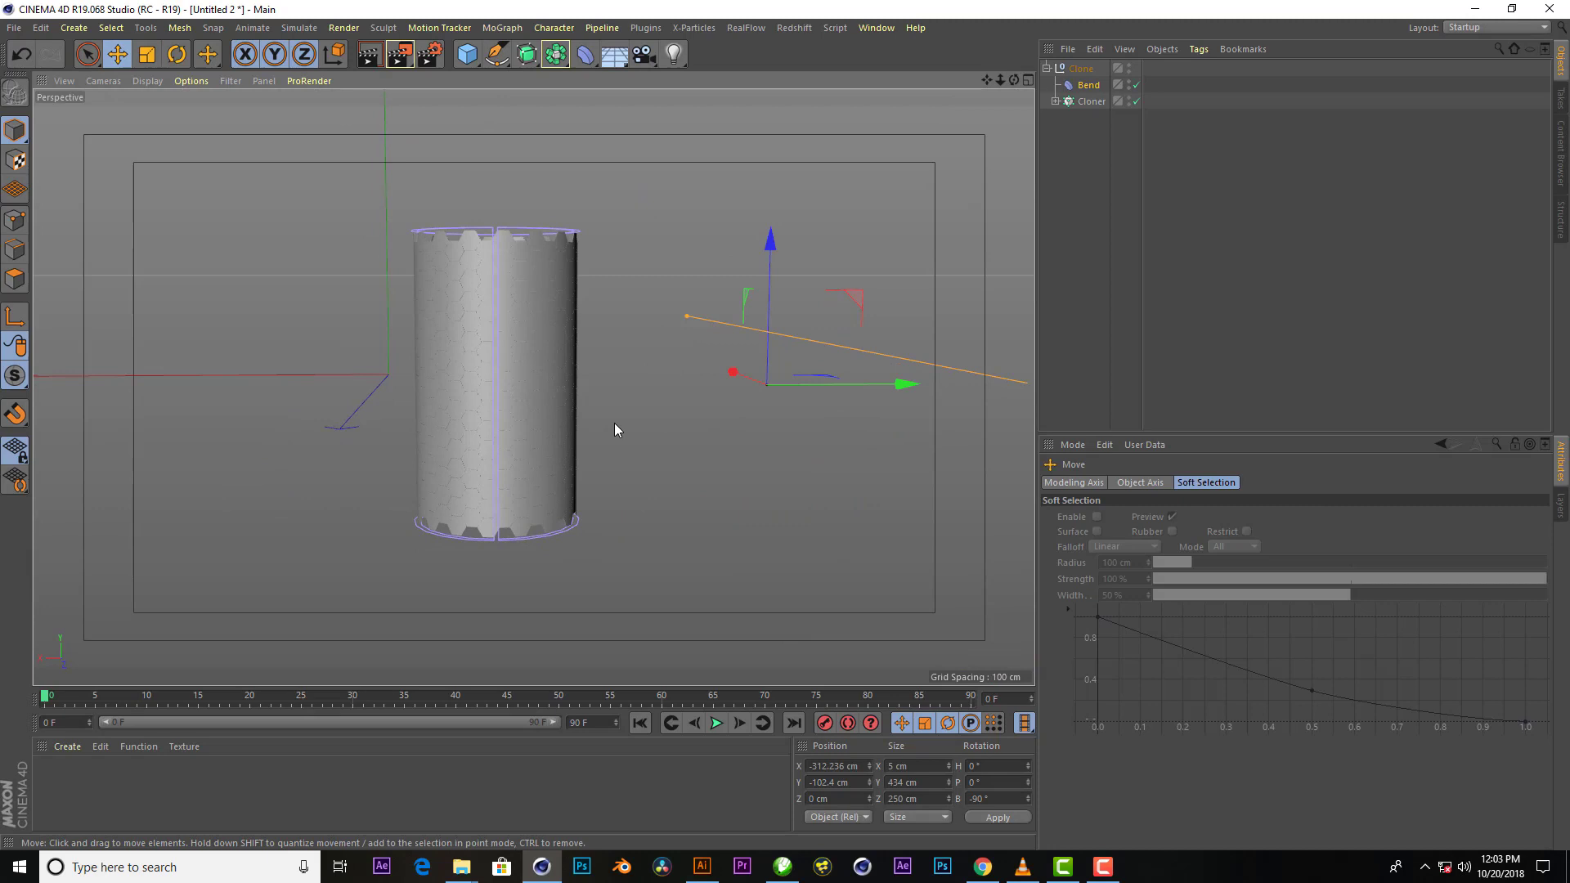
click(1111, 272)
scroll(522, 314, up, 1)
scroll(523, 314, up, 2)
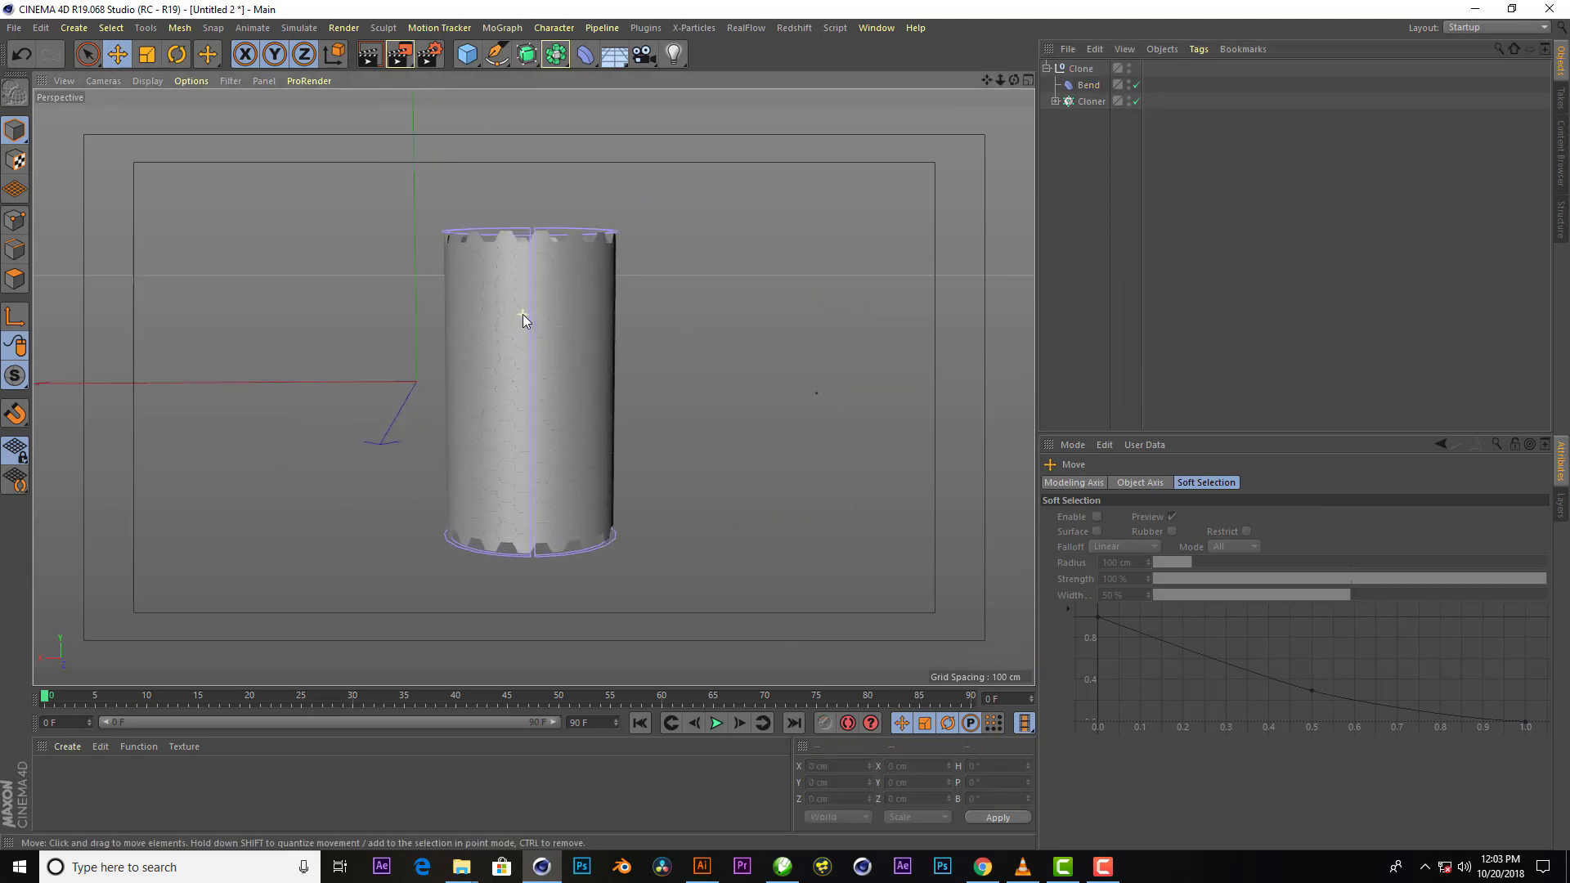
scroll(523, 314, up, 2)
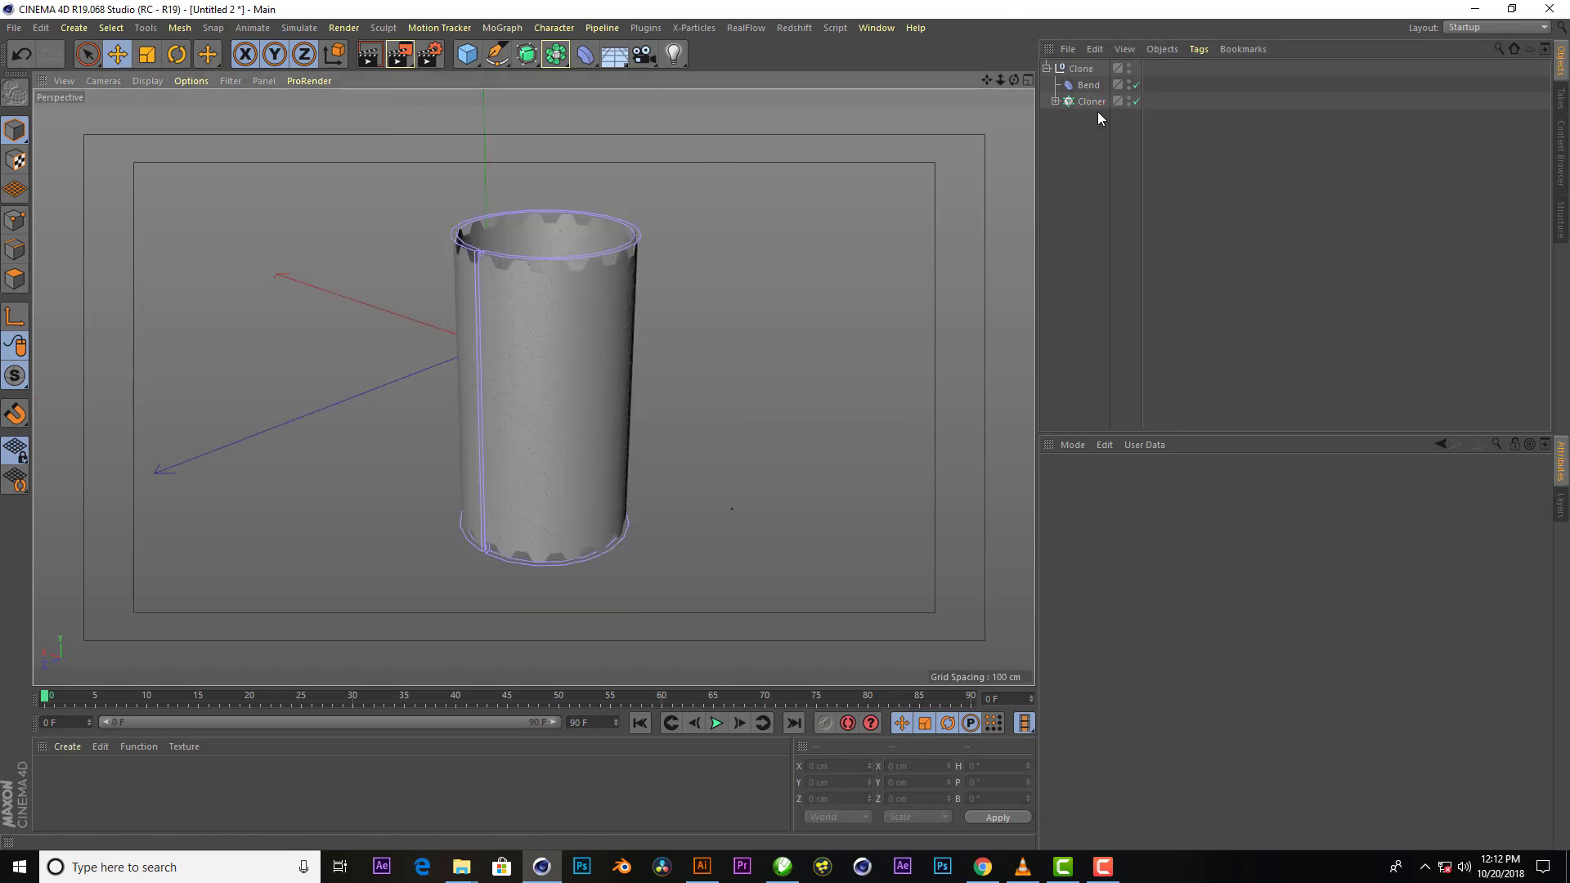
click(1091, 102)
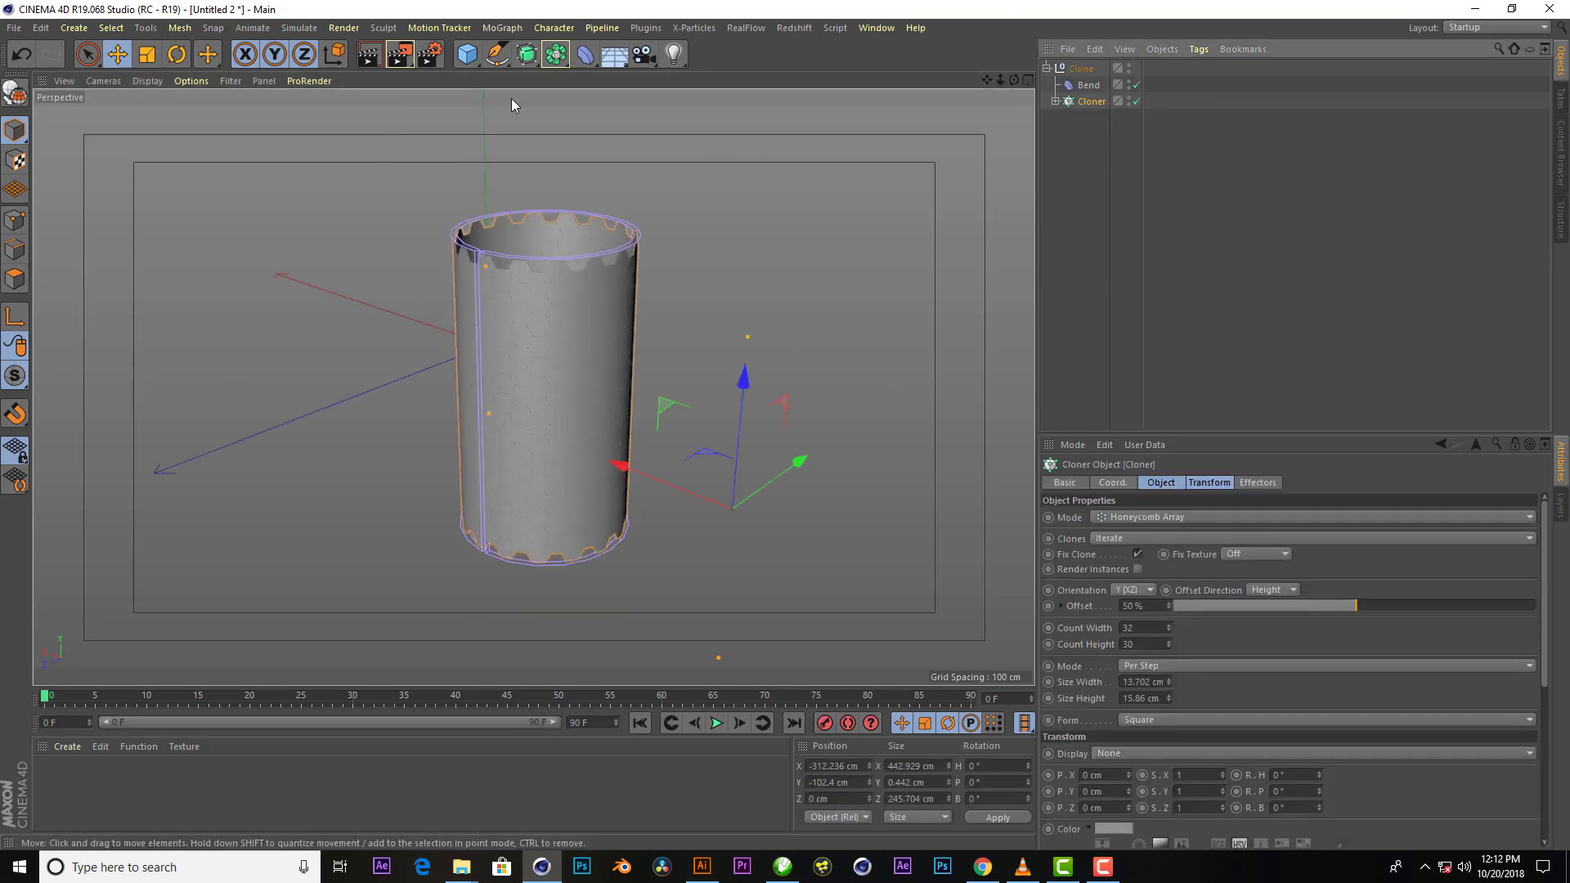
click(514, 32)
mouse_move(540, 52)
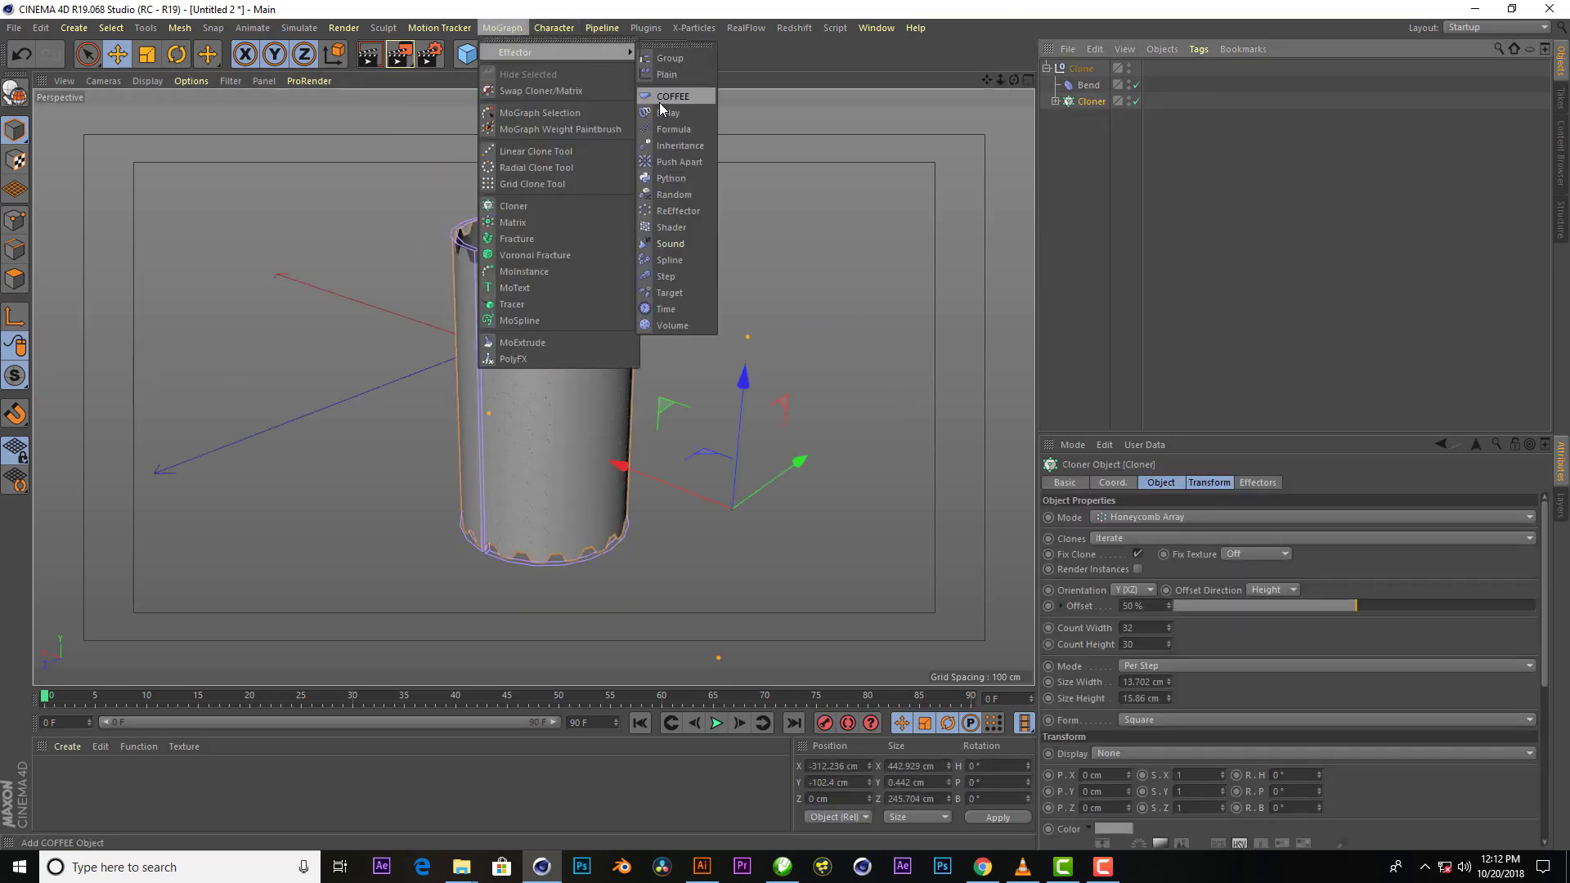
Add a Plain effector with Minimum -100%, Maximum 0% and Position unchecked
click(660, 75)
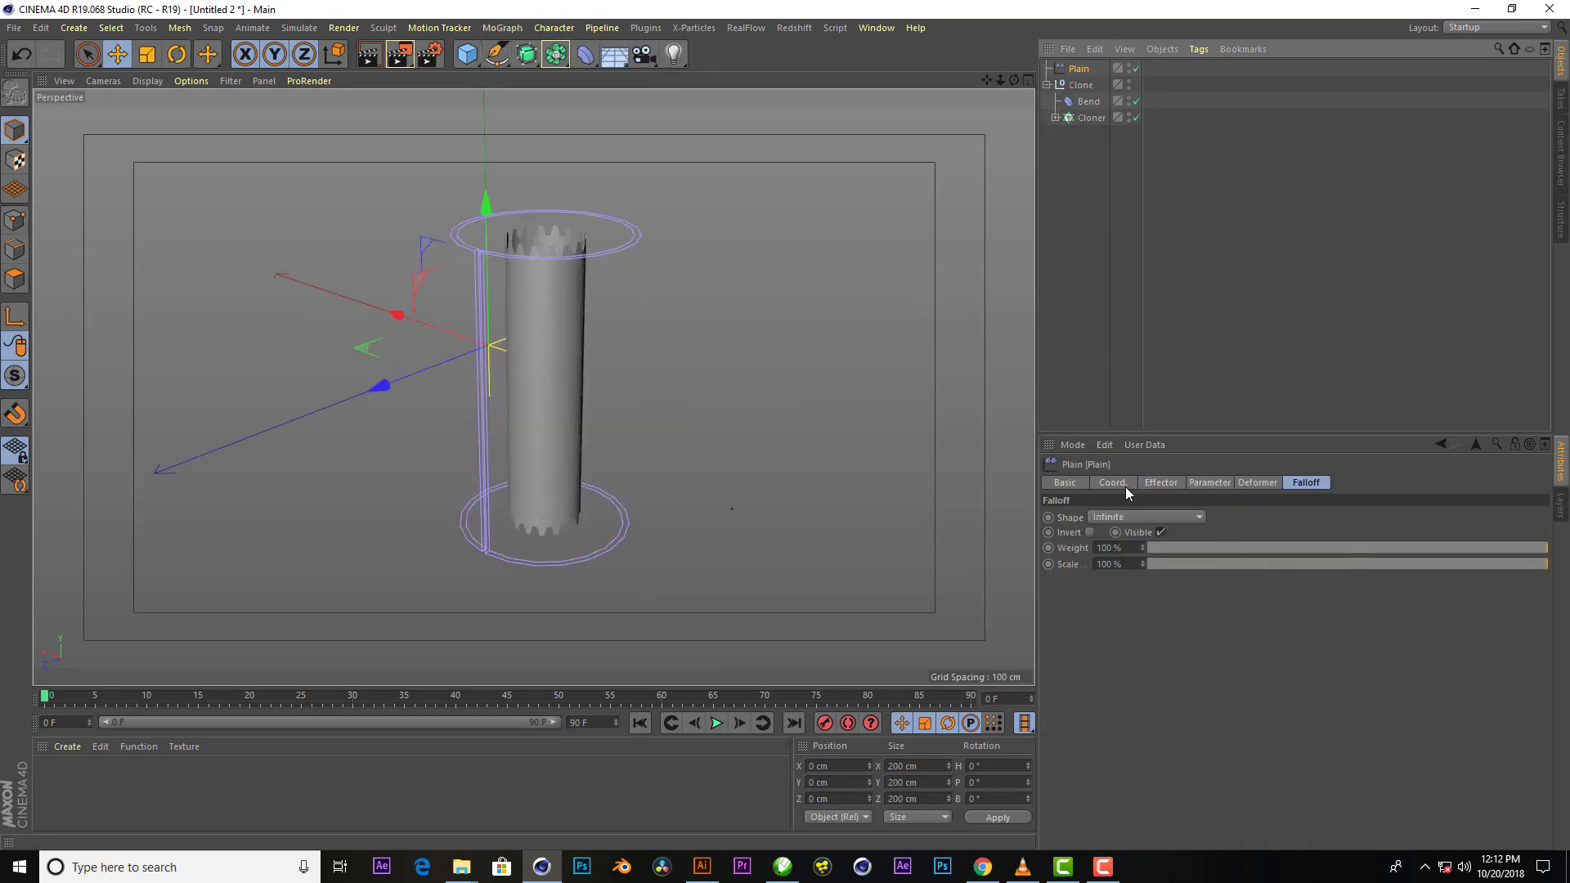
click(1161, 483)
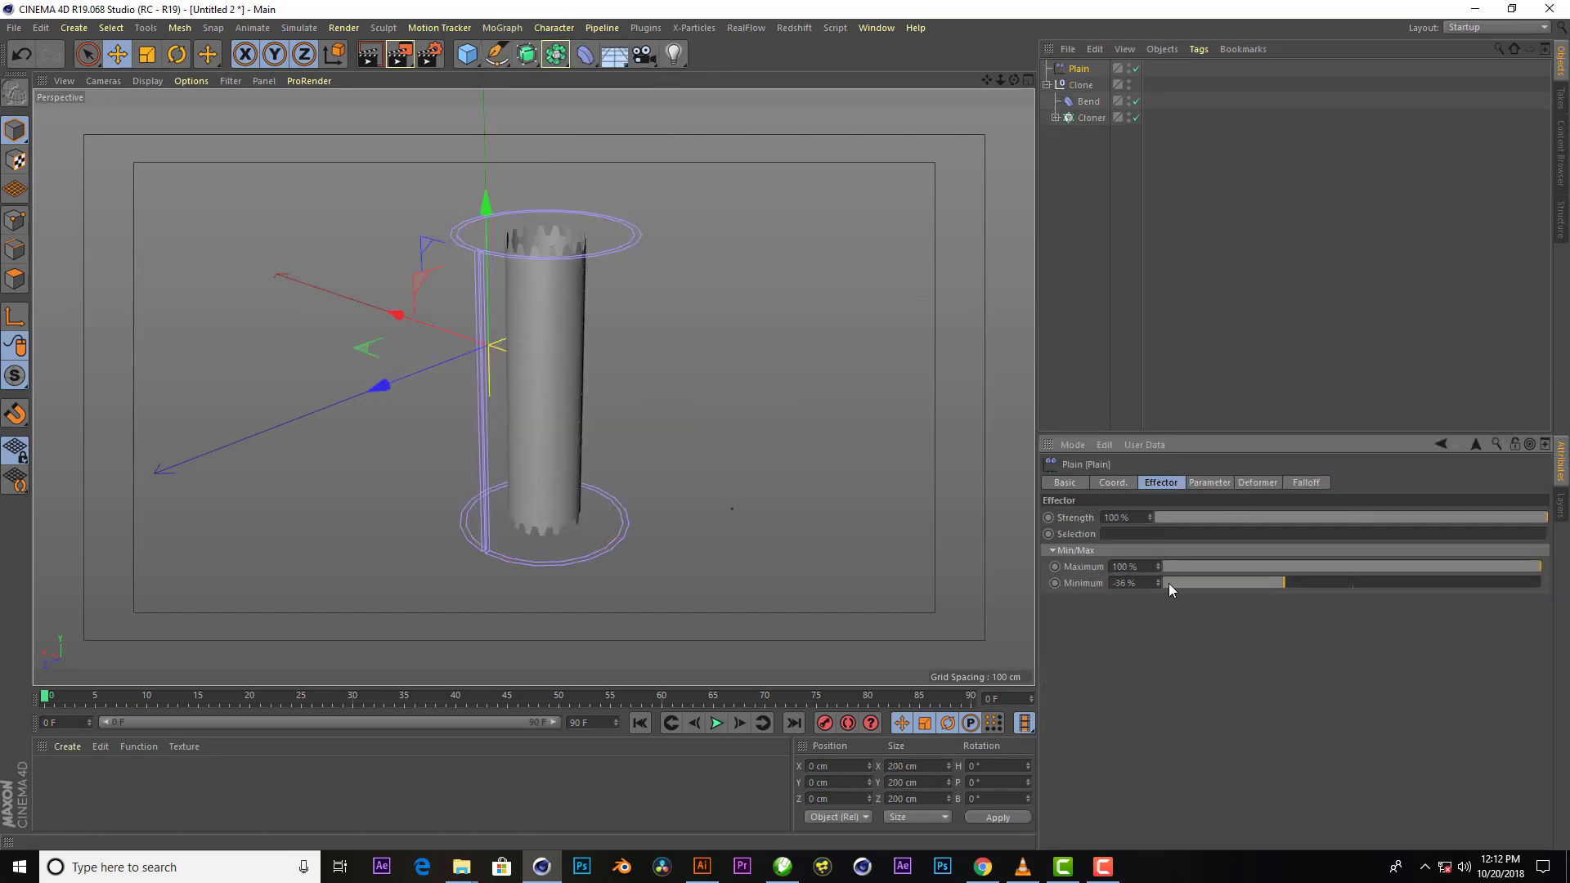
drag(1169, 584, 1117, 582)
text(0)
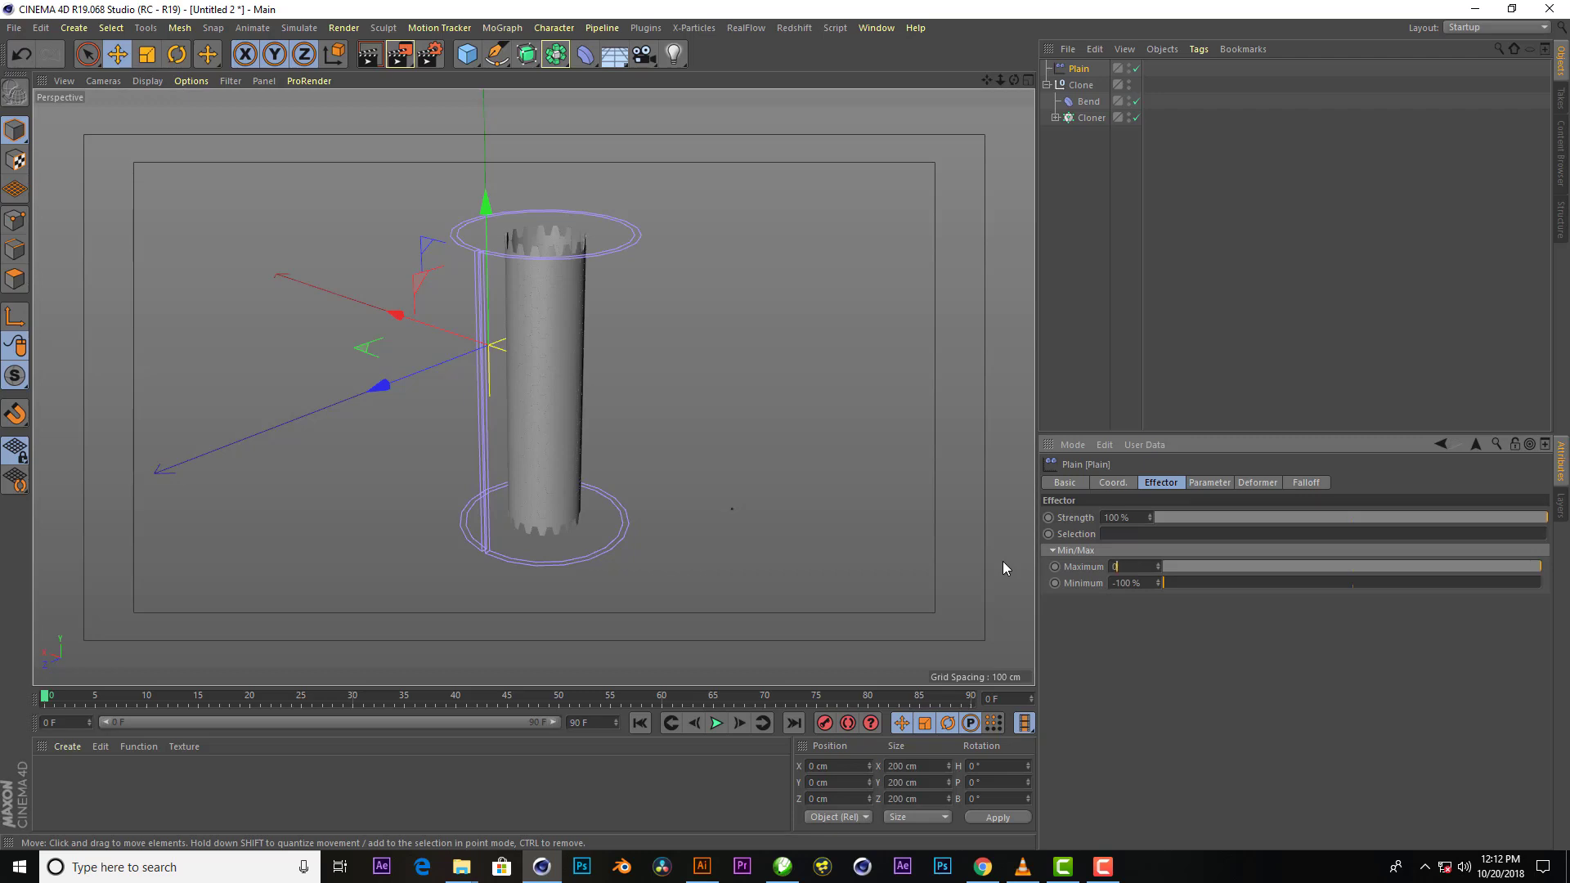
key(Return)
click(1209, 483)
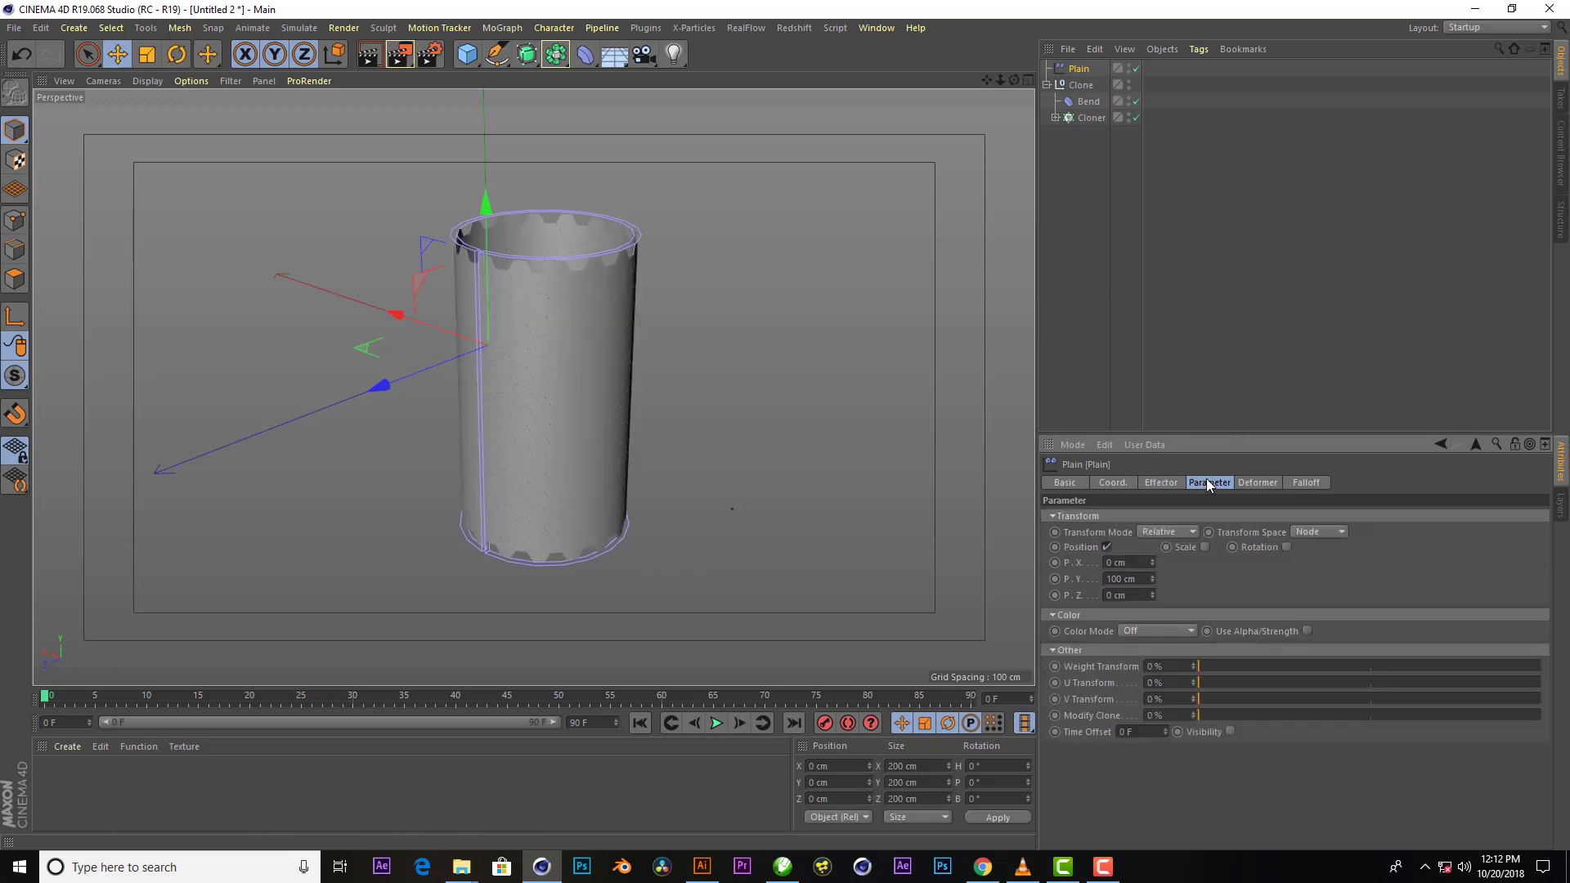
click(1107, 547)
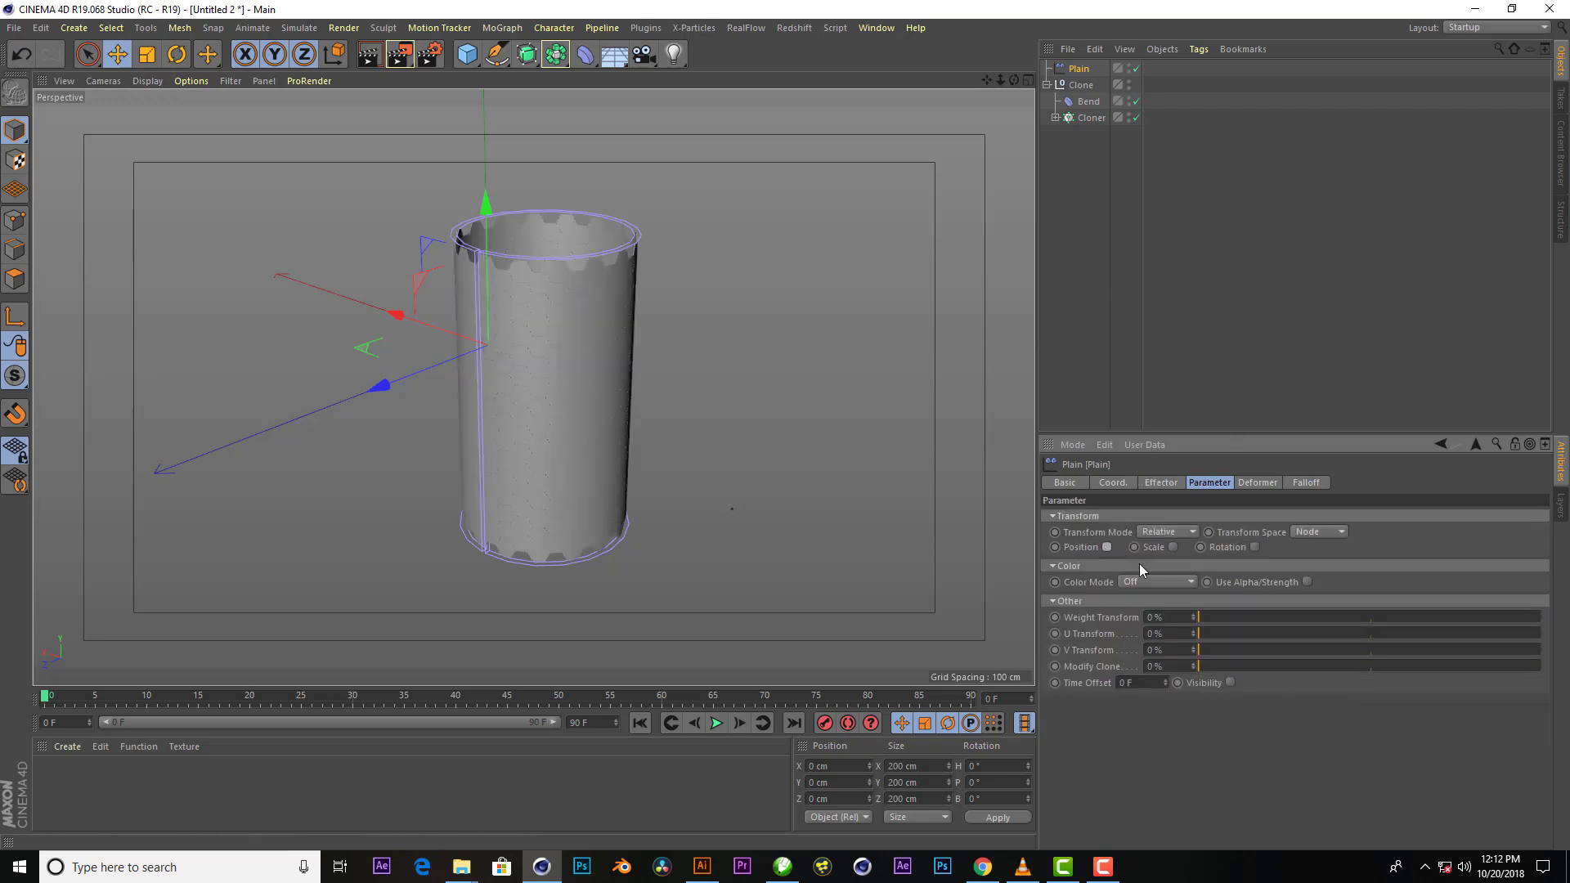
Add a second Plain effector to the Cloner with Modify Clone at 100%
click(1093, 118)
click(502, 28)
mouse_move(515, 52)
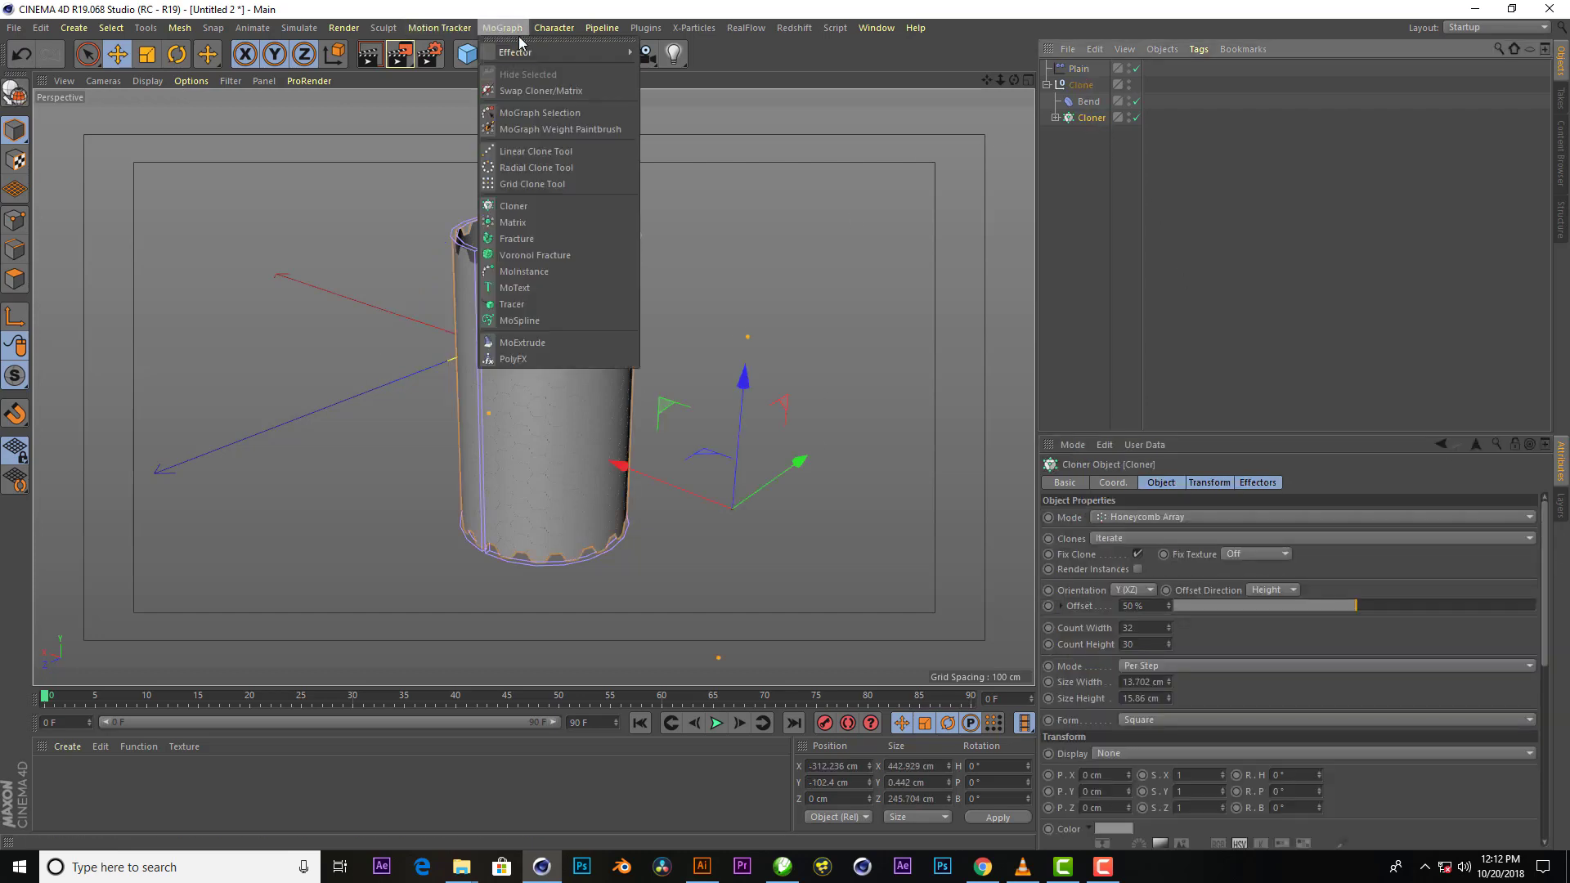
click(679, 74)
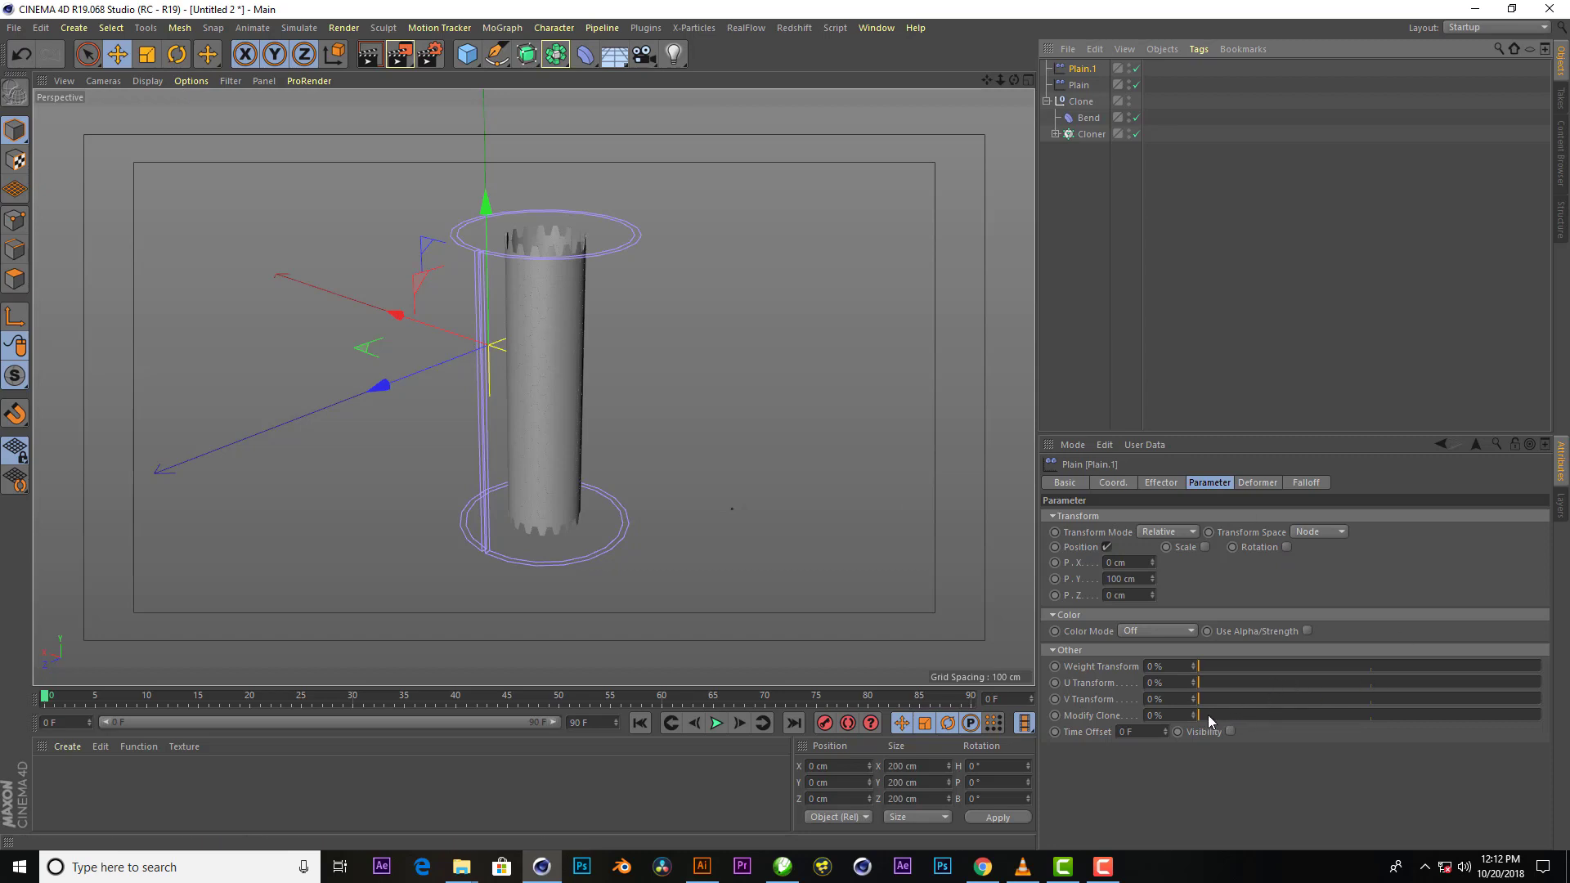
drag(1208, 714, 1560, 719)
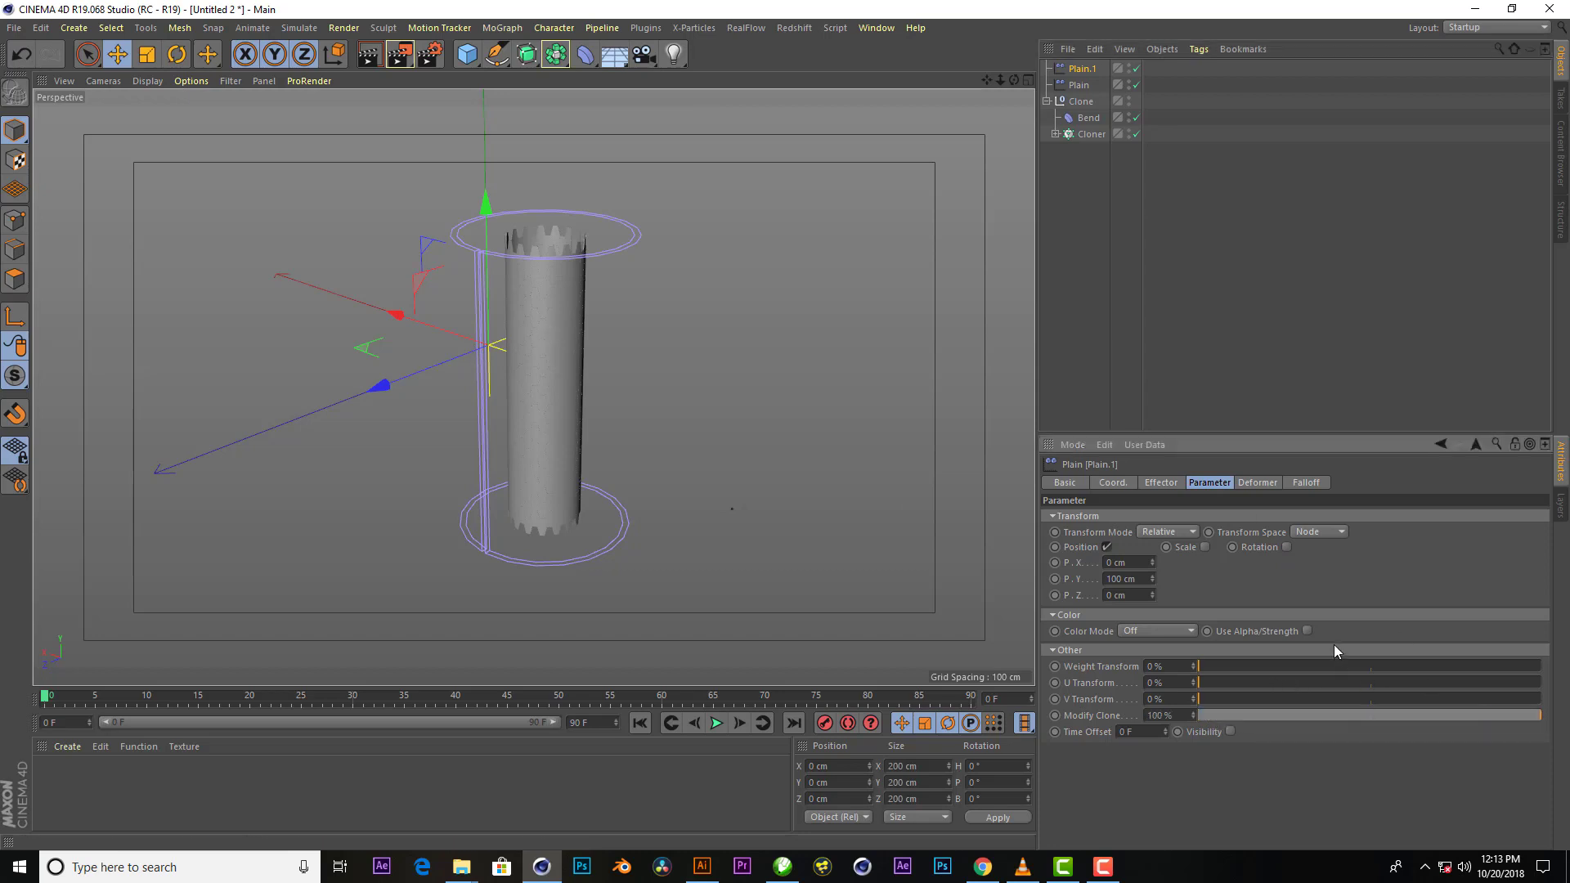
Give the effector a Linear falloff and move it along Z across the cylinder
click(1307, 486)
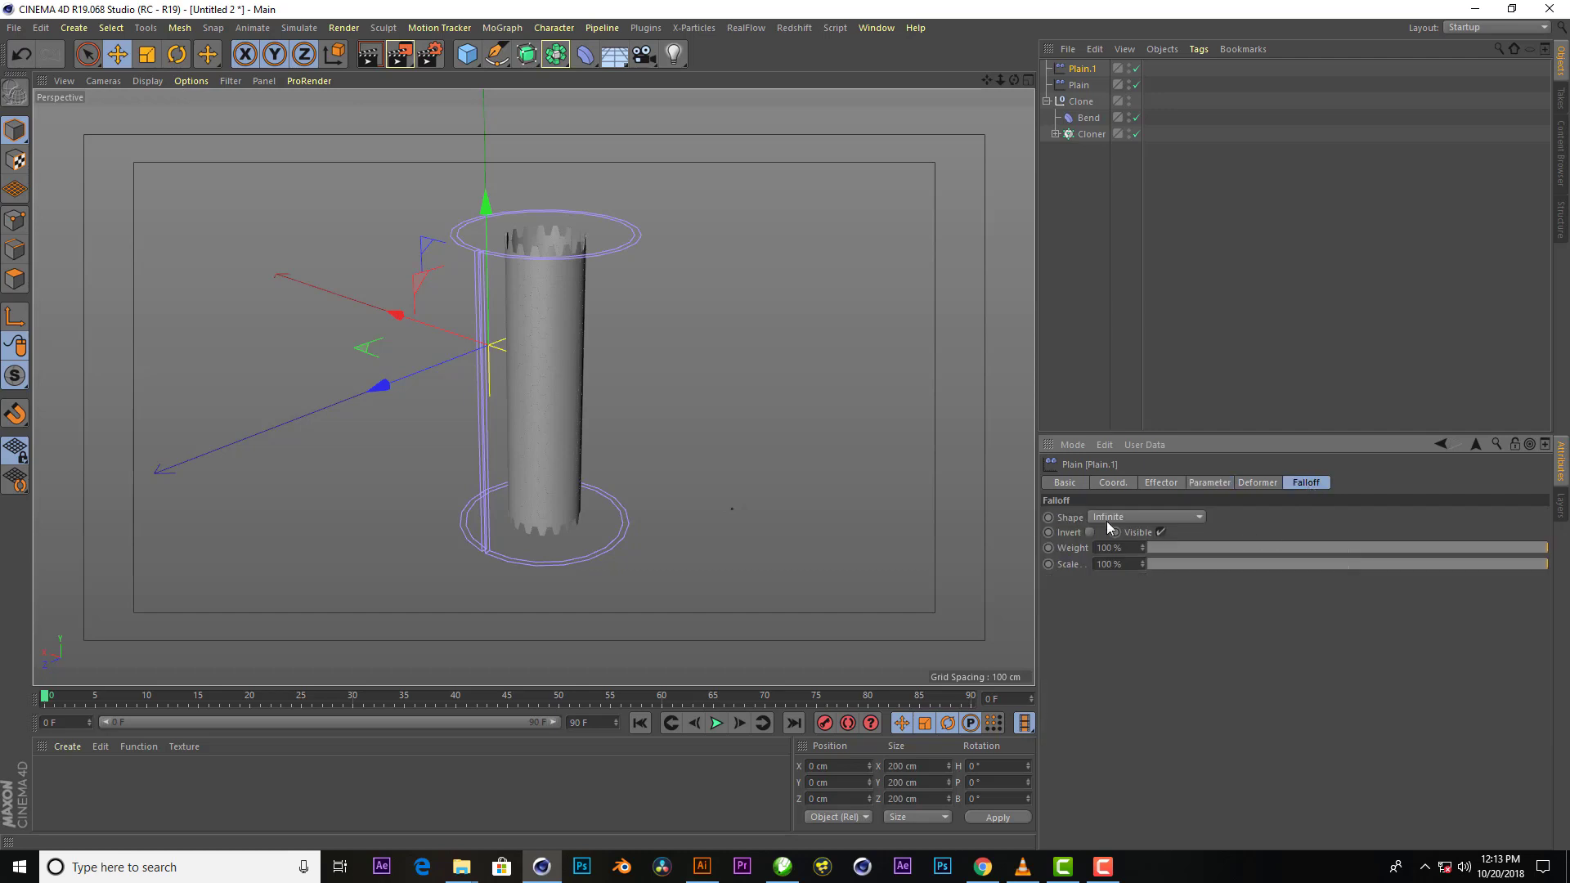
click(1097, 518)
click(1114, 617)
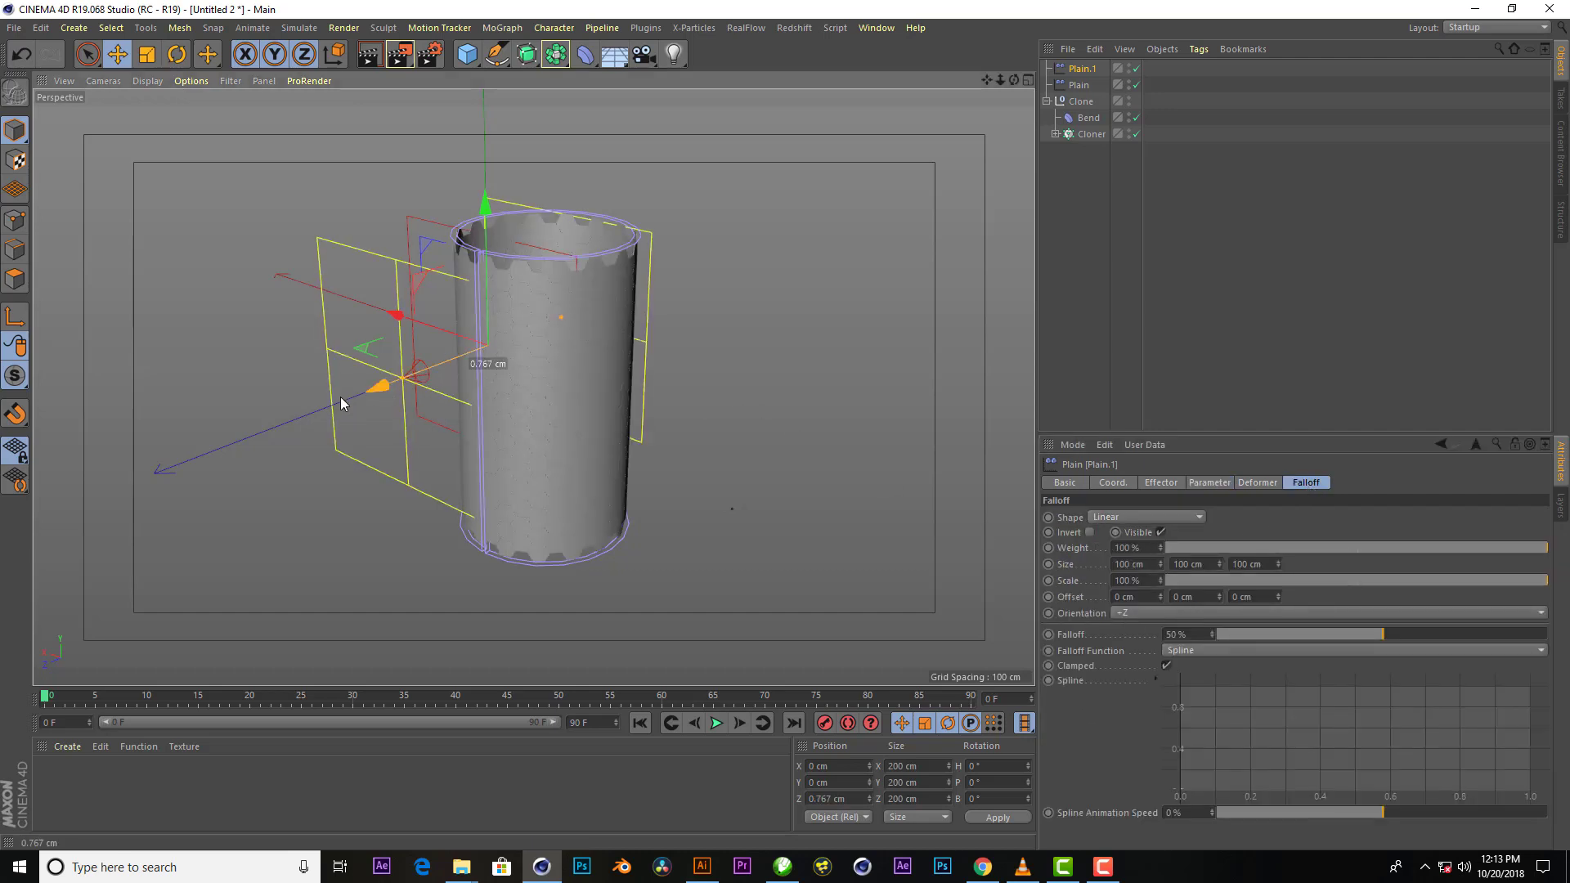
drag(340, 395, 368, 391)
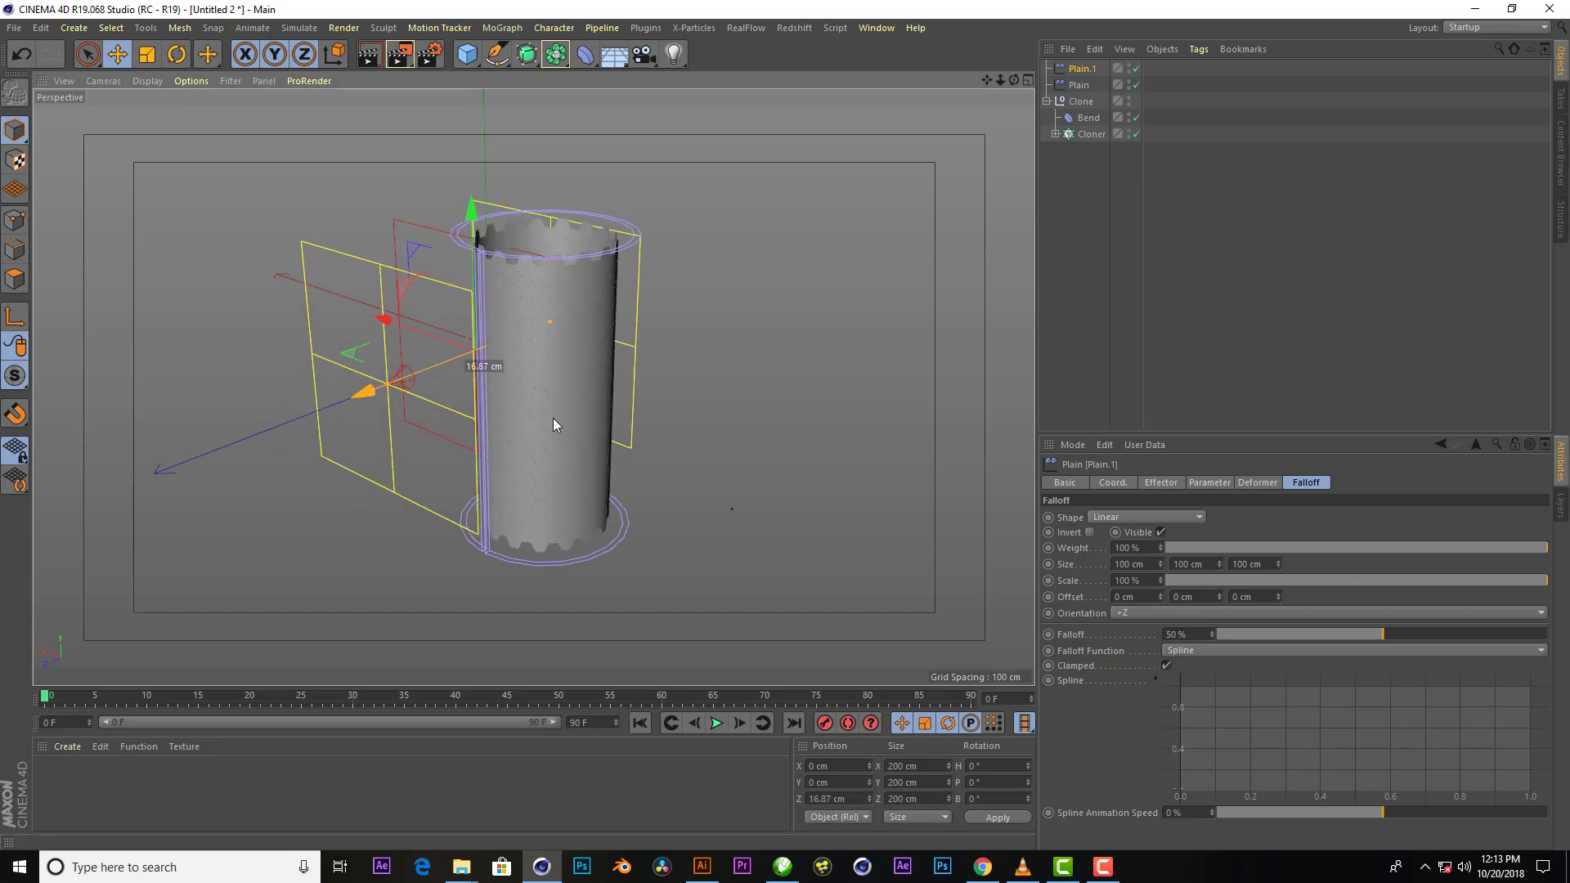
click(1208, 483)
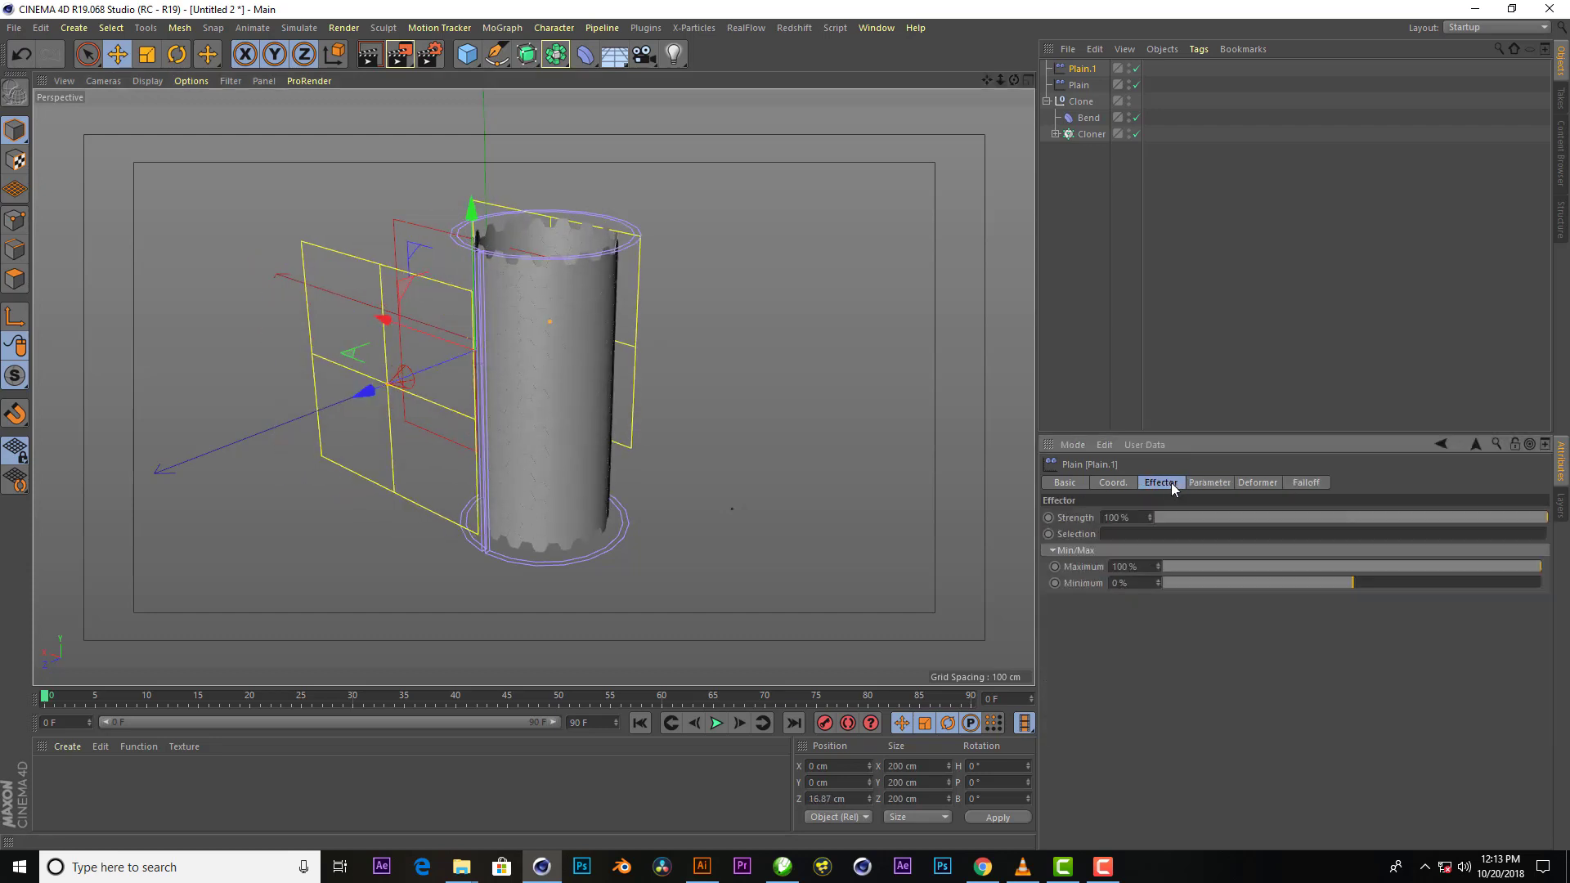
click(1202, 483)
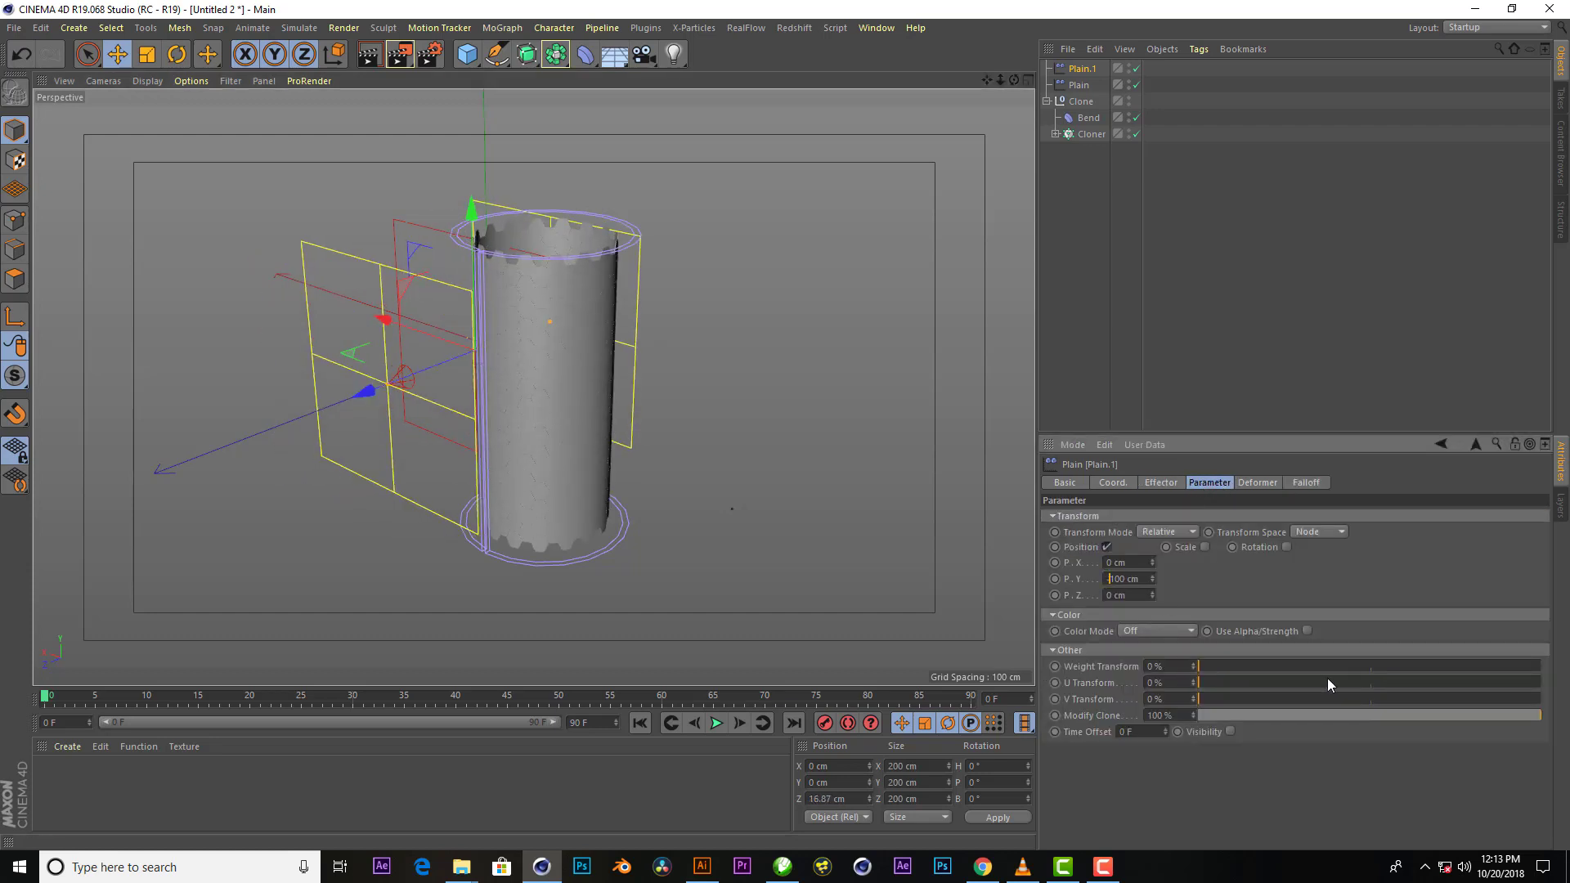
mouse_move(360, 389)
mouse_down()
mouse_move(306, 402)
mouse_move(521, 346)
mouse_move(334, 414)
mouse_up()
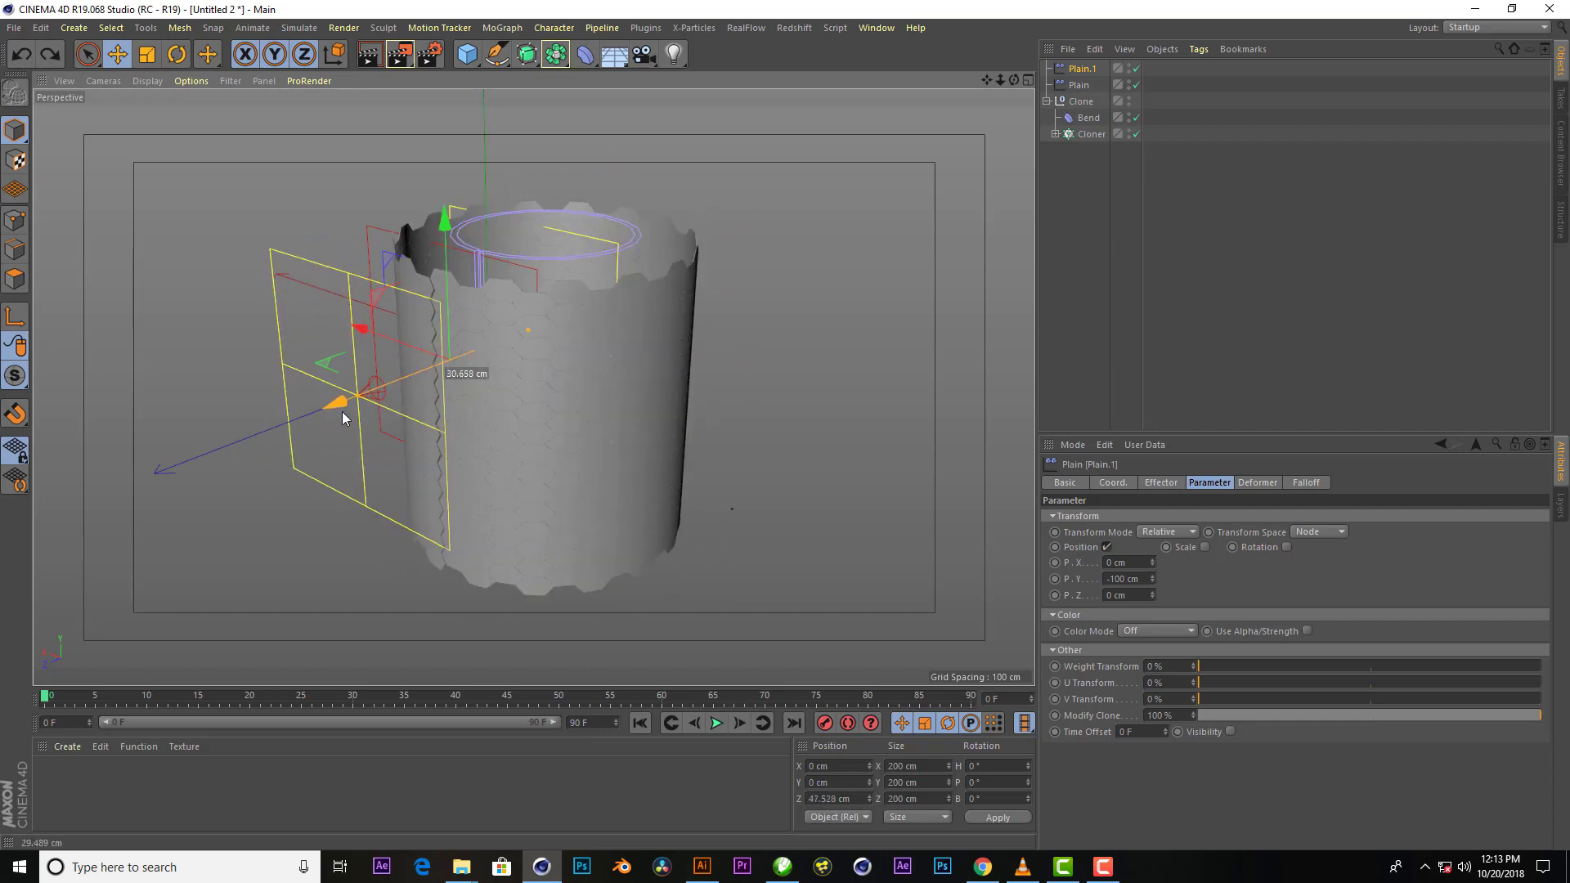
Try Plain.1 falloff orientations -X, +Z and +X while moving the effector across the cylinder
click(1305, 482)
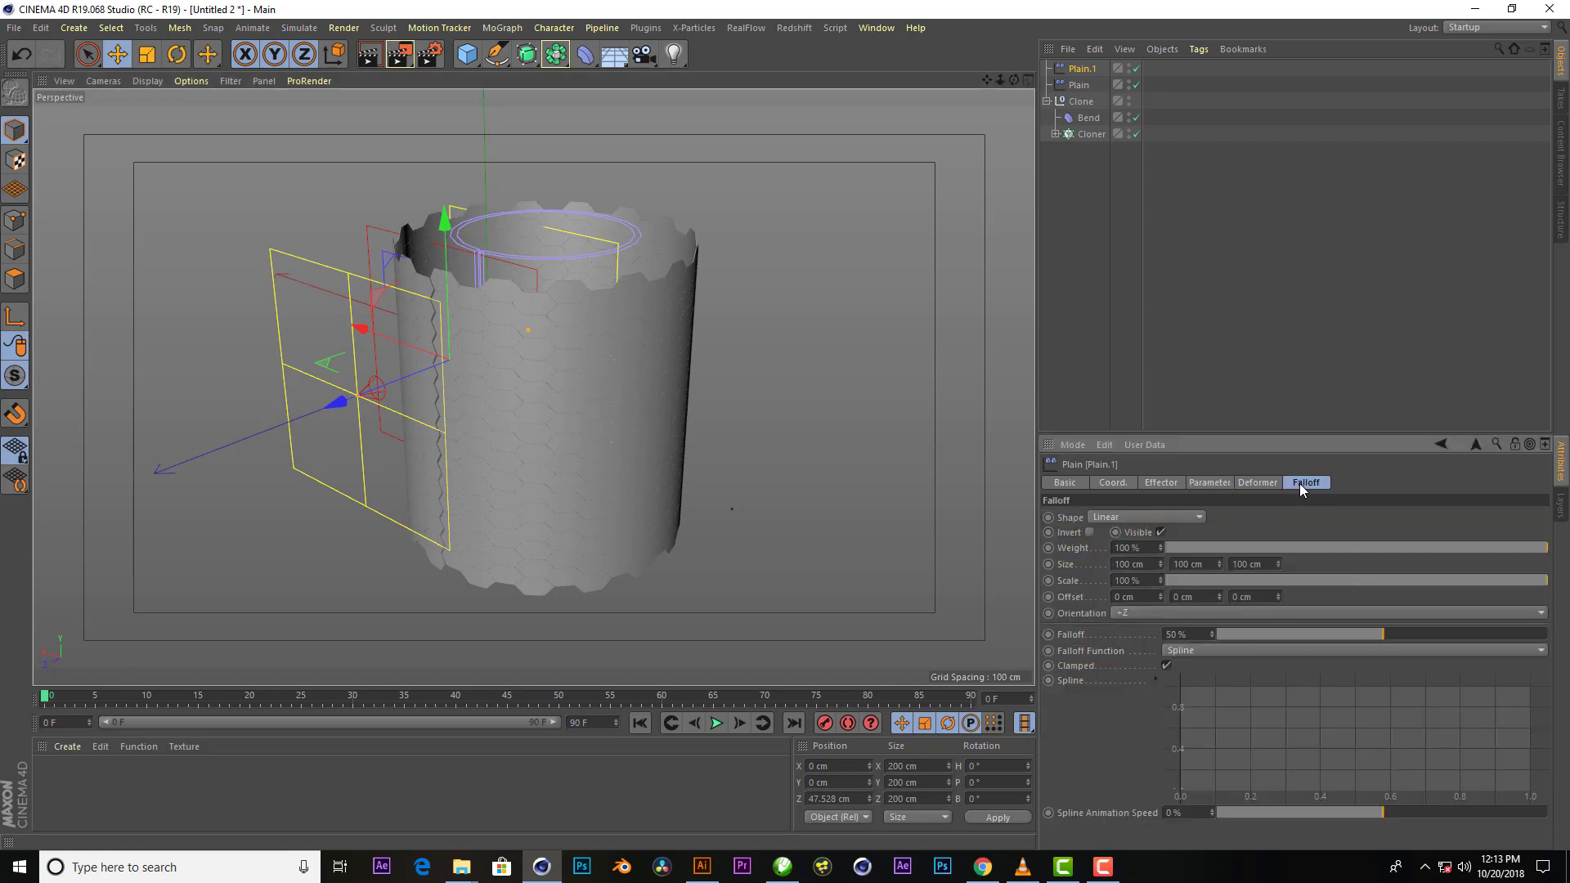
click(1132, 612)
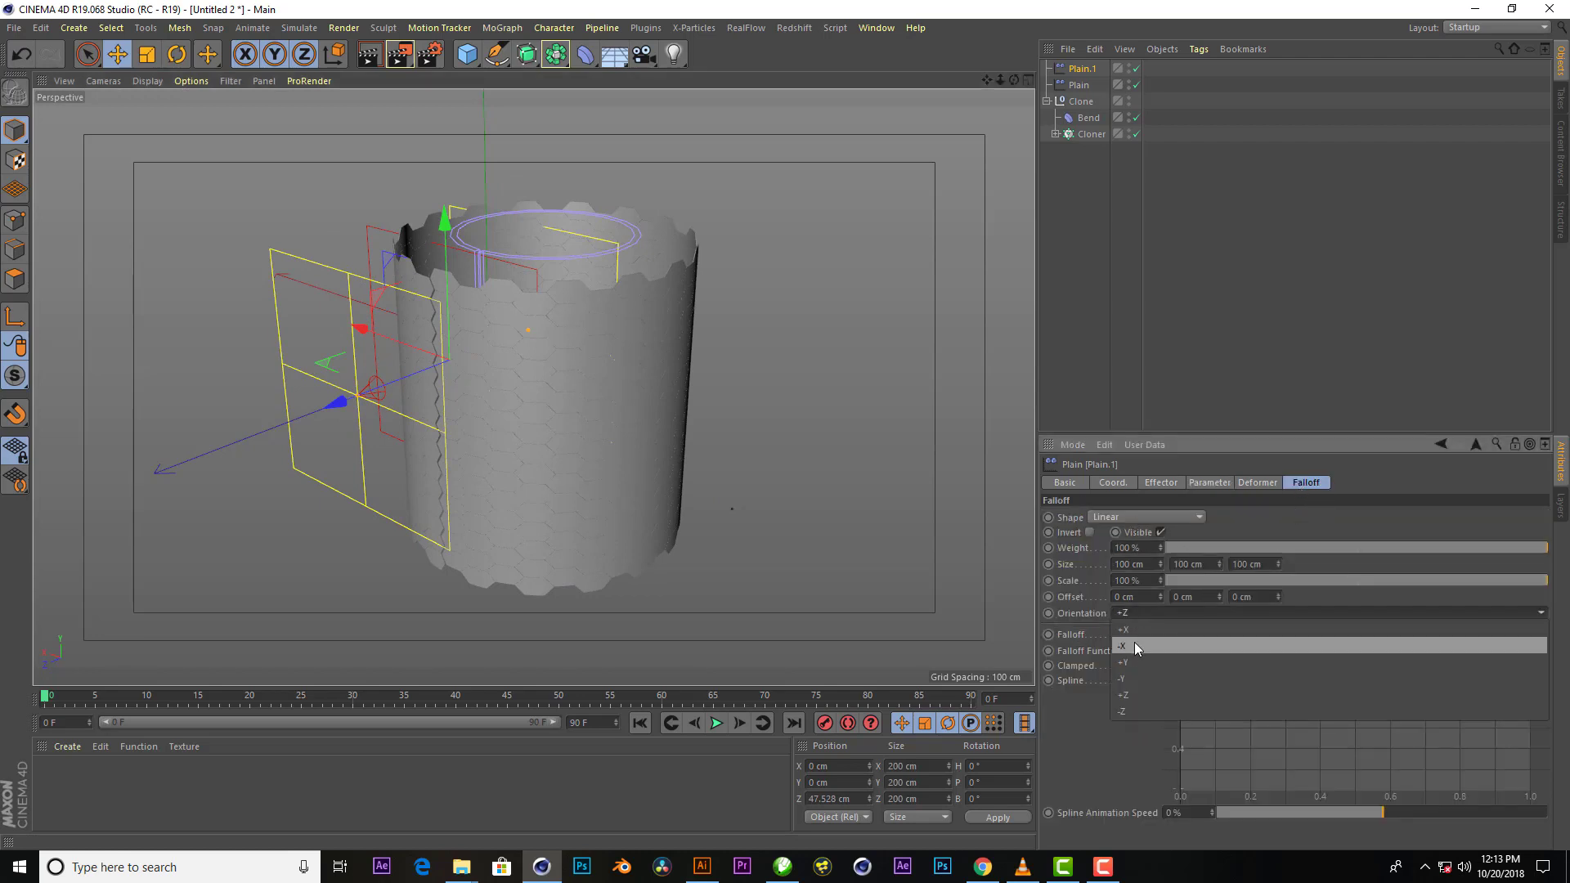
click(1134, 641)
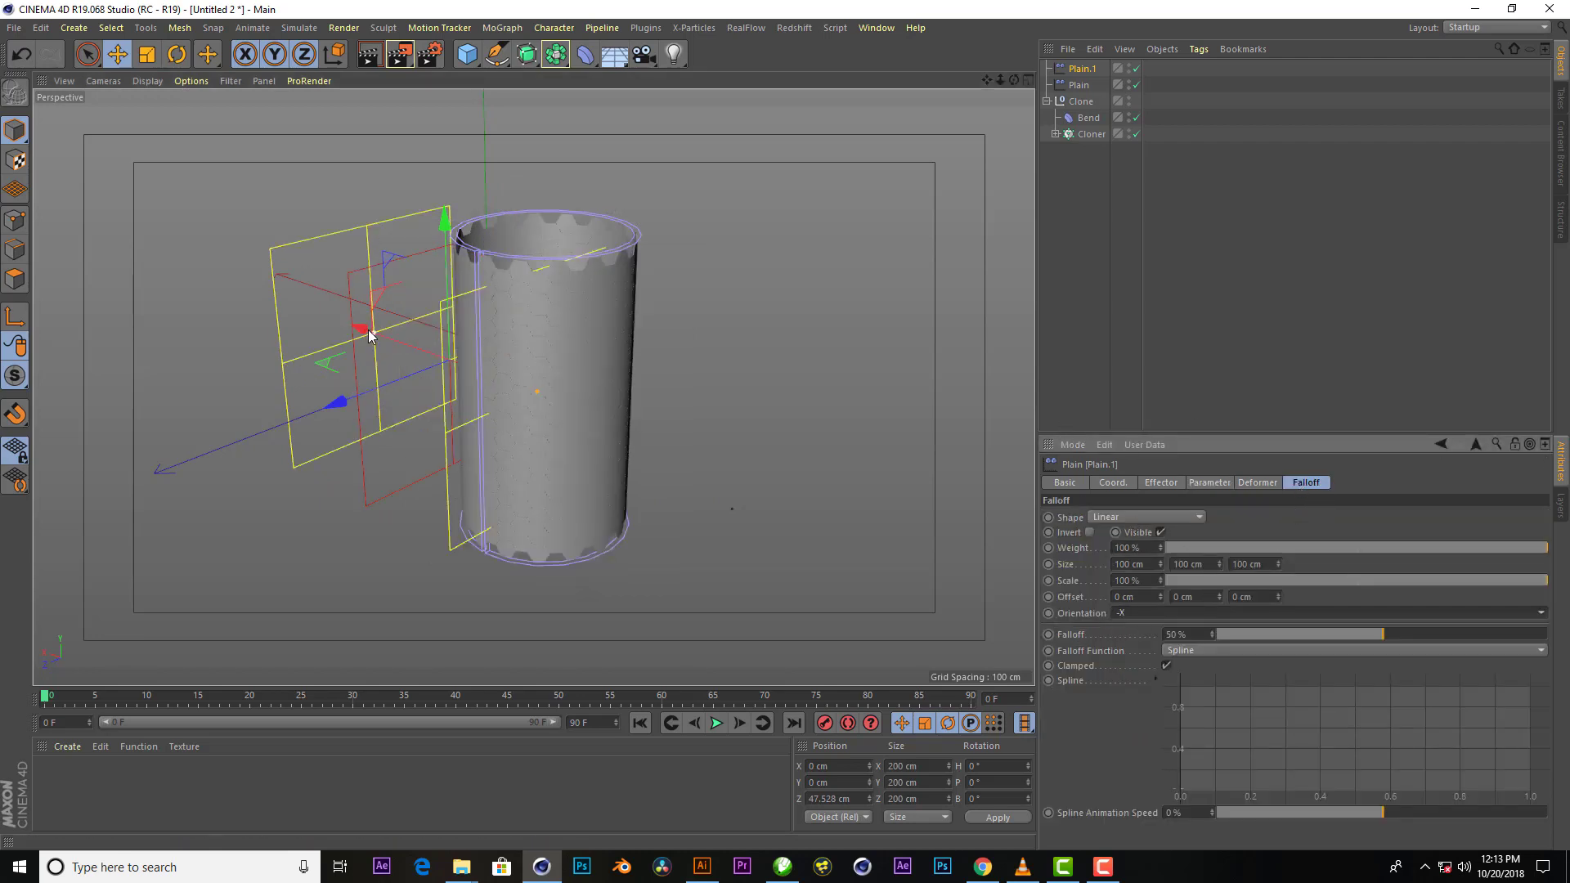
drag(370, 336, 455, 362)
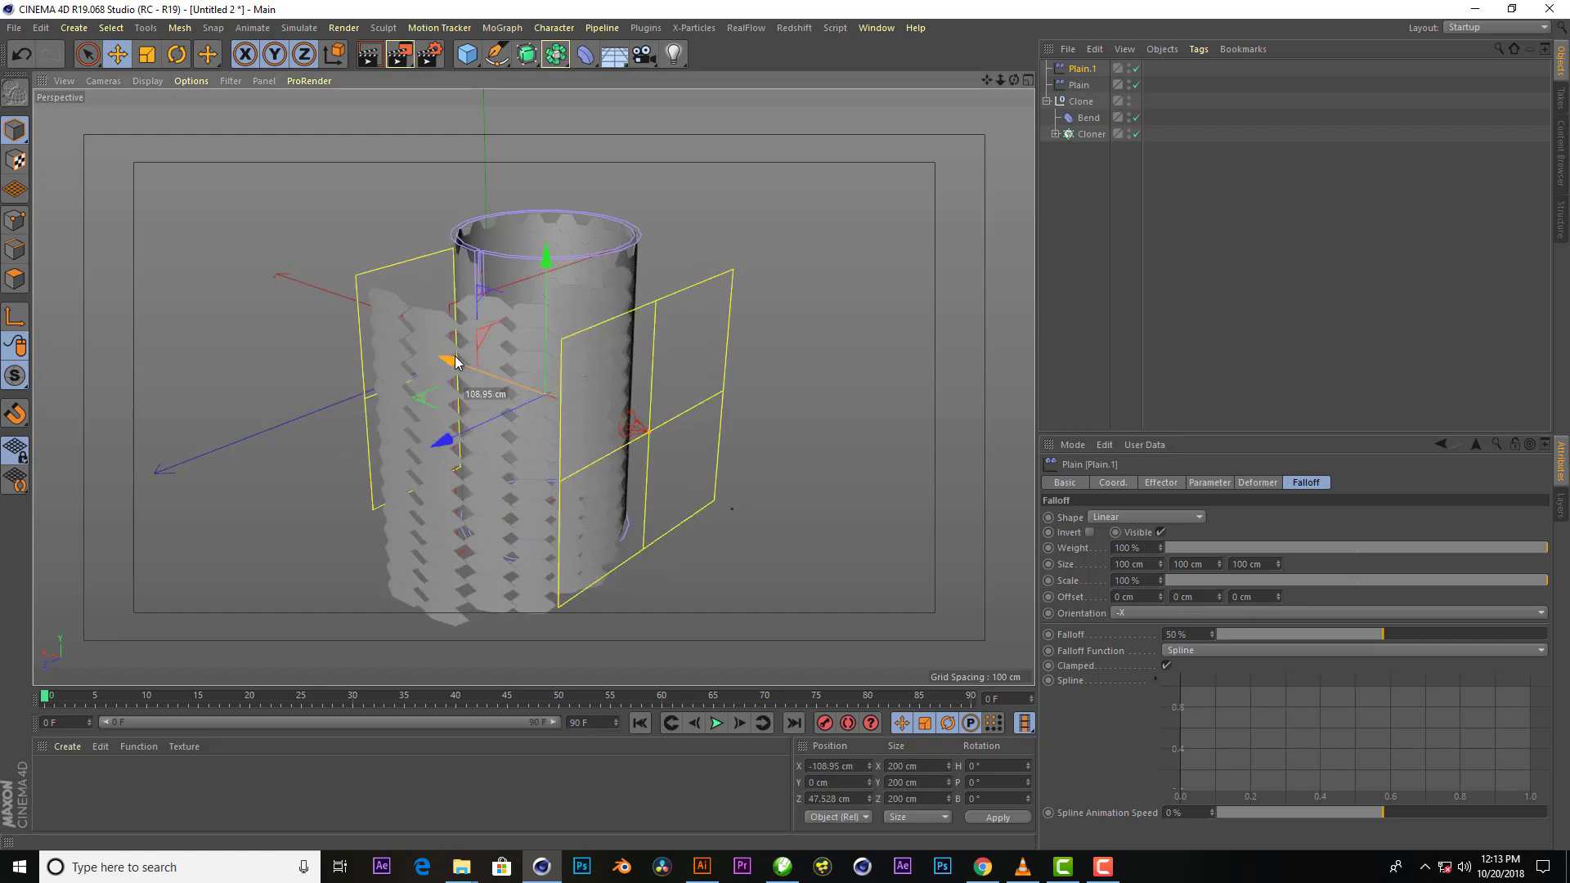
click(1152, 612)
click(1140, 691)
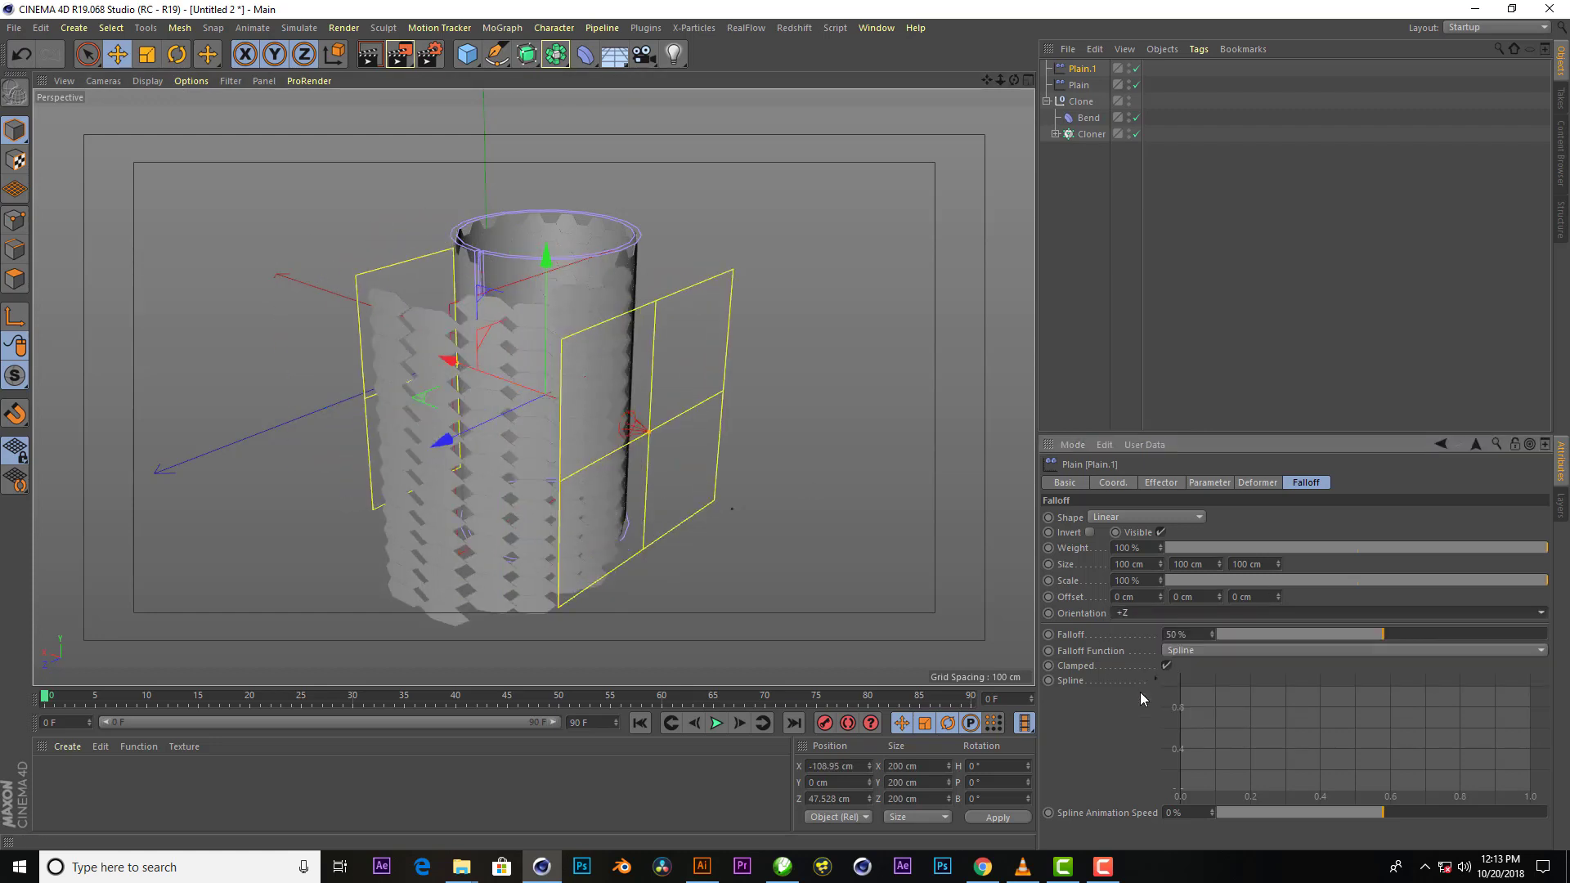
click(1137, 616)
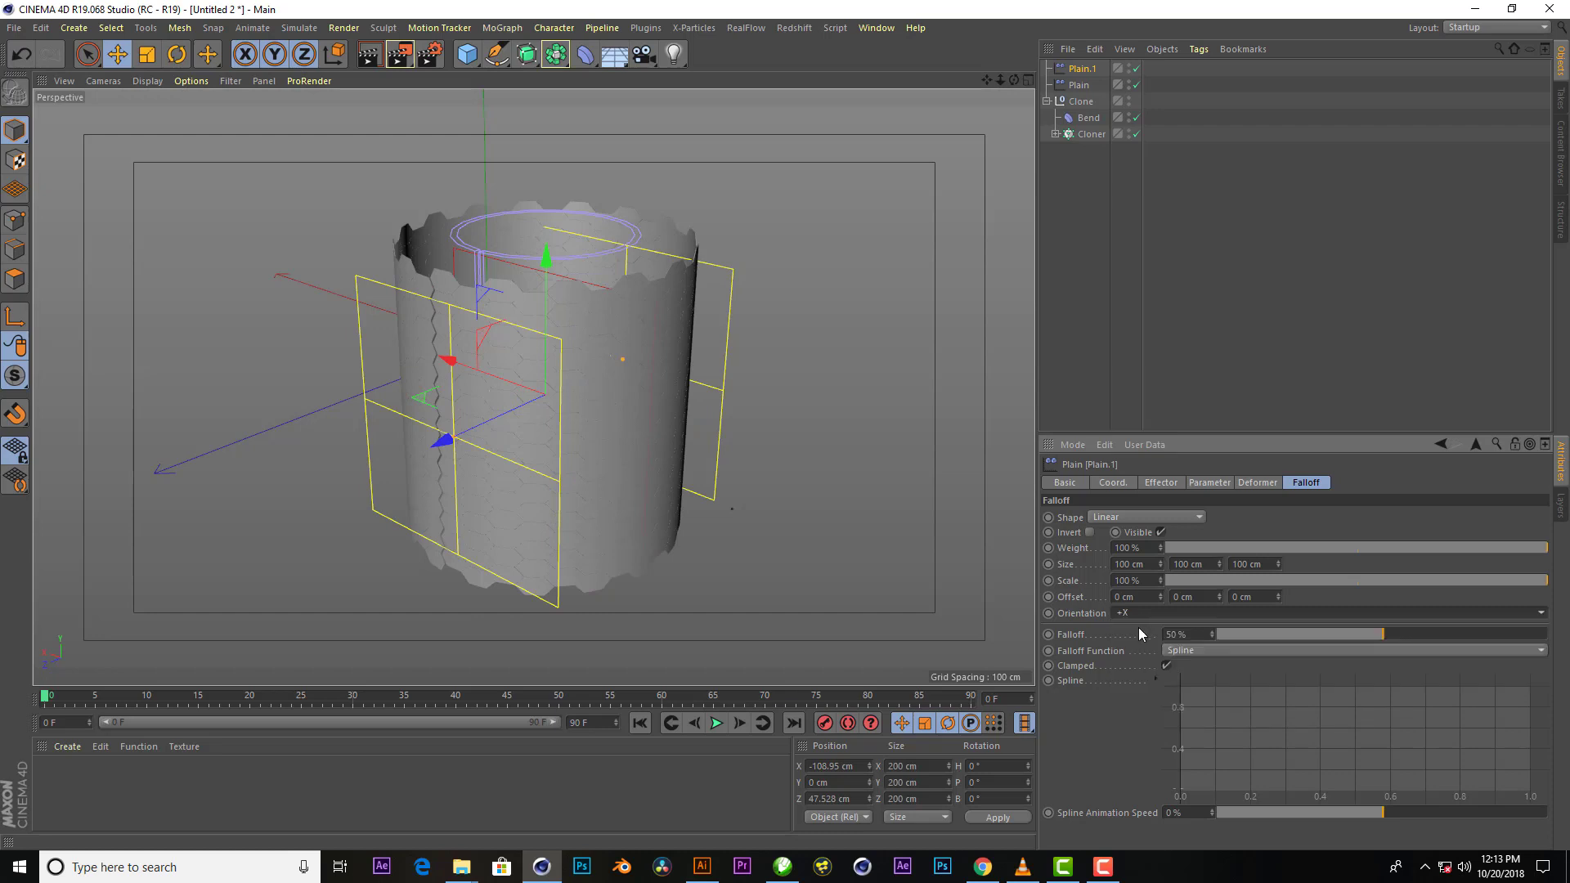
Set the falloff orientation to +Y and lower the effector toward the cylinder's base
click(1131, 611)
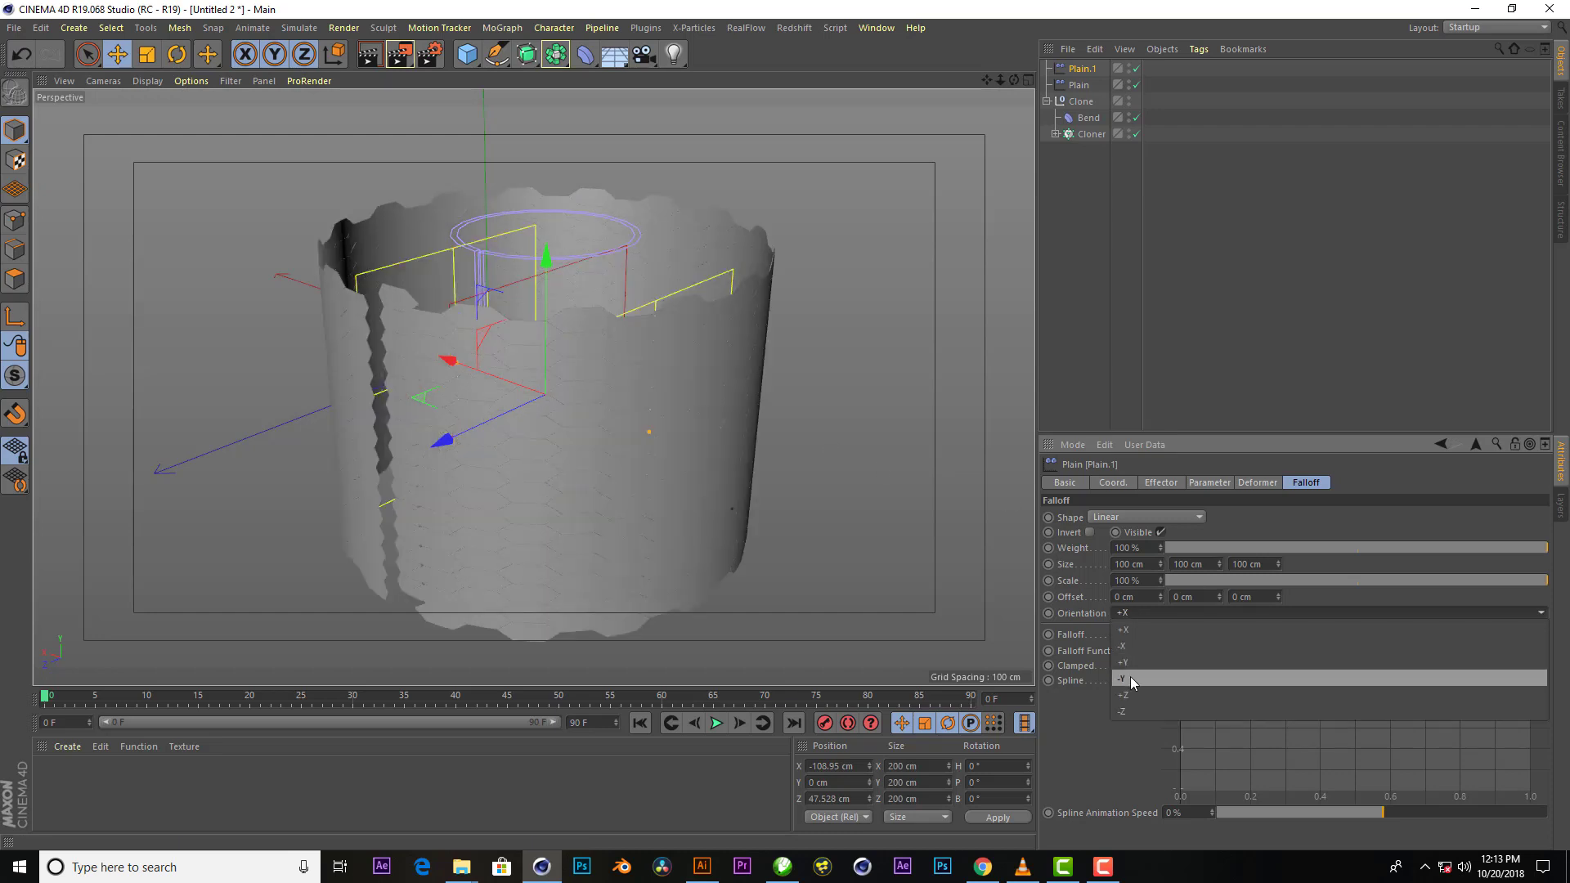
click(1132, 661)
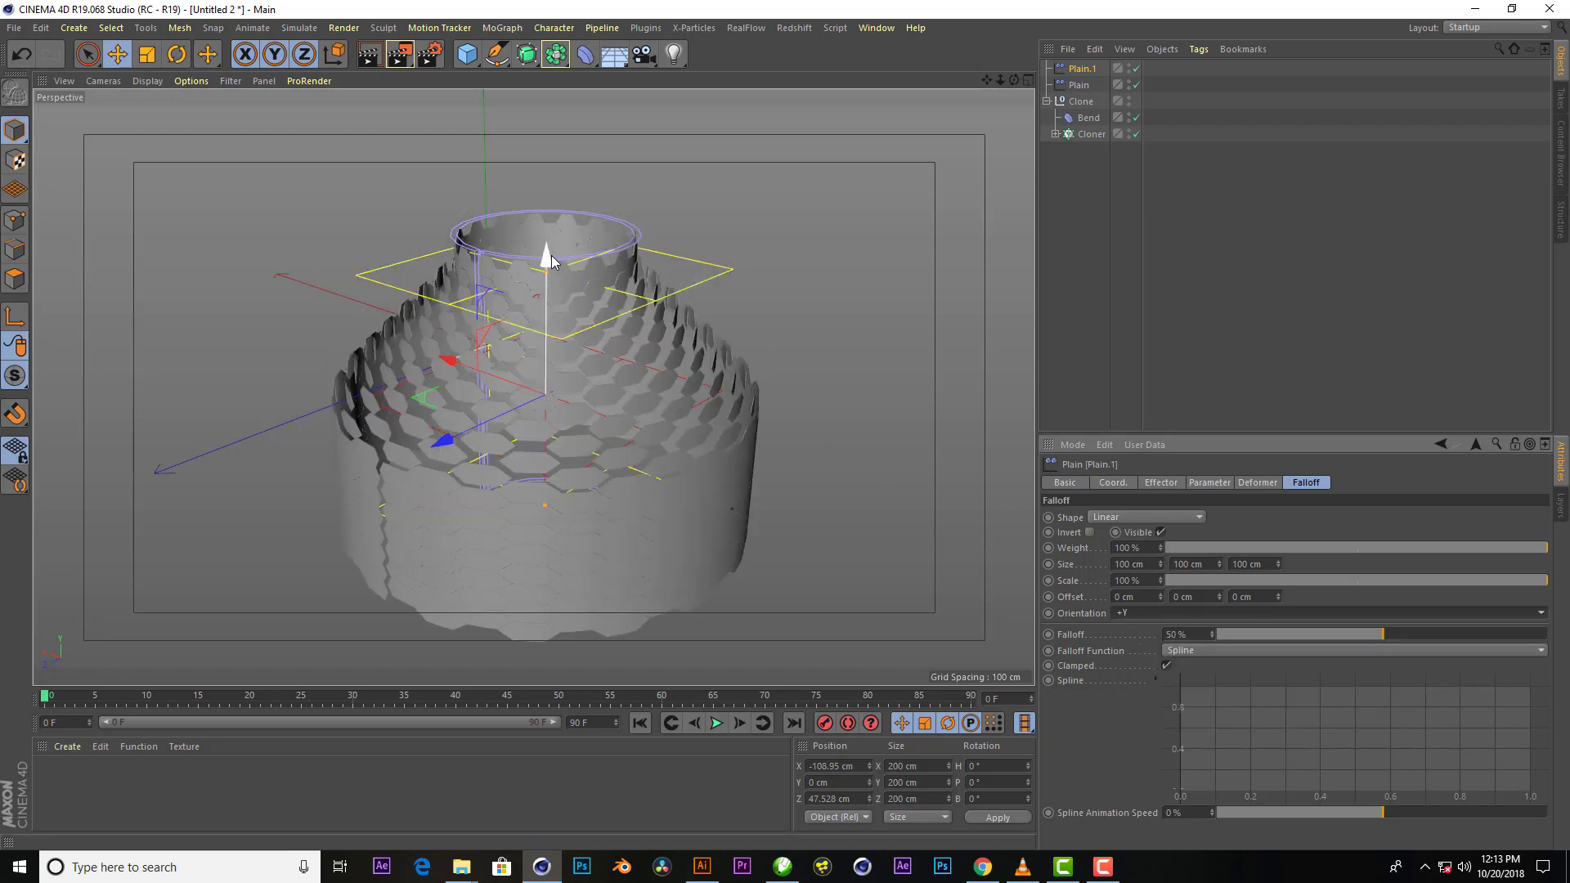
mouse_move(548, 255)
mouse_down()
mouse_move(550, 155)
mouse_move(585, 452)
mouse_move(605, 372)
mouse_up()
alt+drag(654, 199, 955, 102)
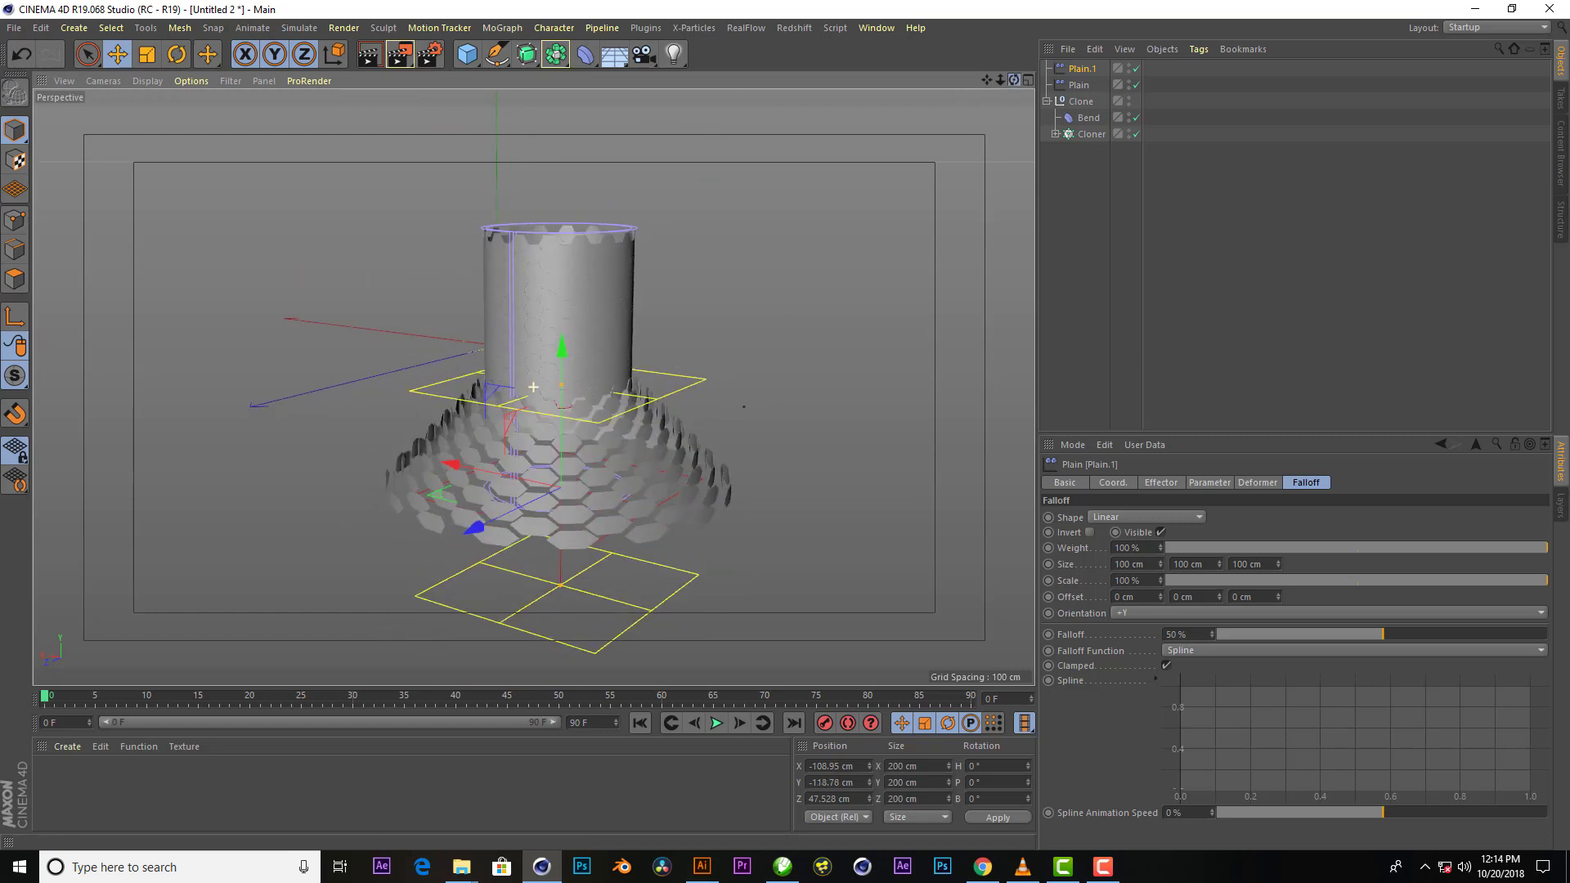
scroll(620, 427, up, 2)
Shrink Plain.1 to about 65% and move it up to mid-height on the cylinder
key(t)
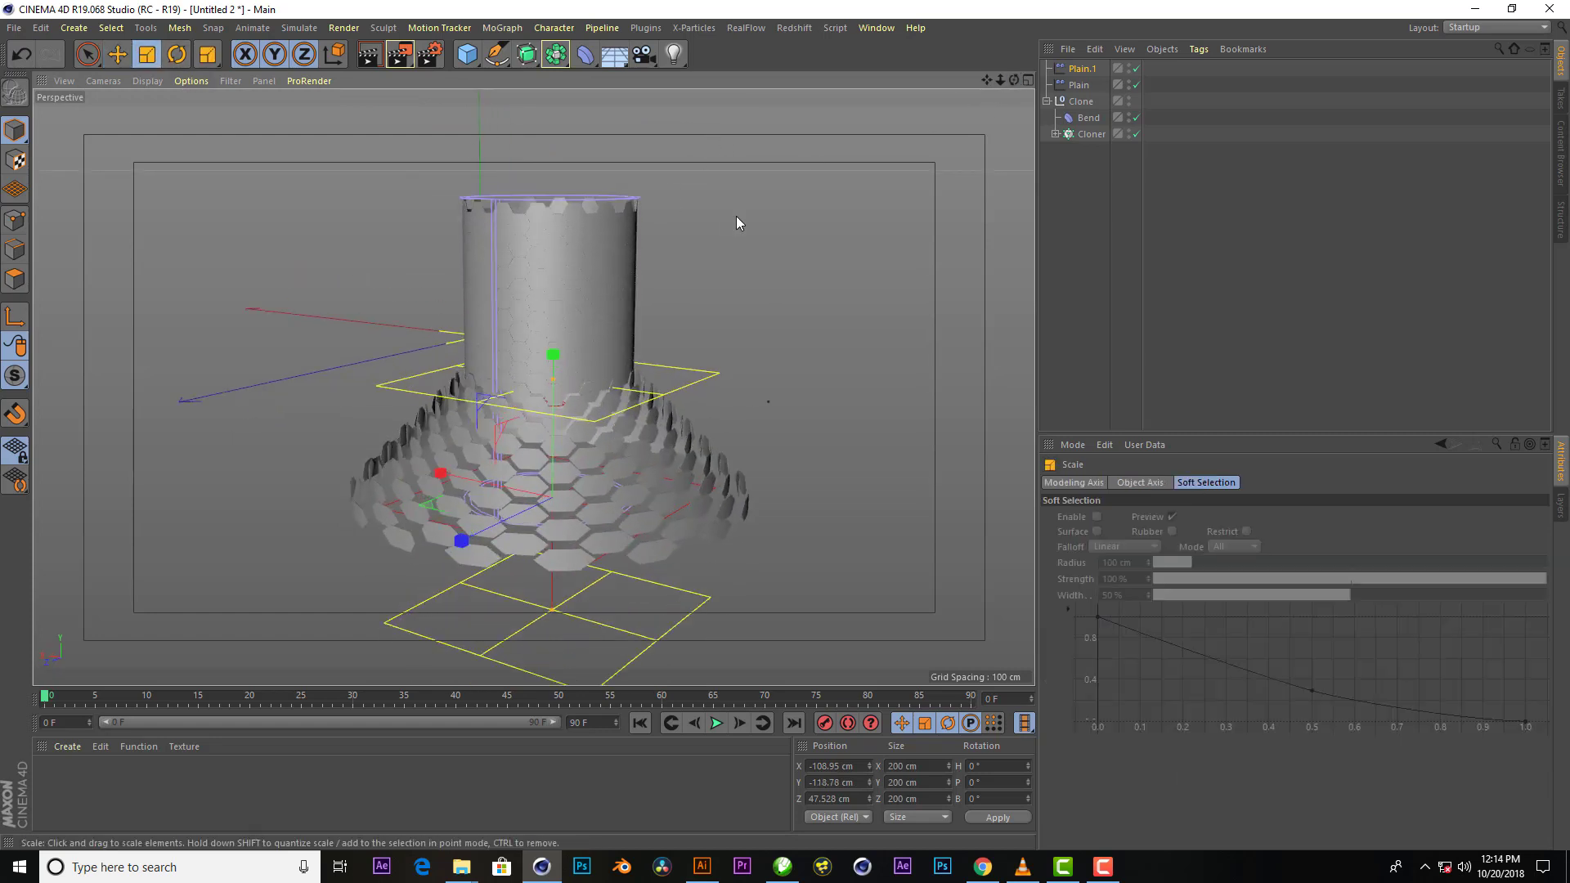
drag(736, 217, 615, 420)
click(118, 54)
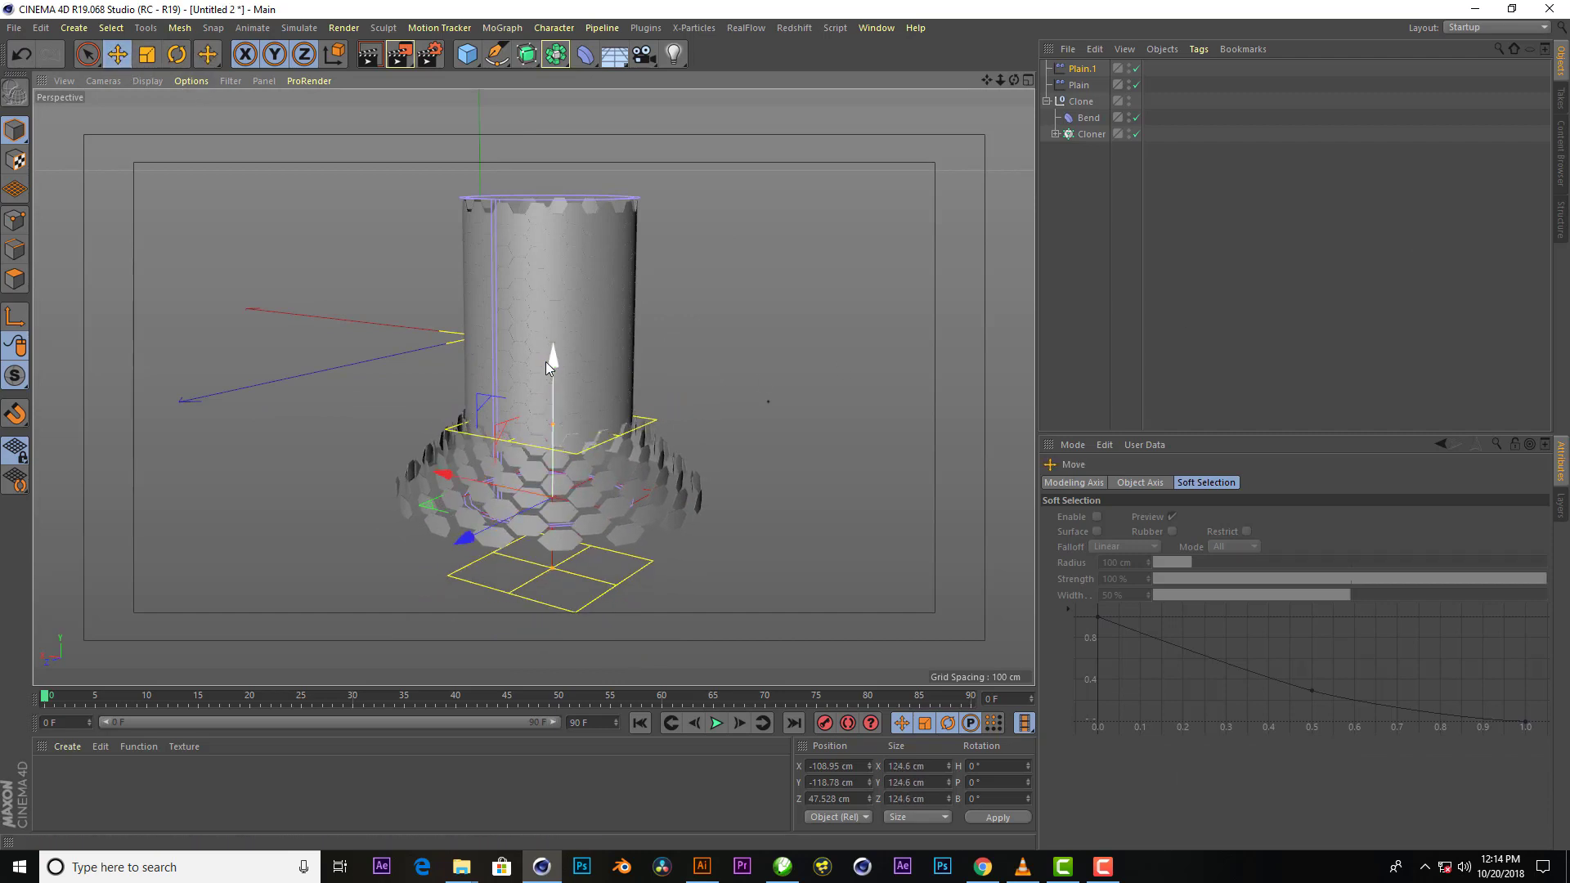
drag(546, 362, 688, 178)
click(1085, 72)
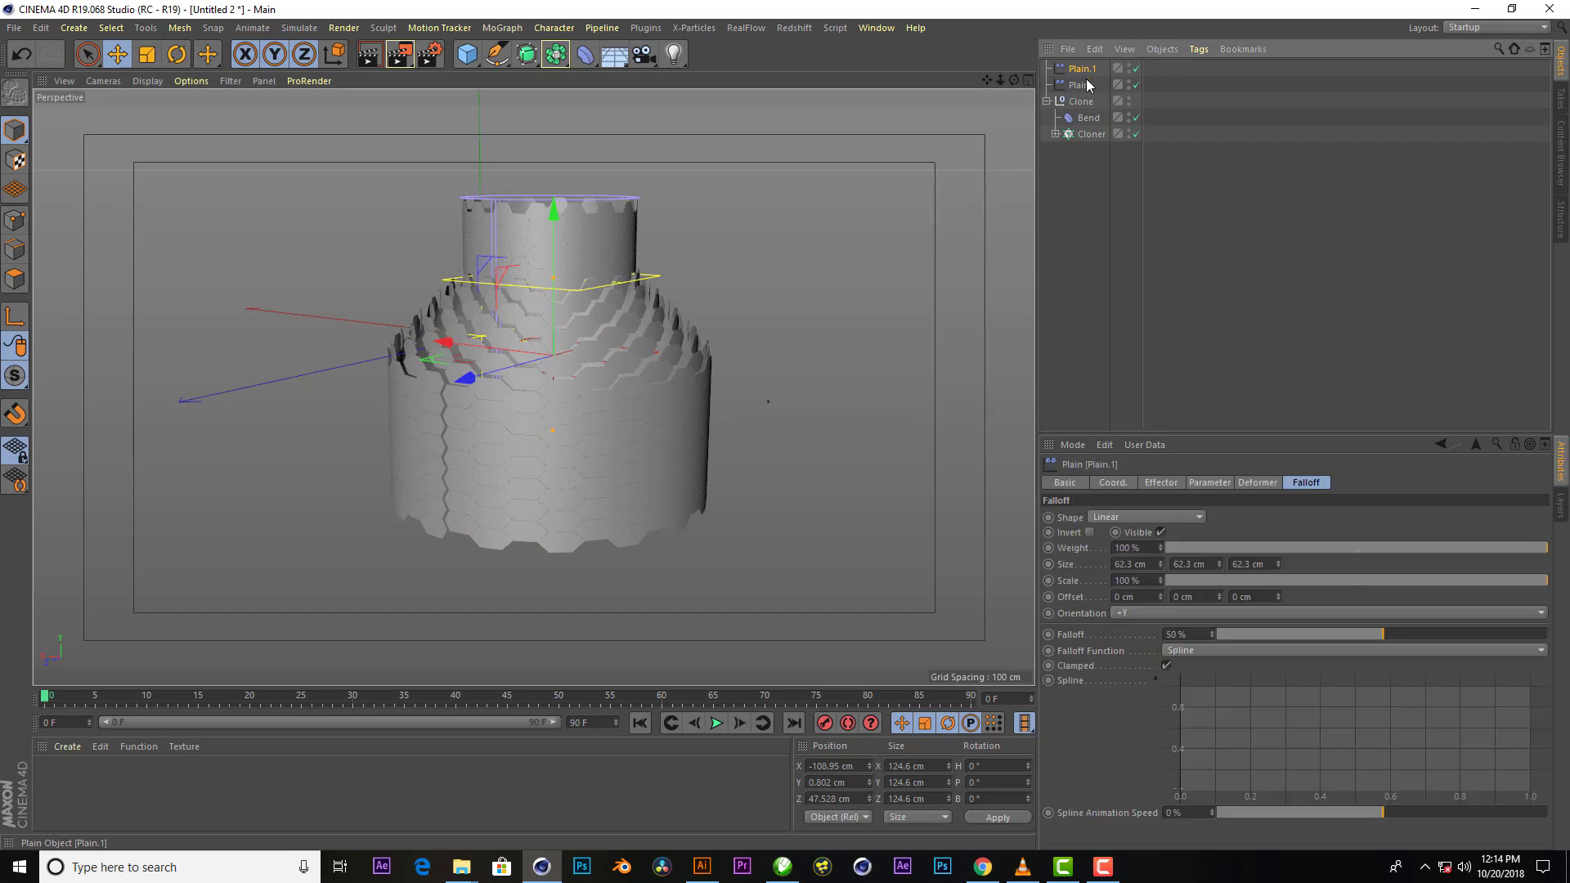
Flip the falloff orientation to -Y and place the effector near the cylinder top (Y ≈119 cm)
click(1140, 611)
click(1135, 670)
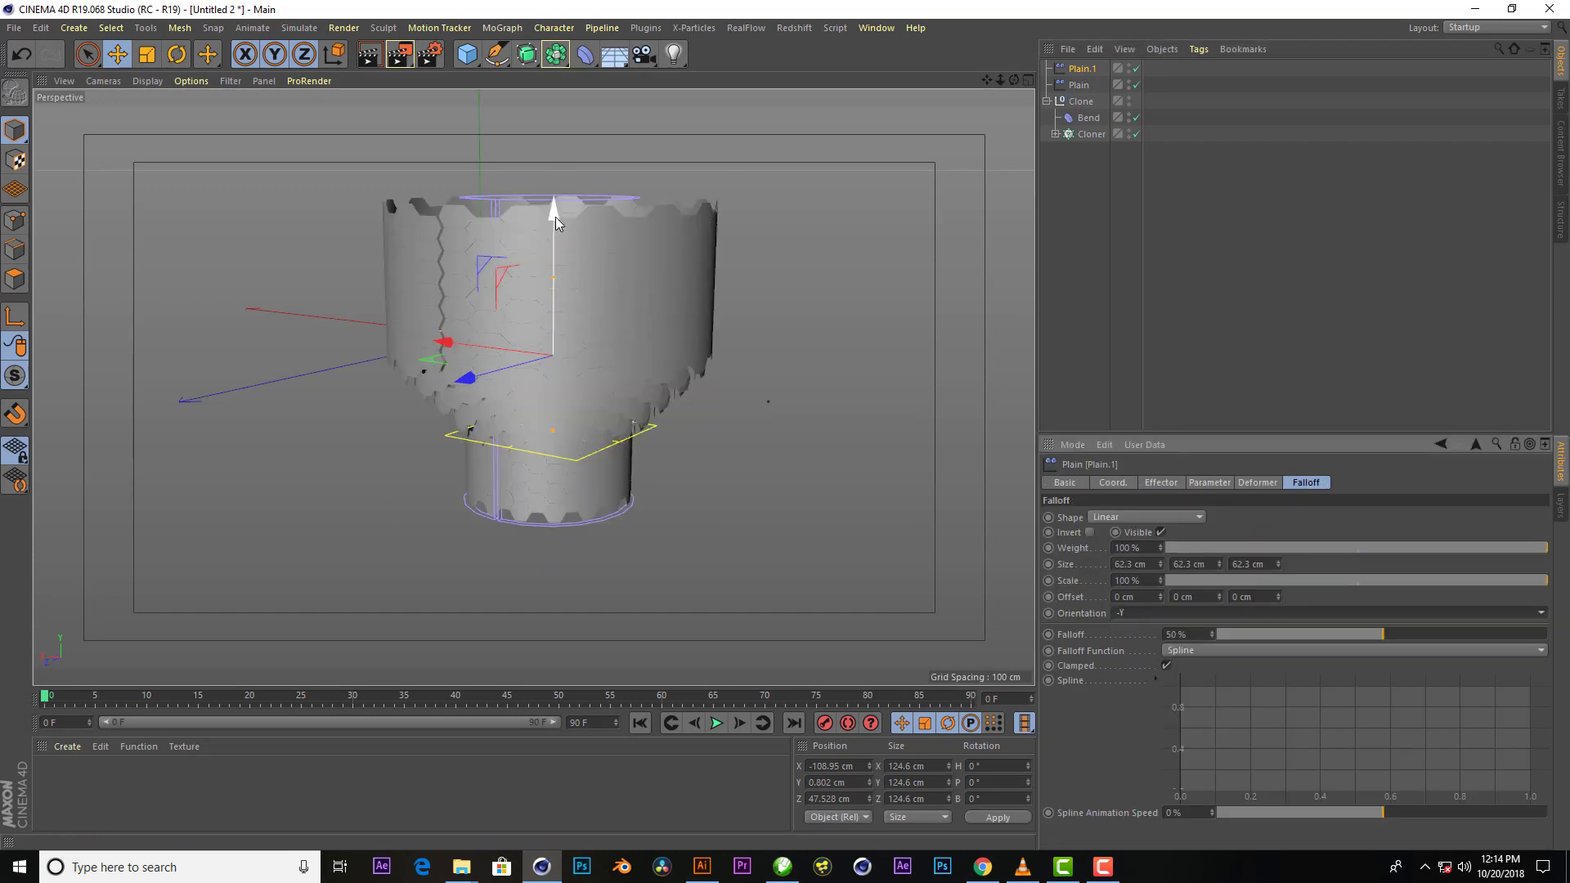
drag(555, 217, 563, 74)
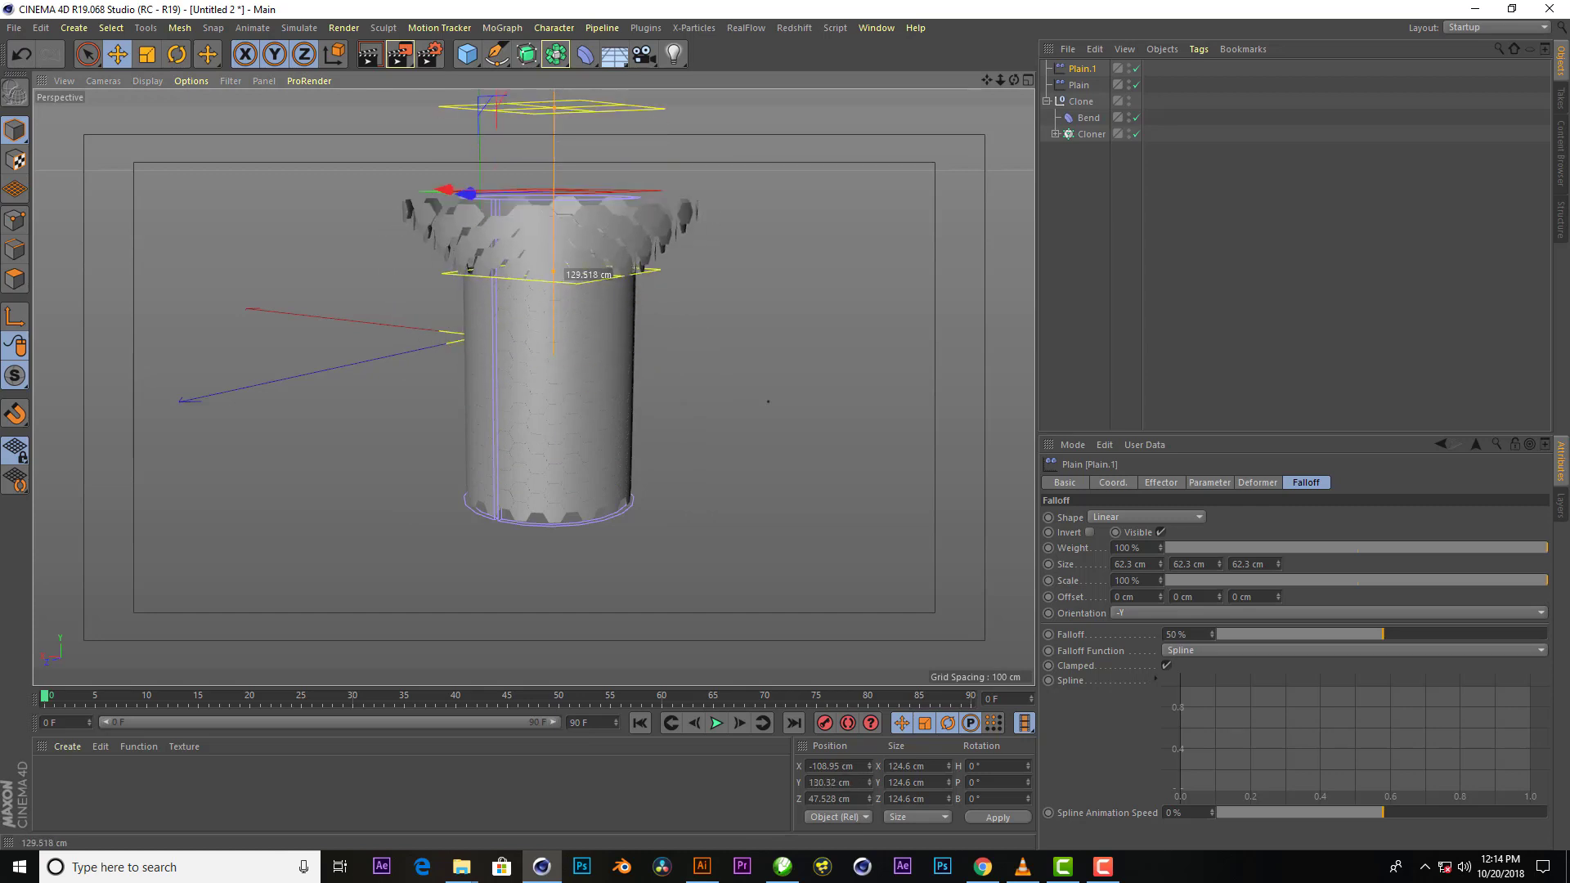
scroll(640, 112, up, 2)
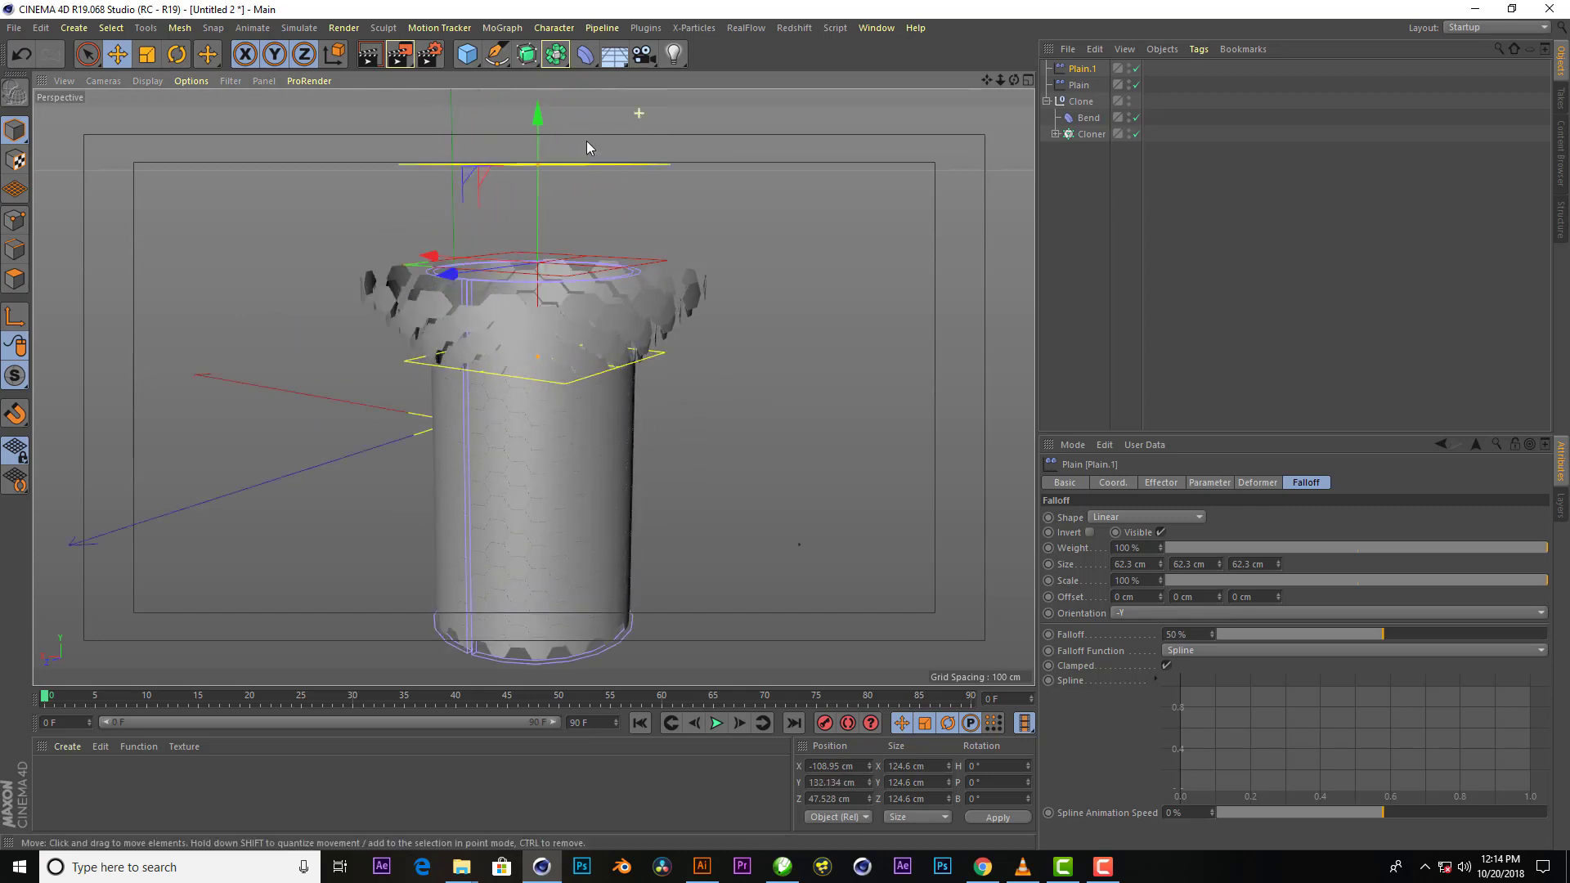
mouse_move(533, 112)
mouse_down()
mouse_move(537, 95)
mouse_move(542, 151)
mouse_up()
Rename Plain.1 to 'Plain. Animation' and duplicate it as Plain. Animation.1
double_click(1081, 69)
key(BackSpace)
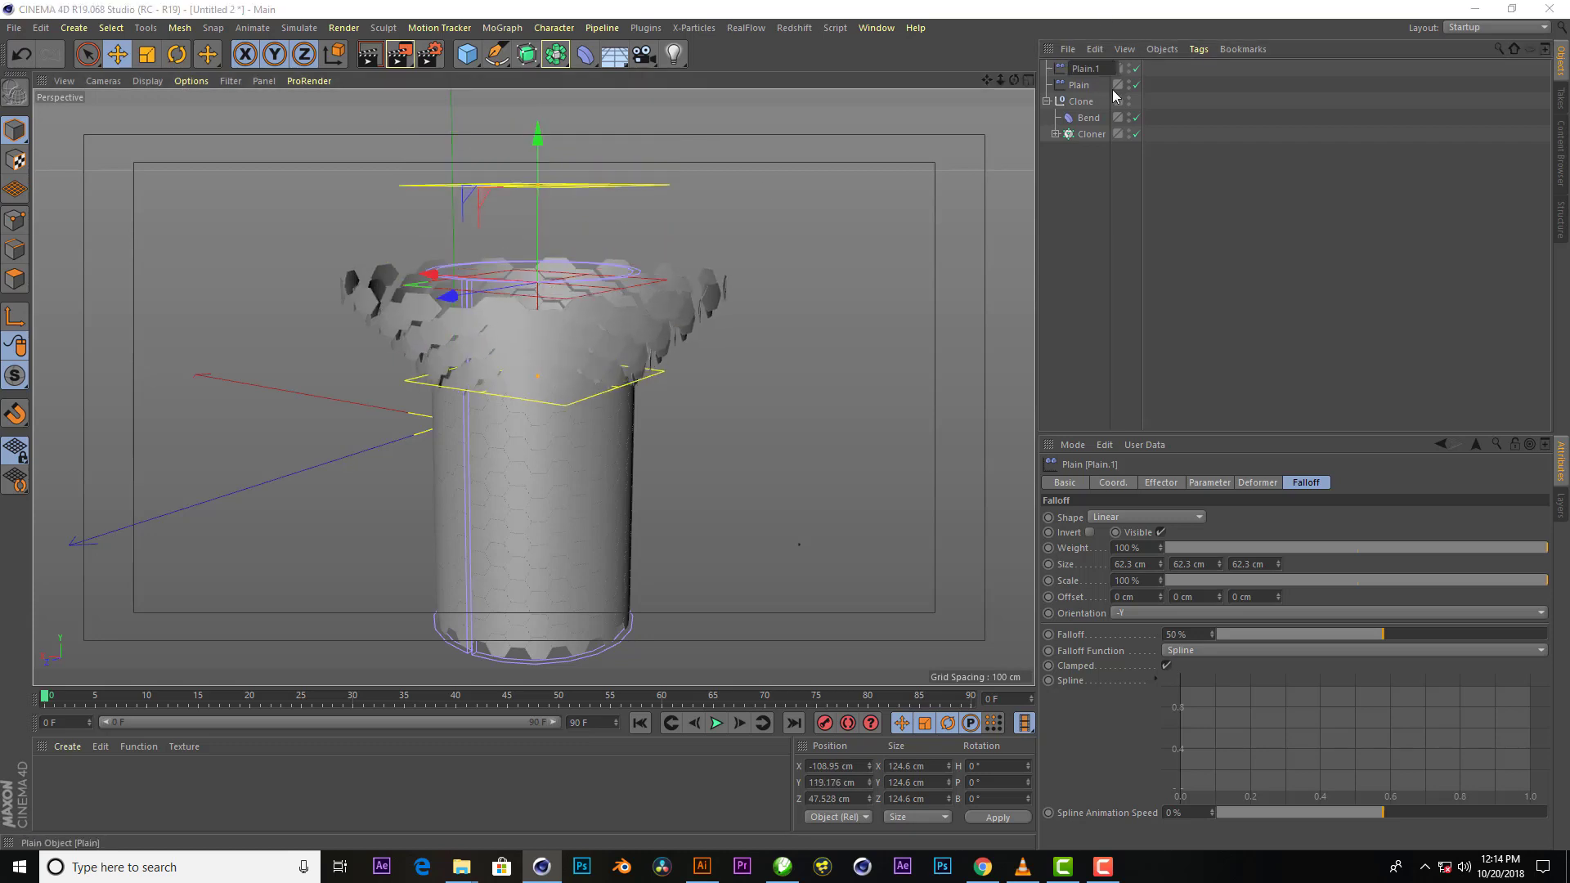
text(Ani)
text(mation)
key(Return)
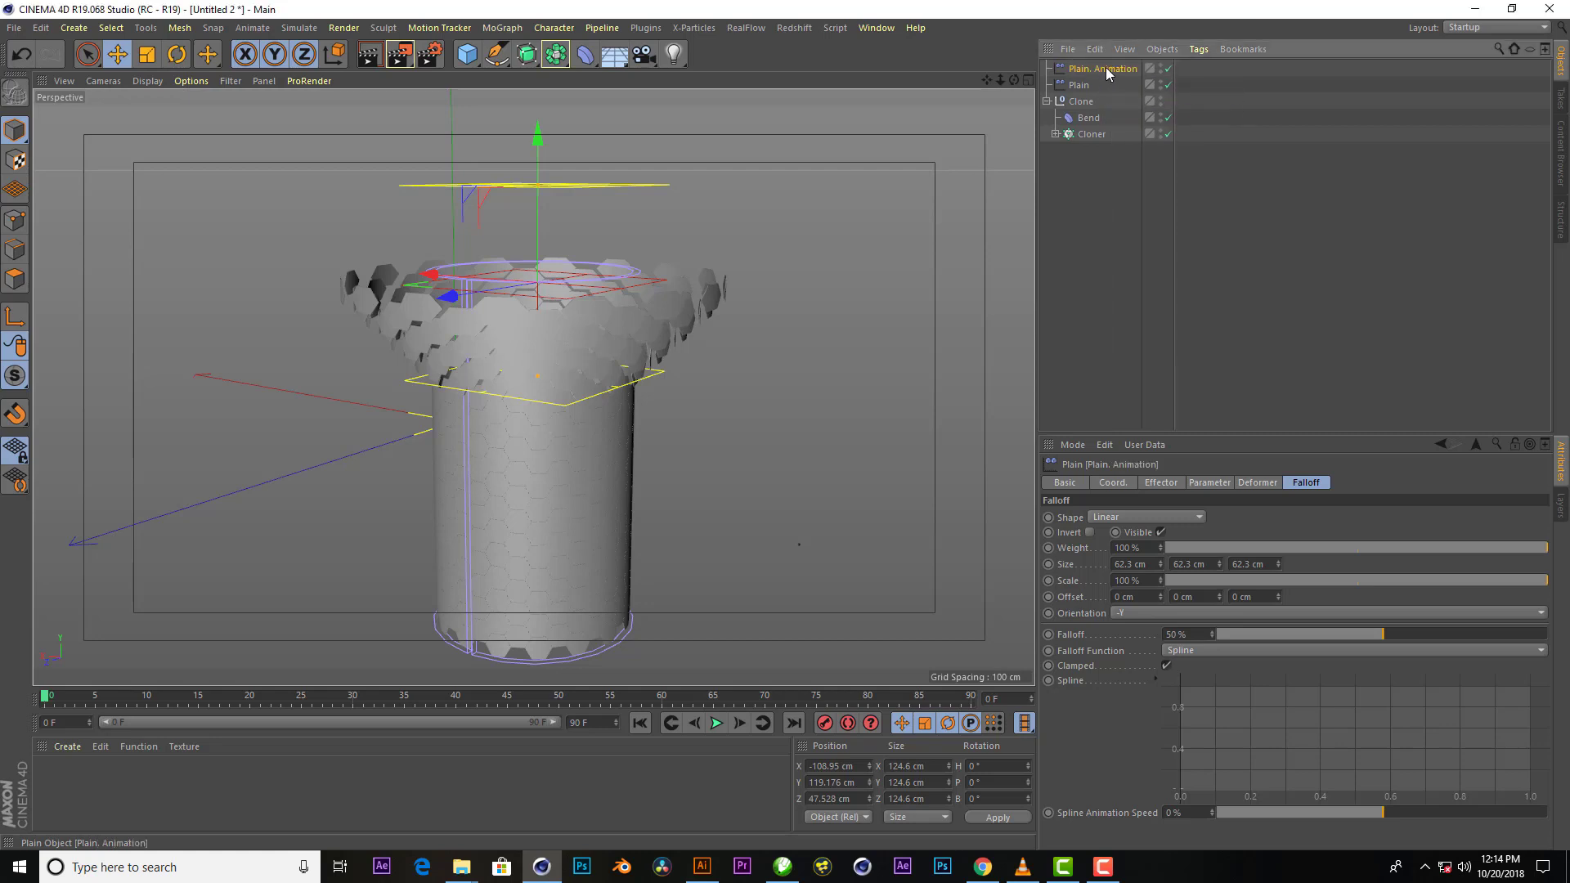
mouse_move(1107, 75)
ctrl+mouse_down()
mouse_move(1107, 88)
mouse_move(1116, 72)
ctrl+mouse_up()
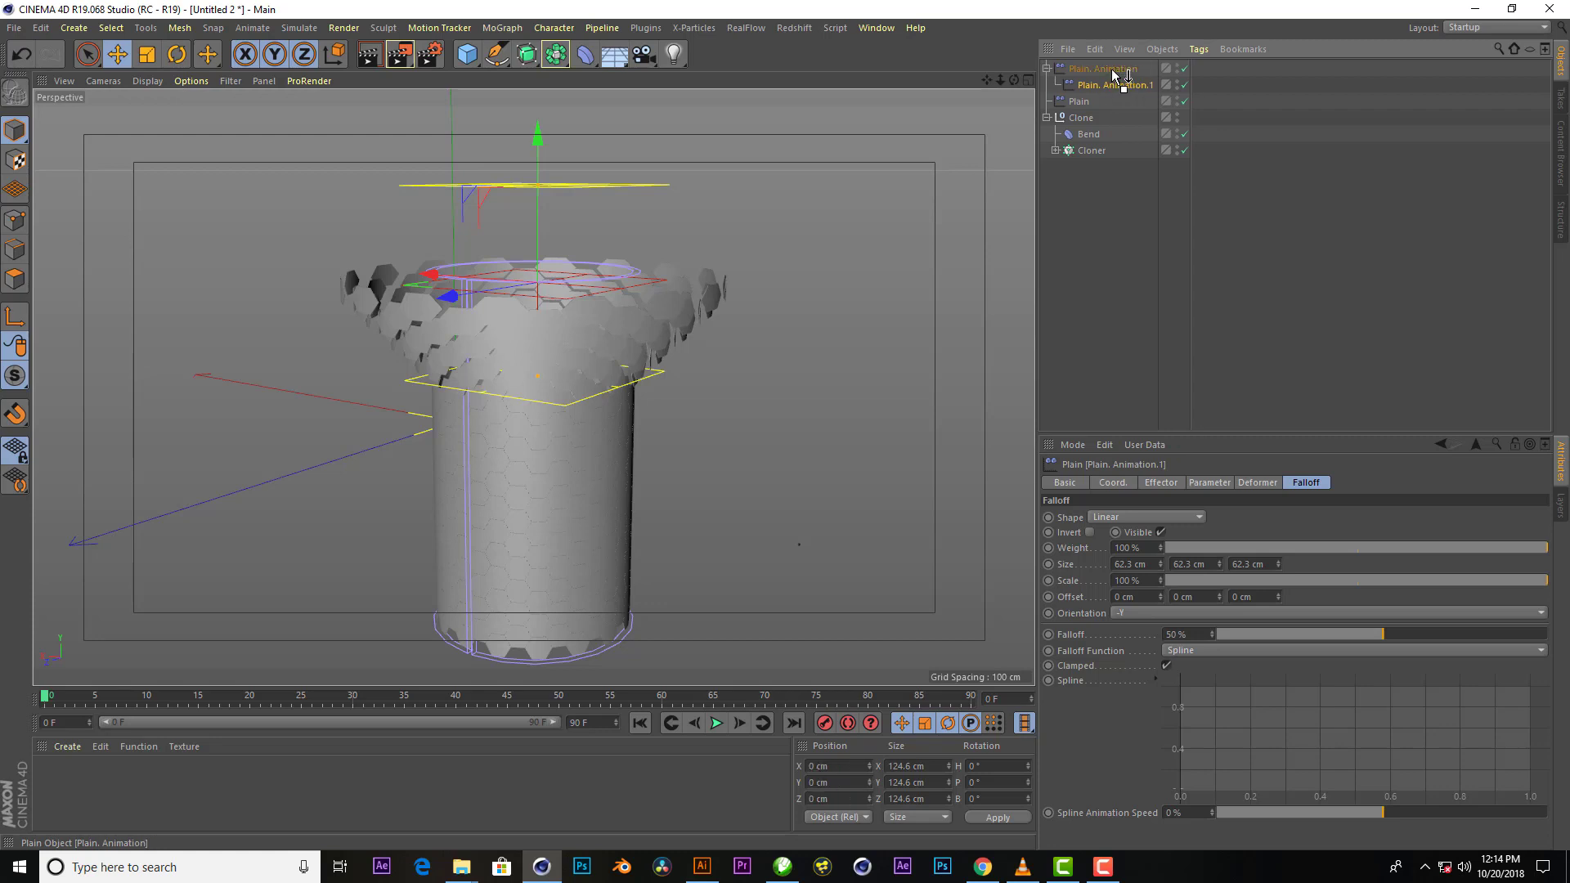
Set Plain. Animation's Modify Clone to 0% and uncheck Position on Plain. Animation.1
click(1114, 72)
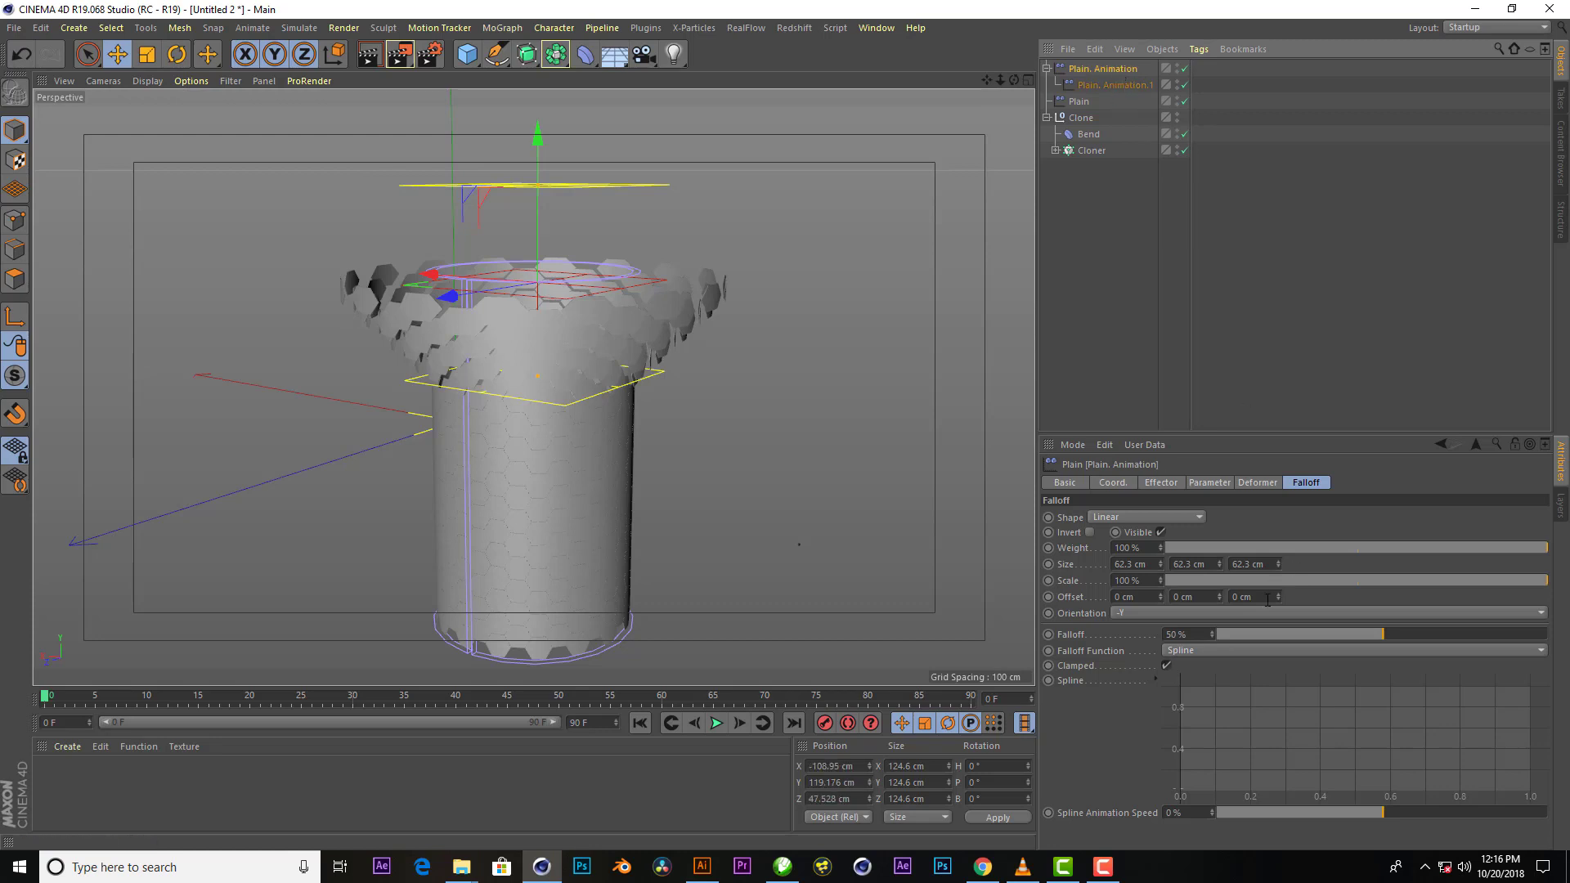
click(1213, 484)
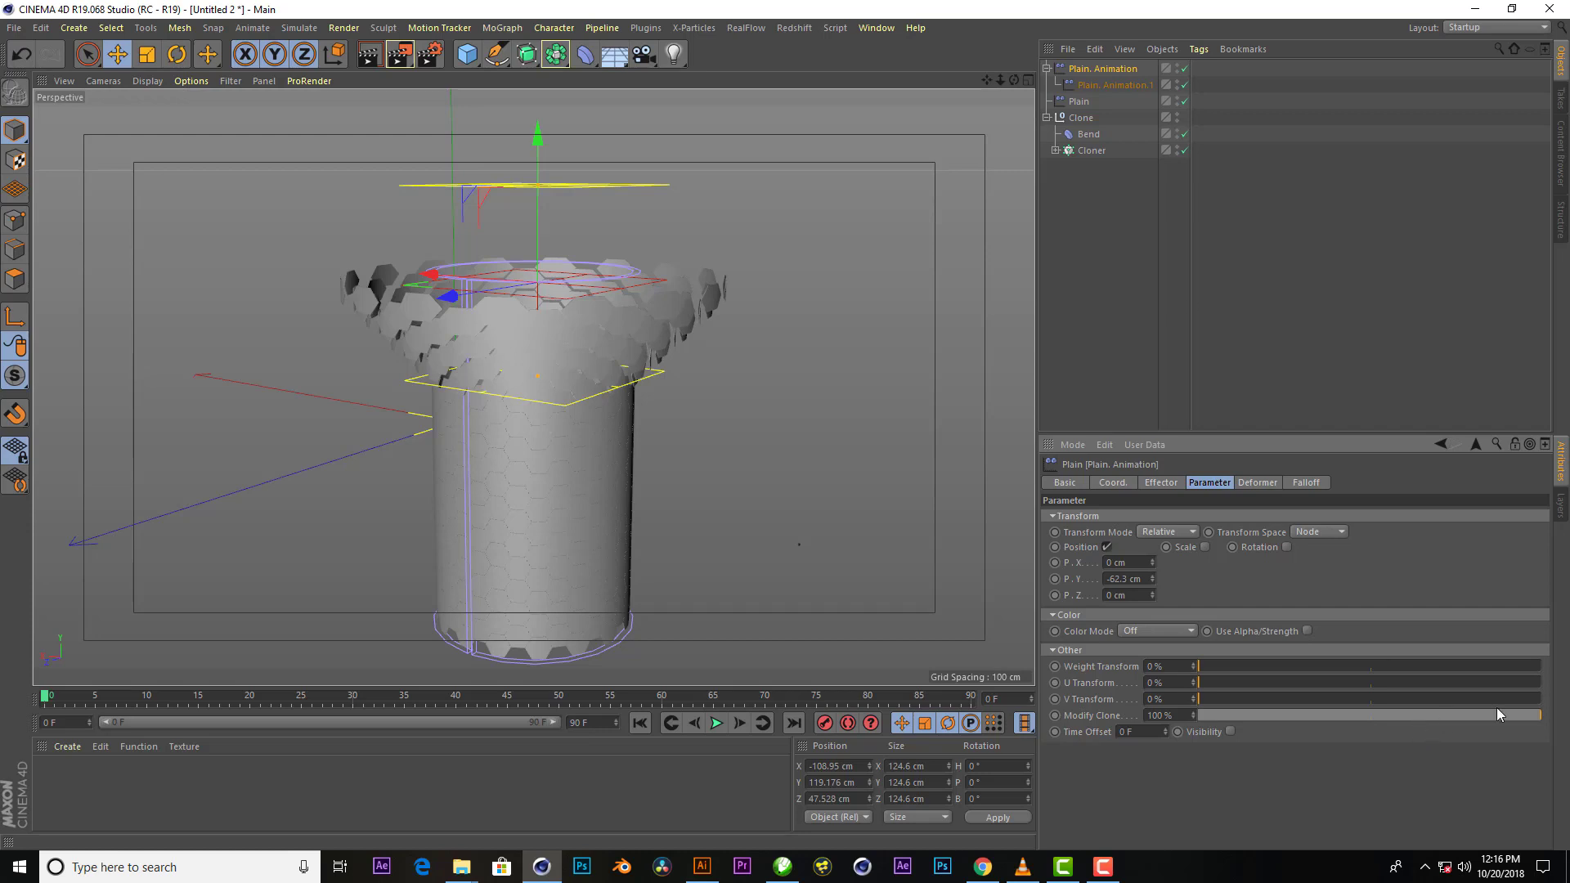
drag(1527, 714, 1269, 723)
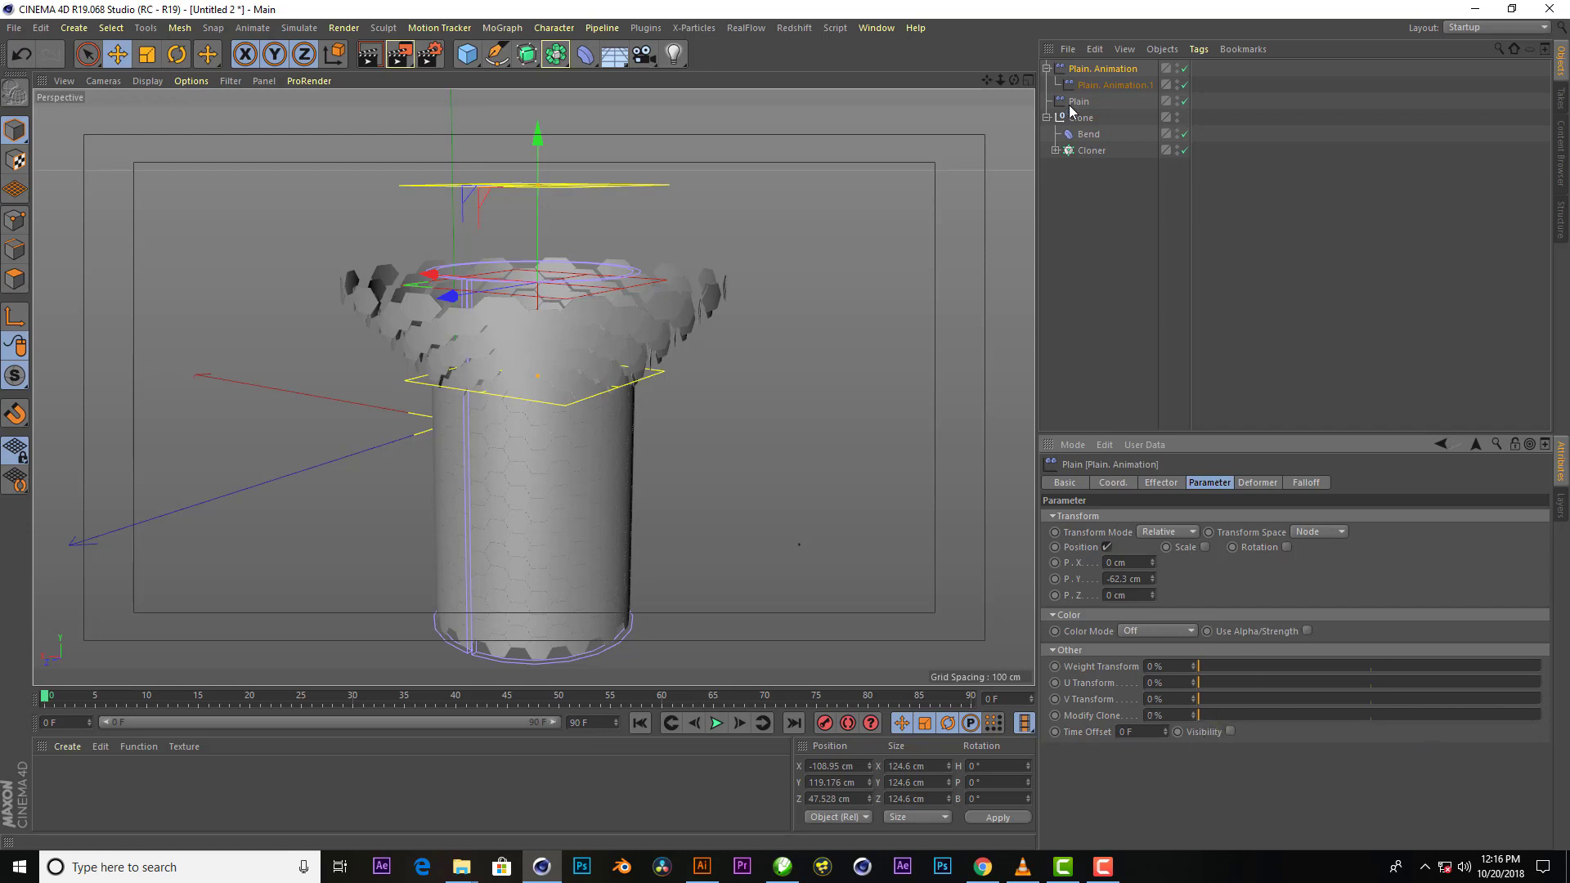
click(1099, 84)
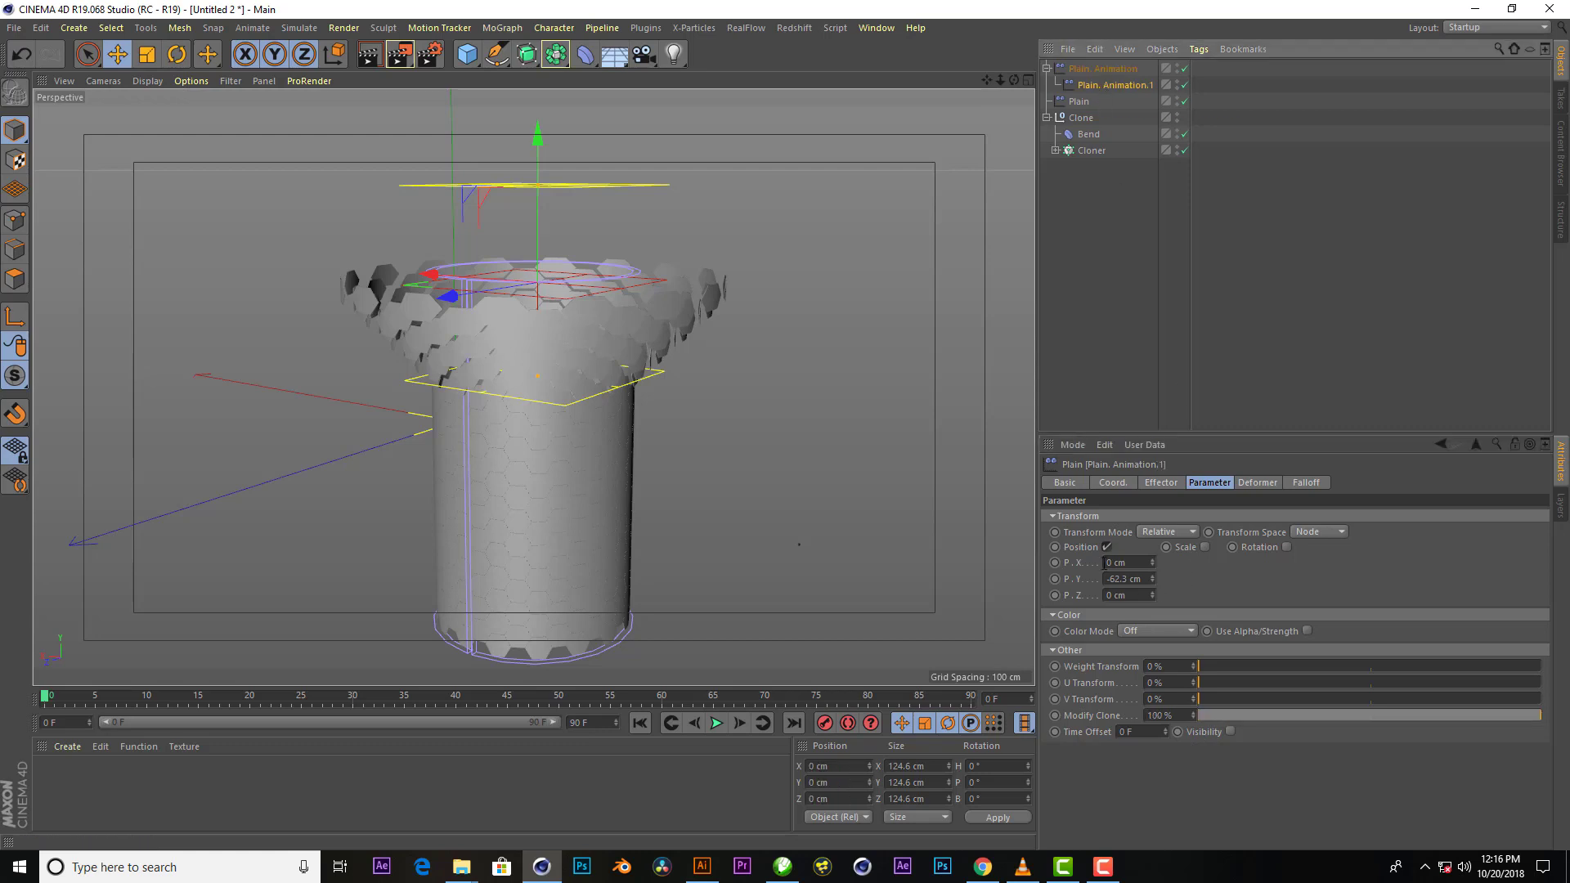
click(1107, 546)
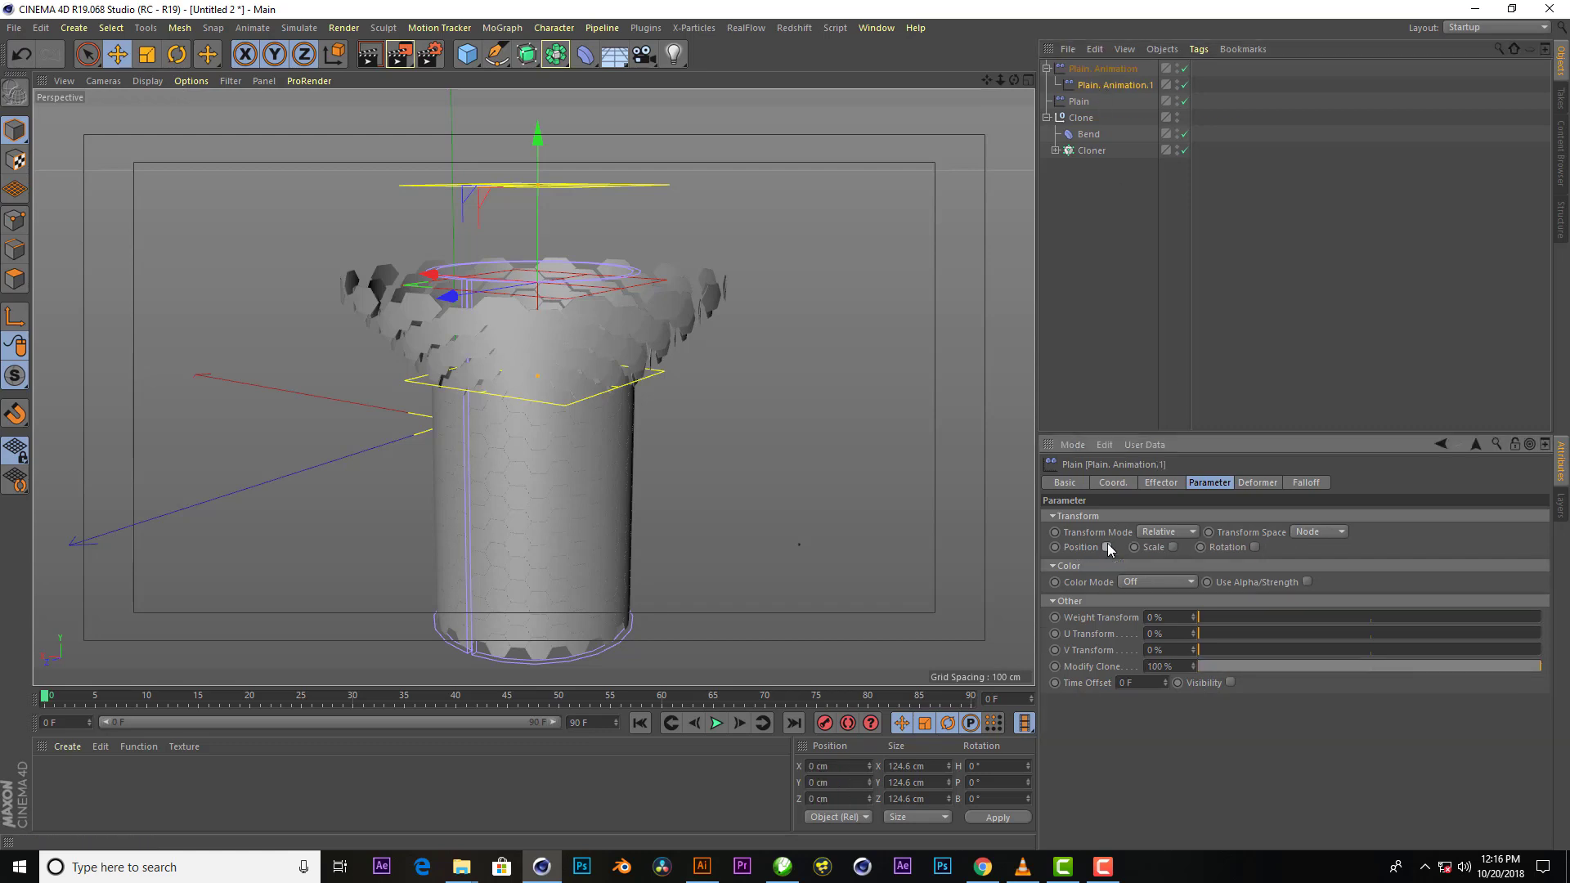
Drag Plain. Animation up the cylinder to about Y 152 cm so only top tiles scatter
click(1102, 69)
mouse_move(536, 135)
mouse_down()
mouse_move(543, 283)
mouse_move(564, 6)
mouse_move(572, 283)
mouse_move(600, 456)
mouse_move(613, 317)
mouse_up()
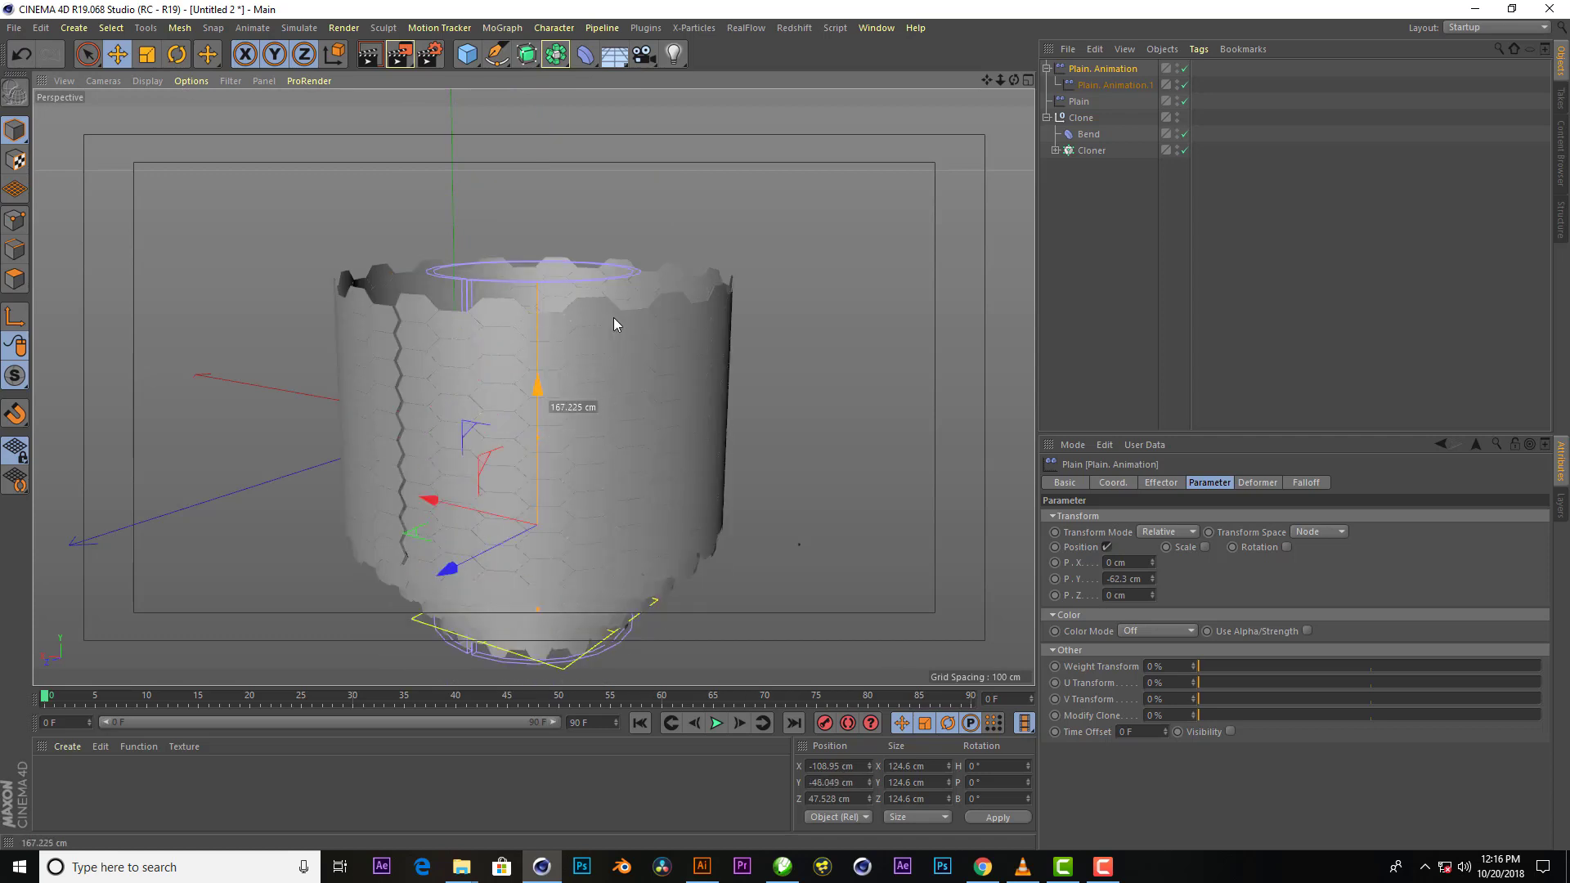
scroll(415, 304, up, 3)
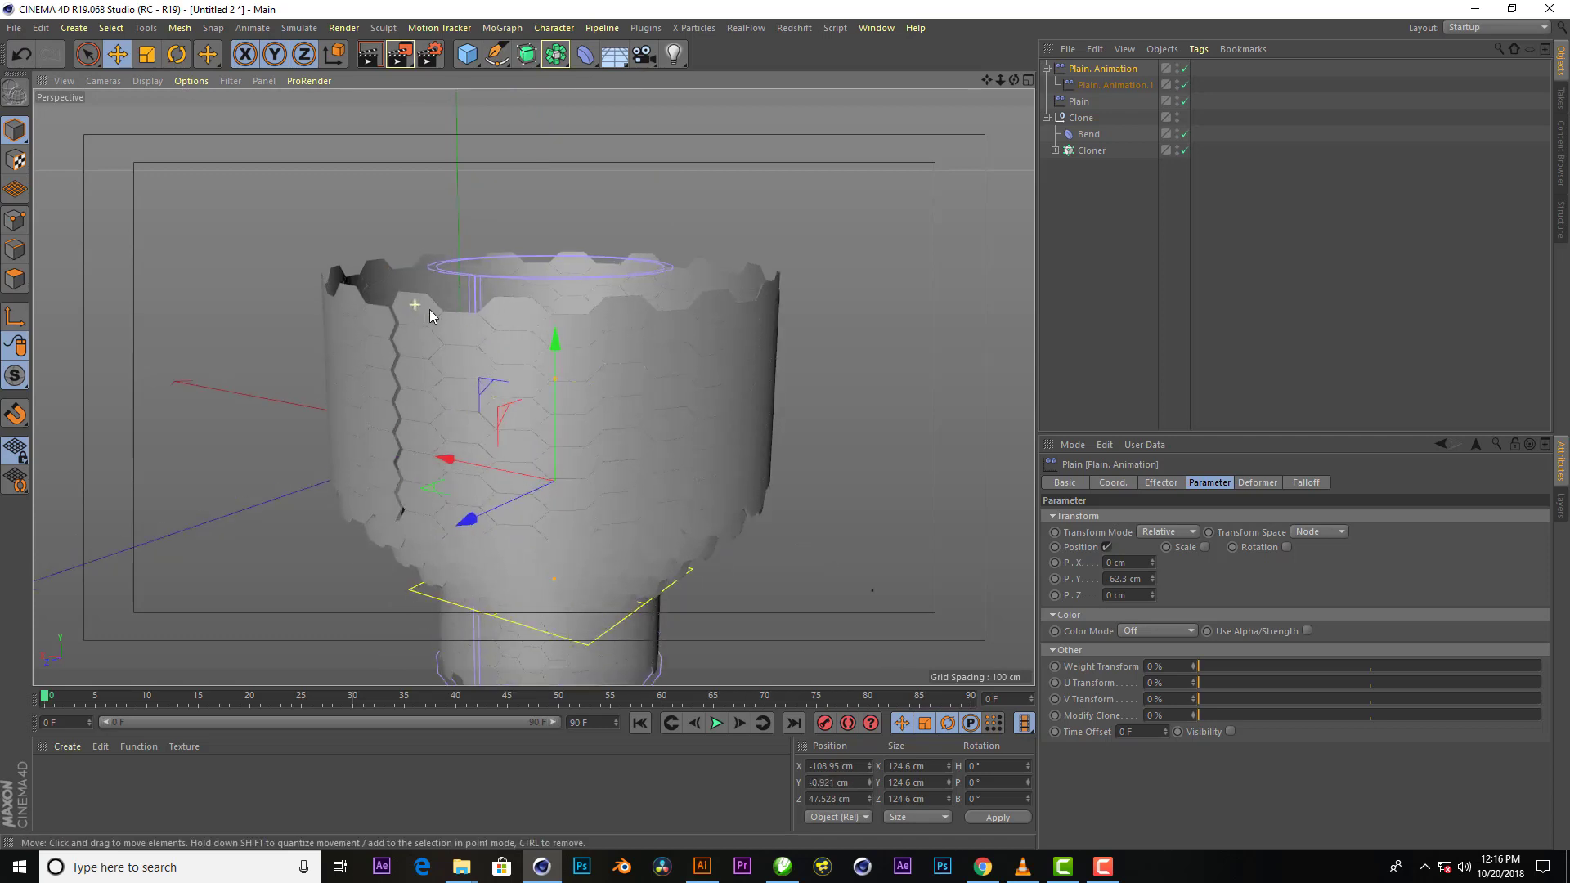
drag(1014, 79, 1014, 80)
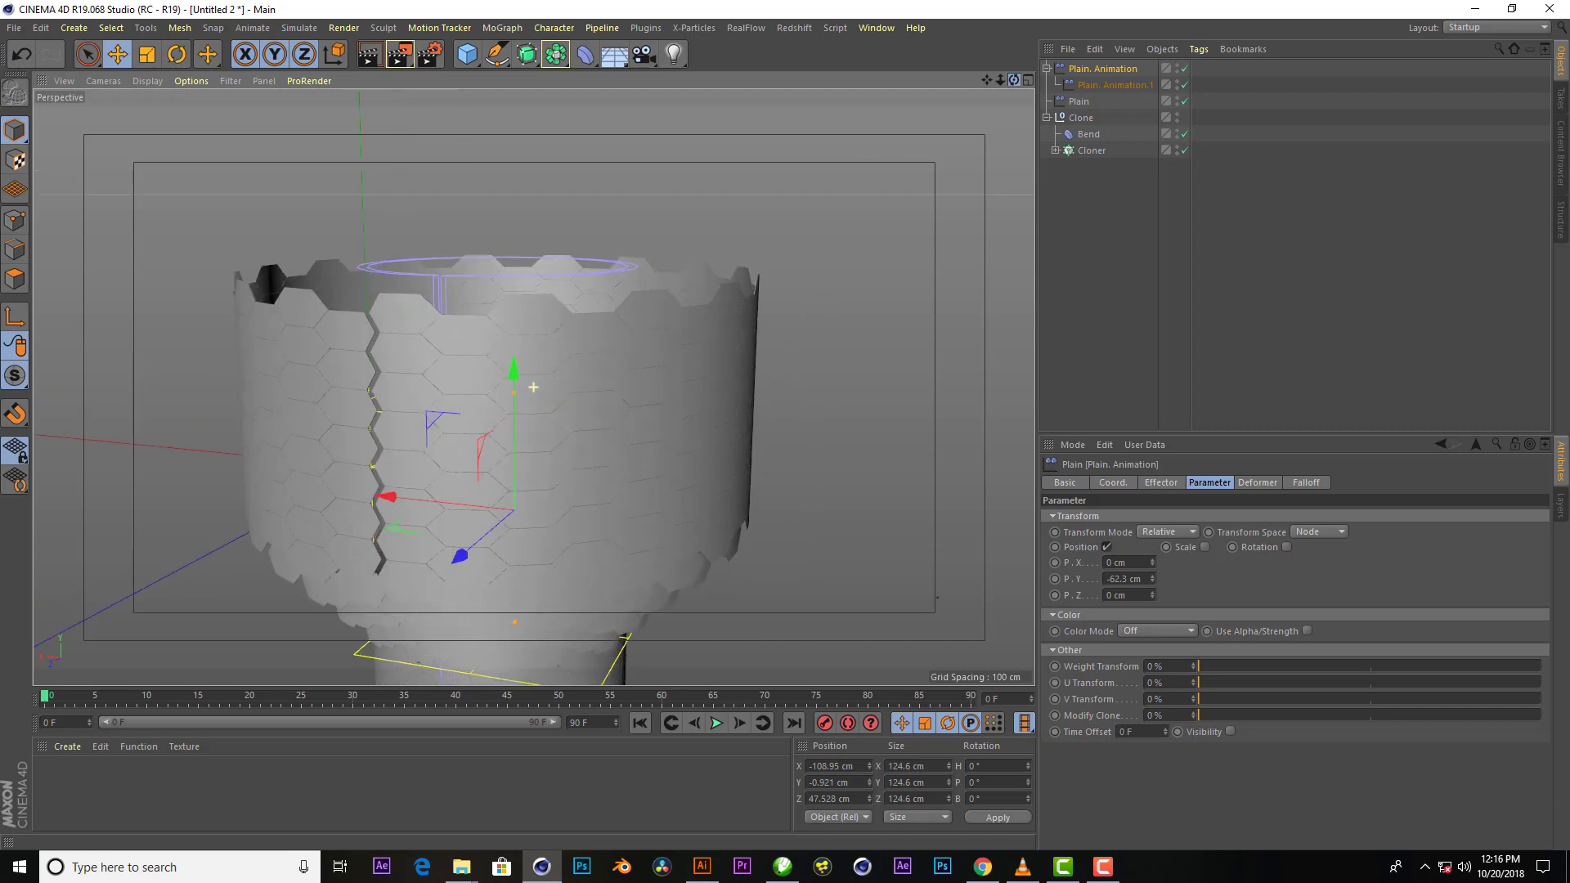
drag(452, 379, 487, 105)
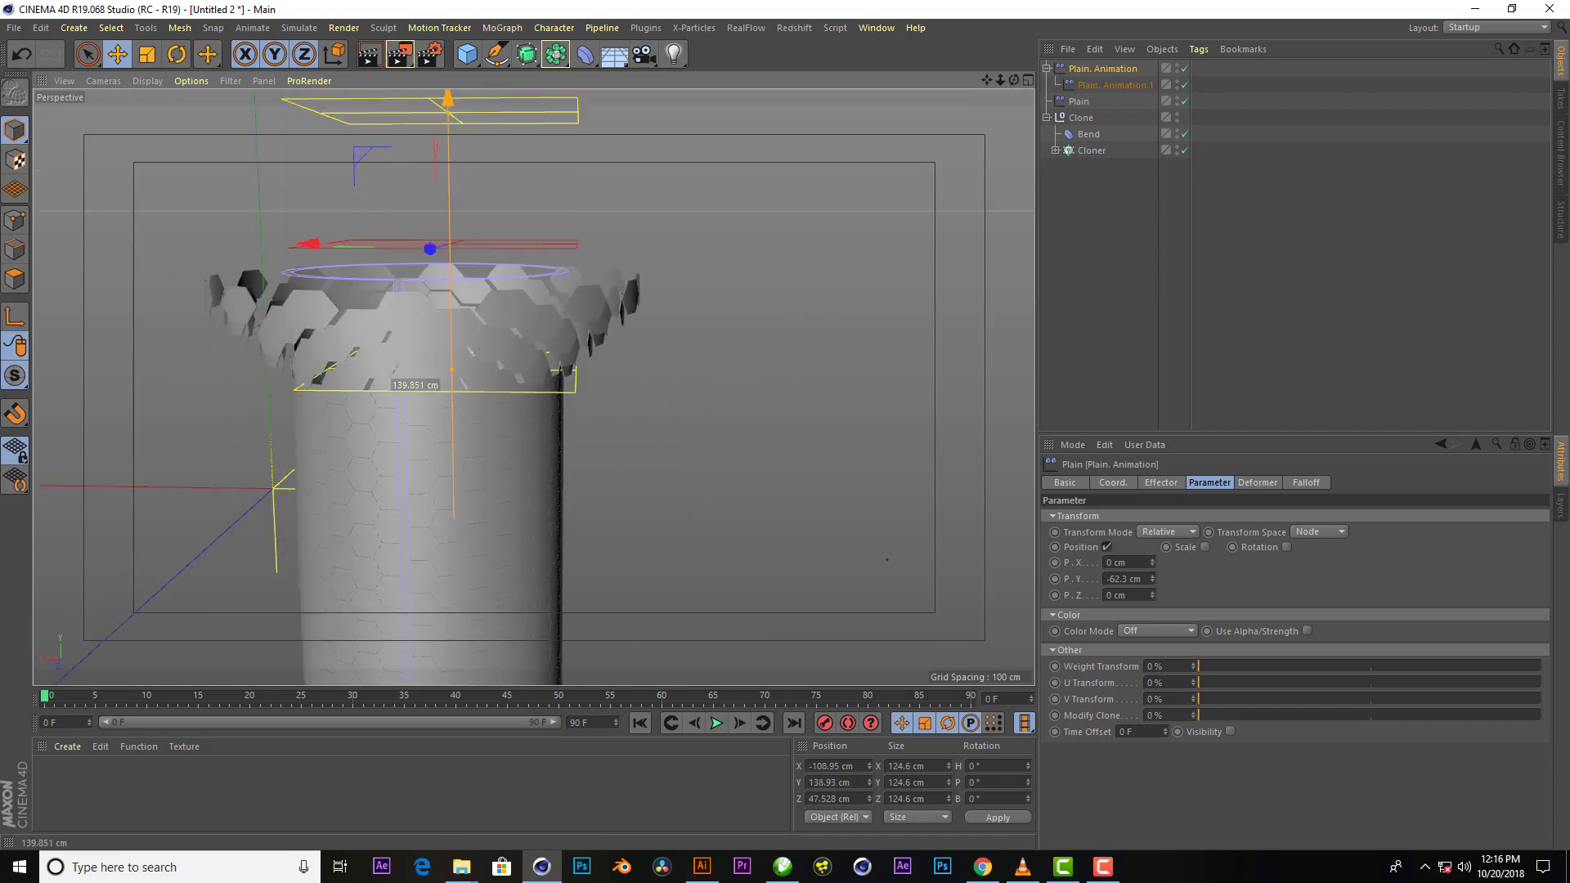
drag(487, 105, 470, 12)
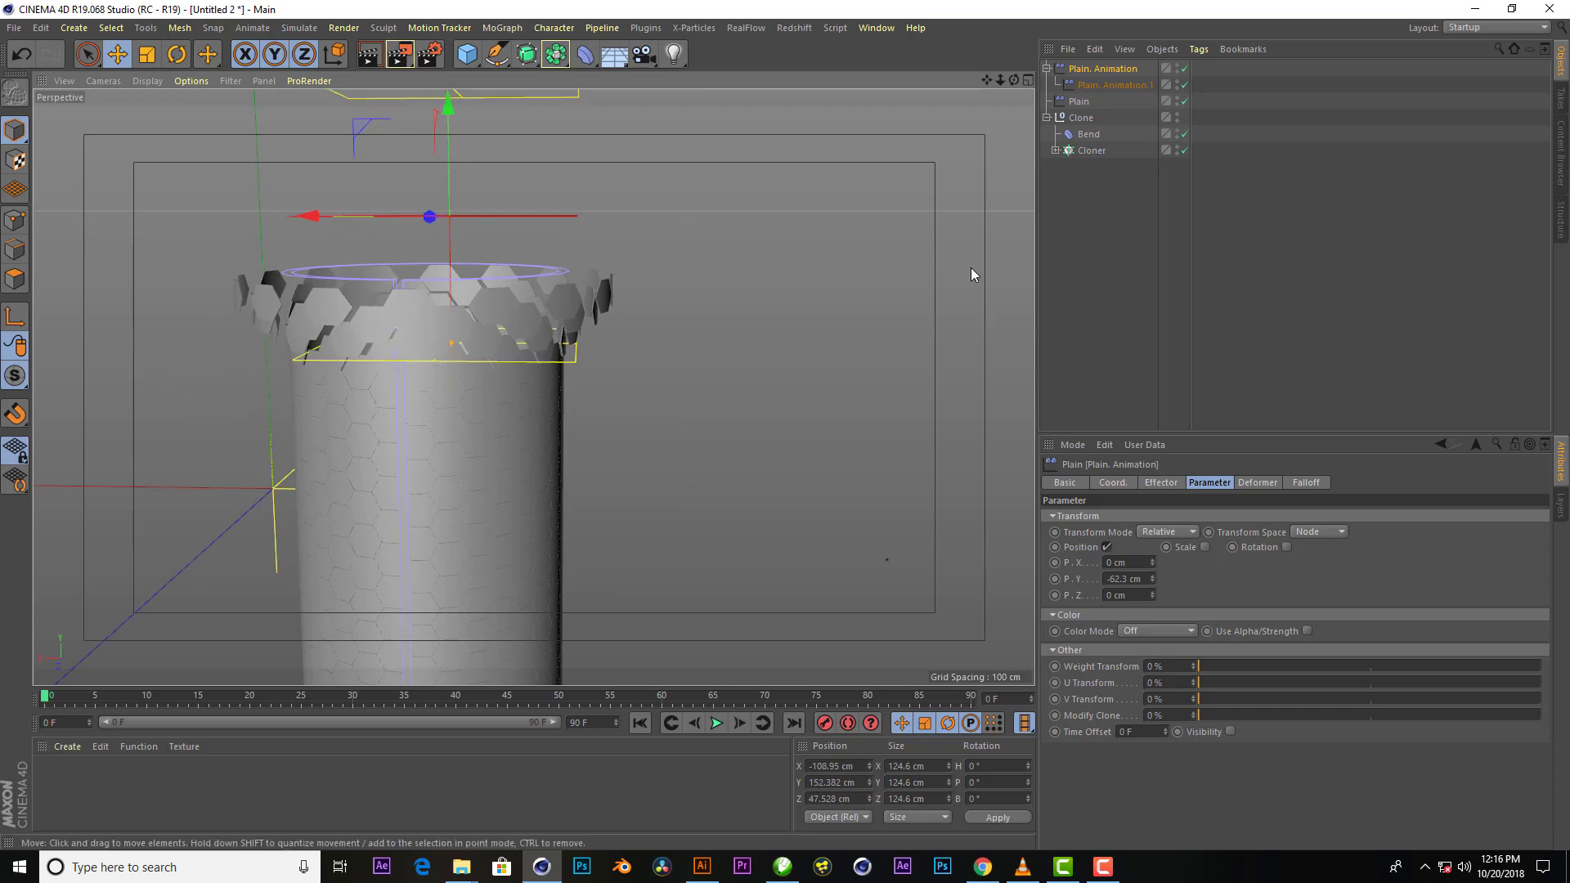
Add a Random effector to the Cloner with Position unchecked and Weight Transform at 72%
click(1249, 158)
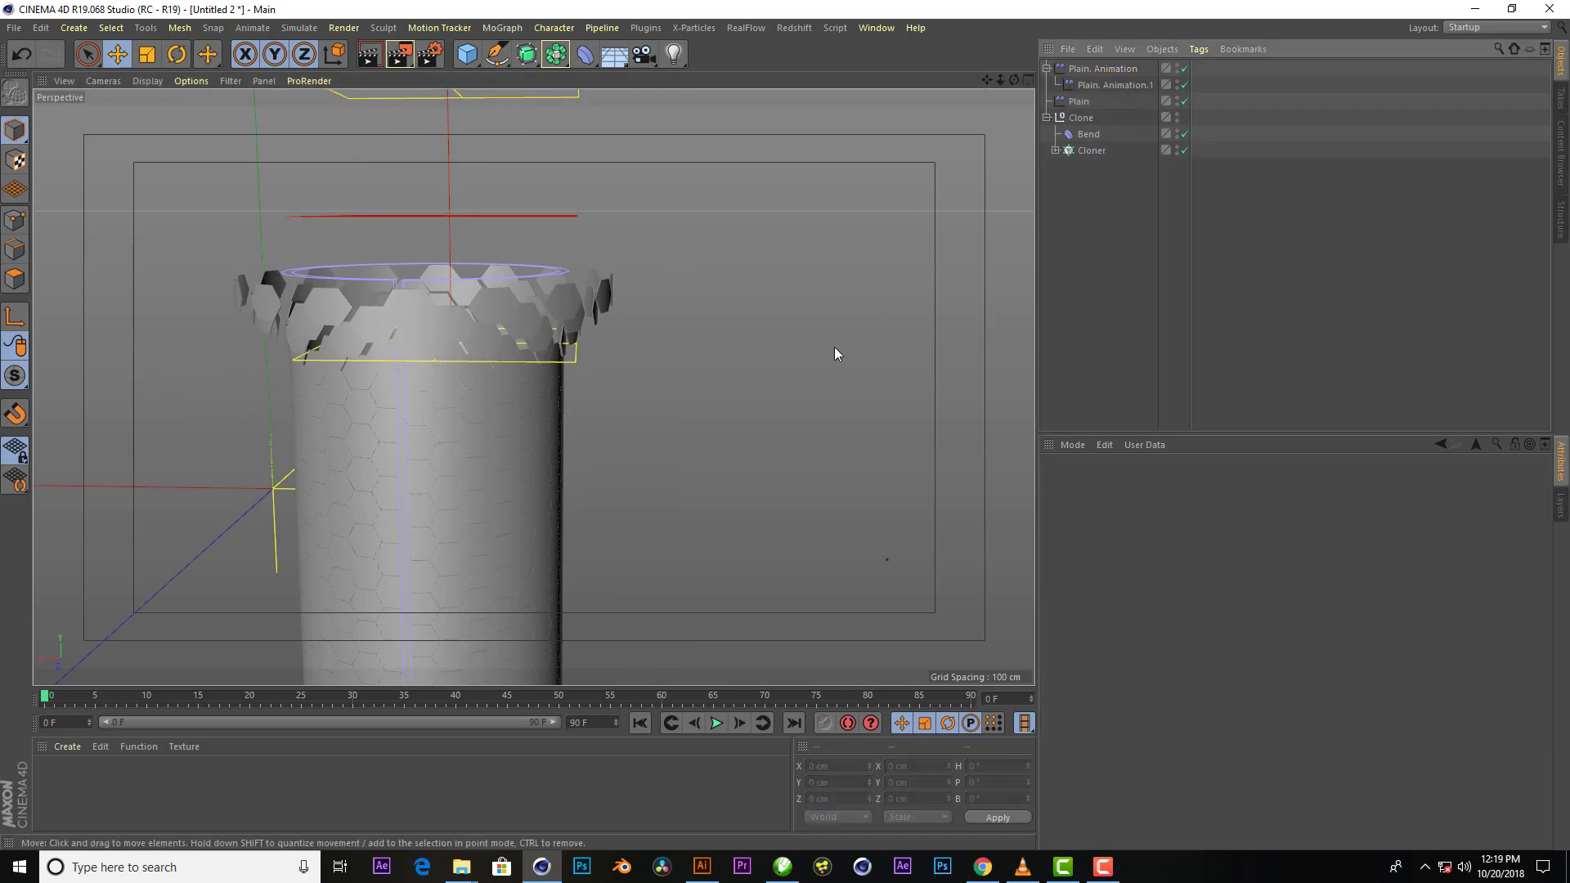
key(h)
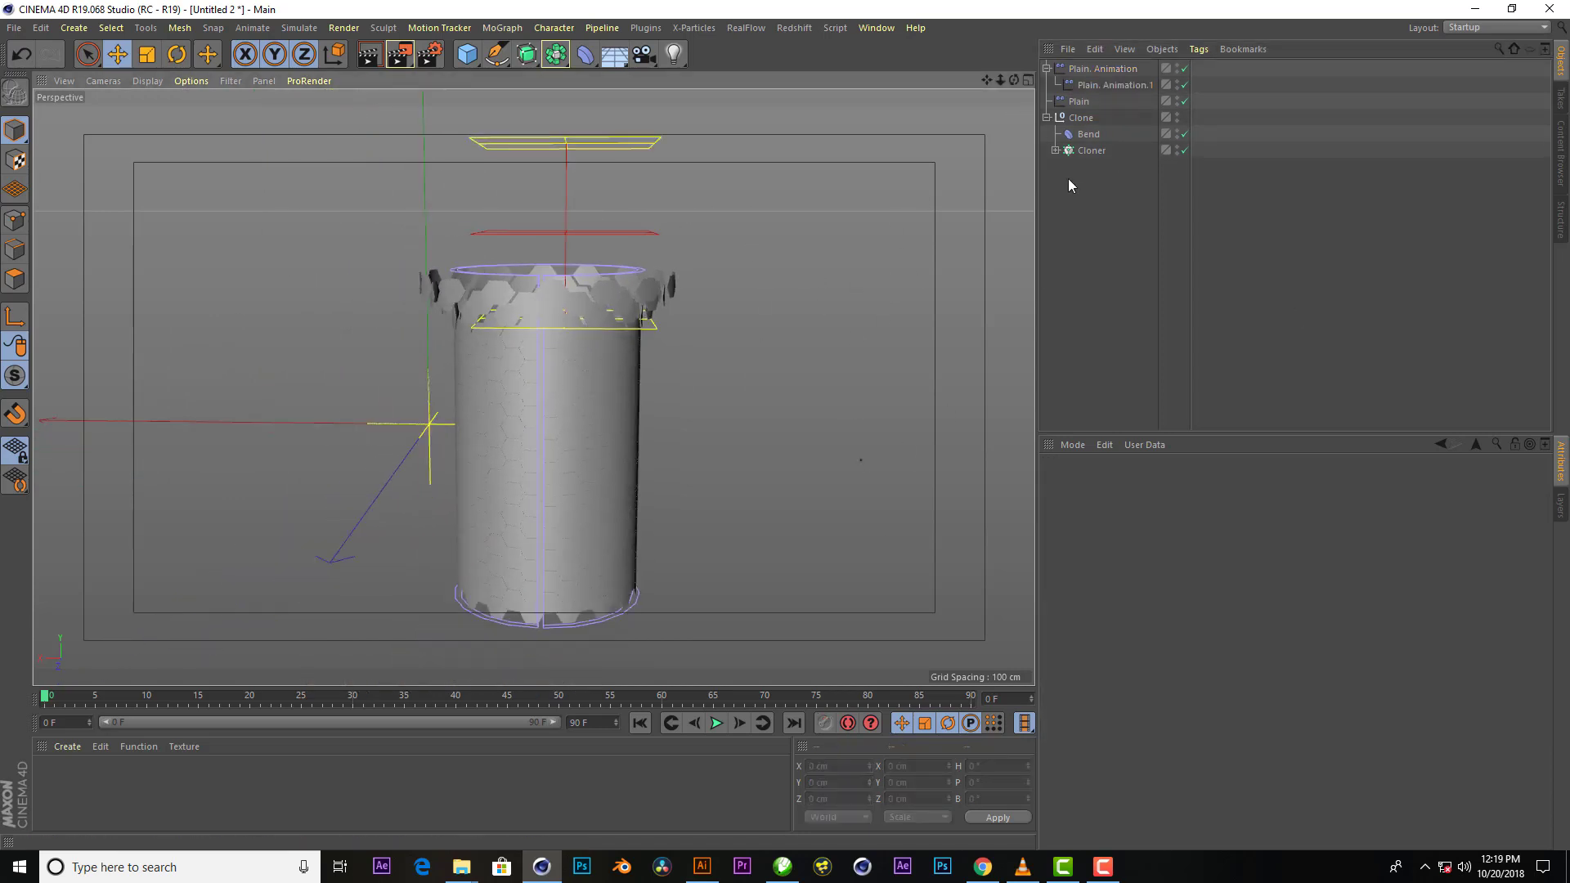
click(1087, 151)
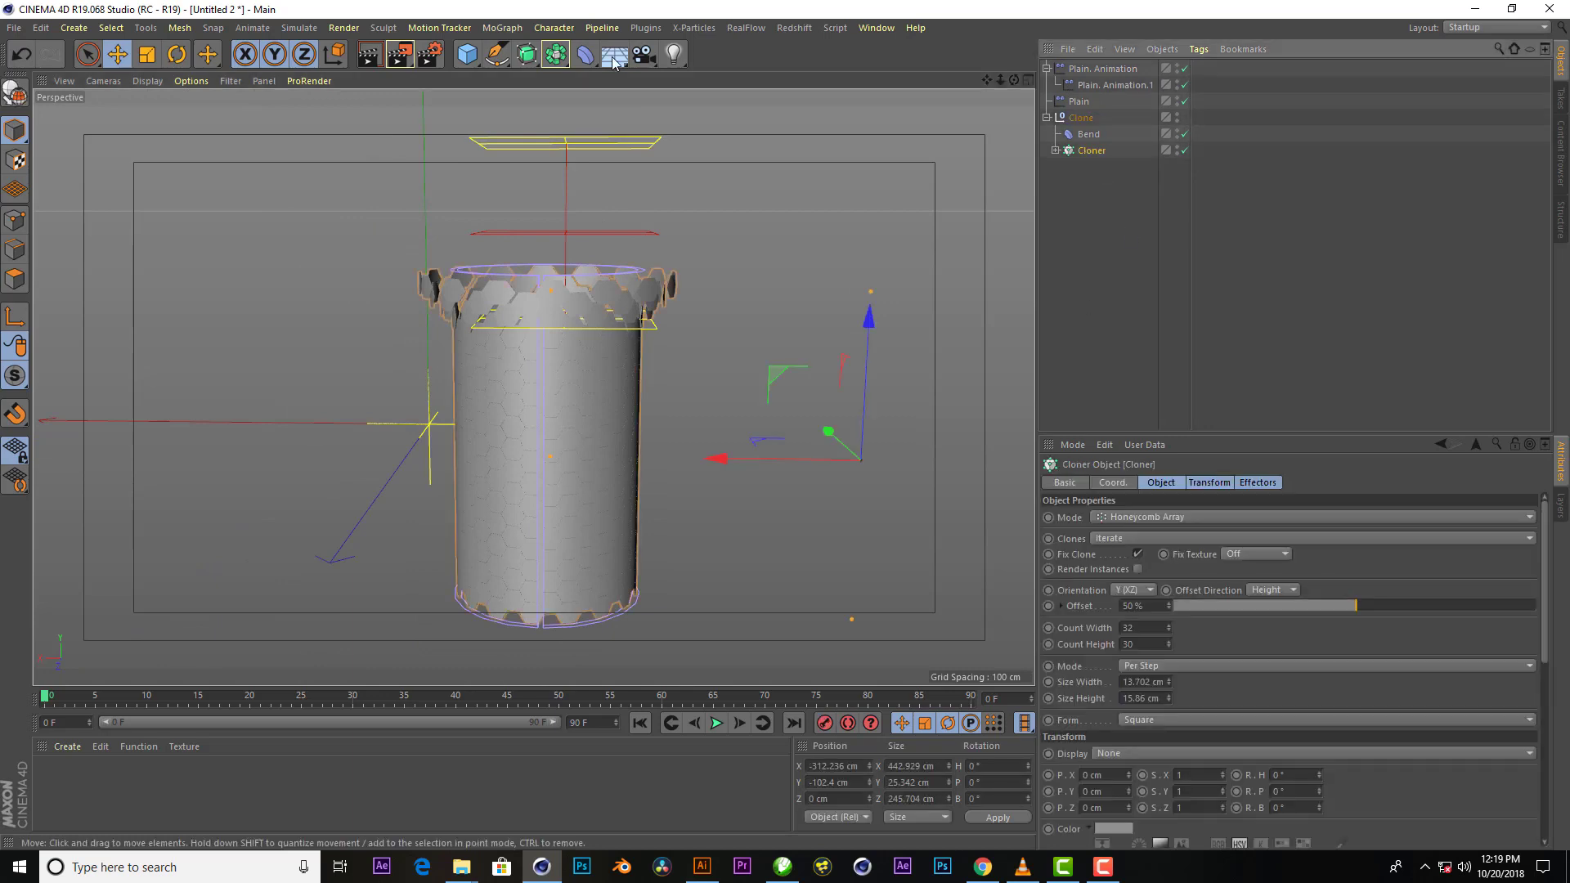
click(501, 27)
mouse_move(558, 51)
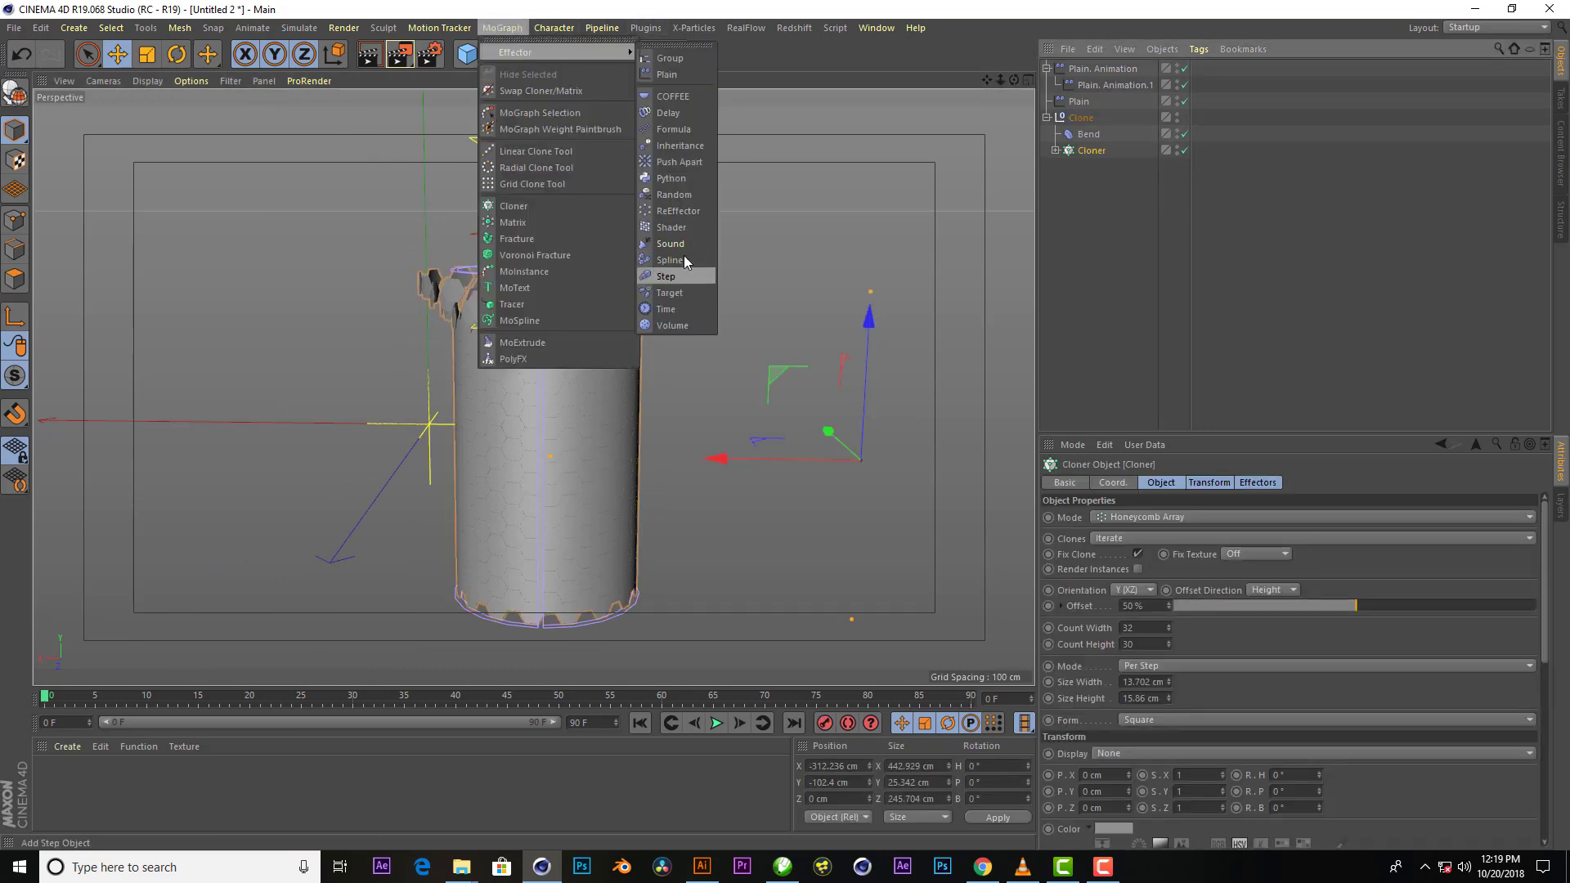
click(689, 198)
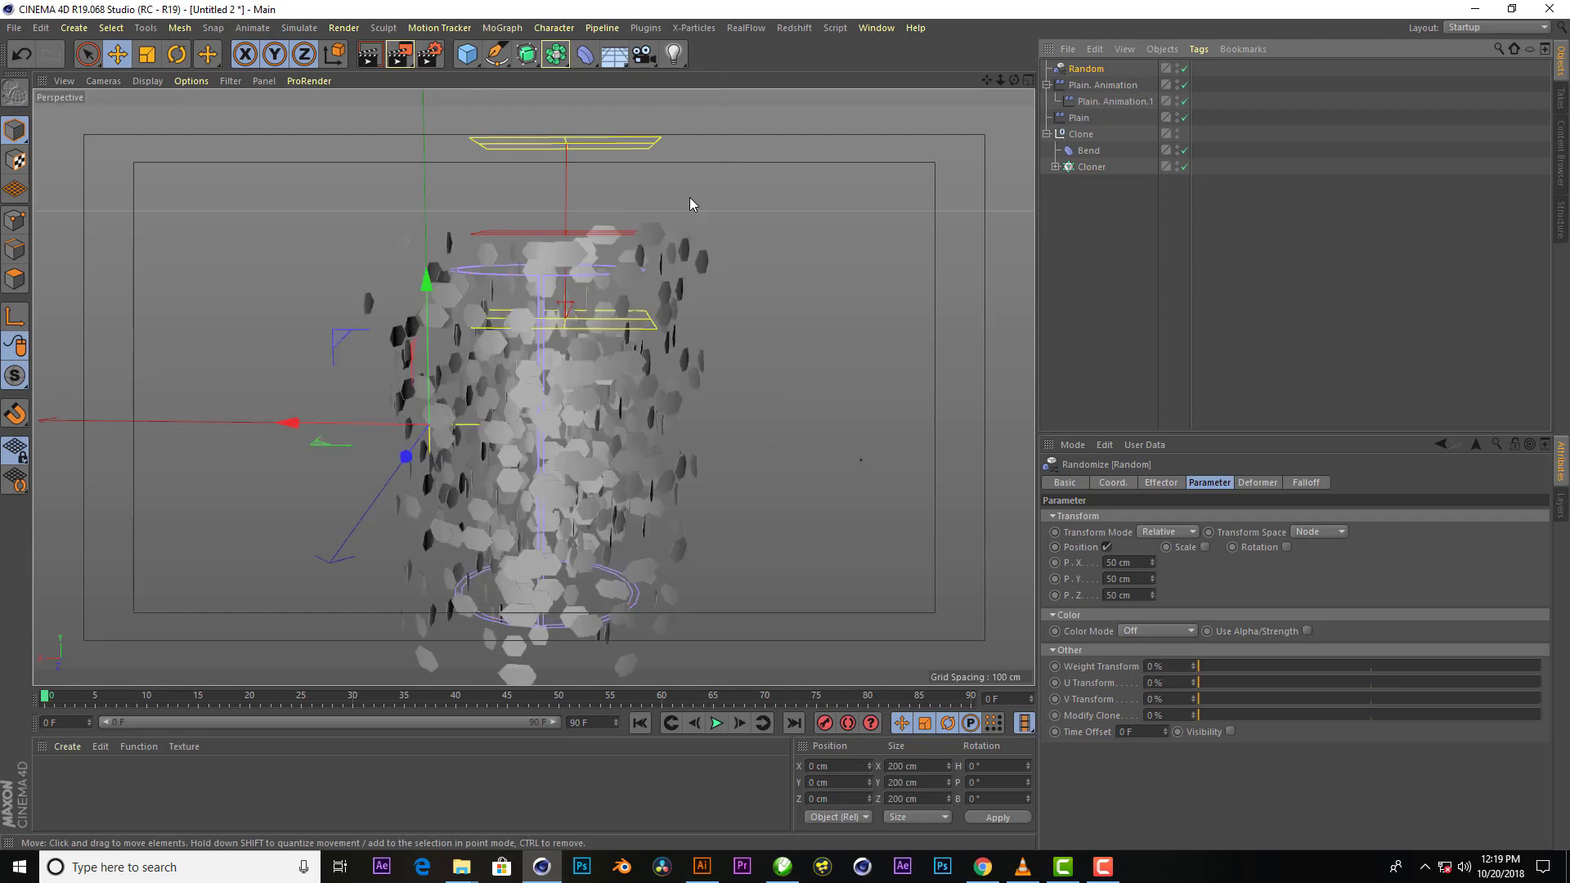
click(1107, 546)
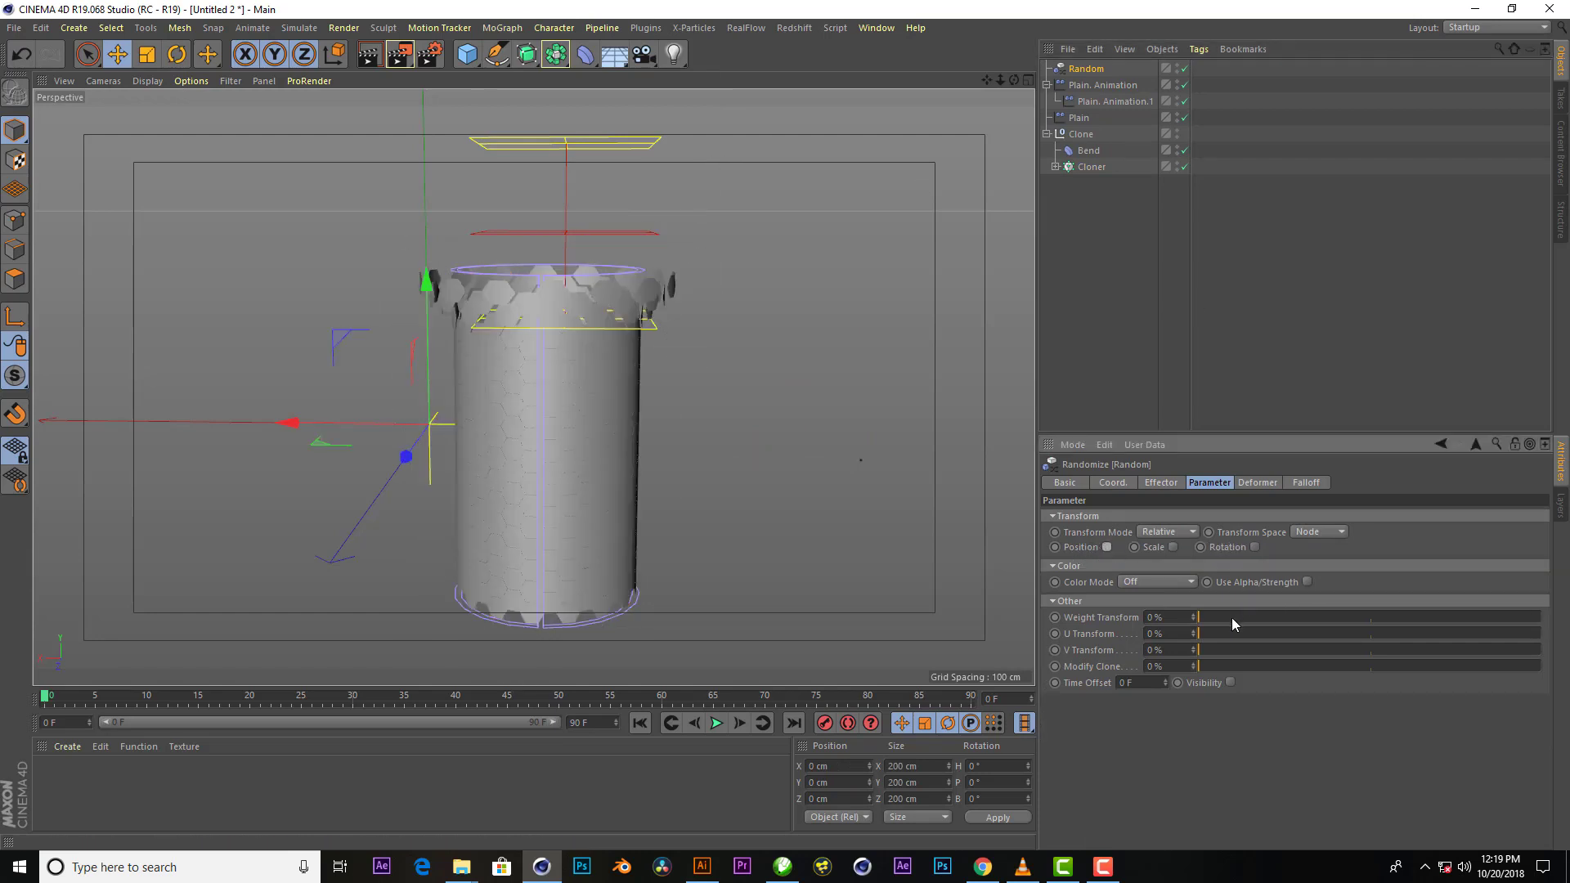
click(1415, 621)
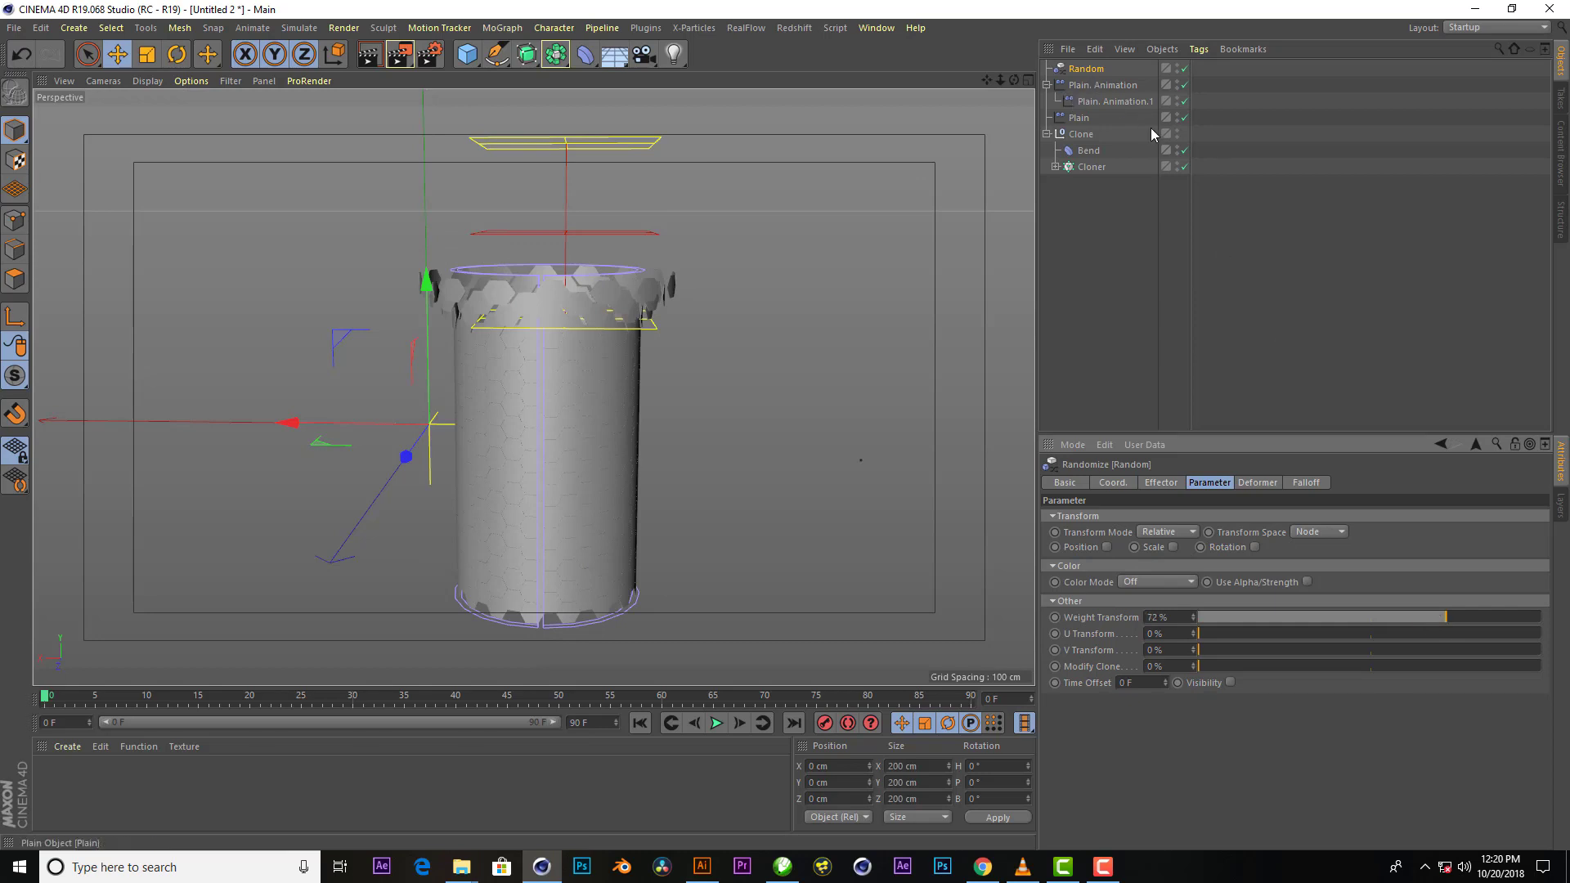
click(1093, 167)
click(1257, 482)
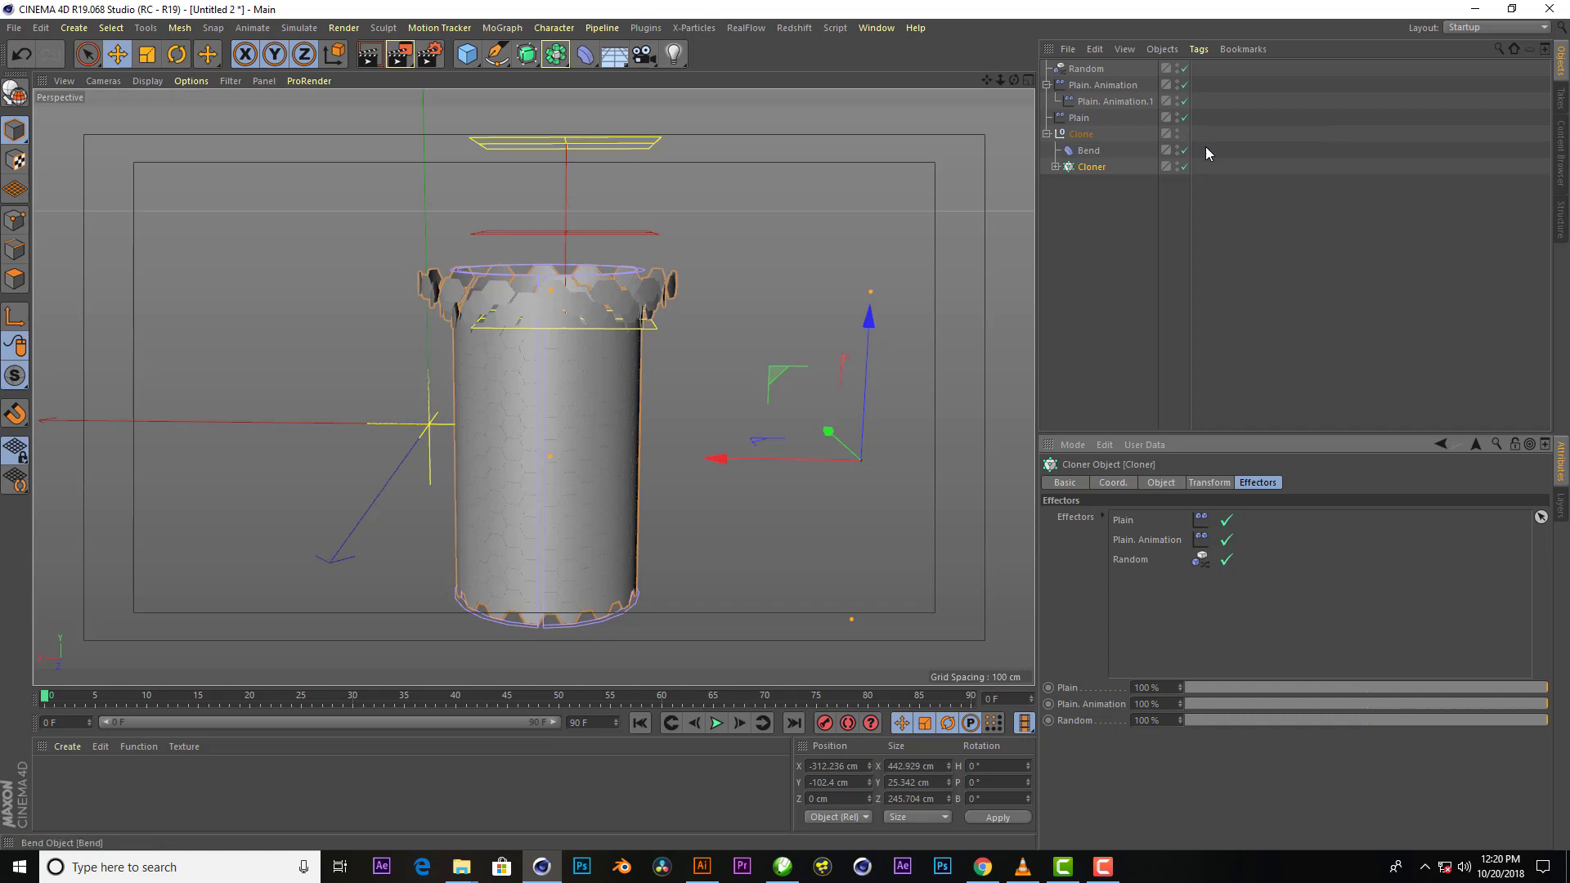
Add Plain. Animation.1 to the Cloner's effectors and reorder Random to sit right after Plain
click(1126, 102)
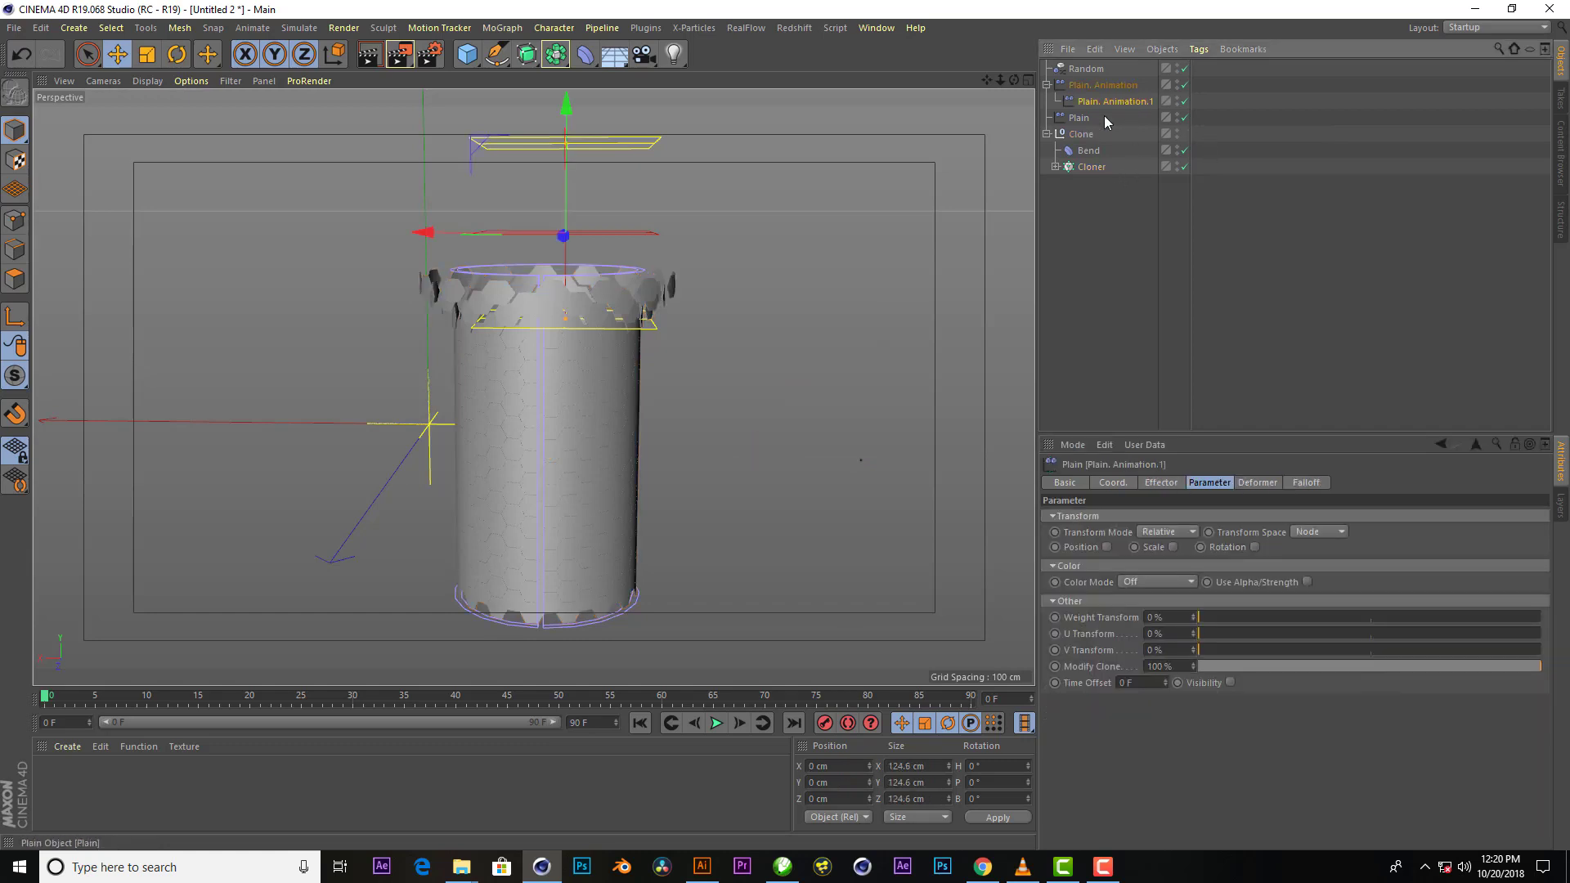
click(1092, 166)
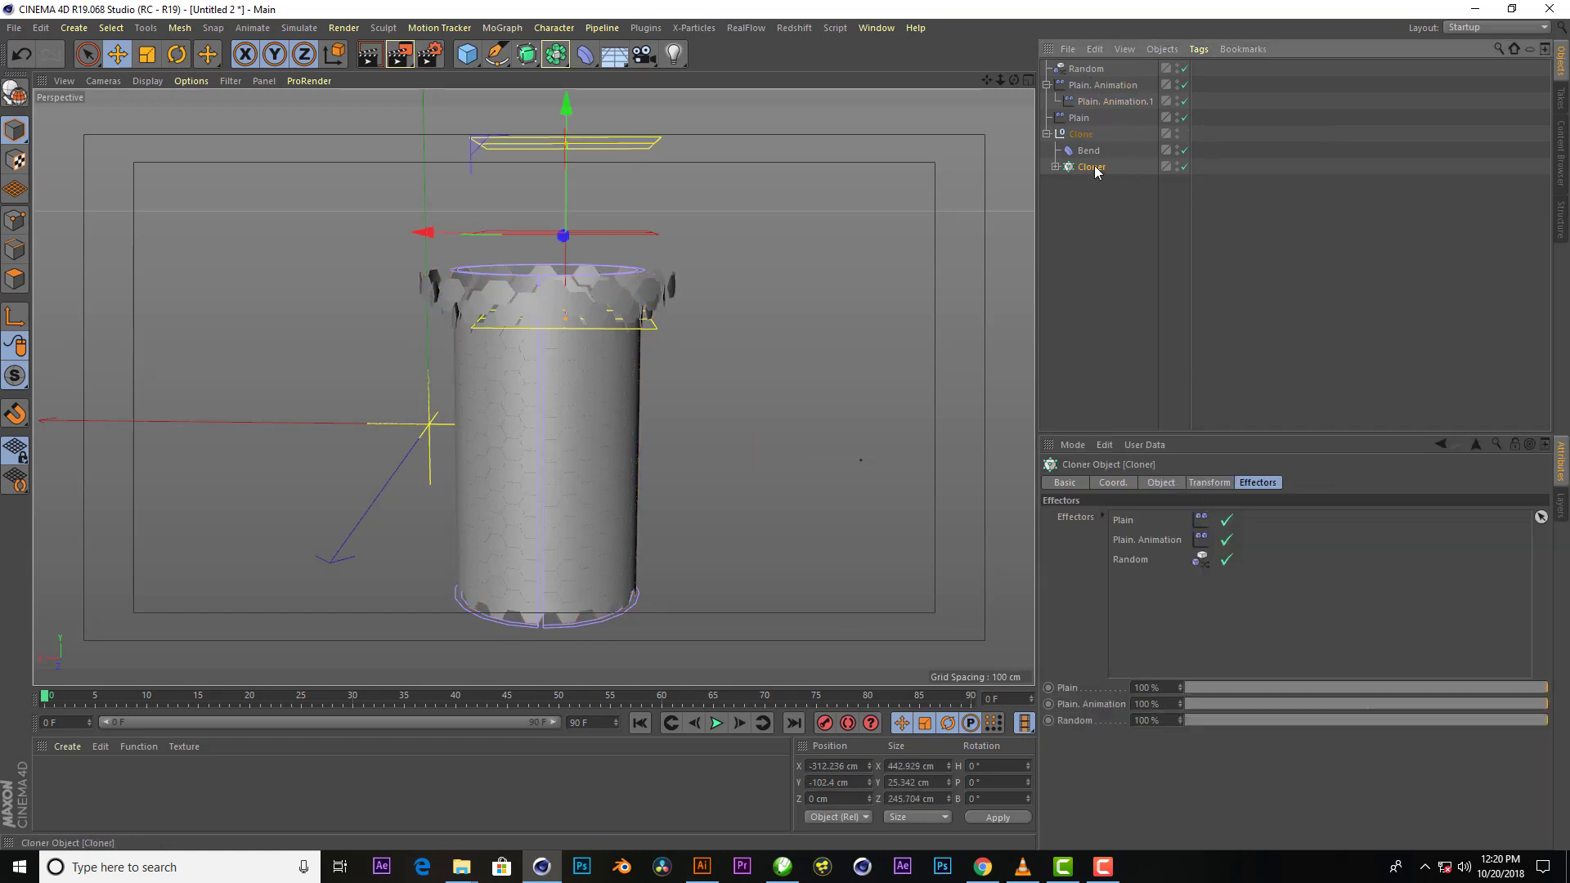
drag(1112, 106, 1177, 549)
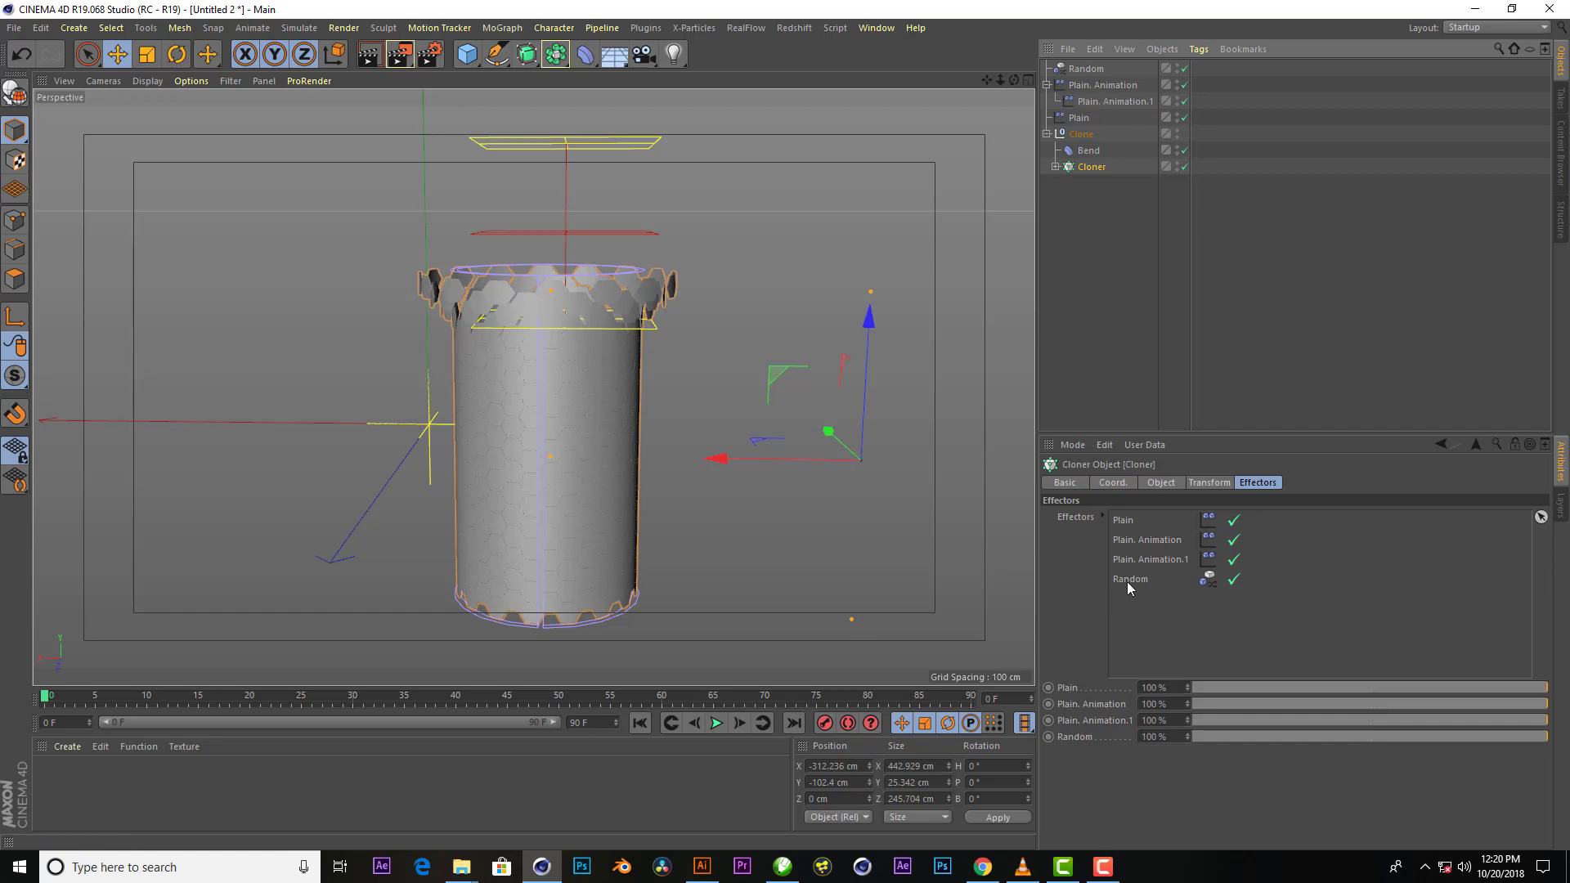
drag(1127, 582, 1169, 531)
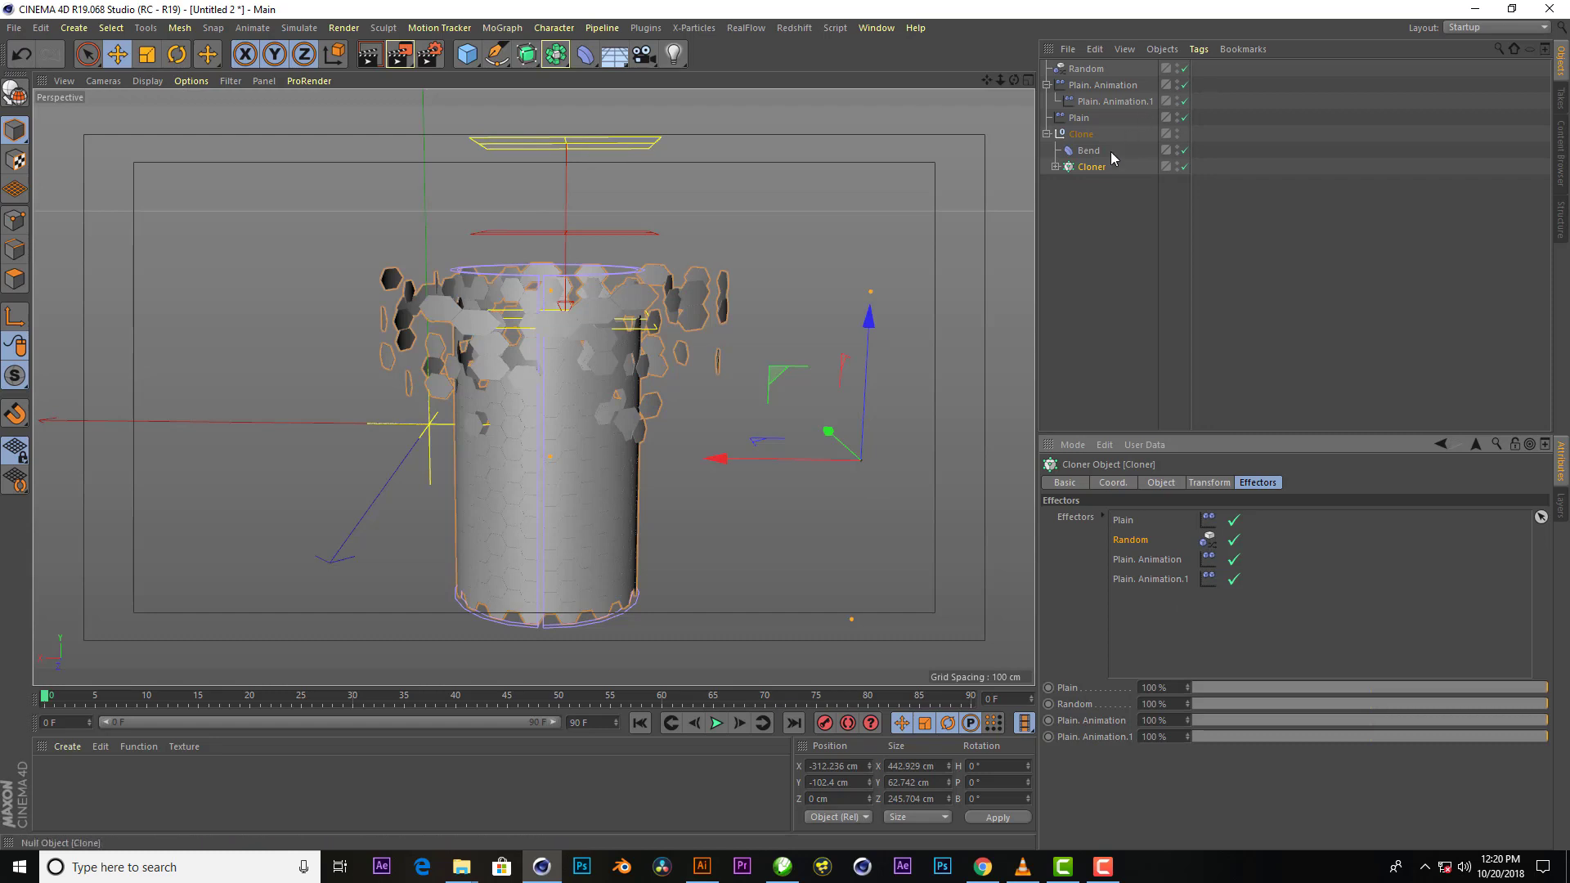
click(1088, 87)
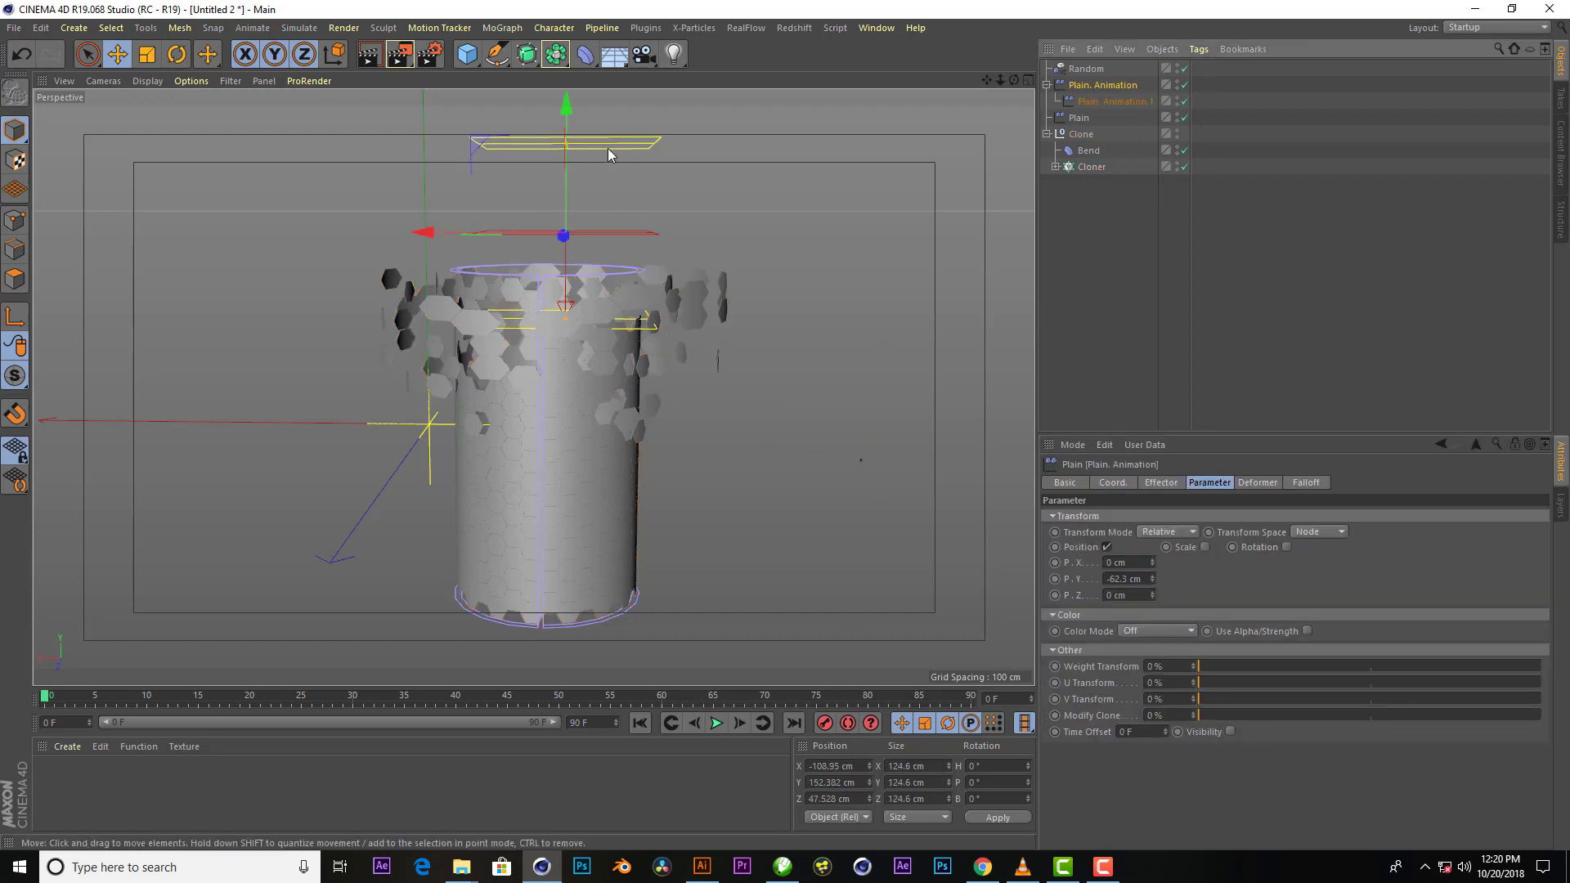
Lower Plain. Animation along the cylinder and nudge its P.Y offset upward
mouse_move(573, 147)
mouse_down()
mouse_move(597, 347)
mouse_move(581, 237)
mouse_move(599, 82)
mouse_move(622, 185)
mouse_move(619, 327)
mouse_up()
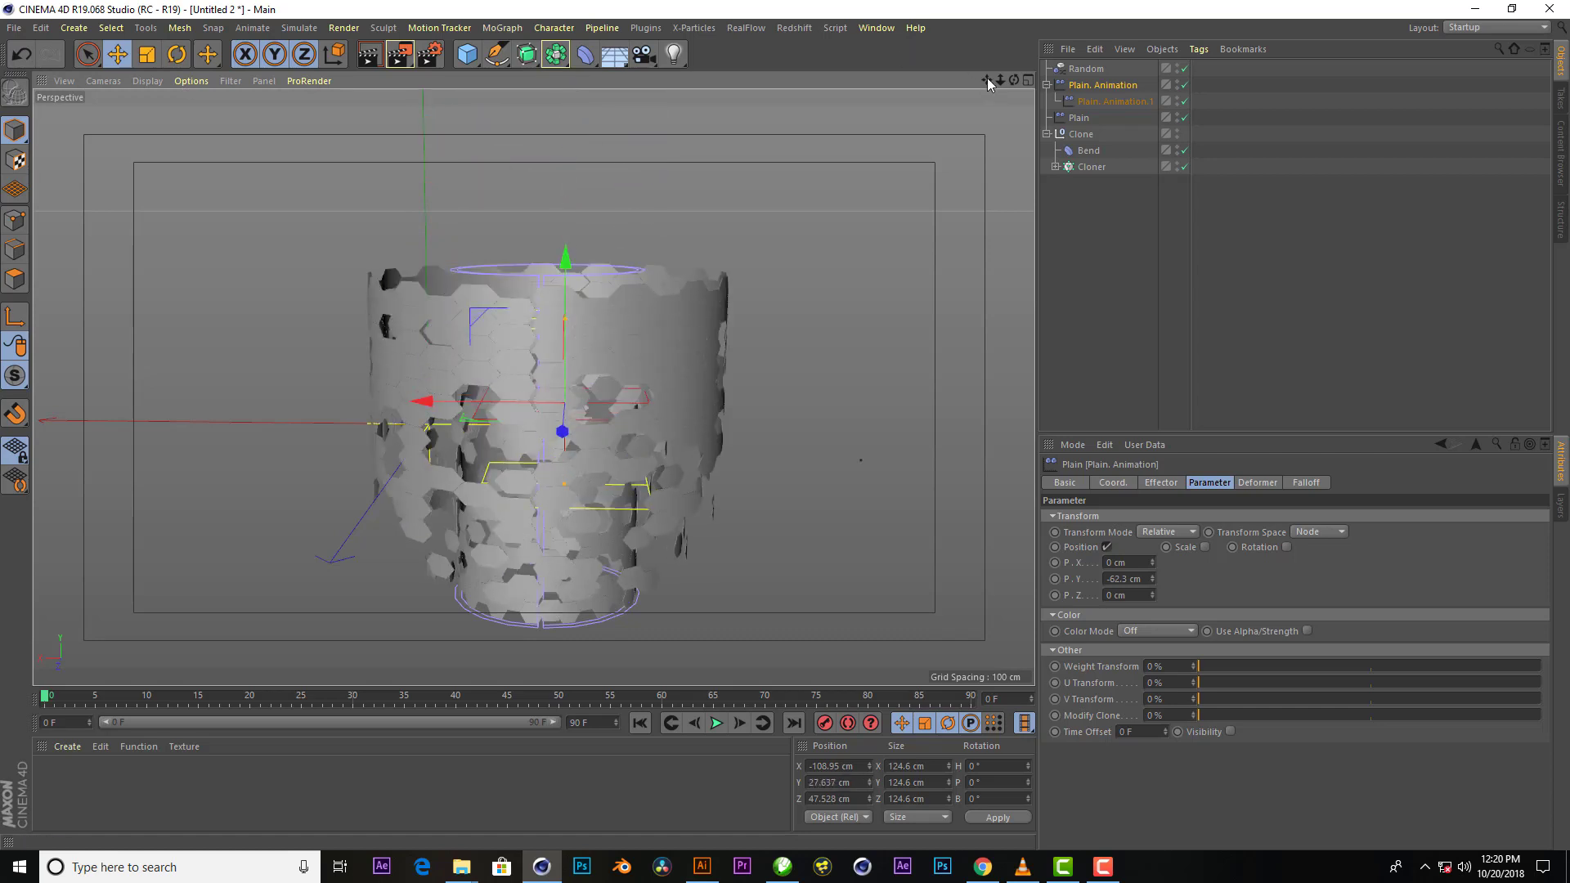
drag(1012, 80, 994, 94)
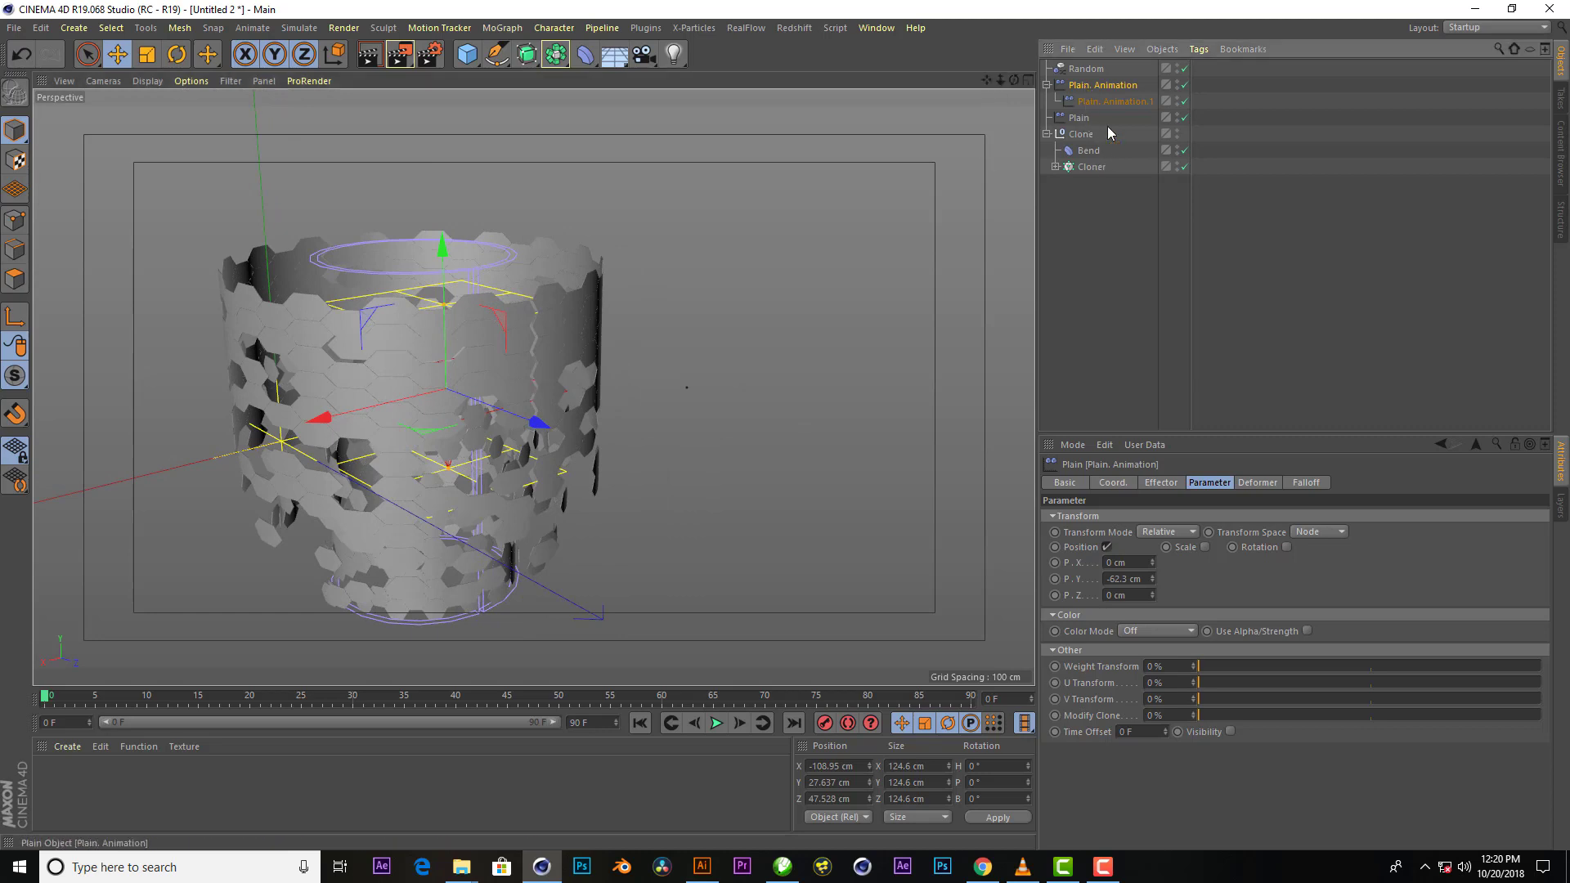
drag(1151, 579, 1152, 556)
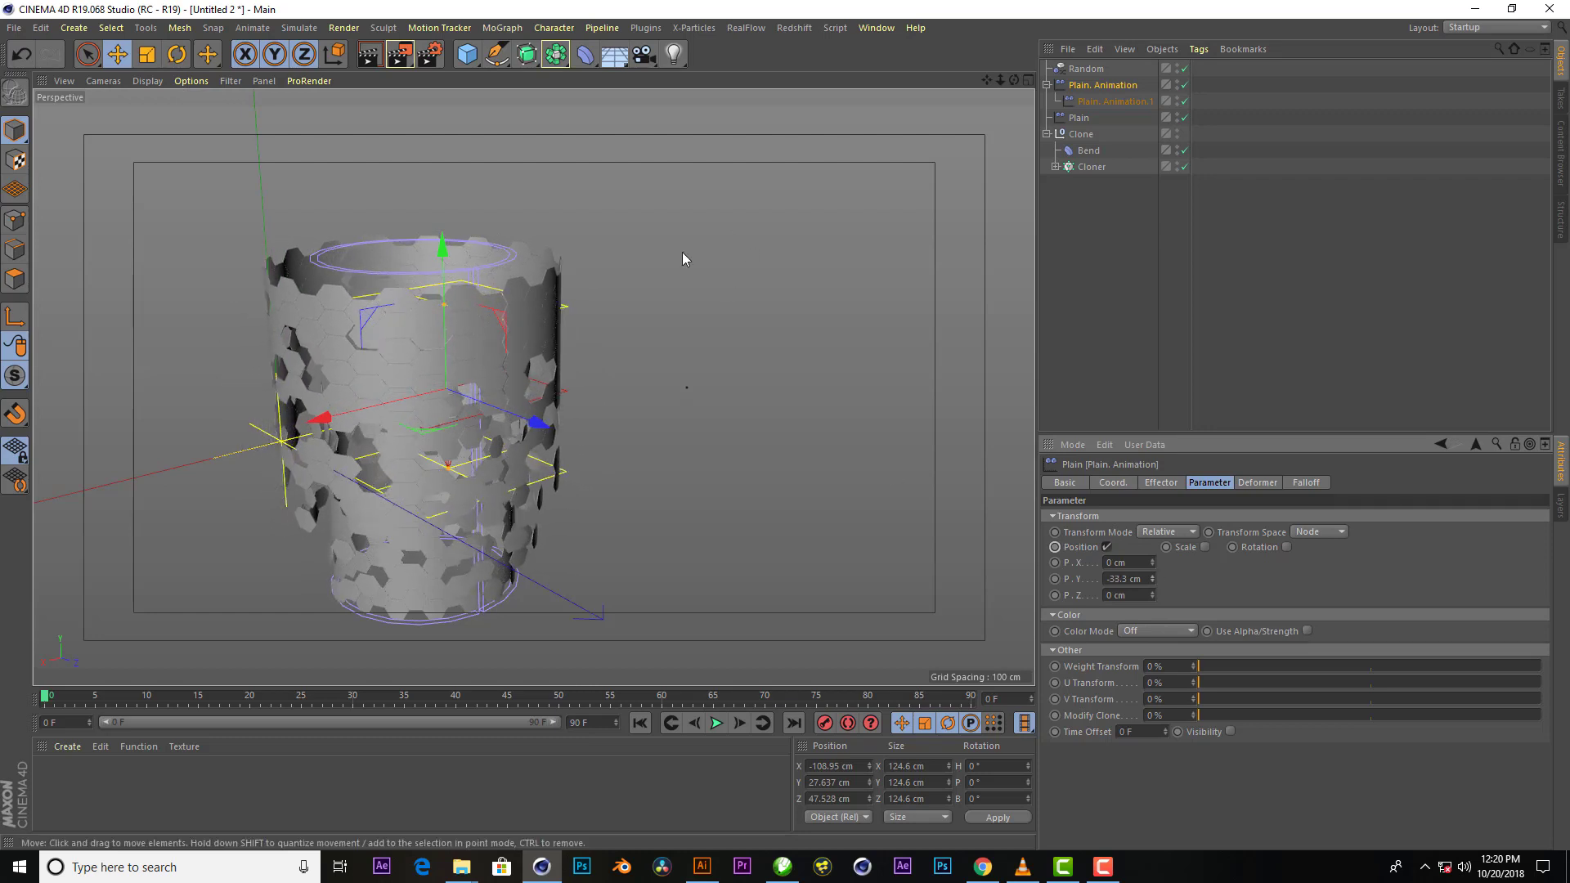
mouse_move(986, 78)
mouse_down()
mouse_move(526, 229)
mouse_move(560, 225)
mouse_move(538, 25)
mouse_move(536, 161)
mouse_up()
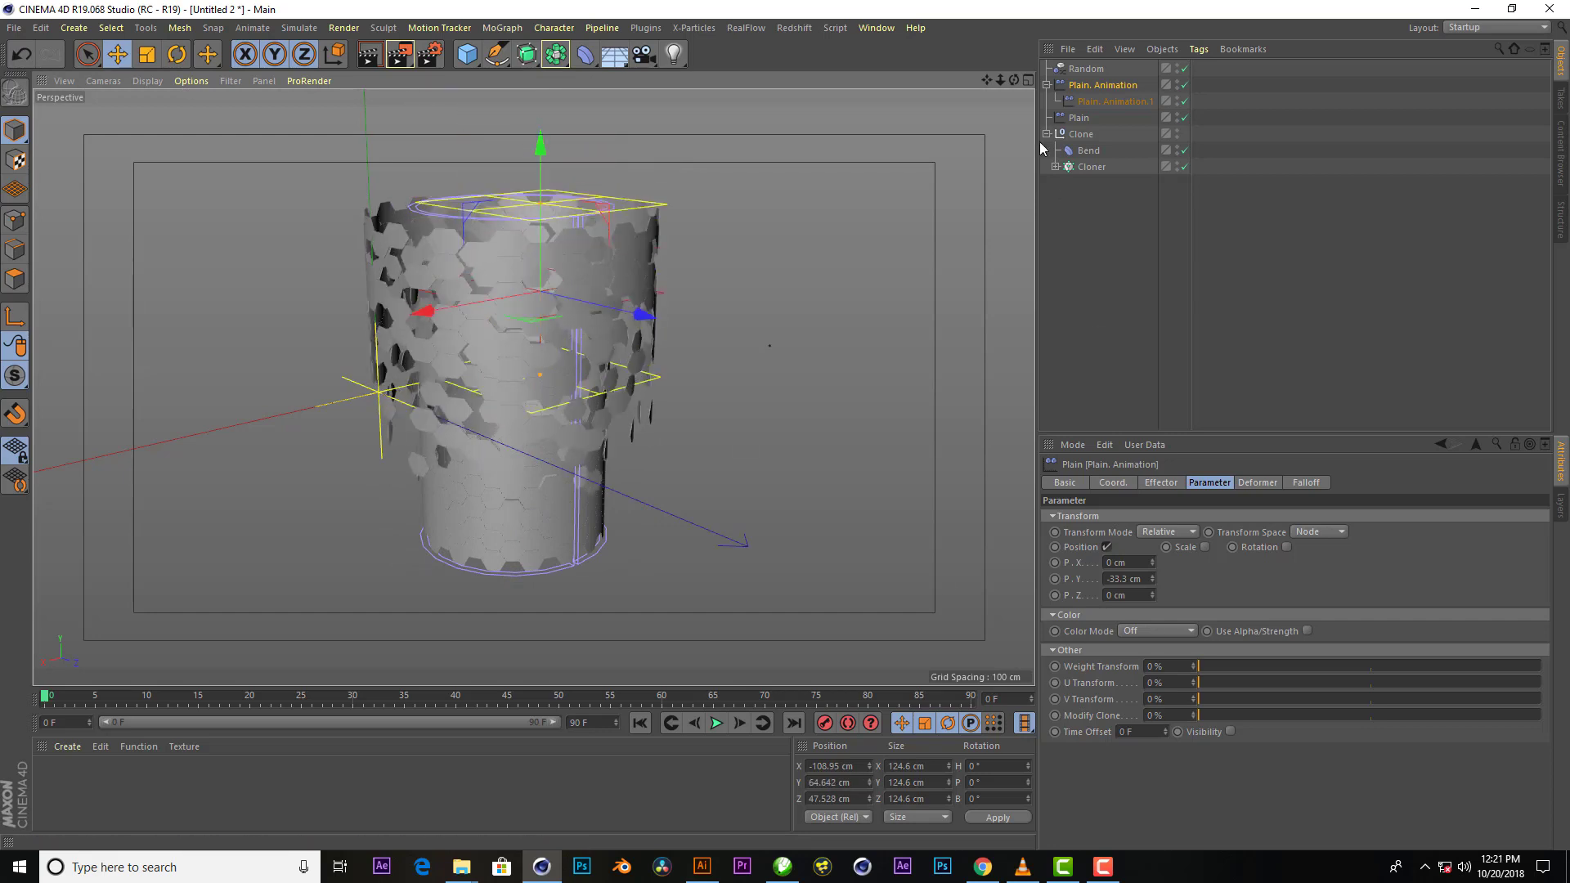
Enable Scale on Plain. Animation with uniform value -1 and place it near Y 65 cm
click(1204, 547)
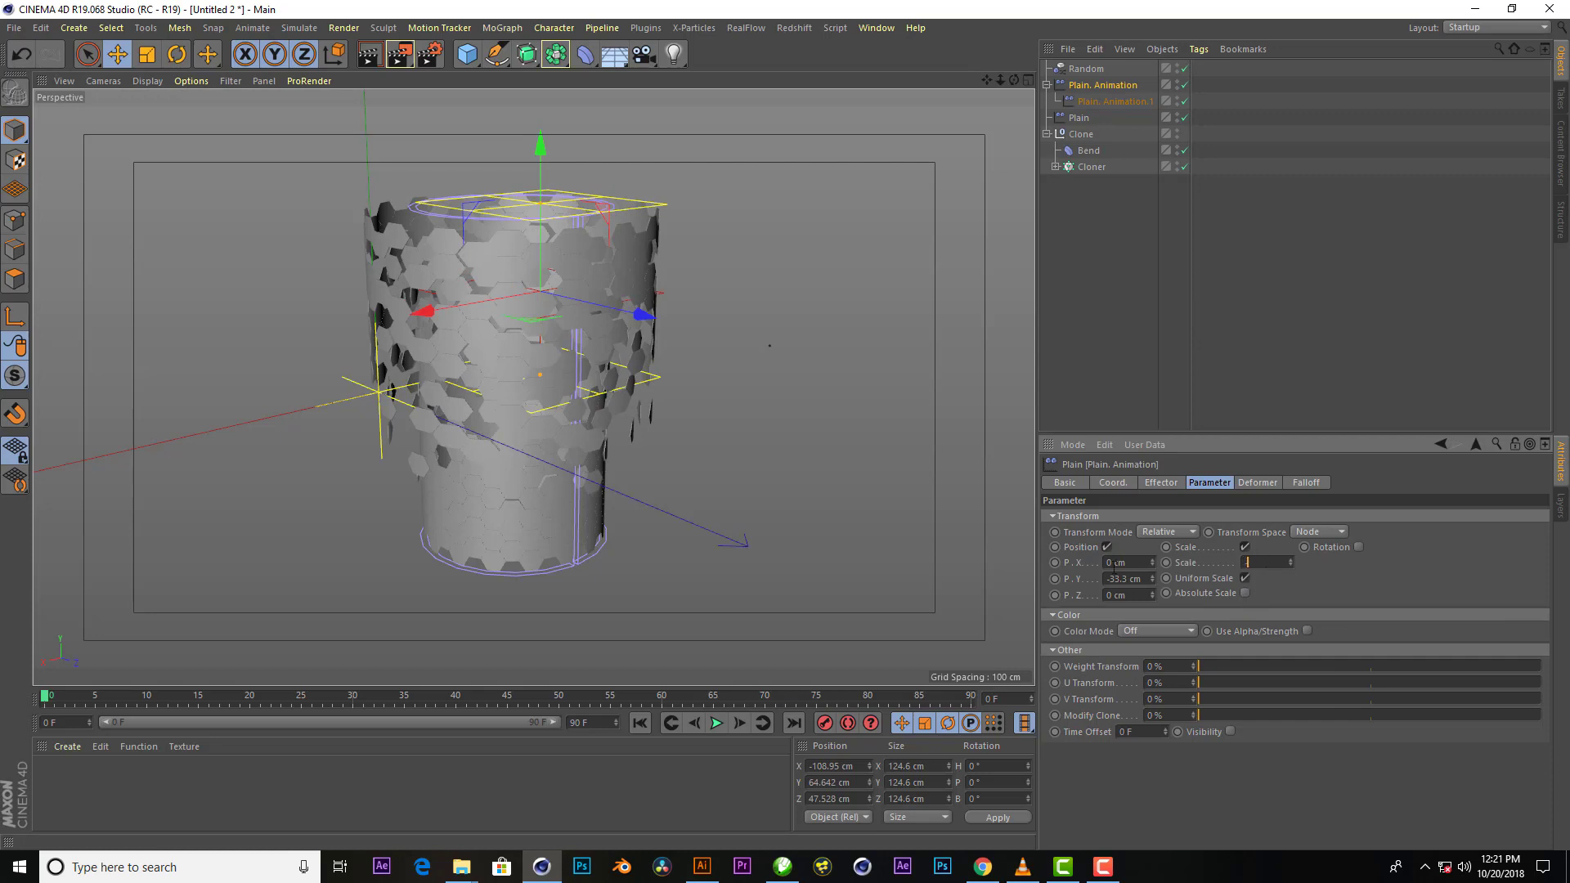
text(-1)
key(Return)
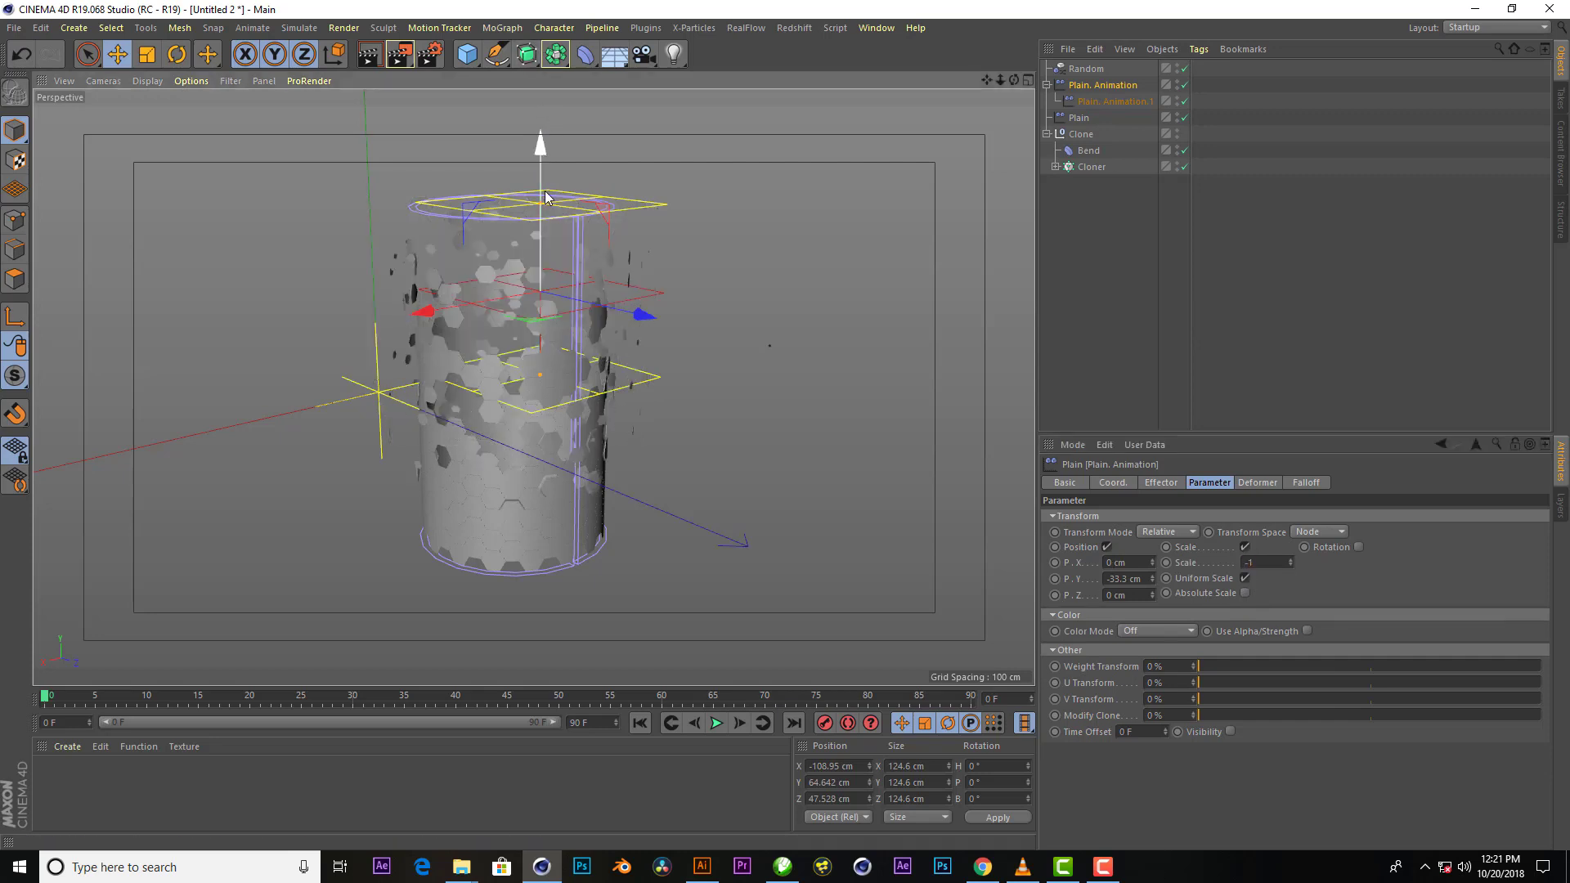
mouse_move(547, 163)
mouse_down()
mouse_move(545, 350)
mouse_move(543, 135)
mouse_up()
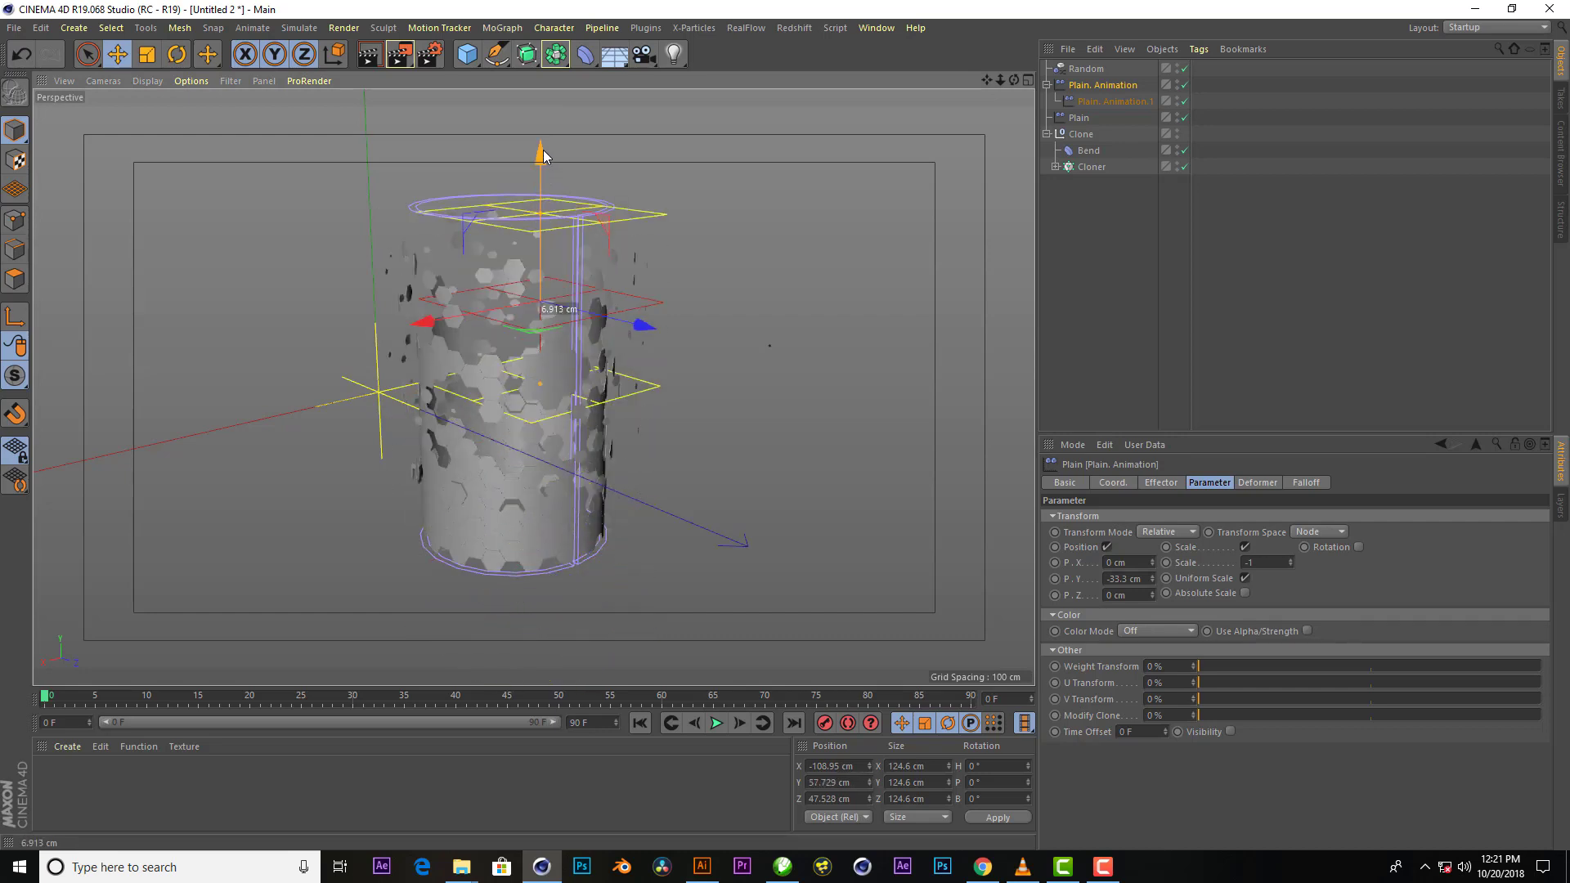
scroll(492, 316, up, 2)
scroll(492, 316, up, 3)
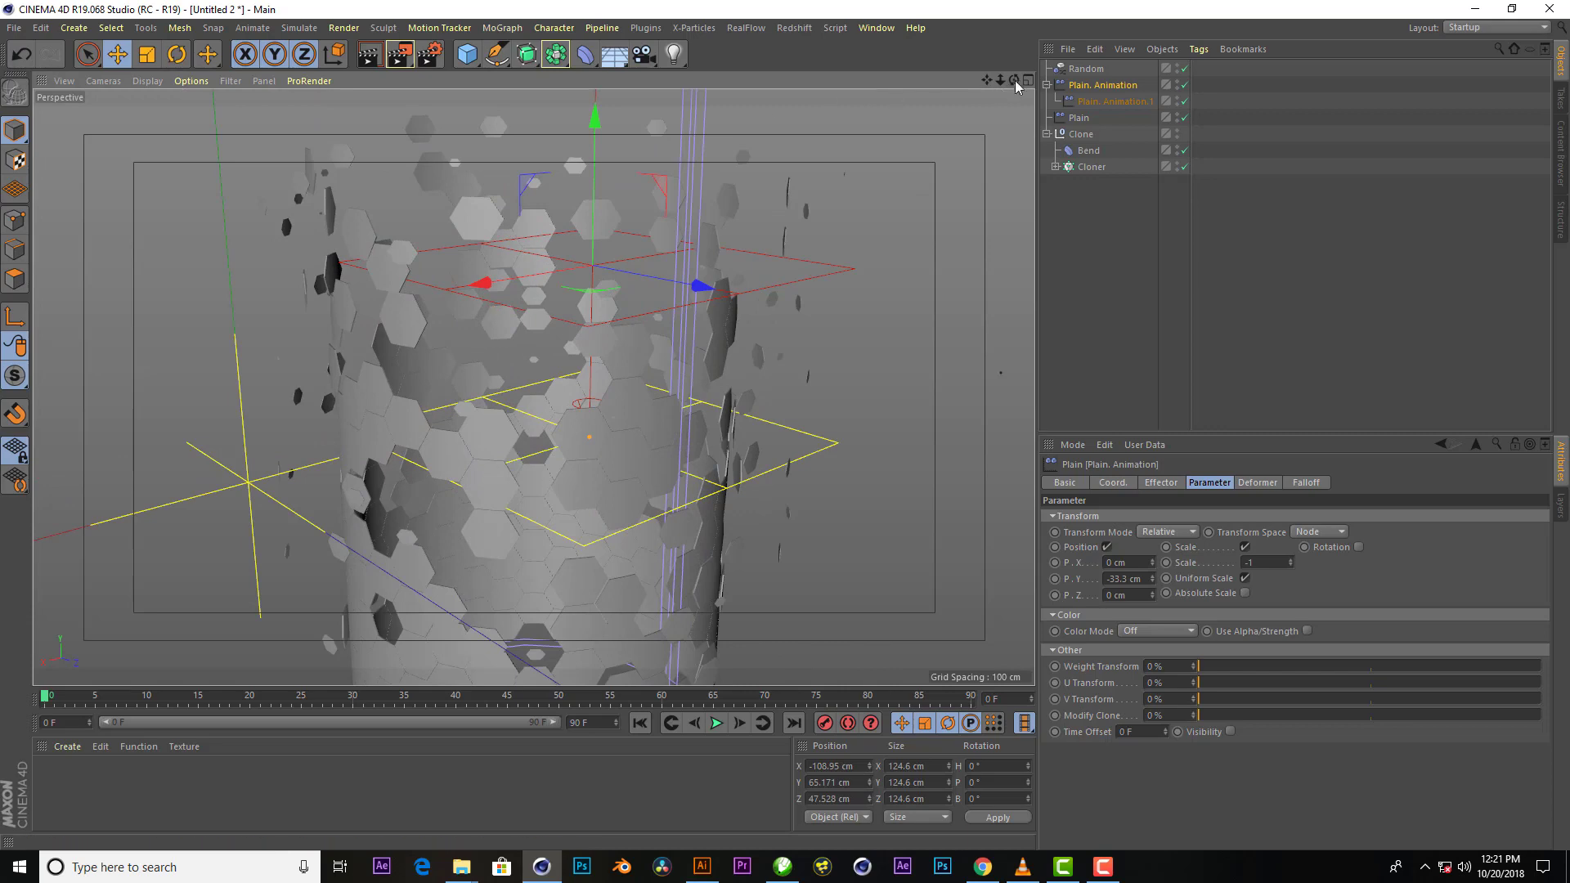
mouse_move(722, 147)
alt+mouse_down()
mouse_move(860, 394)
mouse_move(728, 316)
alt+mouse_up()
scroll(728, 315, up, 2)
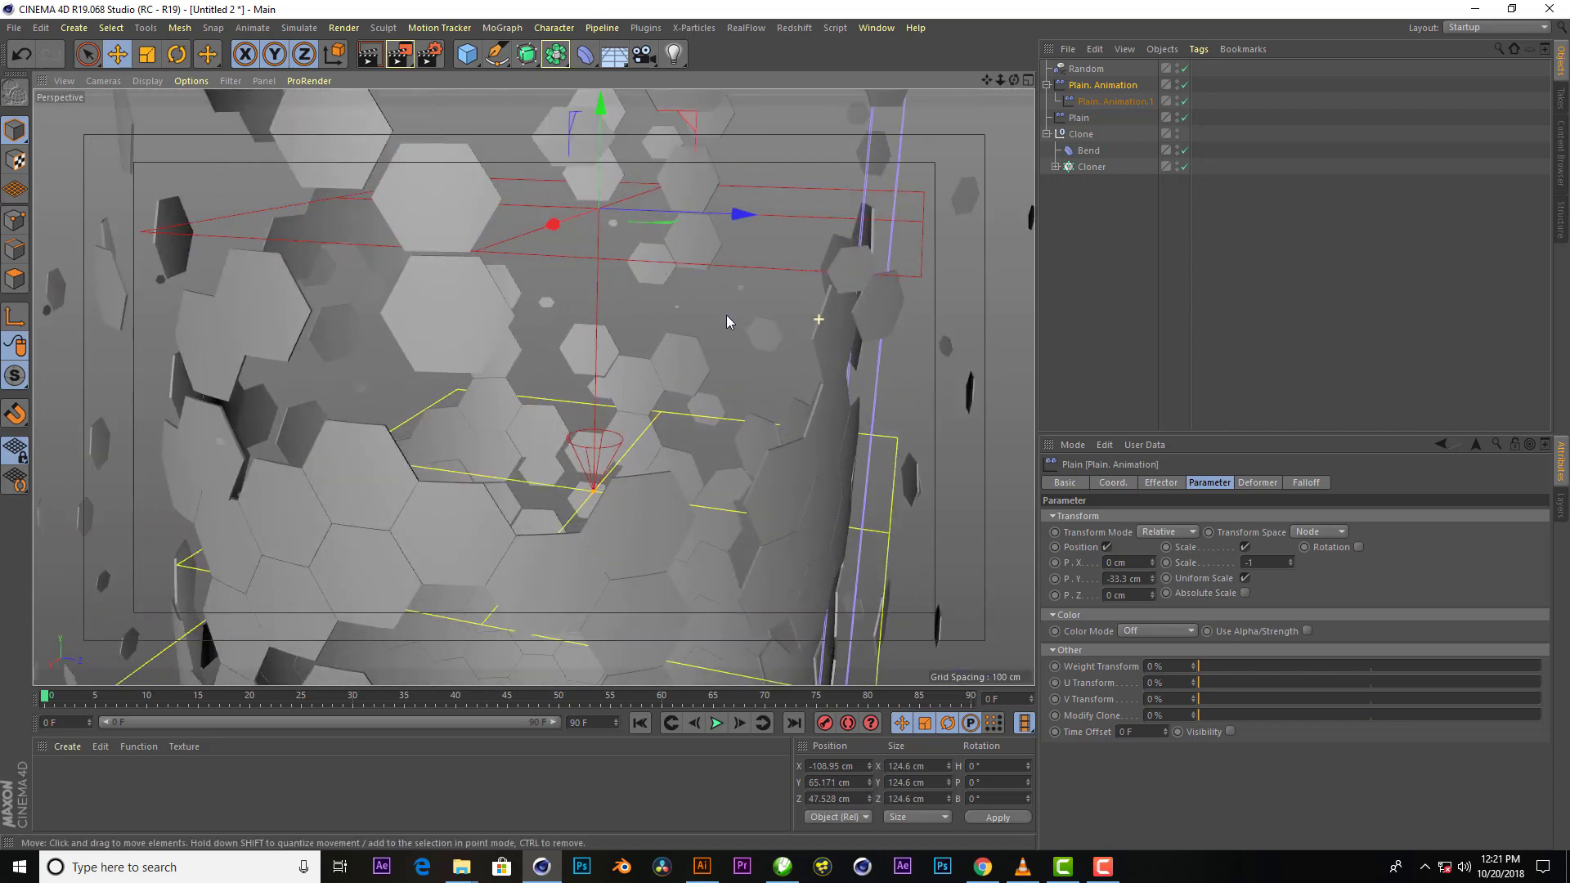
Set the Extrude inside the Cloner to a 2 cm tile thickness
click(1055, 167)
click(1101, 183)
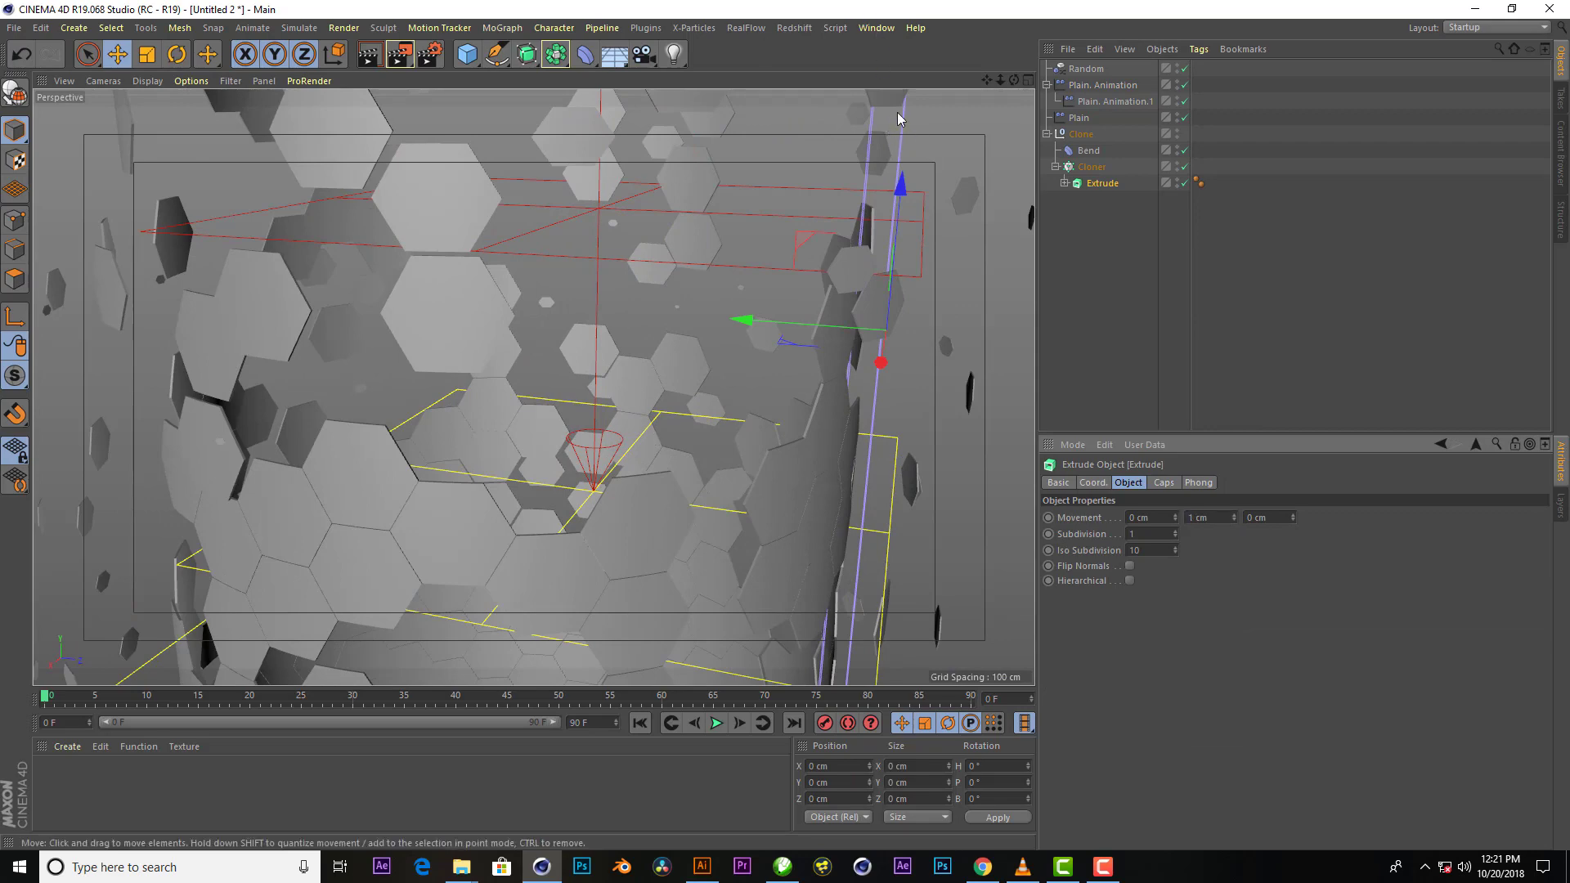
drag(1014, 80, 1013, 80)
click(1214, 516)
text(2)
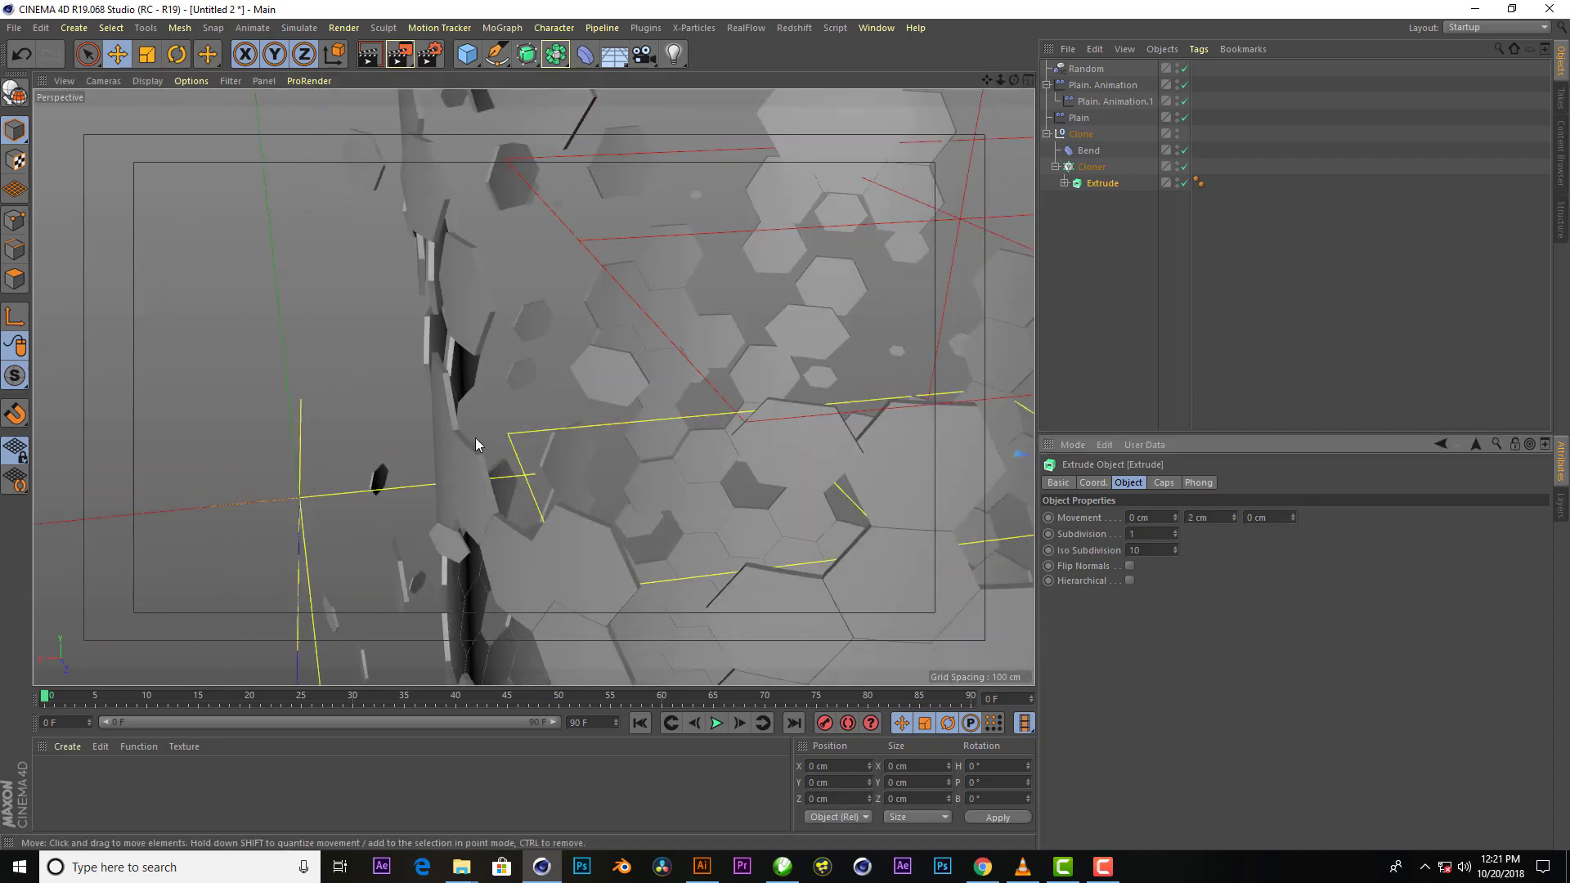
Give the Extrude Fillet Caps at start and end, each with 5 steps
click(1161, 483)
click(1196, 525)
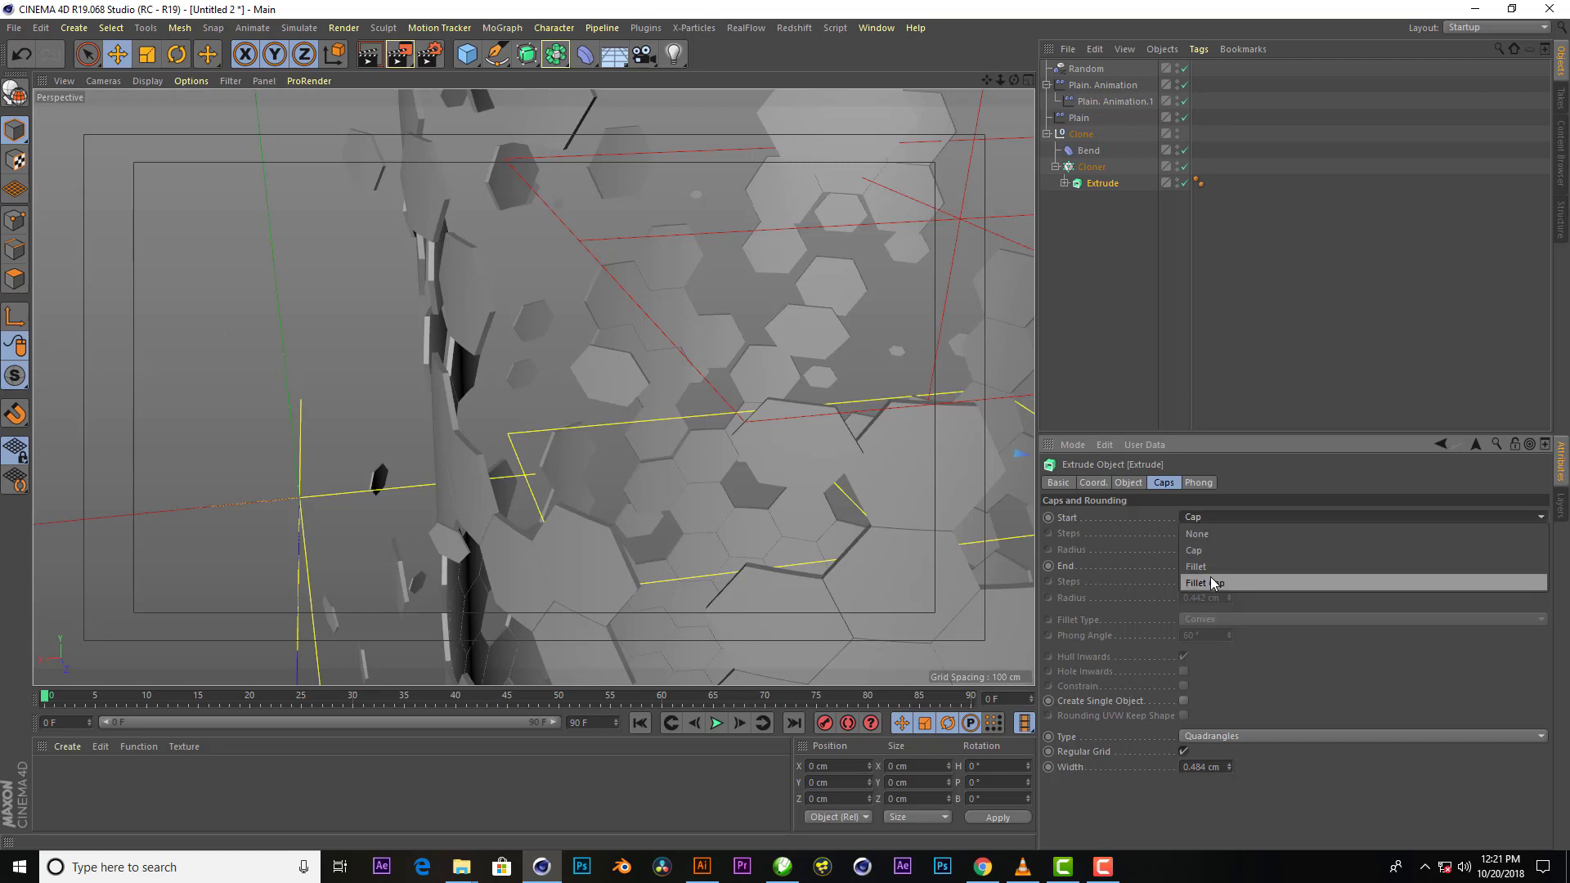
click(1202, 583)
click(1223, 628)
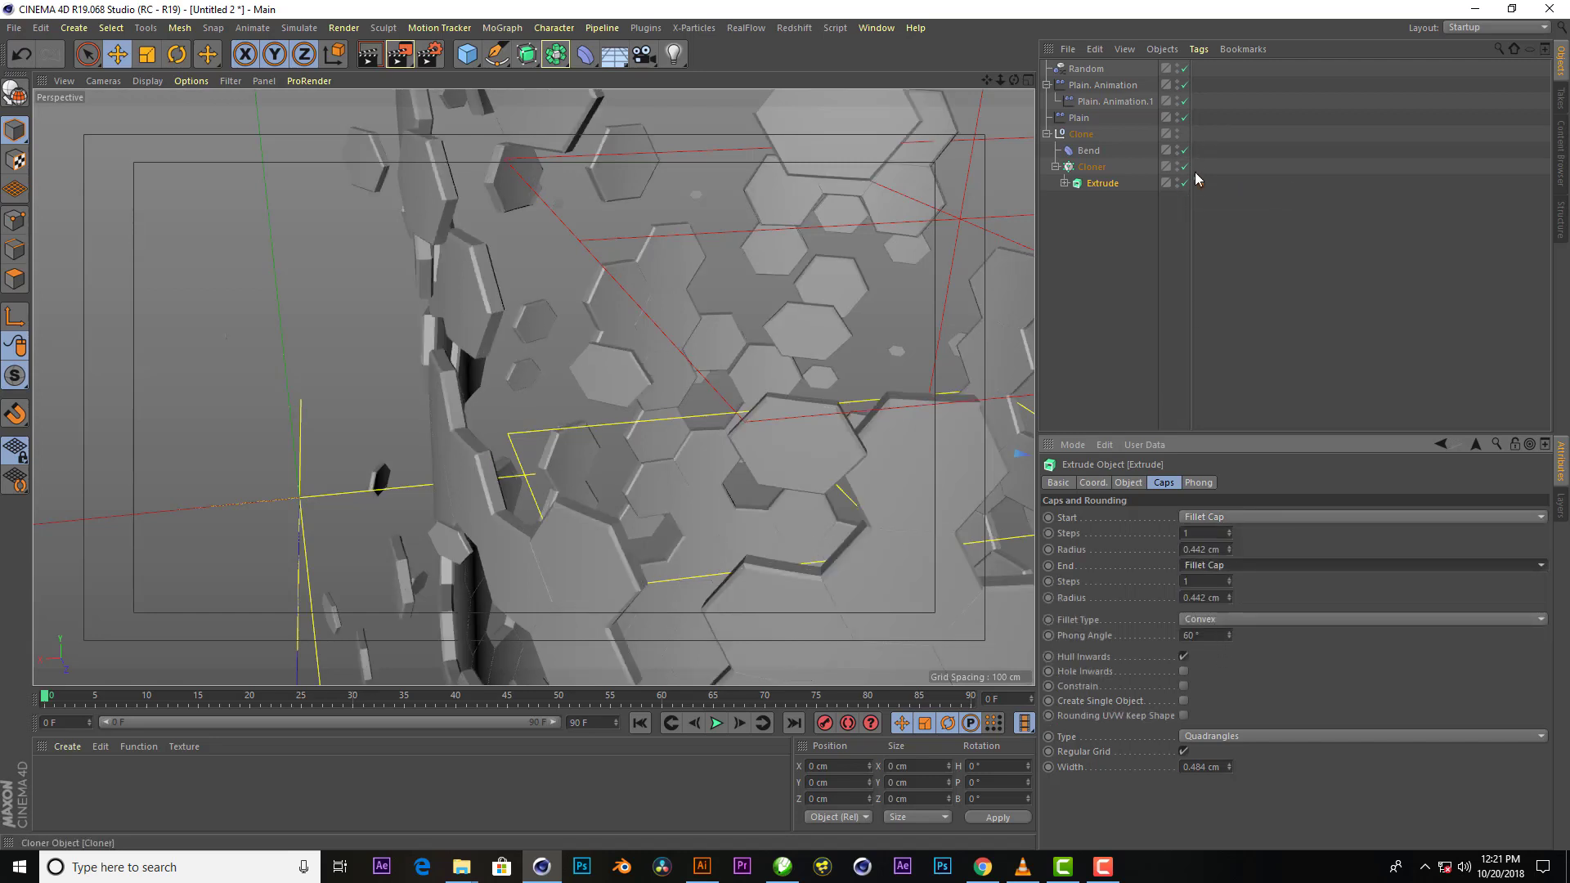
double_click(1209, 582)
text(5)
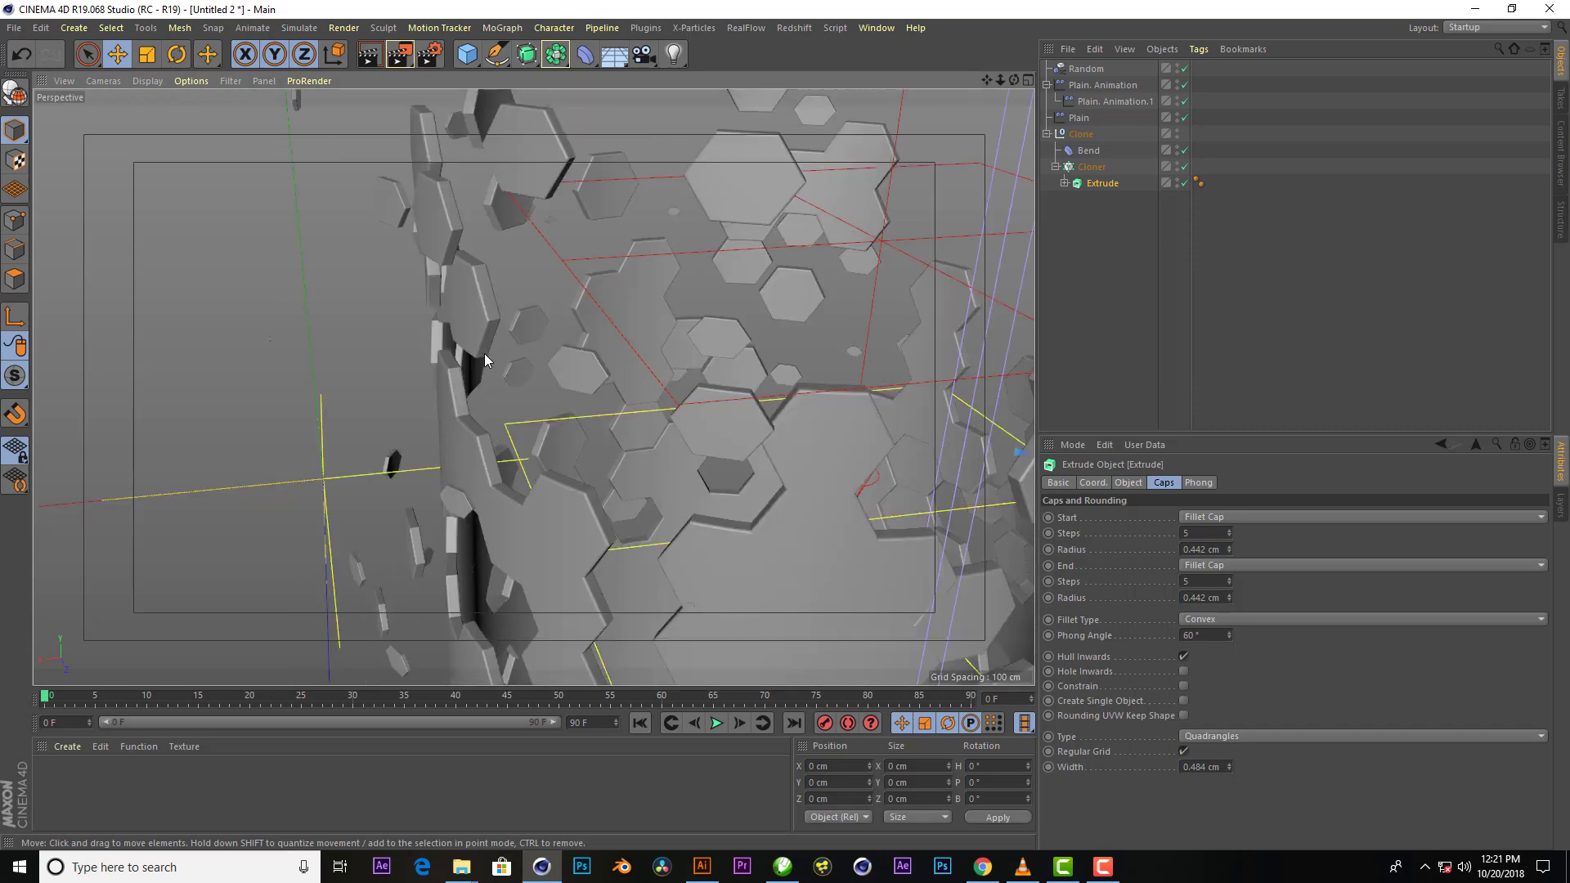
scroll(482, 352, down, 5)
mouse_move(1014, 80)
mouse_down()
mouse_move(1014, 49)
mouse_move(1017, 123)
mouse_up()
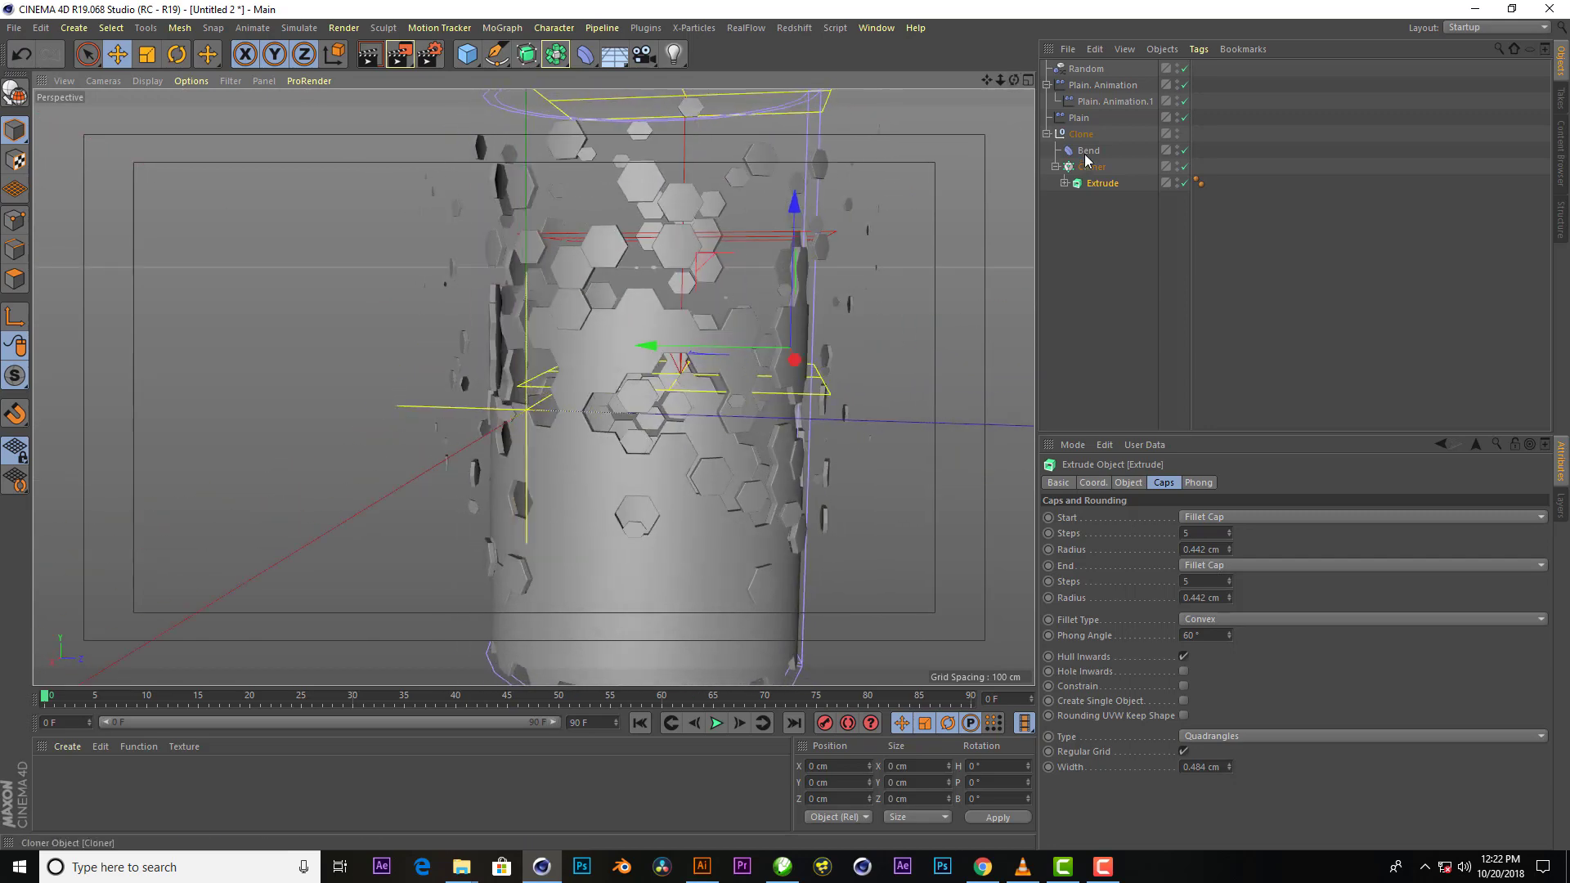
Test-move Plain. Animation, undo the two moves, and render a preview of the view
click(1102, 85)
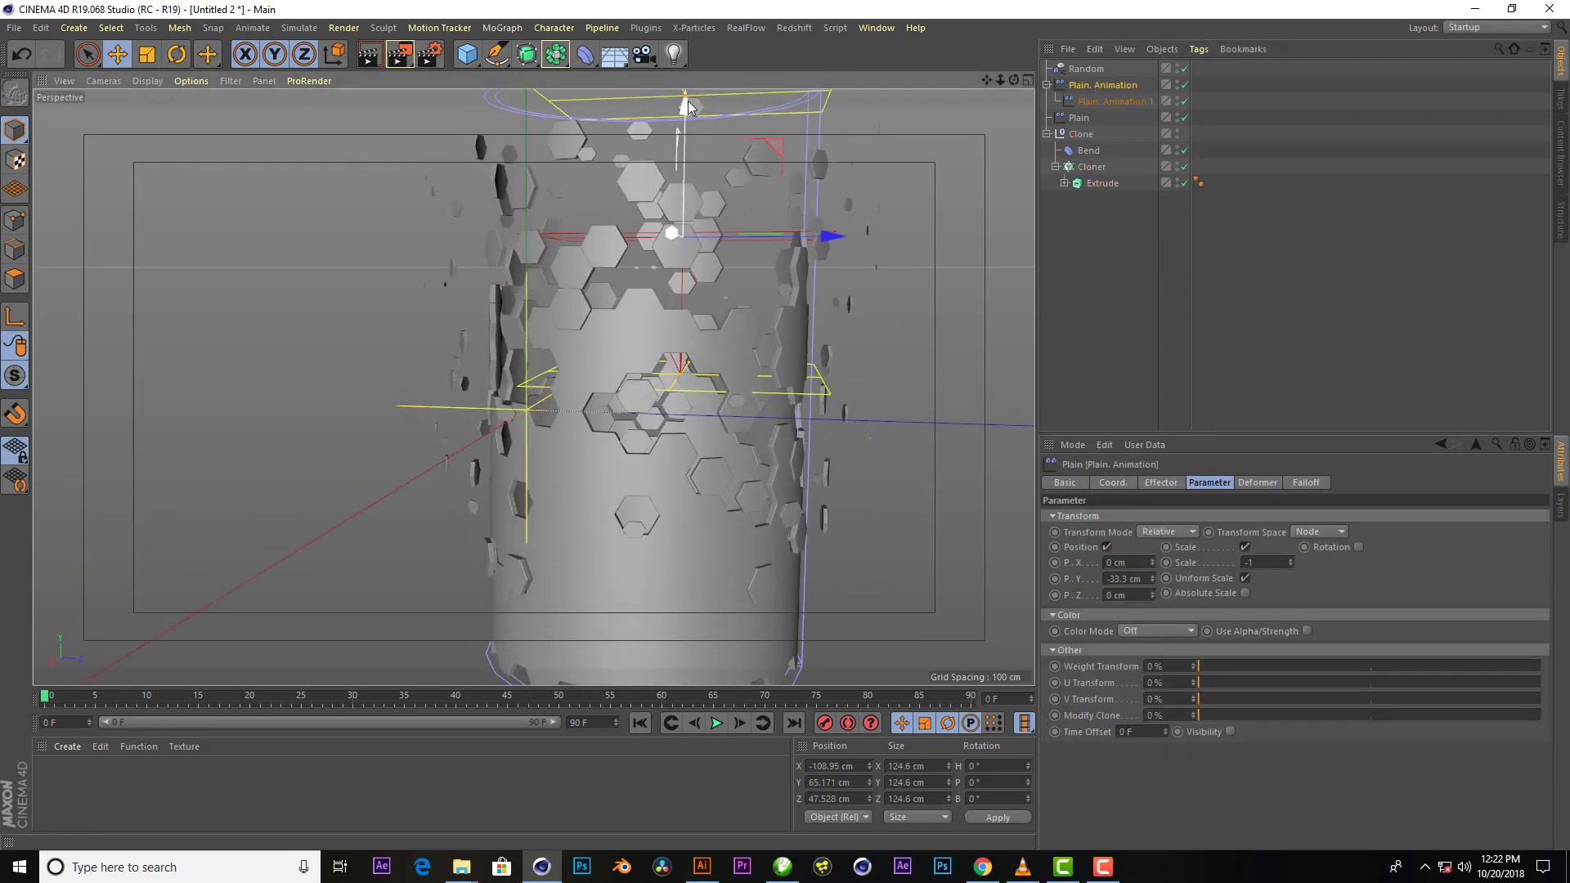
drag(679, 147, 680, 144)
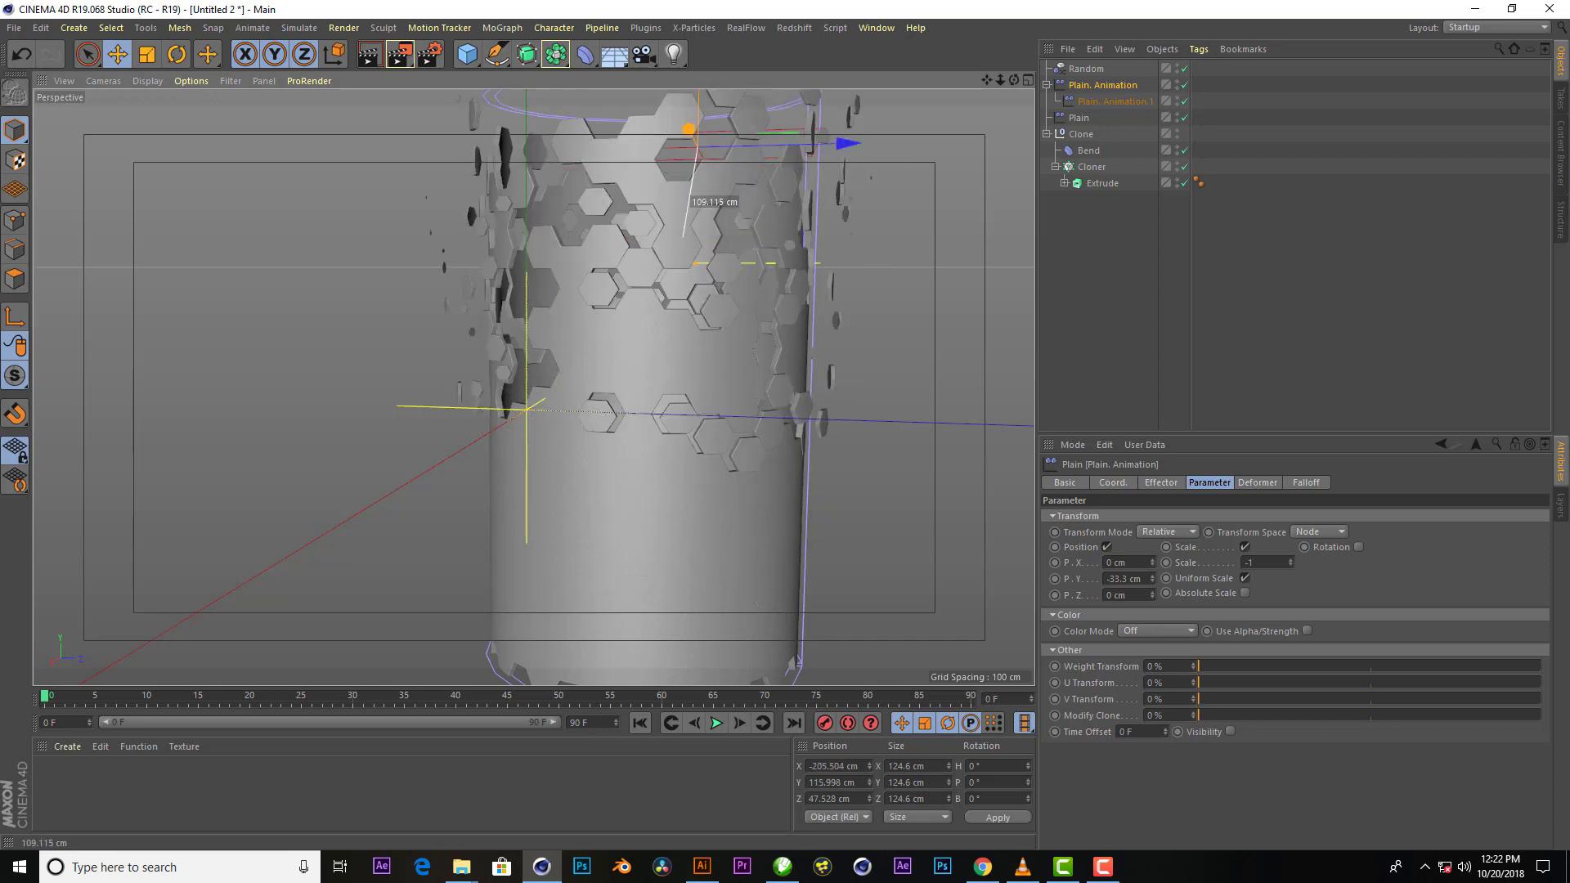
drag(672, 245, 671, 257)
key(ctrl+z)
key(ctrl+z)
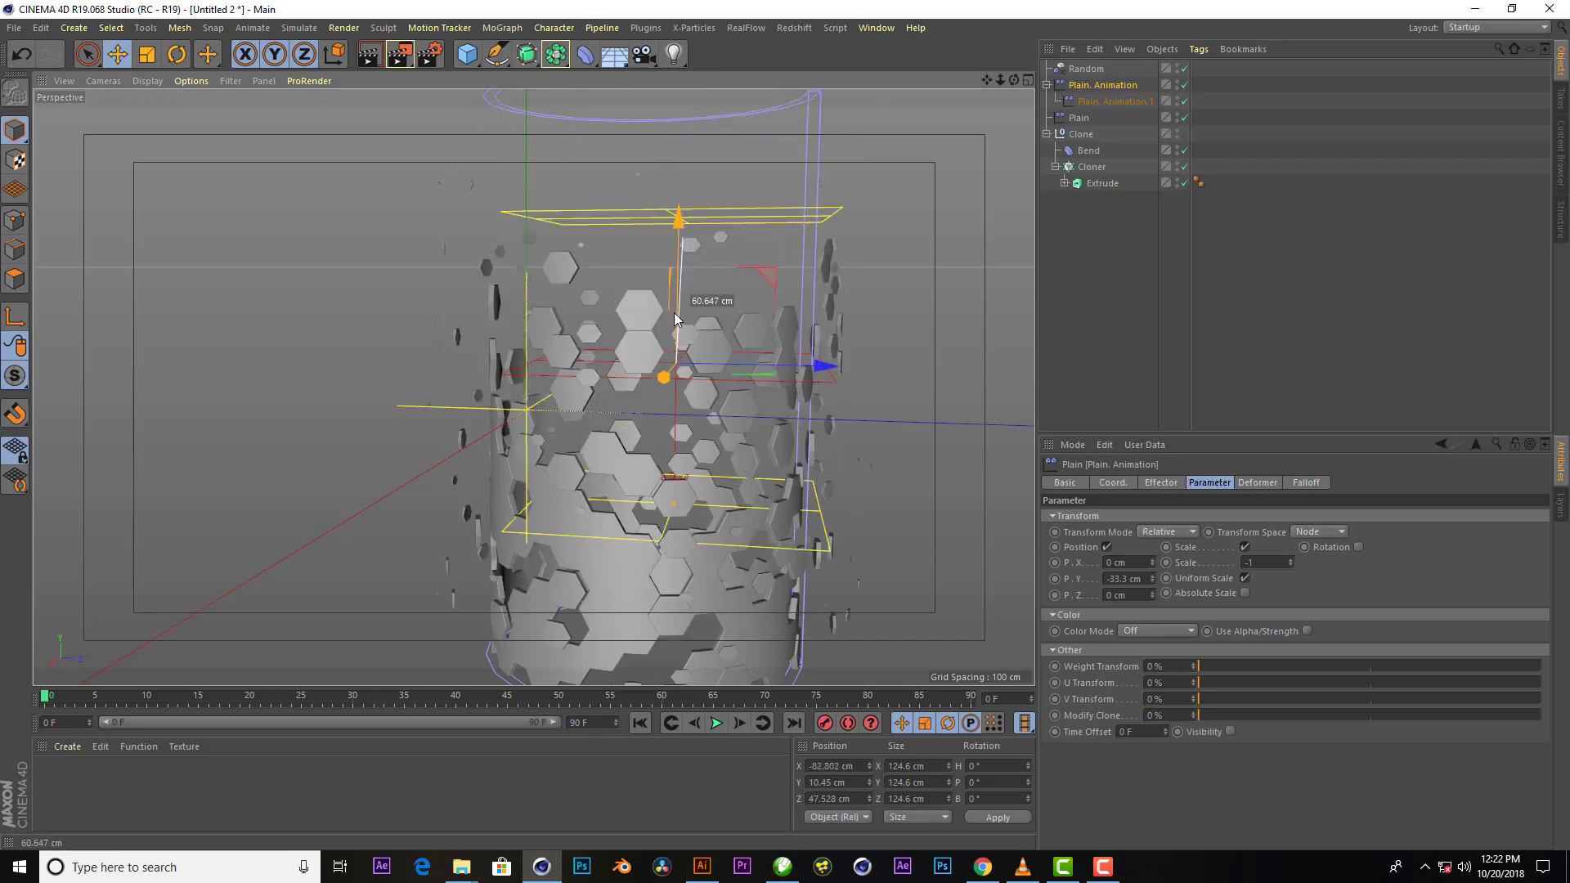
key(ctrl+z)
key(ctrl+z)
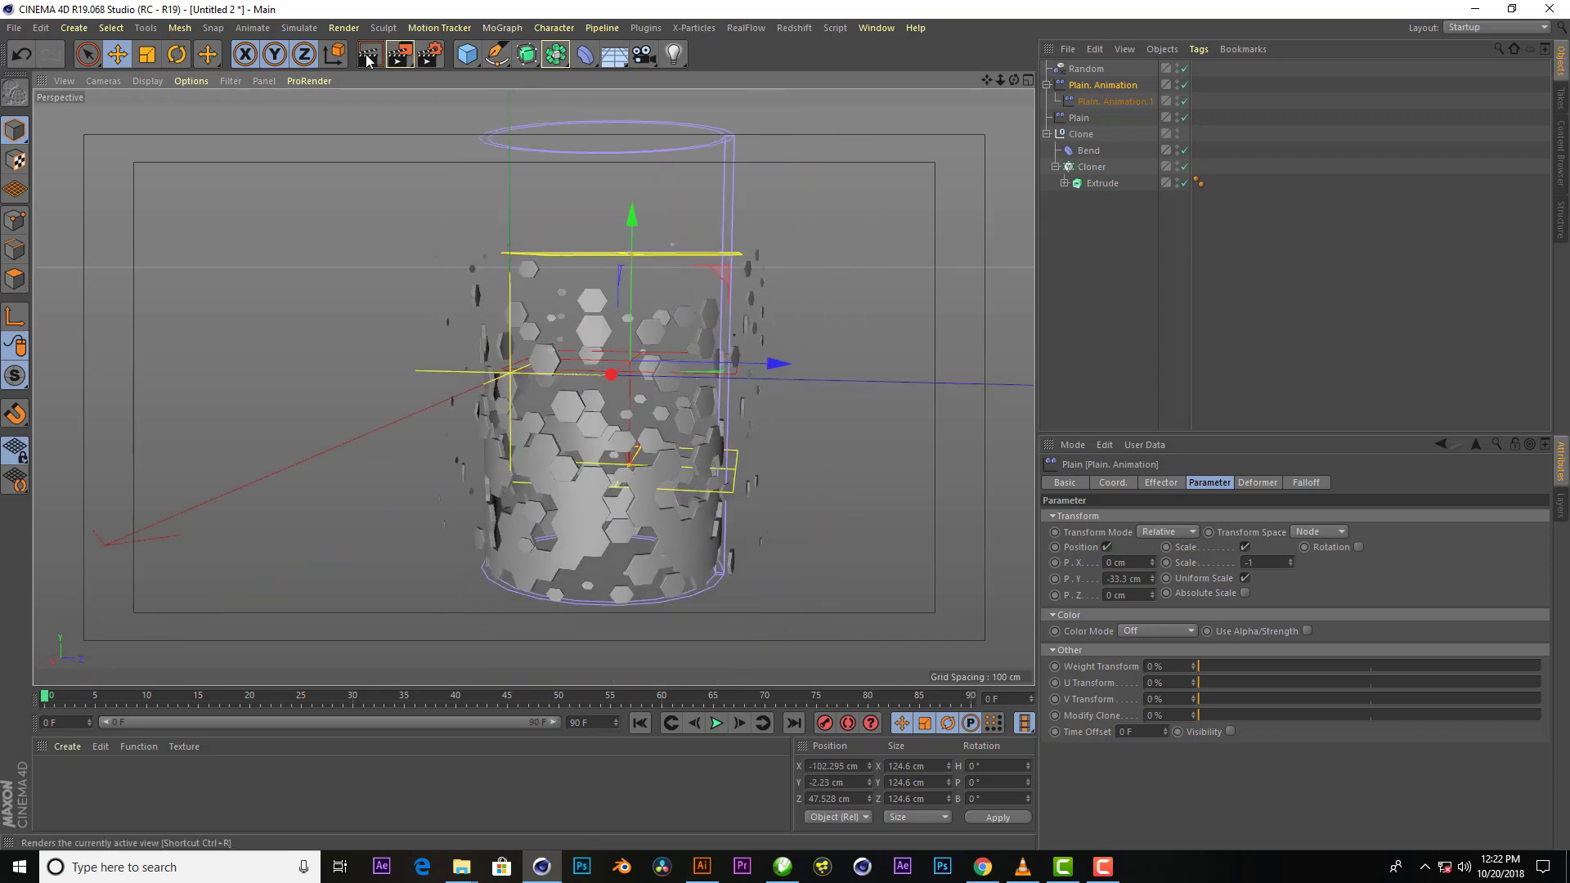
key(ctrl+r)
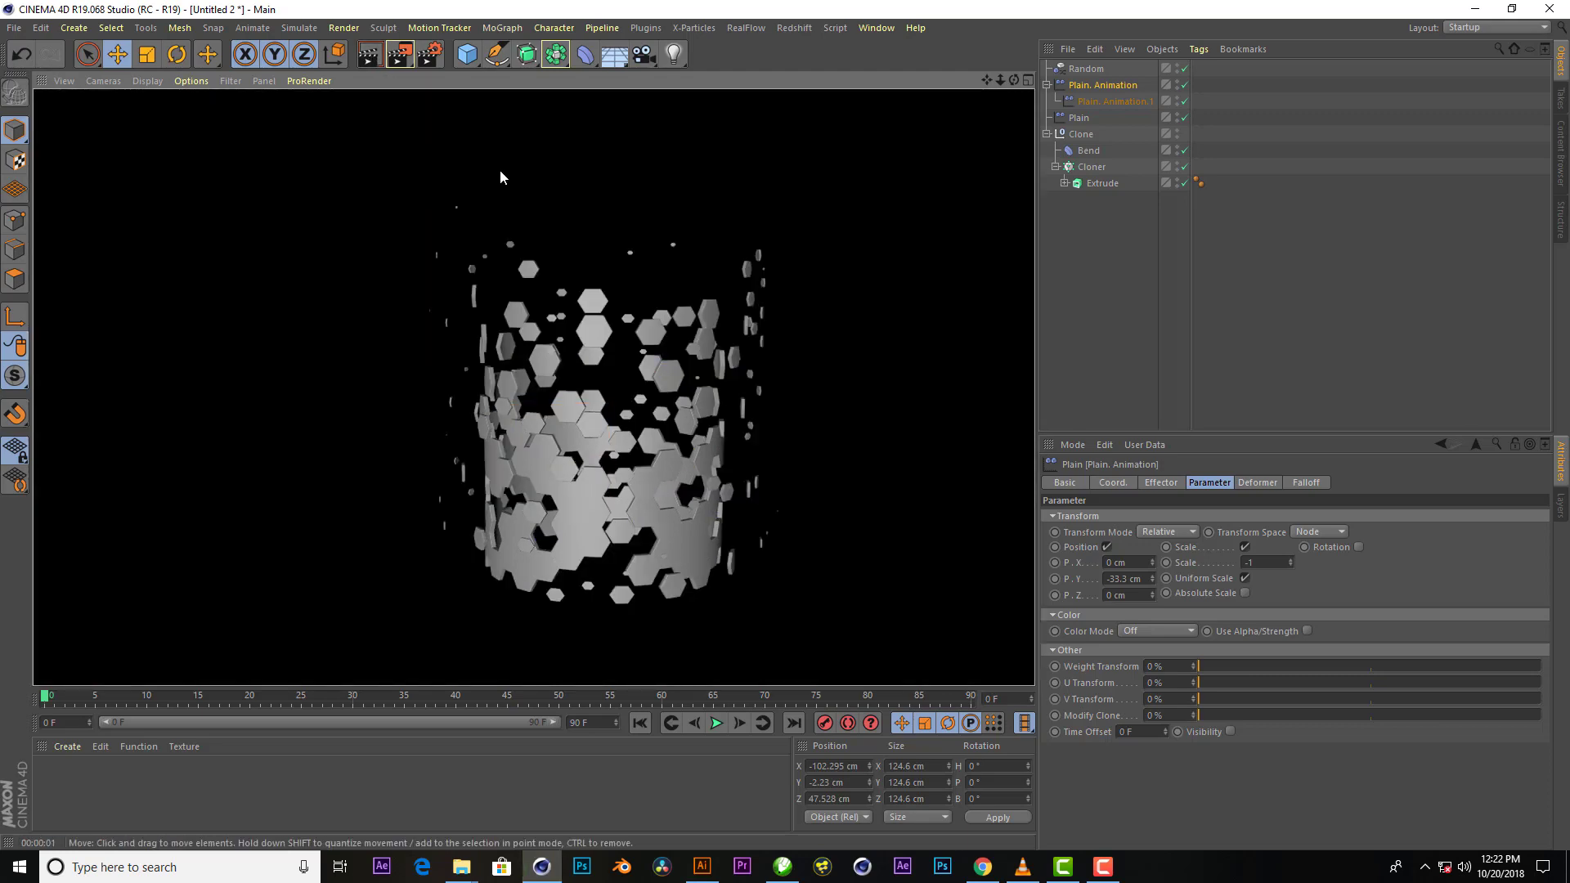
Review the Plain. Animation.1 and Random effector settings, then reselect Plain. Animation
drag(1012, 77, 940, 143)
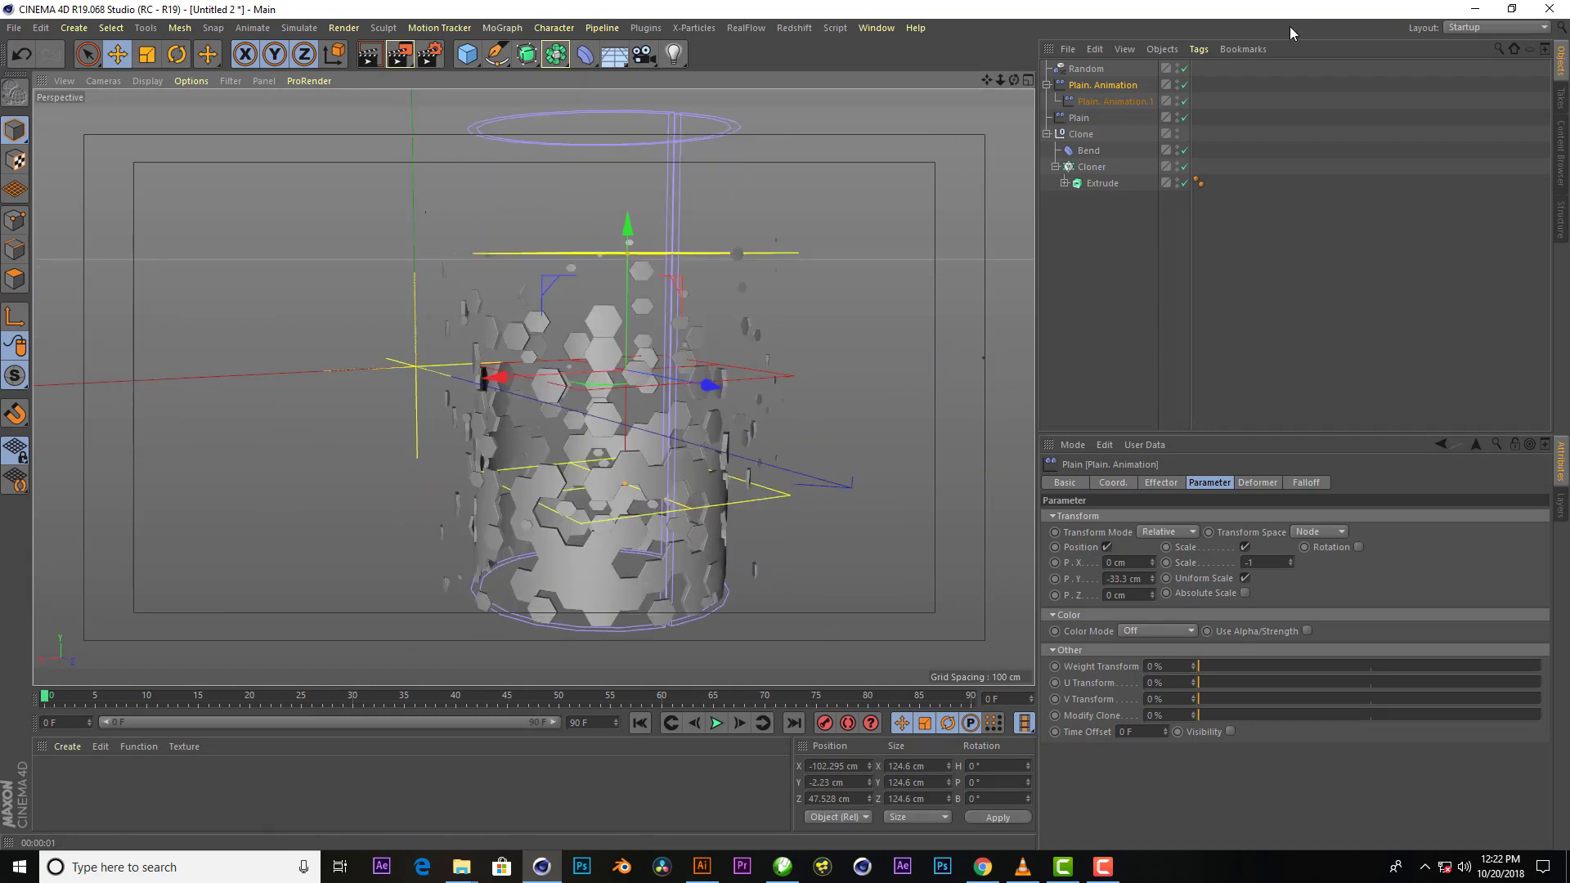
click(1102, 100)
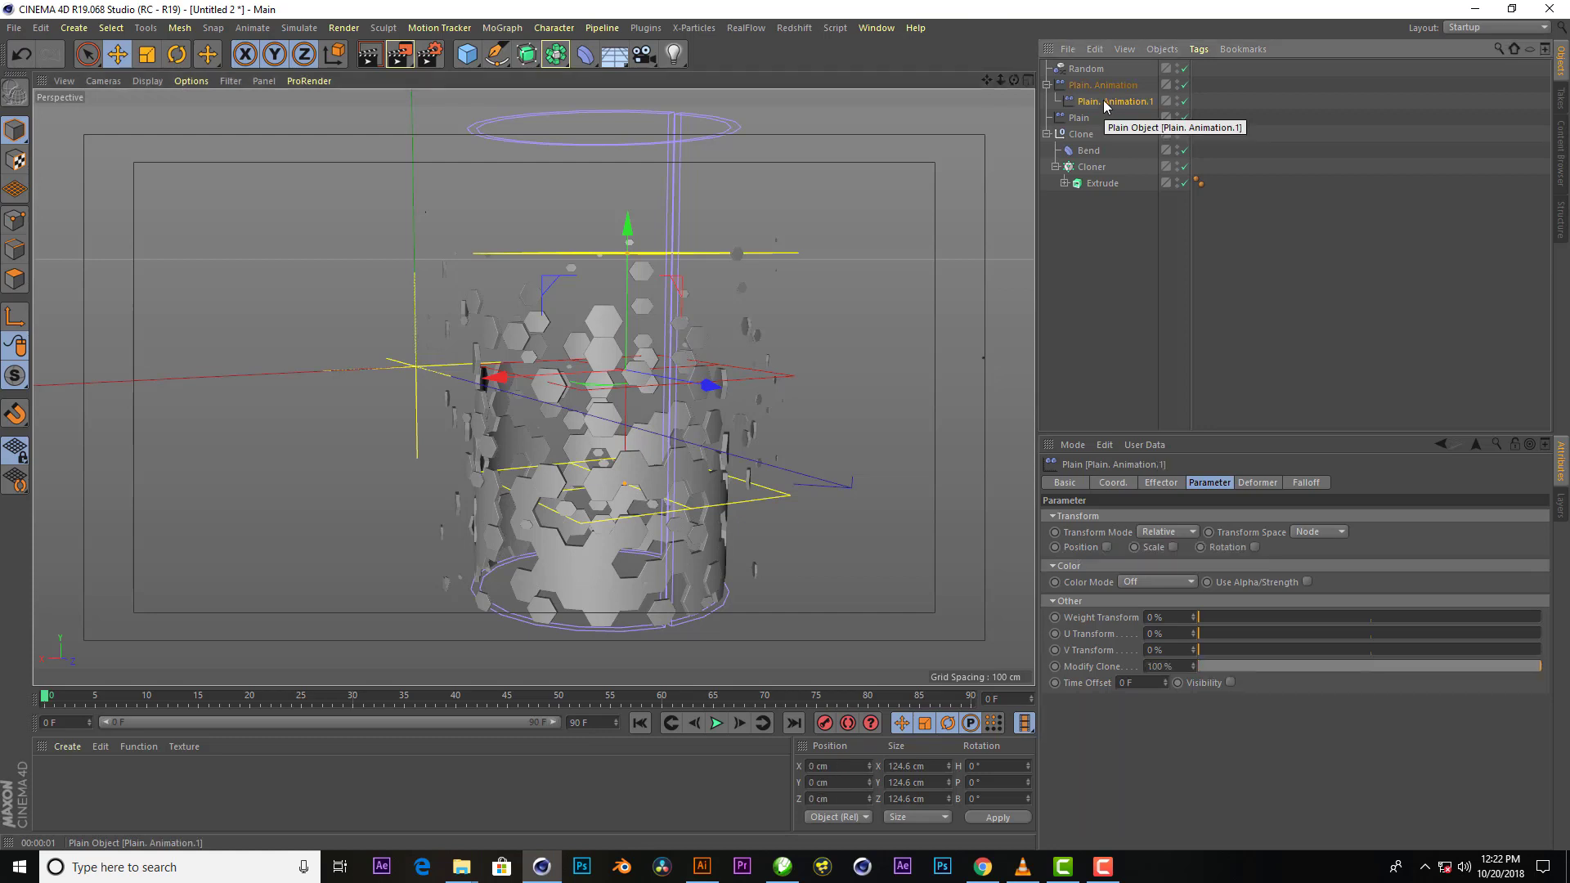
click(1091, 70)
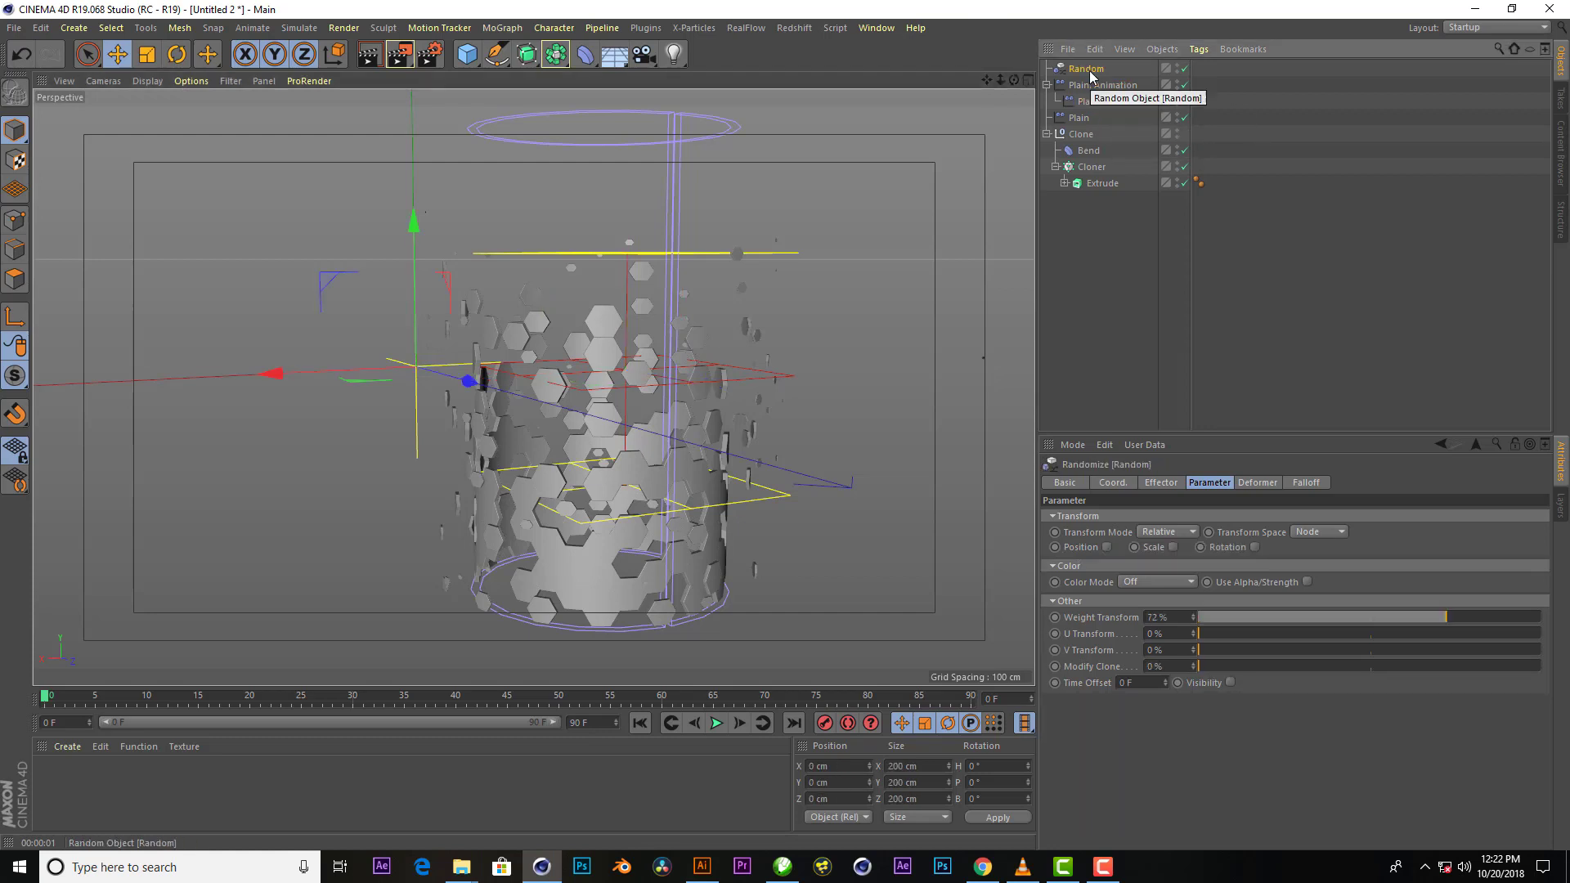
click(1090, 86)
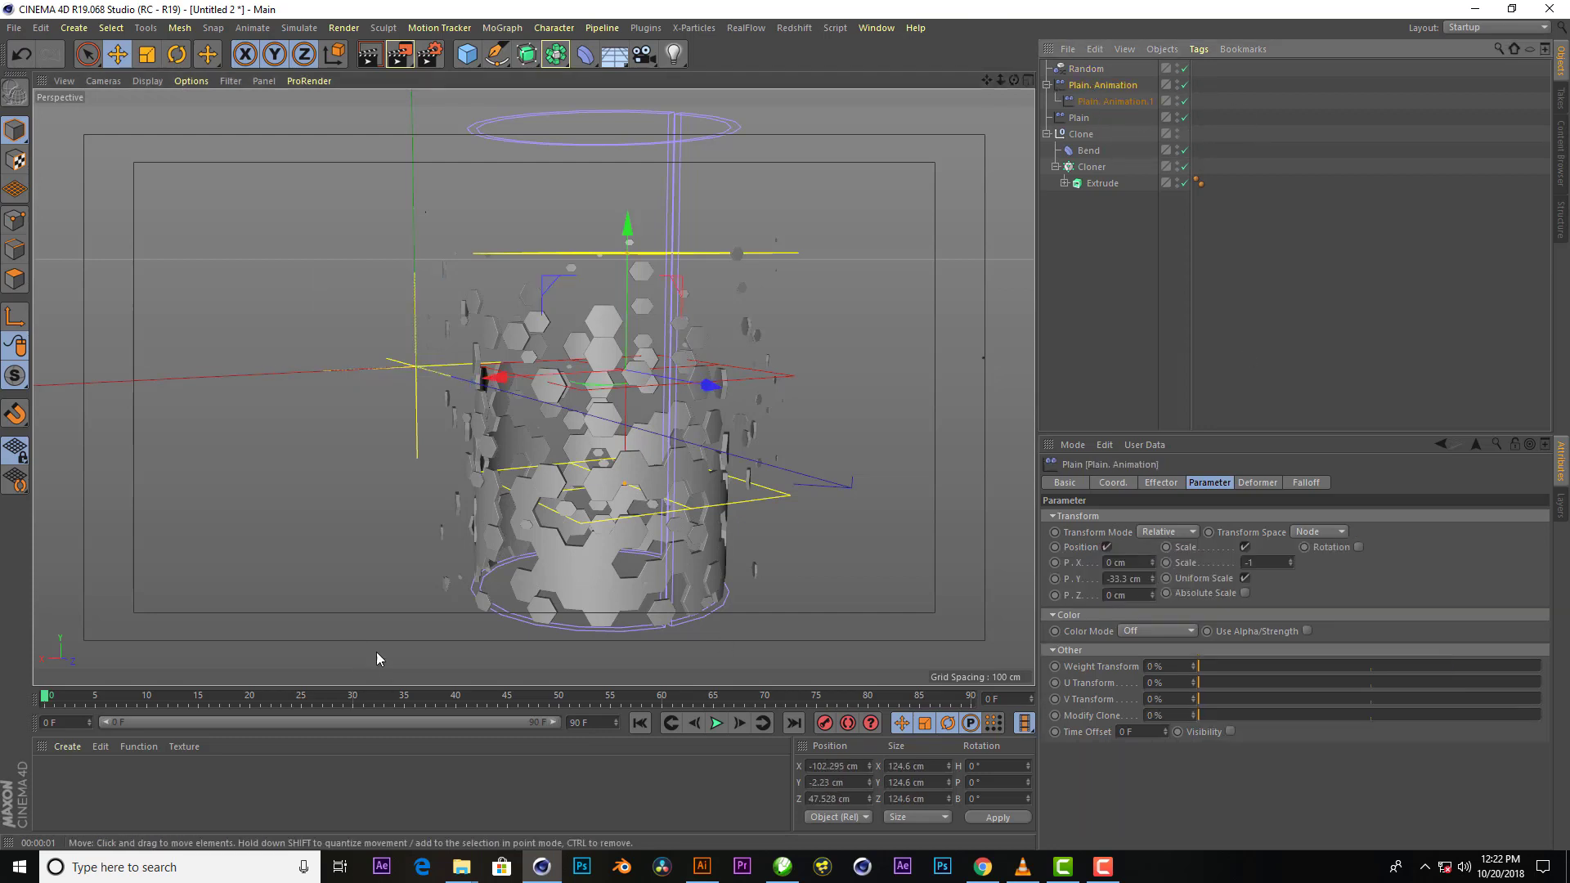
Set the animation end frame to 250 and show the full 0–250 range on the timeline
double_click(578, 723)
text(250)
key(Return)
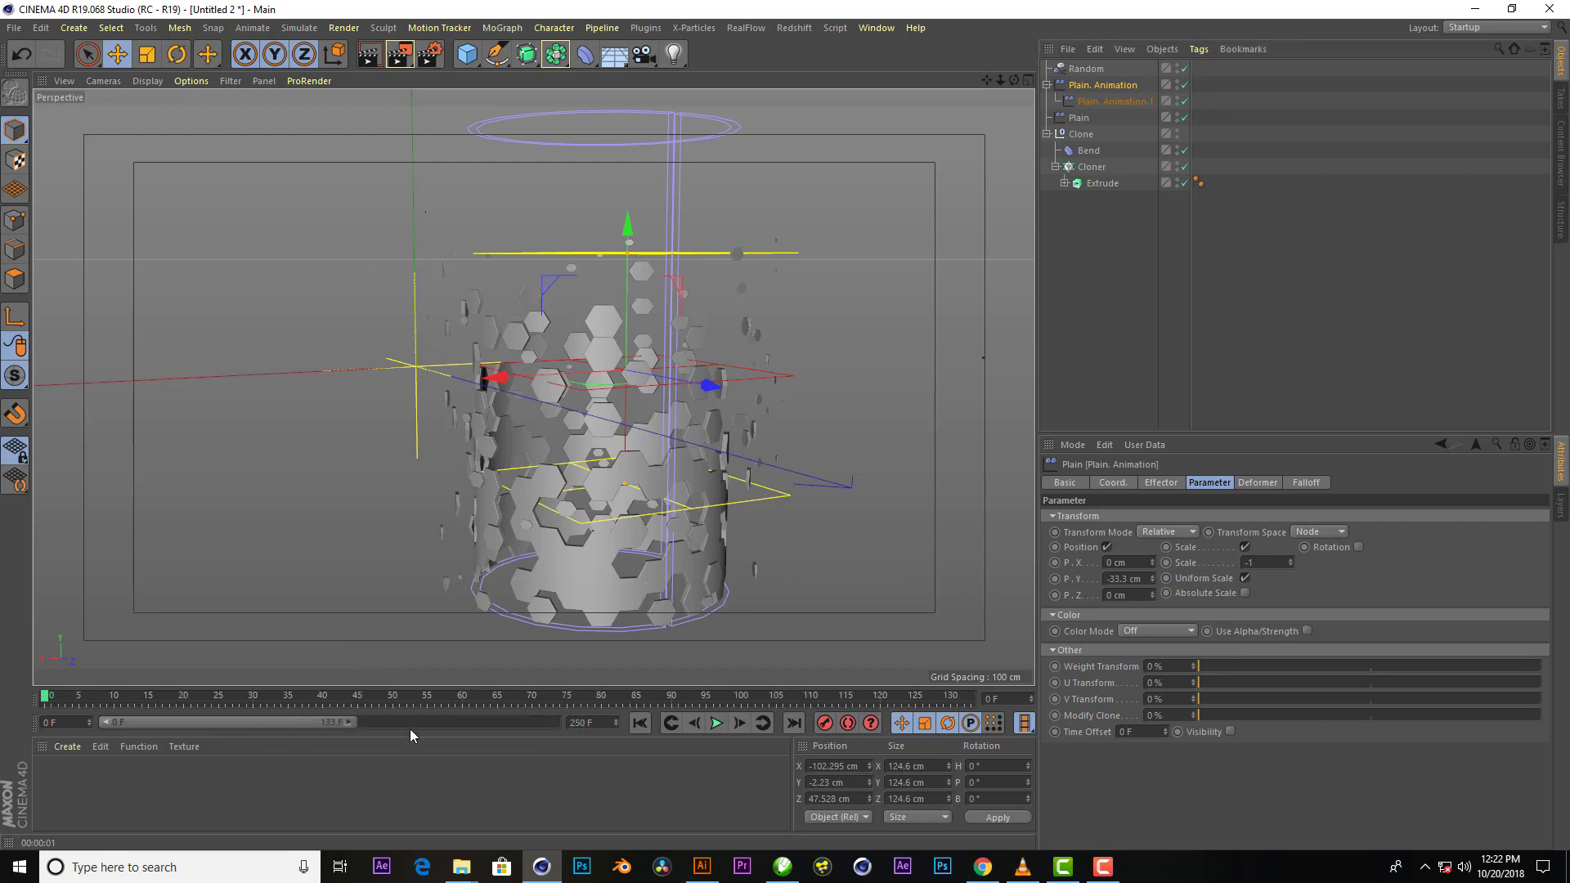
drag(410, 729, 636, 727)
Lower Plain. Animation down the cylinder to about Y -75 cm
drag(629, 253, 627, 248)
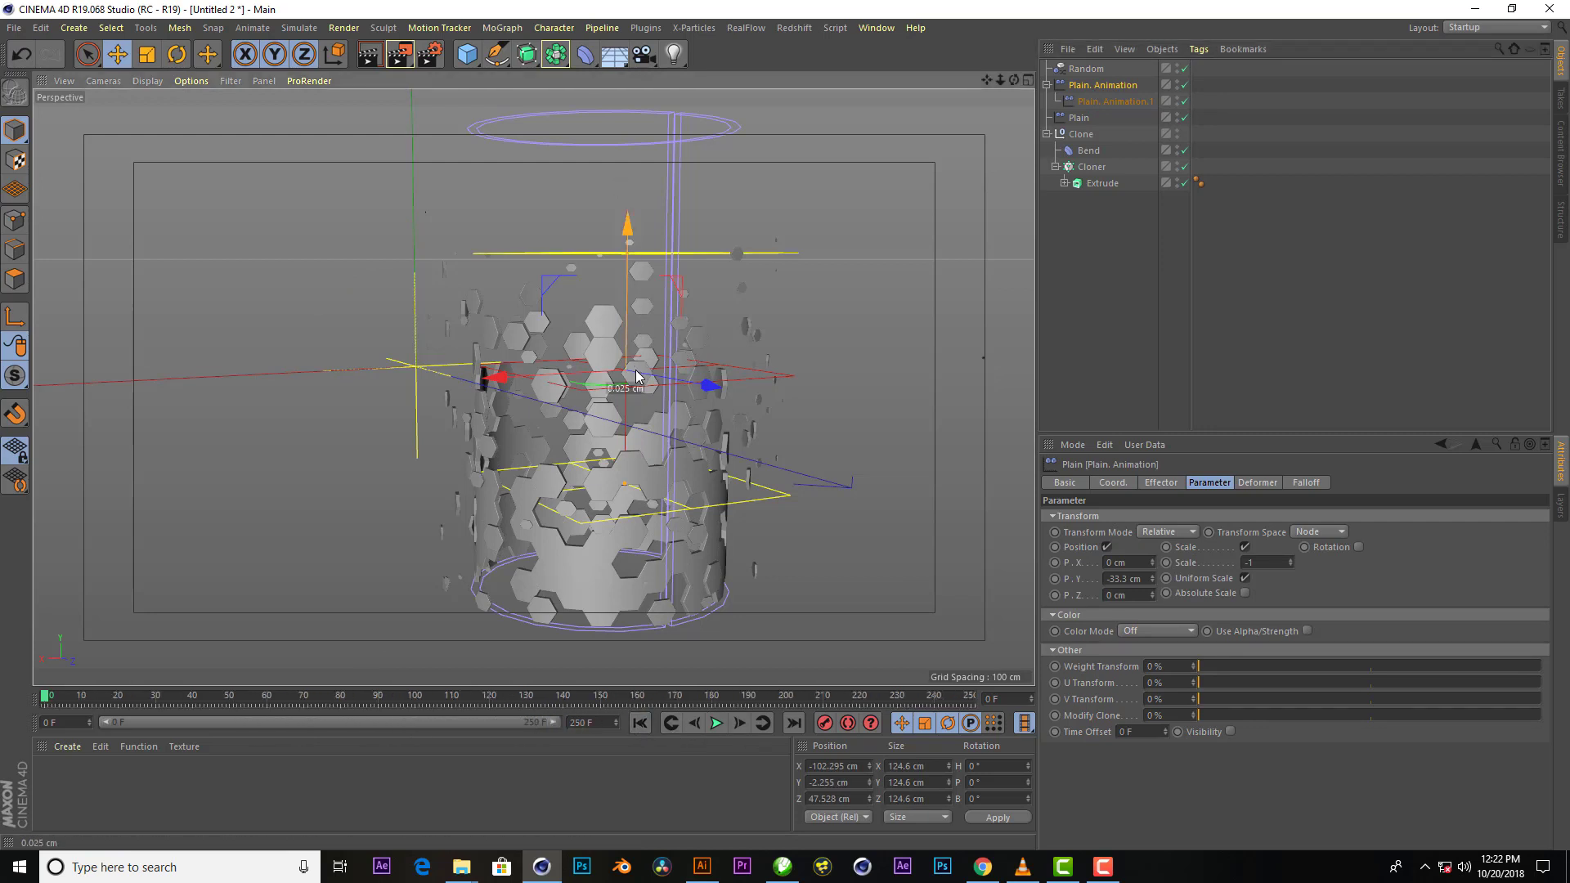
drag(637, 377, 655, 364)
alt+drag(701, 596, 692, 584)
Shrink Plain. Animation to 65% and set its pitch rotation R.P to -90°
key(t)
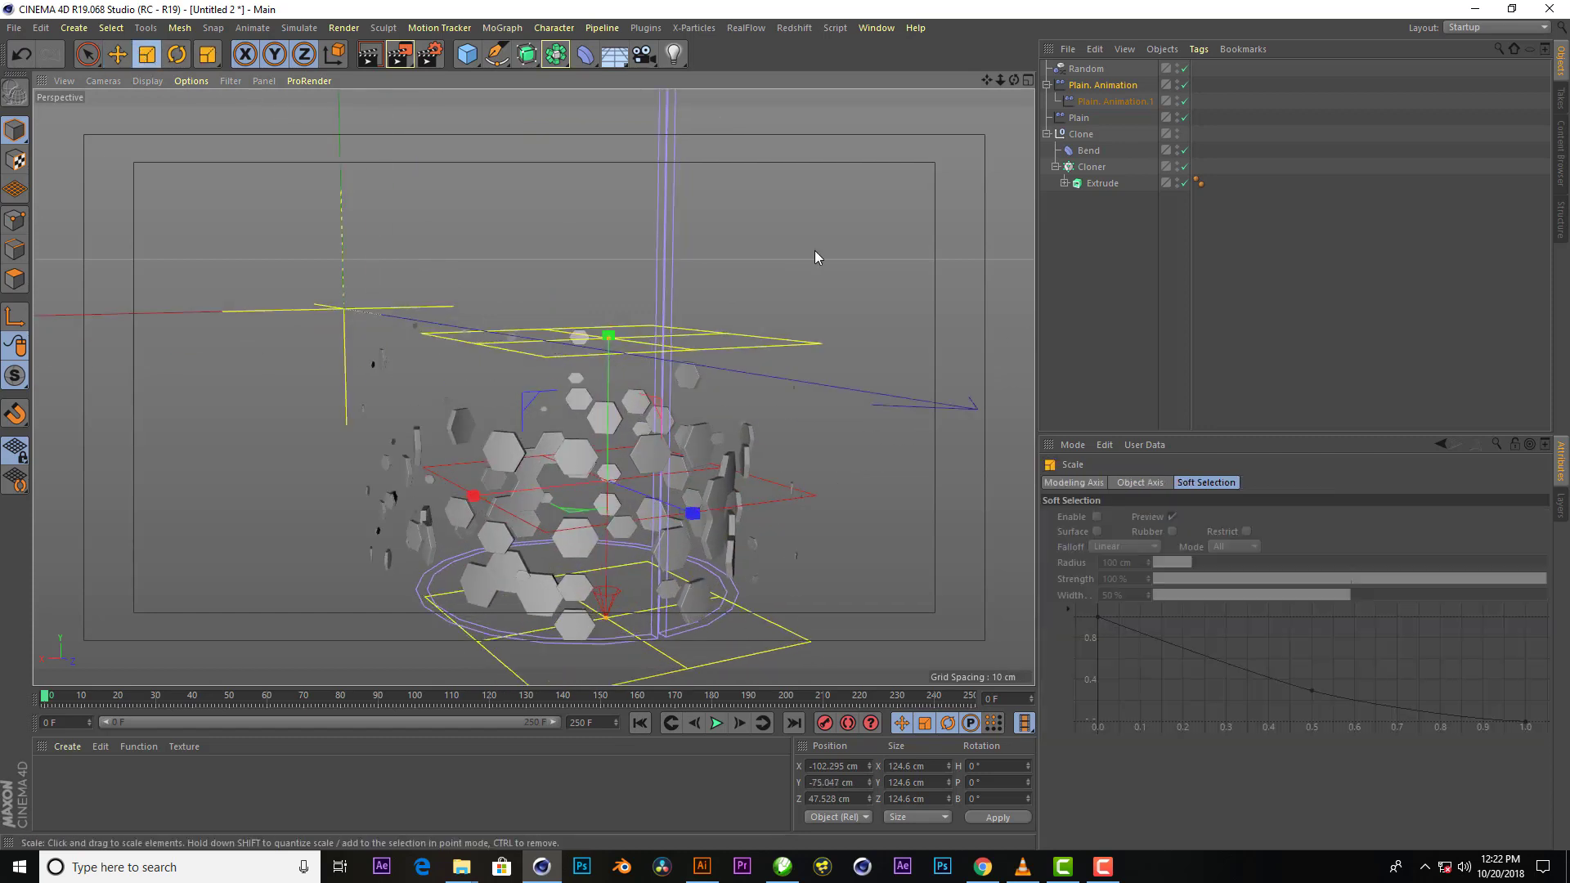
drag(768, 319, 698, 405)
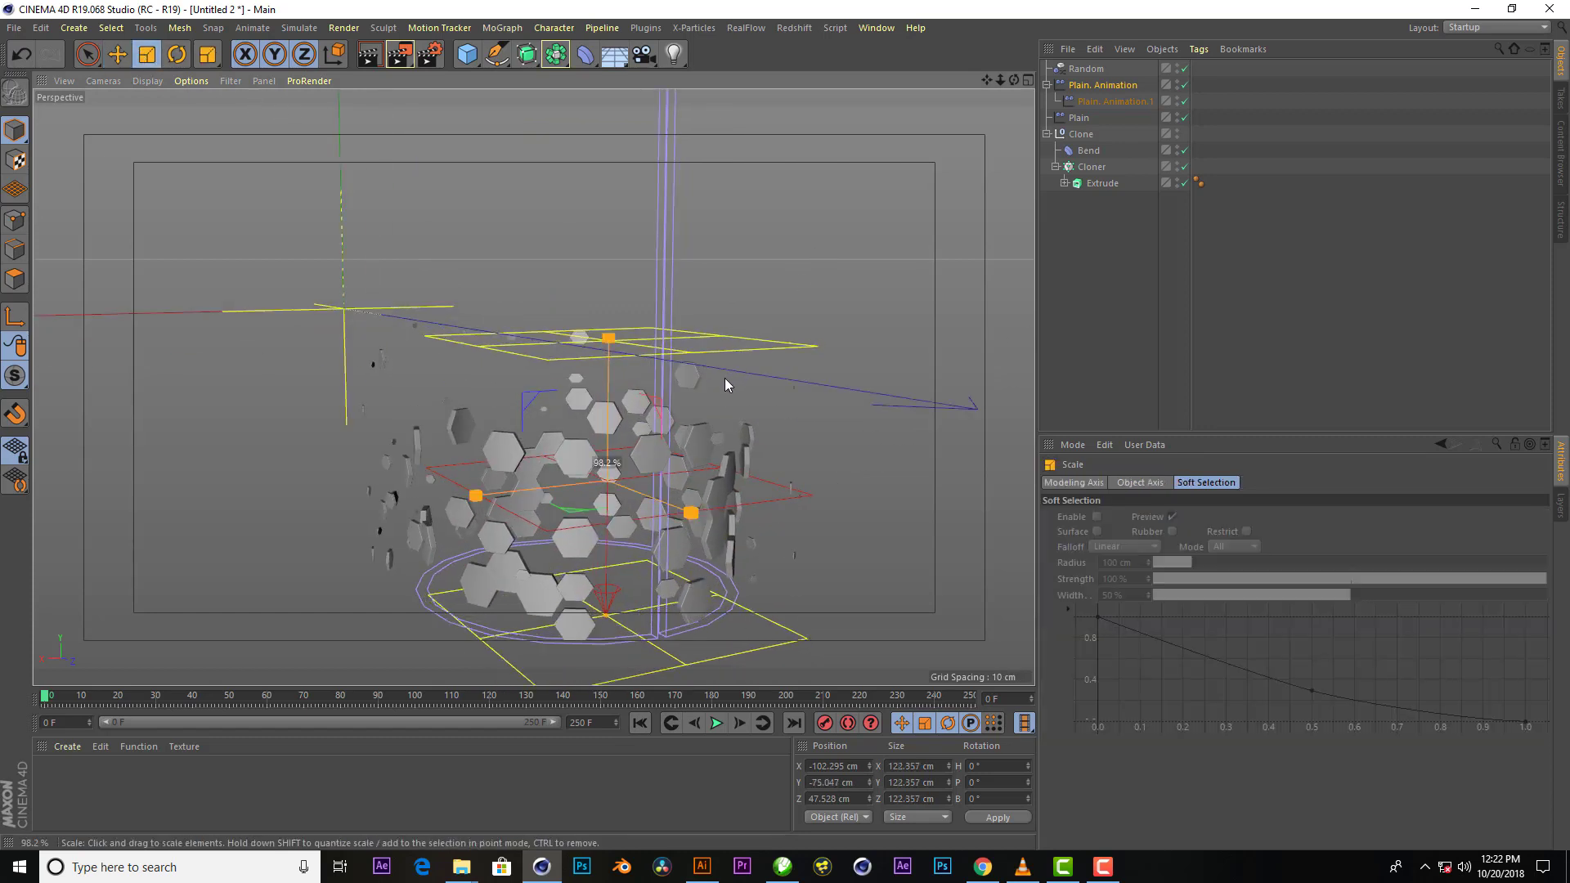
click(1107, 86)
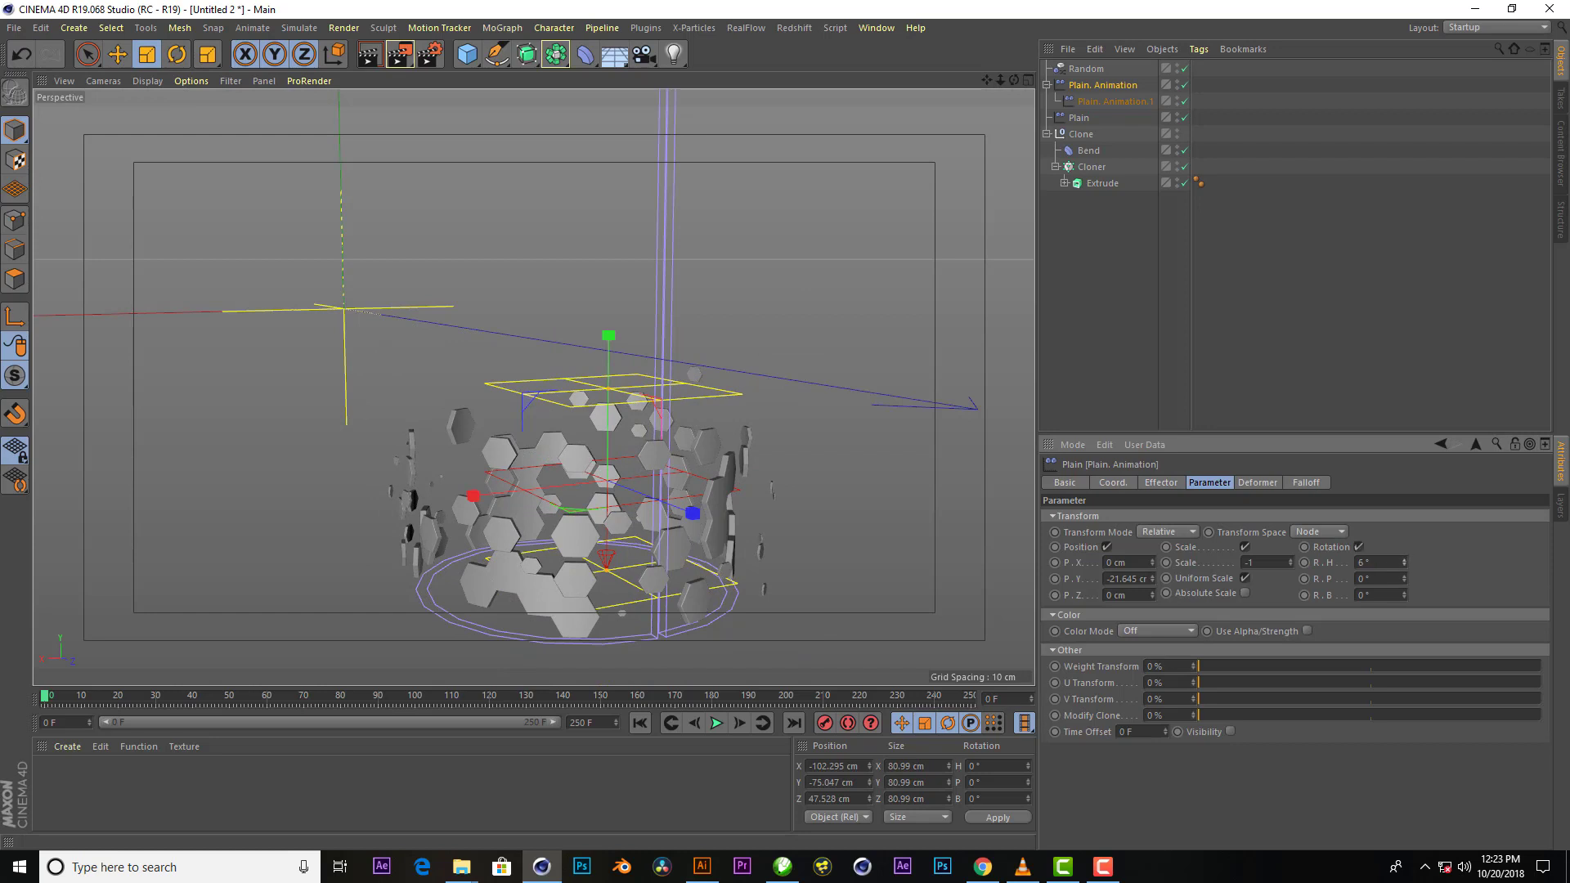
scroll(503, 522, up, 5)
scroll(503, 522, up, 3)
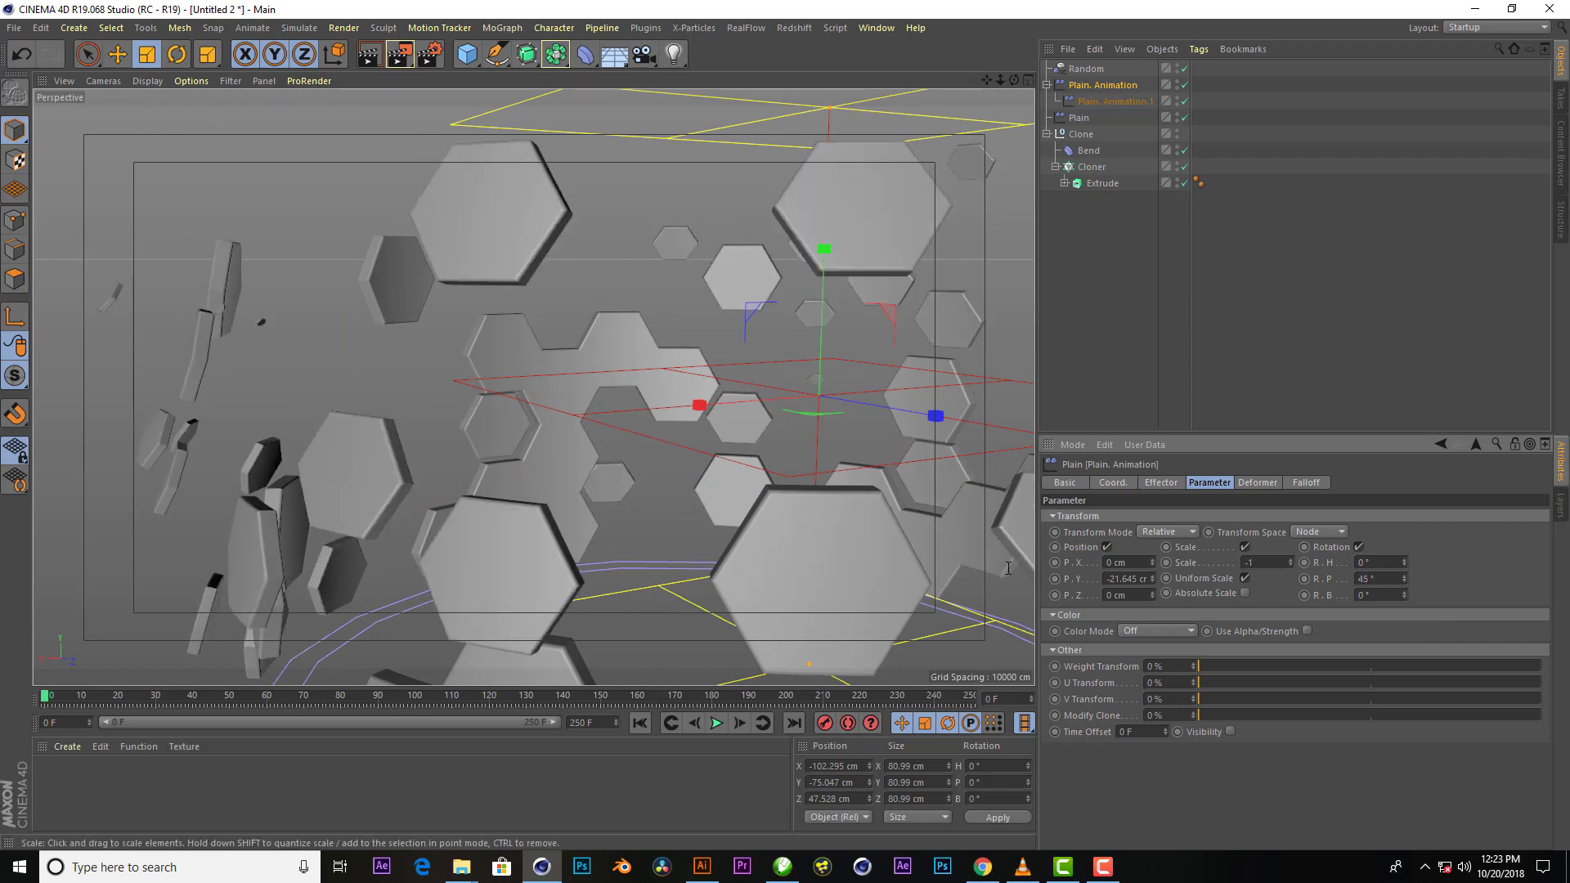
double_click(1358, 578)
text(-45)
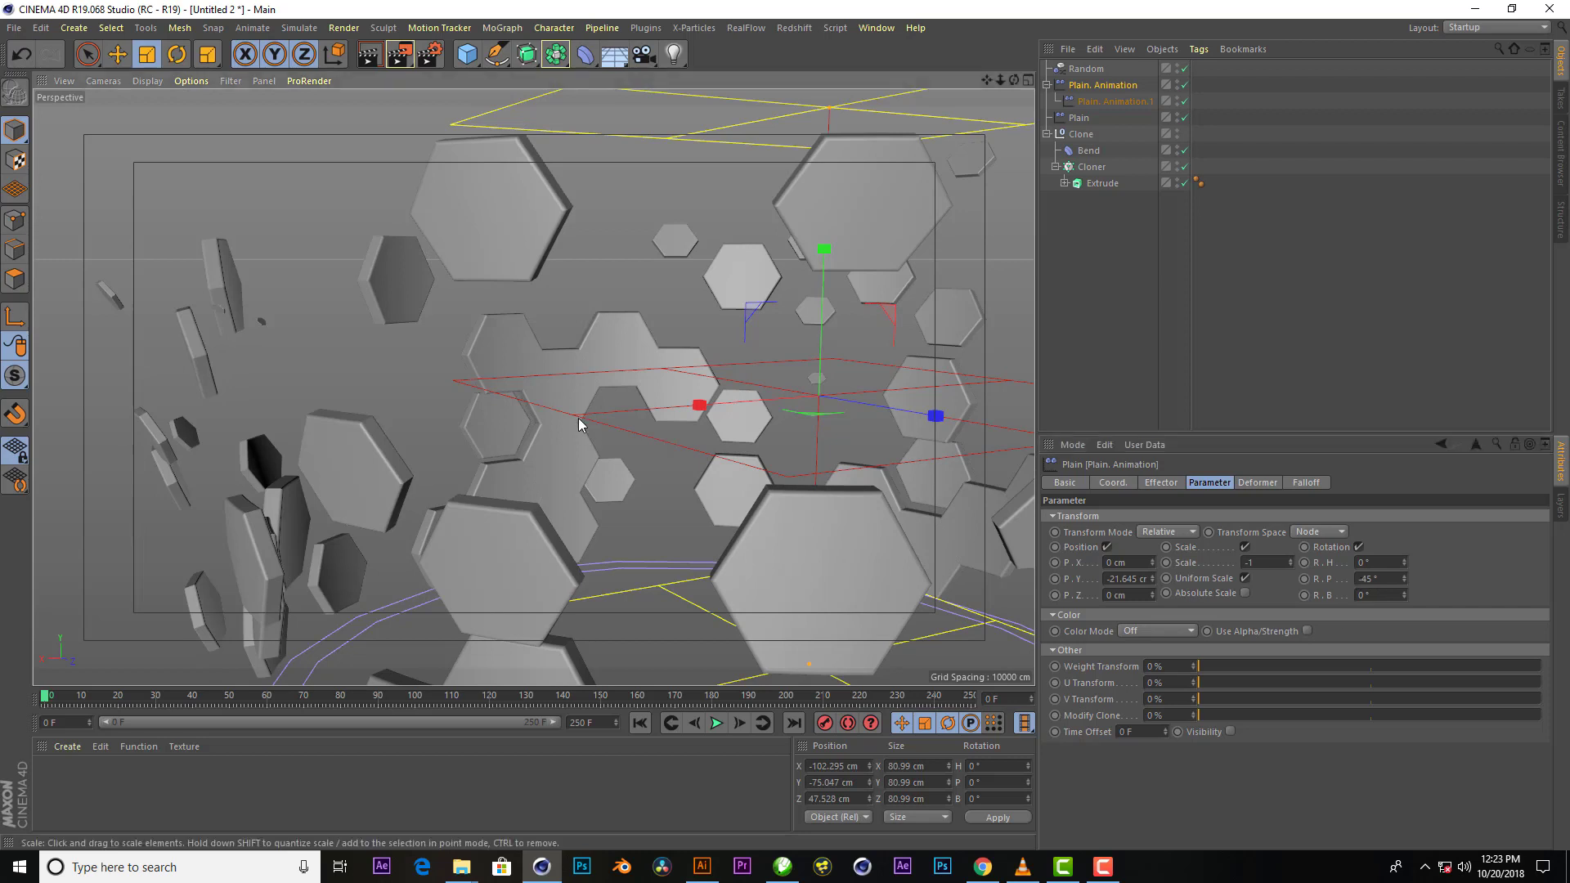
text(0)
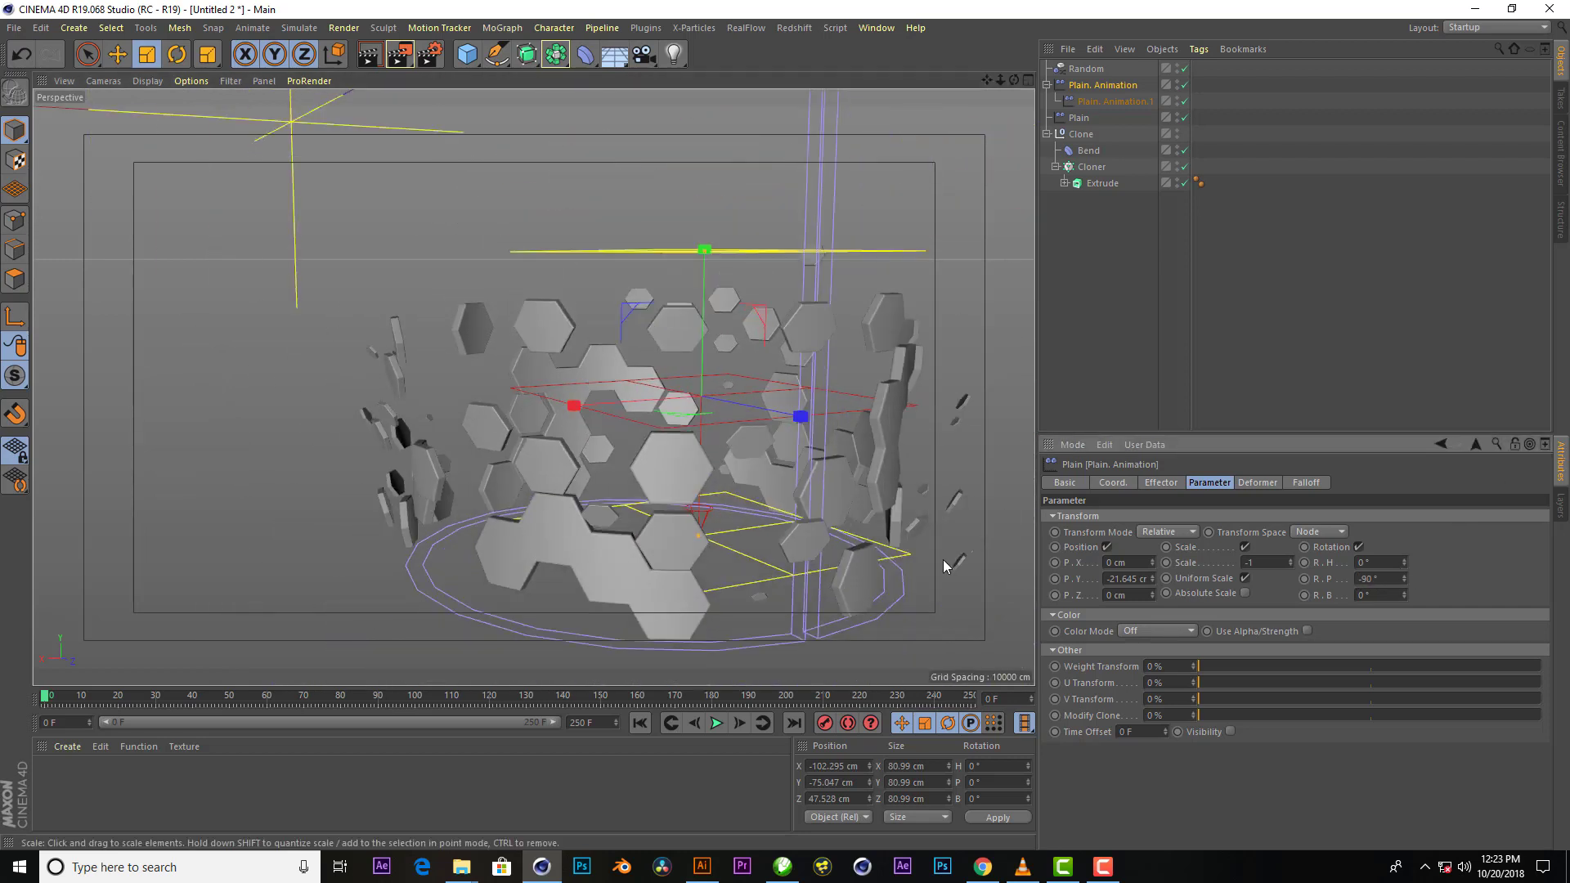
key(Return)
Animate the effector from below the cylinder at frame 0 to above it at frame 69, then play
key(e)
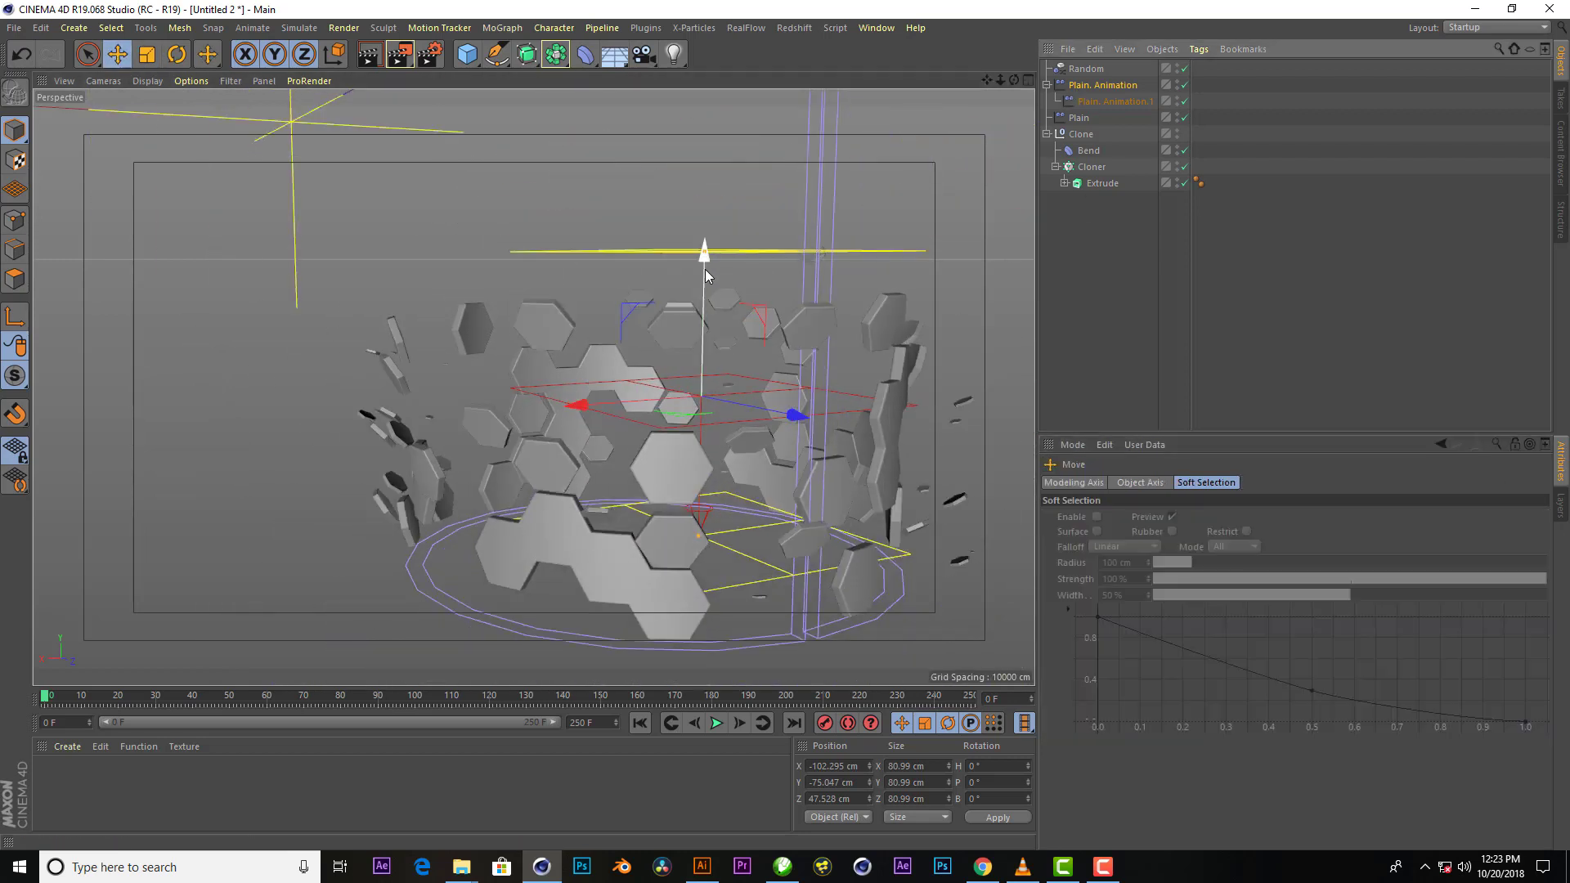
mouse_move(705, 268)
mouse_down()
mouse_move(709, 445)
mouse_move(703, 307)
mouse_move(664, 417)
mouse_move(665, 582)
mouse_up()
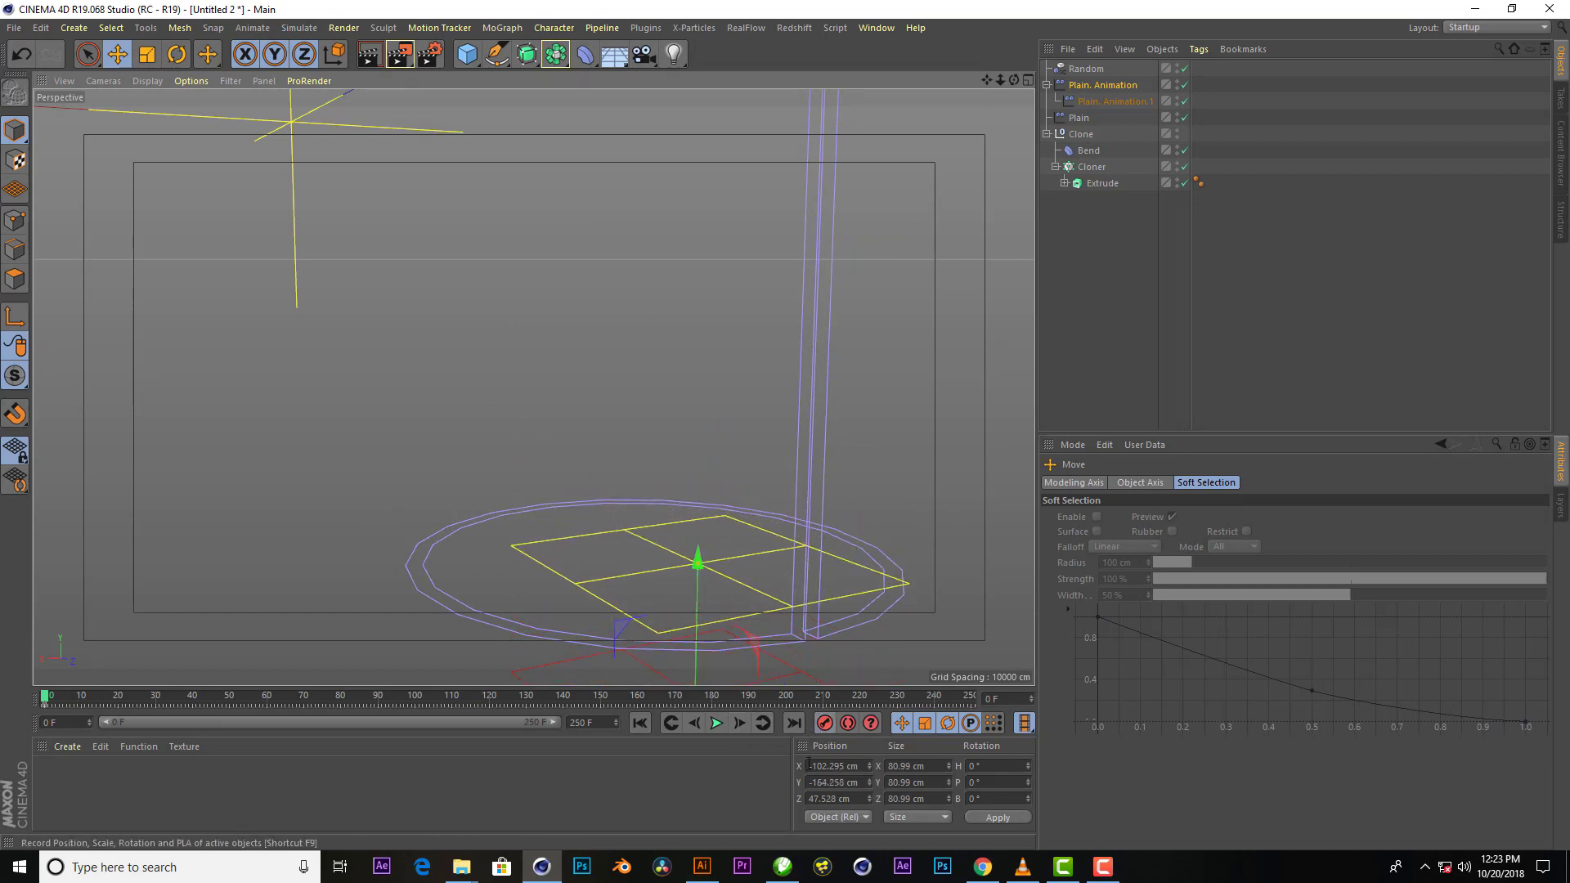
click(306, 701)
mouse_move(610, 489)
mouse_down()
mouse_move(626, 106)
mouse_move(605, 231)
mouse_move(610, 90)
mouse_move(591, 149)
mouse_up()
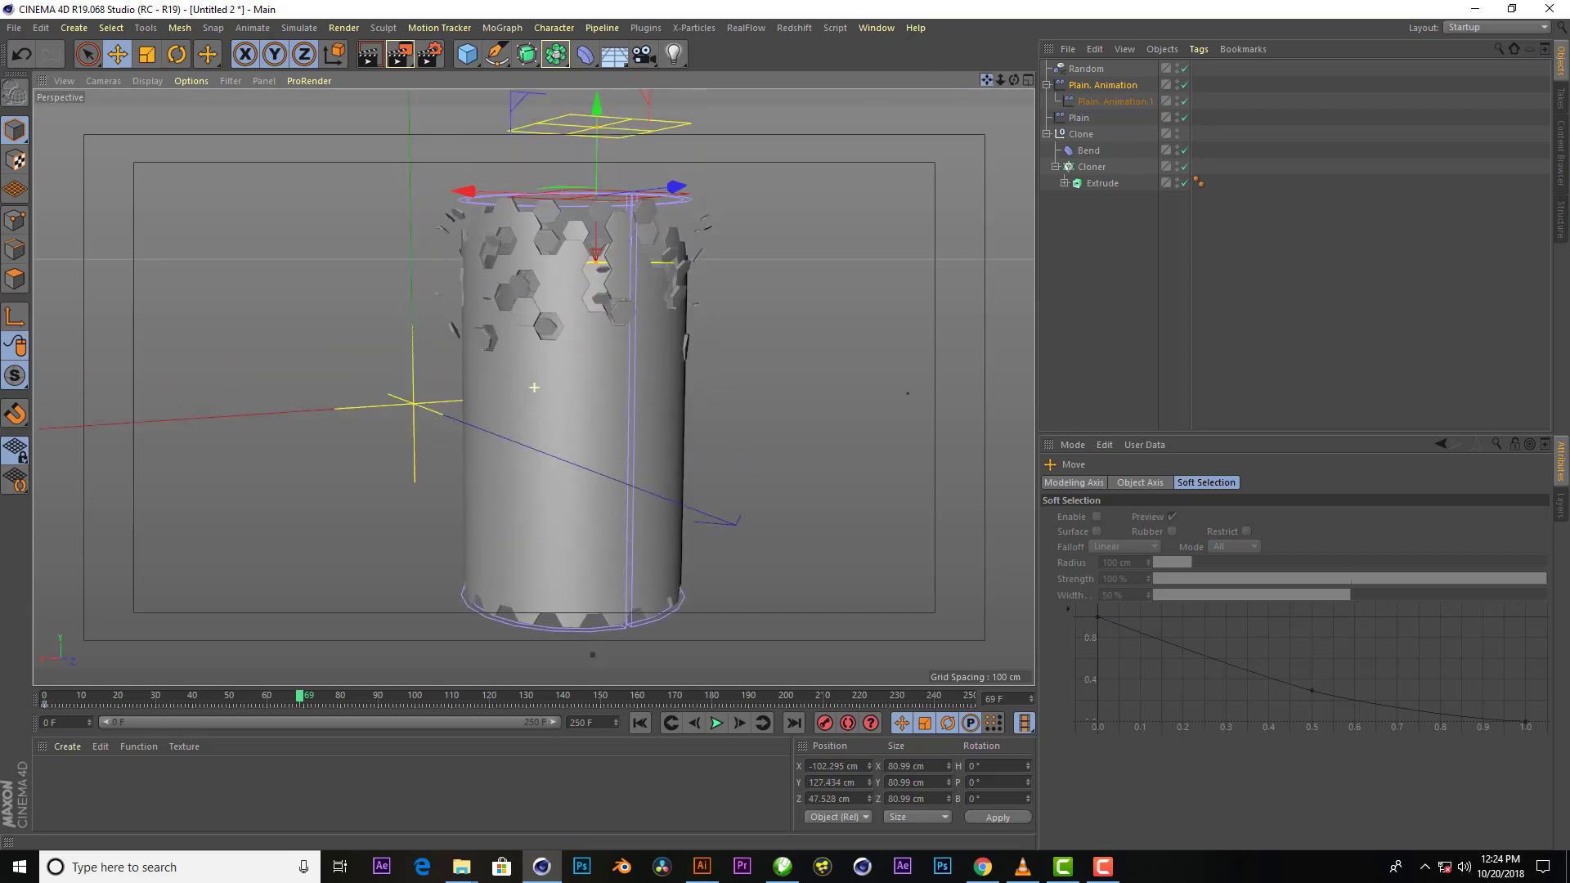
drag(590, 291, 591, 133)
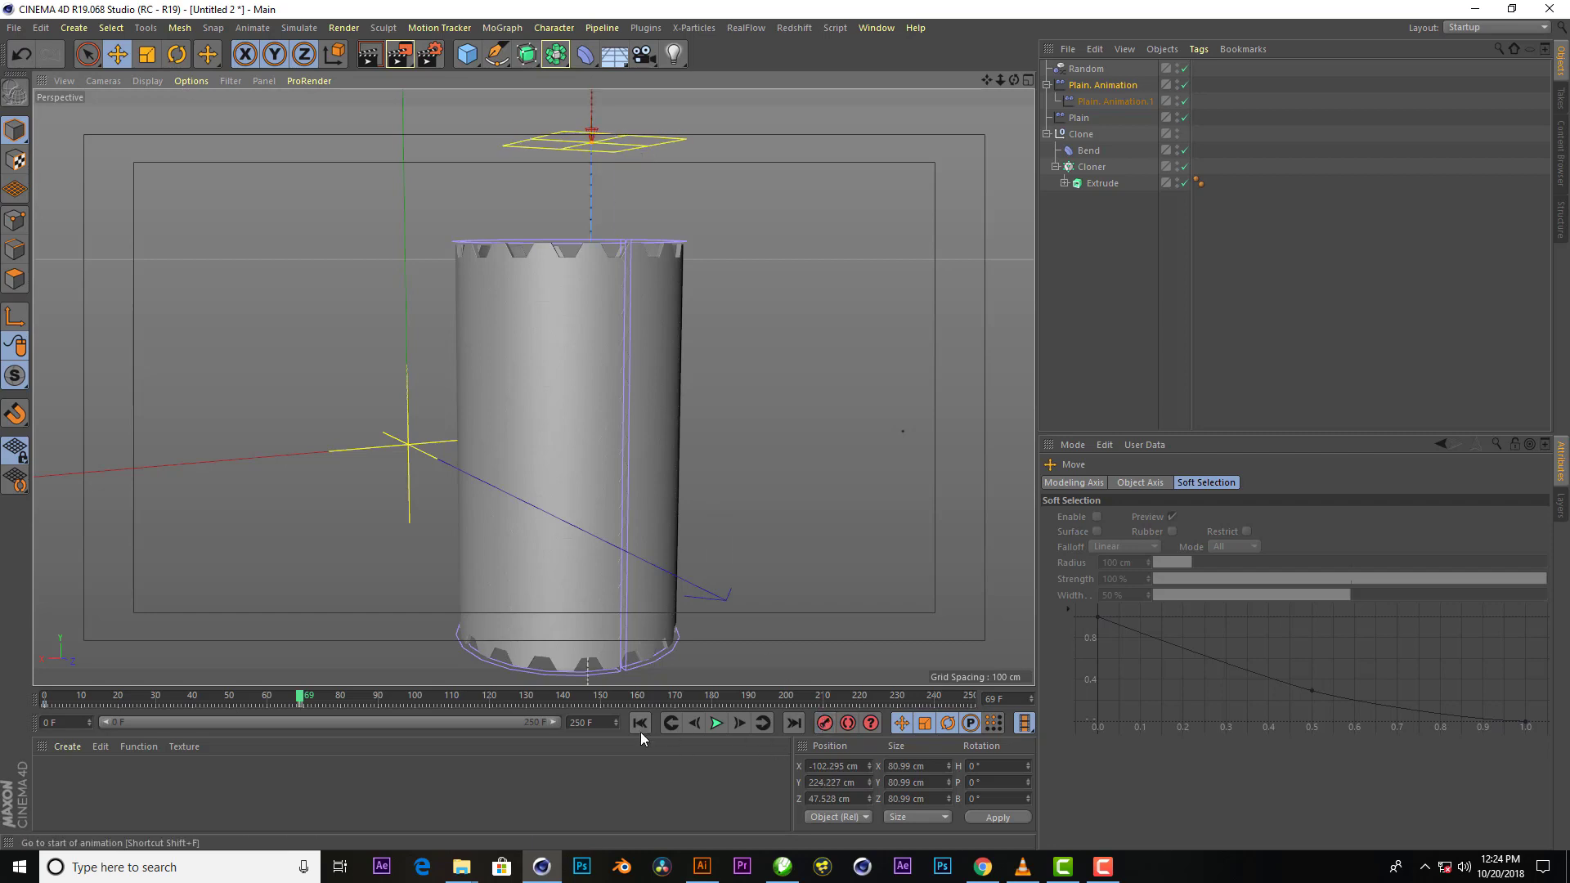
click(717, 724)
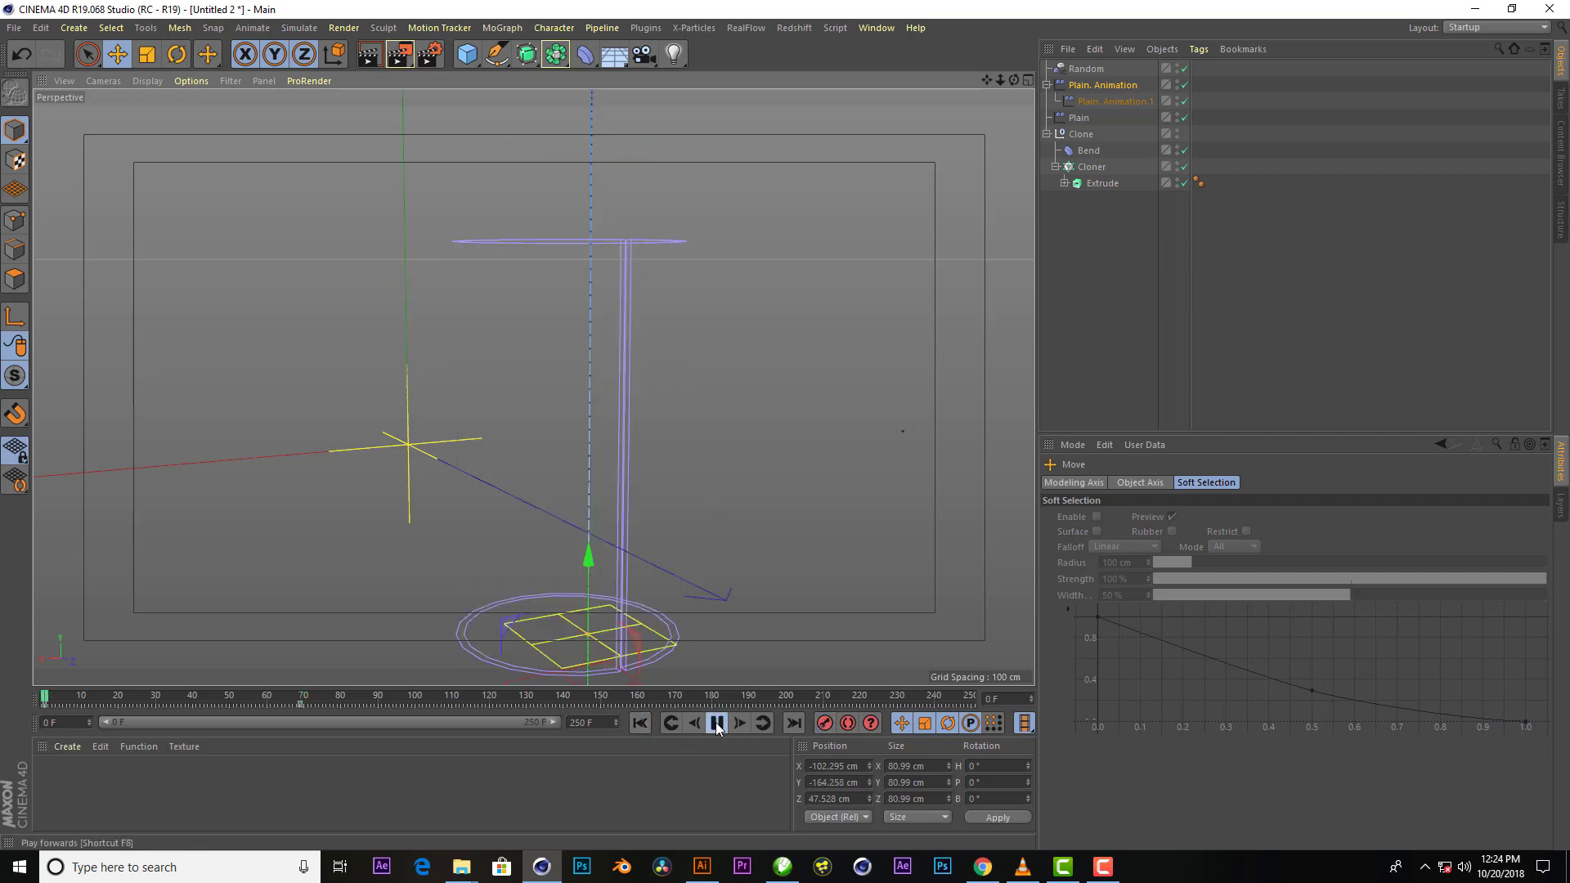
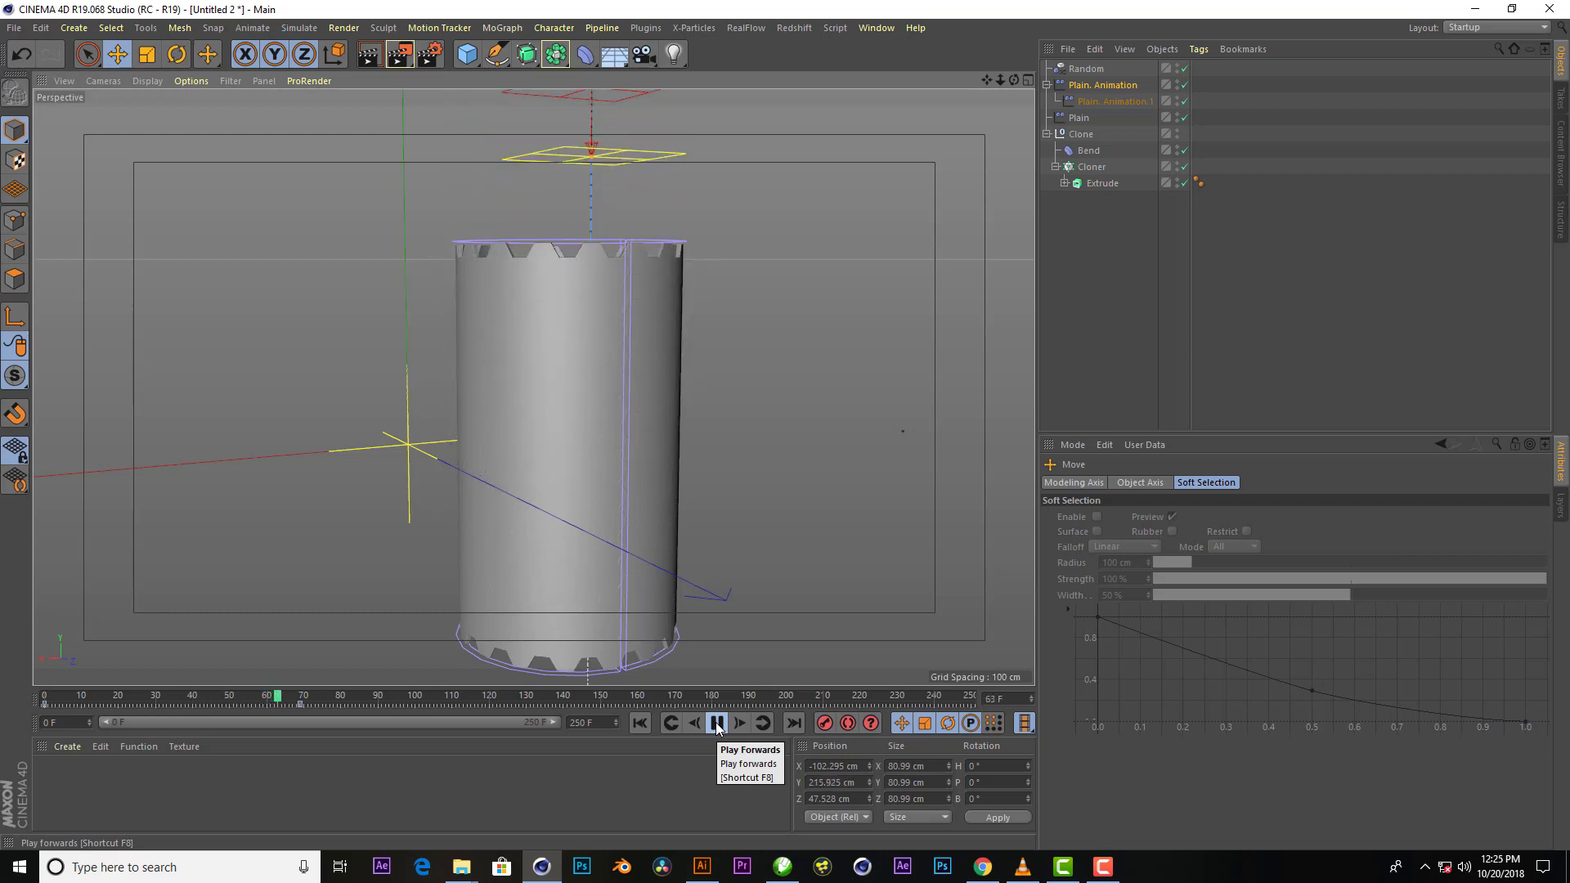
Stop the animation playback and return from the render preview to the editable view
click(717, 724)
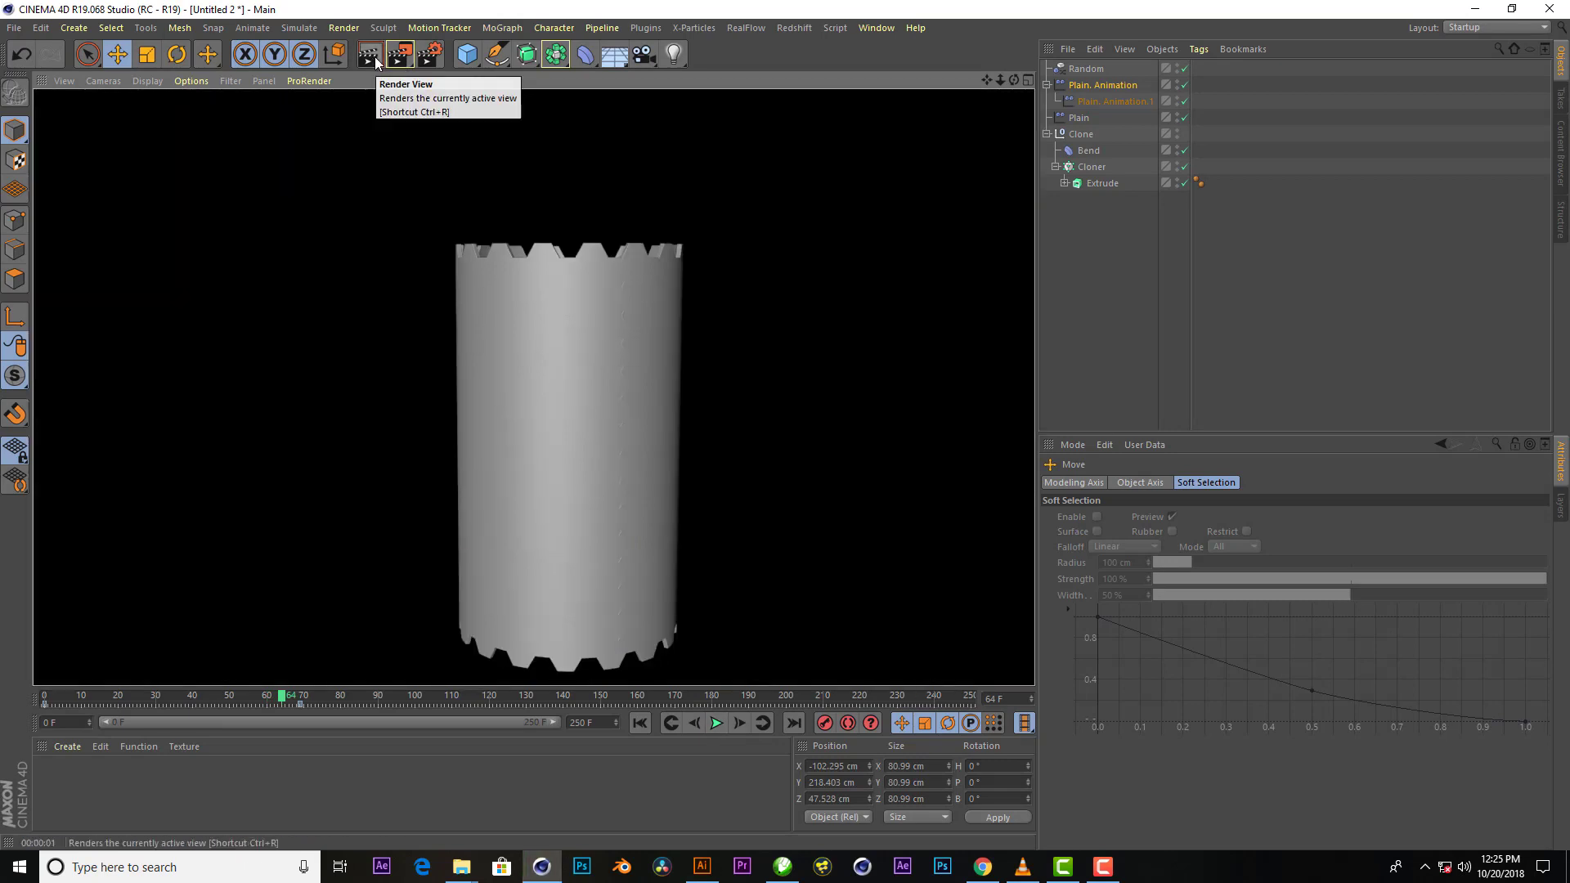
click(708, 331)
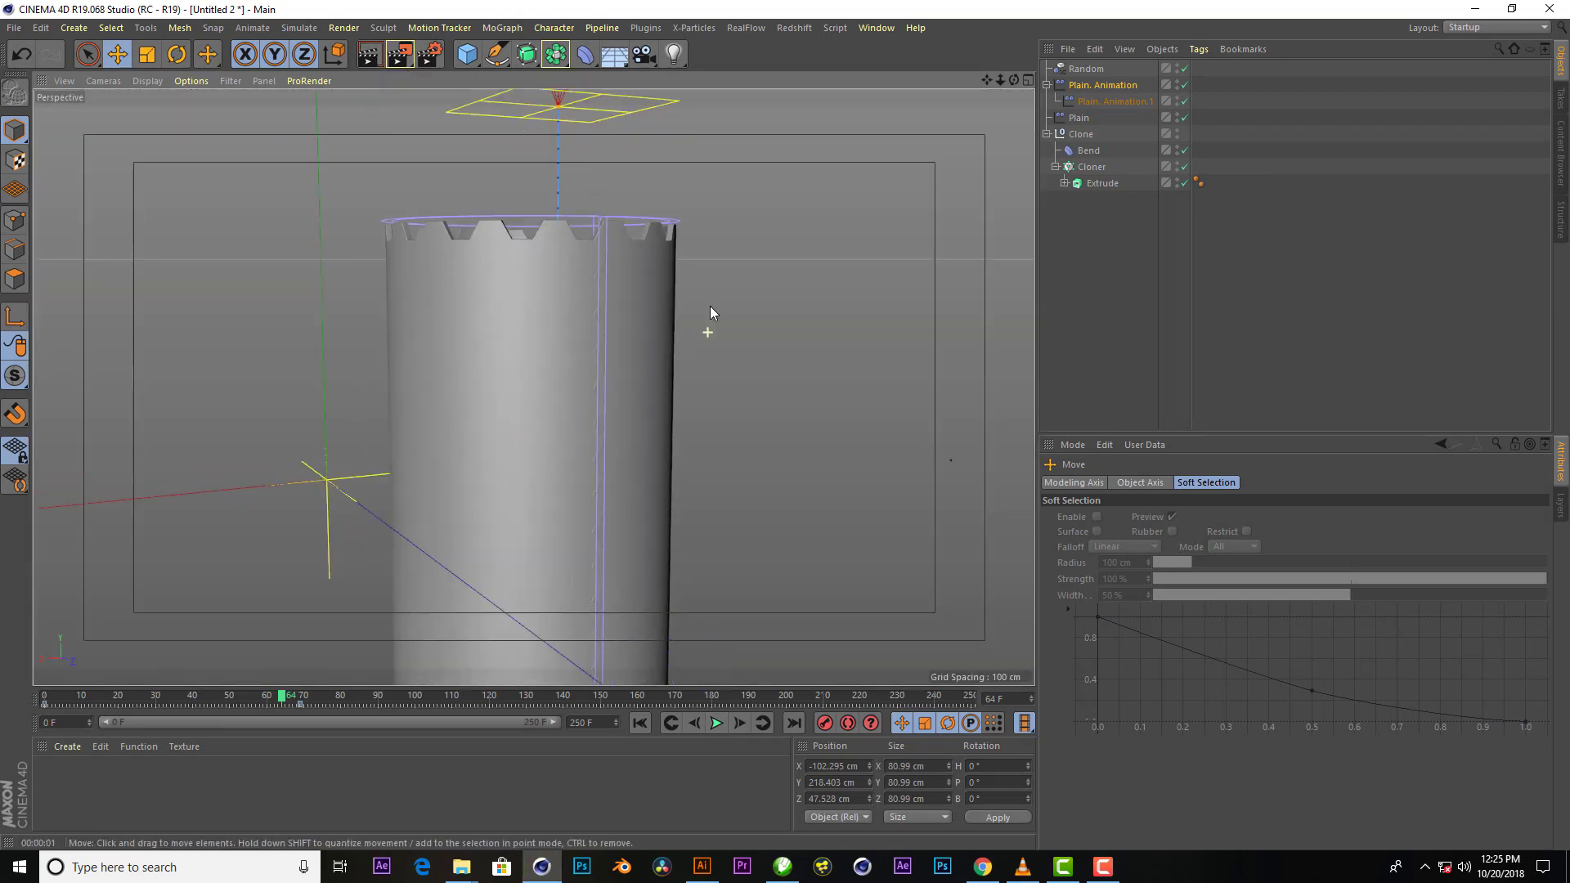
scroll(708, 312, up, 2)
scroll(654, 323, up, 3)
scroll(589, 323, up, 3)
scroll(565, 317, up, 3)
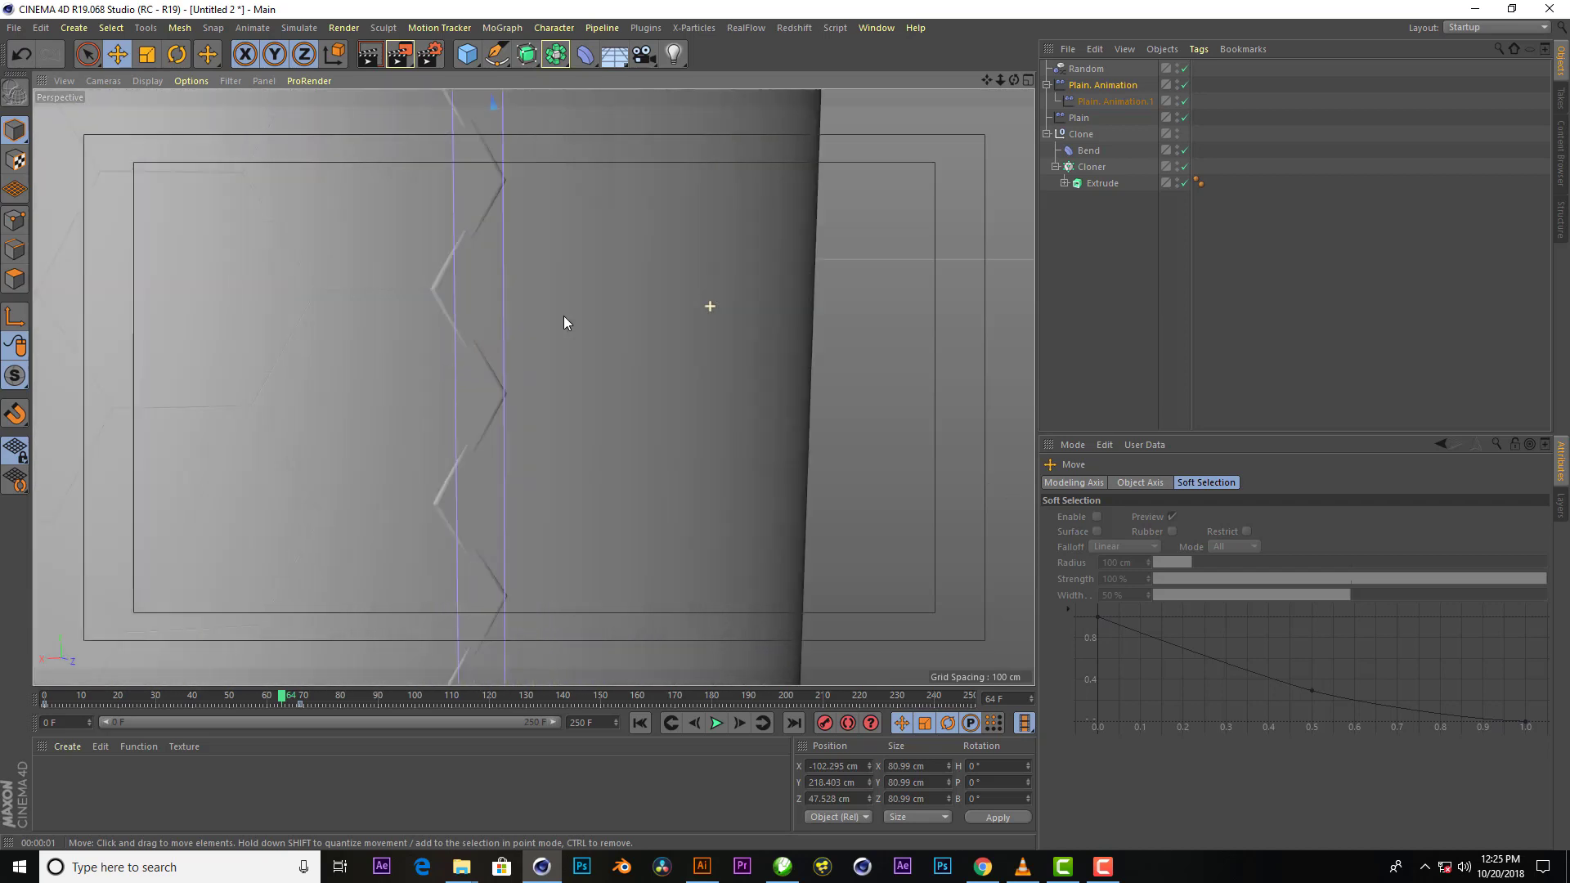
scroll(564, 316, up, 2)
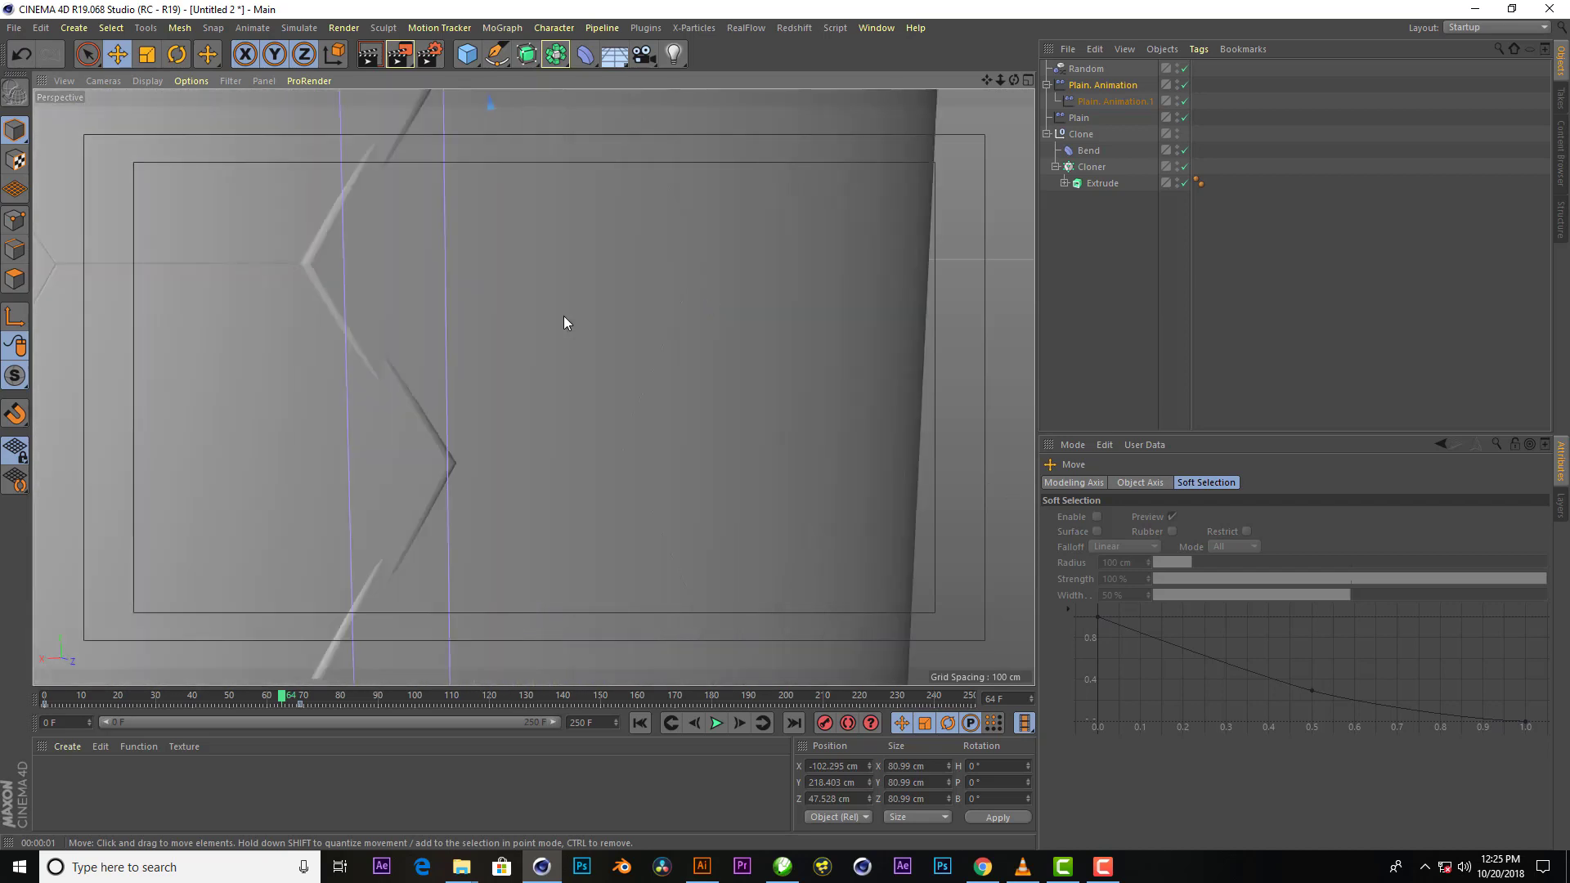
Set the Bend deformer's Strength to 356° and preview the closed cylinder rendered
click(1070, 151)
click(1190, 554)
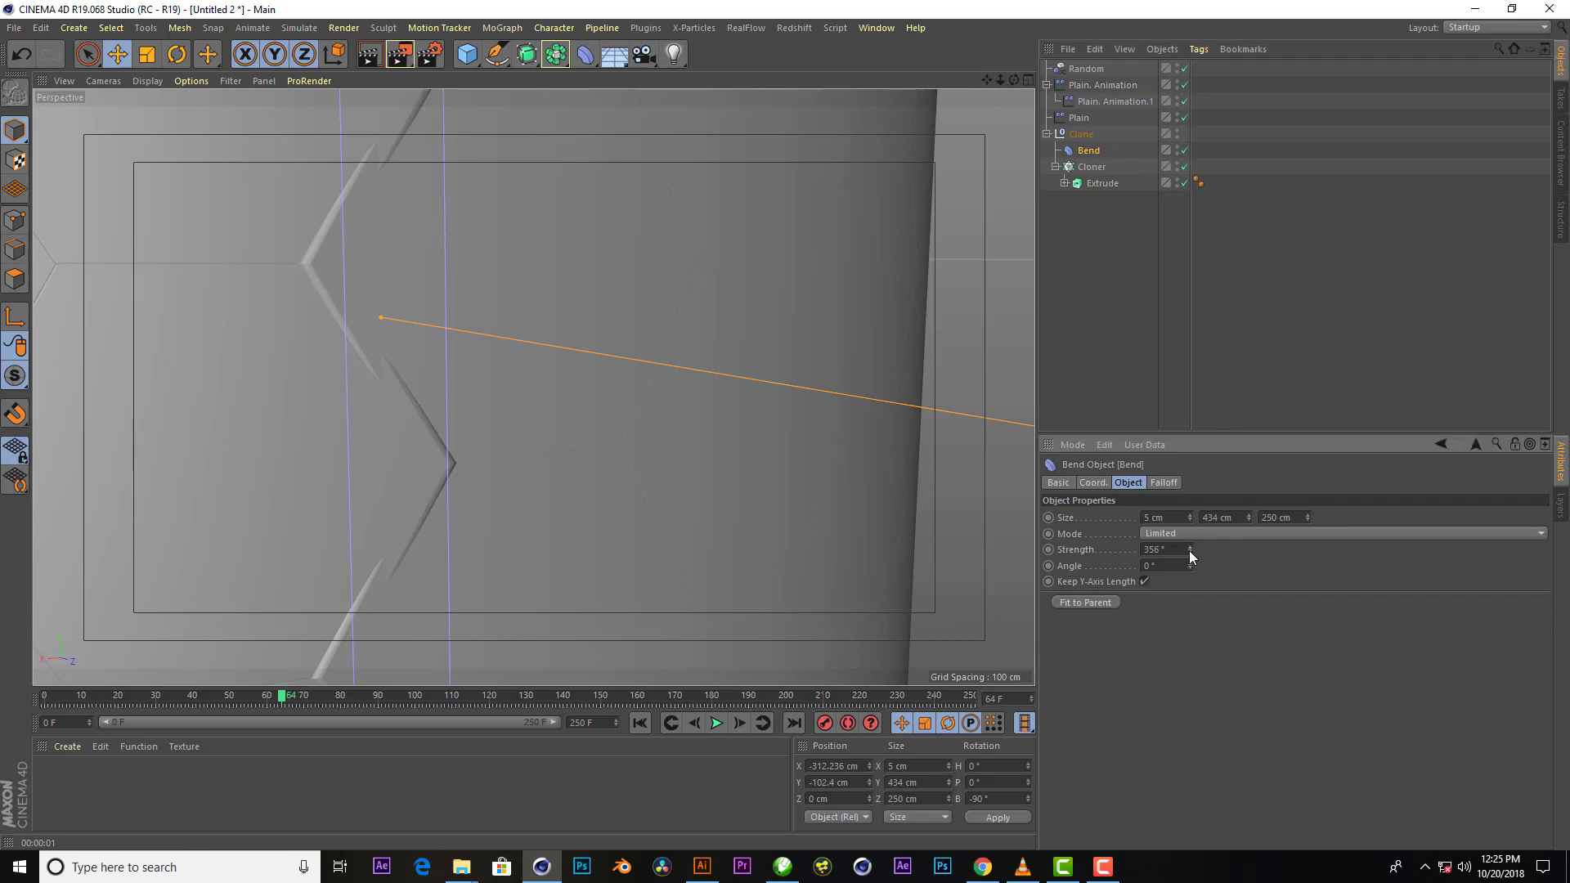
scroll(678, 413, down, 3)
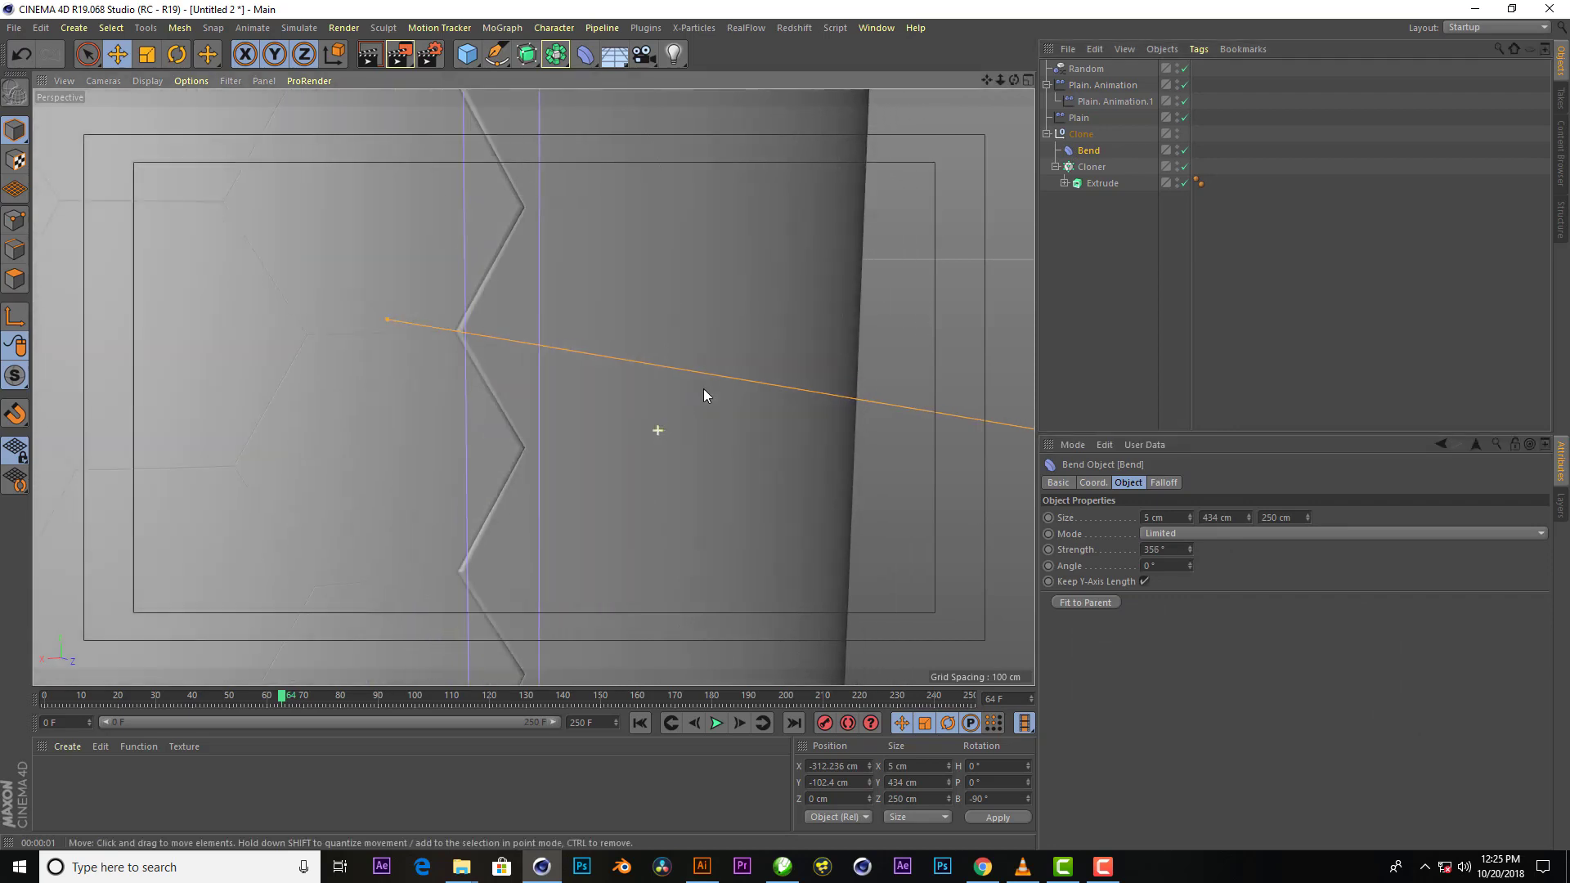
scroll(736, 381, down, 2)
scroll(777, 372, down, 3)
scroll(797, 355, down, 3)
scroll(814, 348, down, 2)
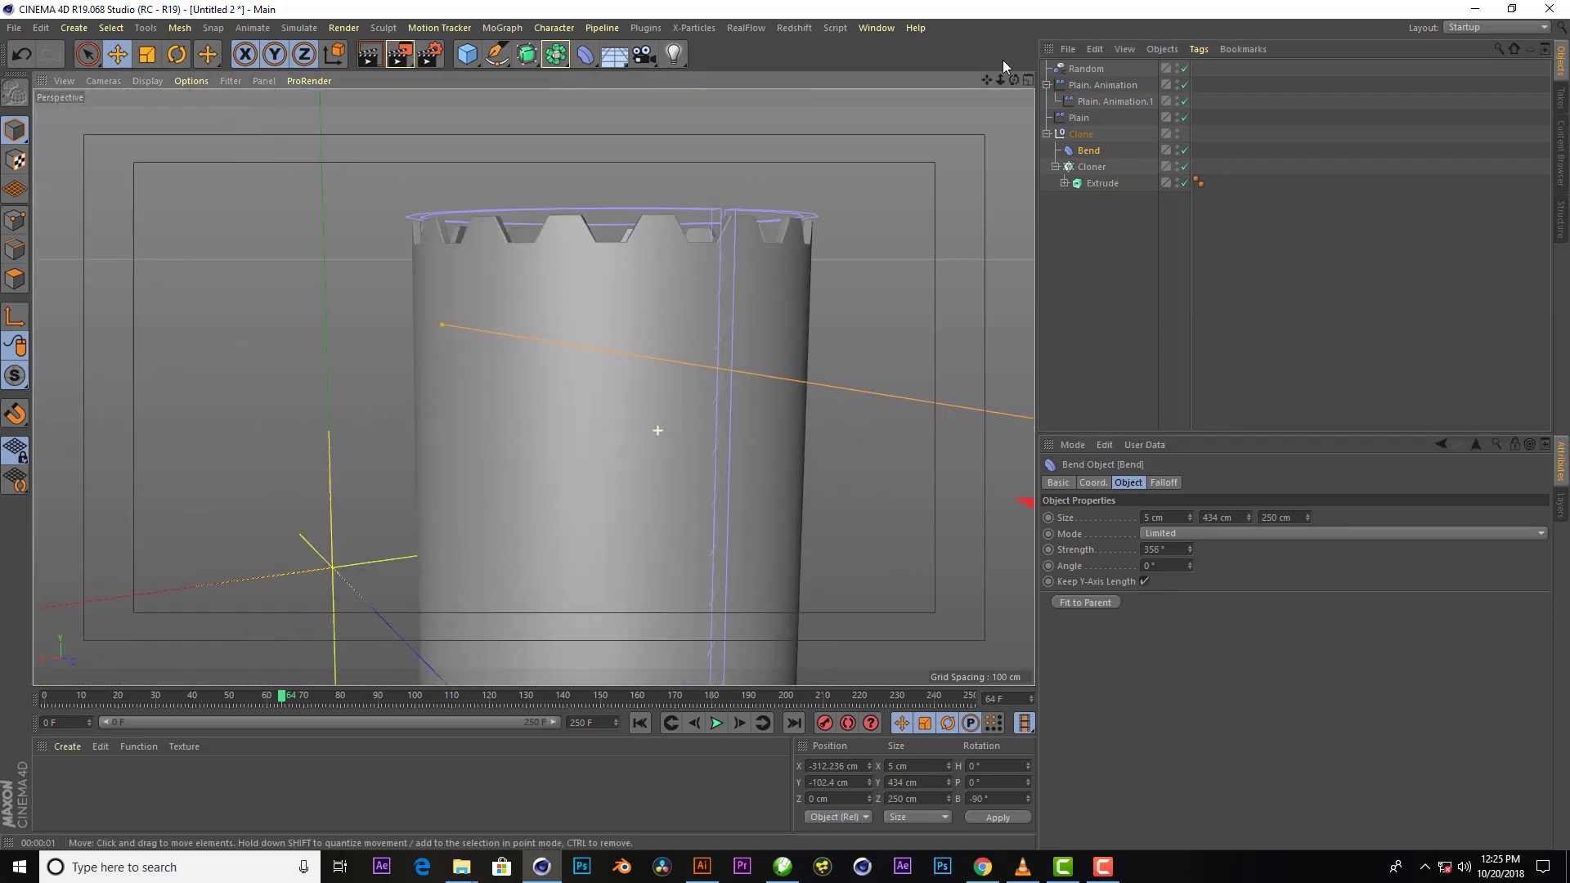
mouse_move(1011, 81)
mouse_down()
mouse_move(862, 214)
mouse_move(664, 121)
mouse_move(380, 71)
mouse_up()
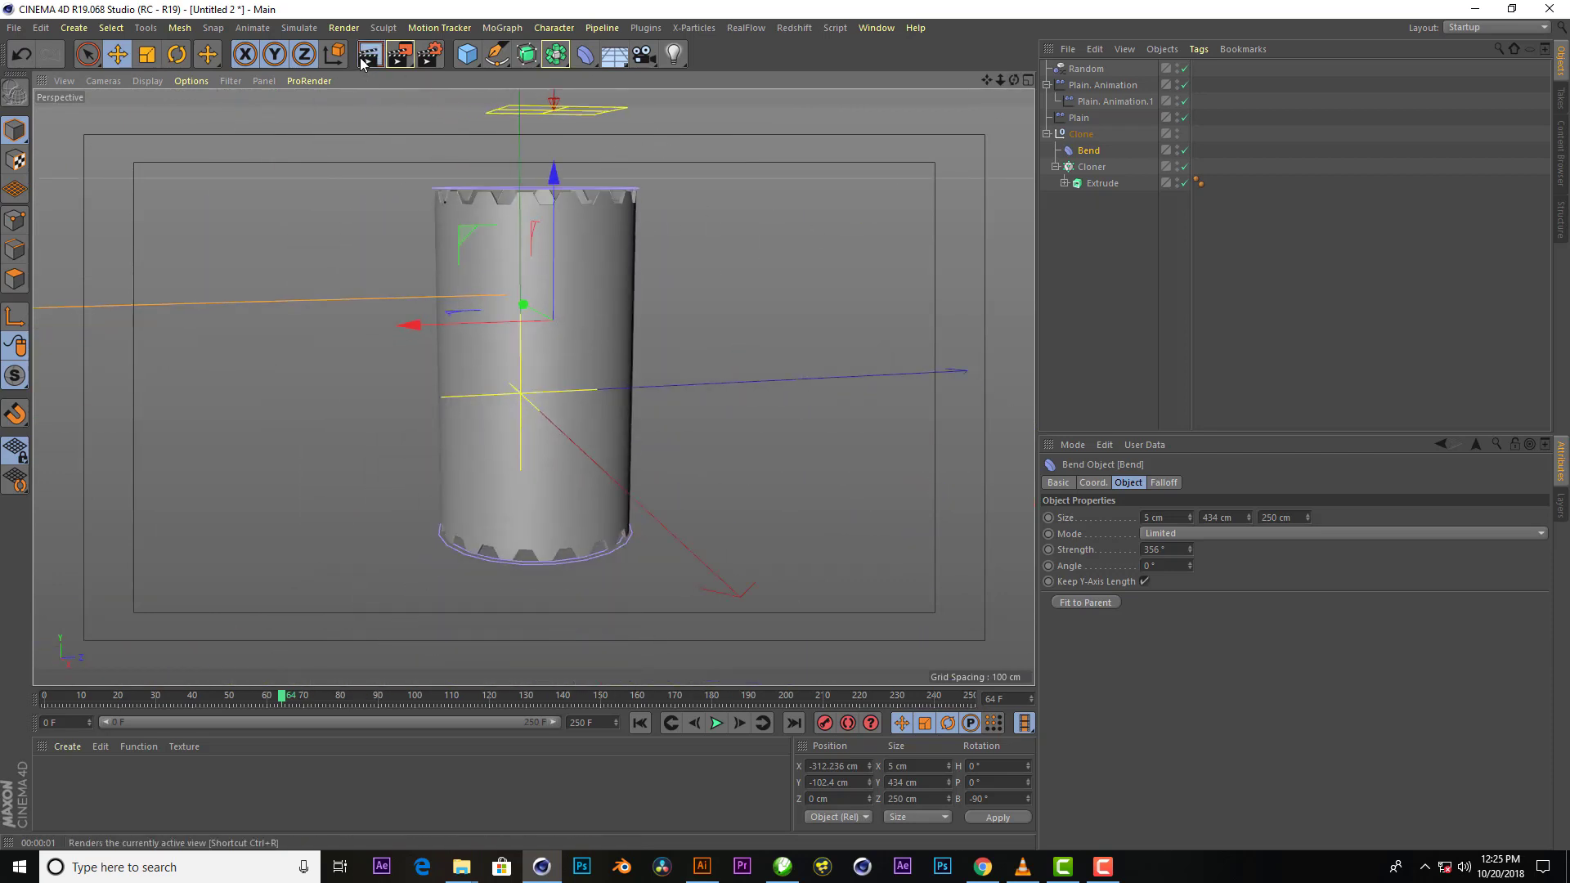
click(363, 61)
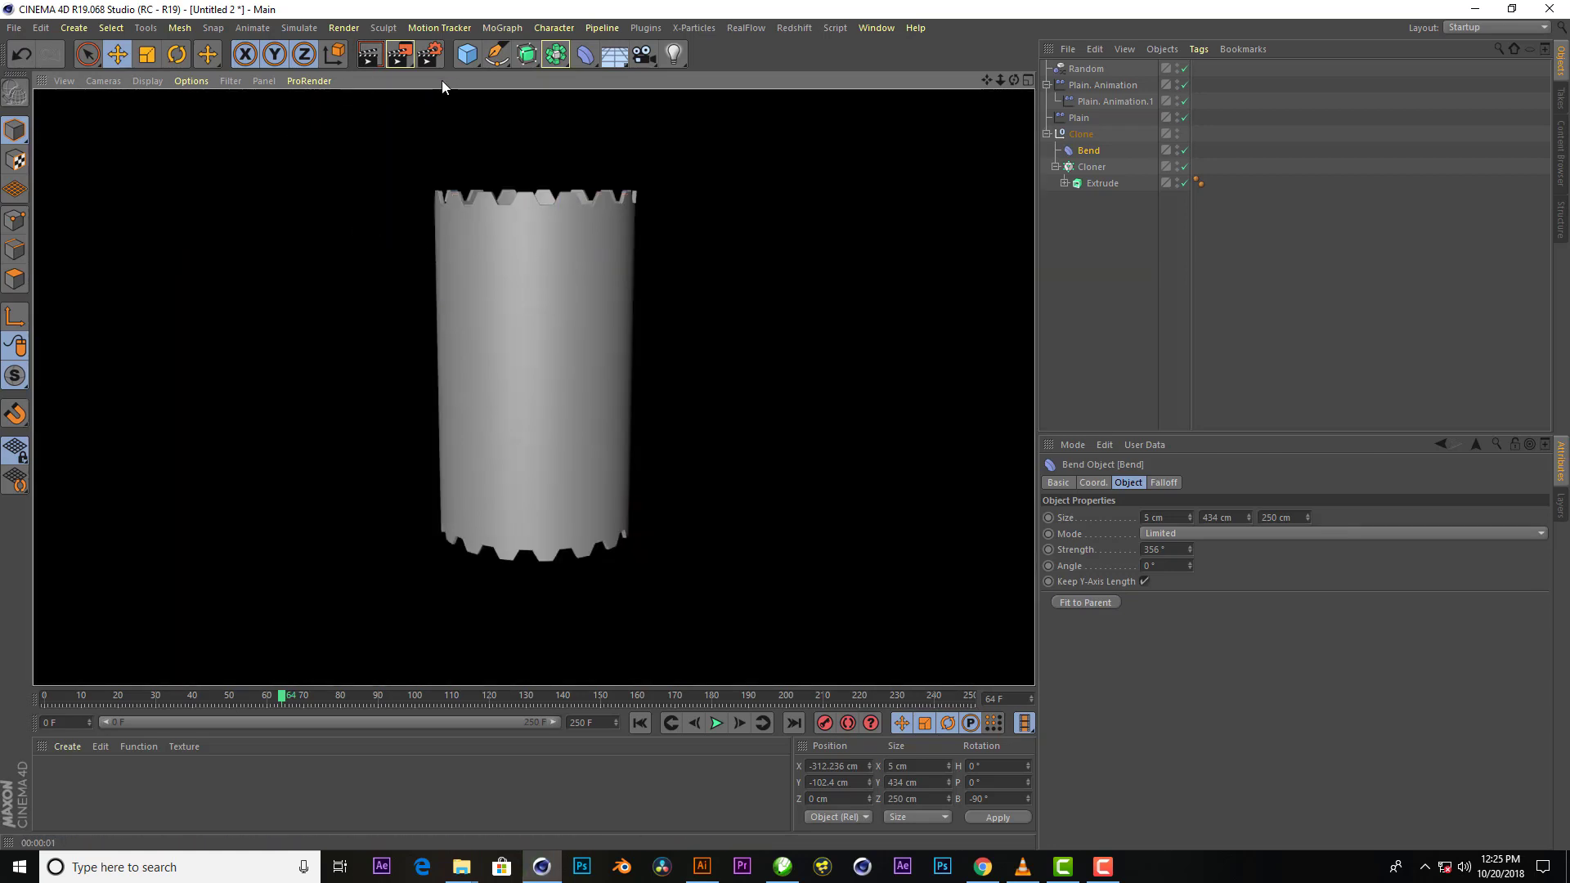
Add a Cylinder primitive and move and scale it inside the tiled shell in four views
click(468, 55)
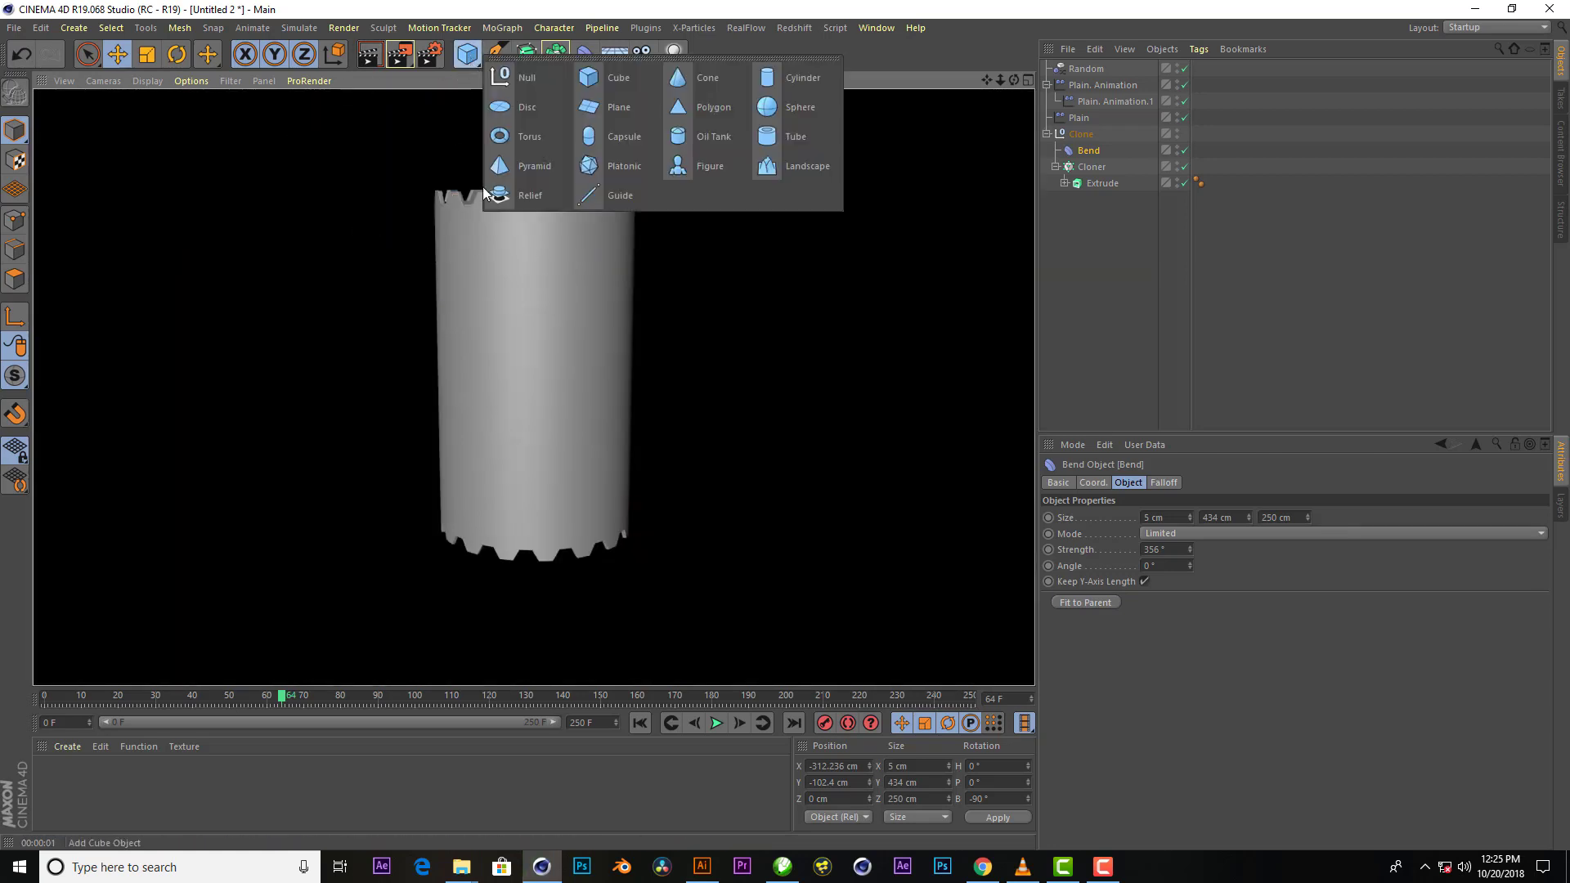
click(792, 81)
click(1025, 80)
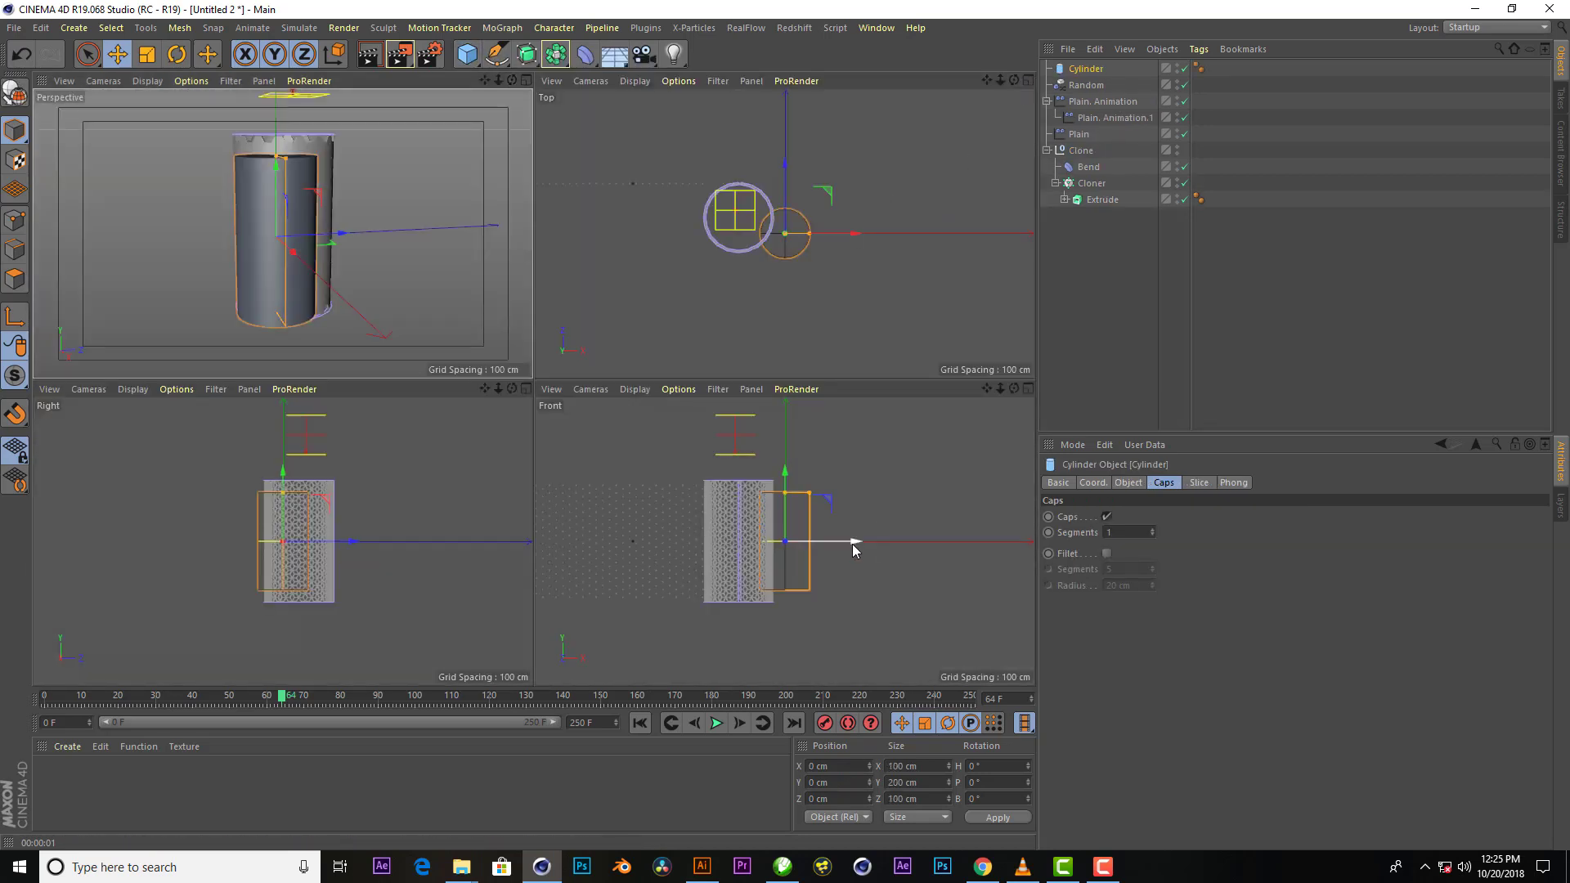
drag(852, 550, 806, 550)
scroll(798, 208, up, 3)
drag(758, 282, 758, 231)
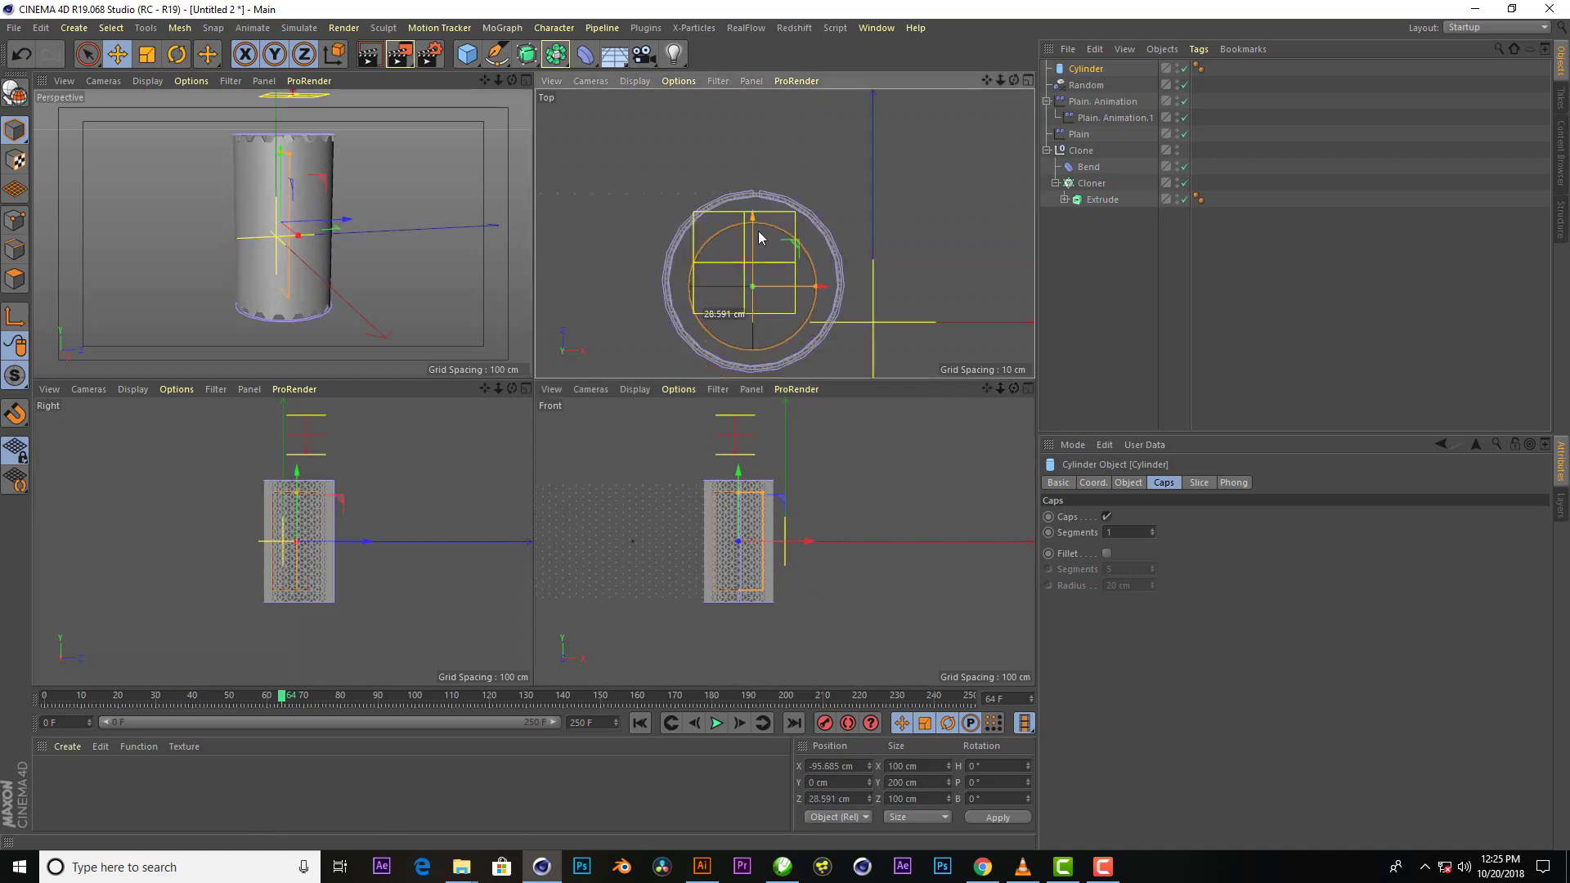
mouse_move(818, 287)
mouse_down()
mouse_move(831, 288)
mouse_move(746, 264)
mouse_up()
scroll(771, 253, up, 2)
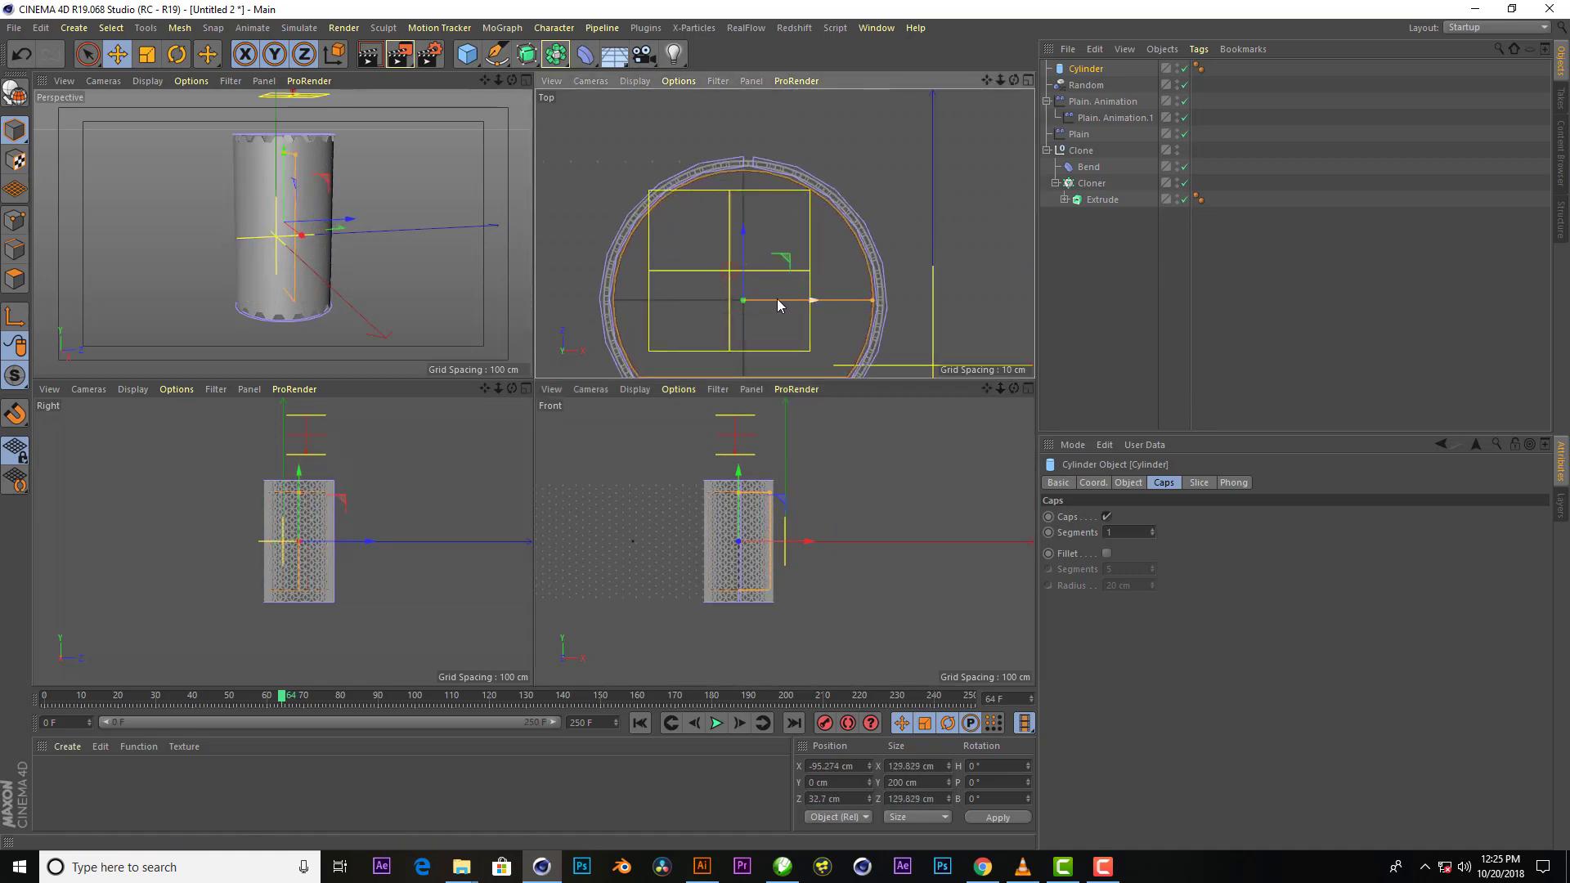
drag(746, 492, 745, 478)
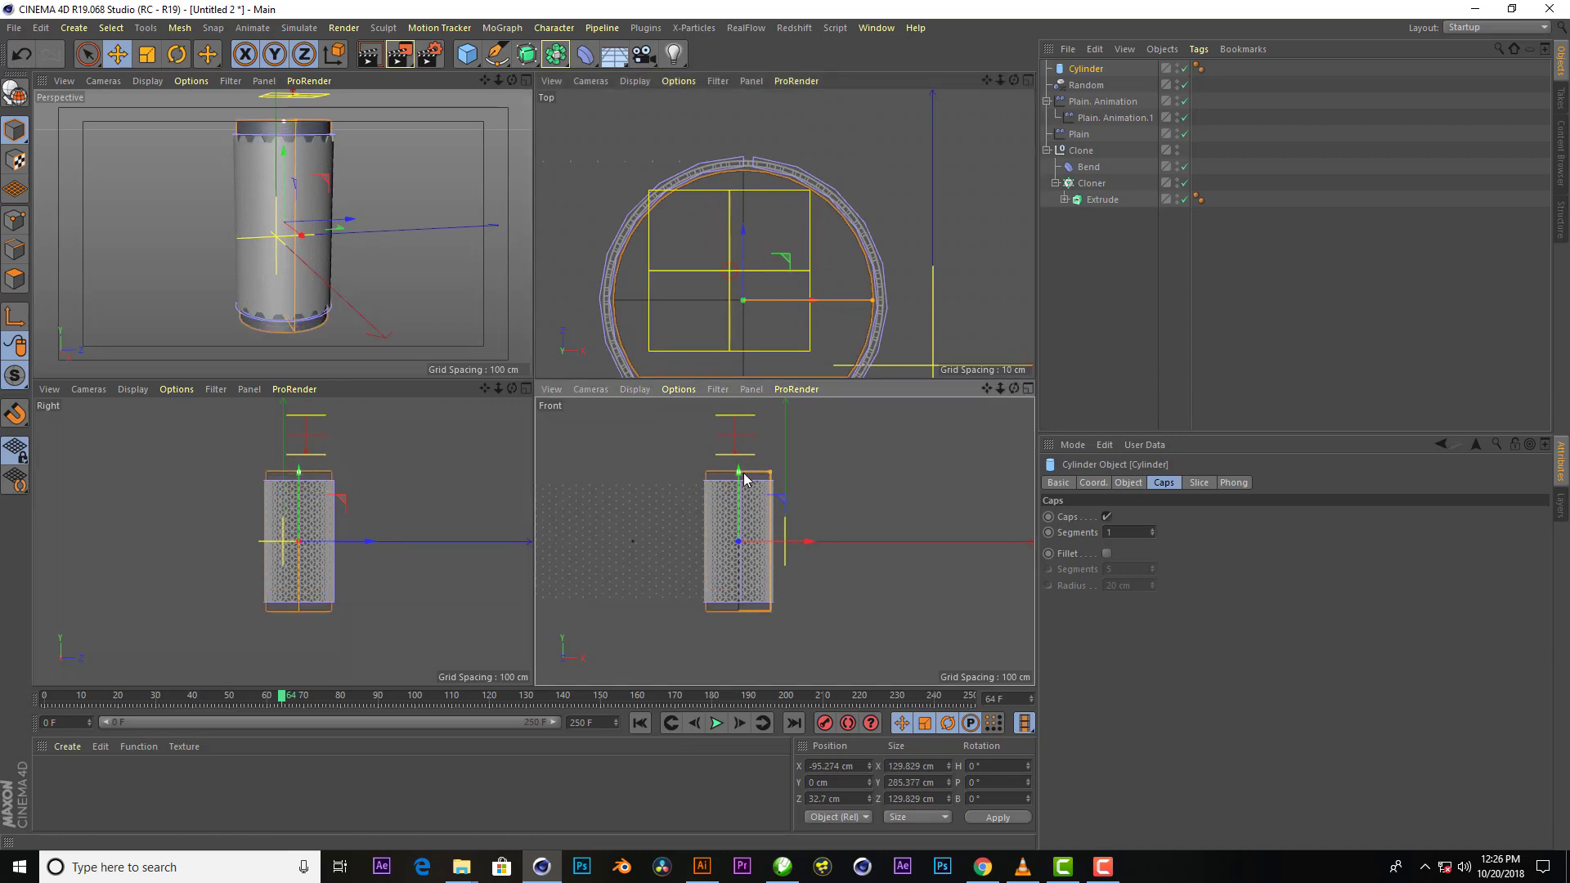
Fine-tune the cylinder to about 67.8 cm radius and 285 cm height
click(525, 81)
mouse_move(533, 238)
alt+mouse_down()
mouse_move(533, 386)
mouse_move(533, 359)
alt+mouse_up()
middle_click(794, 309)
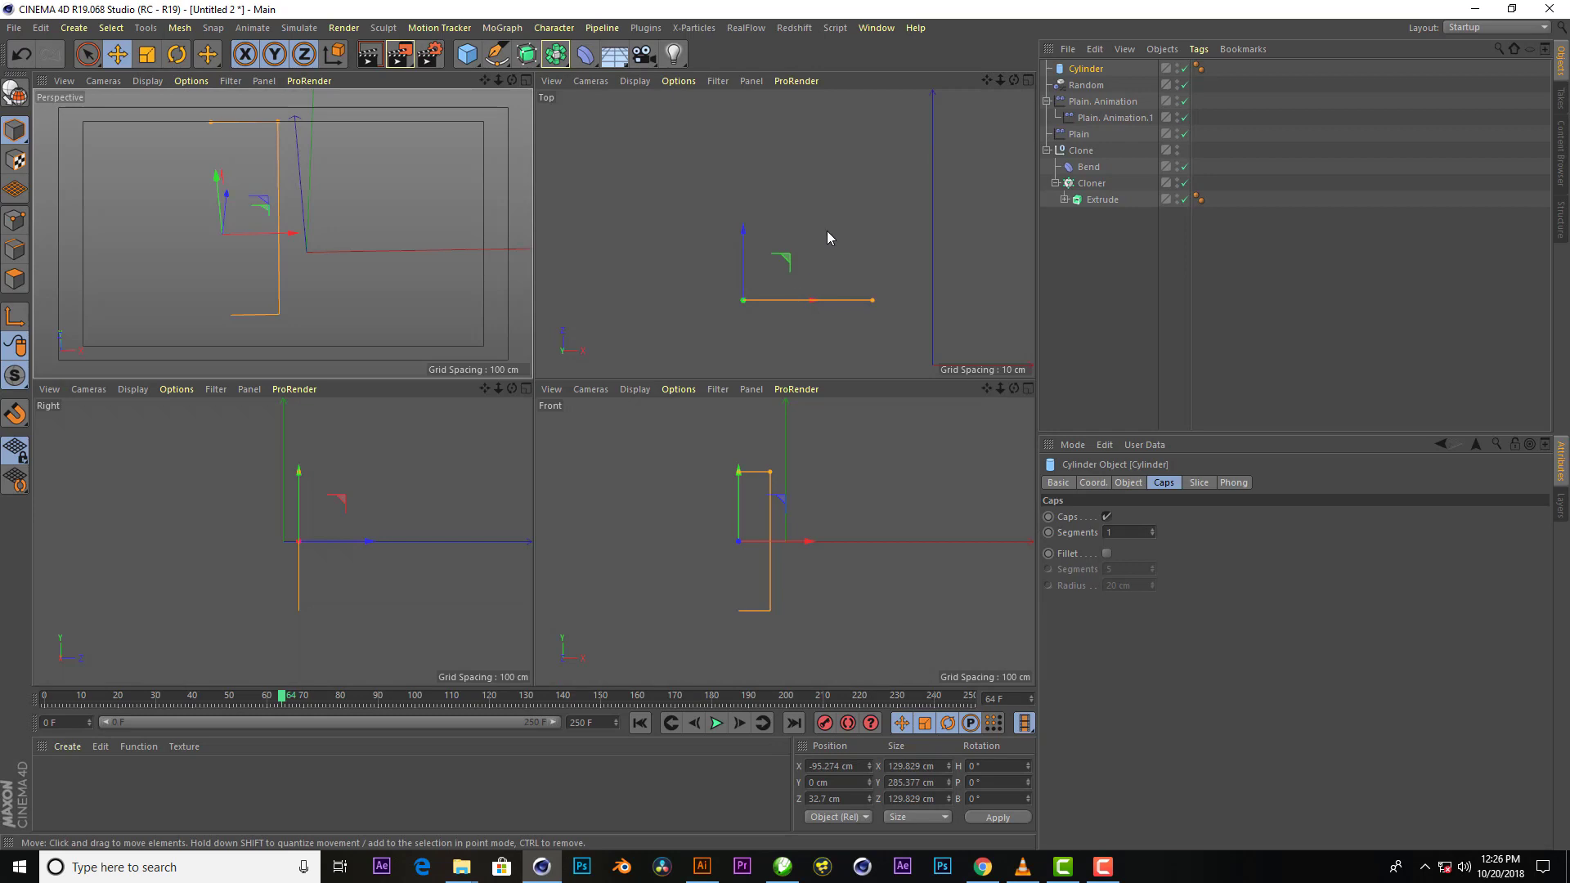
scroll(826, 230, up, 5)
scroll(842, 233, up, 3)
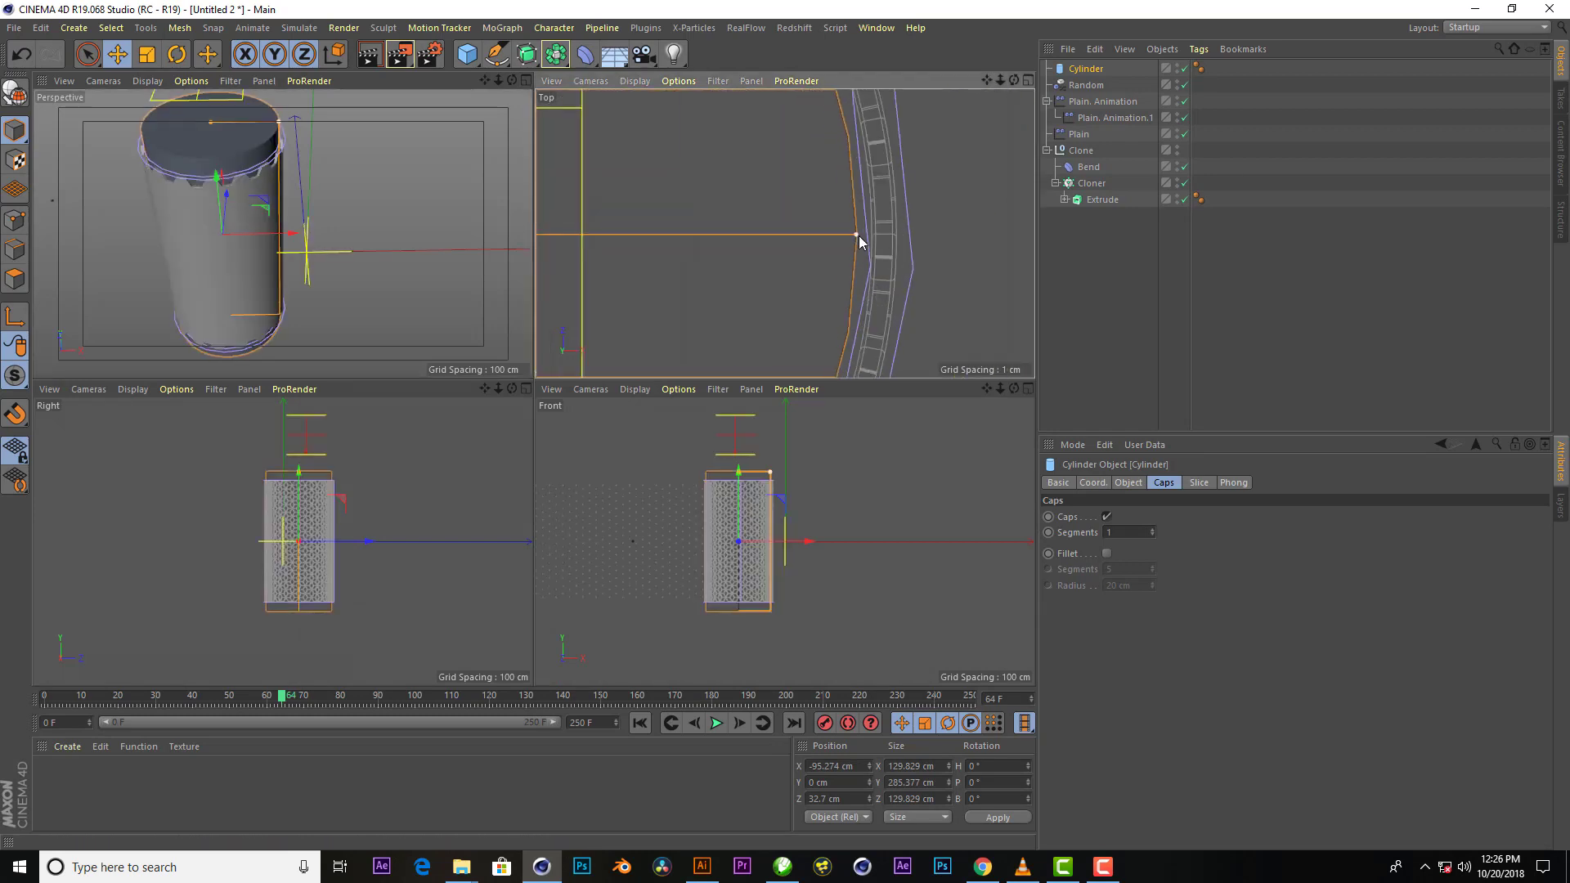
drag(858, 236, 875, 234)
click(1128, 482)
scroll(871, 234, up, 1)
Render a preview of the filled canister and check it from a side view
middle_click(507, 163)
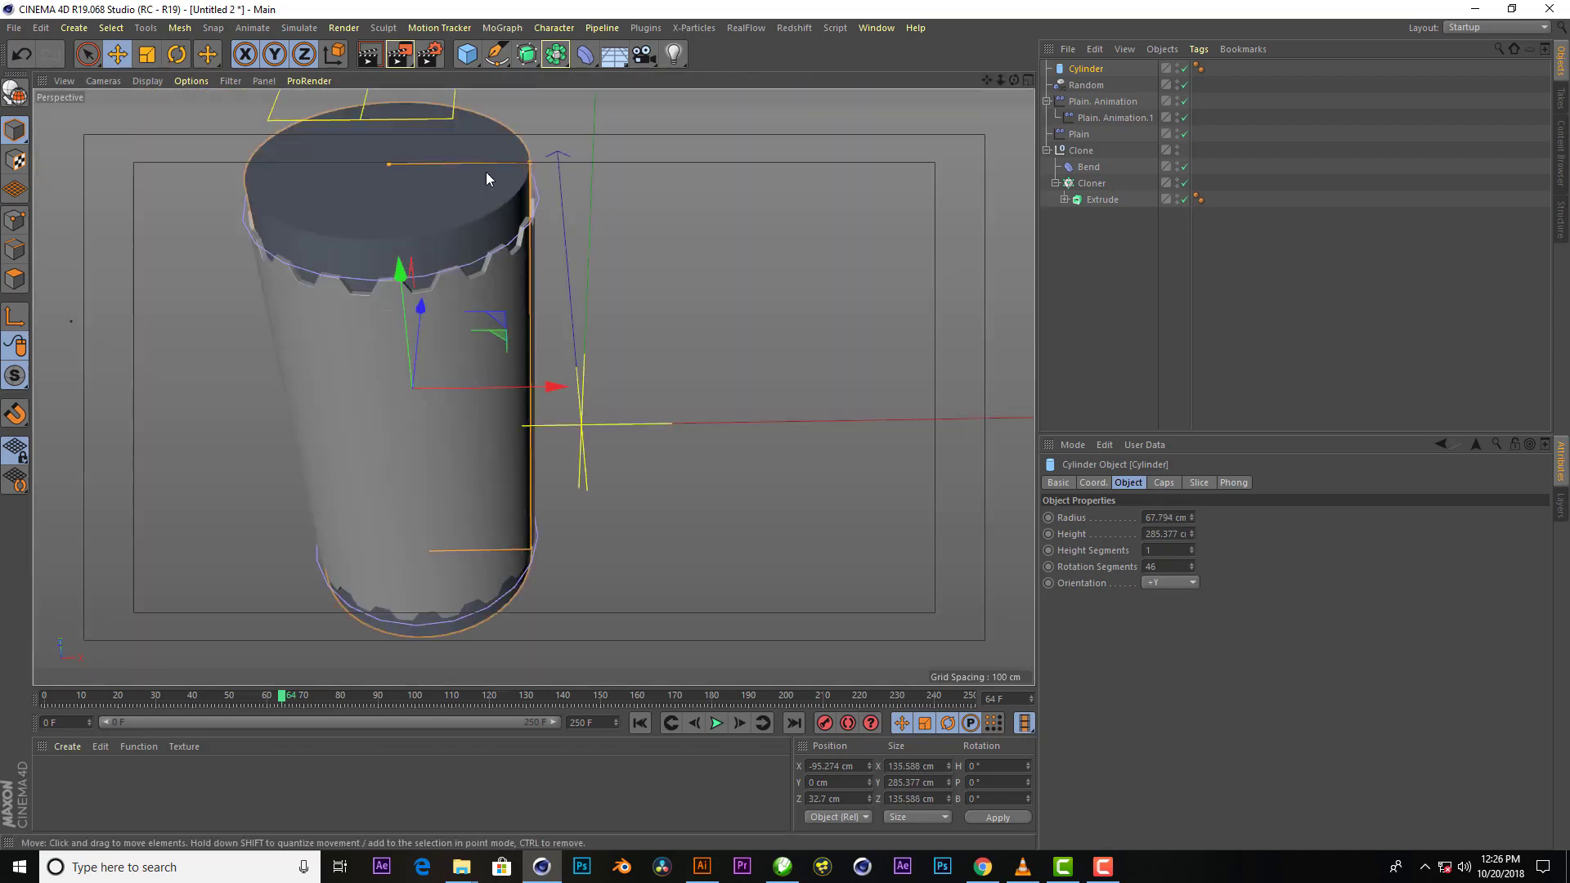
scroll(486, 171, up, 2)
click(371, 64)
click(427, 56)
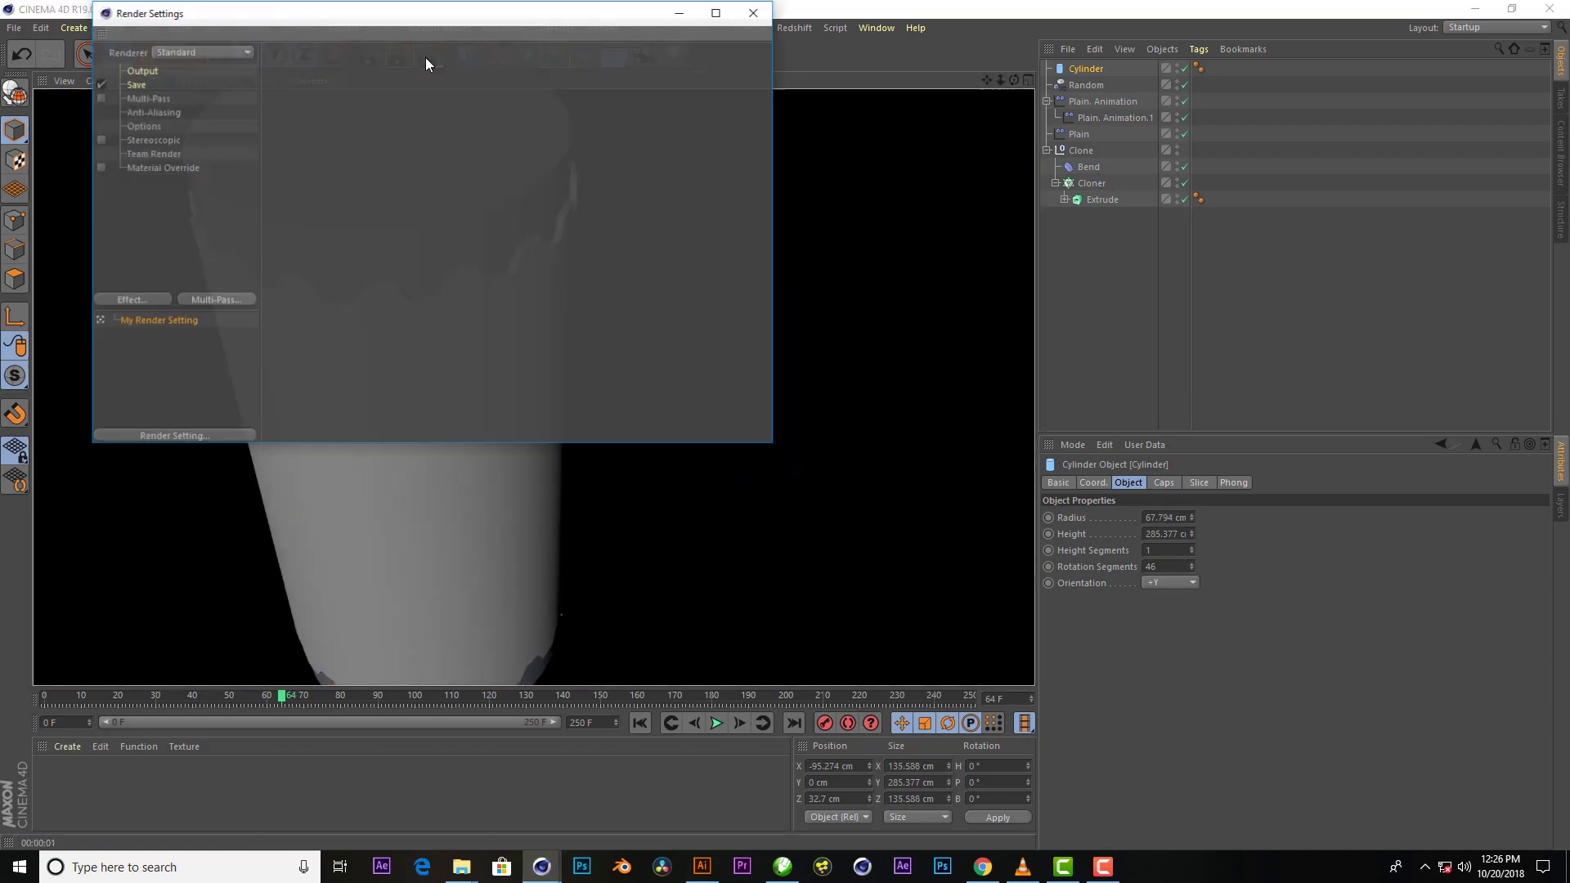
right_click(175, 291)
click(374, 62)
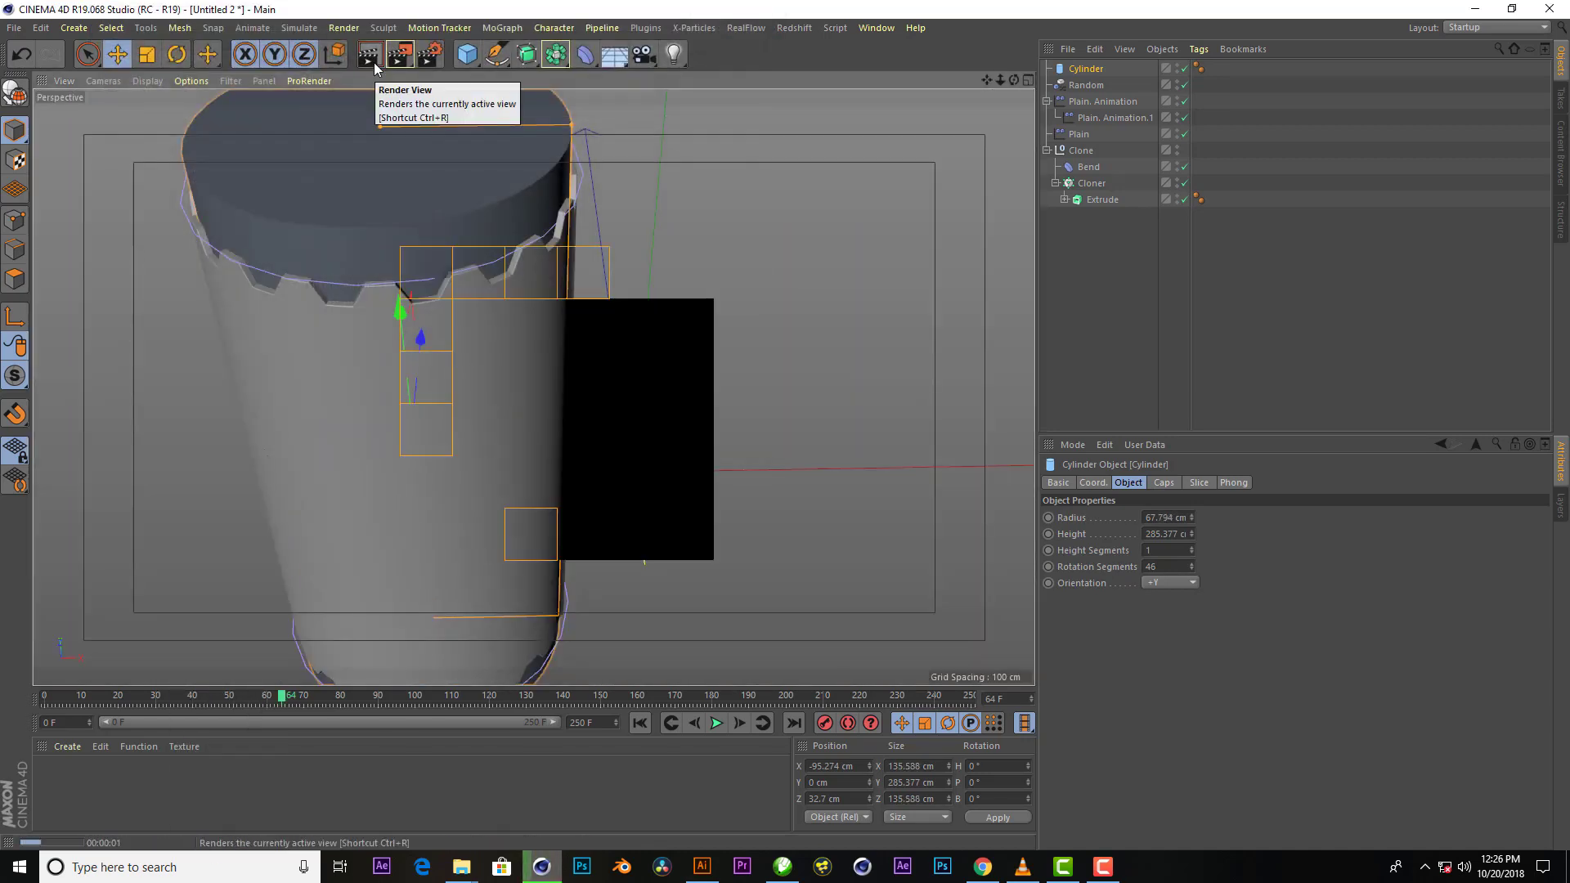
mouse_move(1014, 80)
mouse_down()
mouse_move(533, 387)
mouse_move(631, 170)
mouse_up()
Duplicate the inner cylinder as Cylinder.1 with a 50 cm height
drag(1008, 82, 1112, 213)
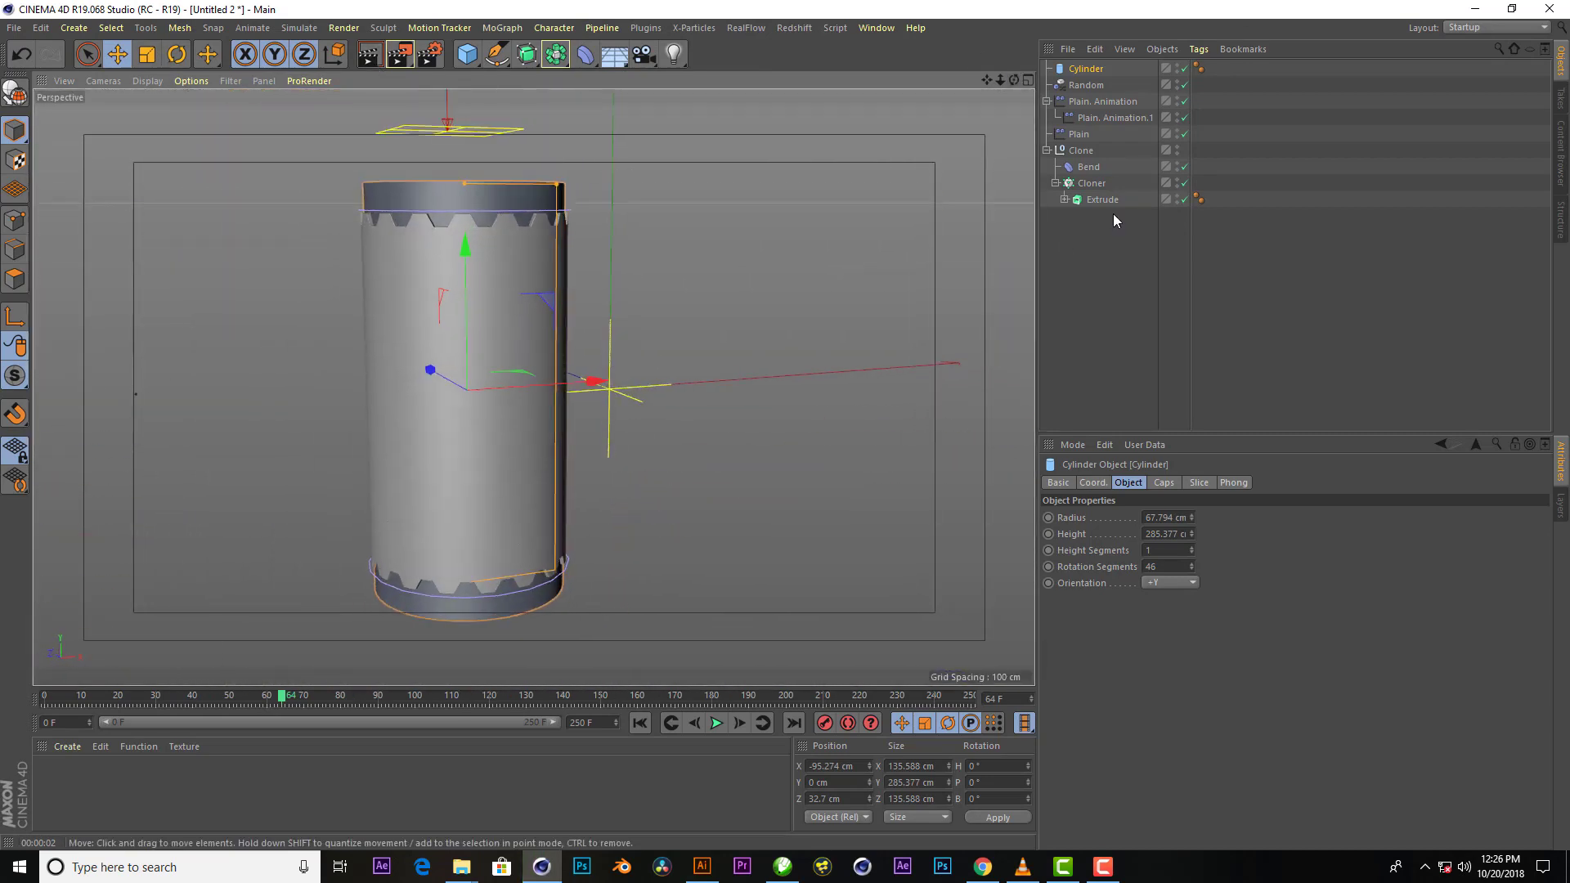
key(ctrl+c)
key(ctrl+v)
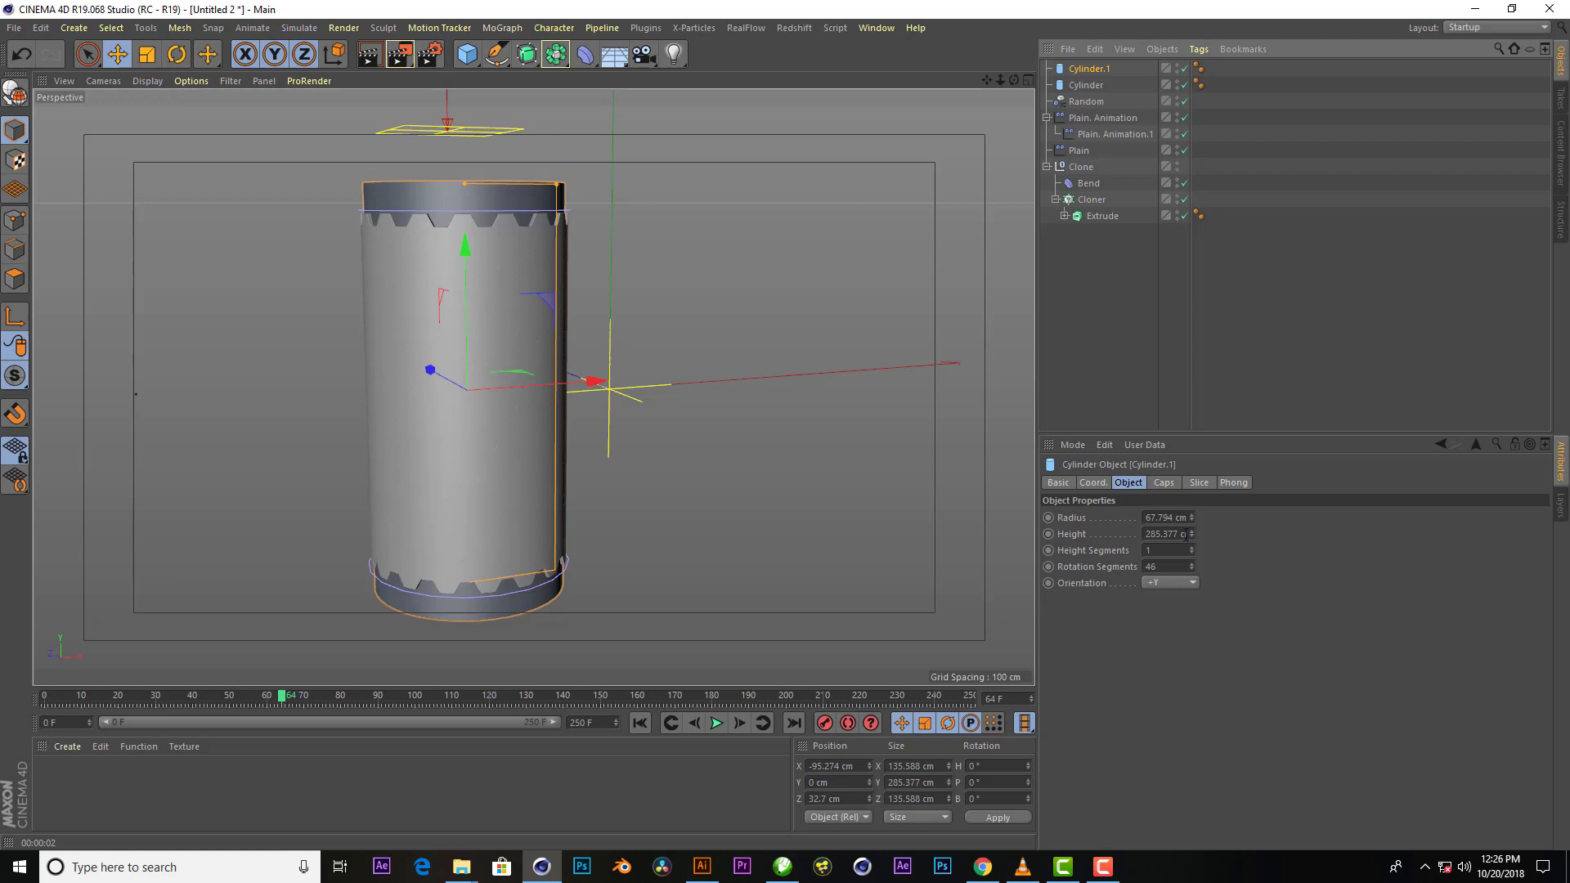
text(50)
key(Return)
Make Cylinder.1 a 73.794 cm radius, 25 cm tall ring near the canister top
drag(466, 229, 482, 95)
drag(1191, 516, 1195, 546)
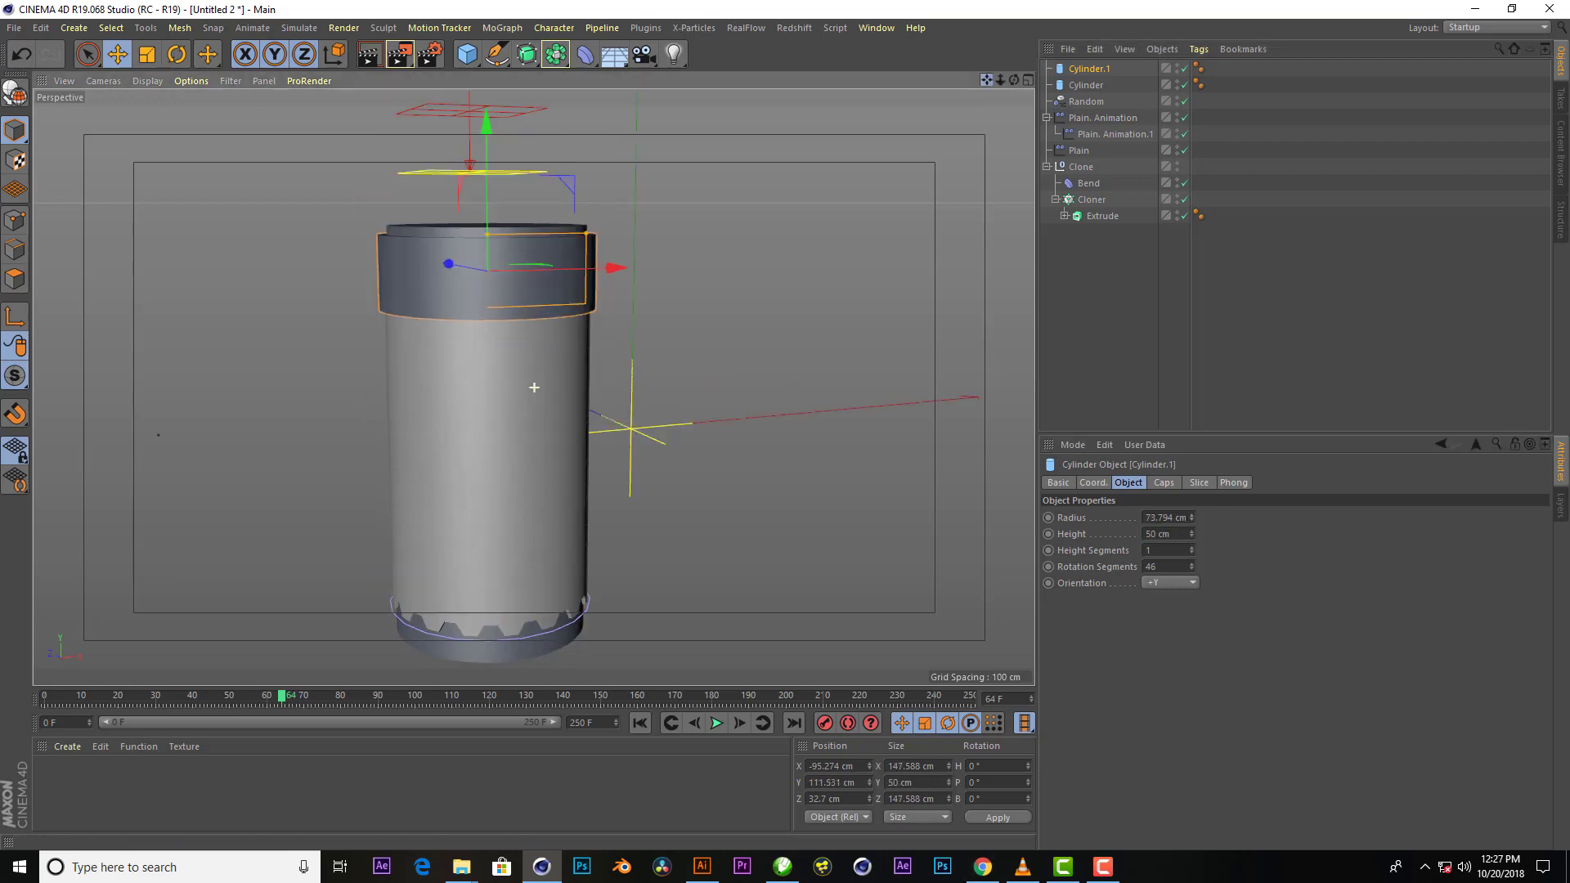
scroll(582, 357, up, 5)
double_click(1165, 533)
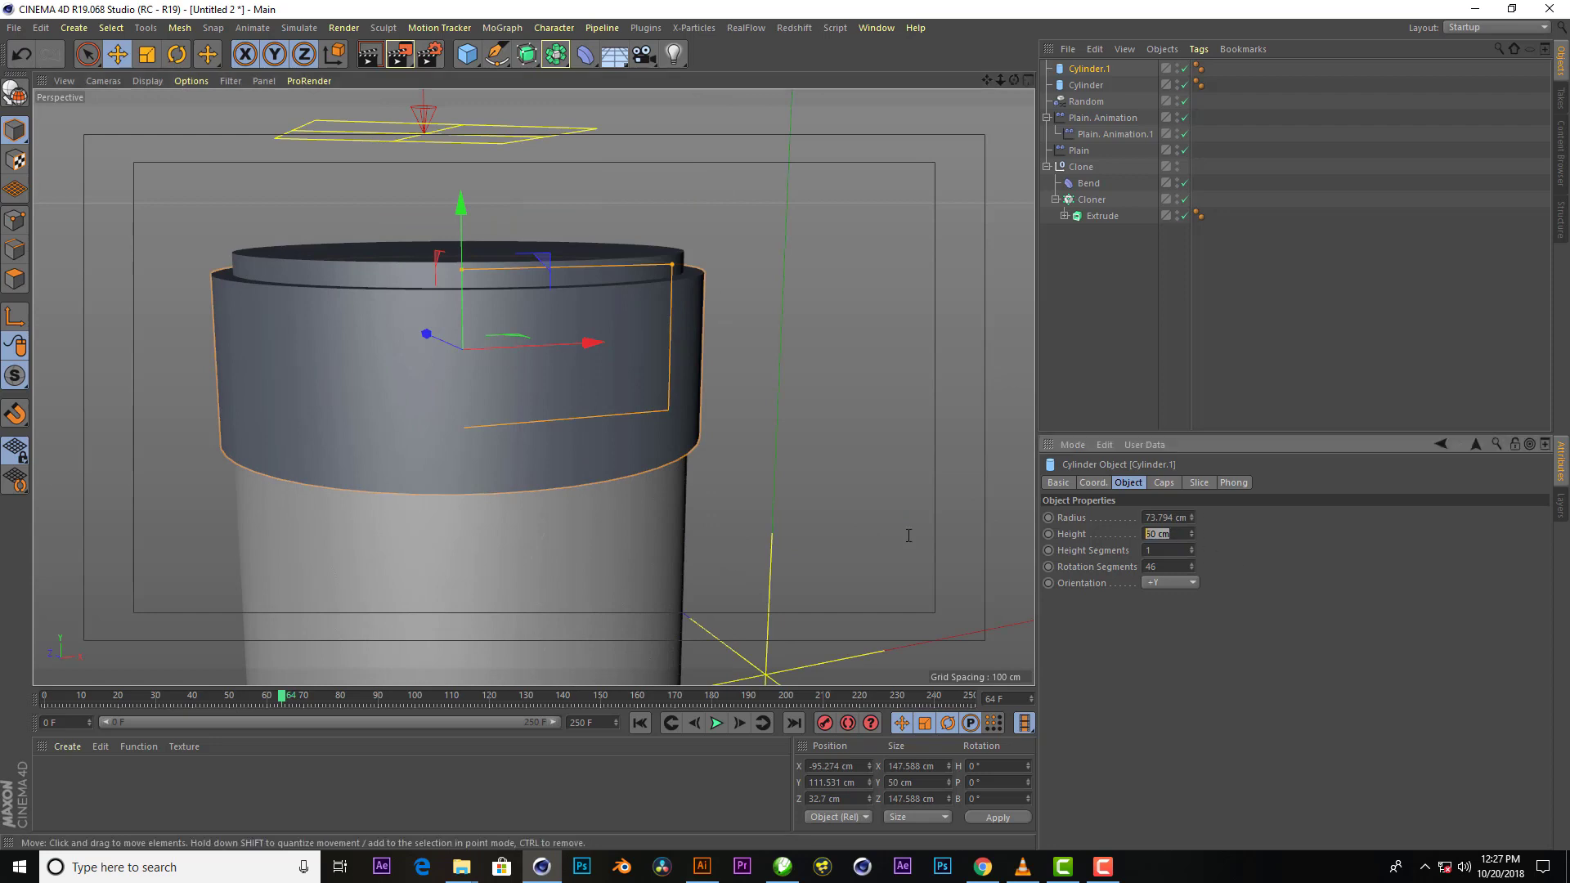
text(25)
key(Return)
mouse_move(462, 204)
mouse_down()
mouse_move(478, 151)
mouse_move(483, 199)
mouse_move(940, 260)
mouse_move(840, 365)
mouse_up()
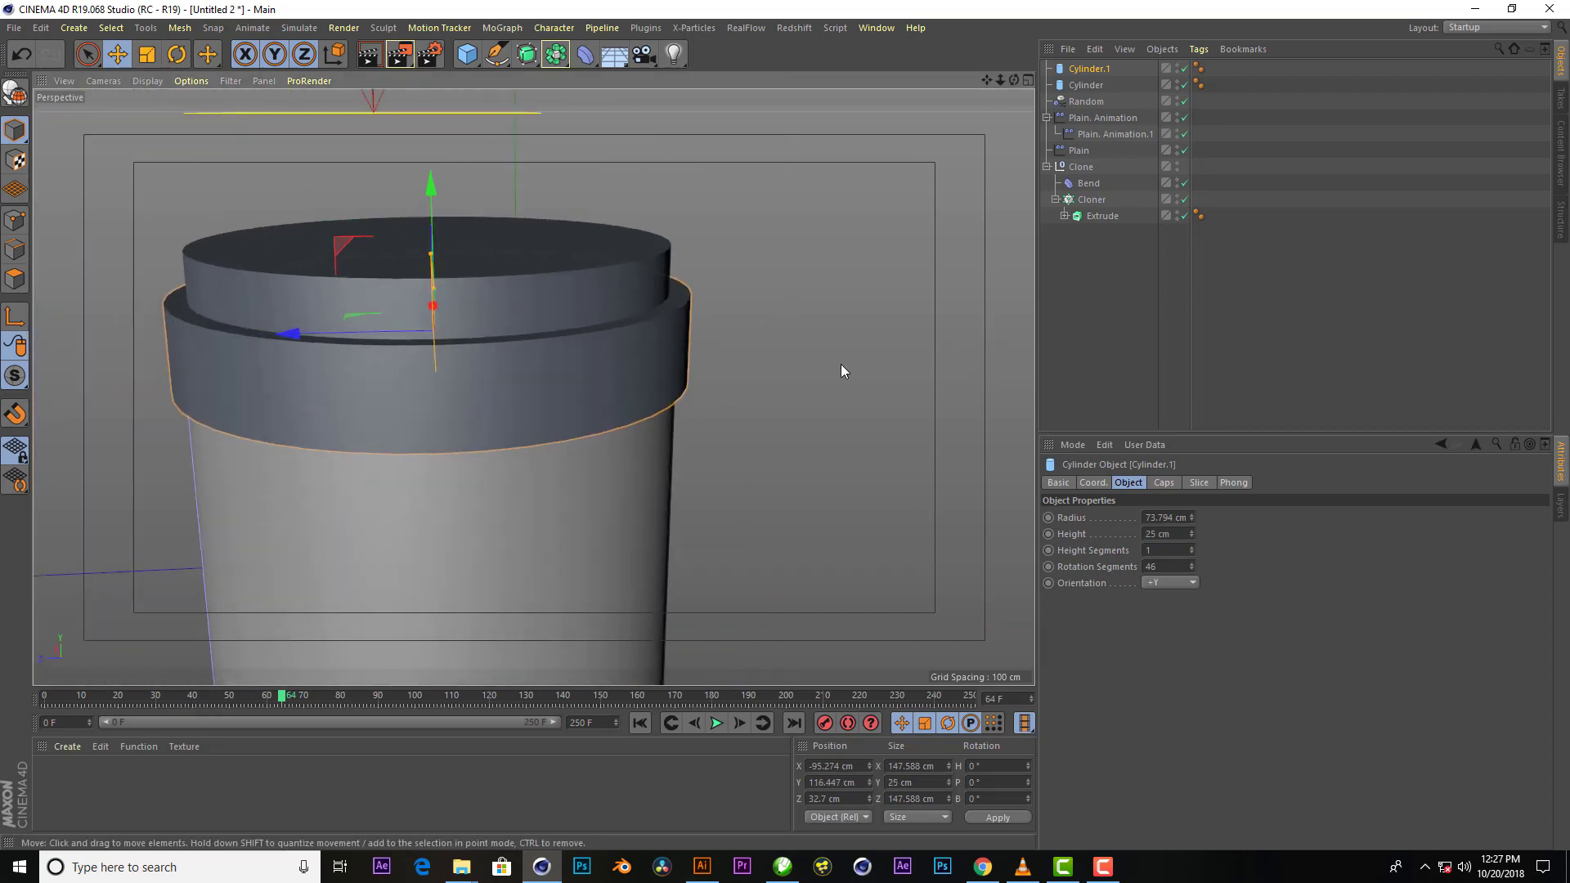
Fillet the inner Cylinder's caps with a 4 cm radius
click(1085, 84)
click(1164, 482)
click(1107, 554)
double_click(1119, 586)
text(4)
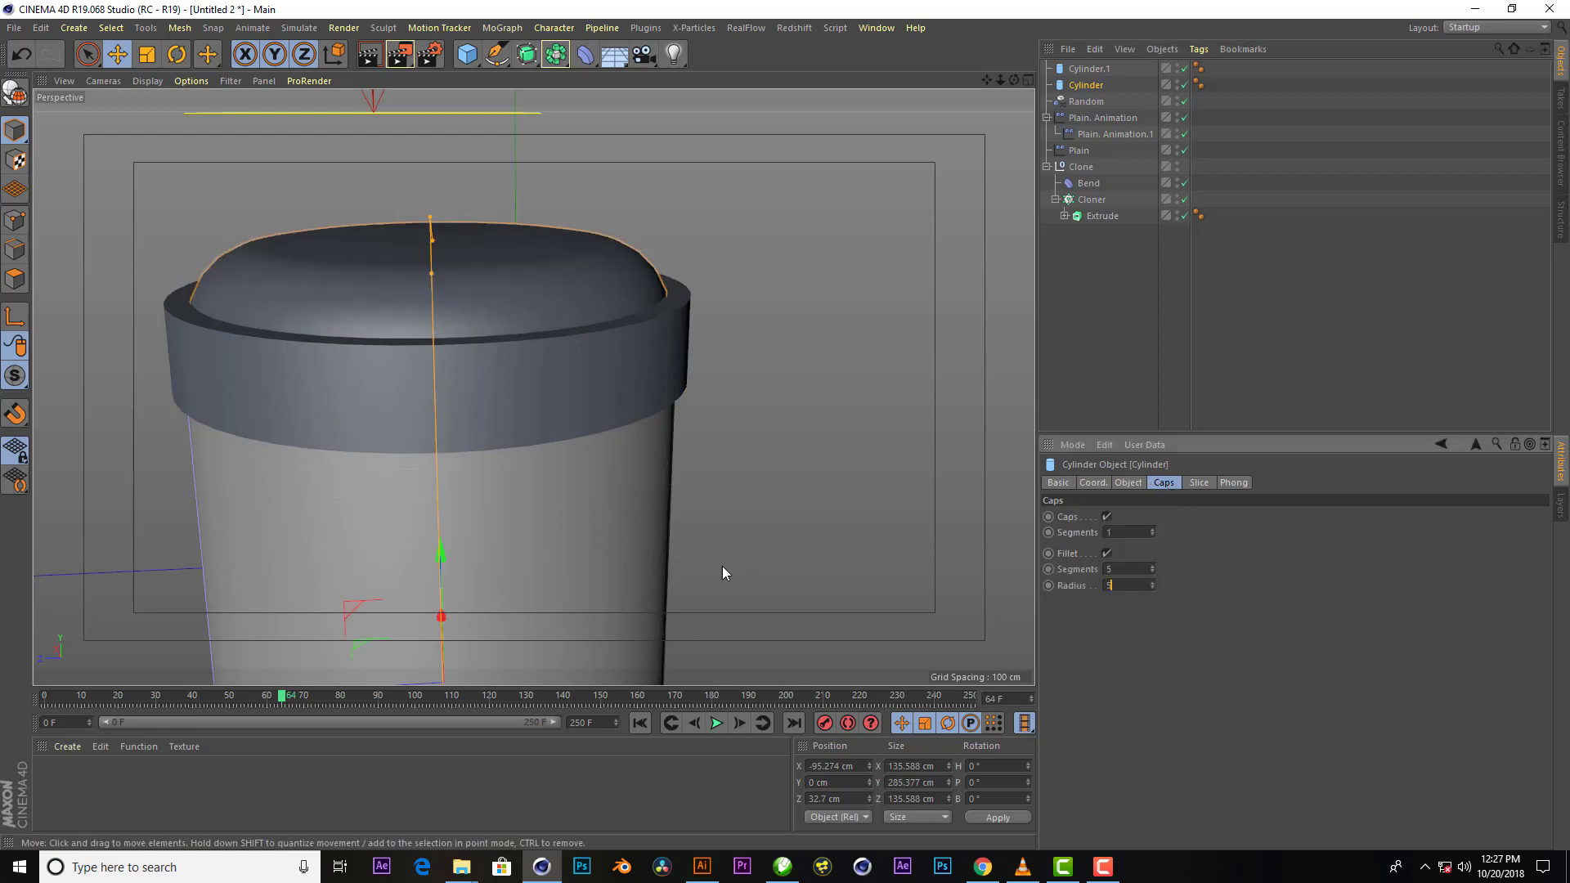
key(Return)
Give the ring a 2 cm cap fillet and raise it higher on the canister
click(1089, 69)
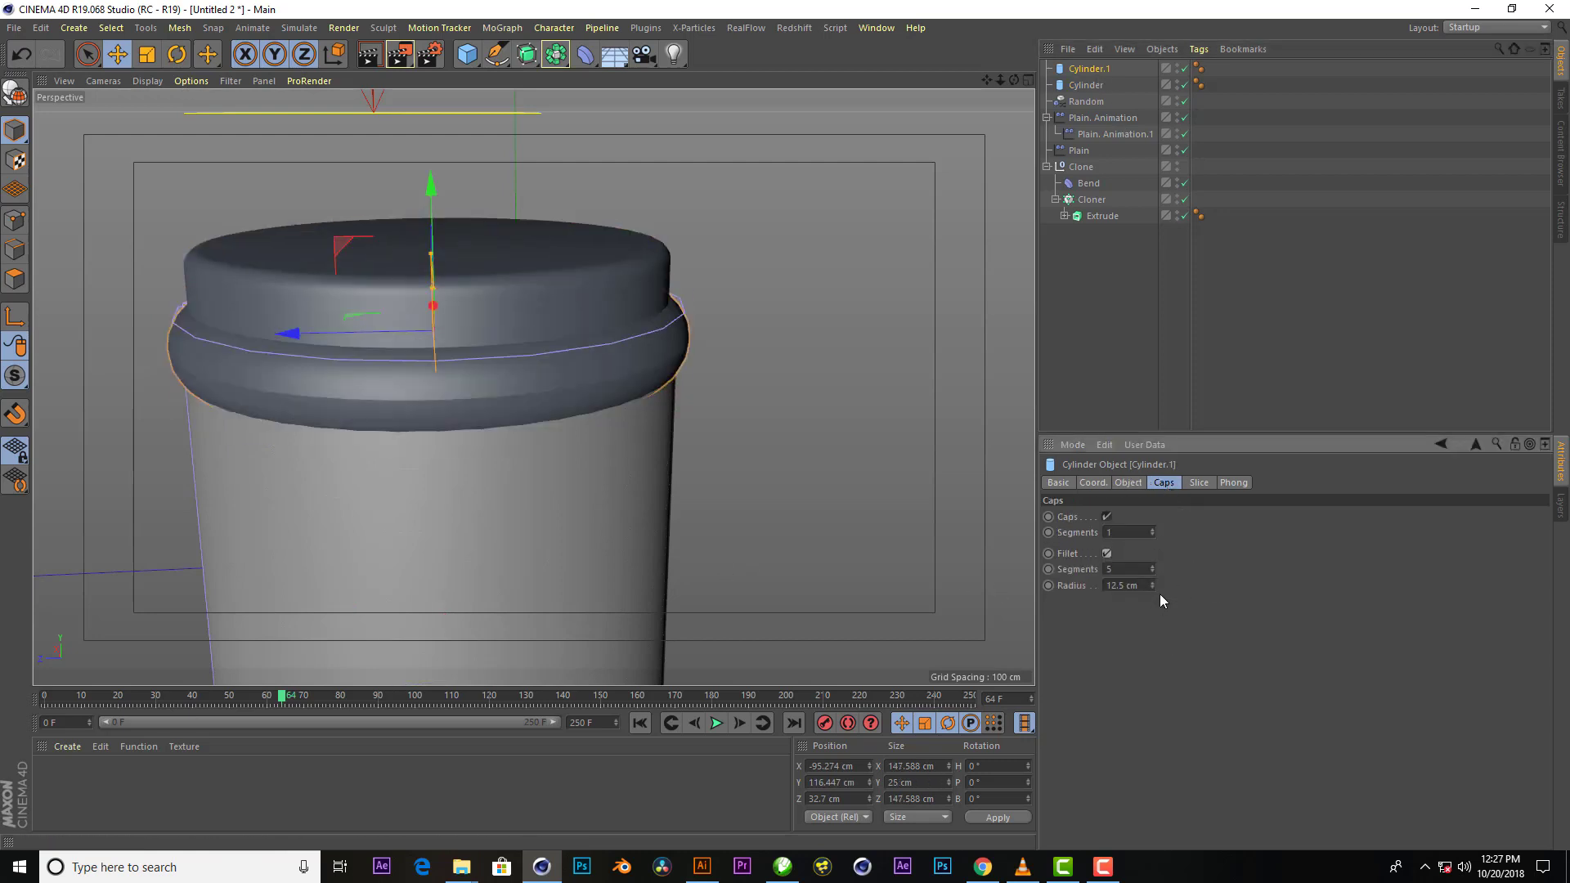
text(2)
key(Return)
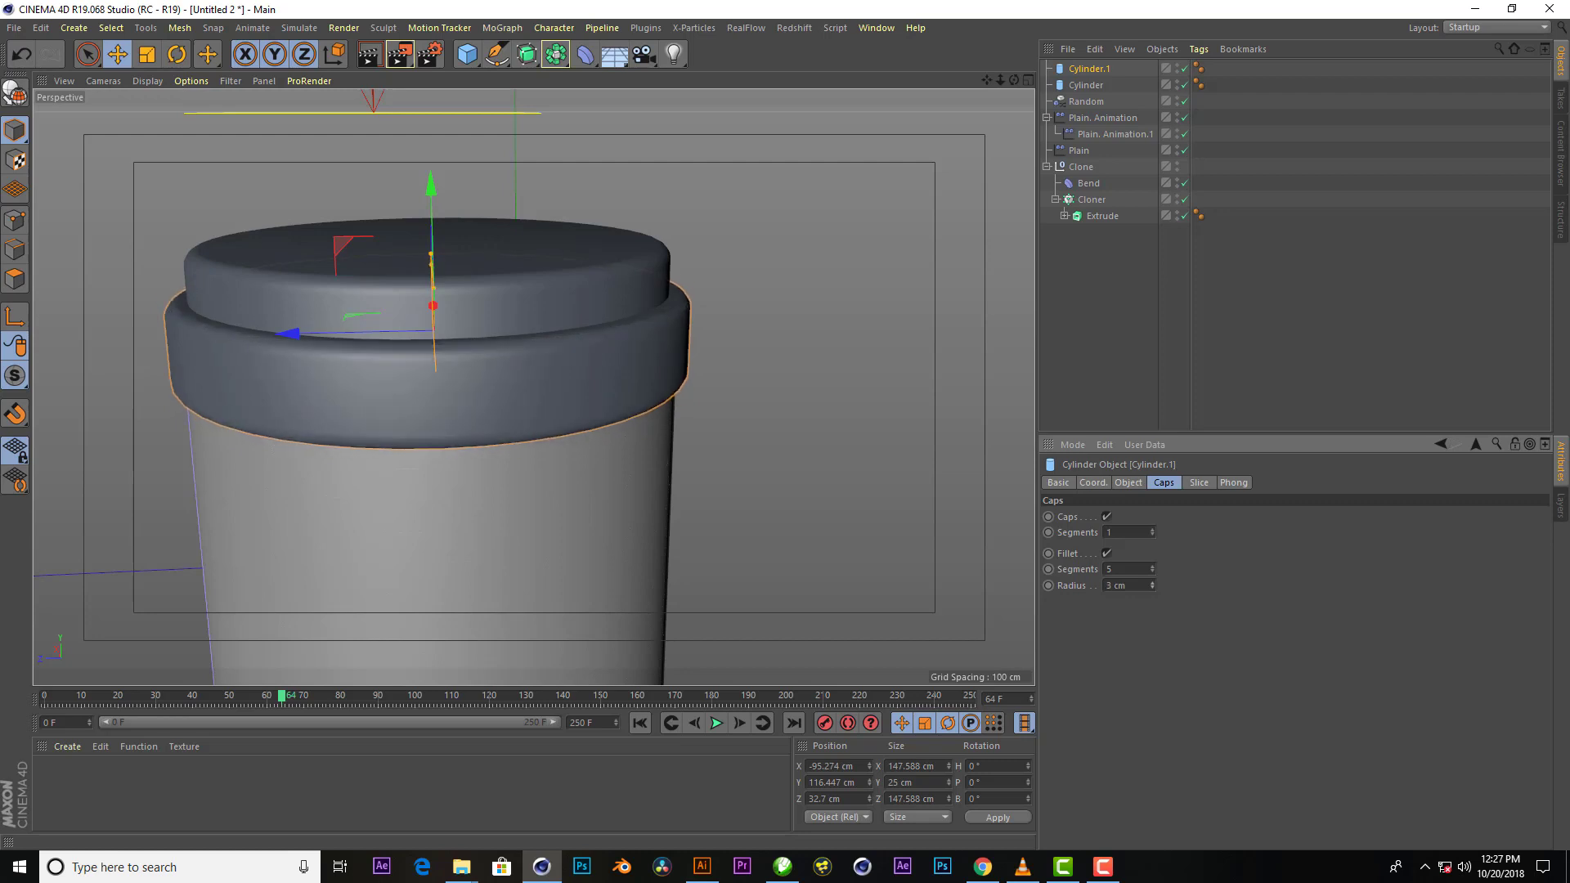
drag(434, 194, 438, 203)
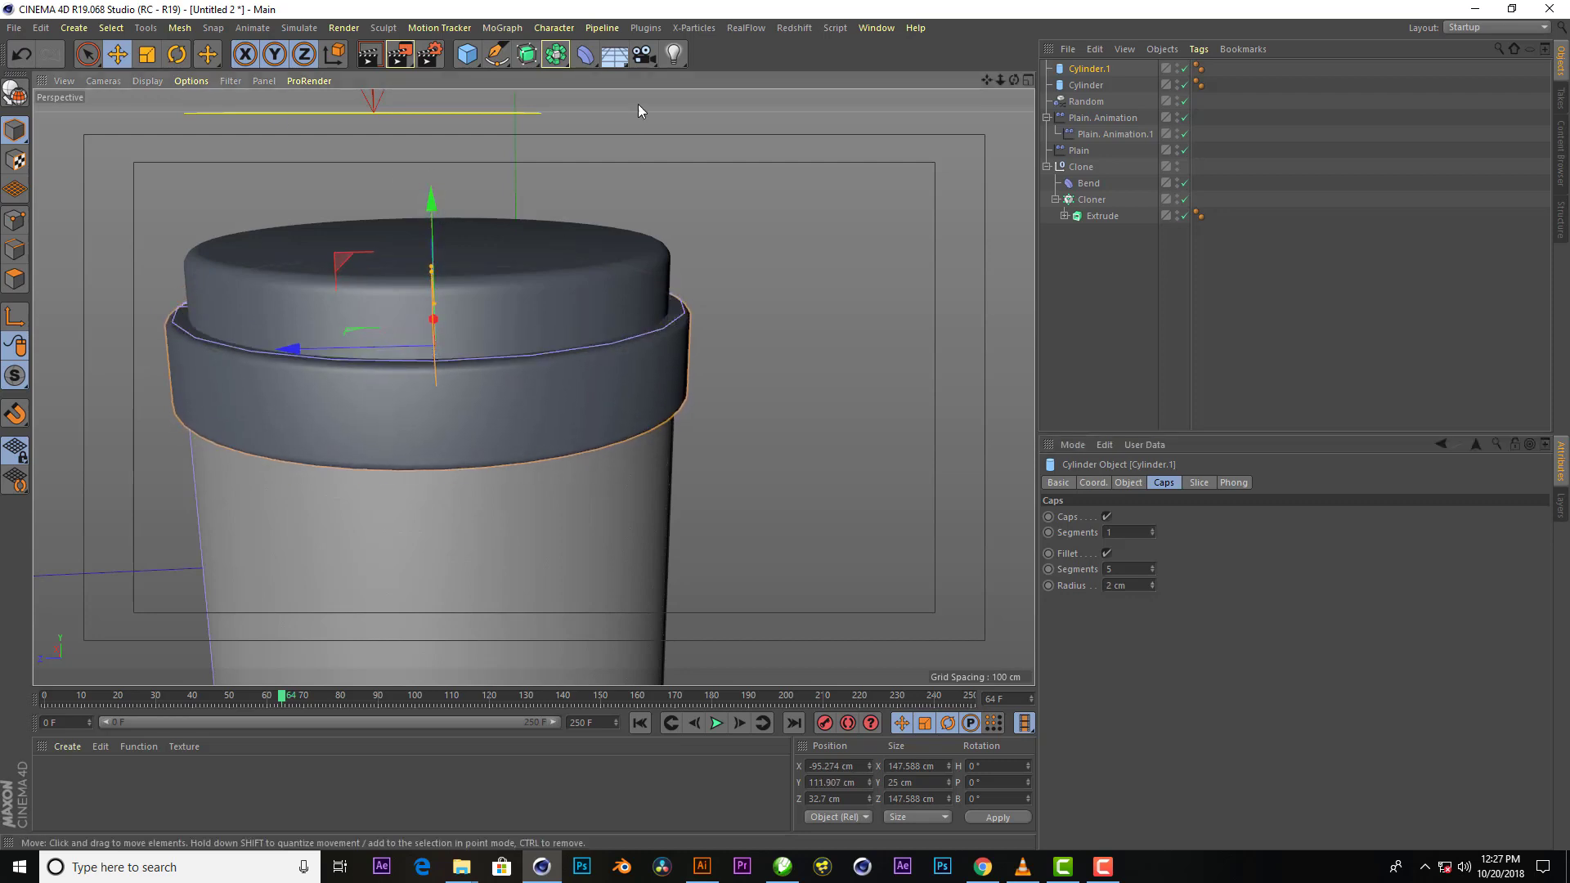
scroll(638, 104, down, 3)
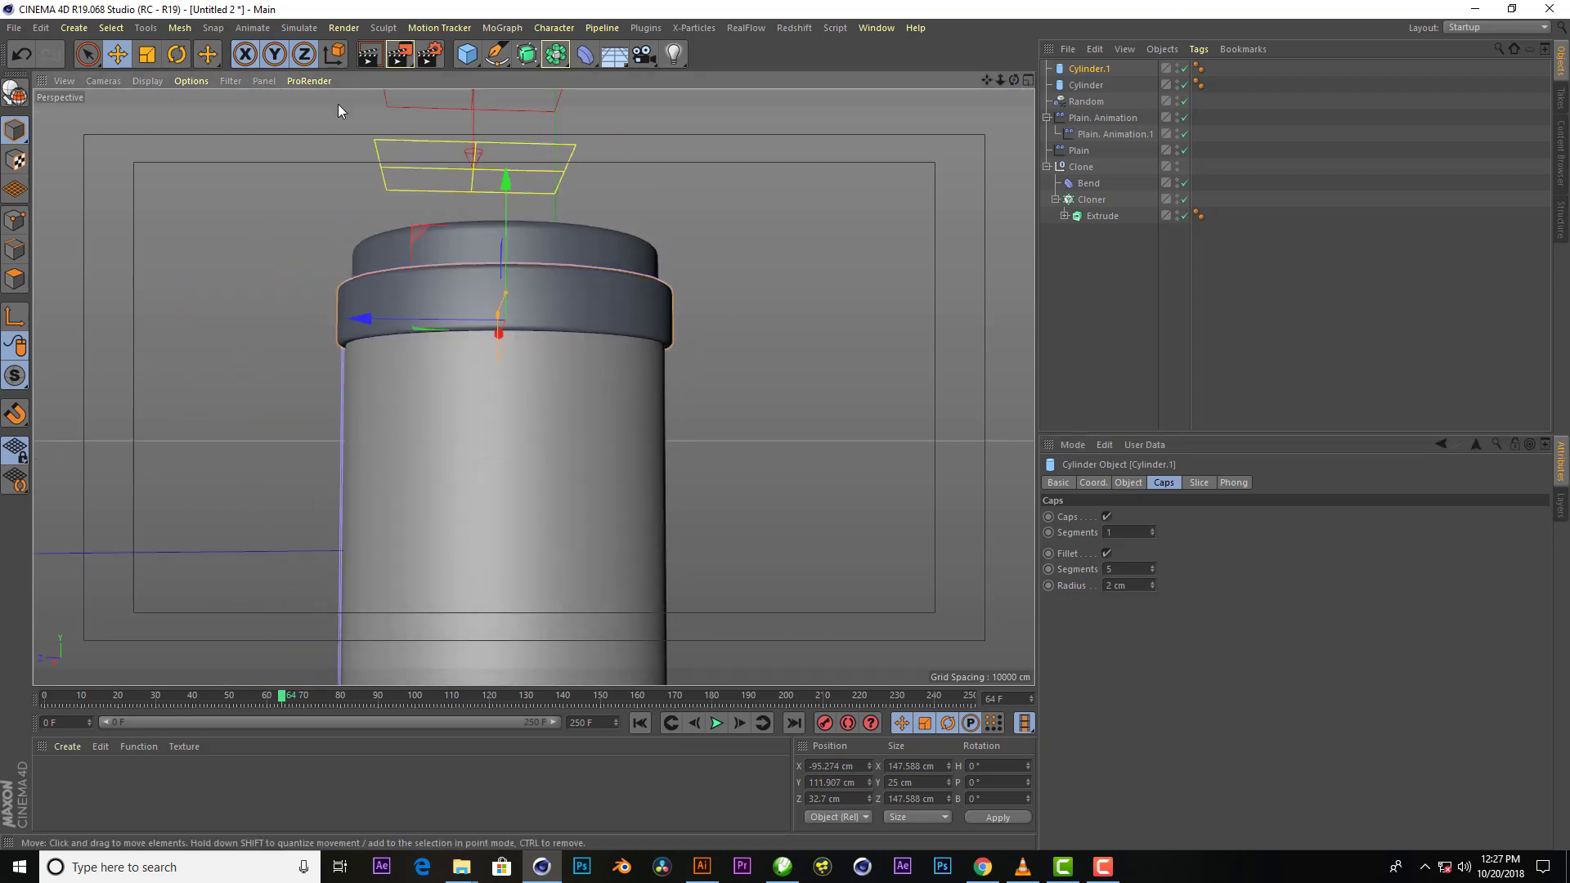
drag(507, 214, 510, 197)
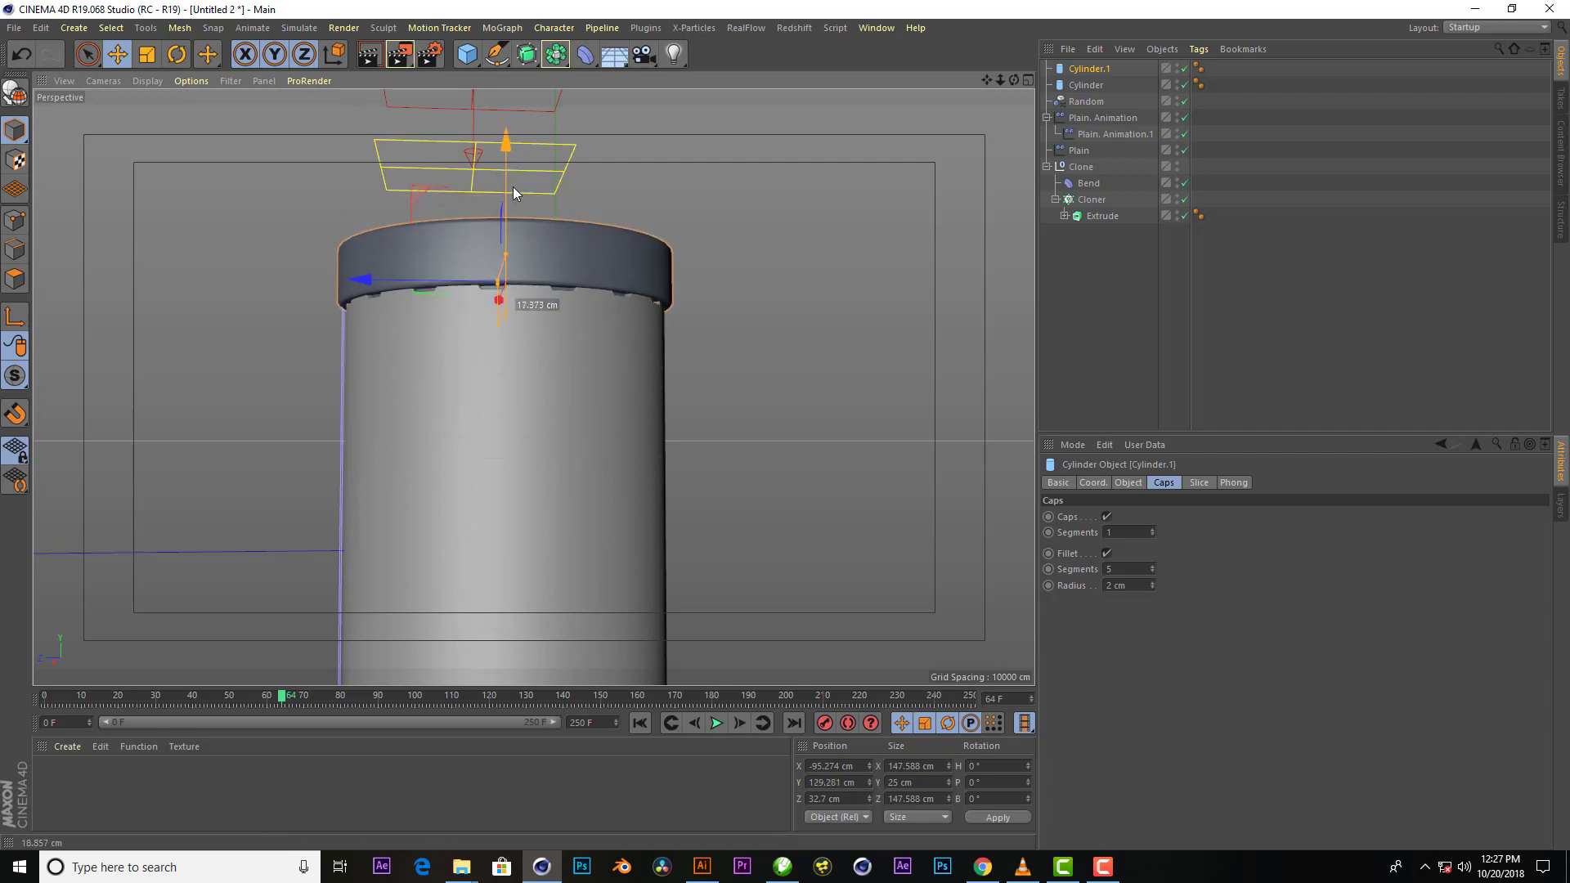
scroll(527, 208, down, 2)
Increase the canister body Cylinder's height
click(1086, 85)
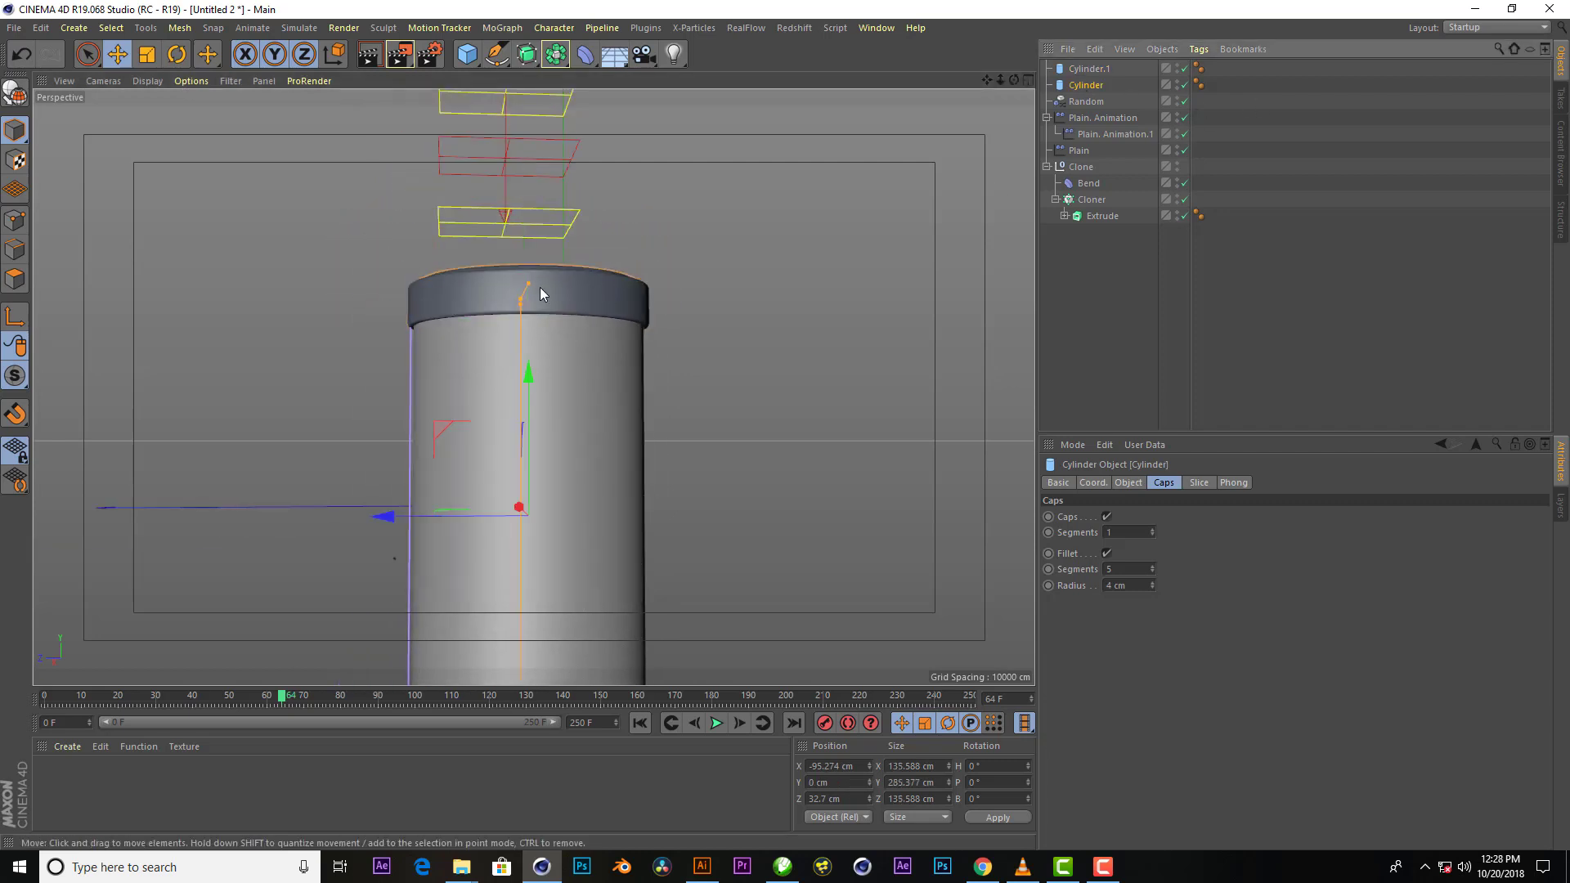
click(1129, 483)
drag(1190, 533, 1191, 520)
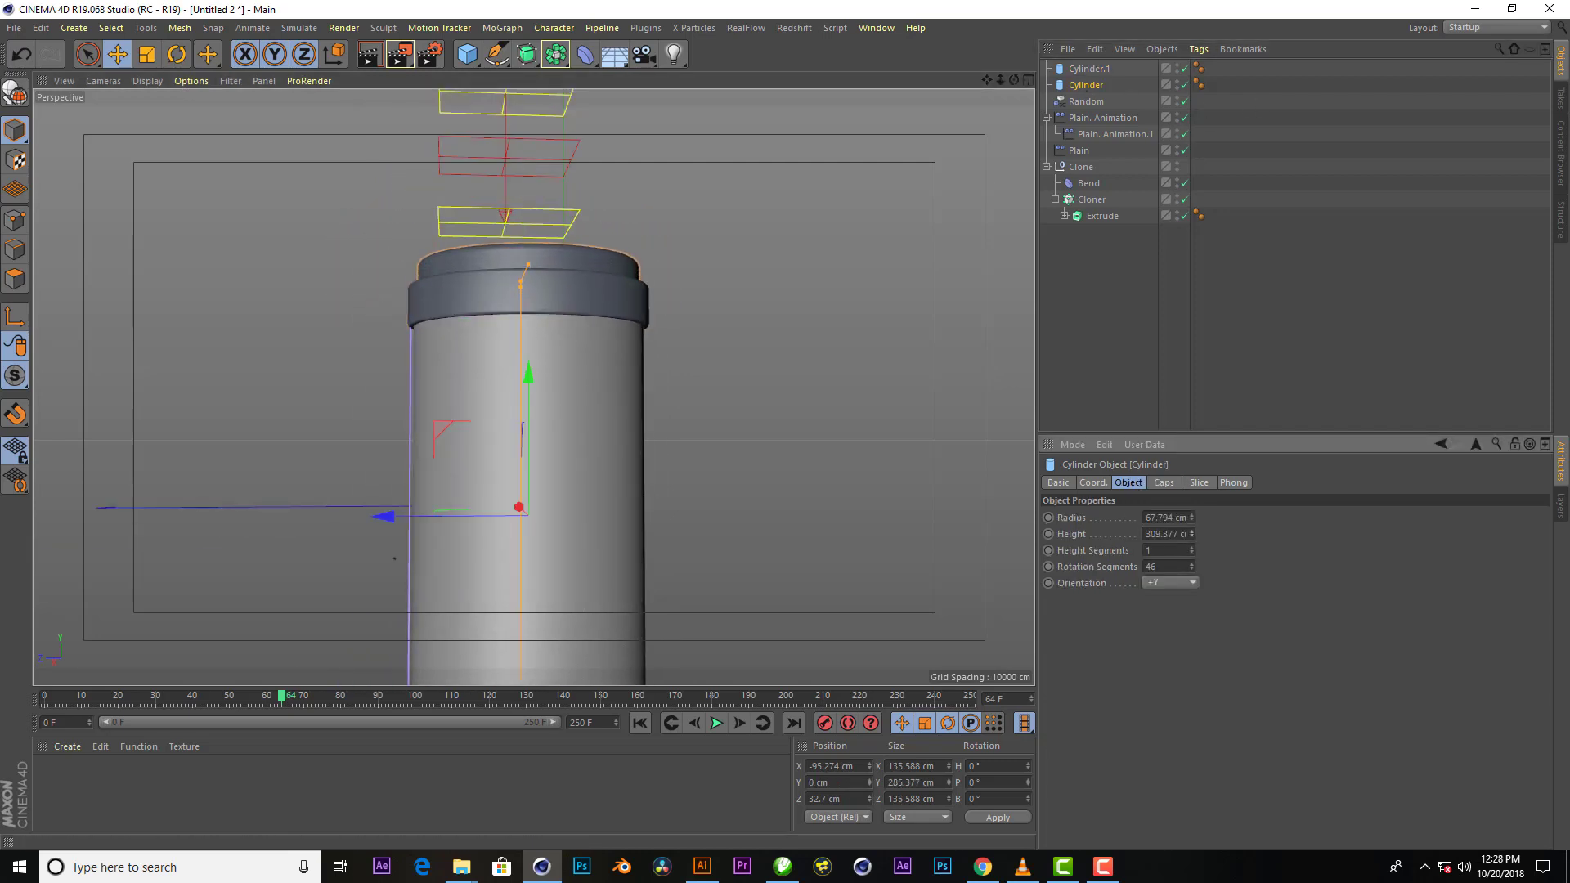
scroll(540, 408, down, 2)
Duplicate the top ring as Cylinder.2 at the canister's bottom, render, and return to frame 0
click(1089, 69)
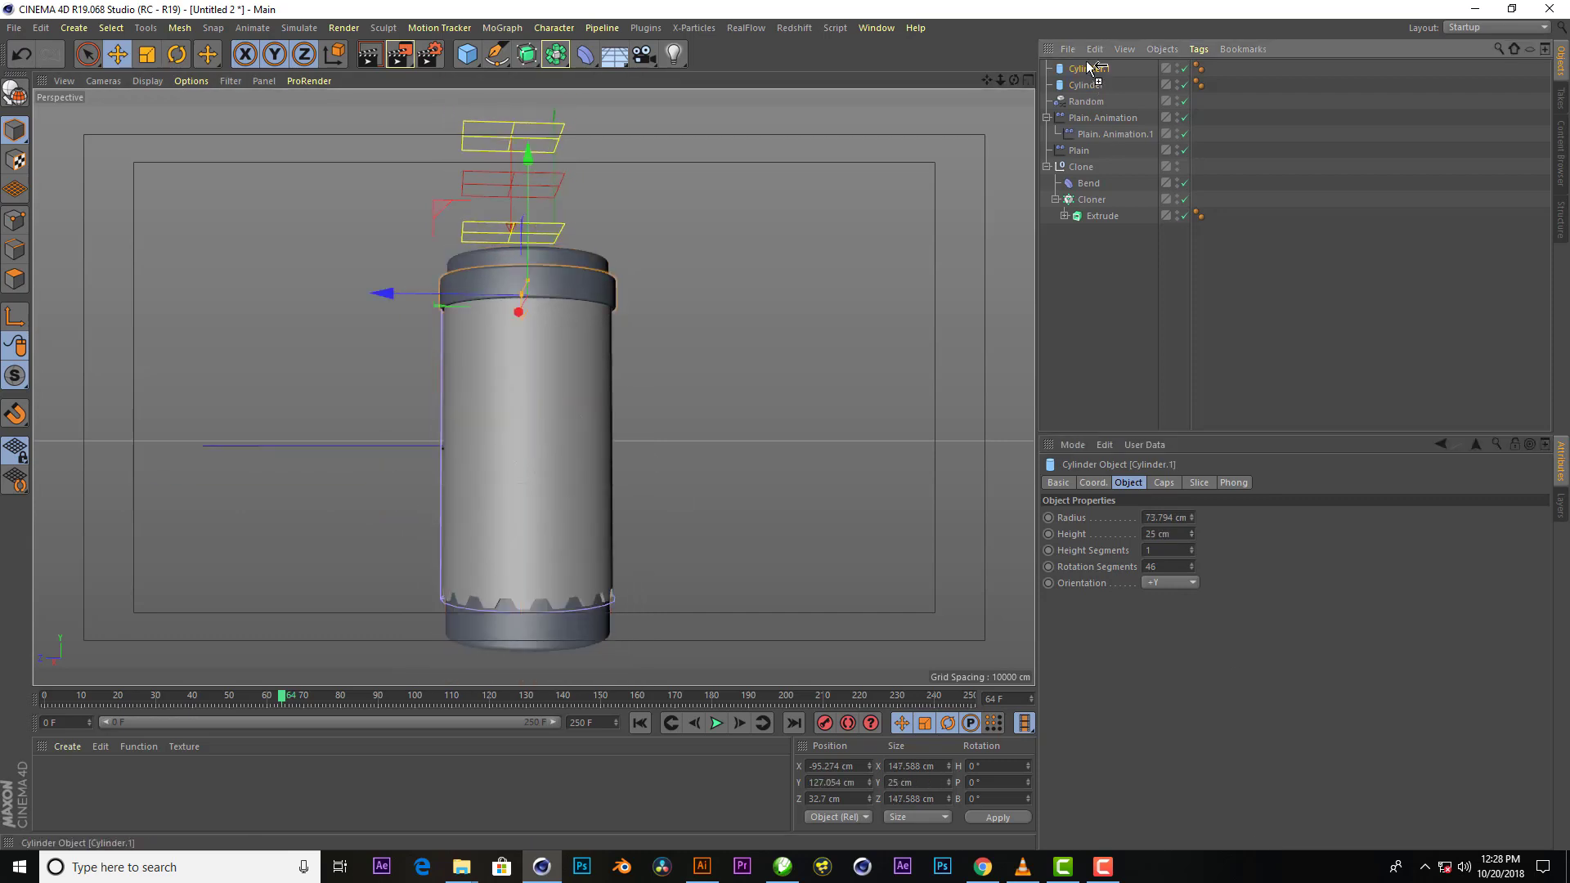
ctrl+drag(1090, 69, 1090, 65)
drag(528, 208, 540, 477)
alt+drag(607, 551, 589, 523)
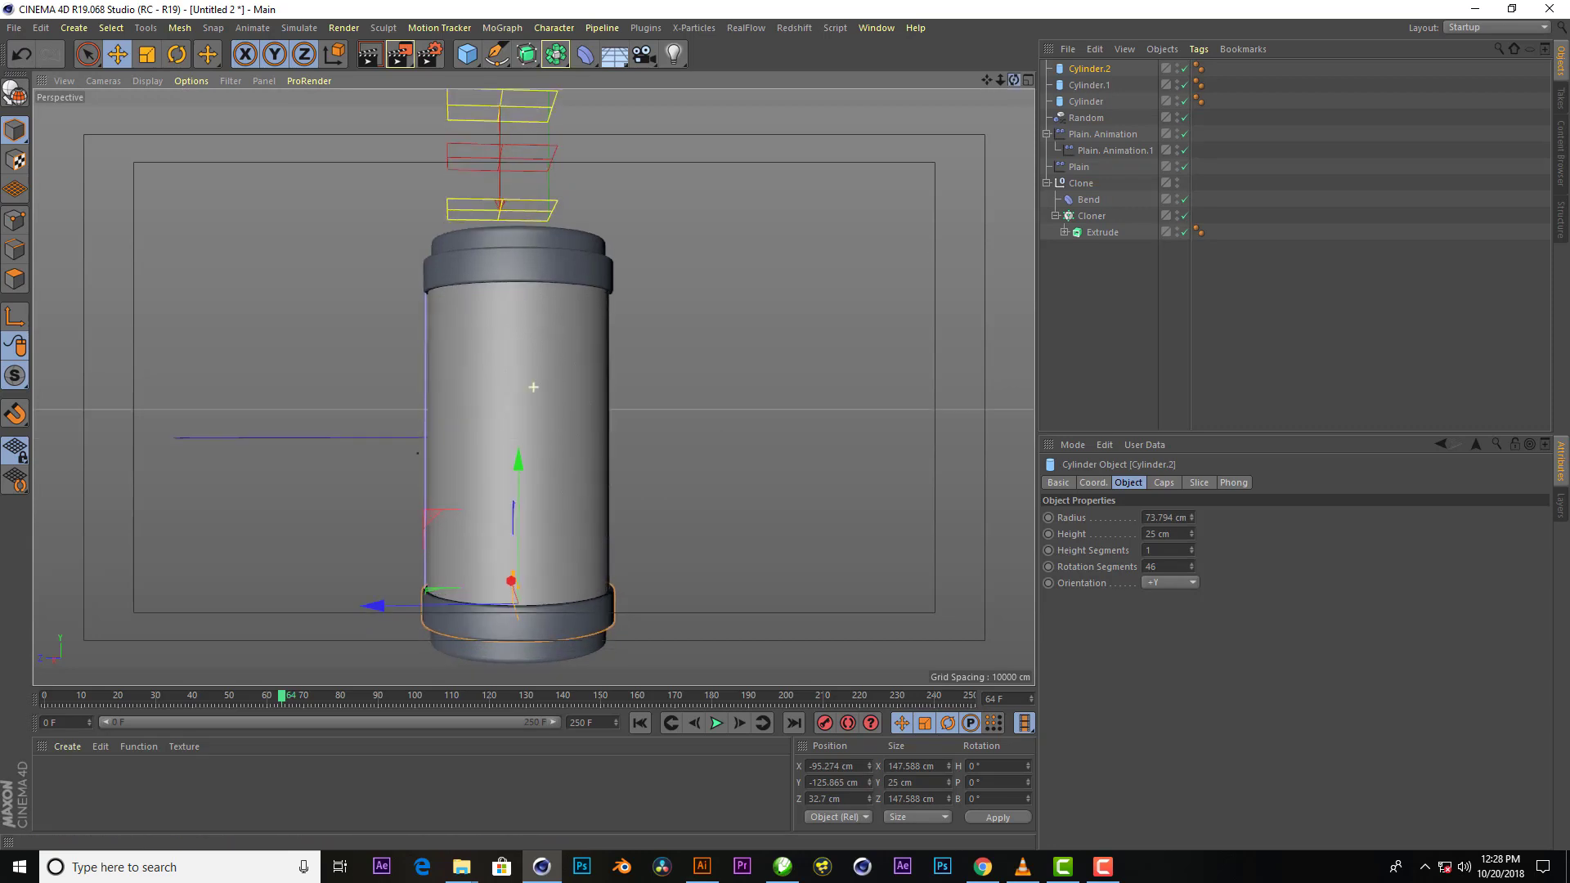
click(369, 62)
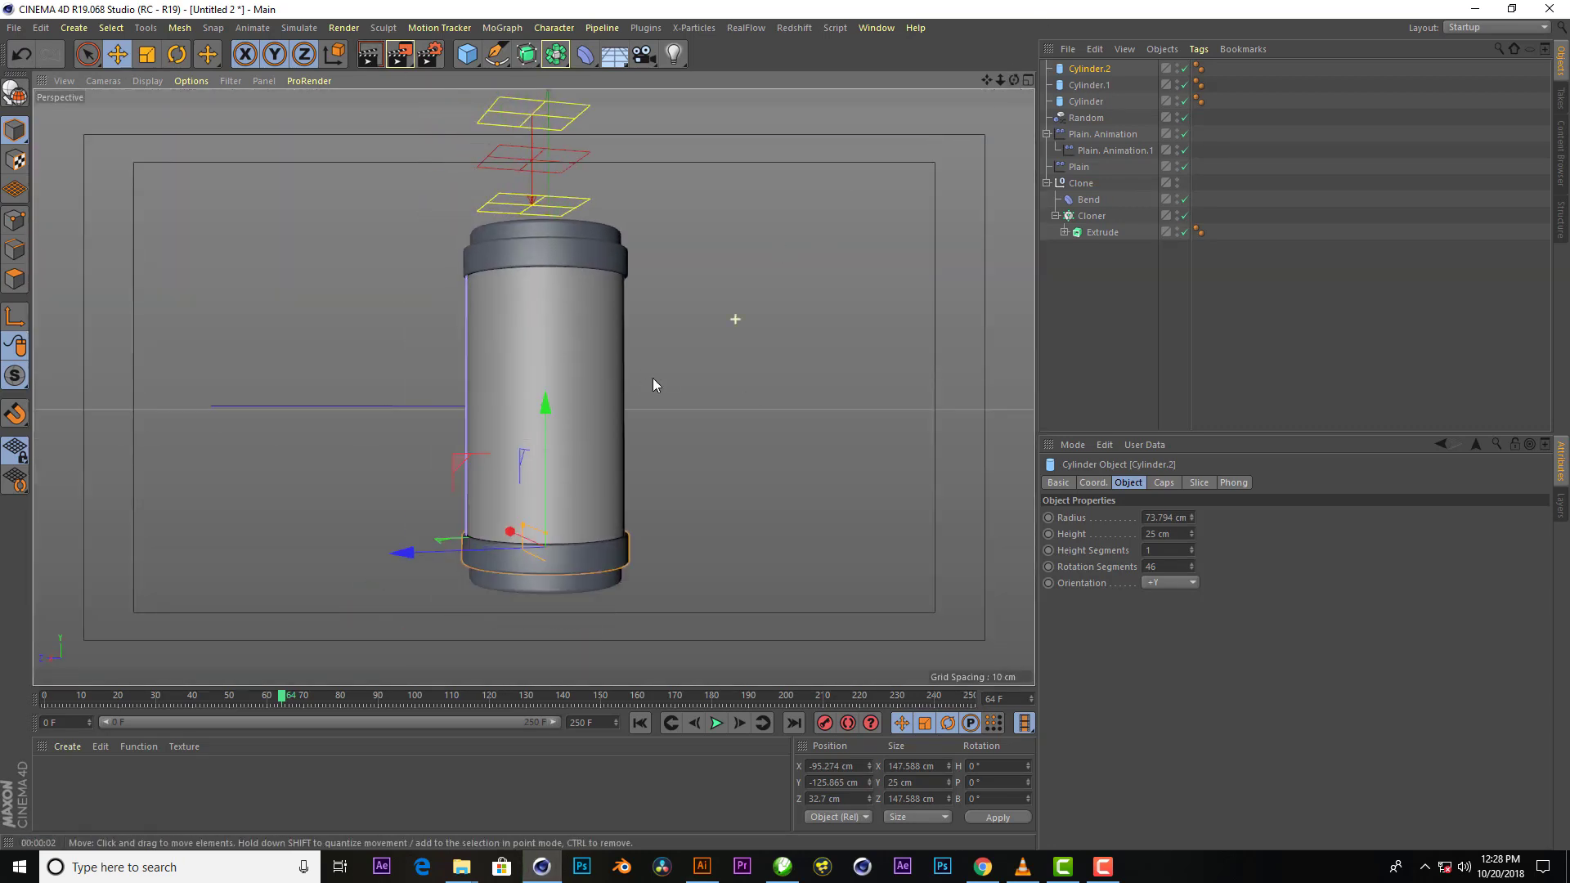
key(shift+f)
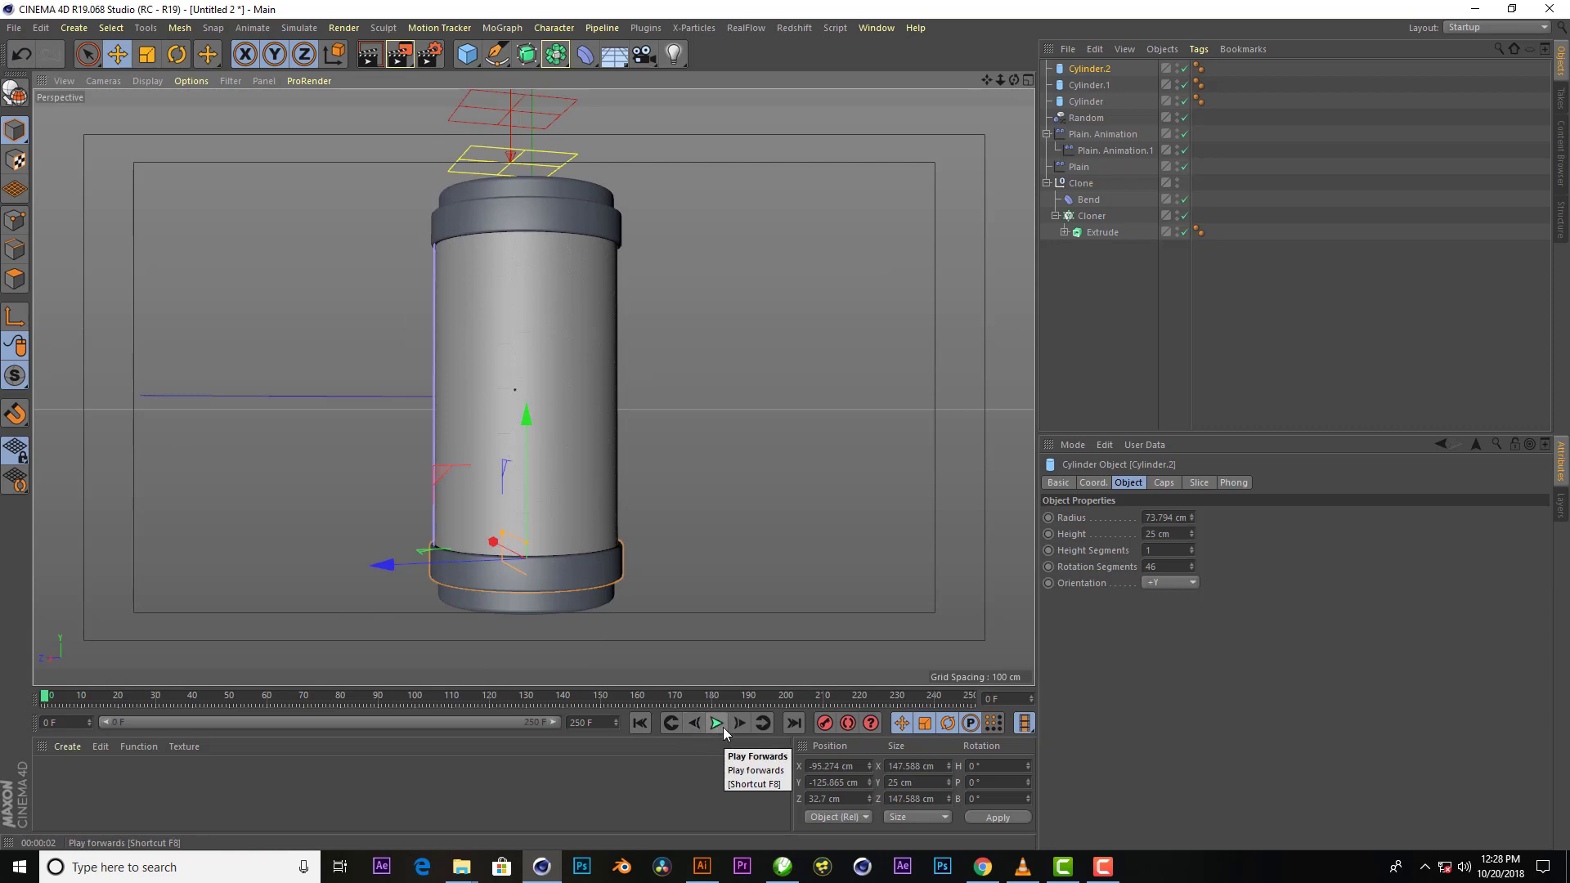
Play the tile animation to frame 37 and select the Plain. Animation effector
click(717, 723)
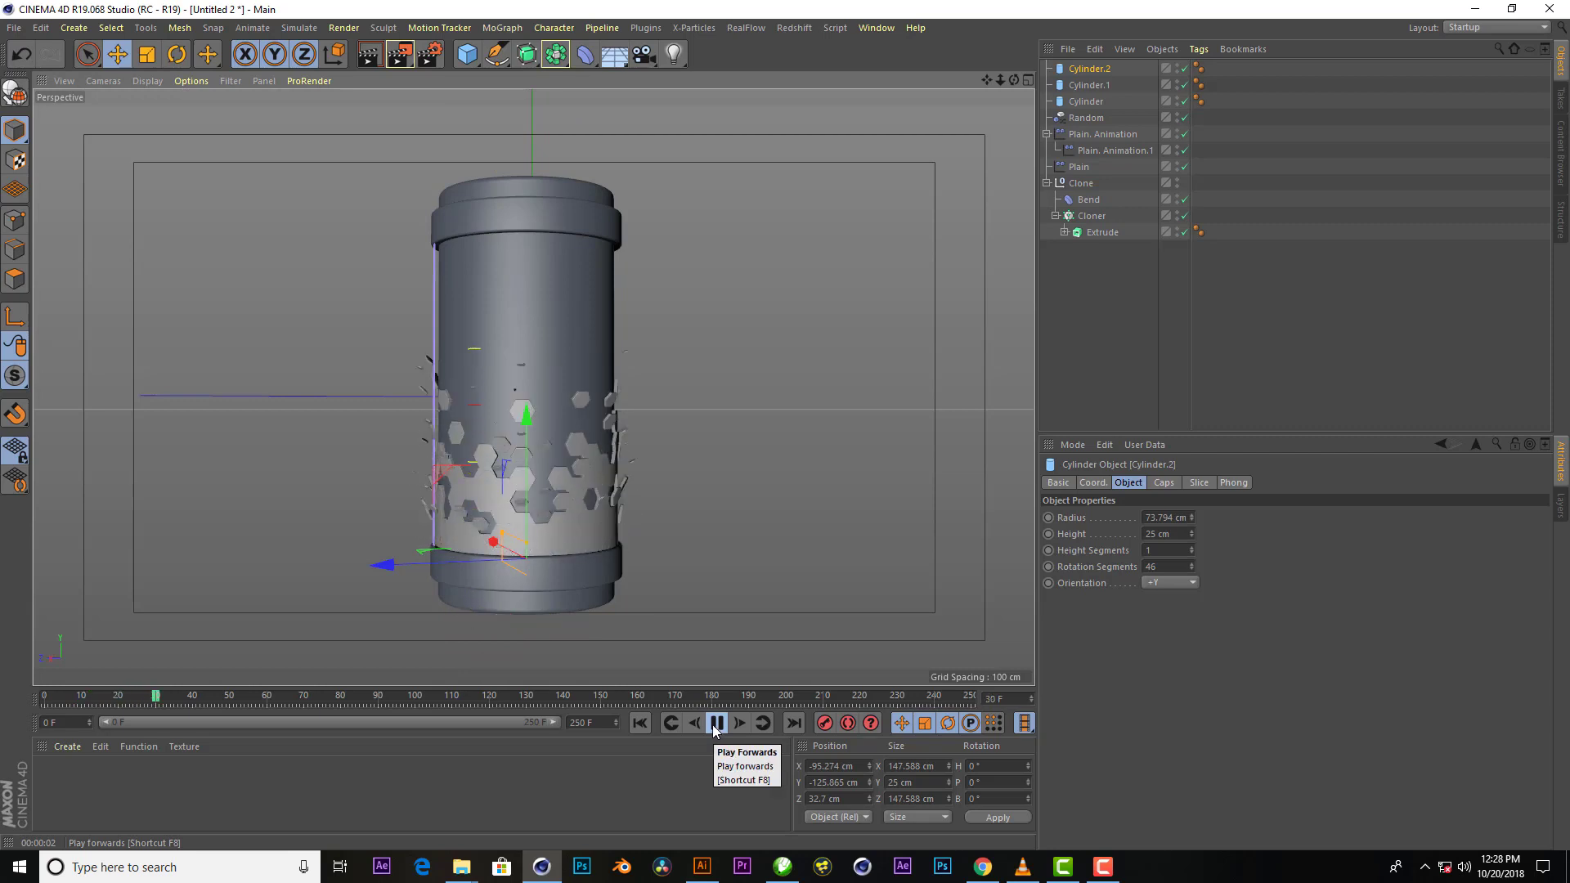
click(716, 723)
scroll(578, 340, up, 5)
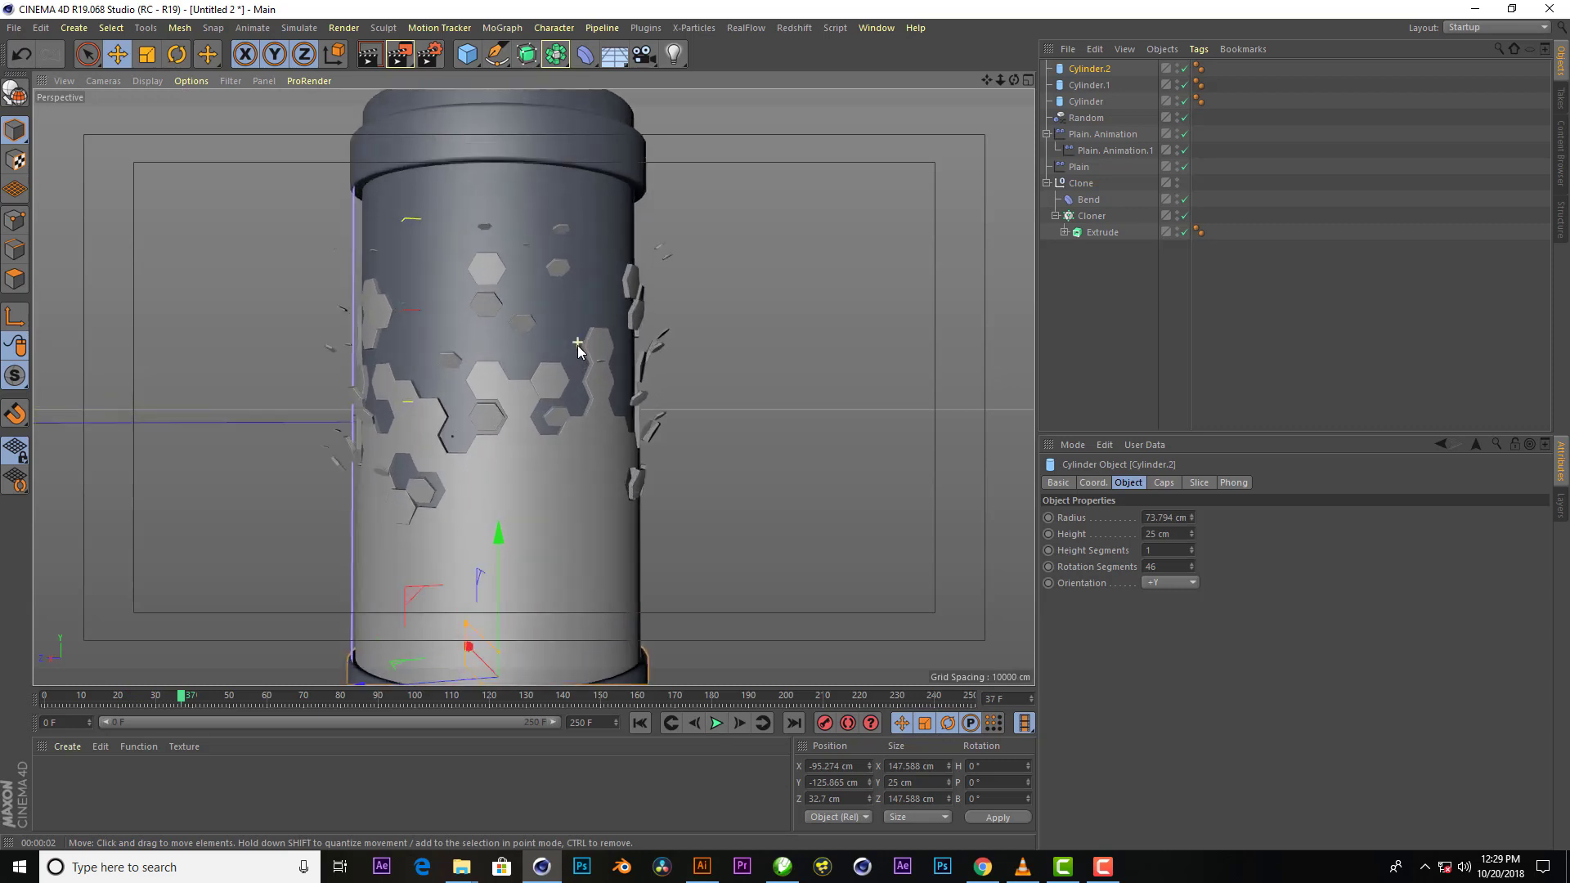
click(1103, 134)
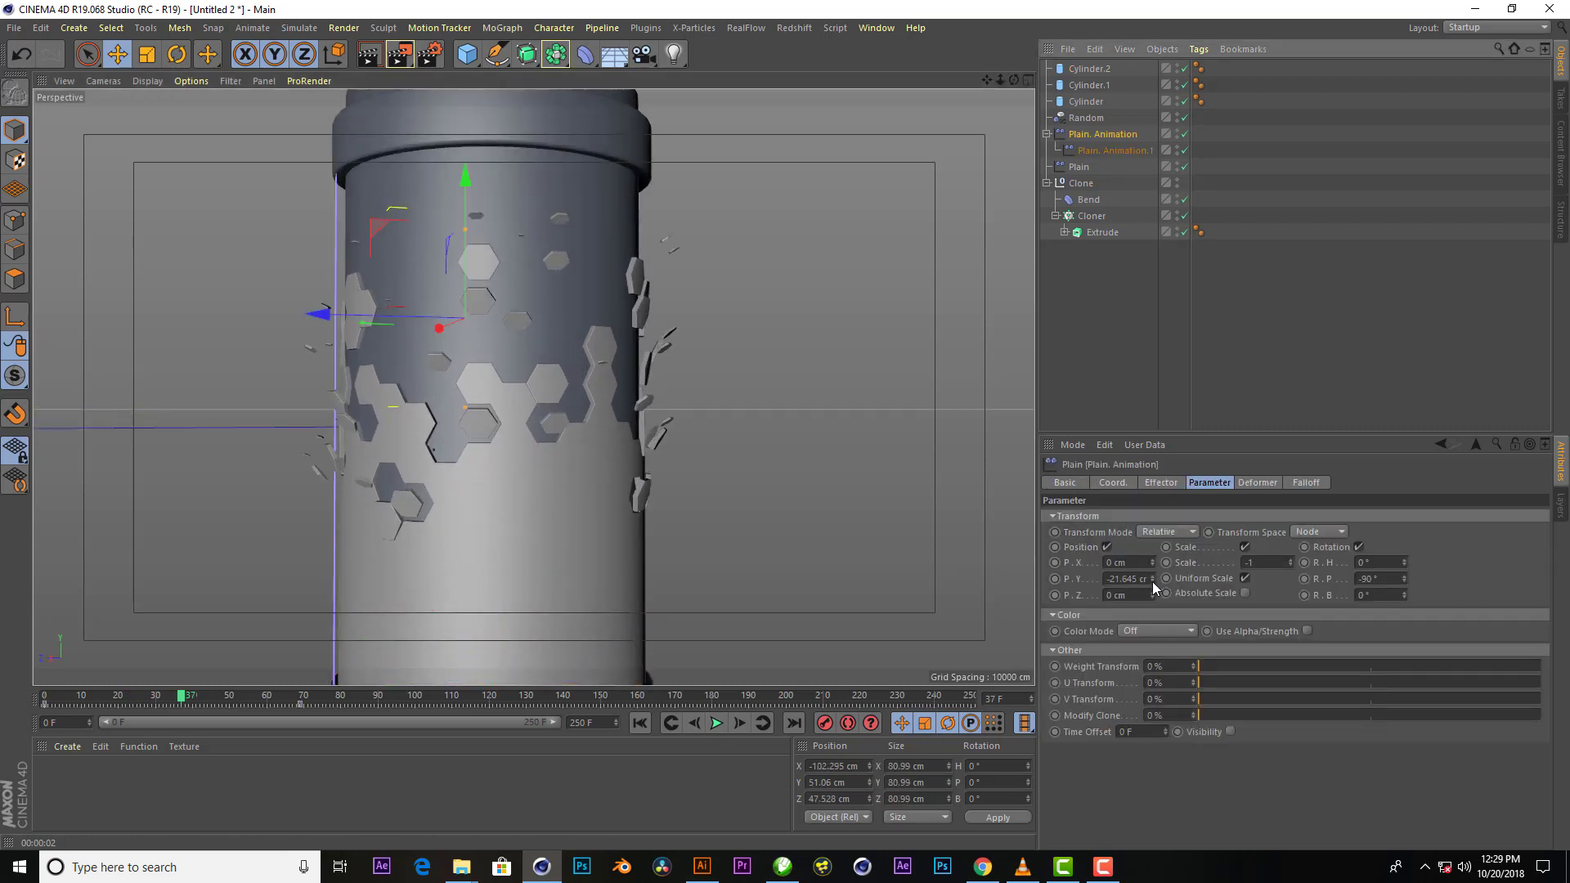
Set the Plain effector's P.Y offset to -80 cm
click(1151, 582)
drag(1152, 578, 1152, 597)
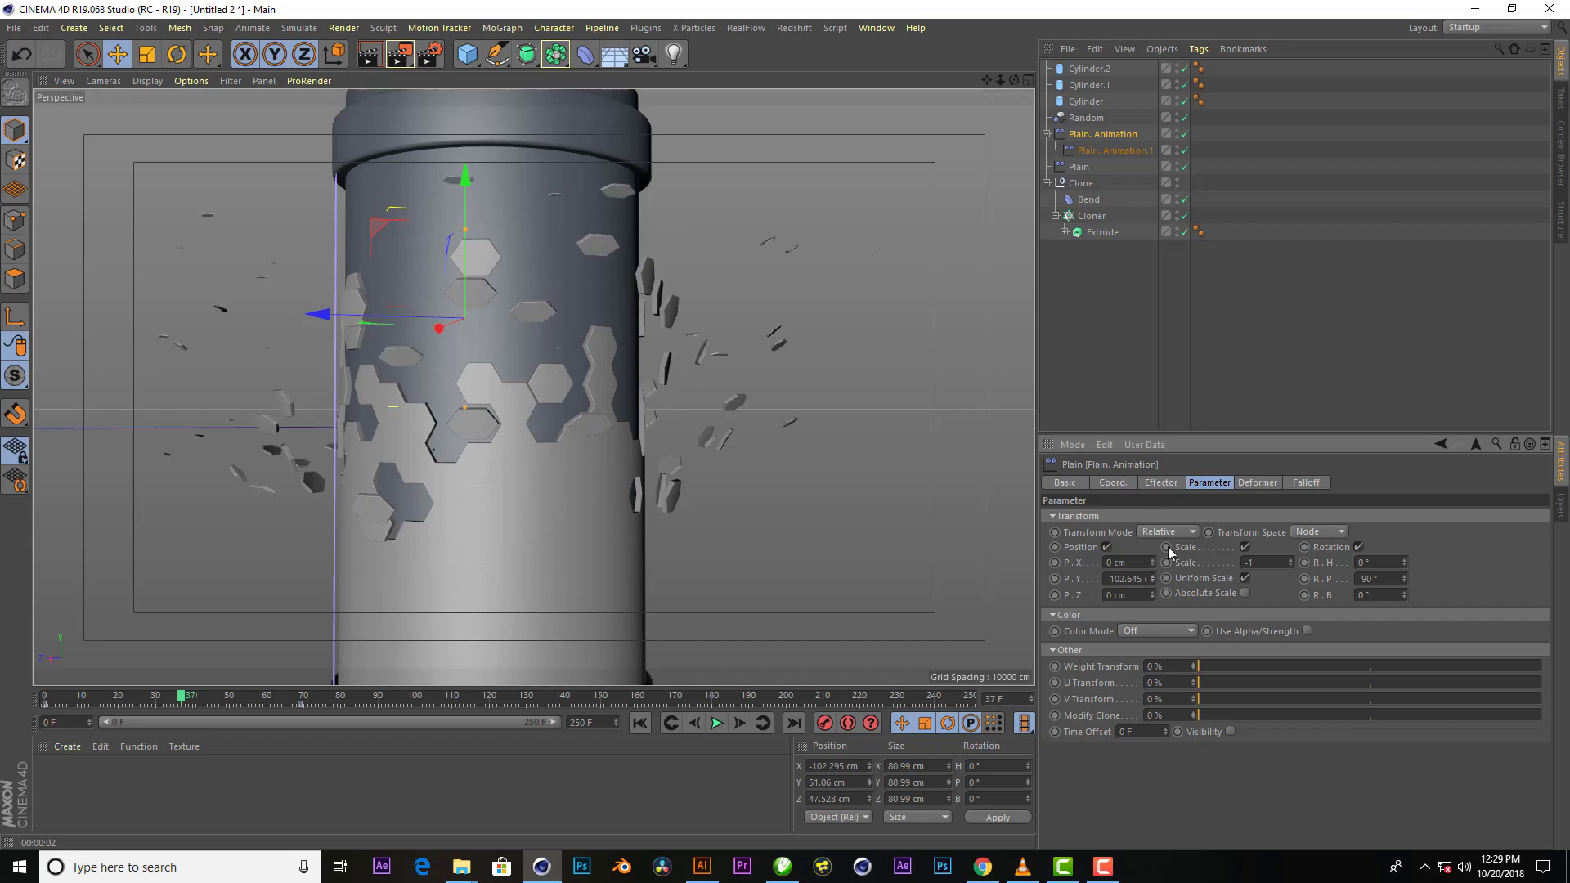
click(1125, 579)
text(-80)
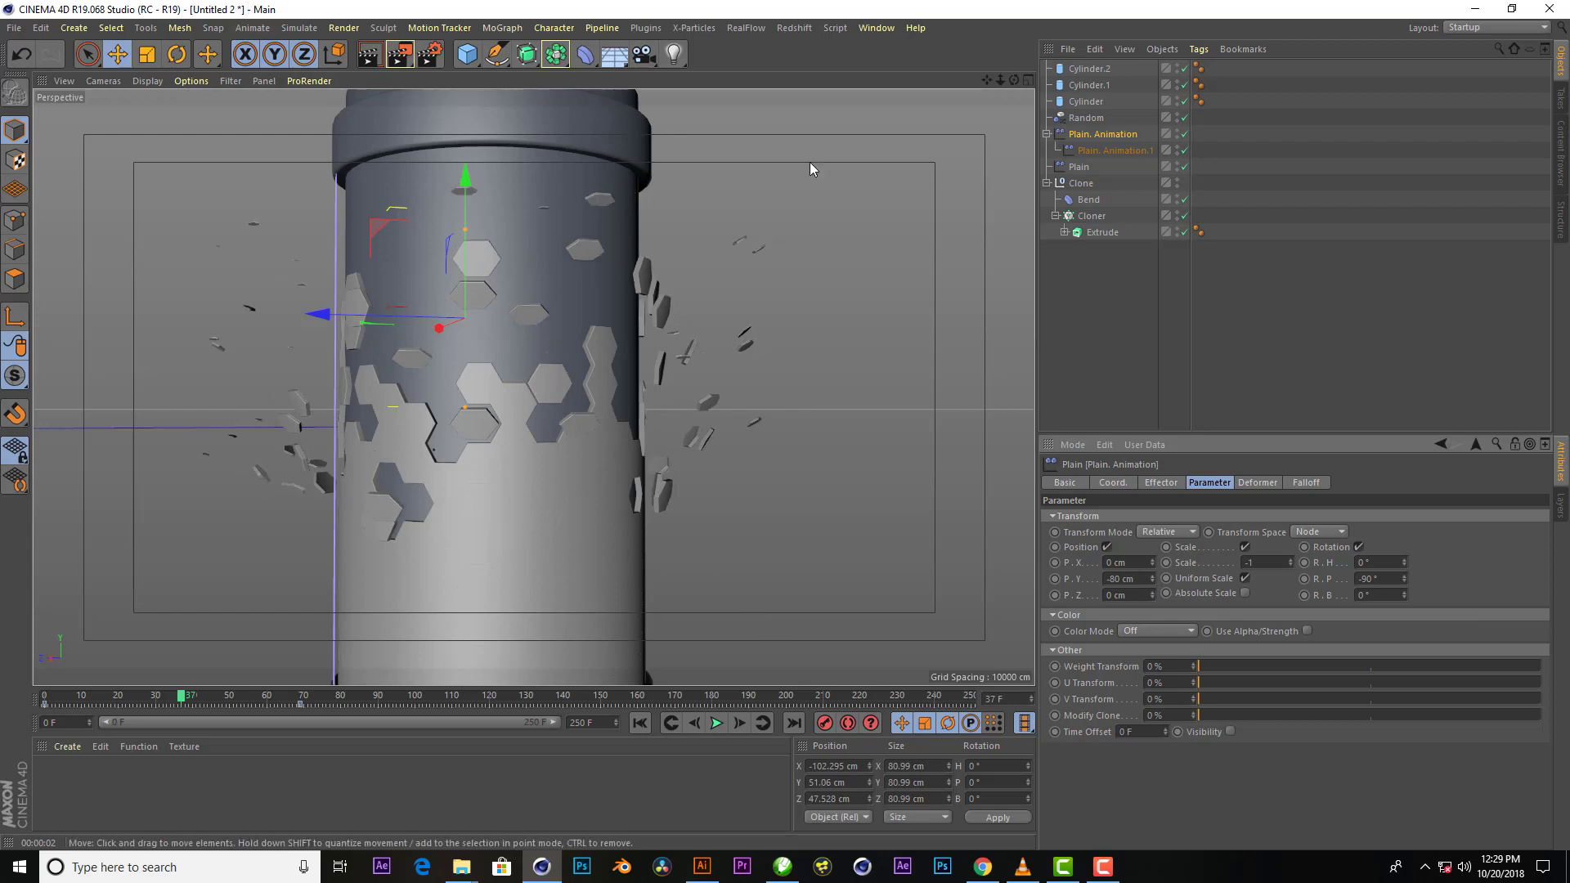
Reframe the view around the canister and open the Content Browser
drag(1011, 85, 401, 72)
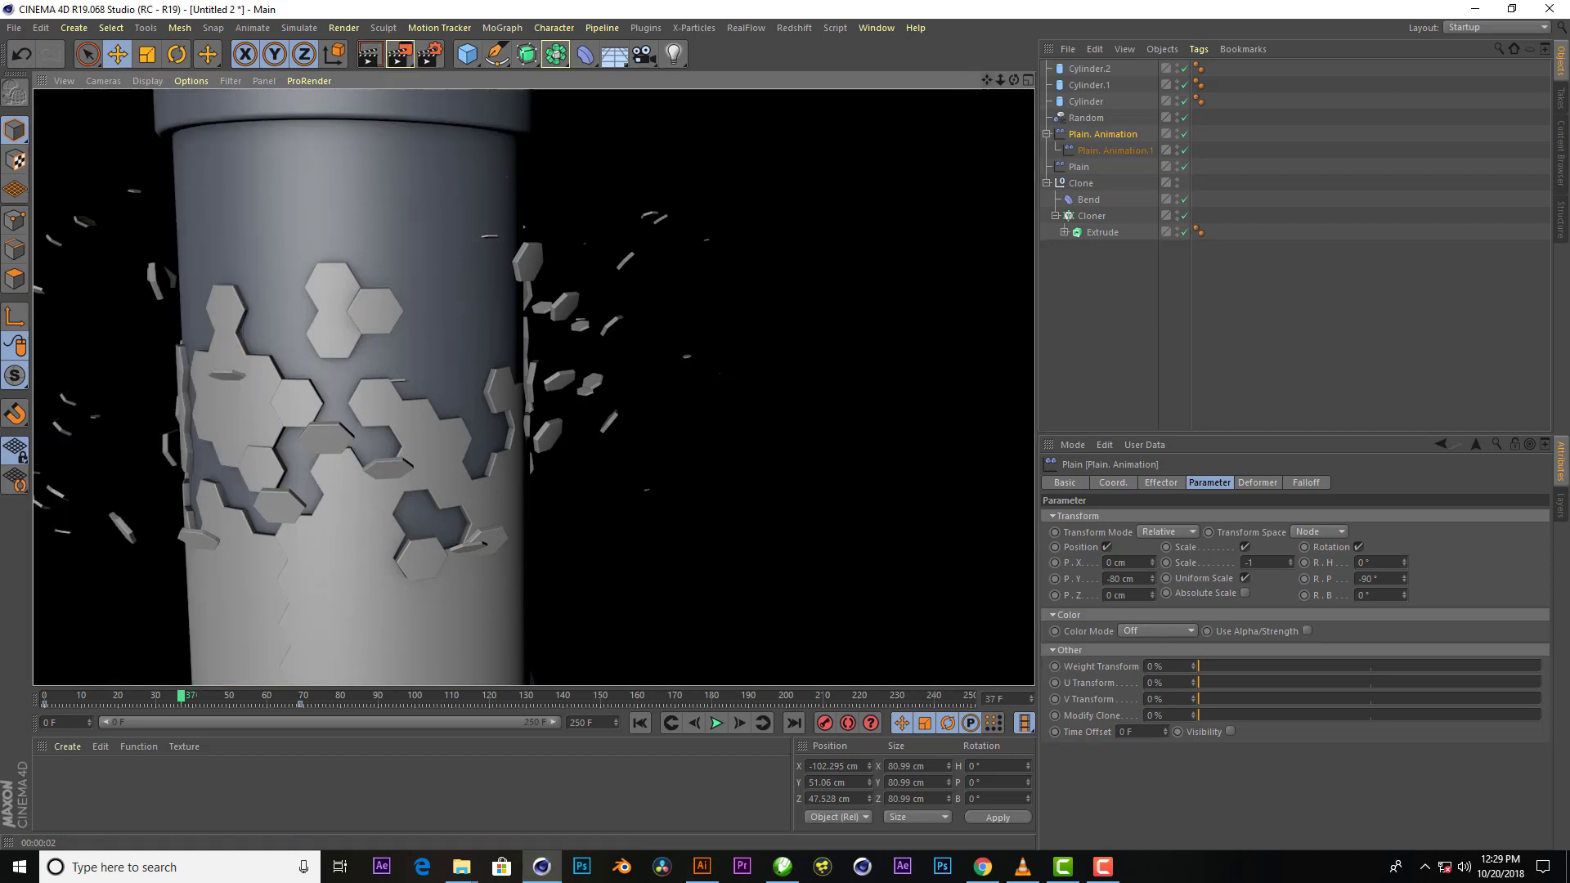
mouse_move(987, 79)
mouse_down()
mouse_move(557, 309)
mouse_move(776, 163)
mouse_up()
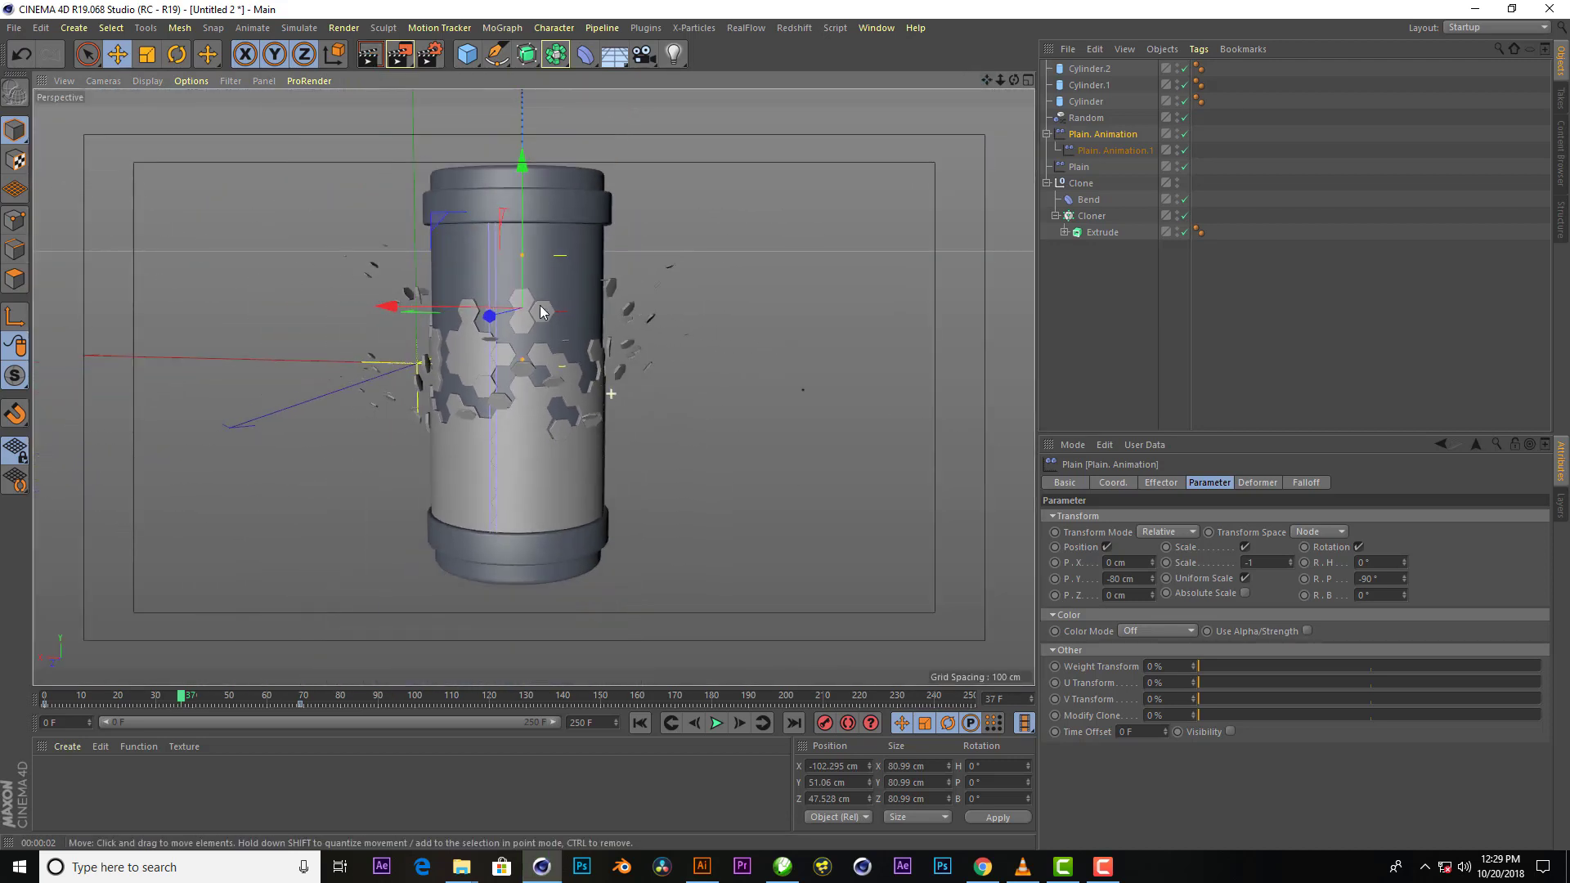
click(876, 27)
click(922, 128)
Add an HDR Studio Rig and set its HDR File to BevelReflection.hdr
click(528, 254)
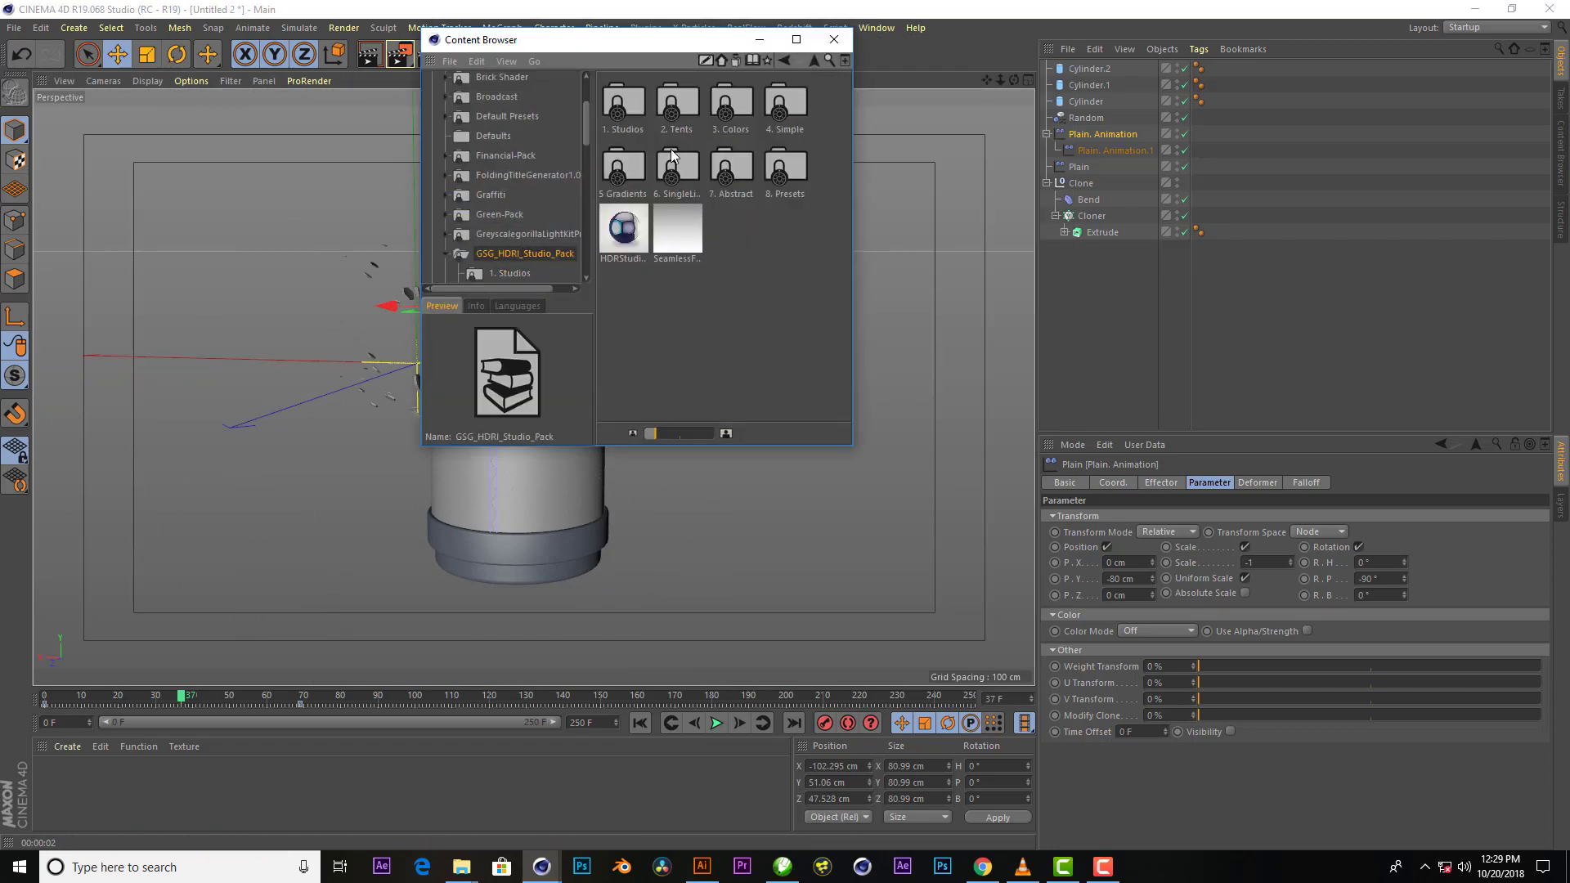
double_click(628, 220)
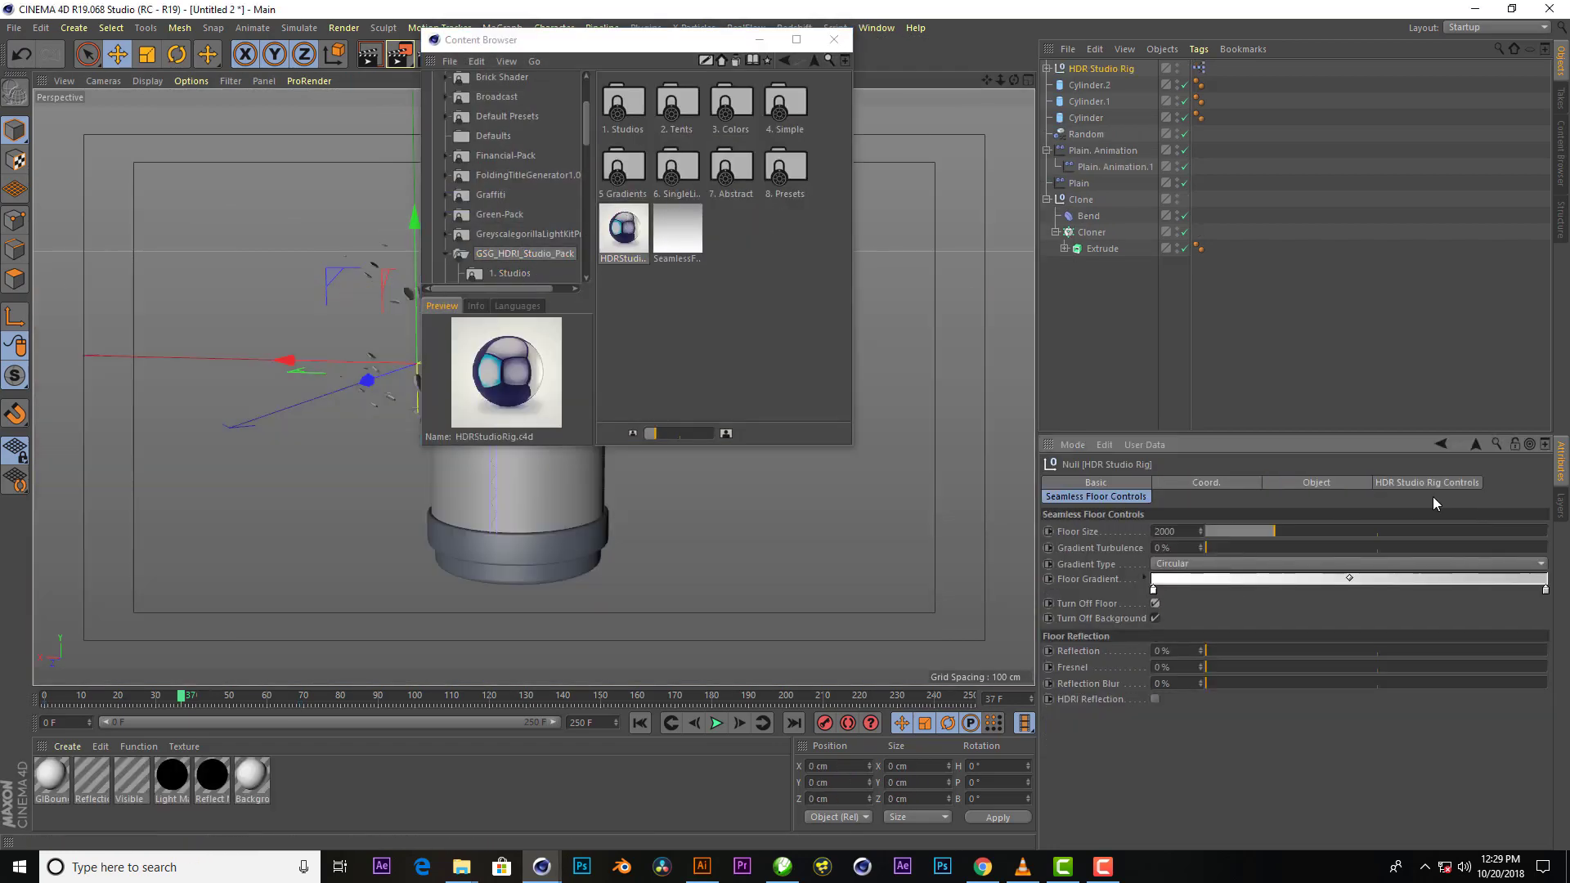
click(1429, 491)
double_click(622, 102)
drag(785, 98, 1336, 546)
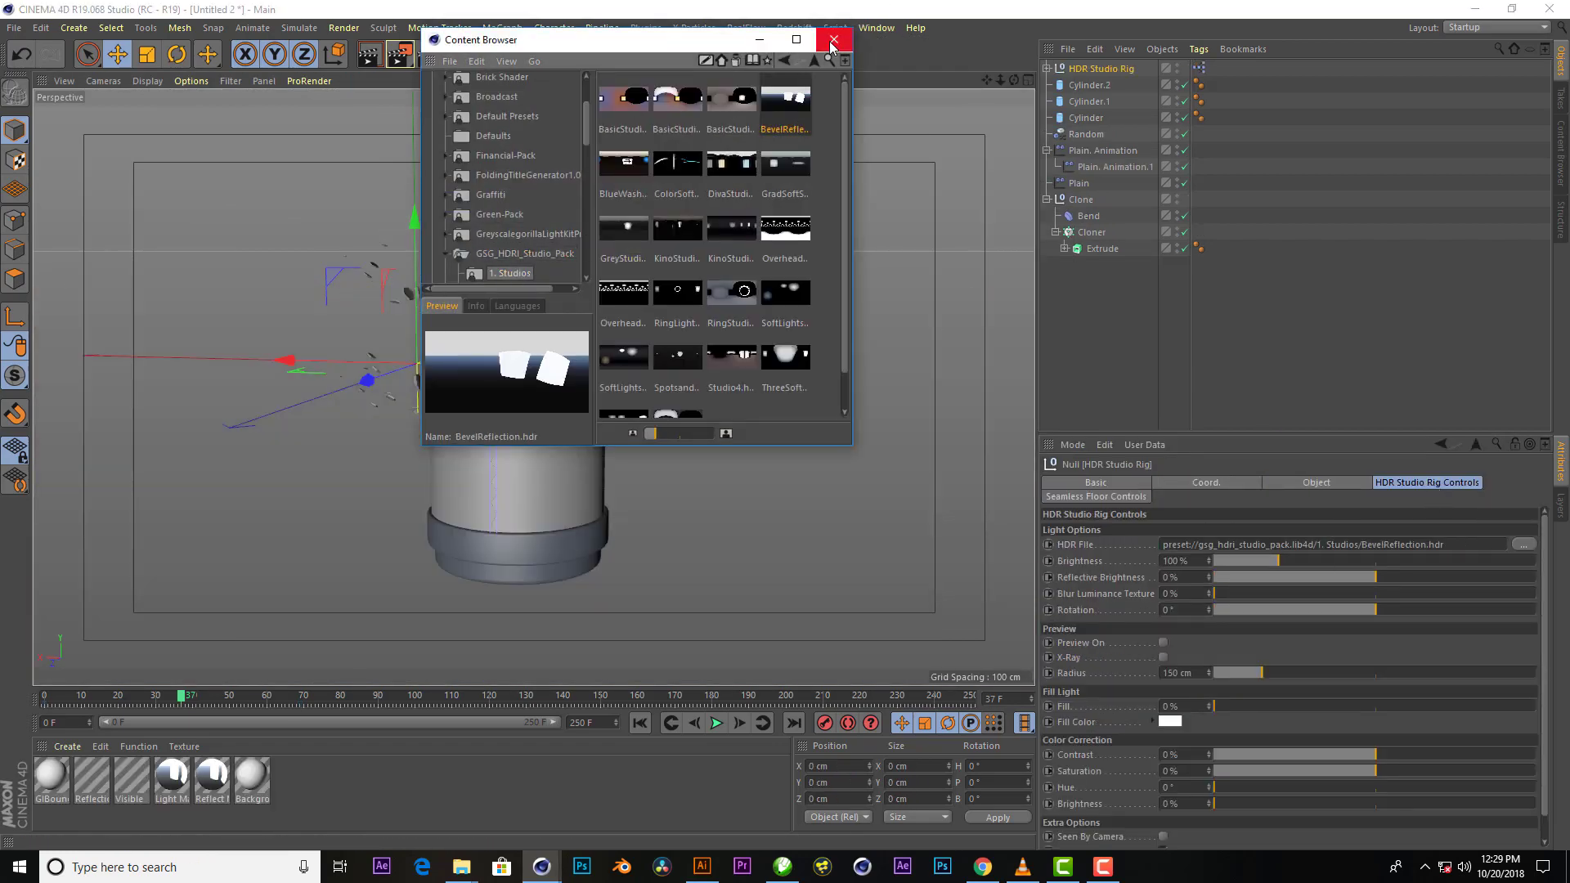
click(834, 39)
Load Sci-Fi Texture Pack materials Mat 24, 17, 36 and 35 into the scene
click(1014, 112)
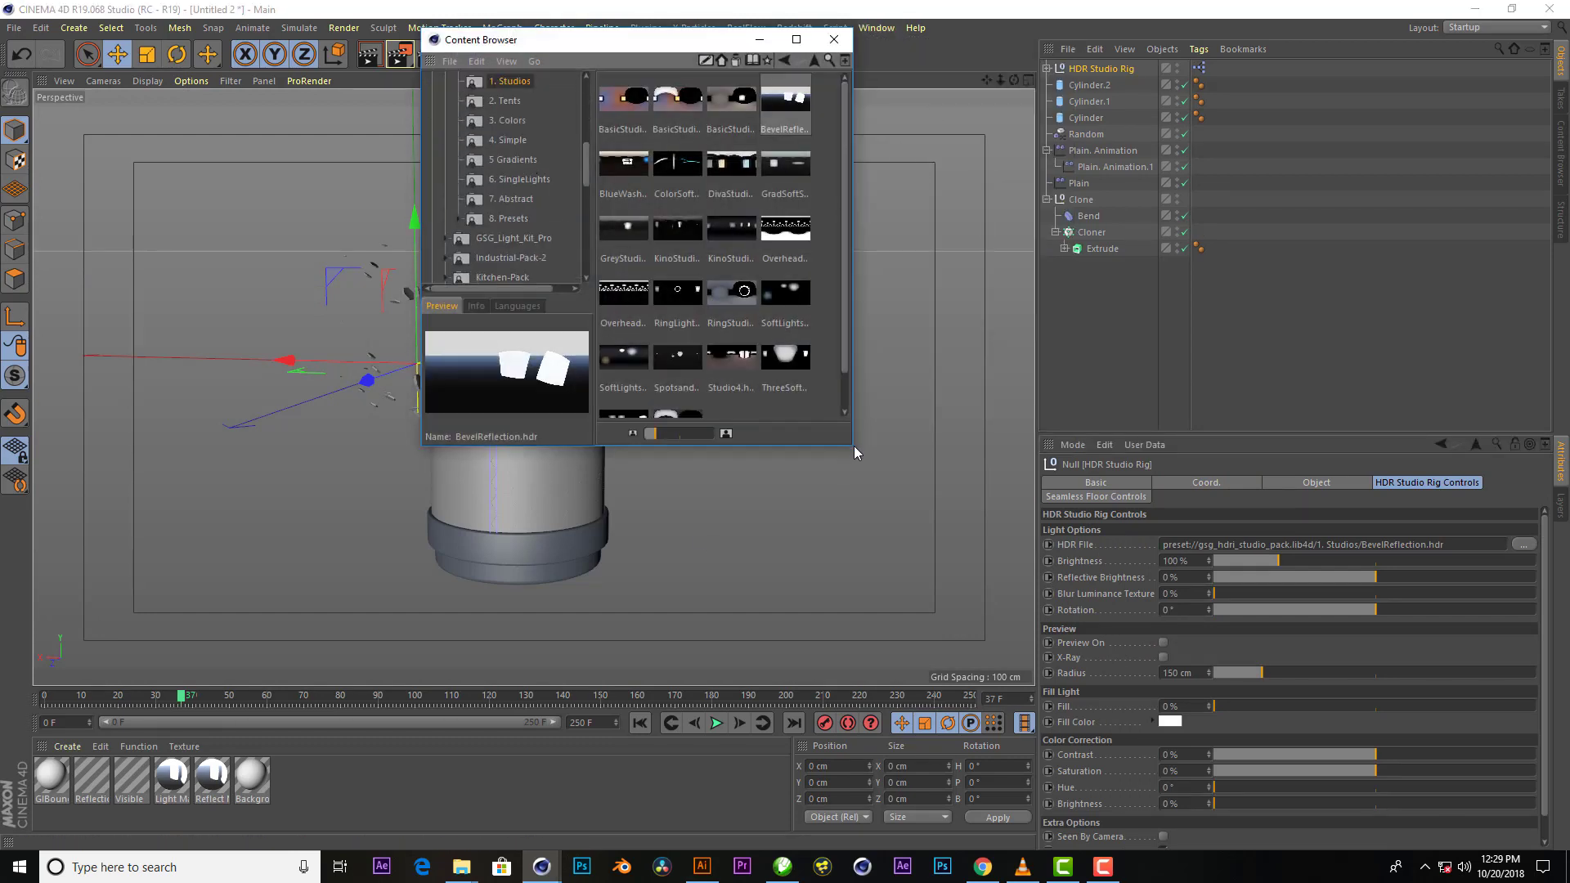
drag(852, 445, 1145, 667)
scroll(507, 348, down, 5)
click(507, 344)
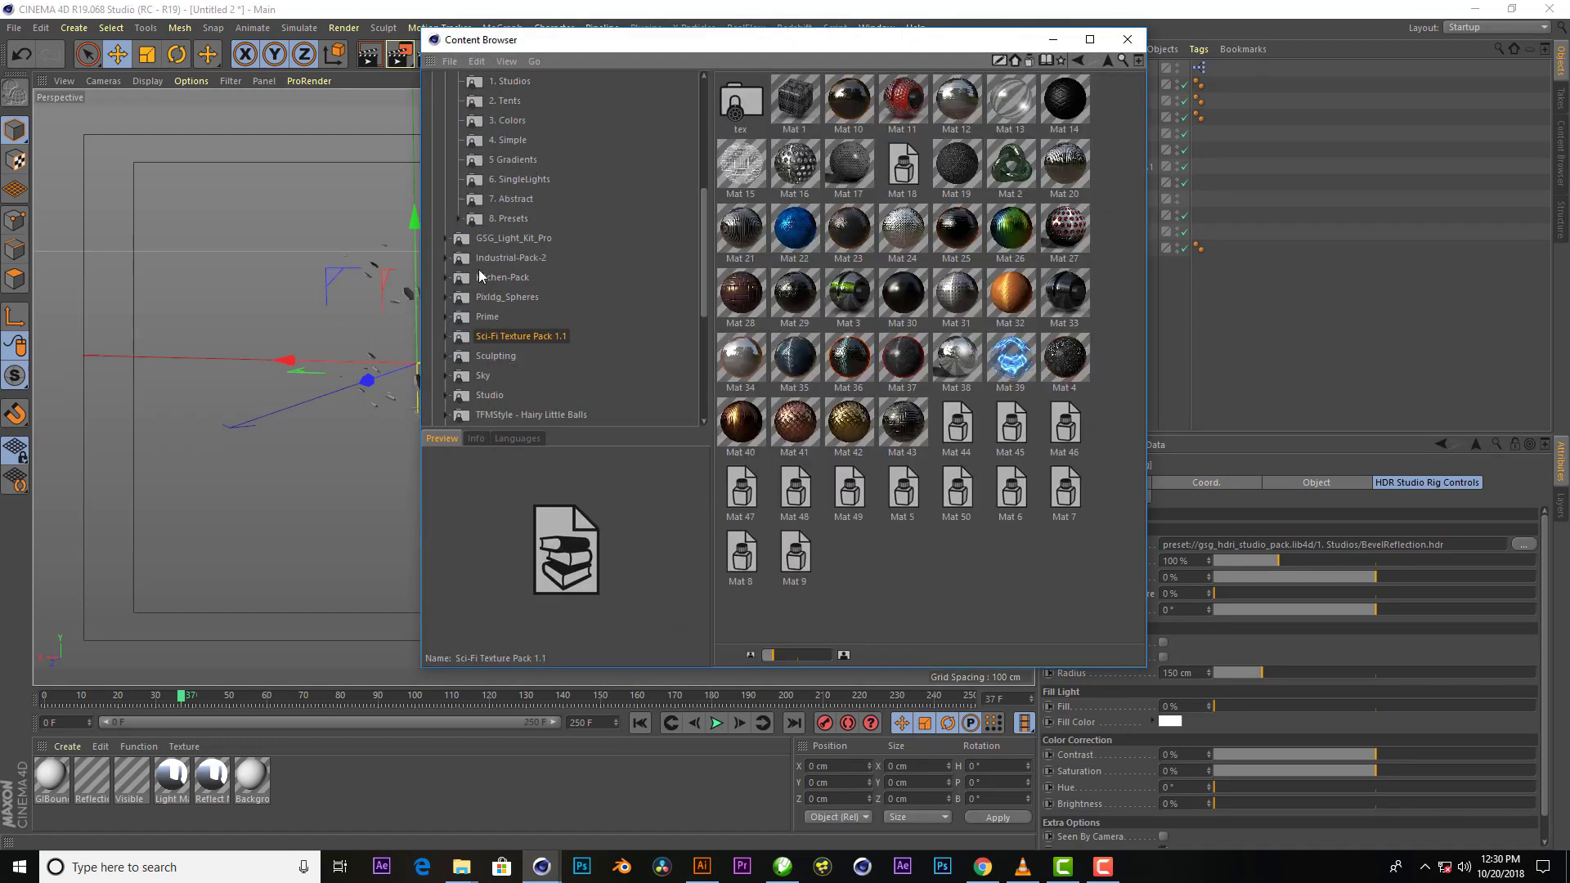
click(911, 235)
double_click(912, 237)
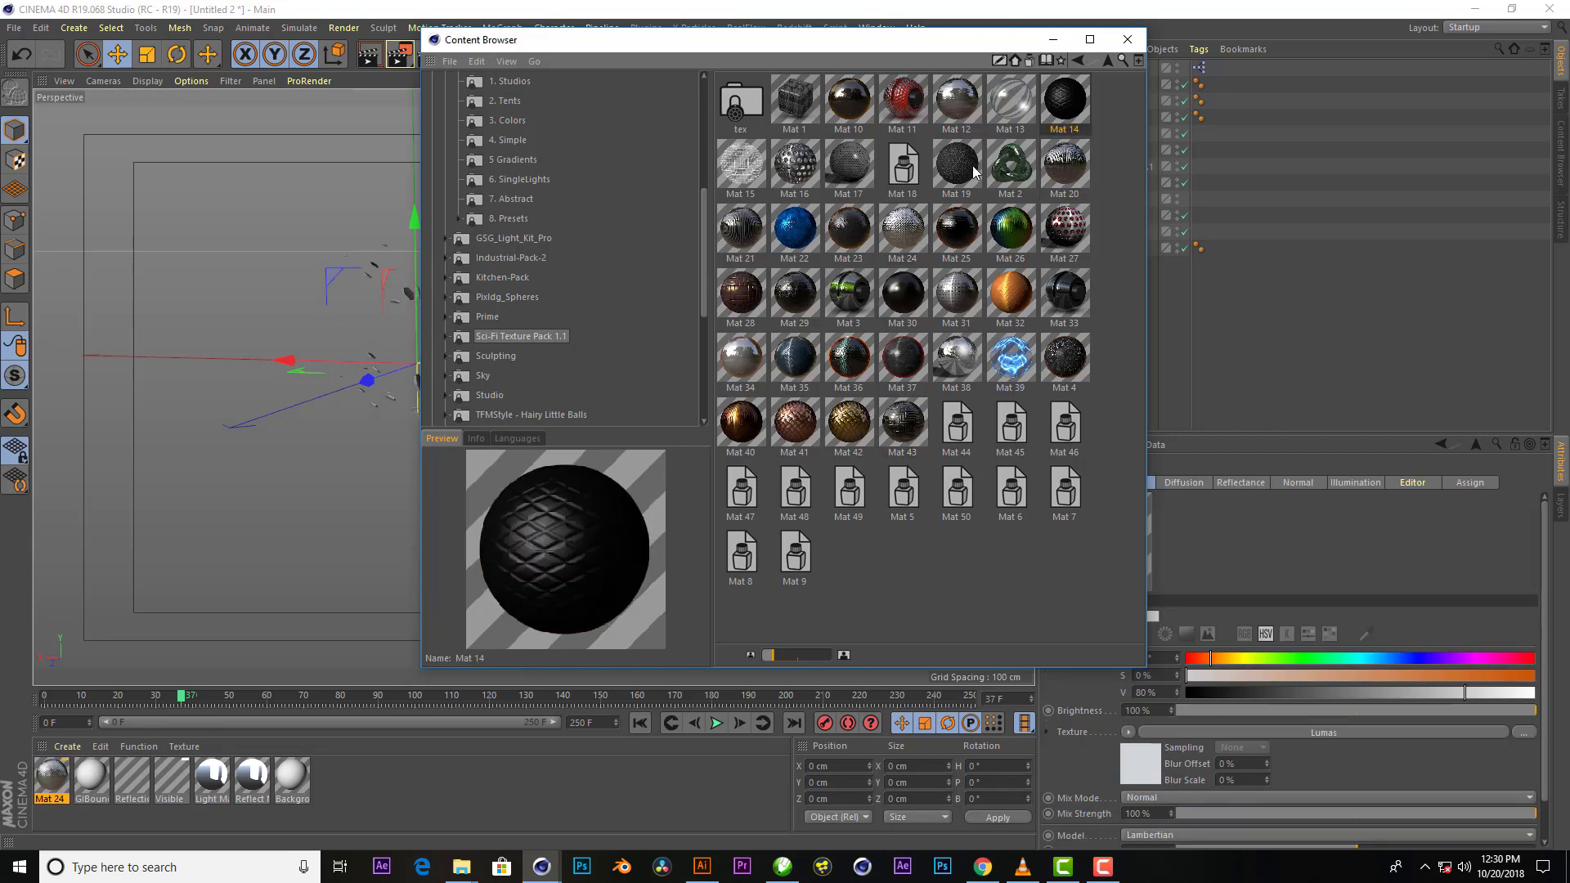
click(850, 169)
double_click(850, 169)
click(849, 360)
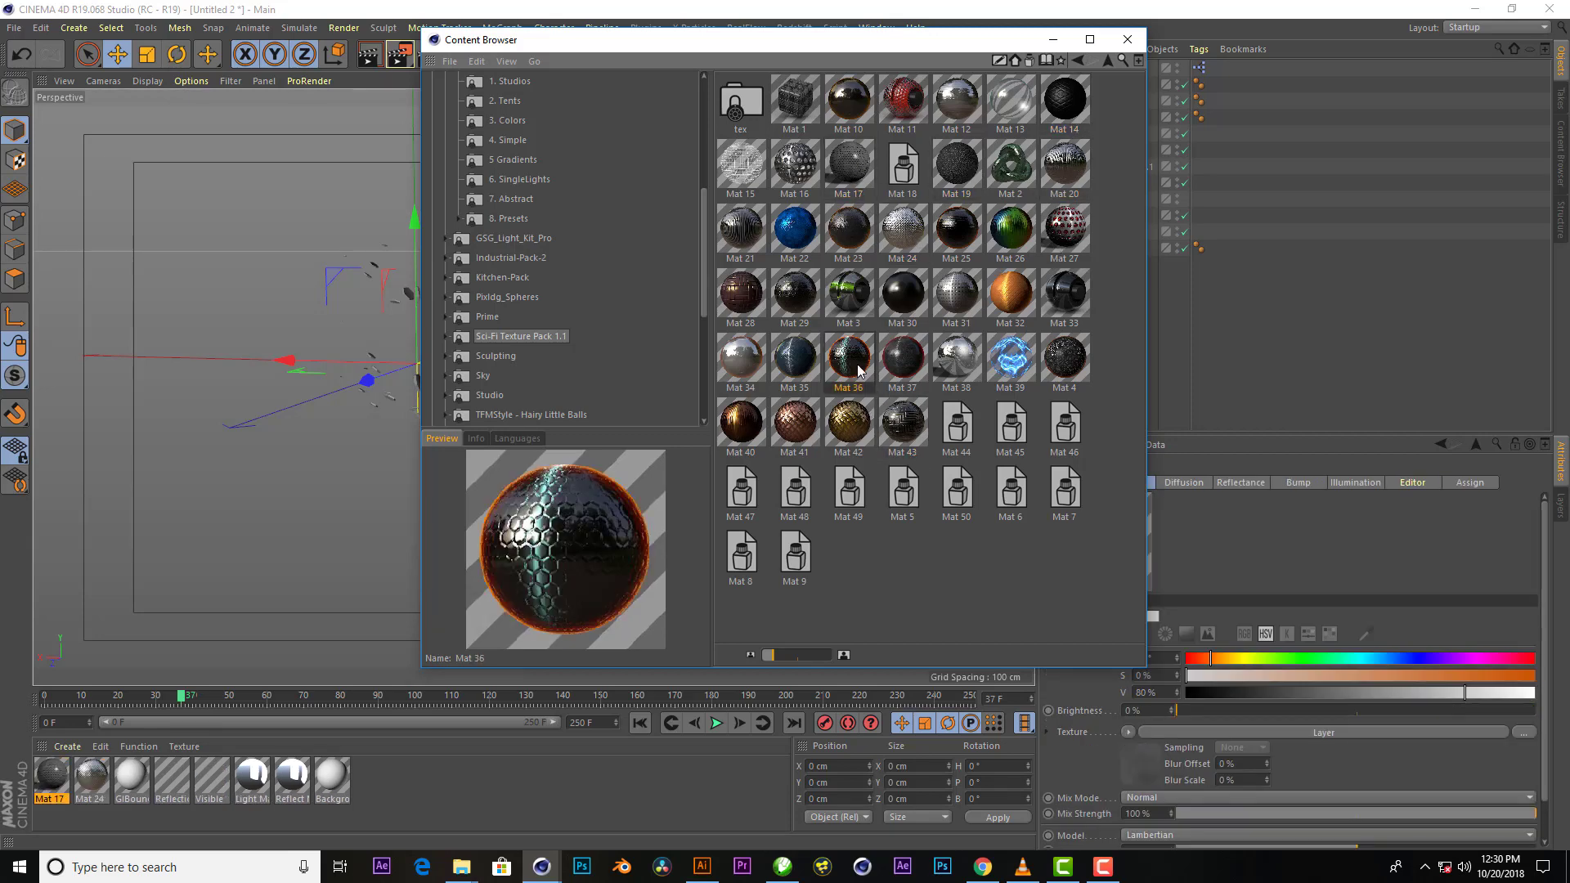
double_click(849, 366)
double_click(794, 357)
Apply Mat 24 to the hexagon tile Cloner and render a preview
click(1127, 39)
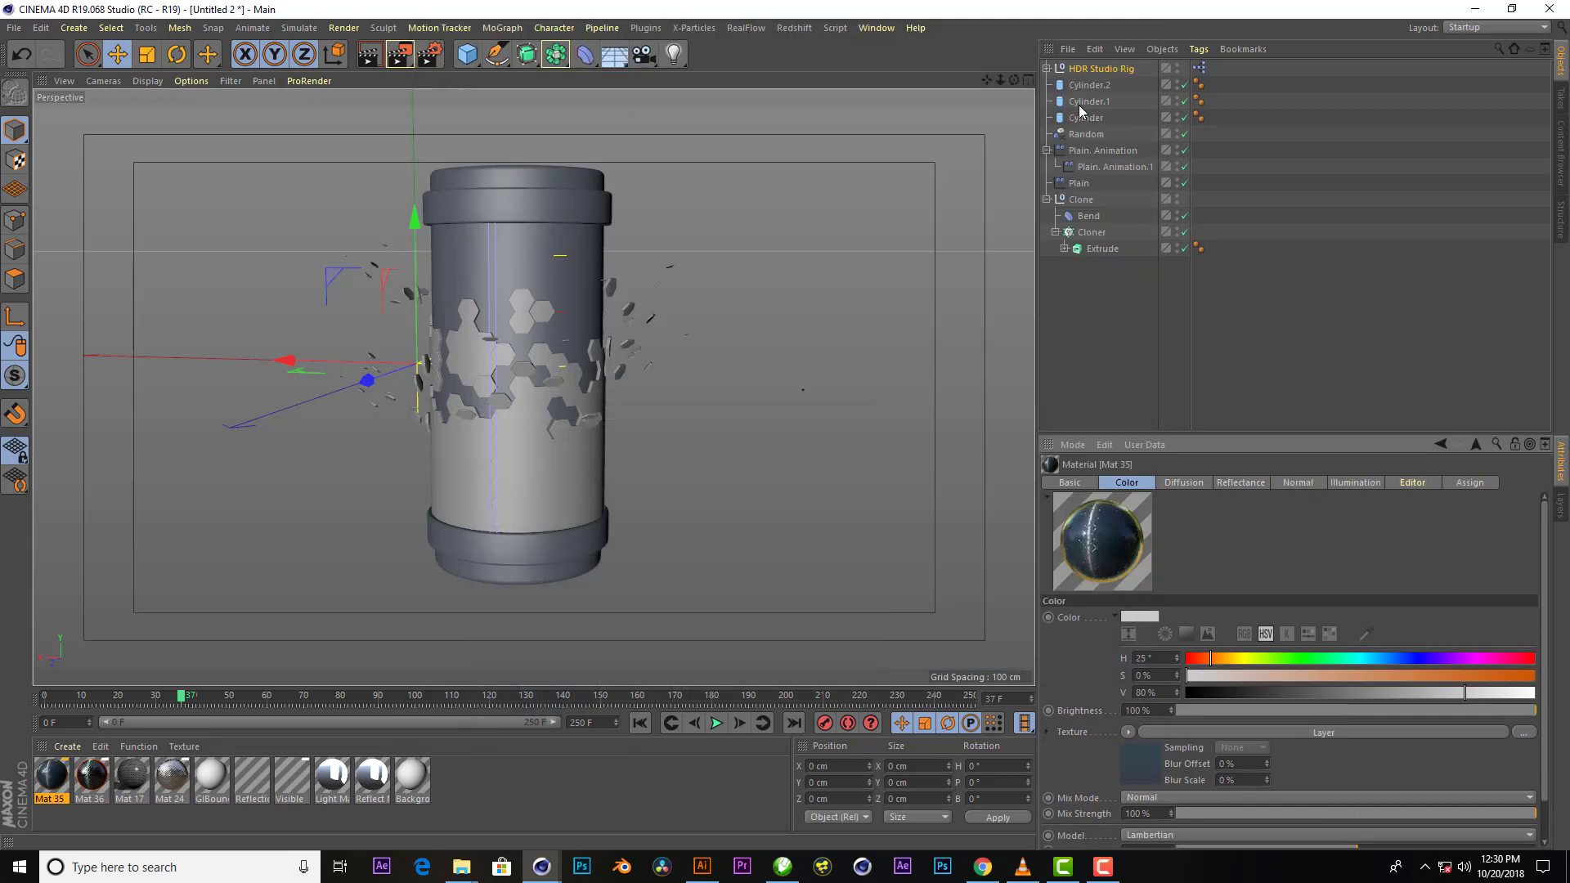
drag(171, 777, 506, 622)
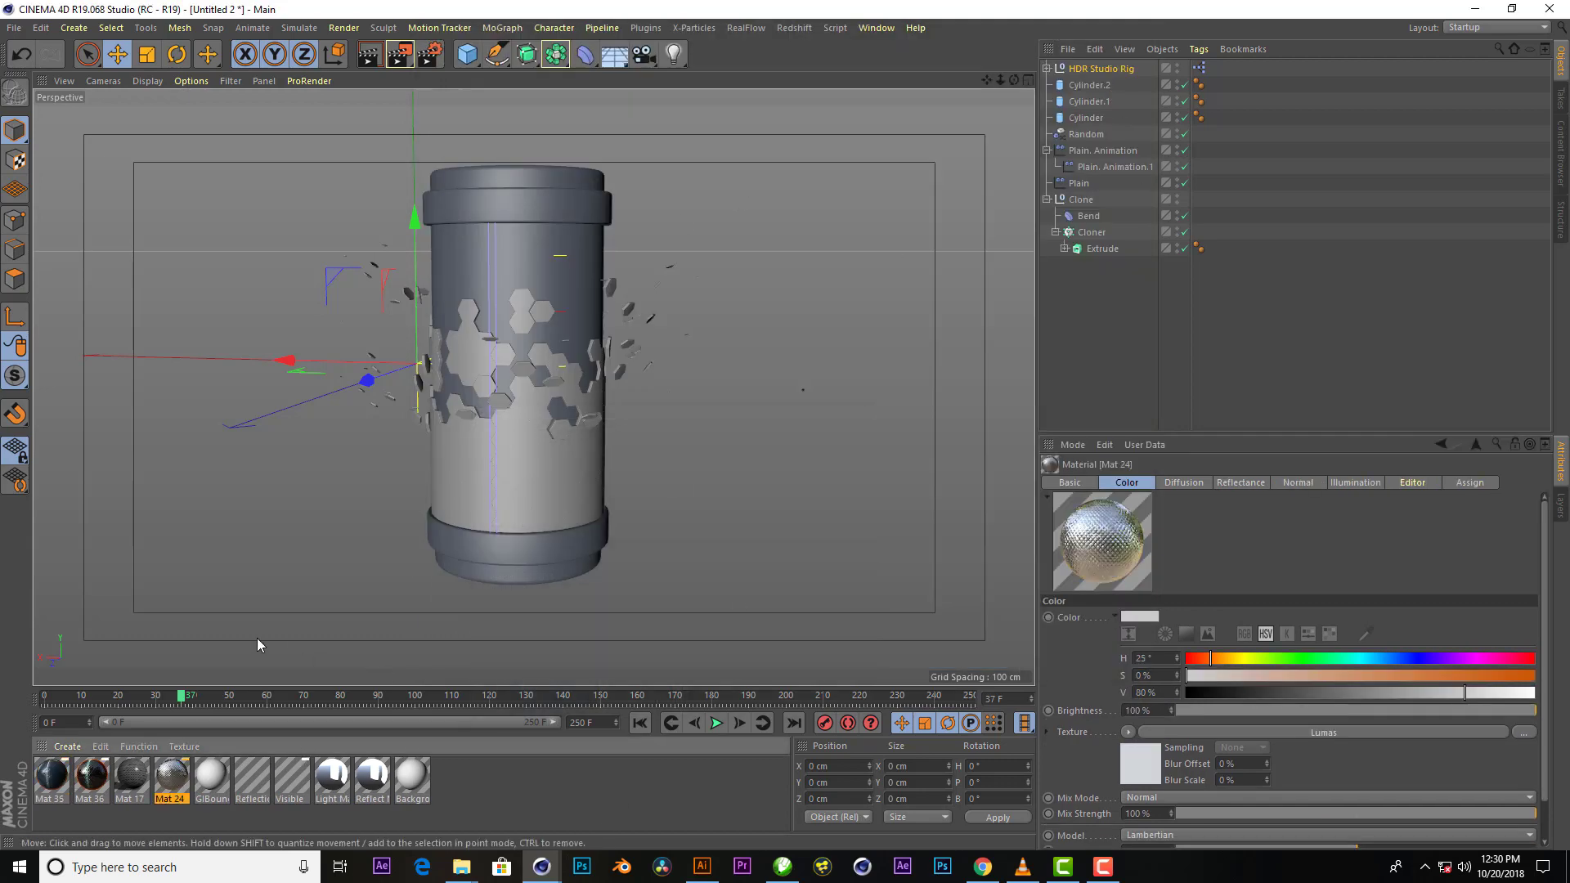
drag(1099, 239, 1098, 235)
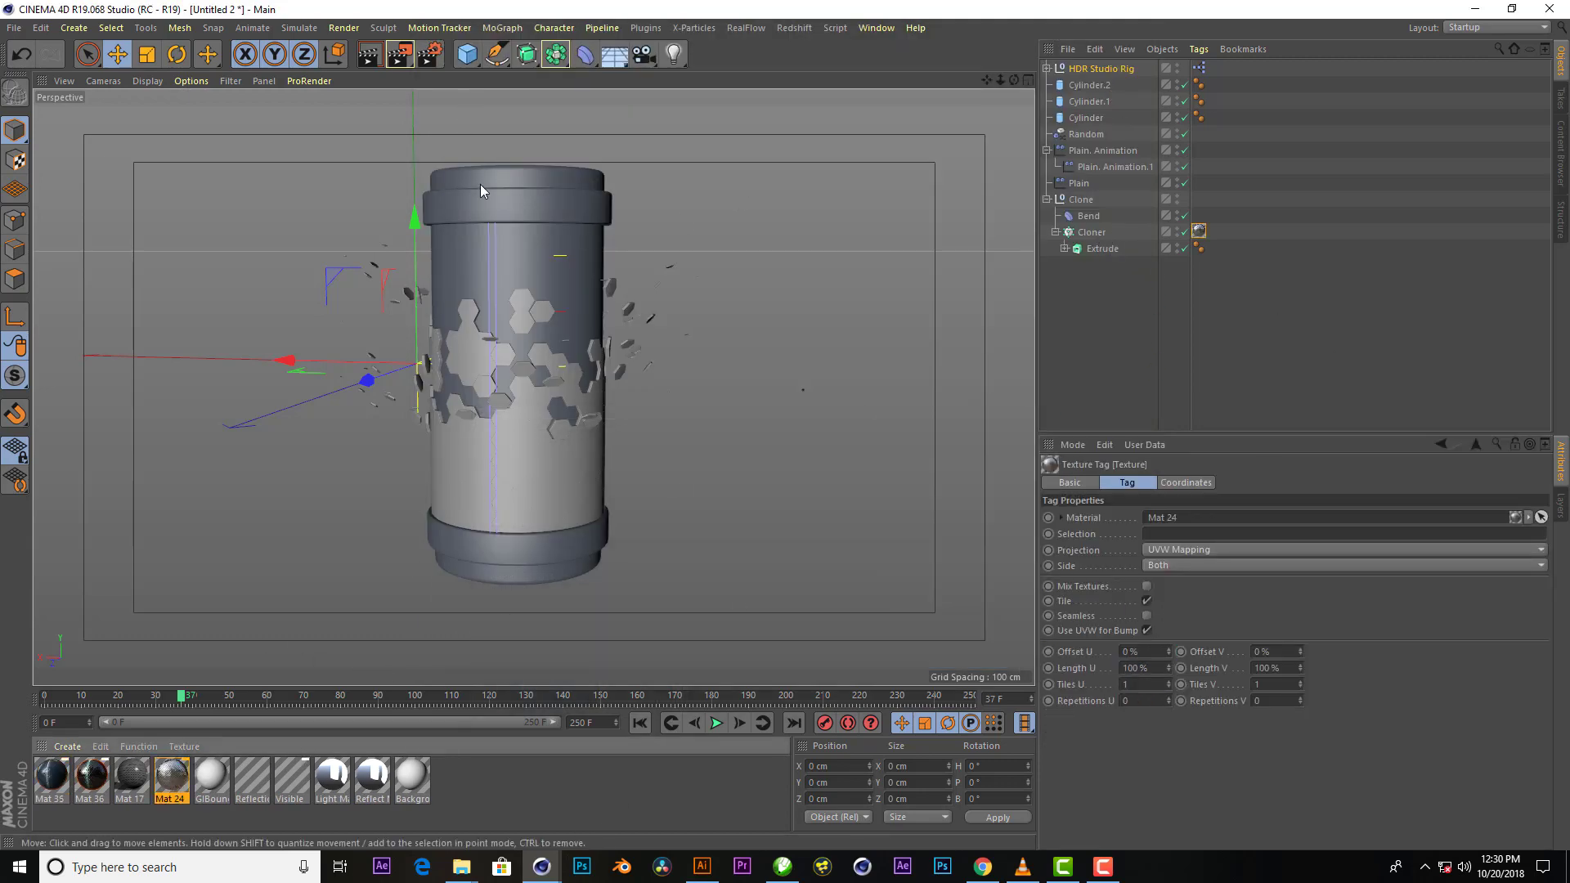
scroll(497, 312, up, 2)
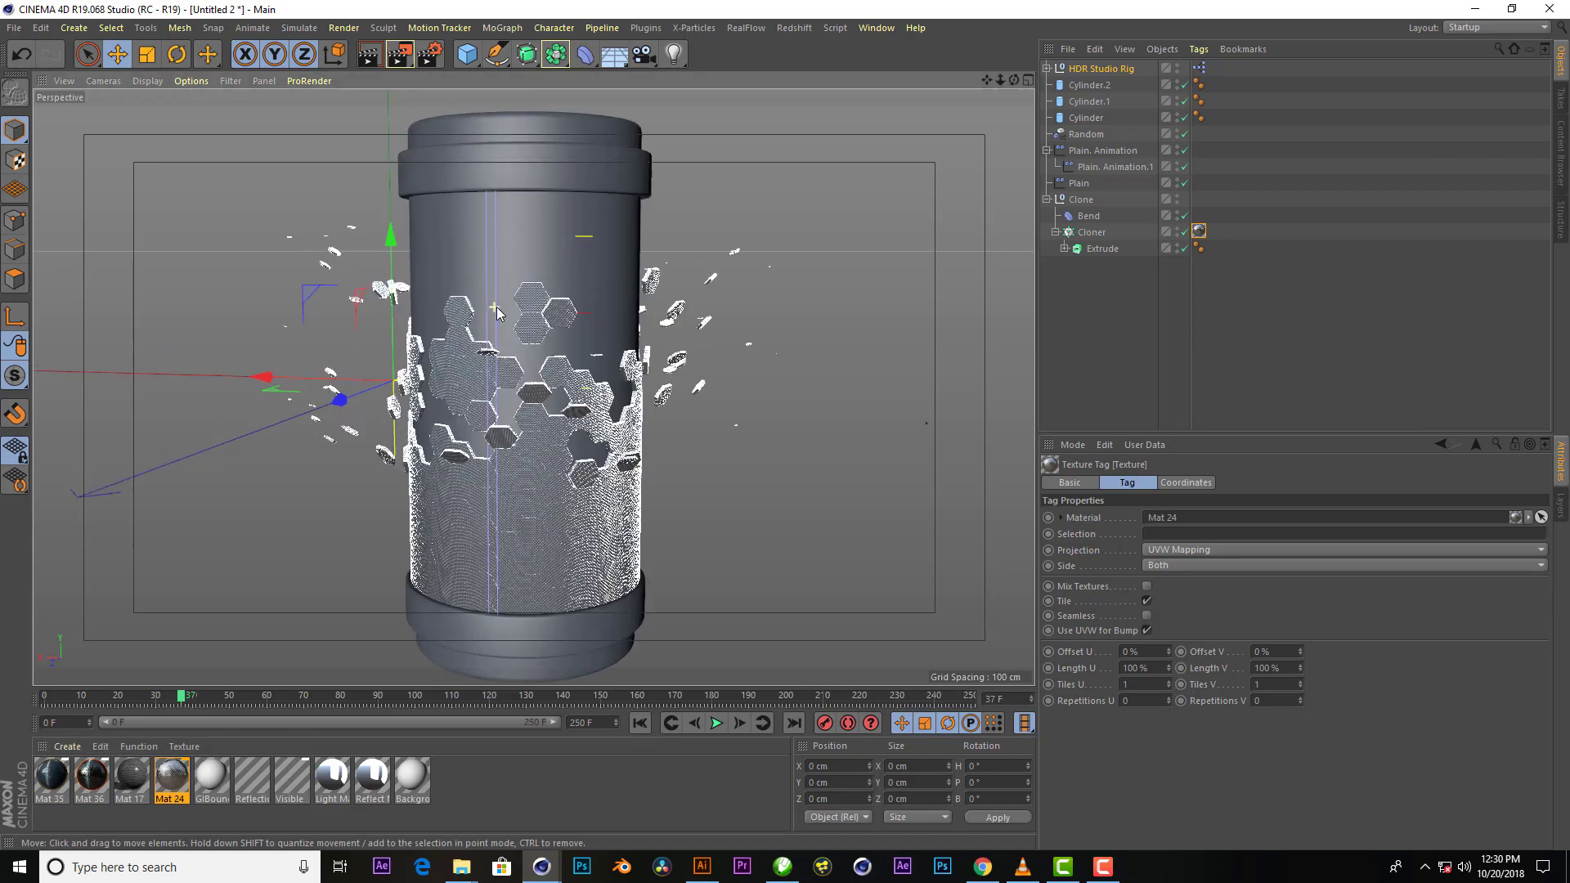
click(374, 56)
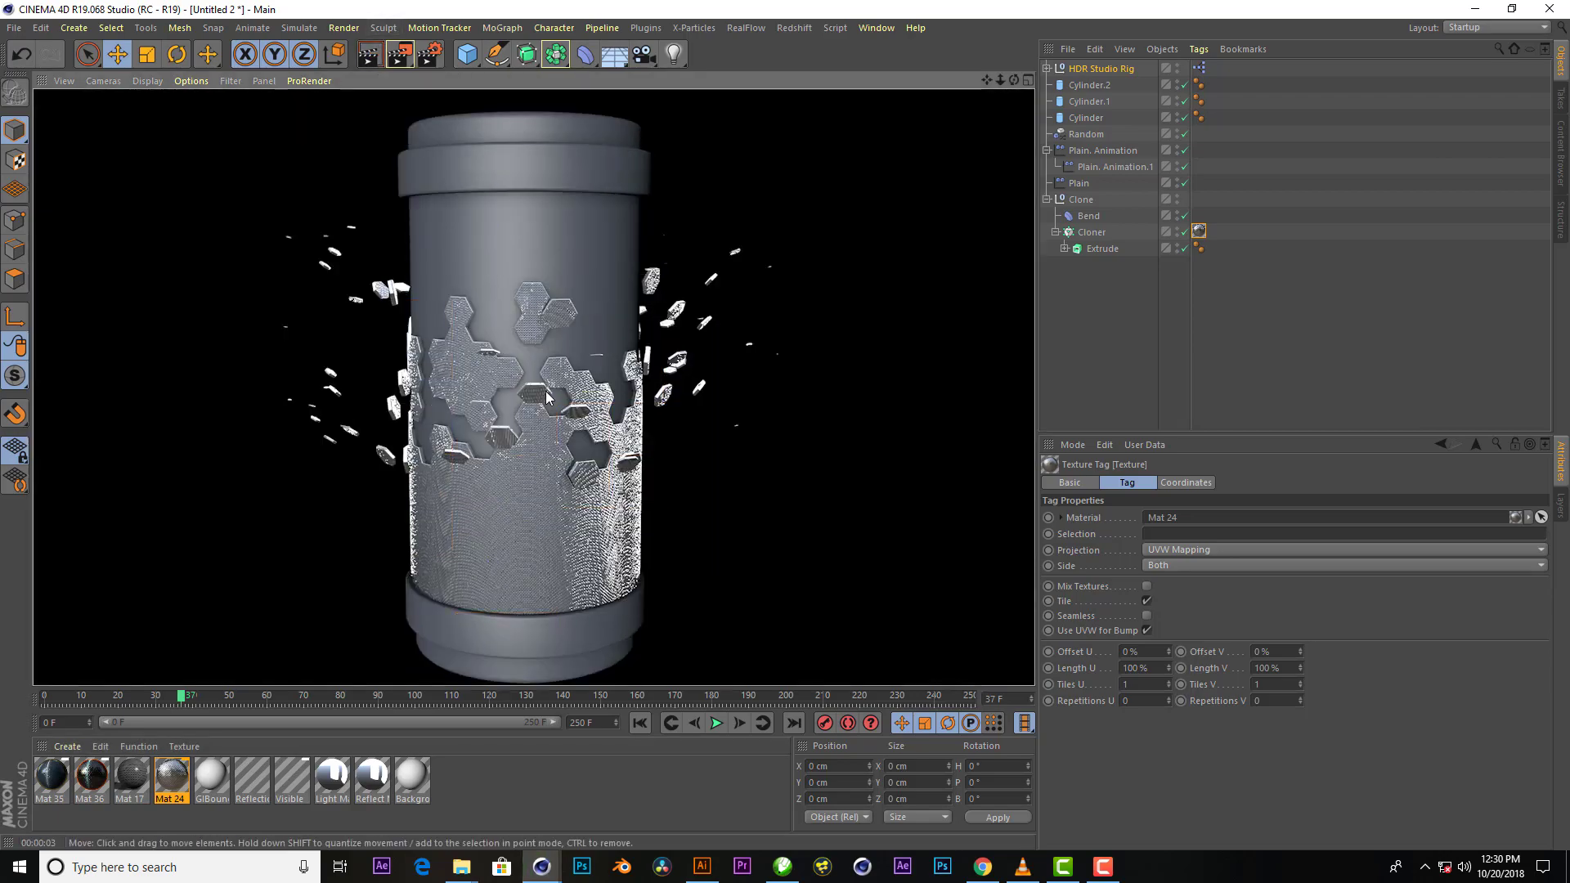
scroll(662, 247, up, 3)
scroll(662, 247, up, 2)
scroll(558, 107, down, 5)
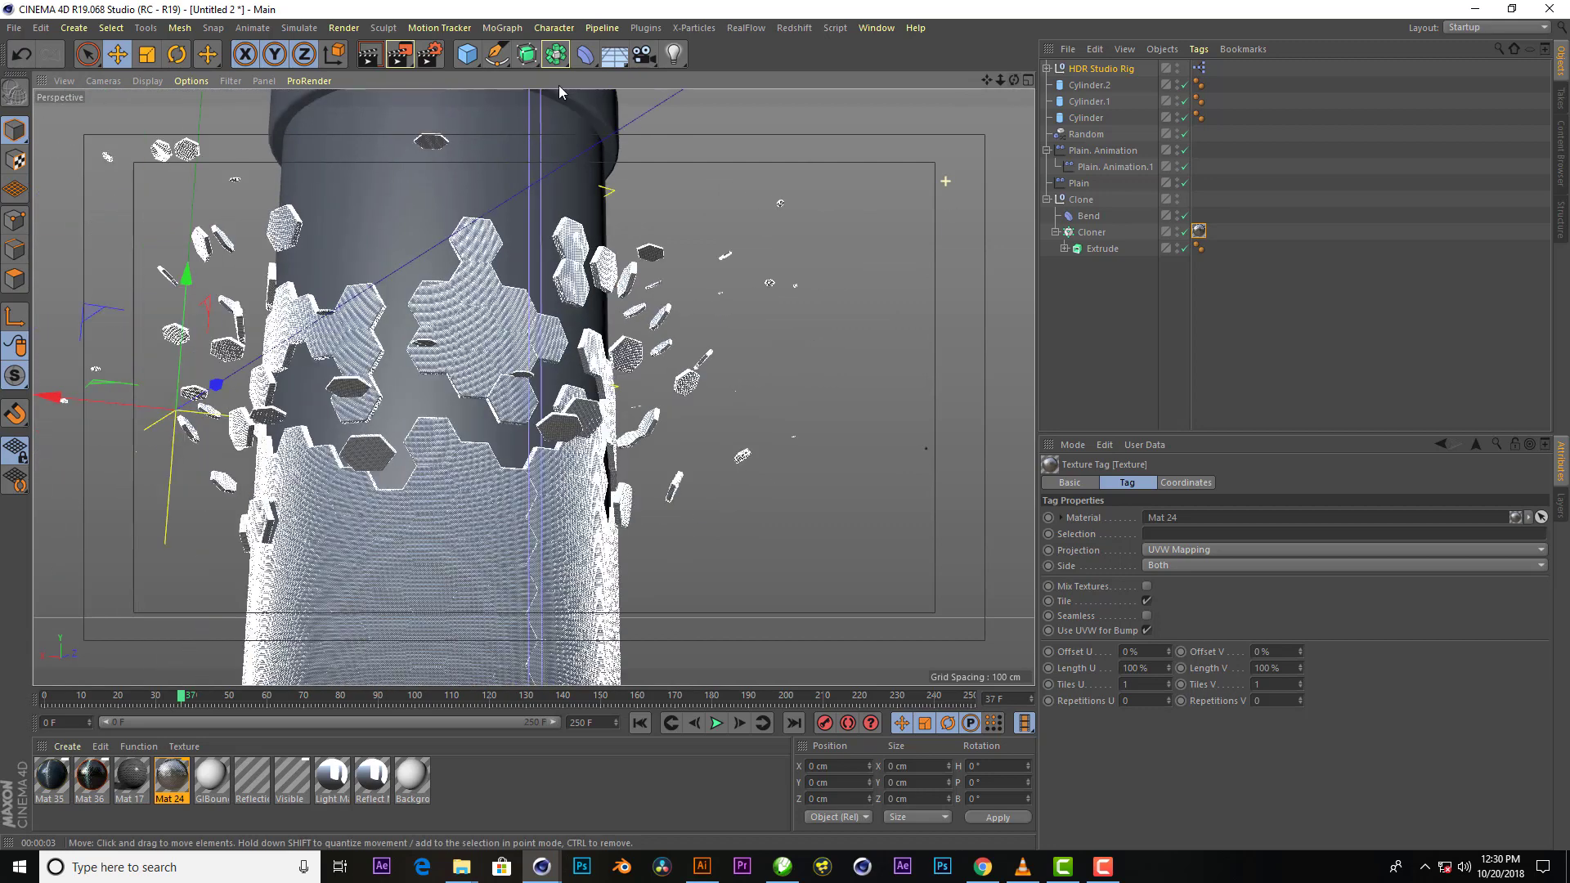
click(374, 58)
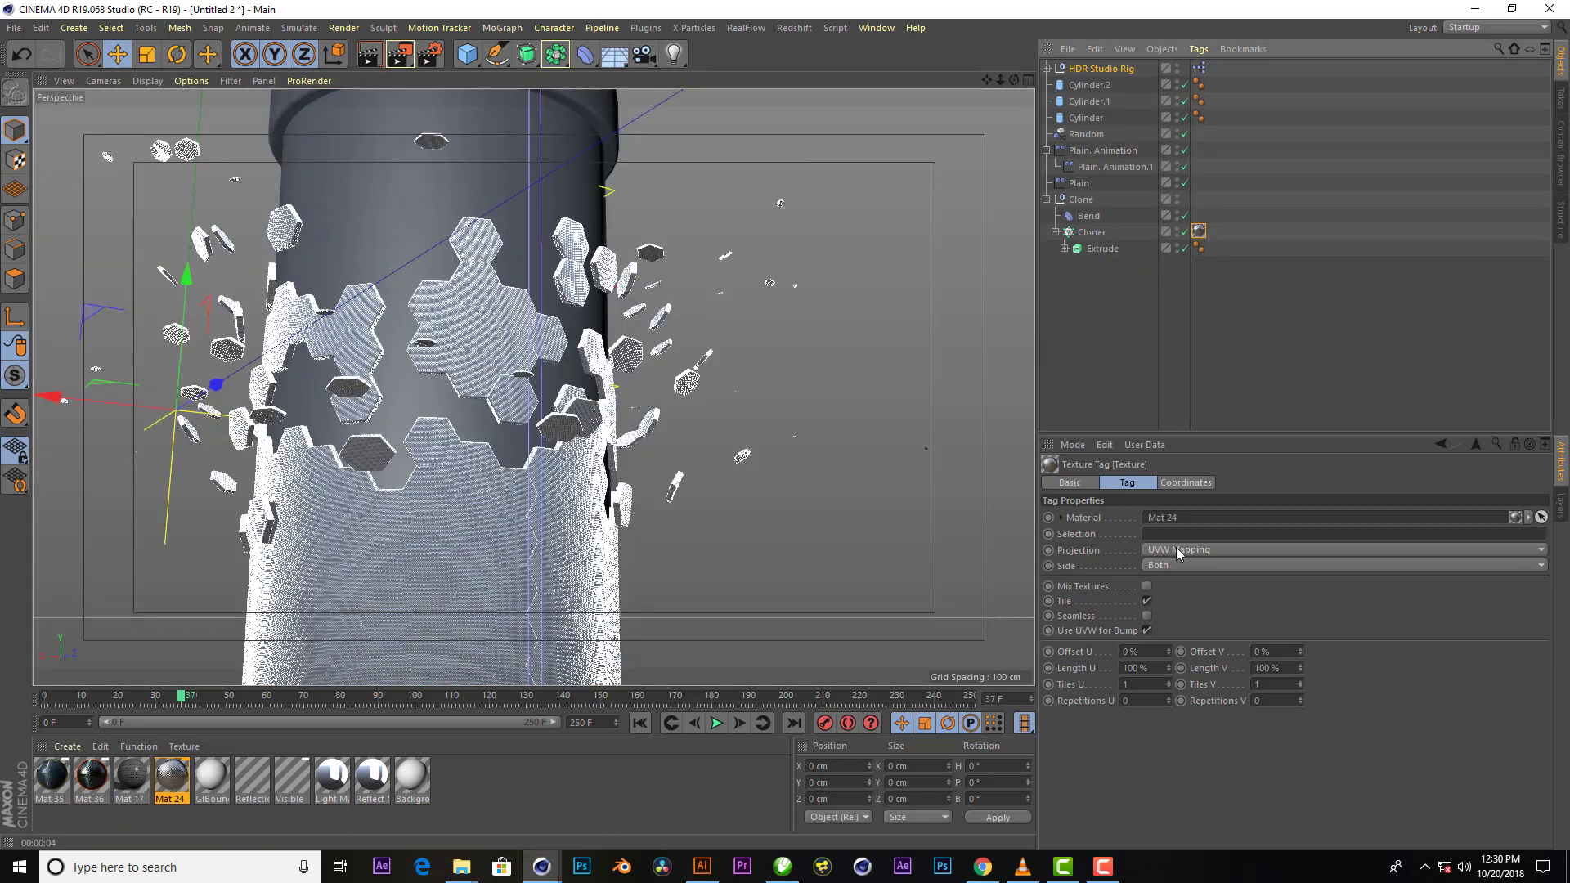
Set Mat 24's texture tag to Cubic projection with 25% Length U and Length V
click(1178, 554)
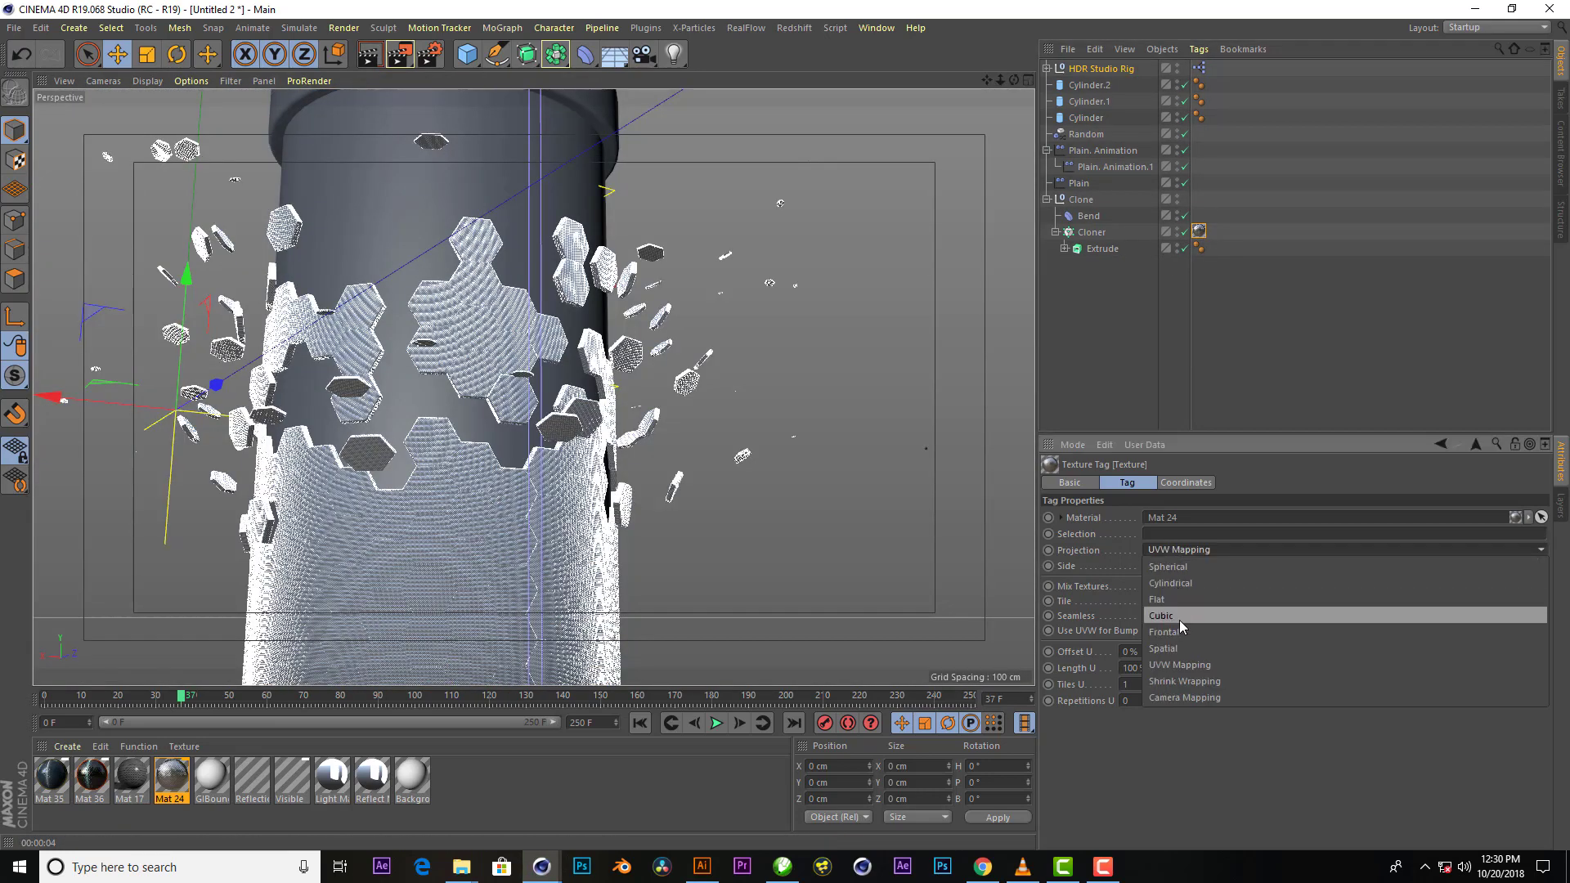
click(1180, 609)
text(25)
key(Return)
click(1147, 615)
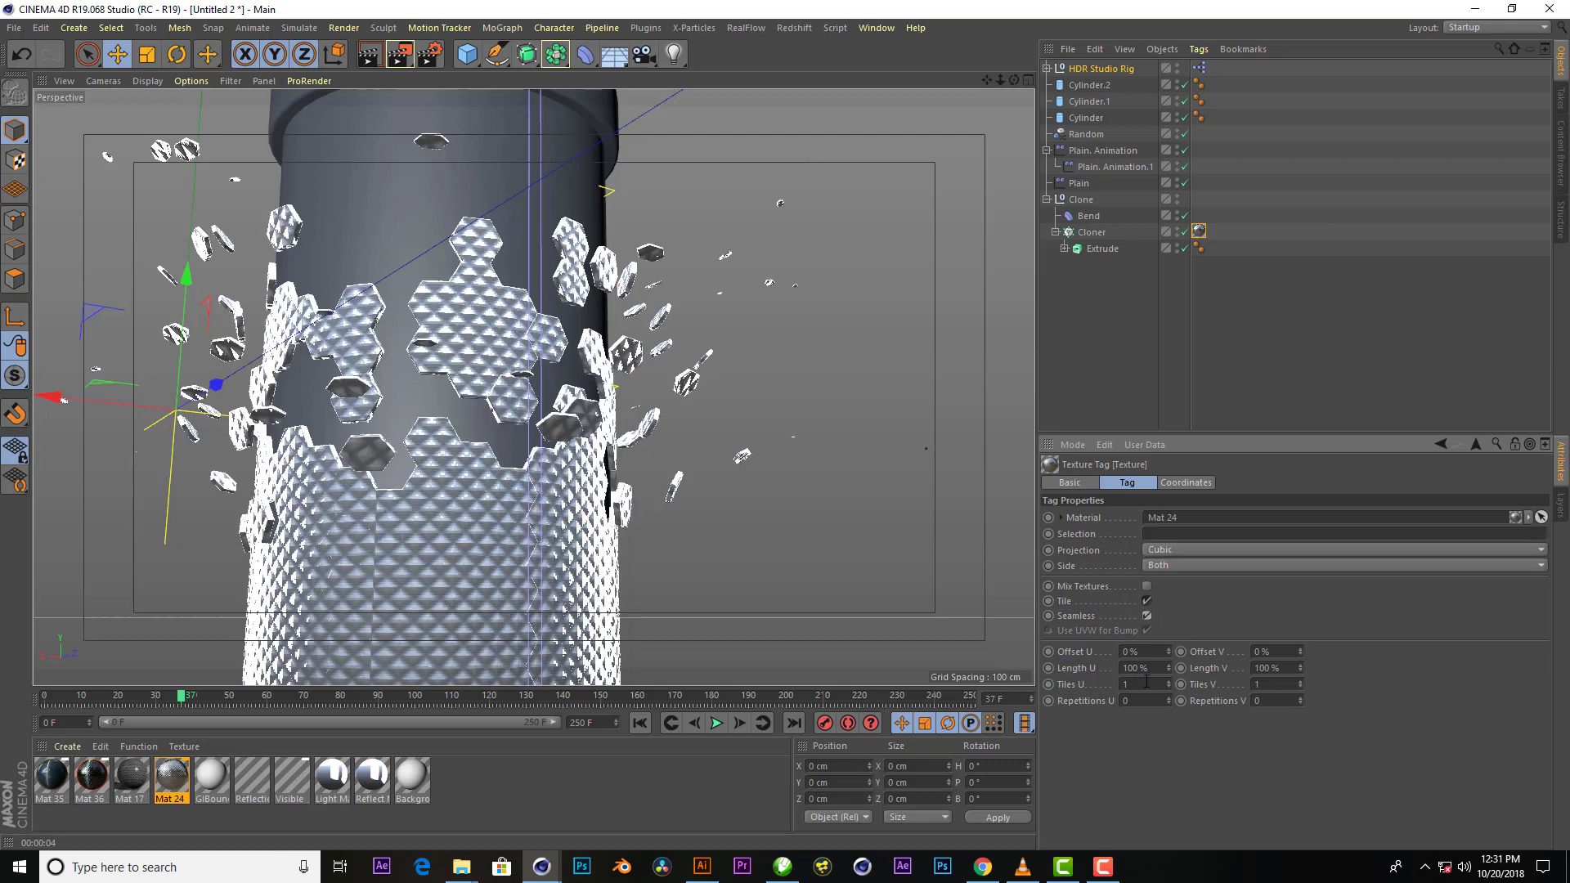
key(Tab)
text(25)
key(Tab)
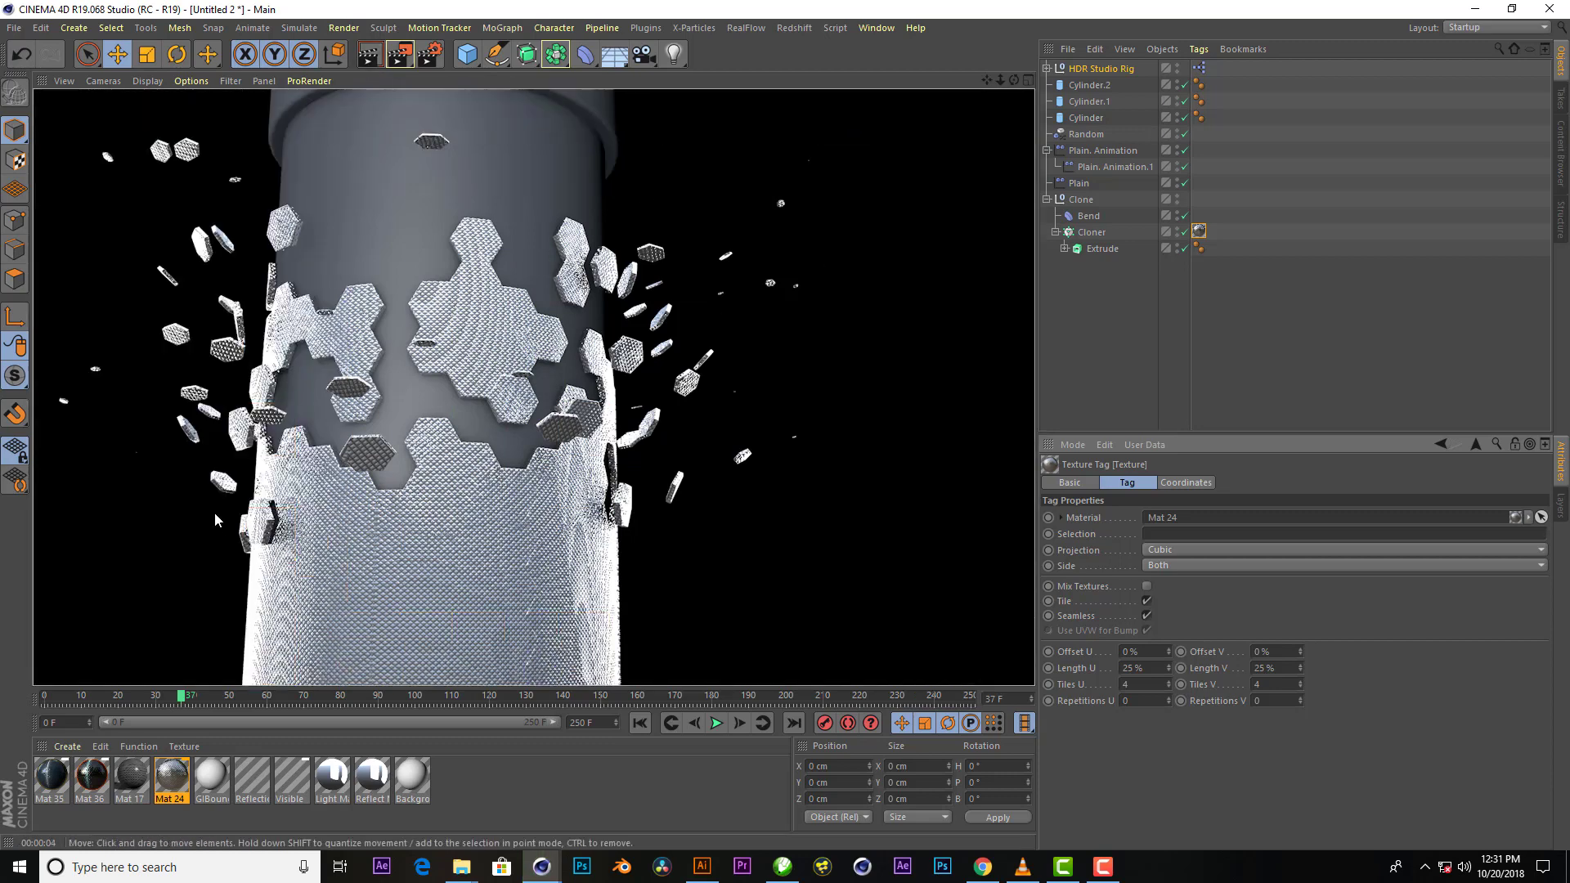
click(131, 777)
Apply Mat 17 to the main Cylinder, tiled seamlessly at 25% length in both directions
drag(131, 777, 1088, 116)
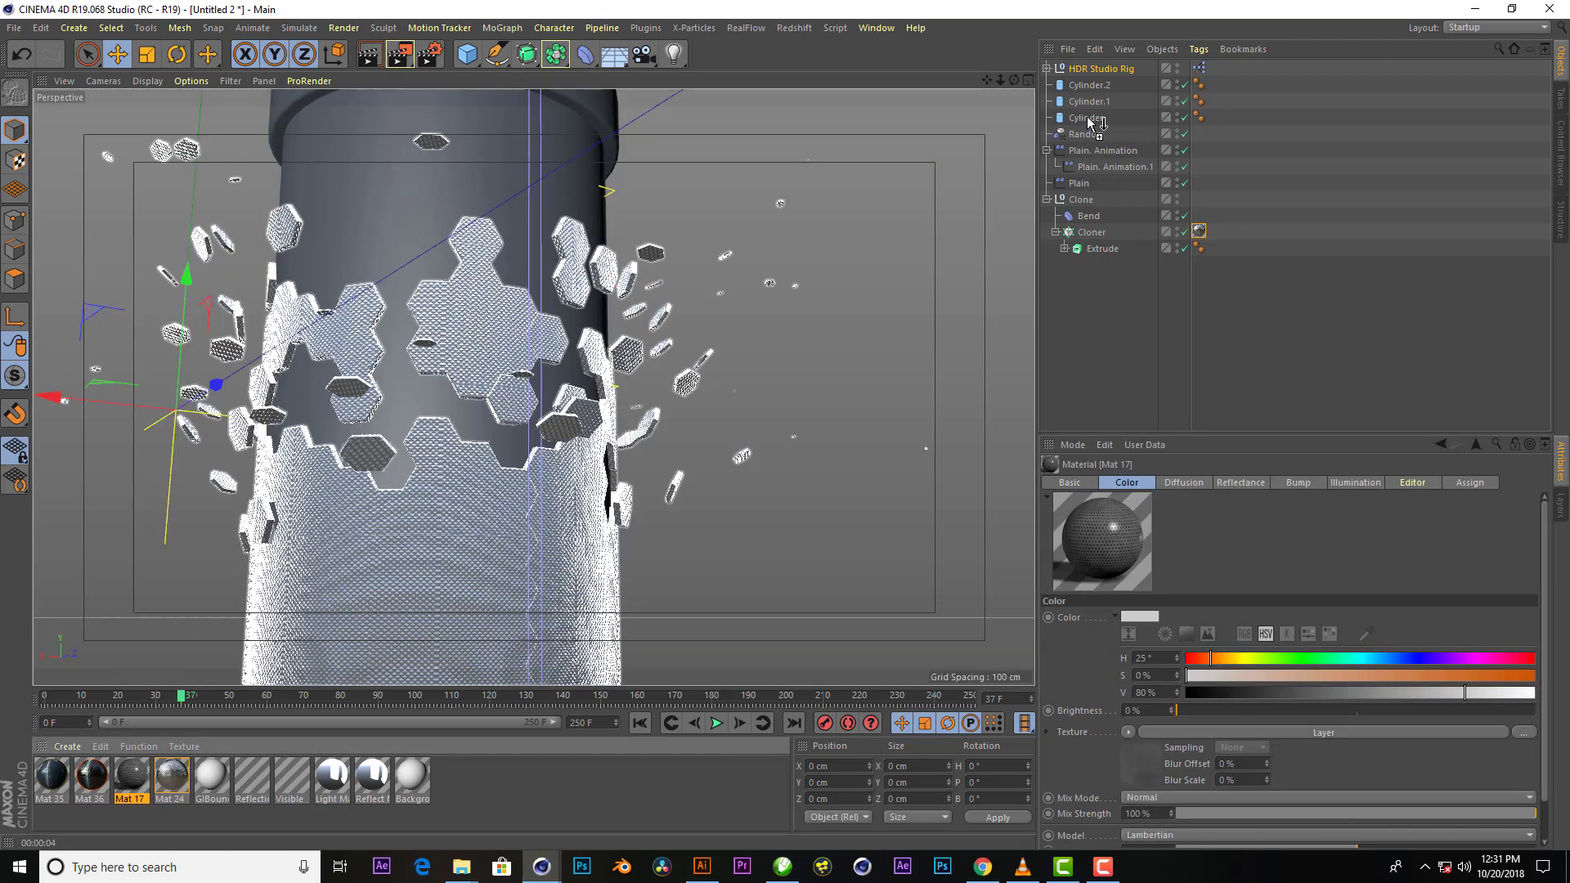
scroll(531, 385, up, 5)
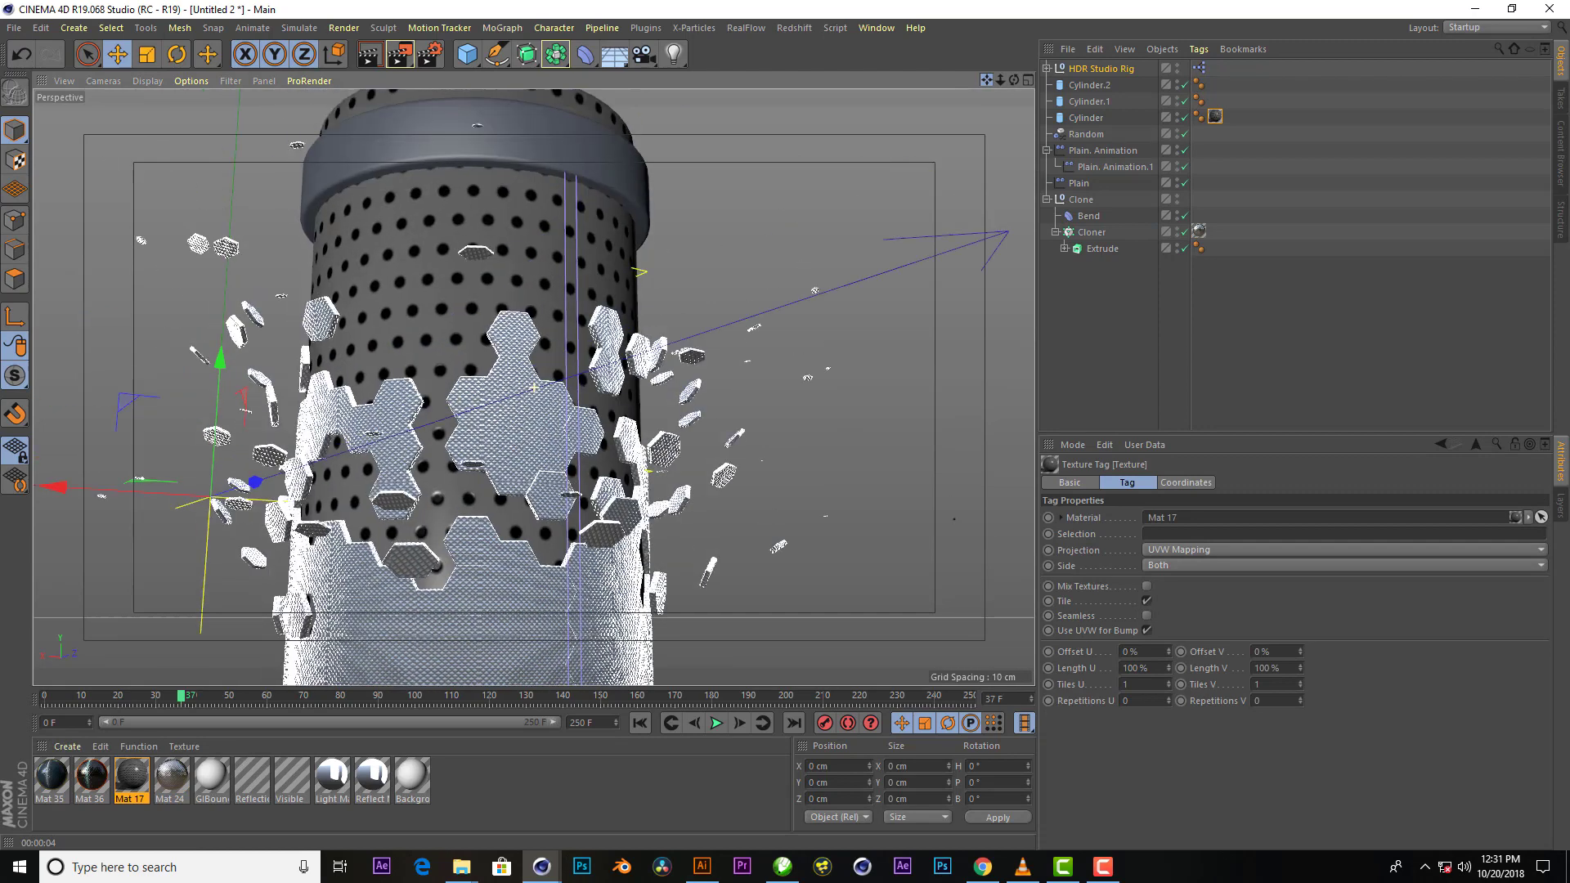
click(1141, 668)
text(50)
key(Tab)
text(50)
key(Tab)
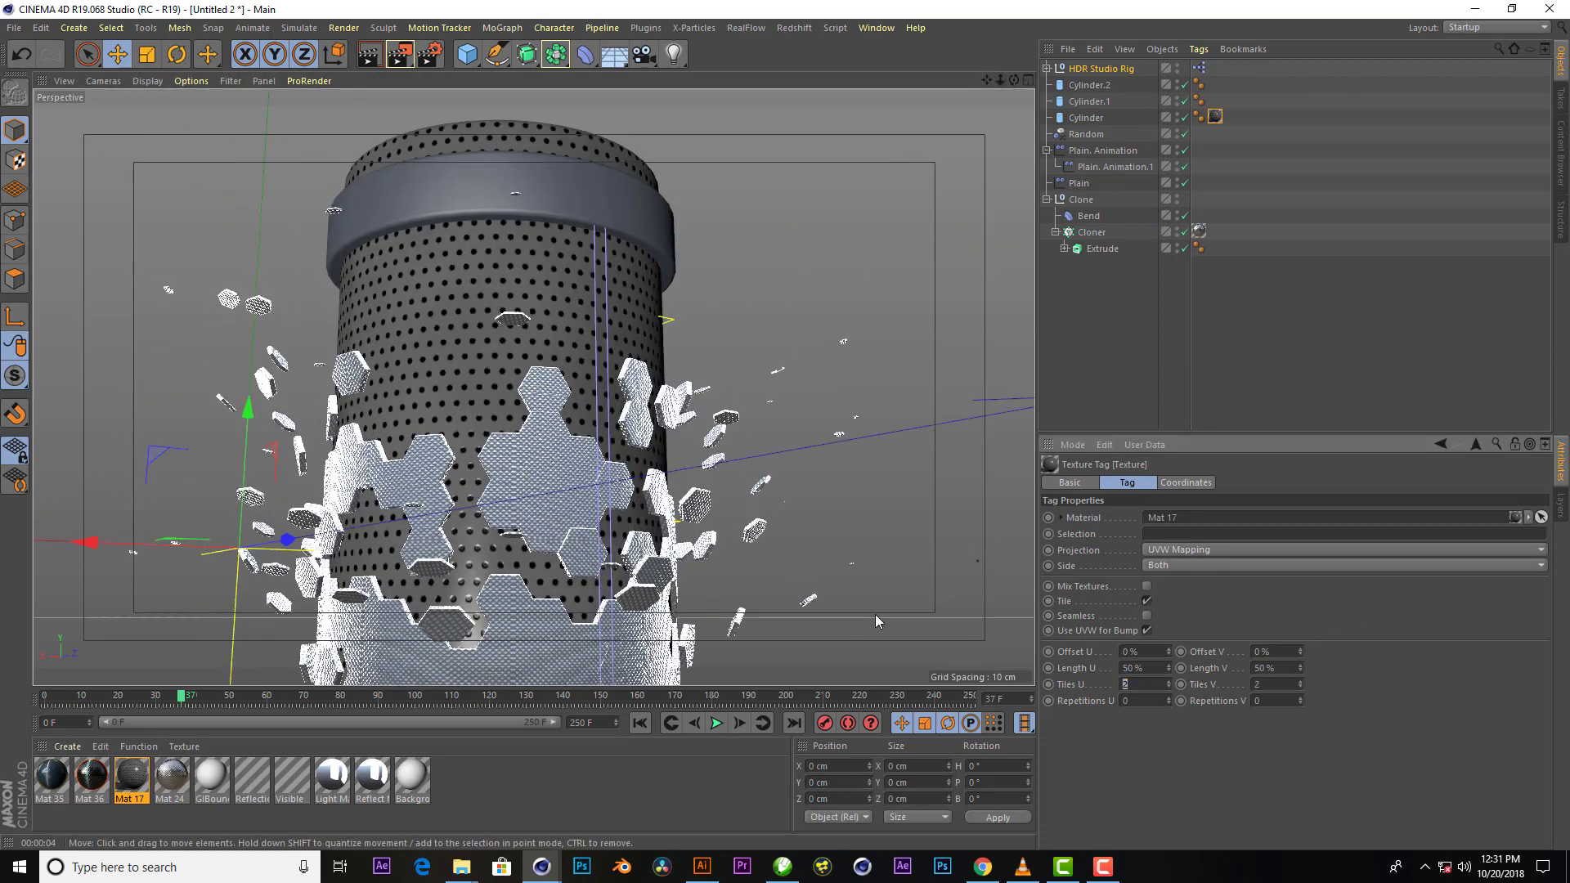
click(1146, 616)
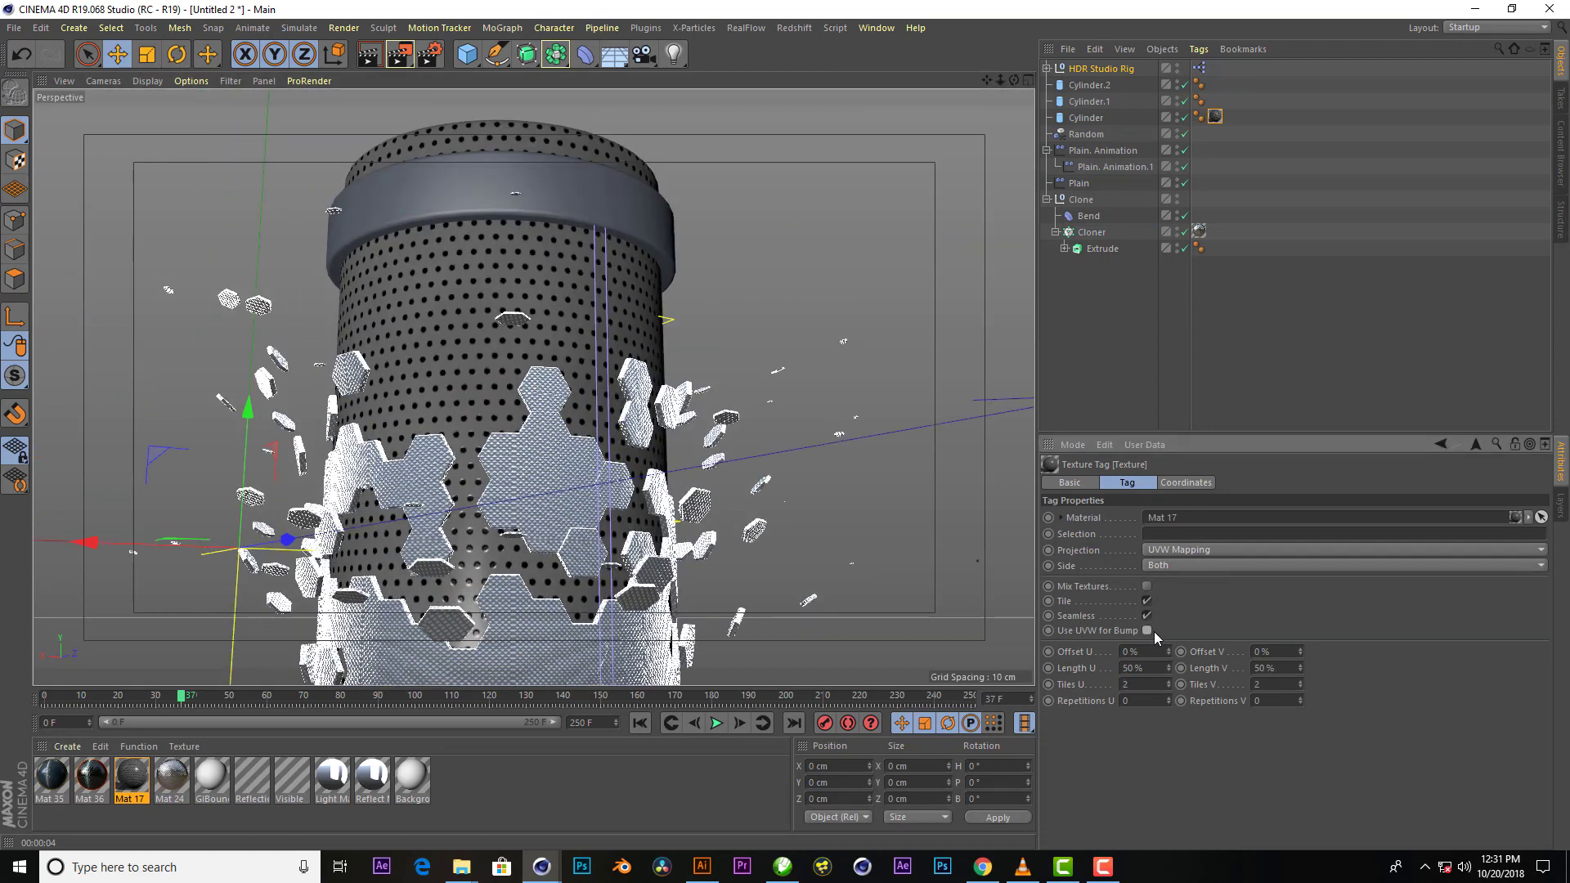
click(1141, 668)
text(25)
key(Tab)
text(25)
key(Tab)
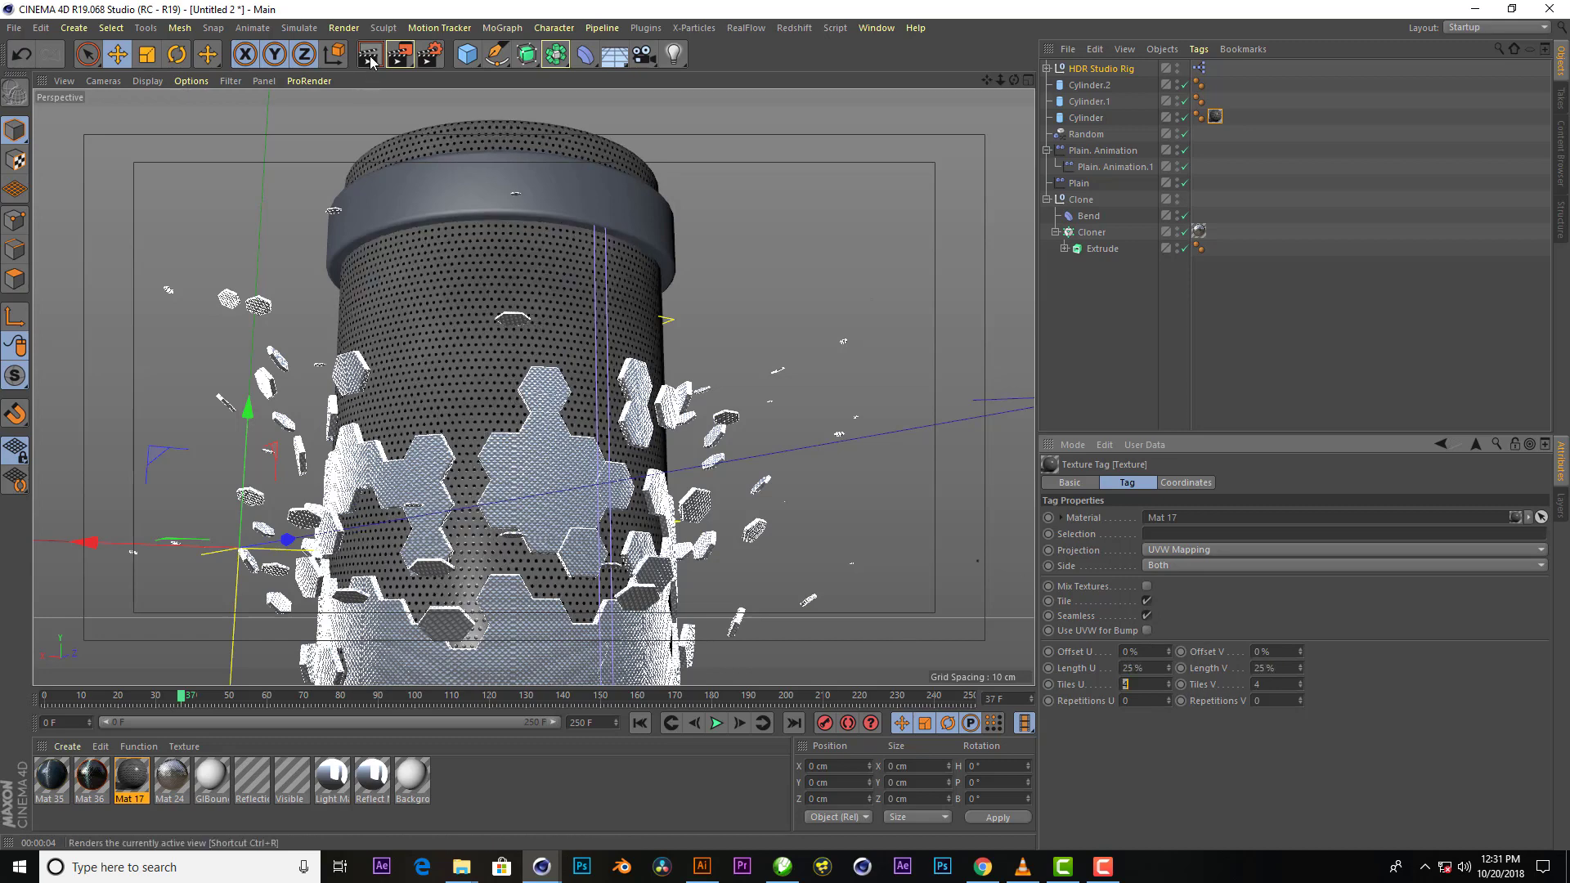
Render a preview, then apply Mat 36 to the ring Cylinder.1 and render again
click(371, 58)
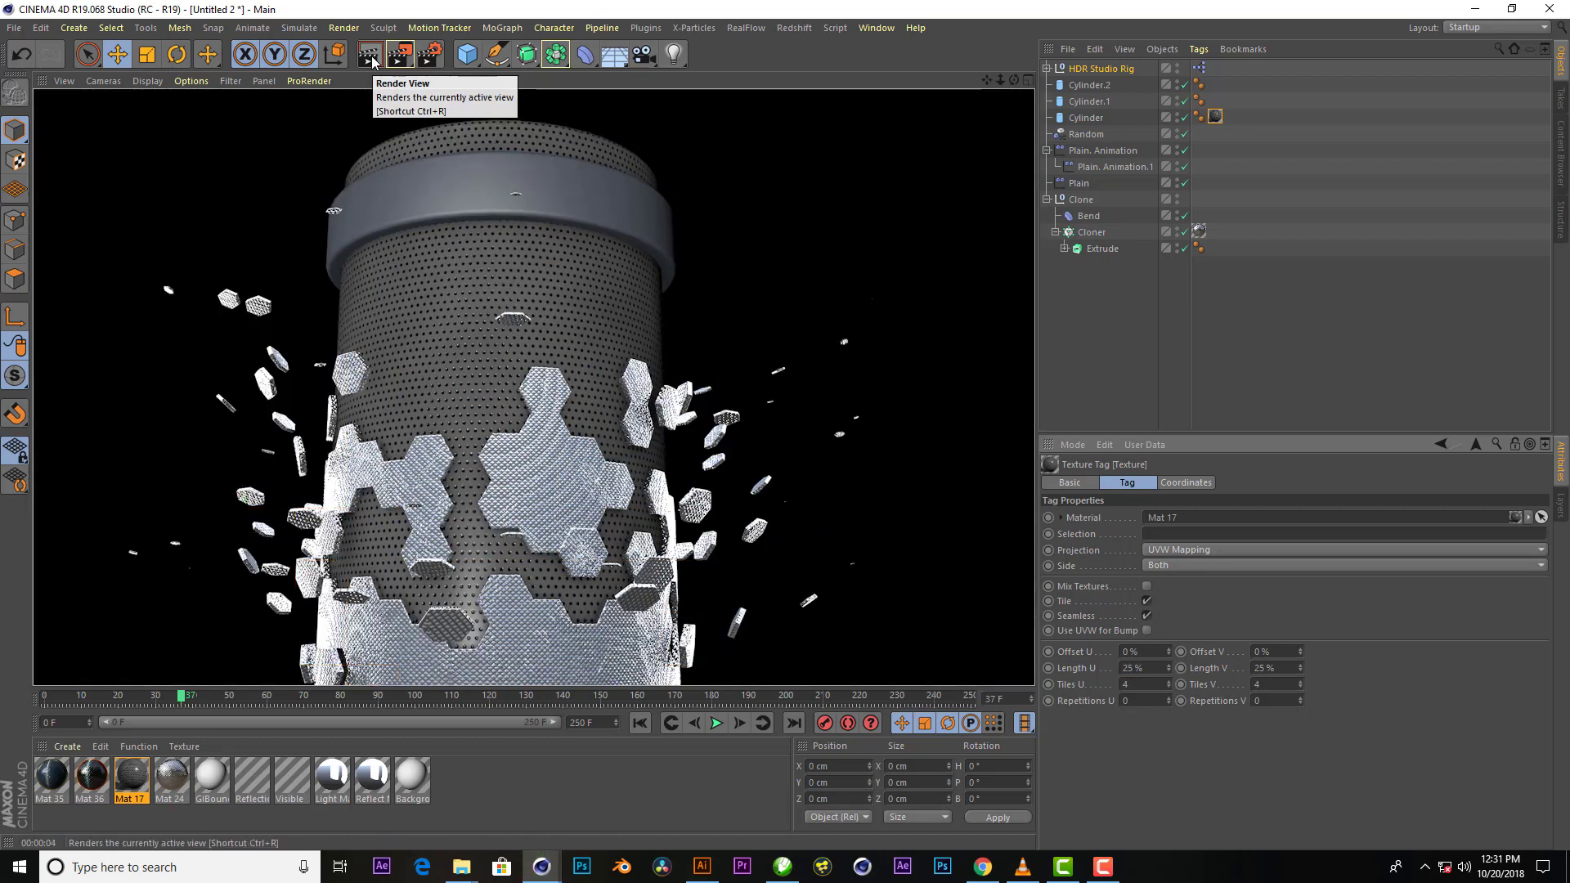
click(703, 182)
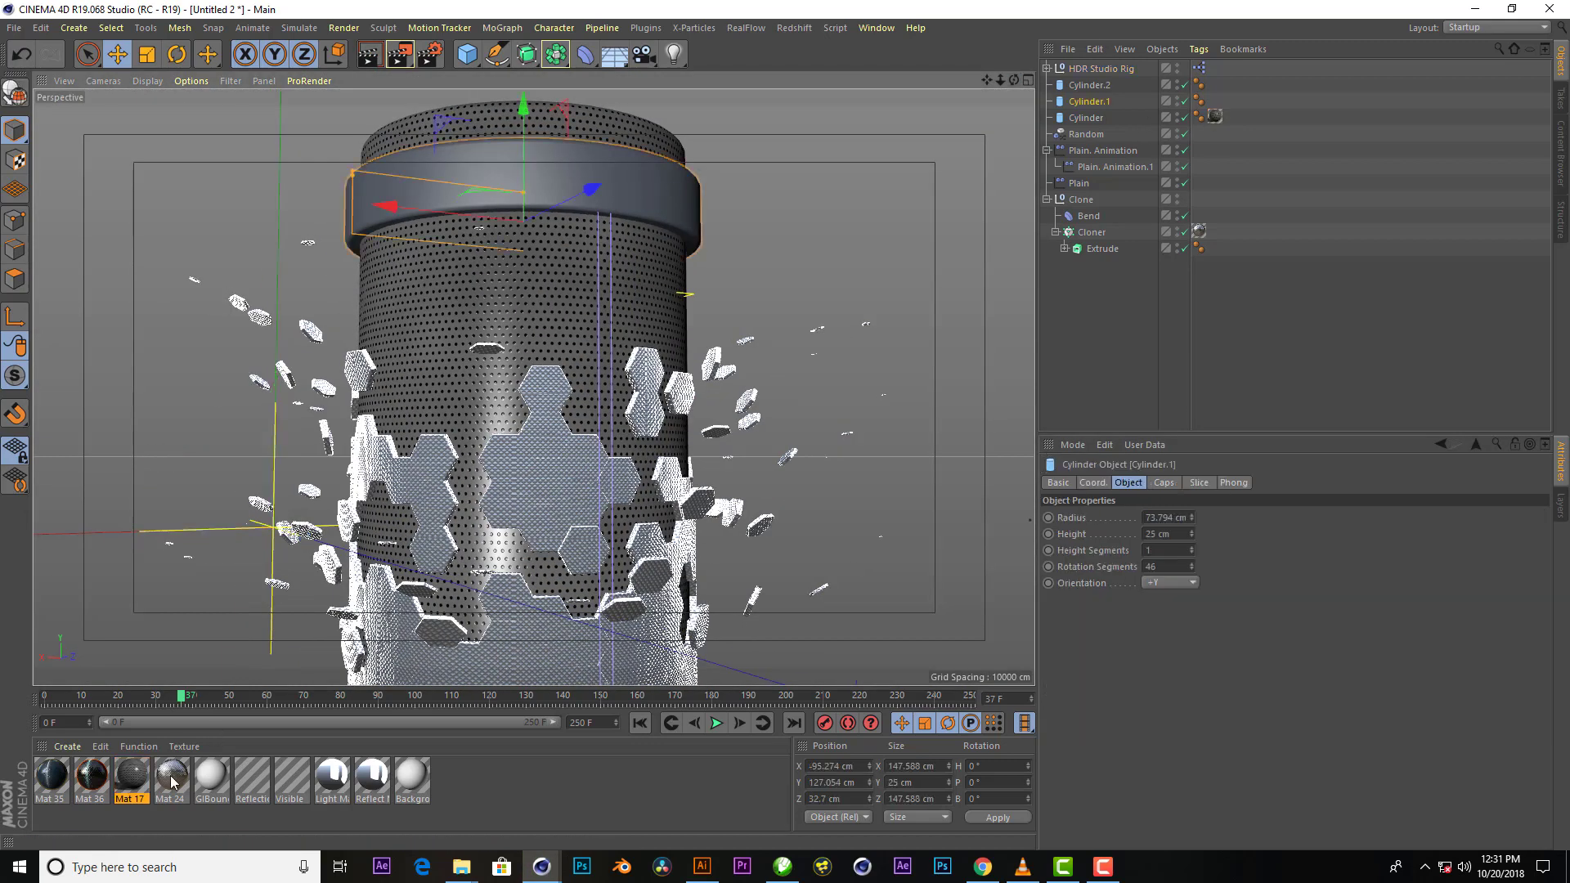
drag(92, 777, 530, 163)
click(372, 57)
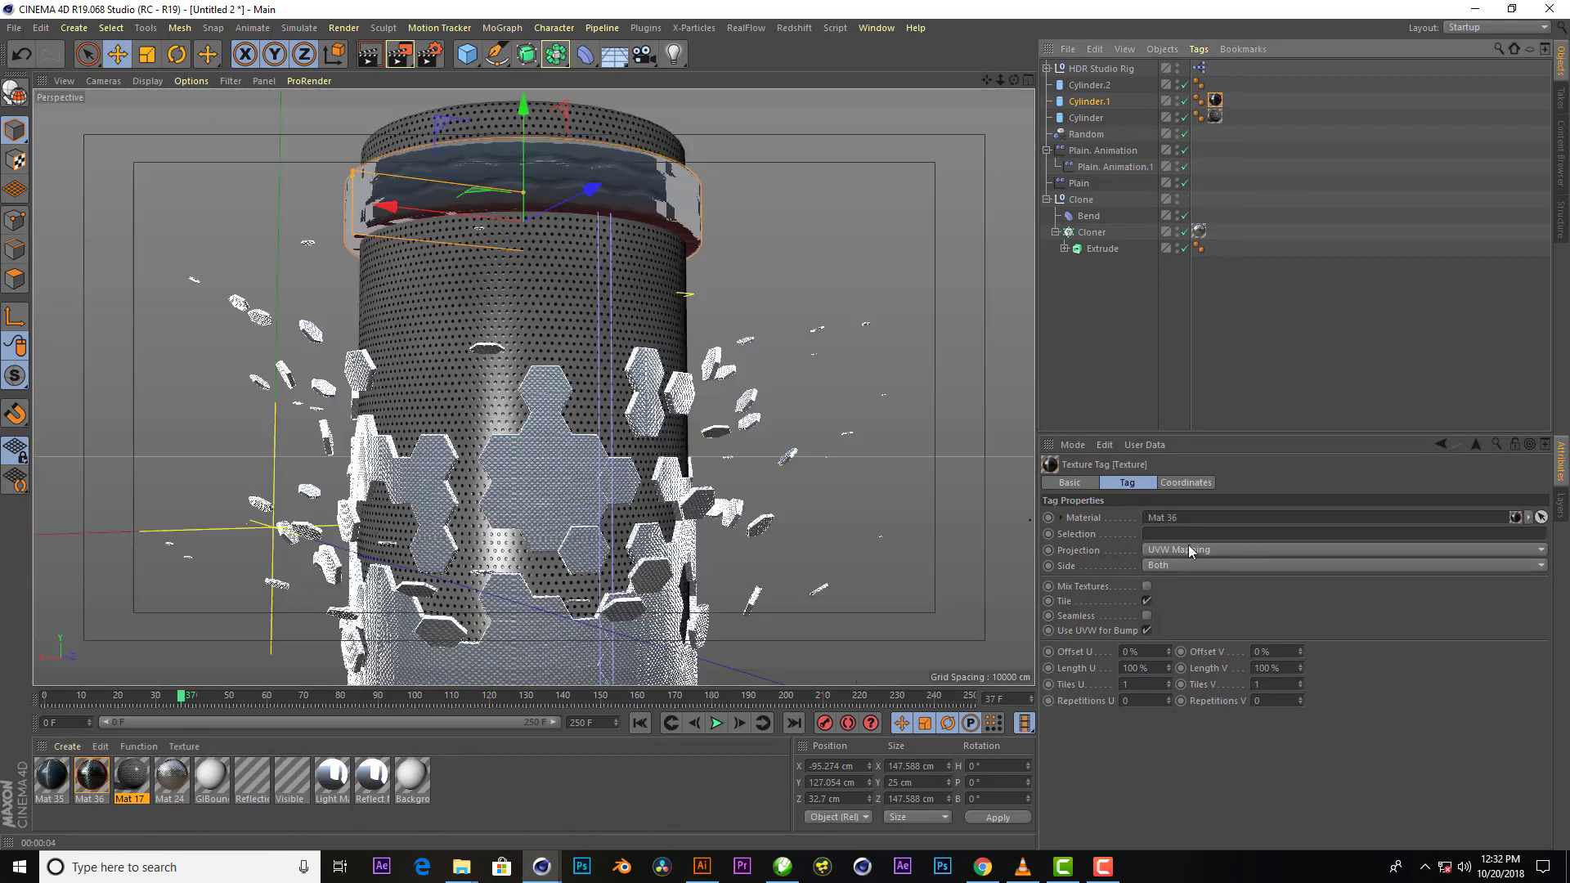
Give the ring texture Cubic projection, Seamless, 25% U/V lengths, and check the render
click(1189, 548)
click(1179, 618)
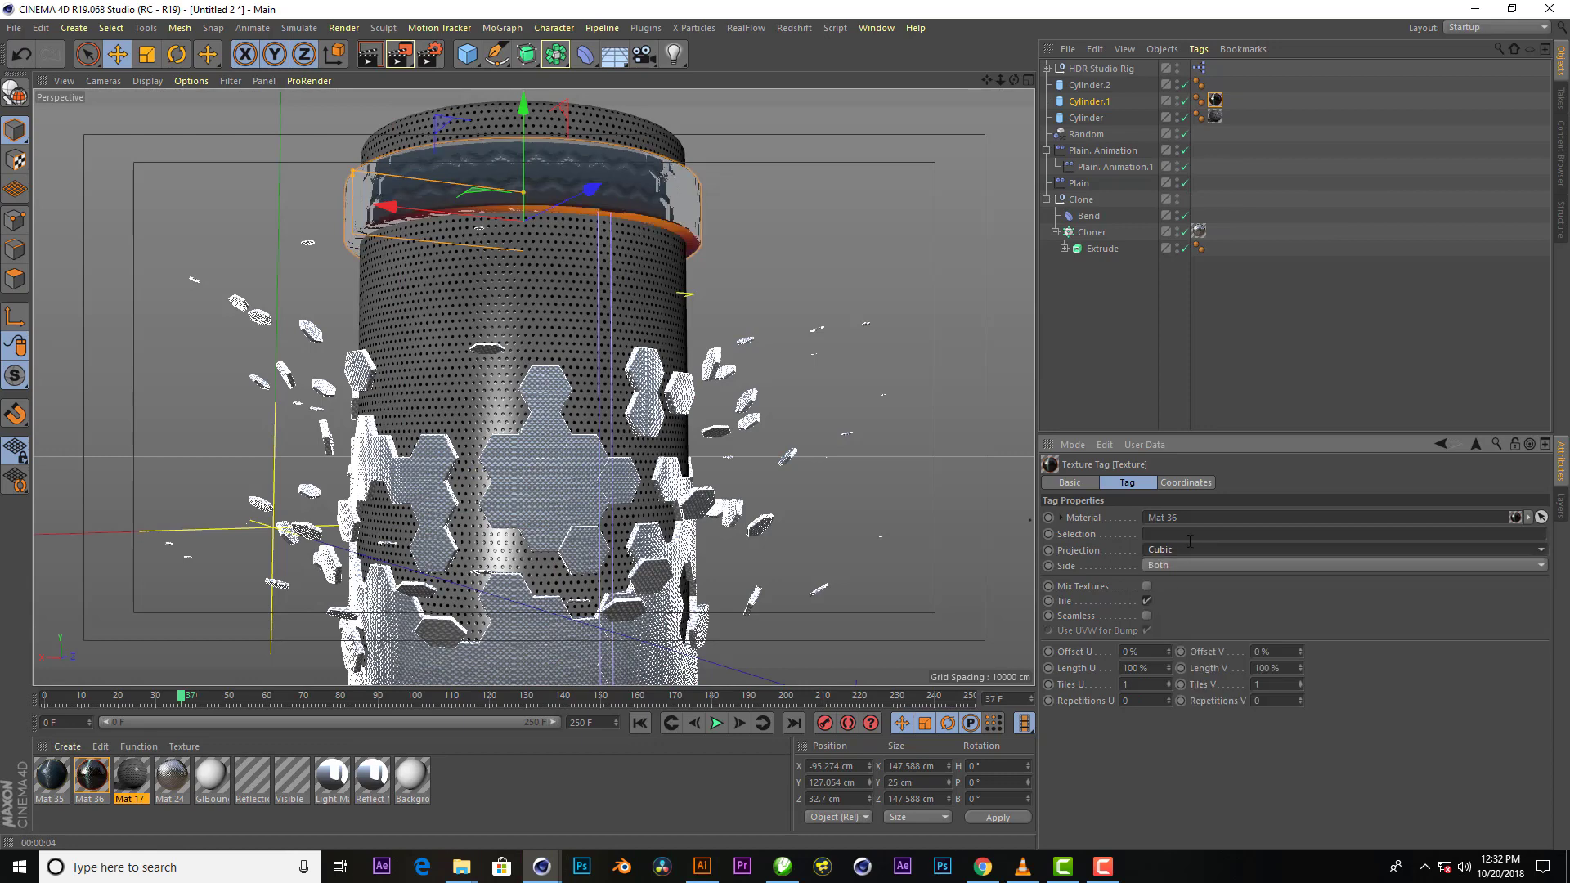
click(1147, 615)
double_click(1141, 668)
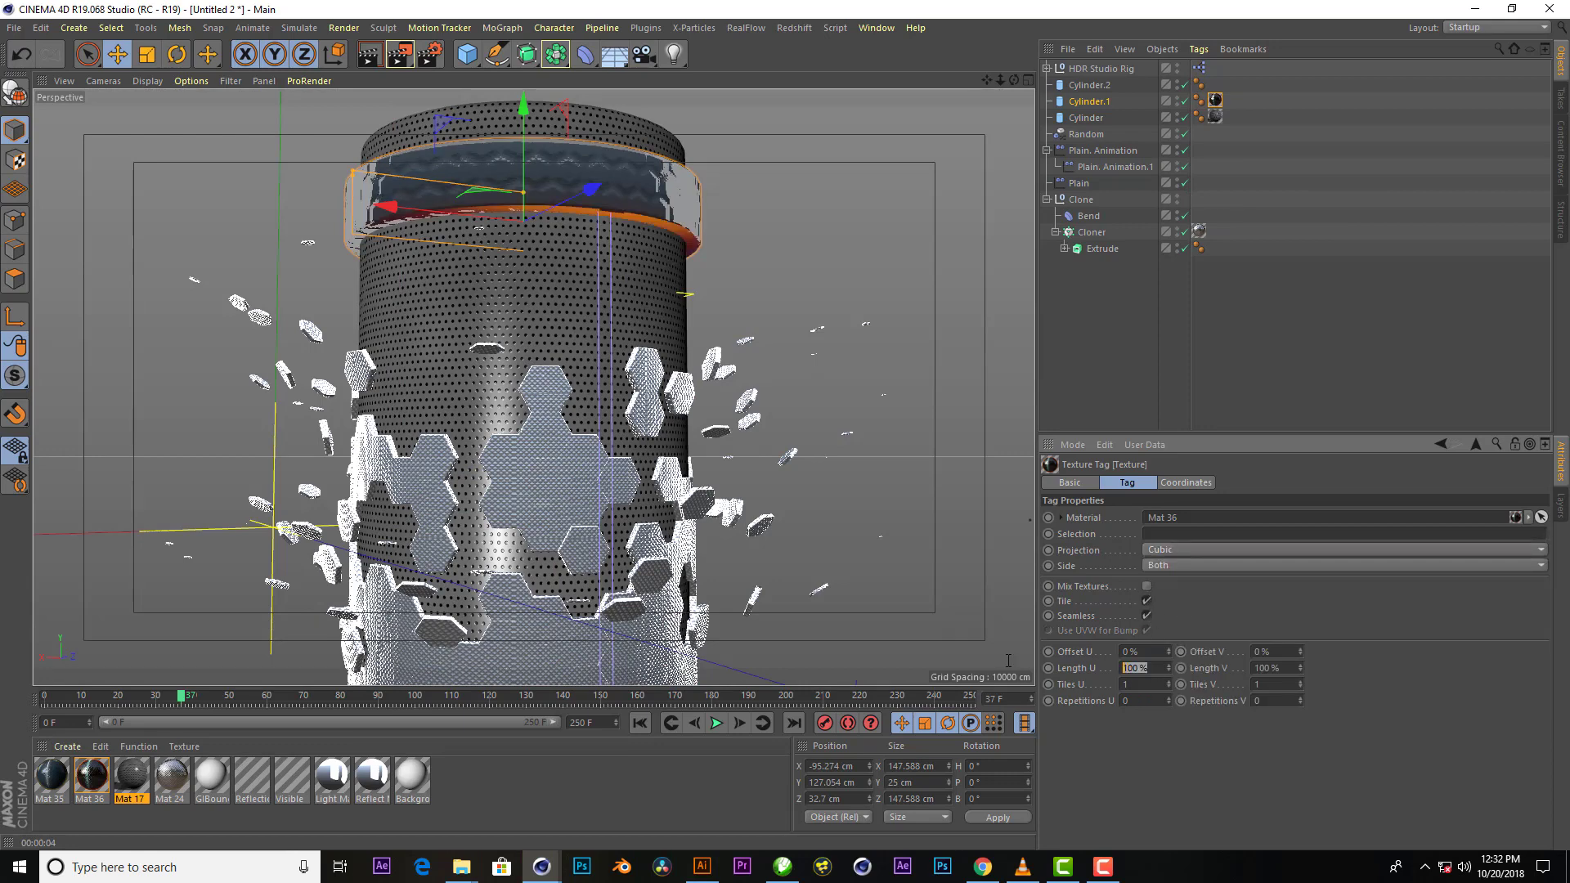
text(25)
key(Tab)
text(25)
key(Return)
key(ctrl+r)
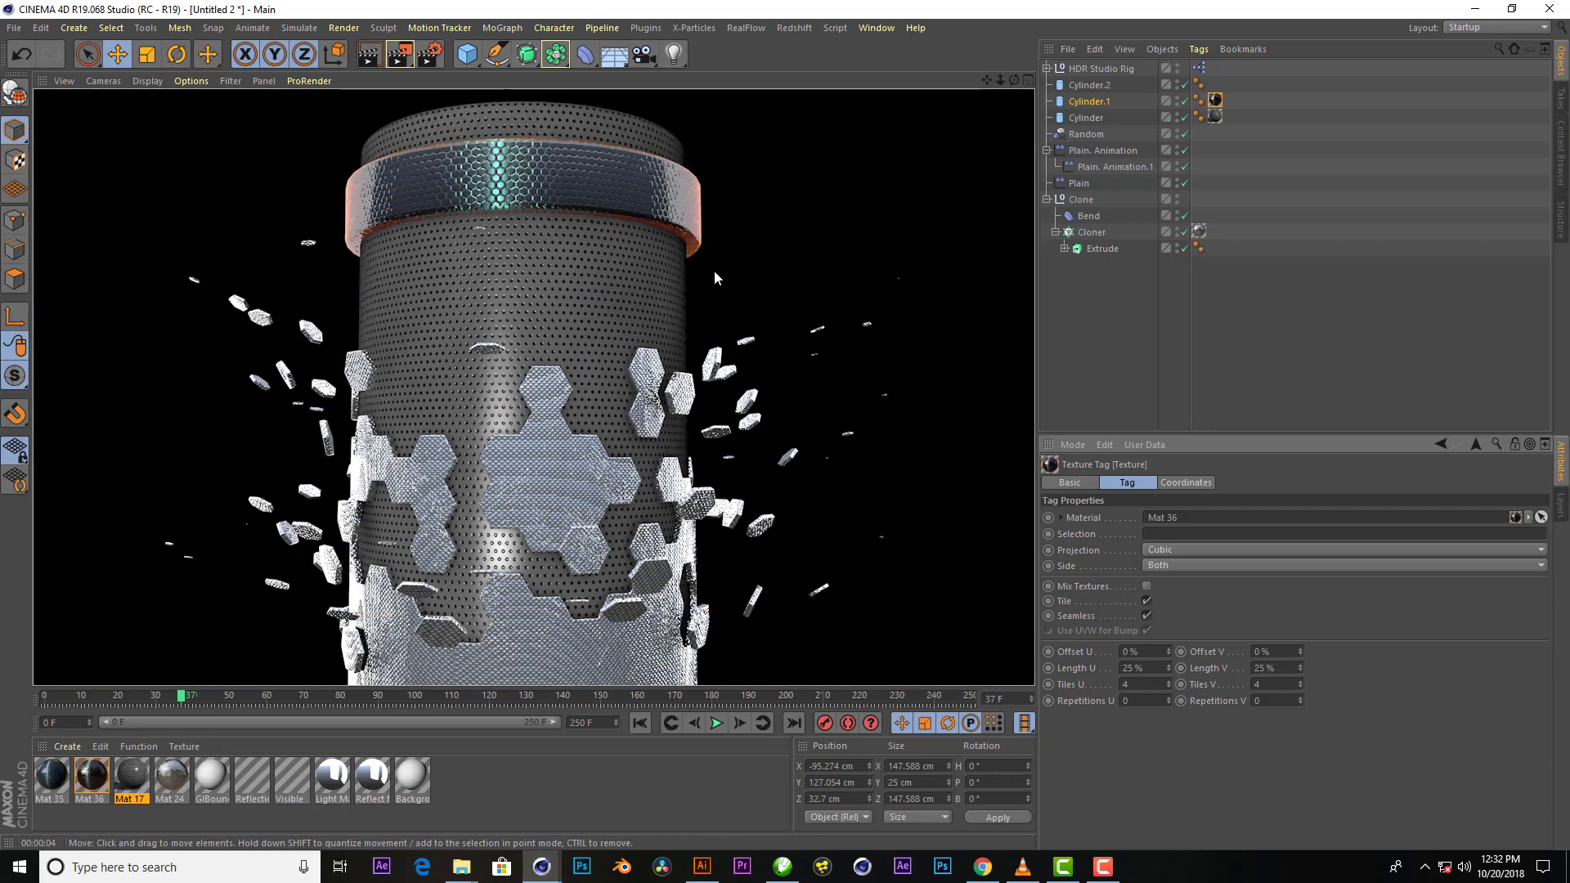
mouse_move(714, 270)
alt+mouse_down()
mouse_move(654, 80)
mouse_move(704, 547)
alt+mouse_up()
scroll(704, 547, up, 3)
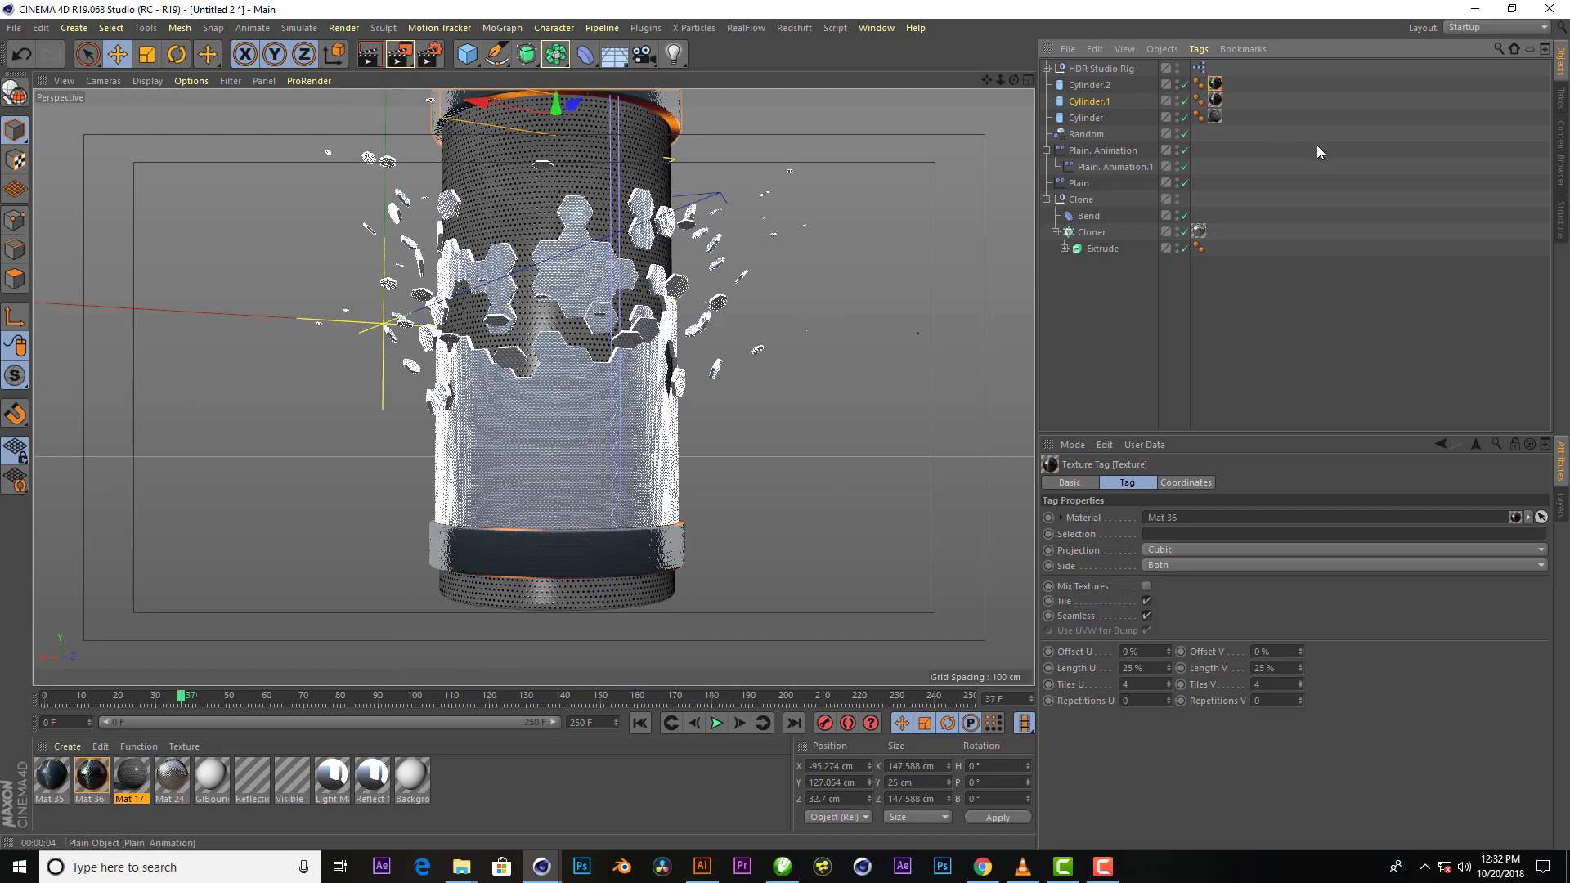
alt+drag(637, 390, 678, 376)
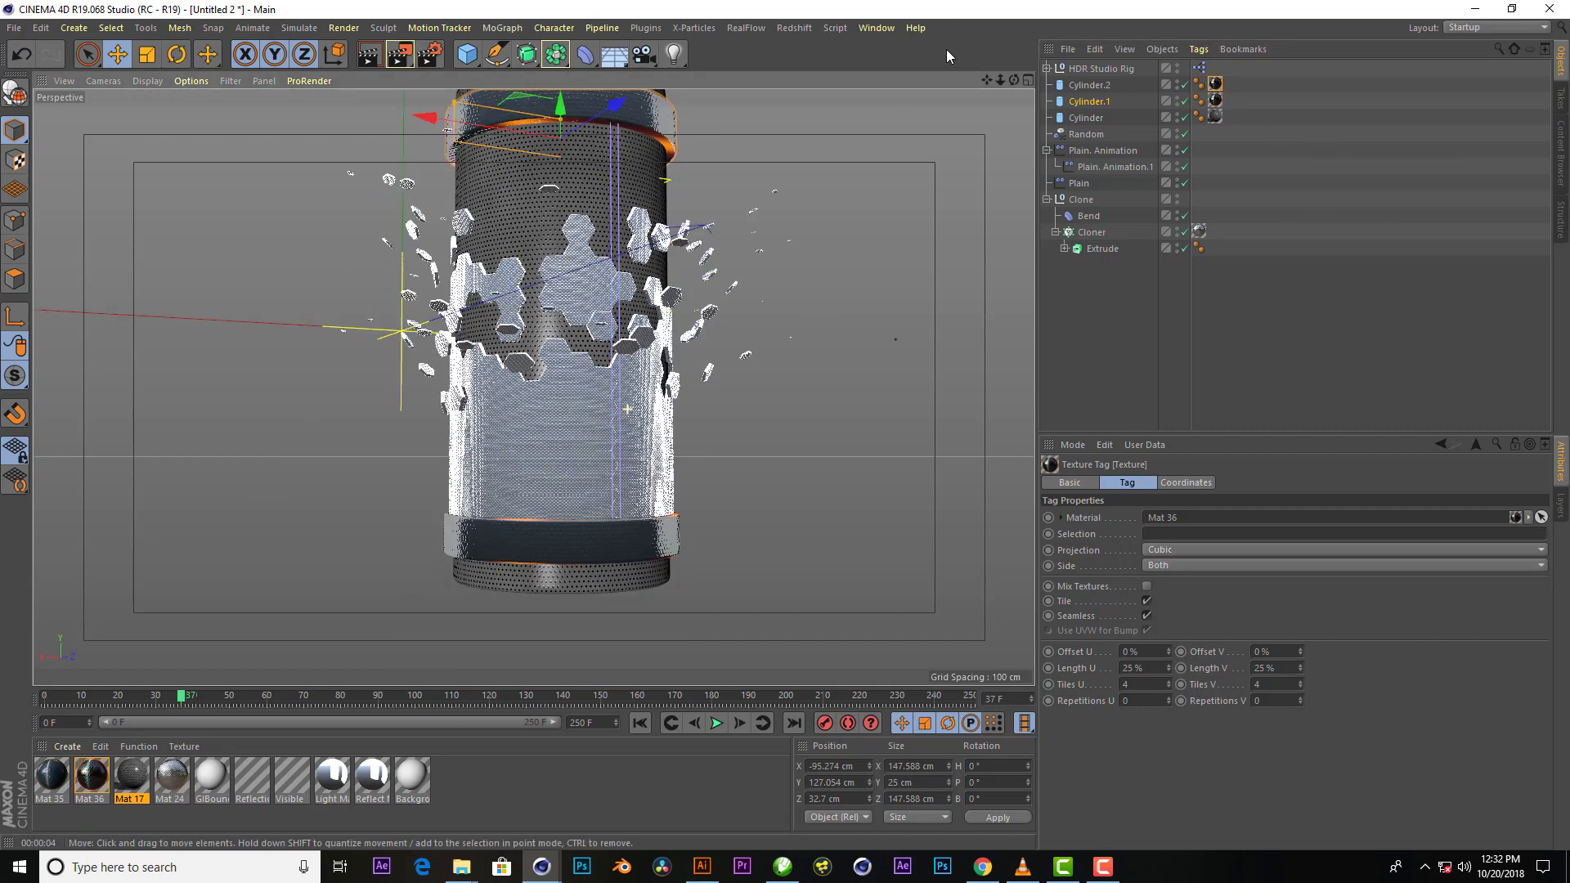
alt+drag(524, 319, 535, 386)
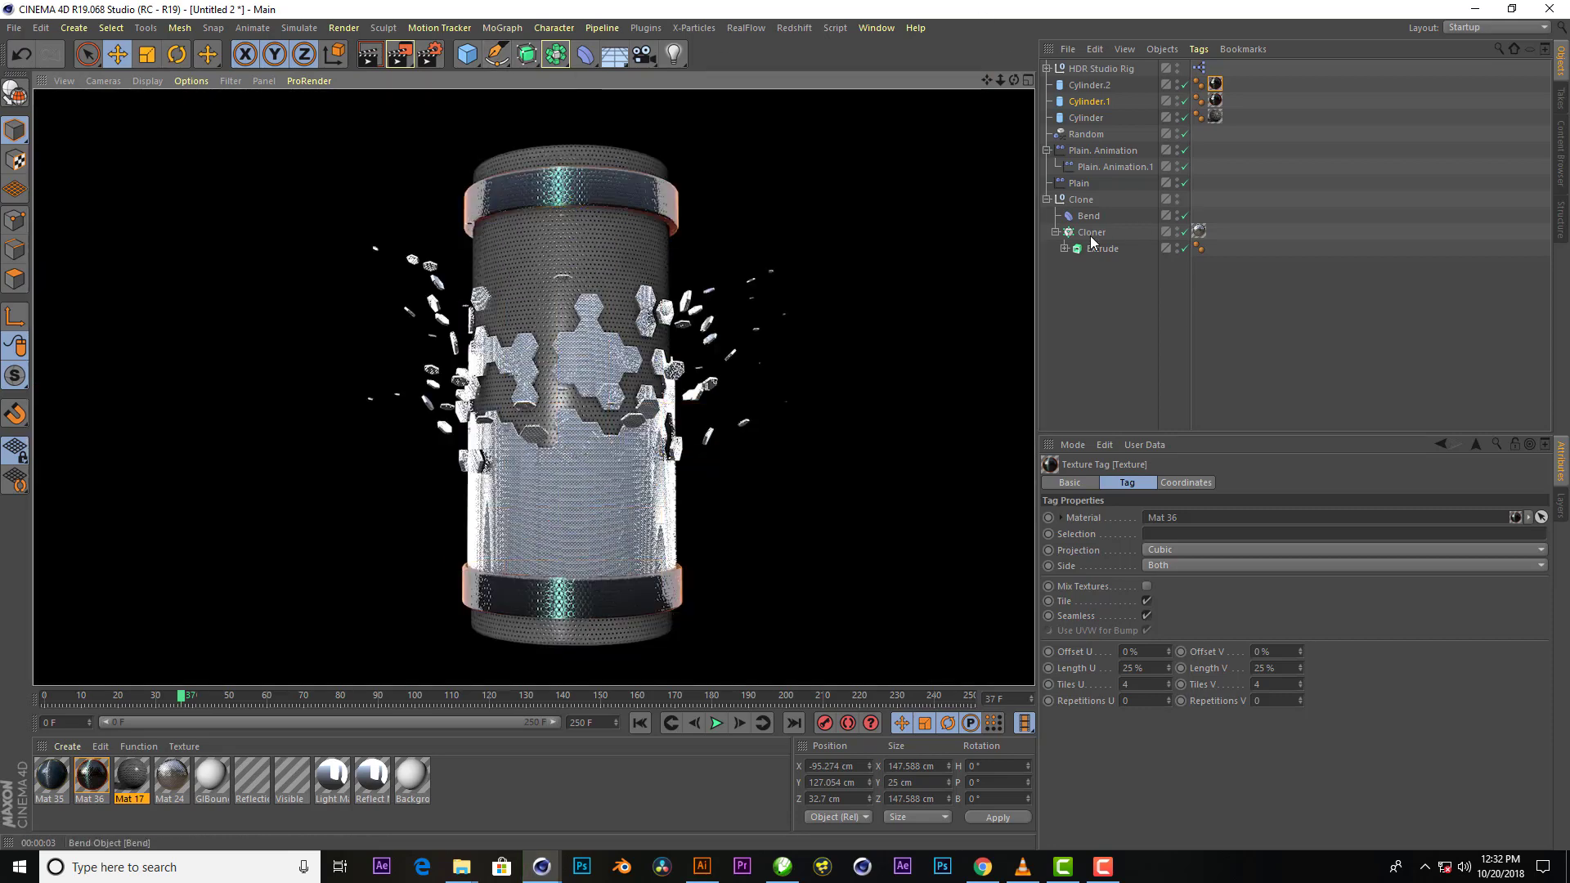
Make the main Cylinder editable and add a loop cut around it in front view
click(1083, 120)
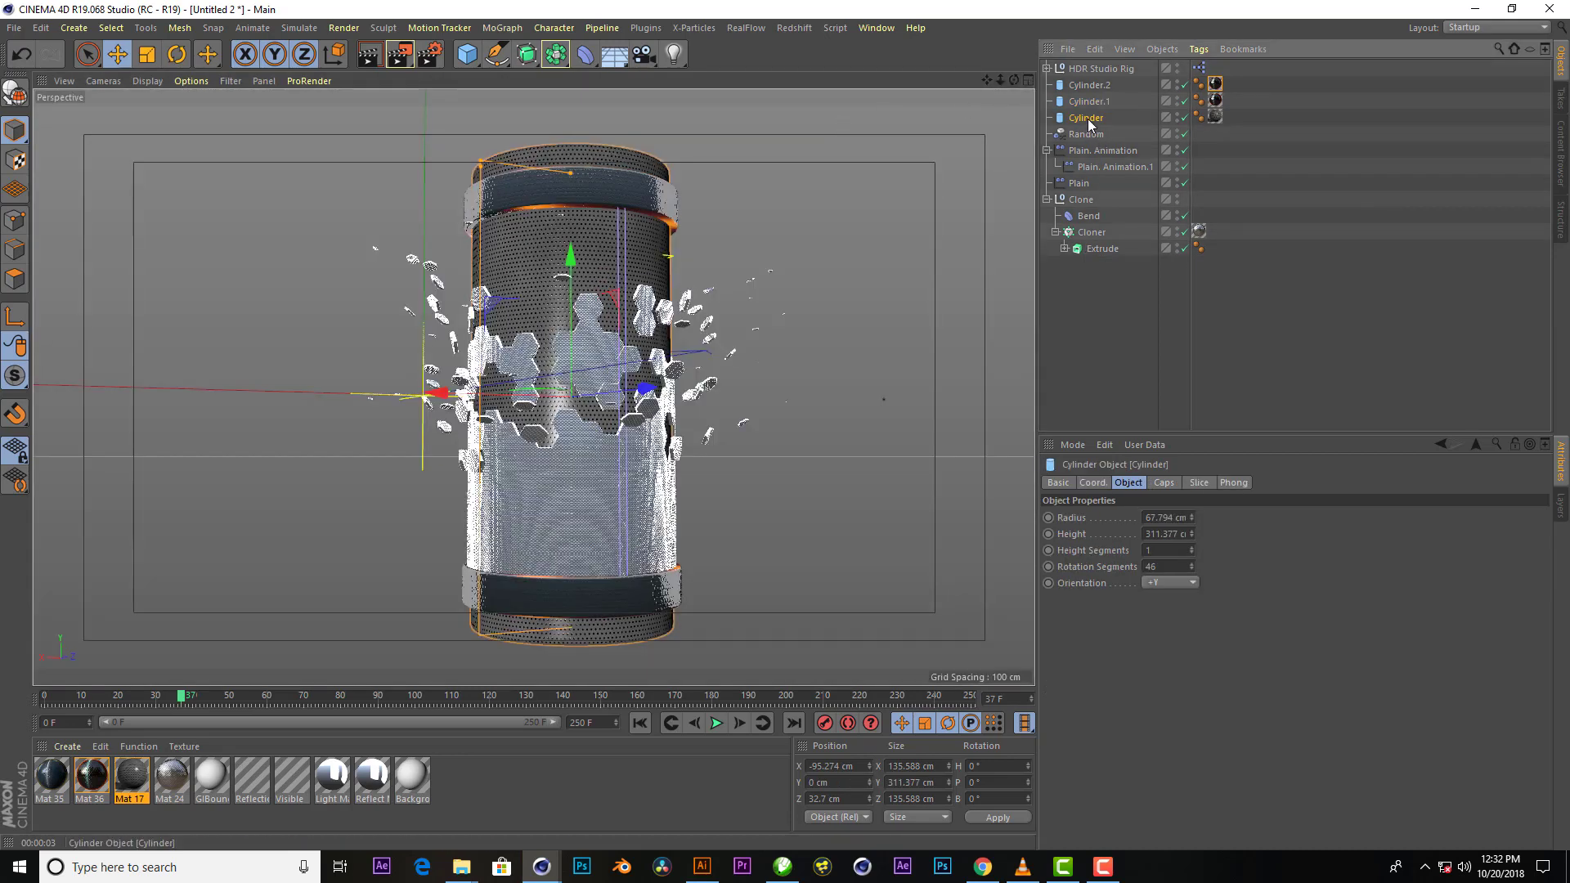
click(4, 97)
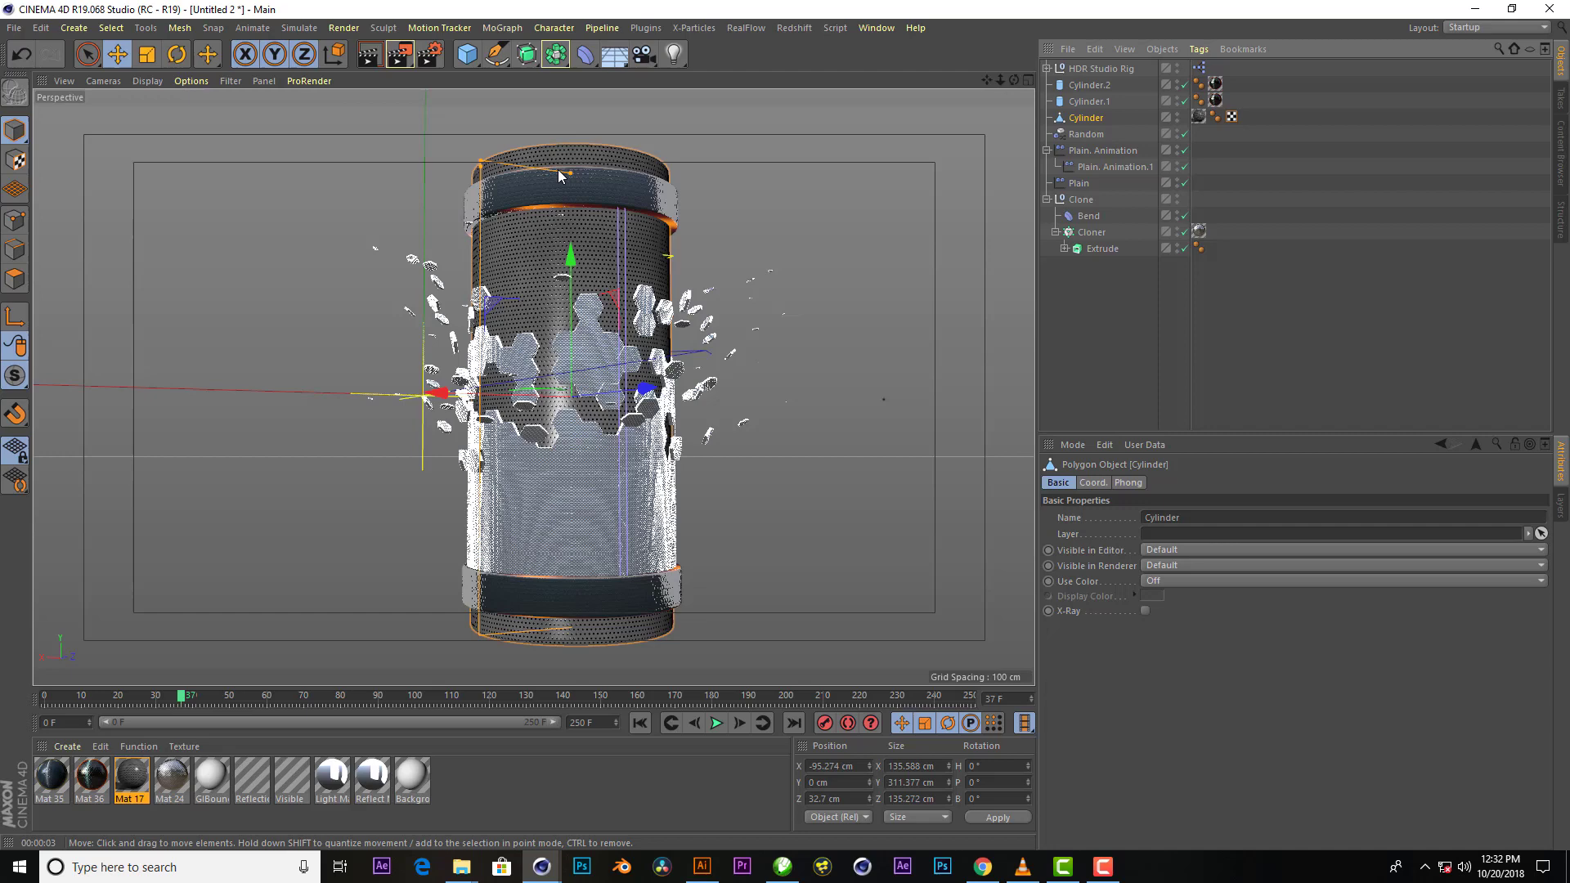
click(1028, 80)
click(1027, 391)
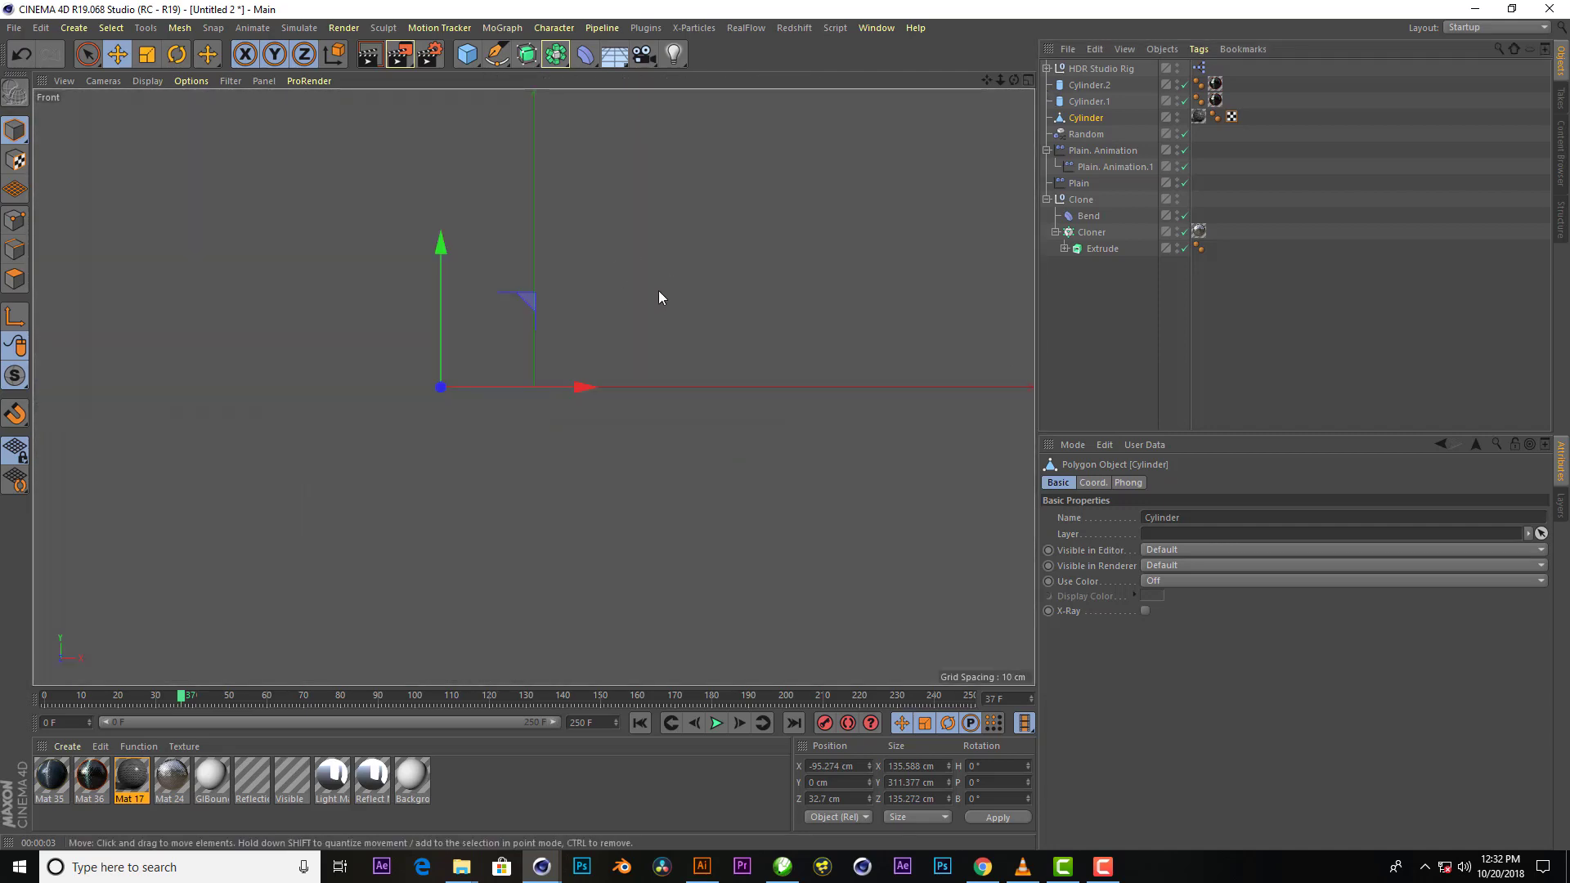
scroll(430, 221, up, 3)
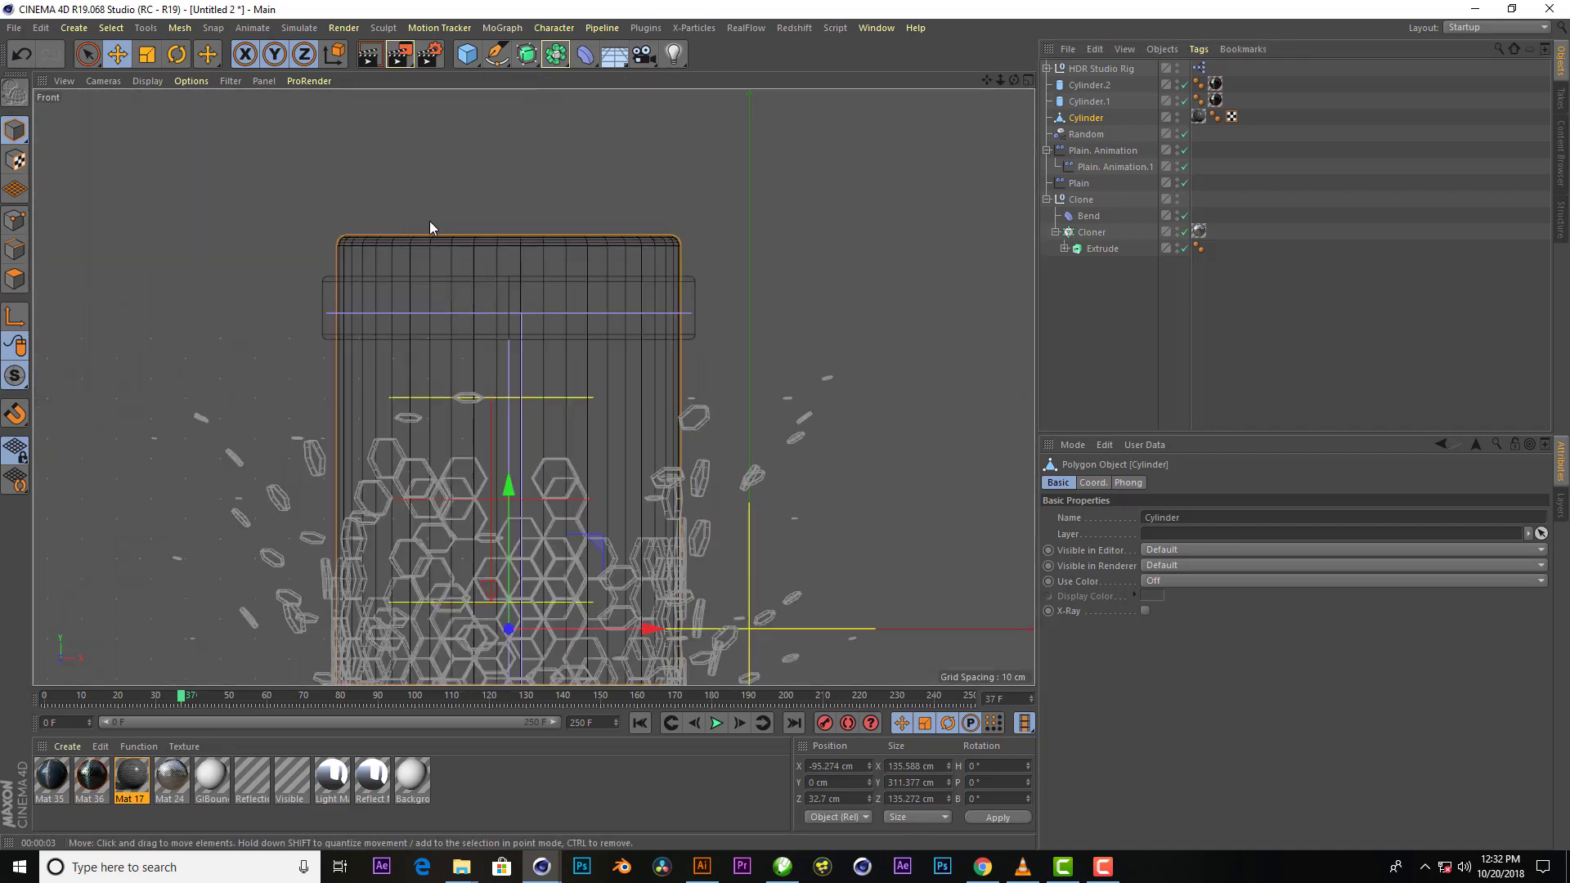
click(15, 250)
right_click(809, 181)
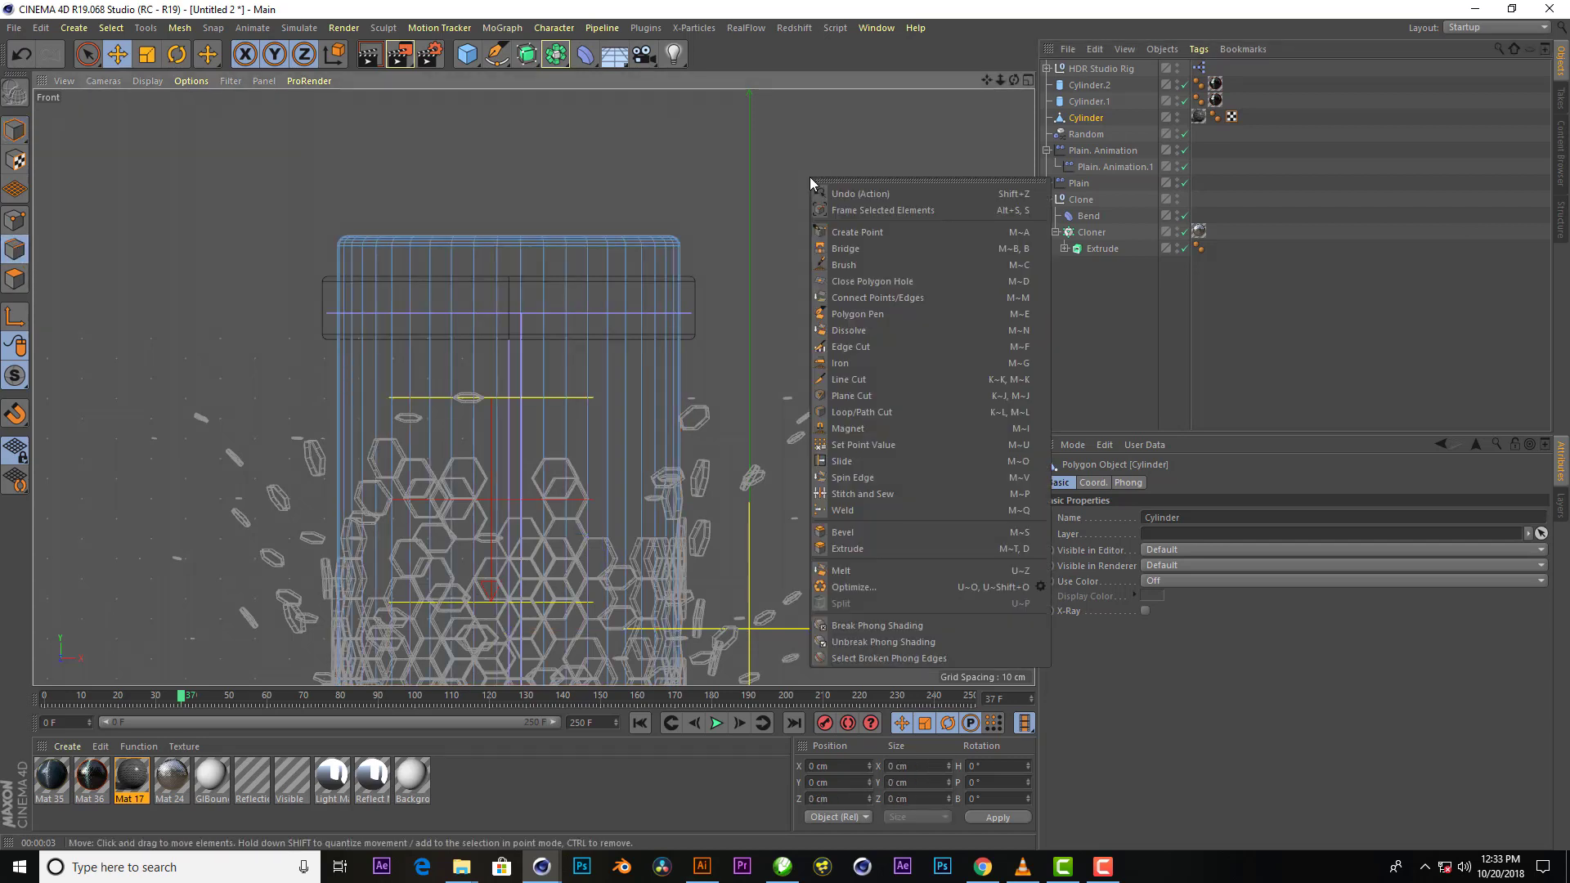
click(892, 412)
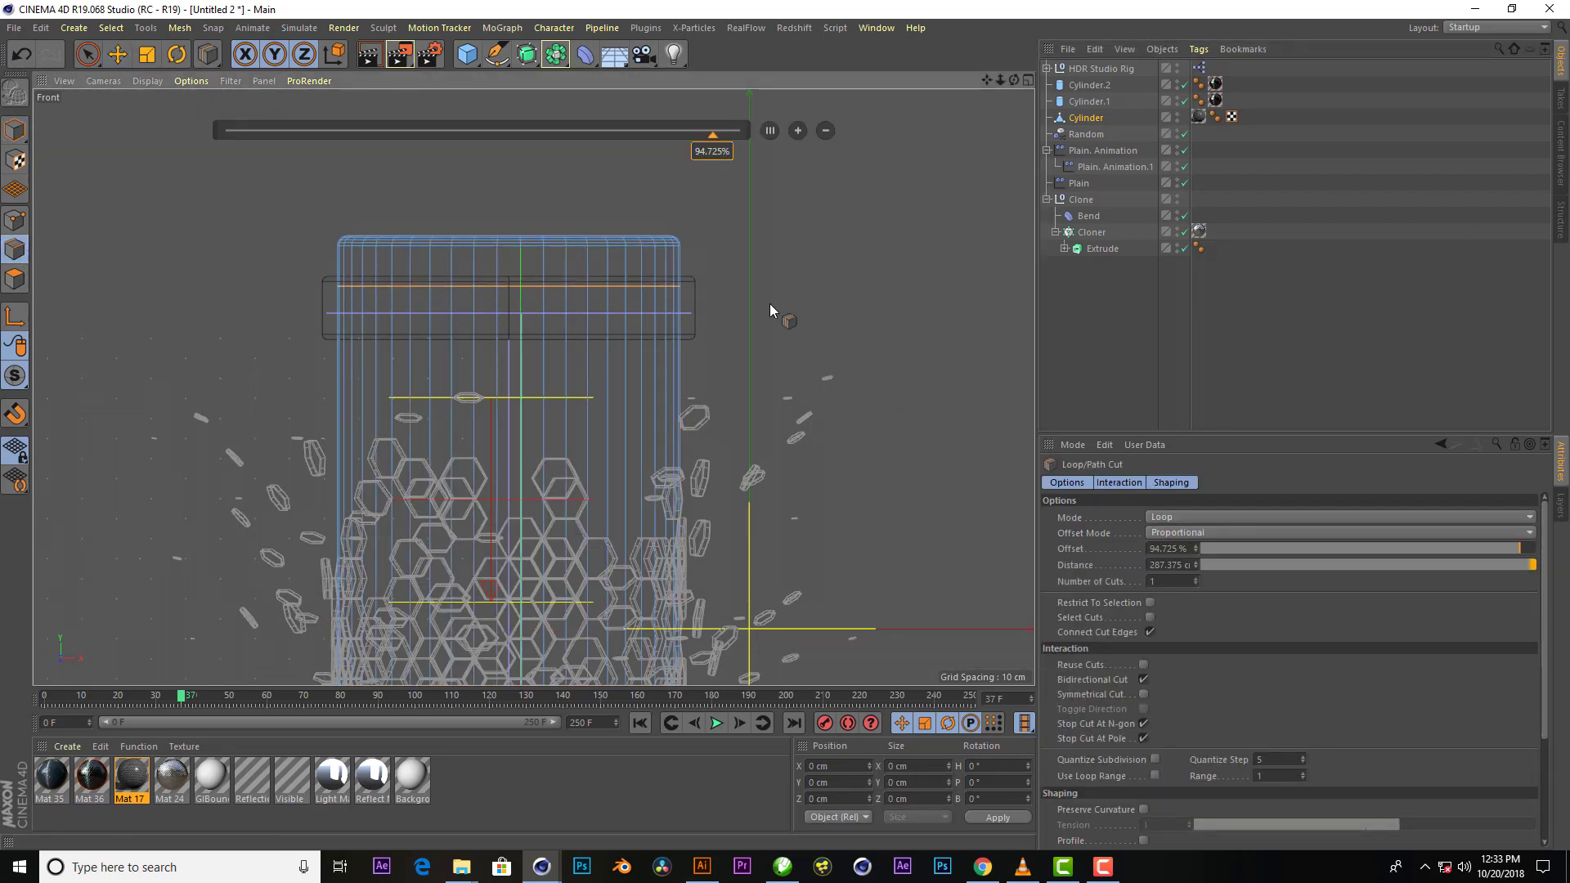
scroll(760, 188, down, 5)
scroll(719, 482, up, 5)
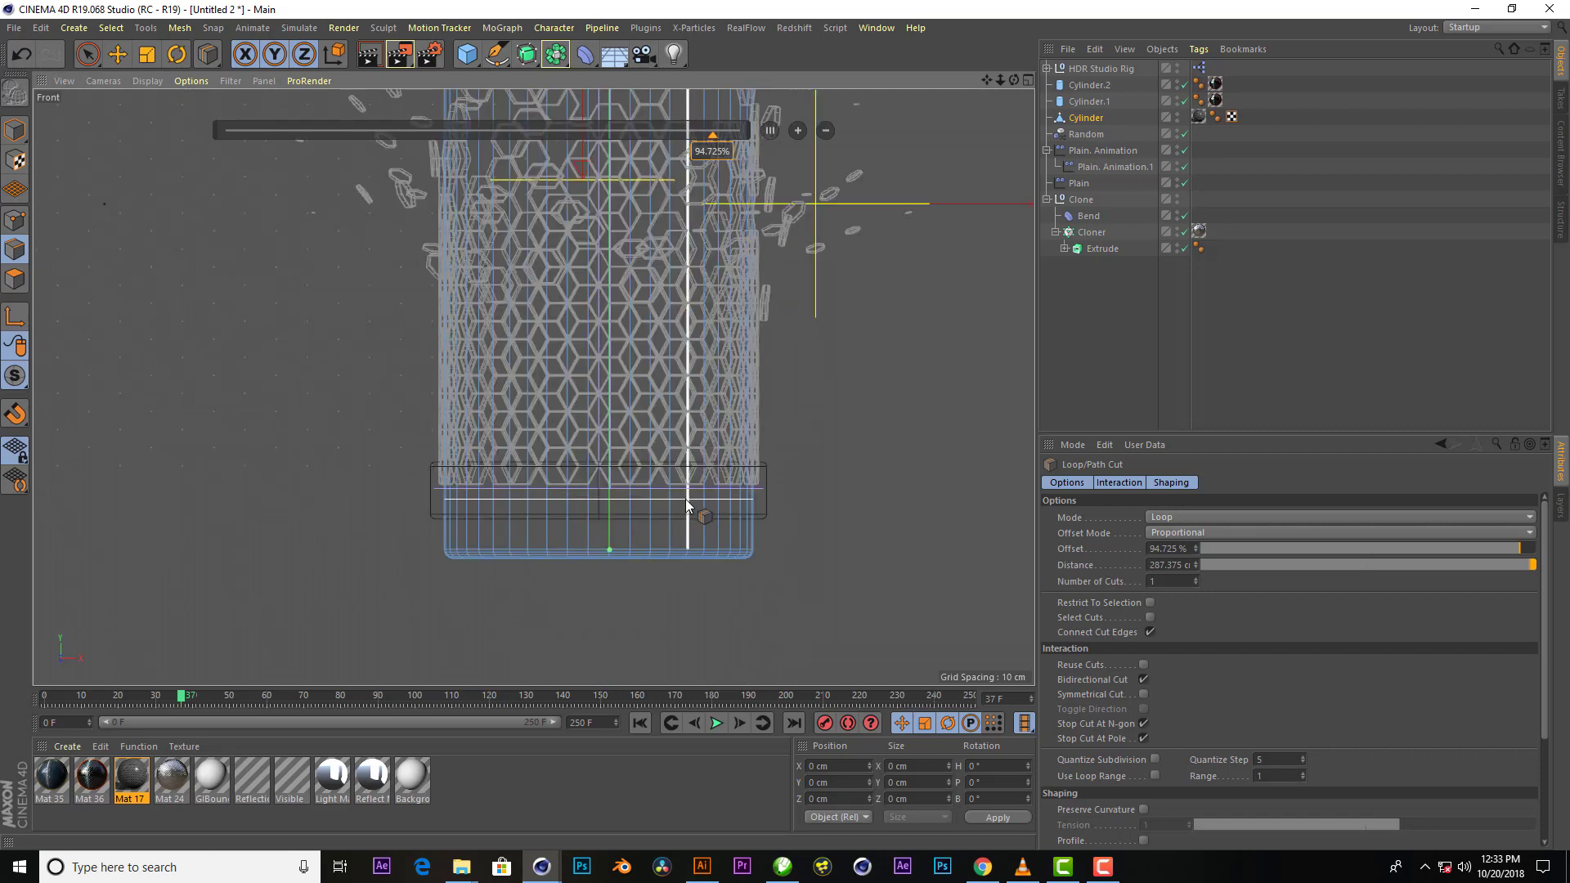
Select the cylinder's top band of polygons and store it as a selection set
key(space)
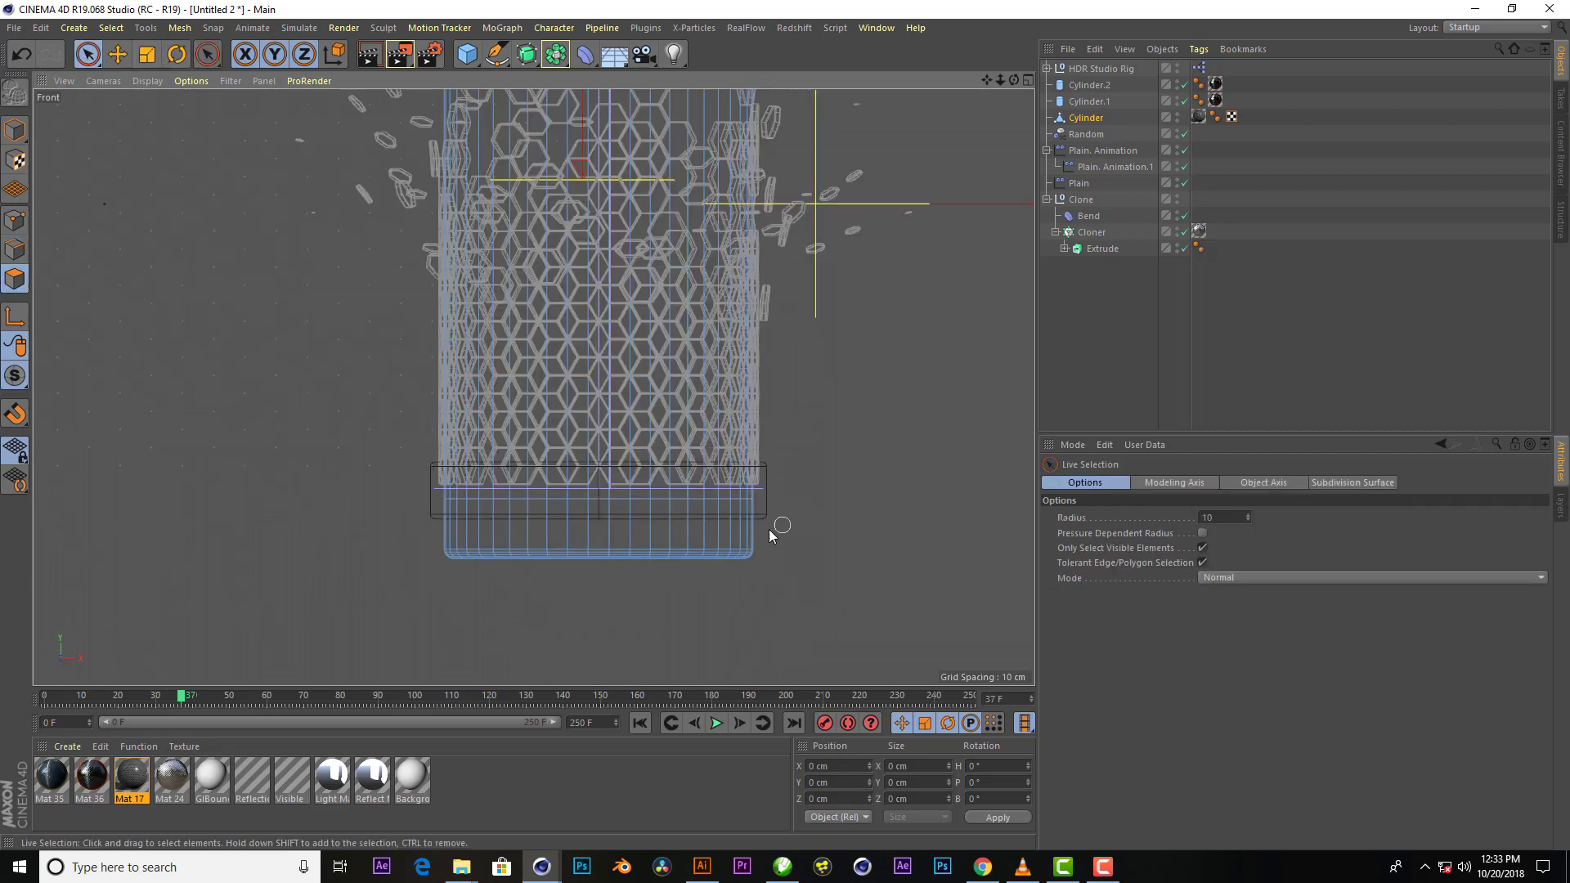
mouse_move(769, 536)
mouse_down()
mouse_move(422, 552)
mouse_move(440, 557)
mouse_up()
click(1202, 547)
click(890, 556)
scroll(798, 621, down, 3)
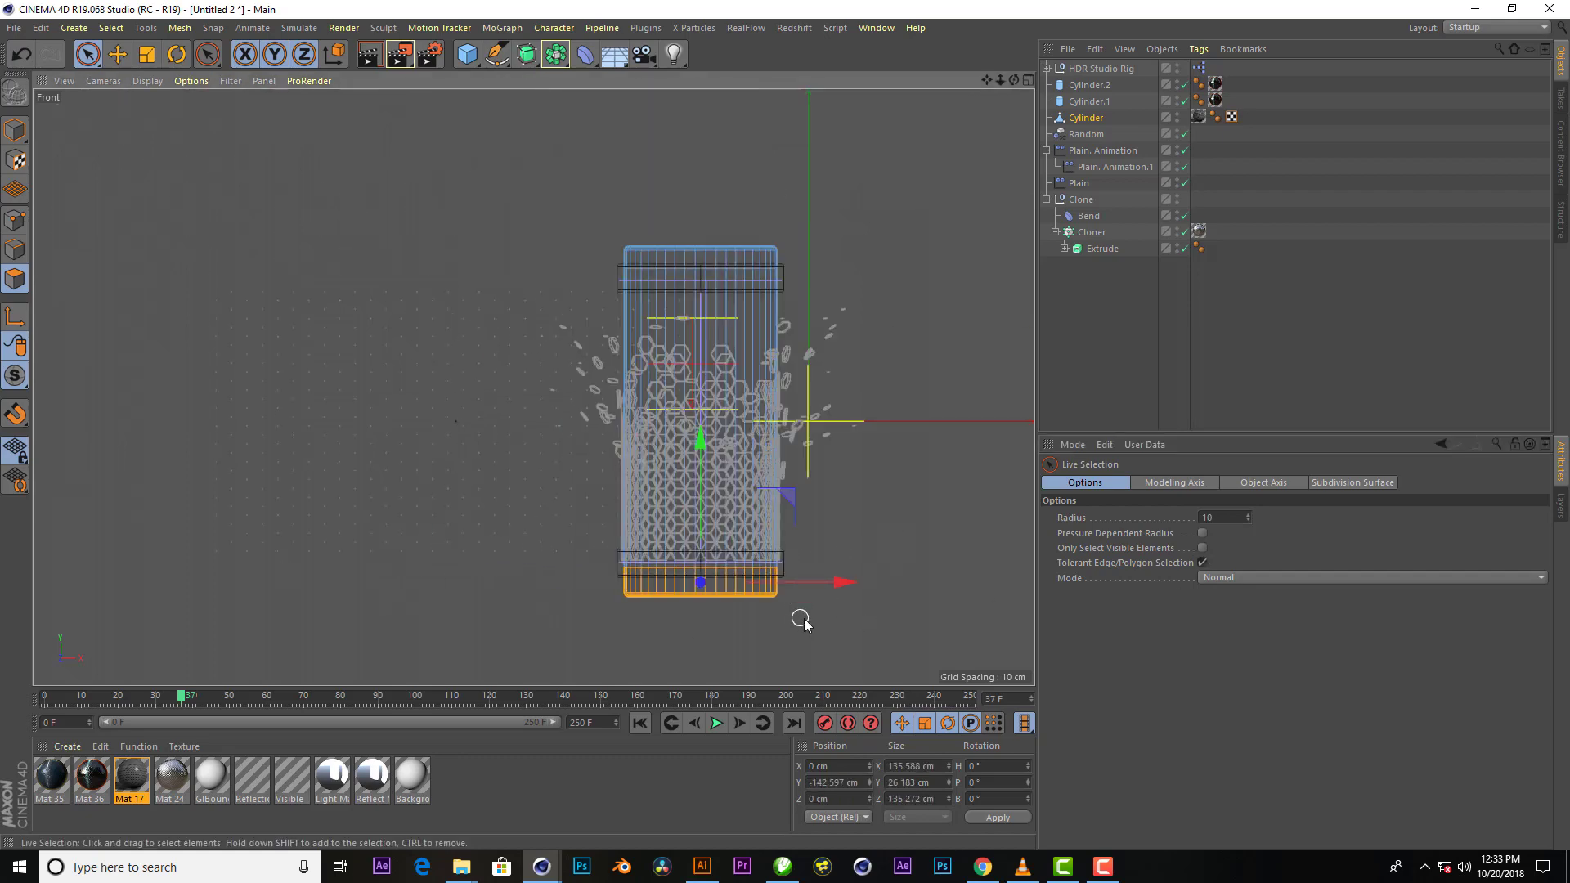
scroll(798, 247, up, 5)
drag(378, 258, 814, 260)
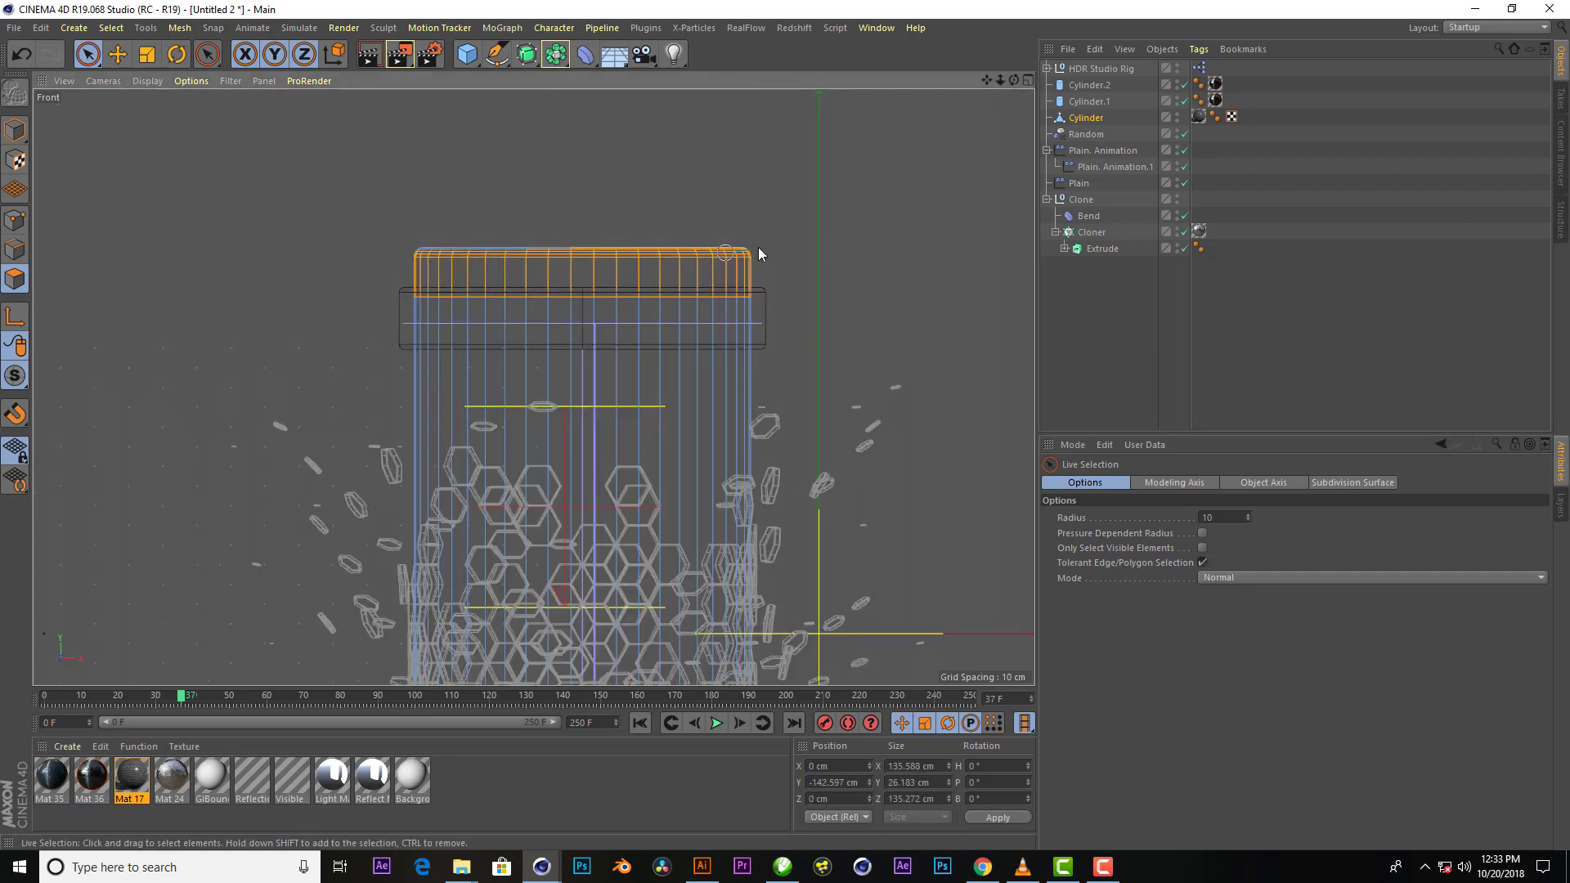
click(1028, 80)
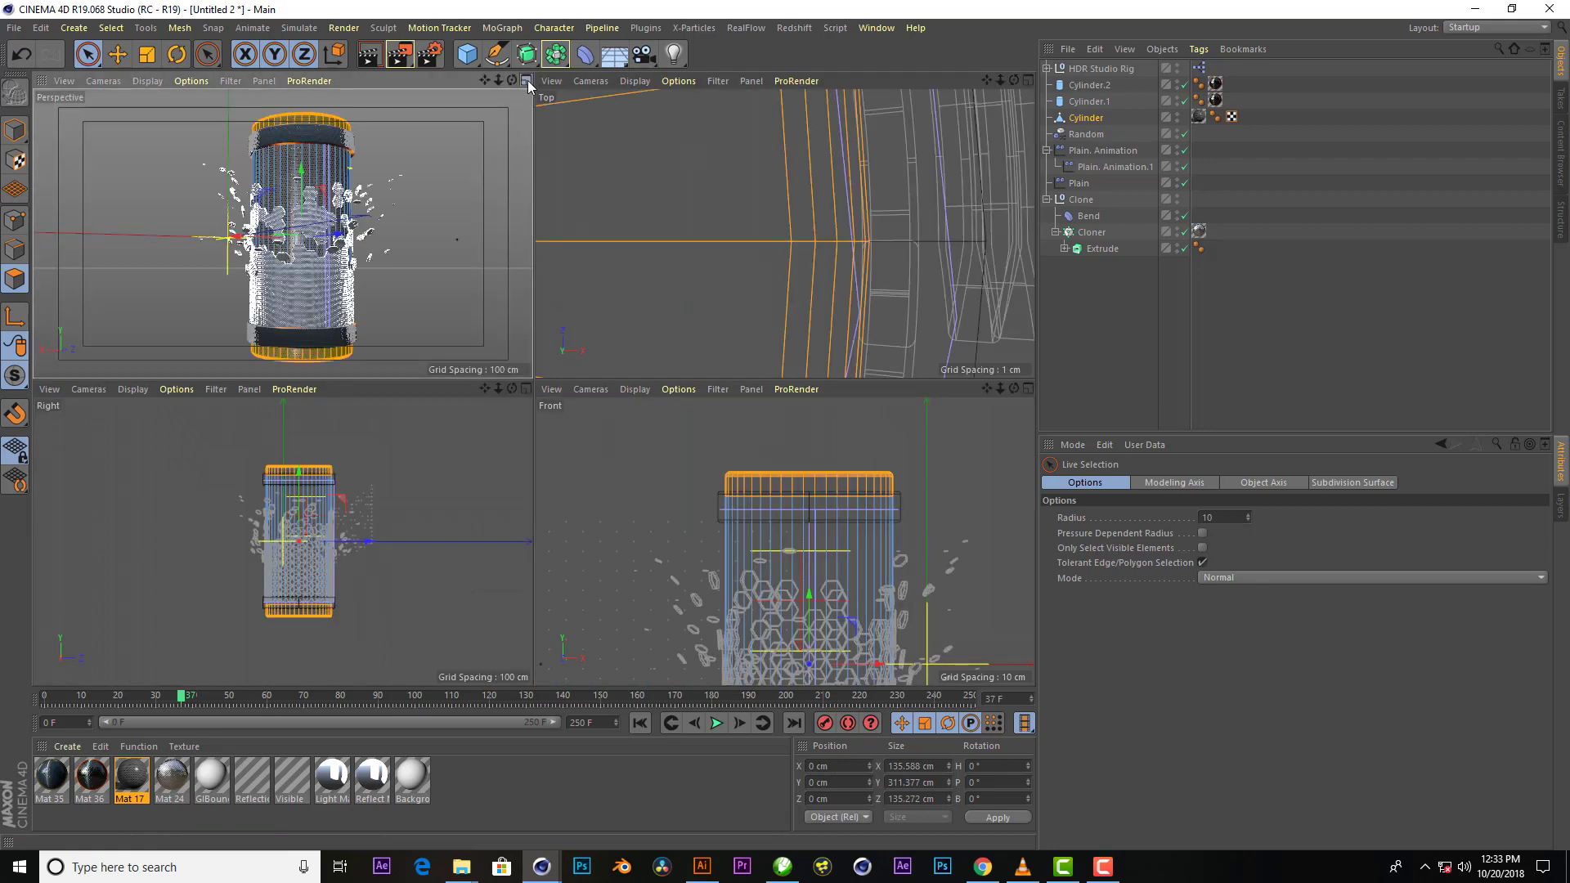
click(524, 80)
click(111, 28)
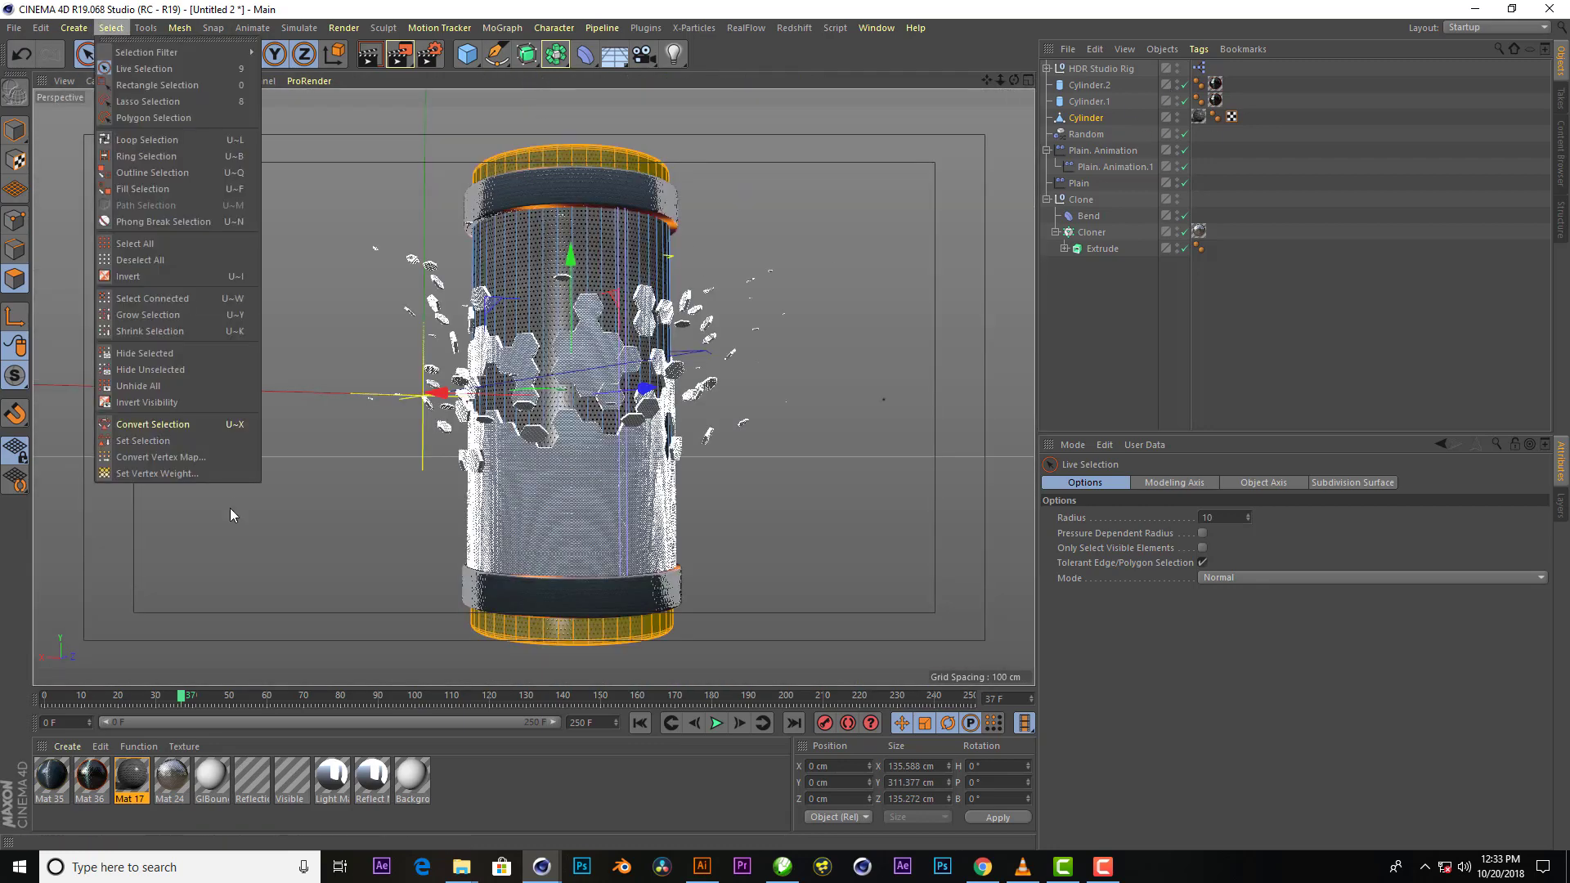
click(163, 445)
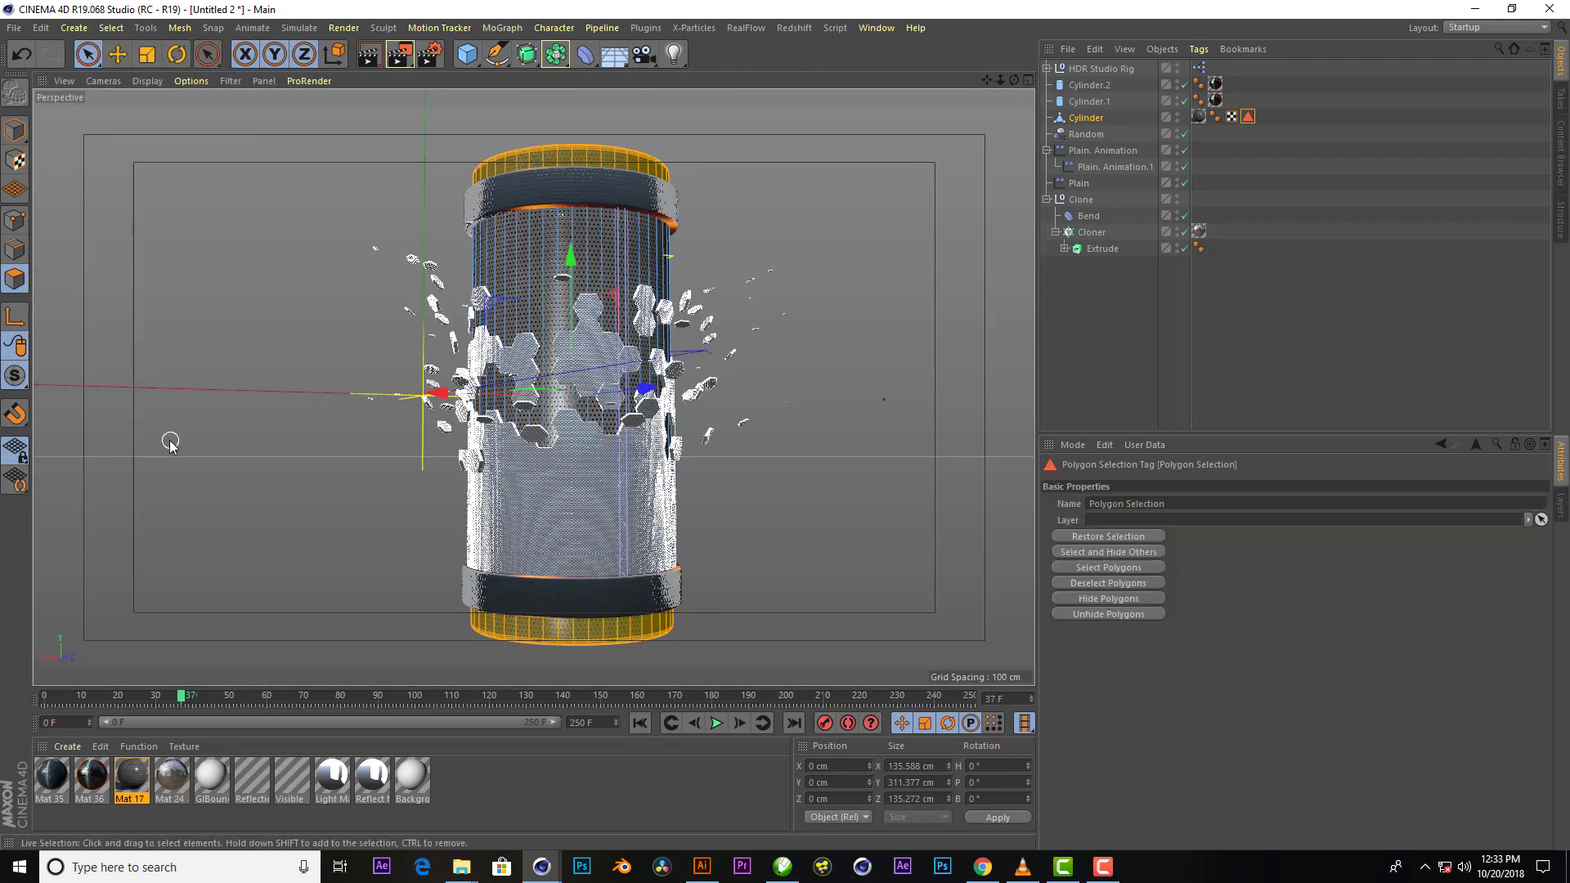
Apply Mat 35 to the Cylinder and display it shaded without wireframe
click(51, 781)
drag(1012, 185, 1246, 120)
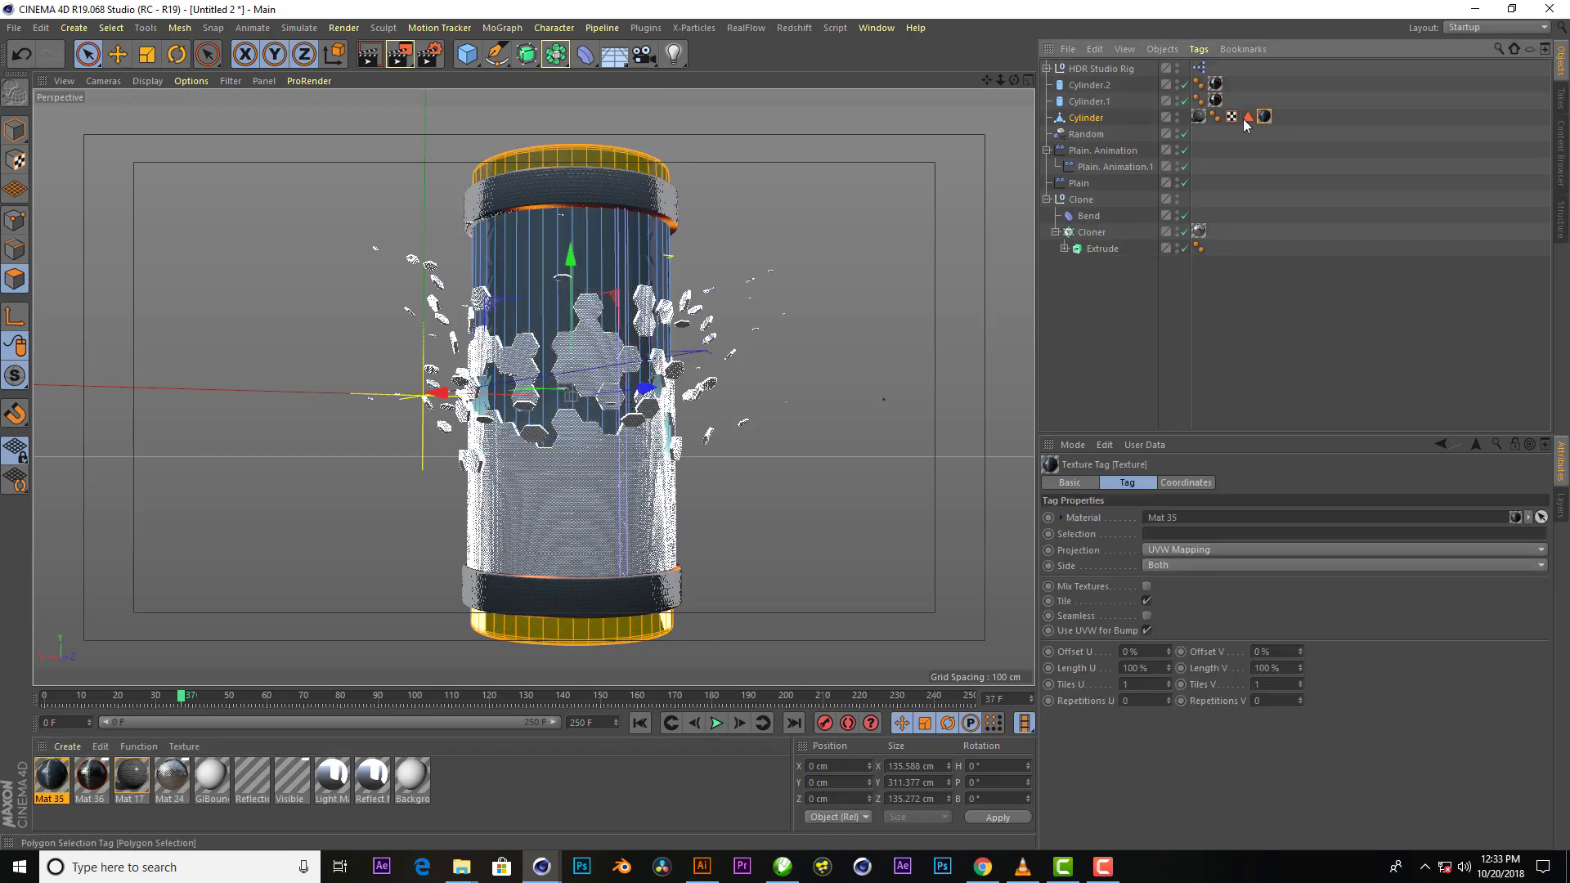
key(e)
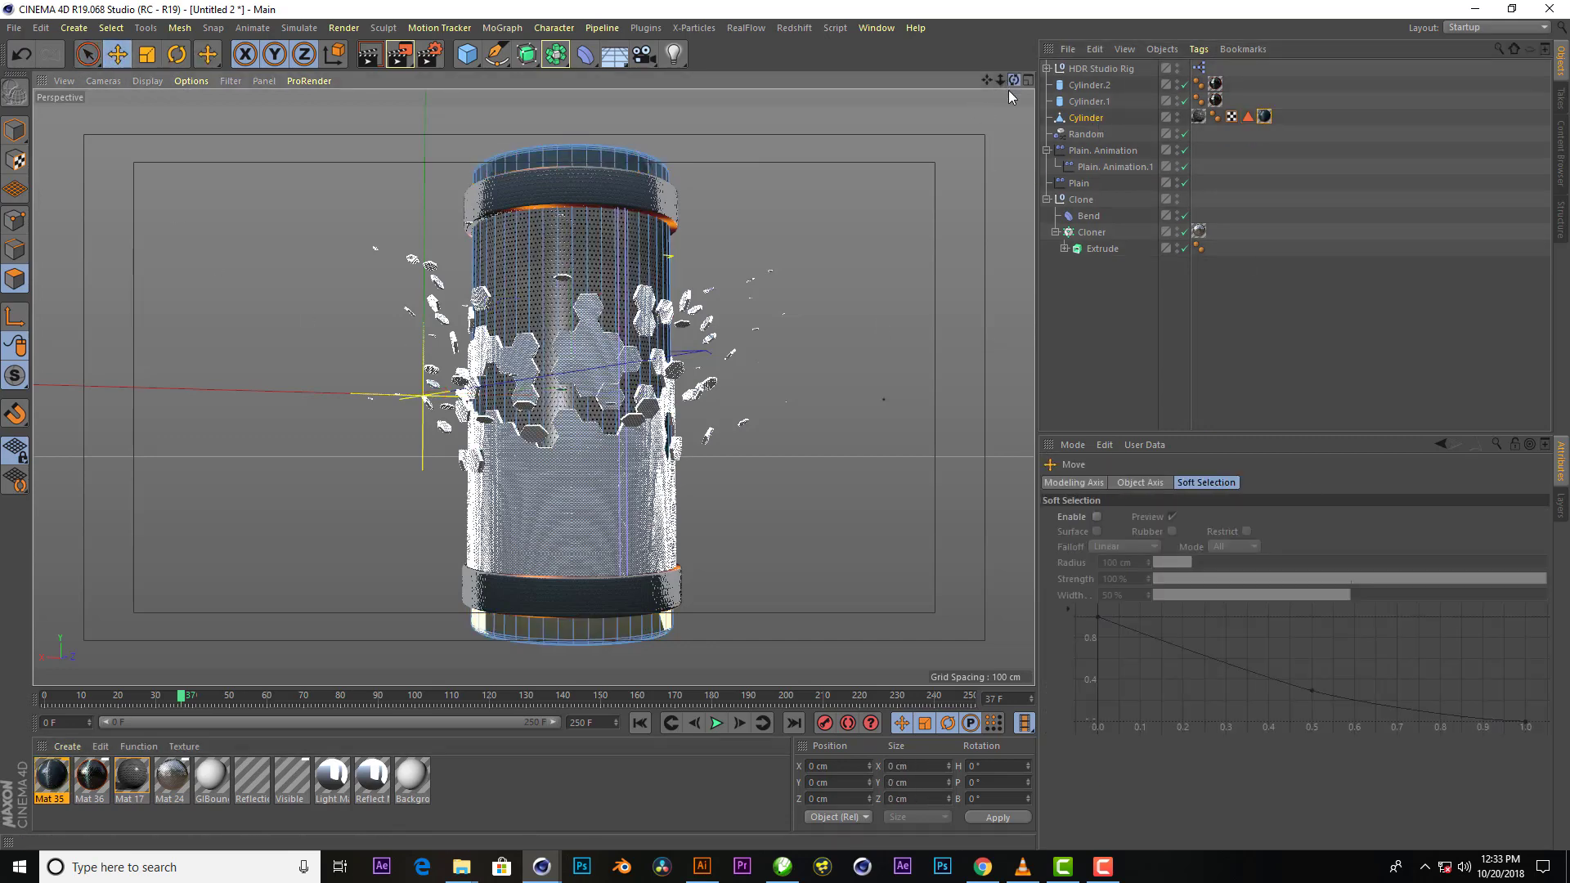
drag(1013, 80, 899, 245)
click(148, 80)
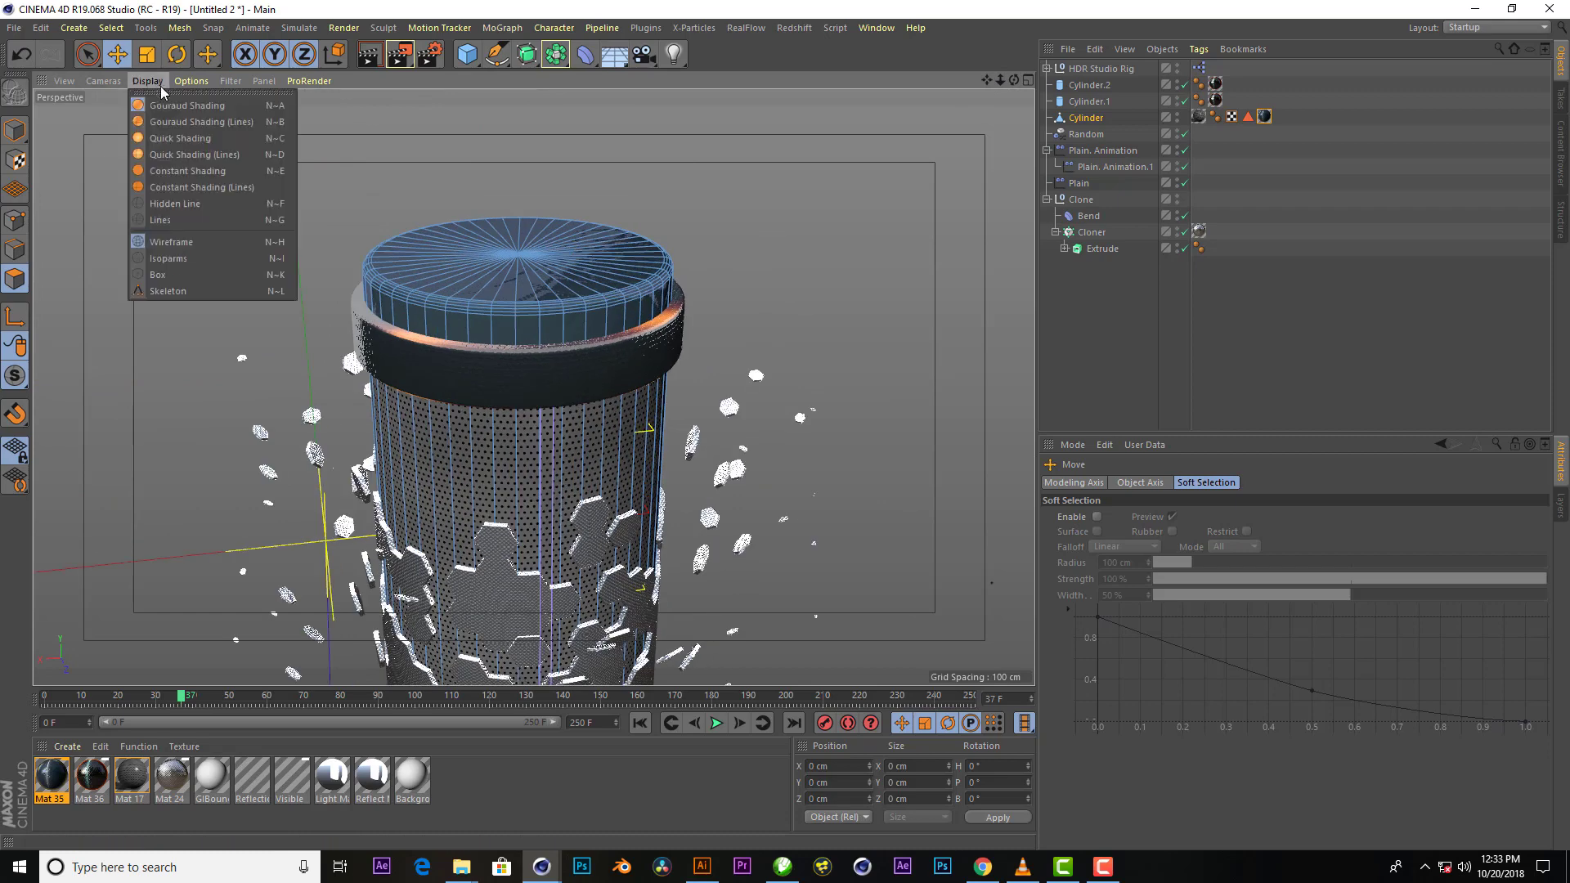
click(1264, 115)
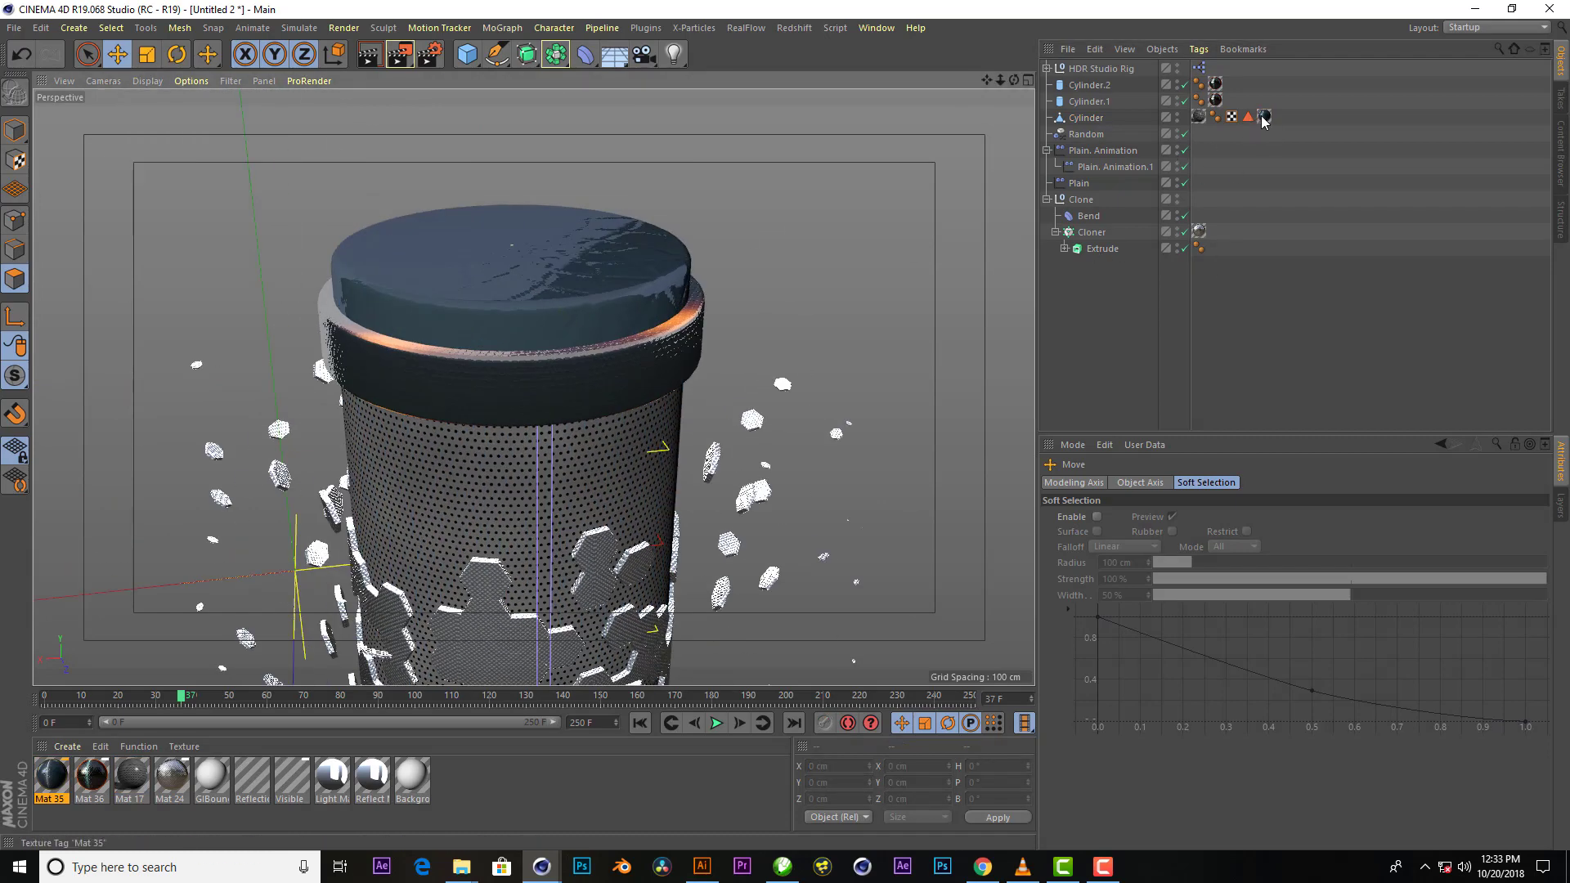
Set the Mat 35 tag to Cubic projection at 50% length and render the view
click(1206, 550)
click(1177, 616)
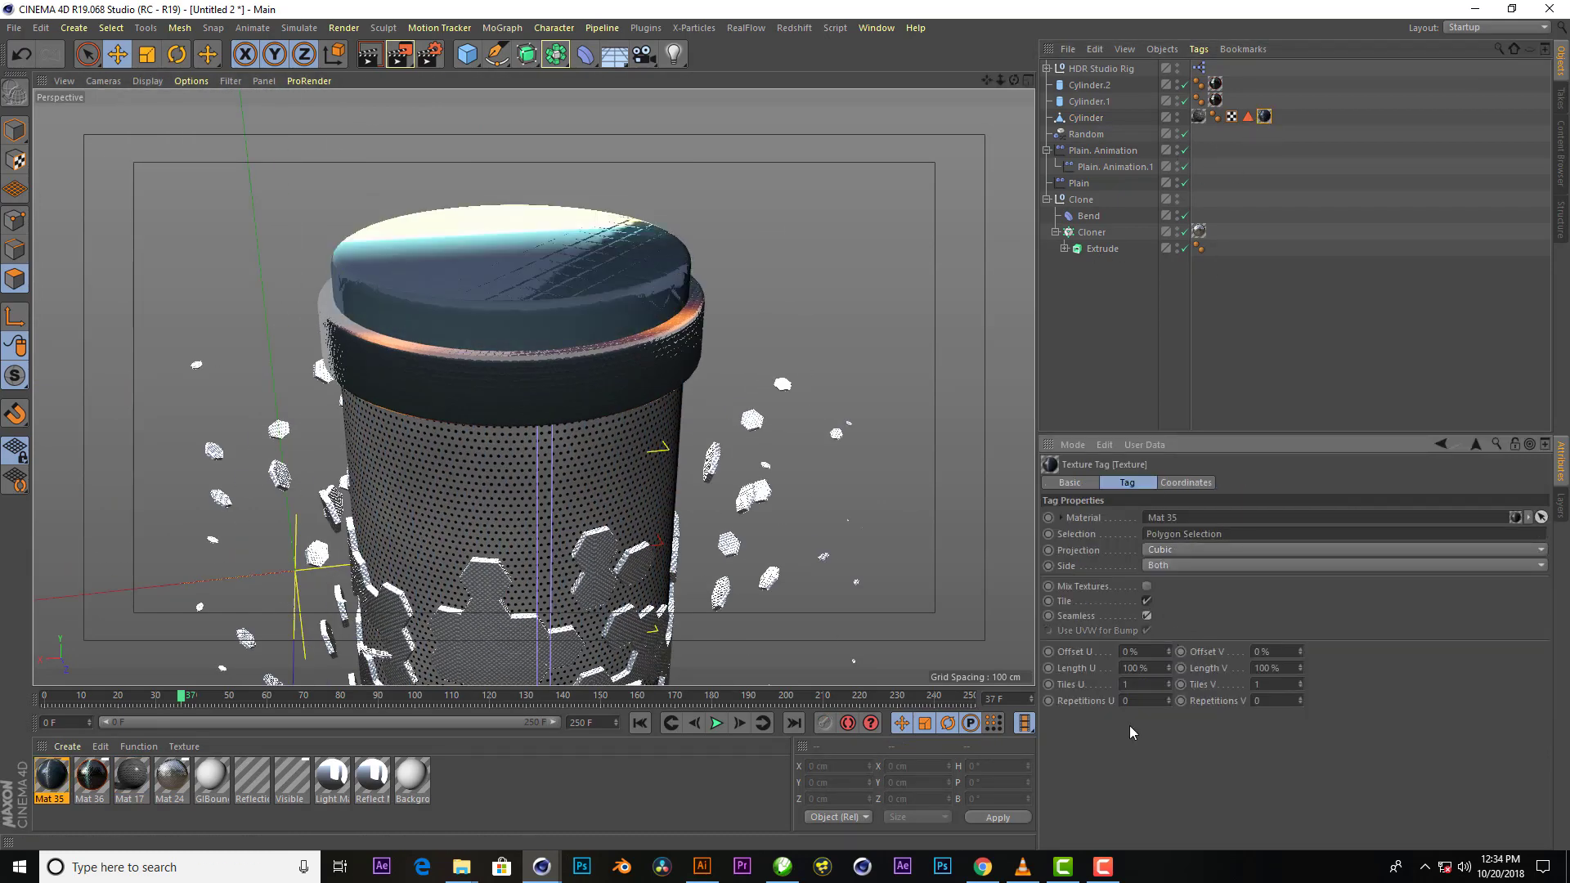
text(50)
key(Return)
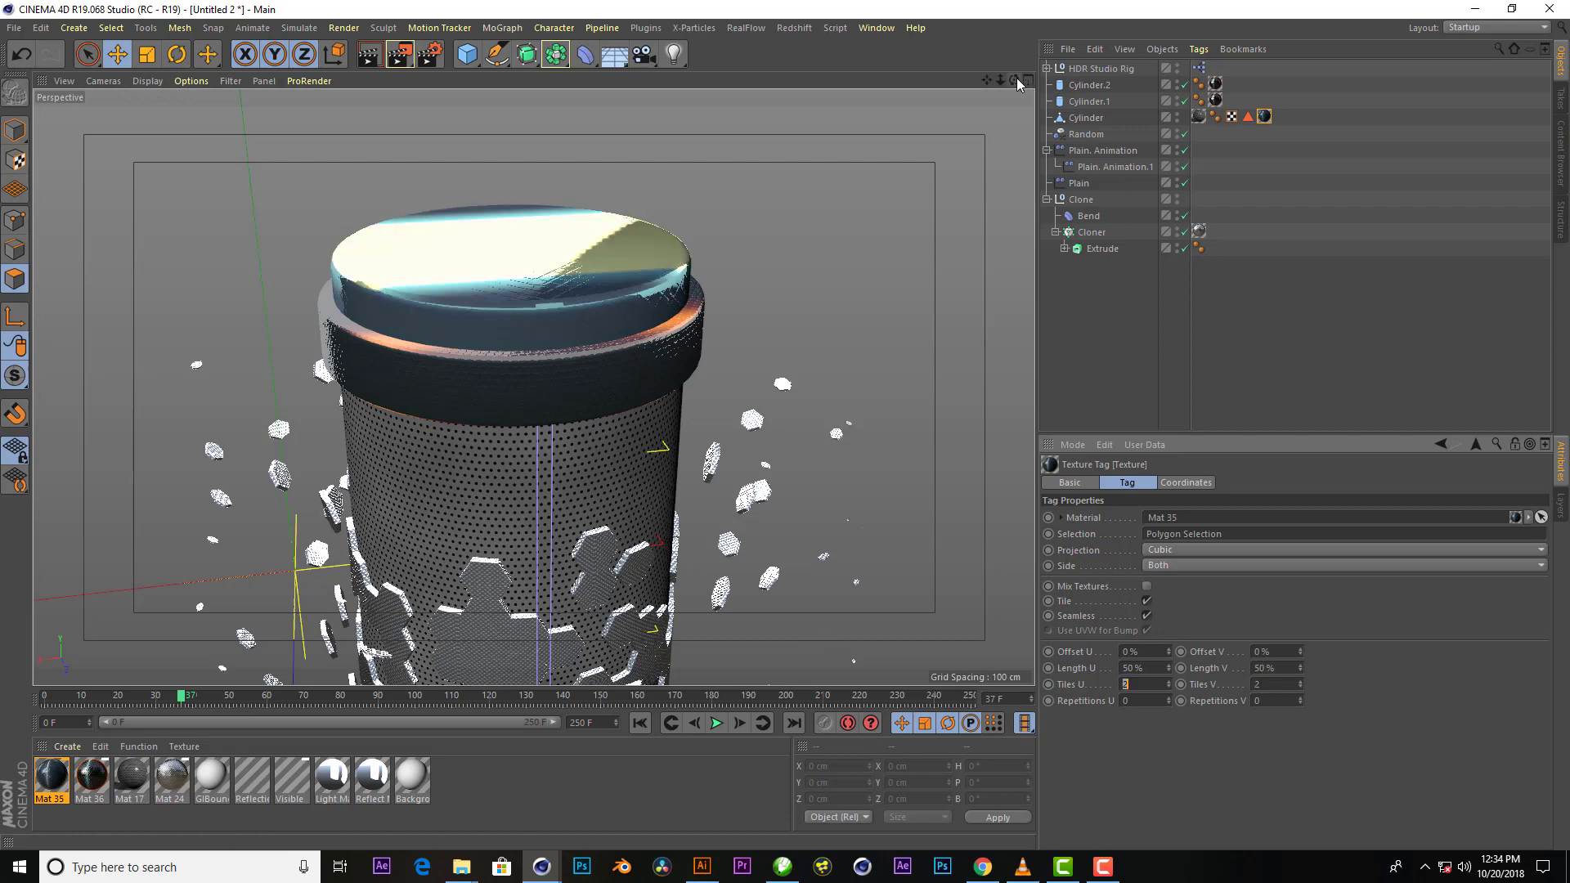
mouse_move(1014, 80)
mouse_down()
mouse_move(667, 306)
mouse_move(590, 89)
mouse_up()
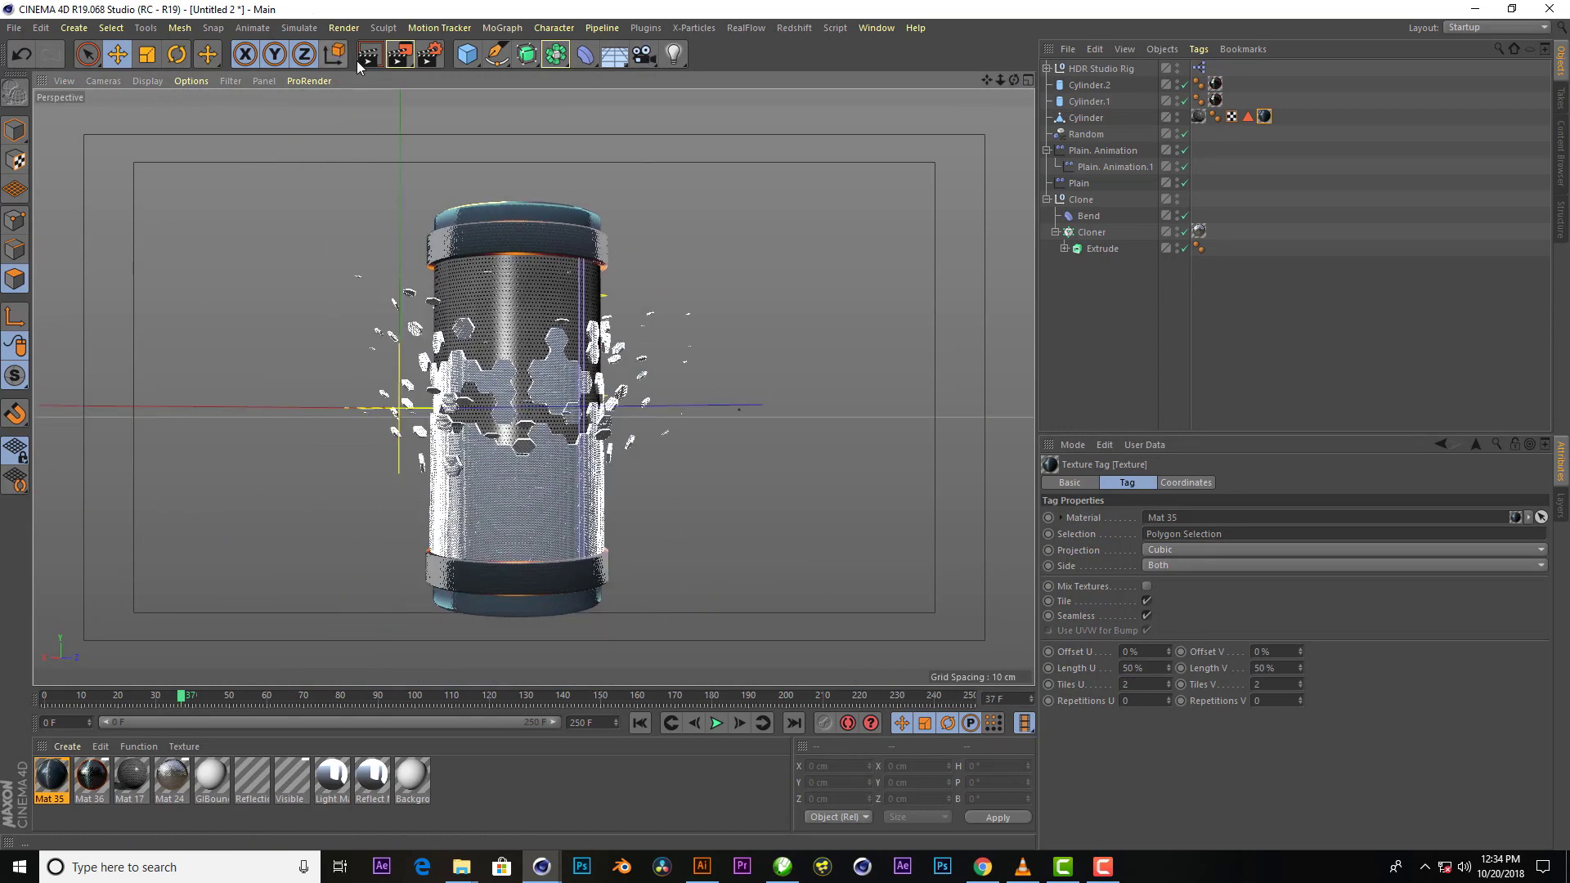
key(ctrl+r)
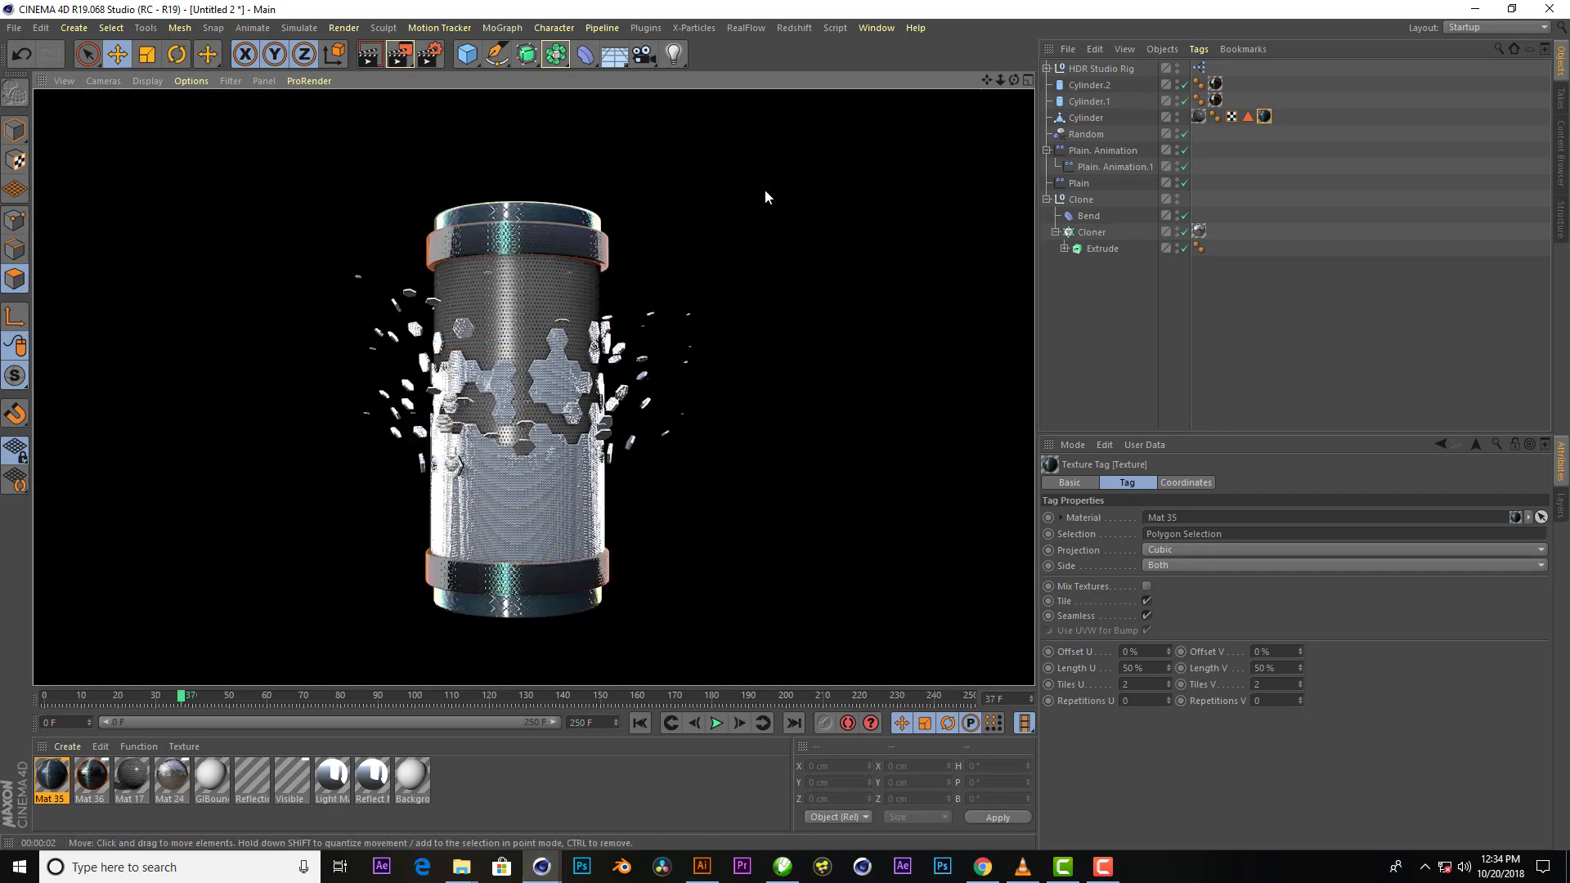
Nest a new Light under an Array with 4 copies at 273 cm radius
click(674, 54)
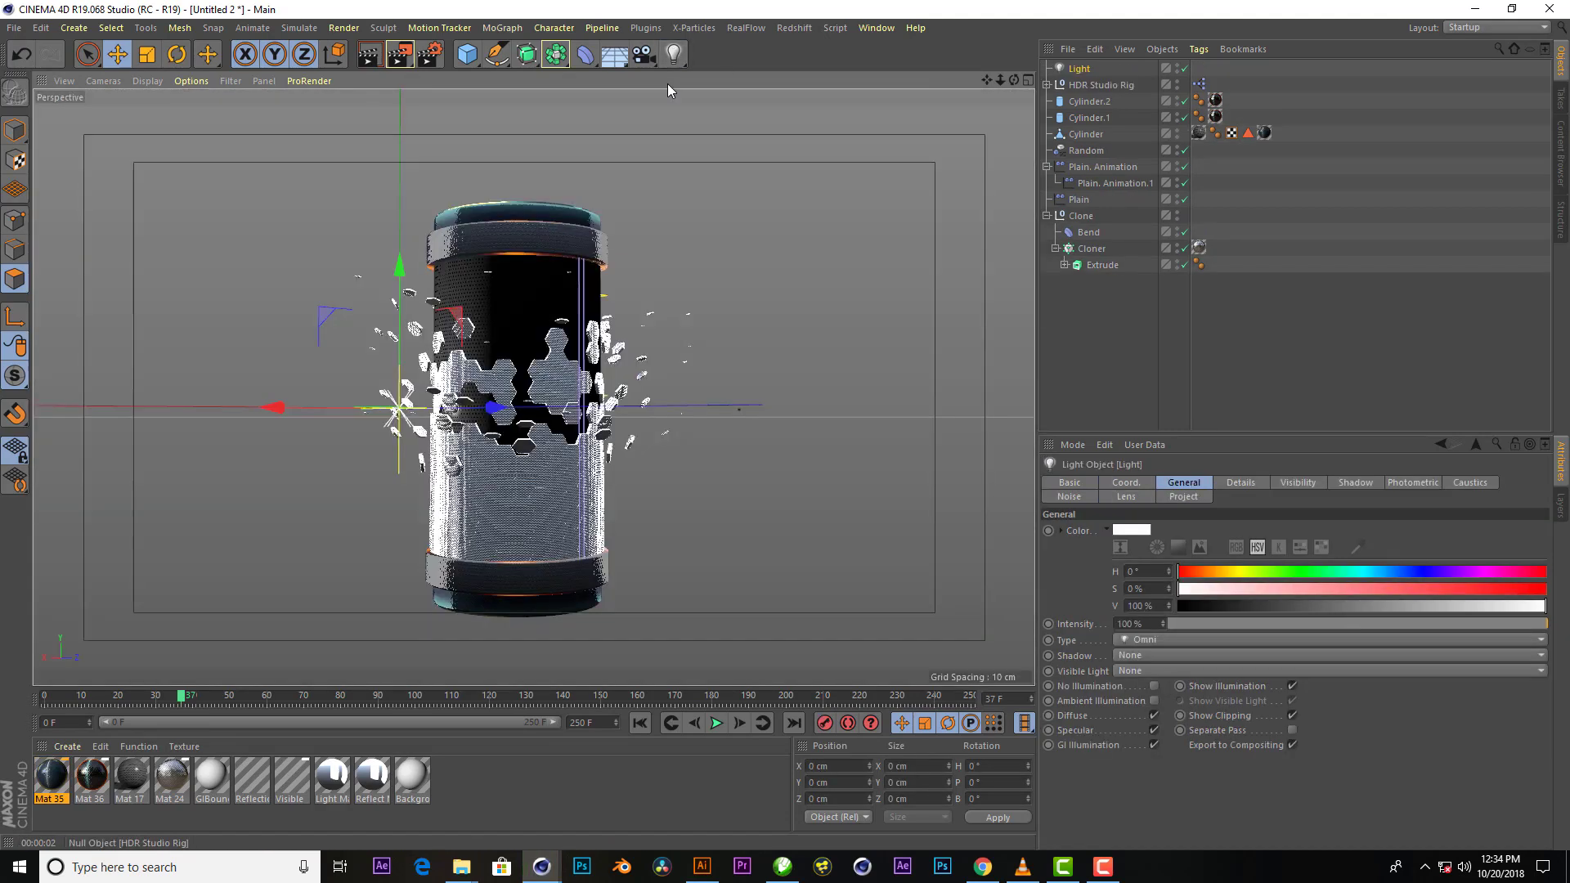
click(555, 54)
drag(1073, 83, 1079, 69)
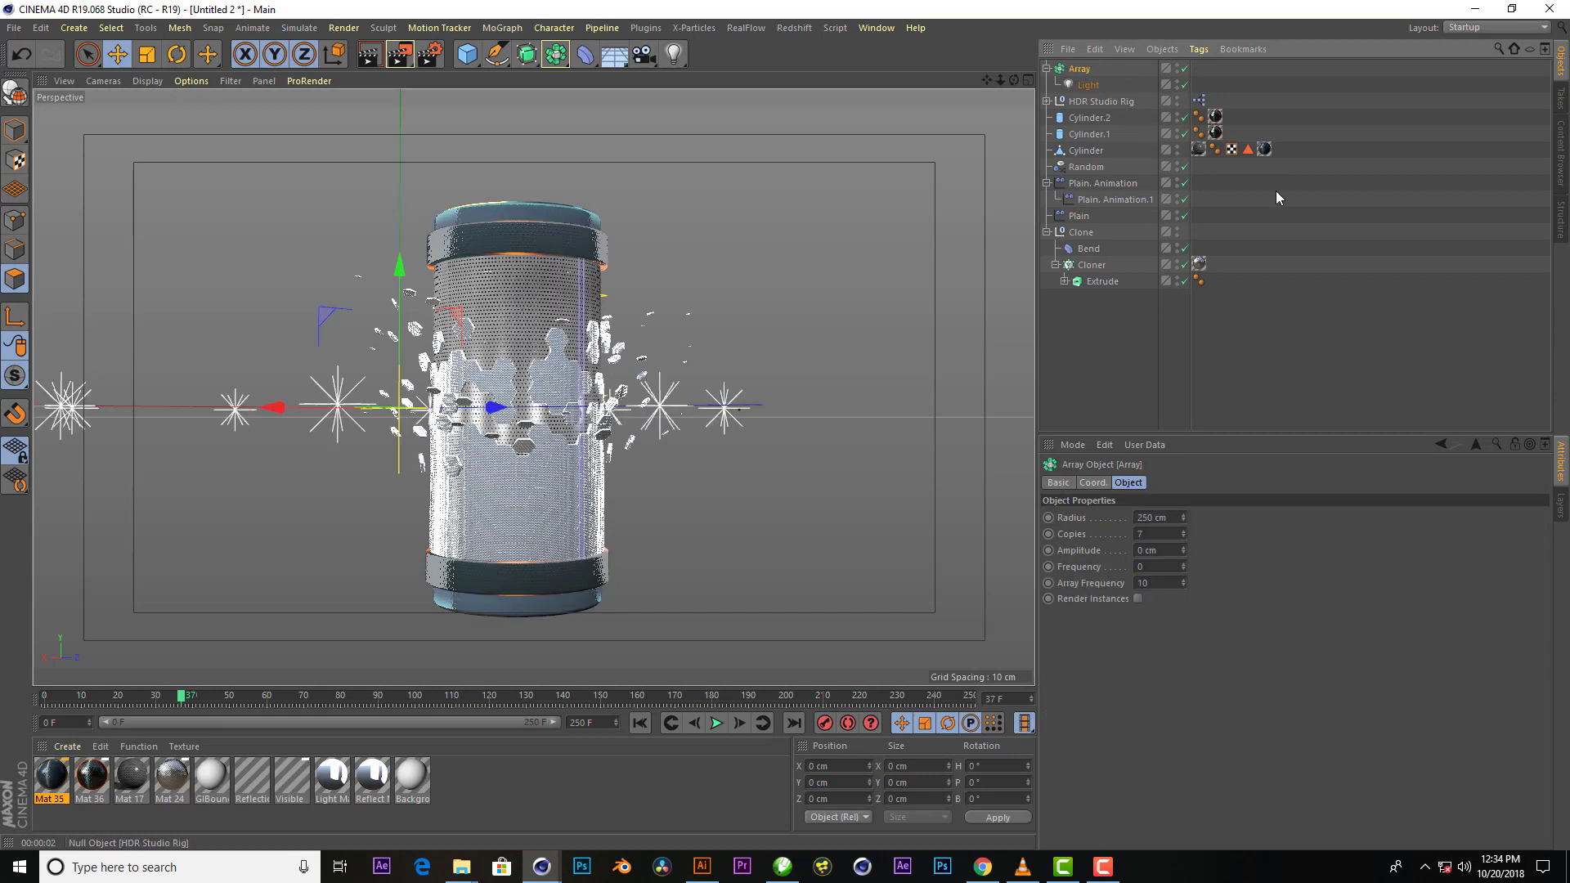
click(1182, 537)
click(1182, 537)
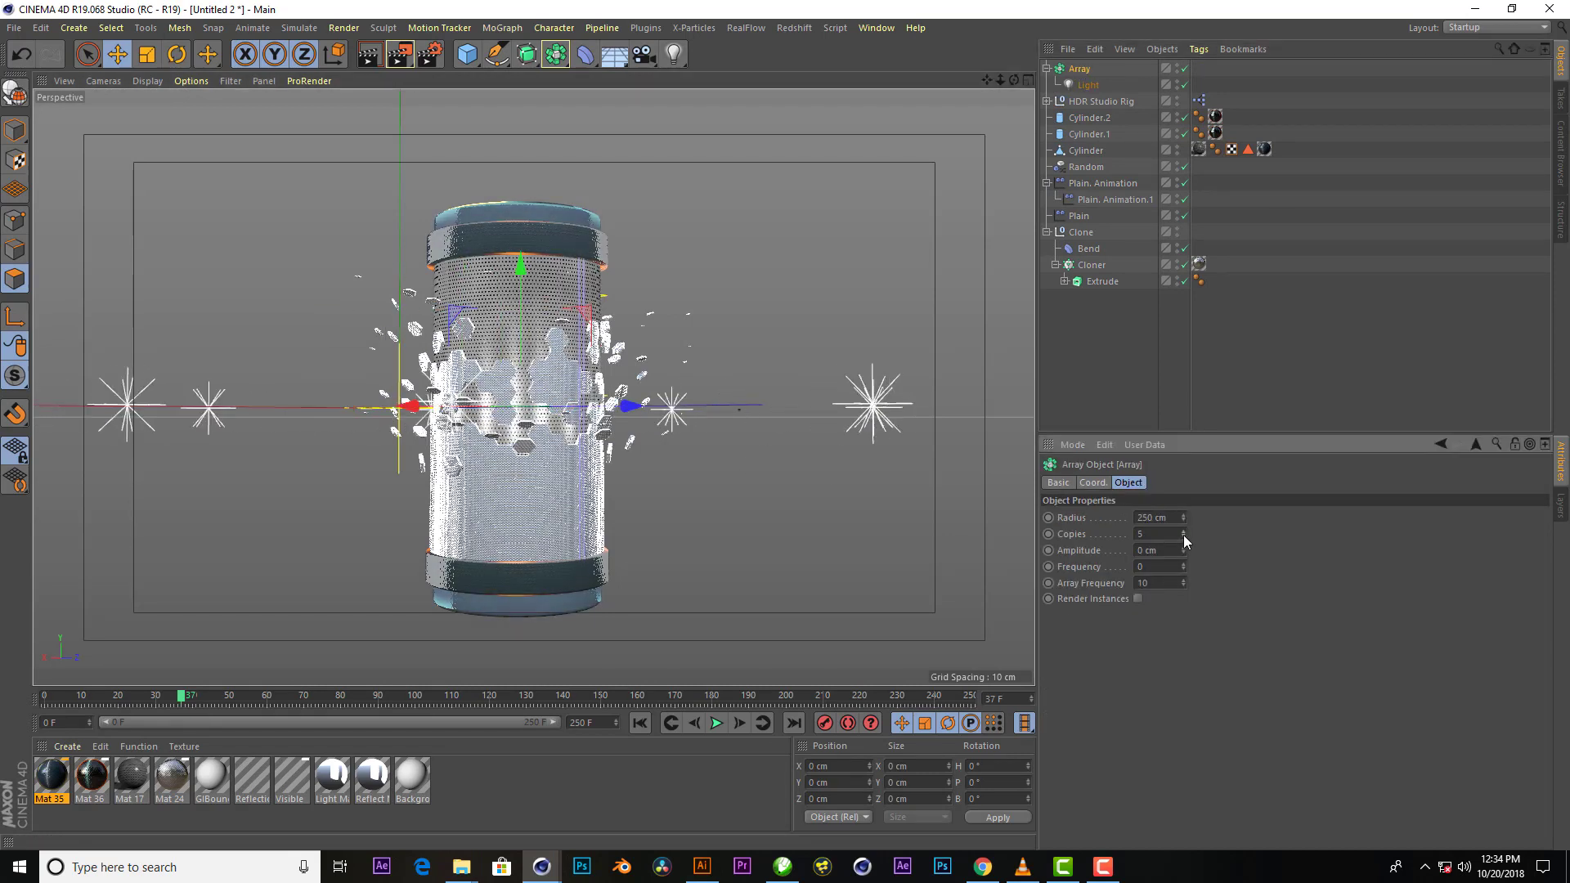
drag(1182, 517, 1183, 490)
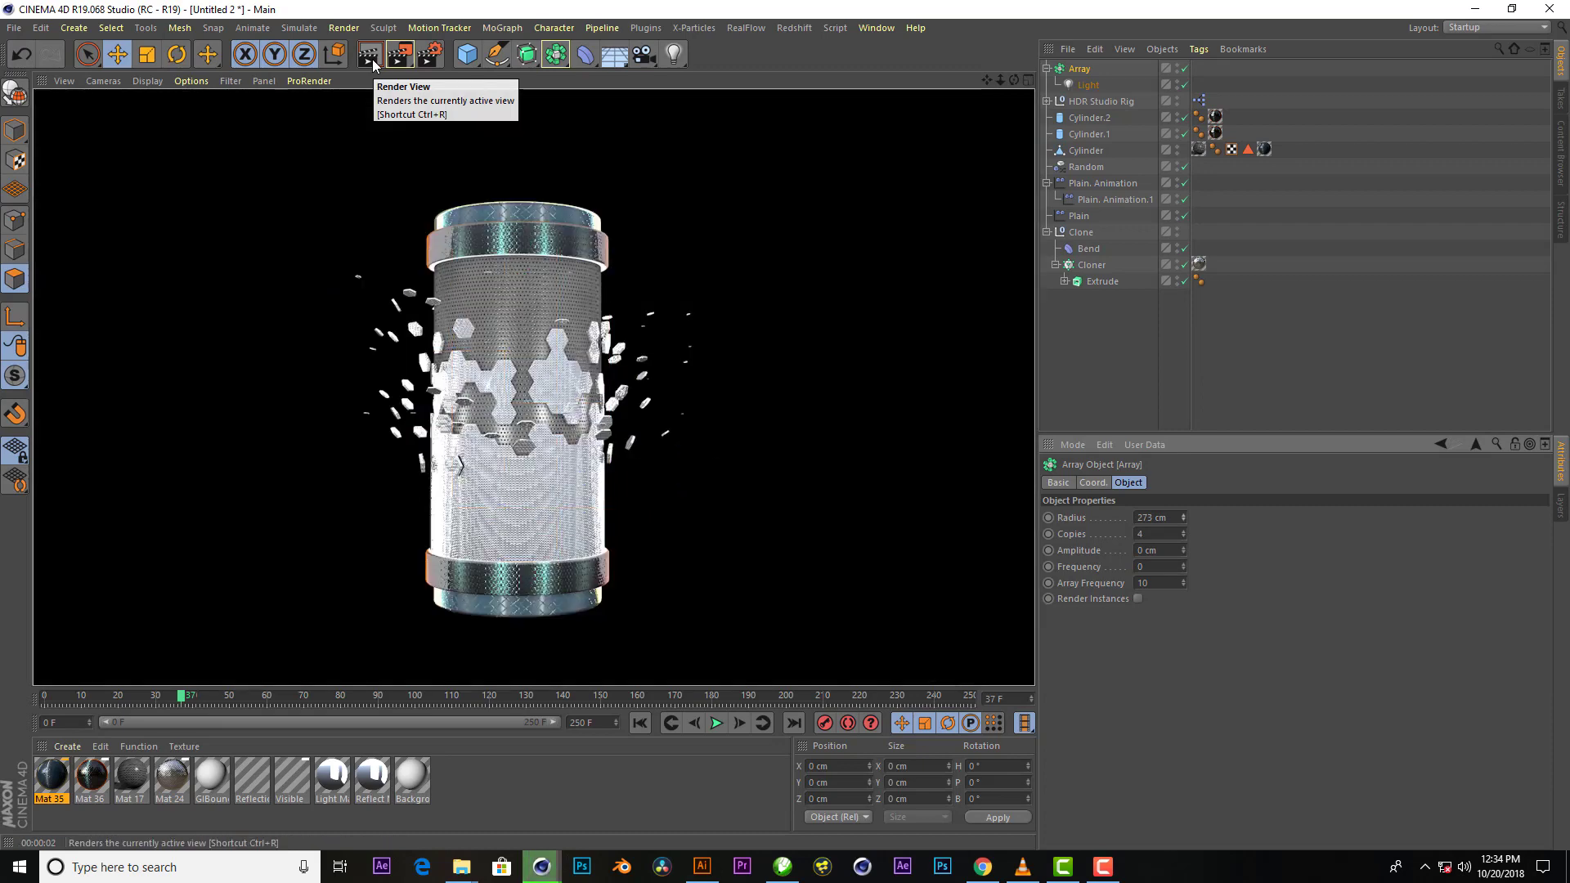
Dim the Light's intensity to 77% and render the lighting
click(1088, 85)
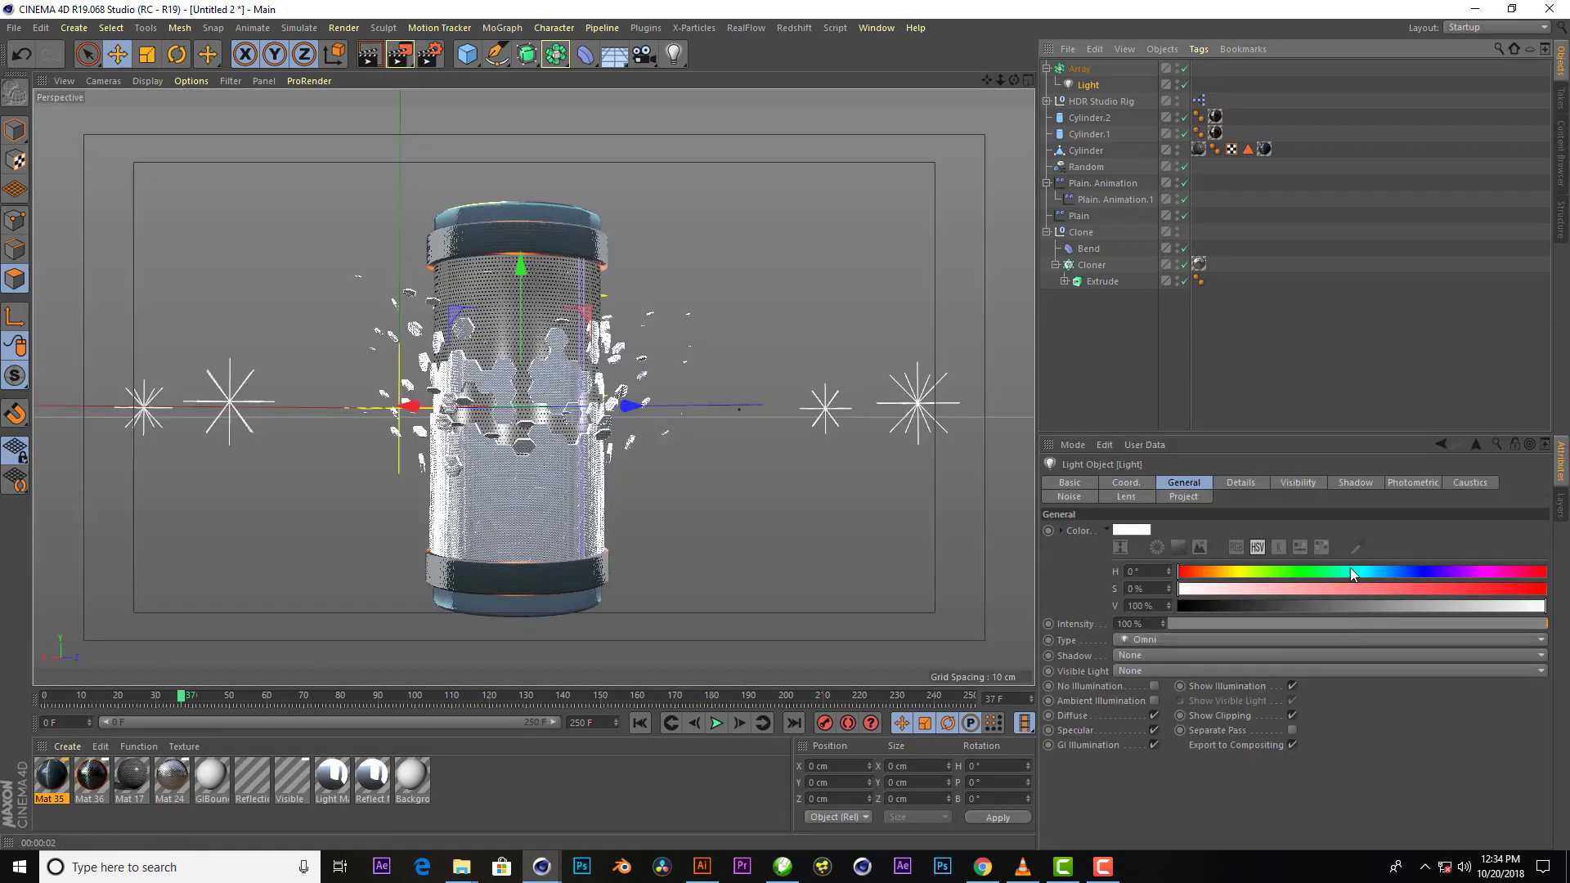
drag(1357, 623, 1455, 623)
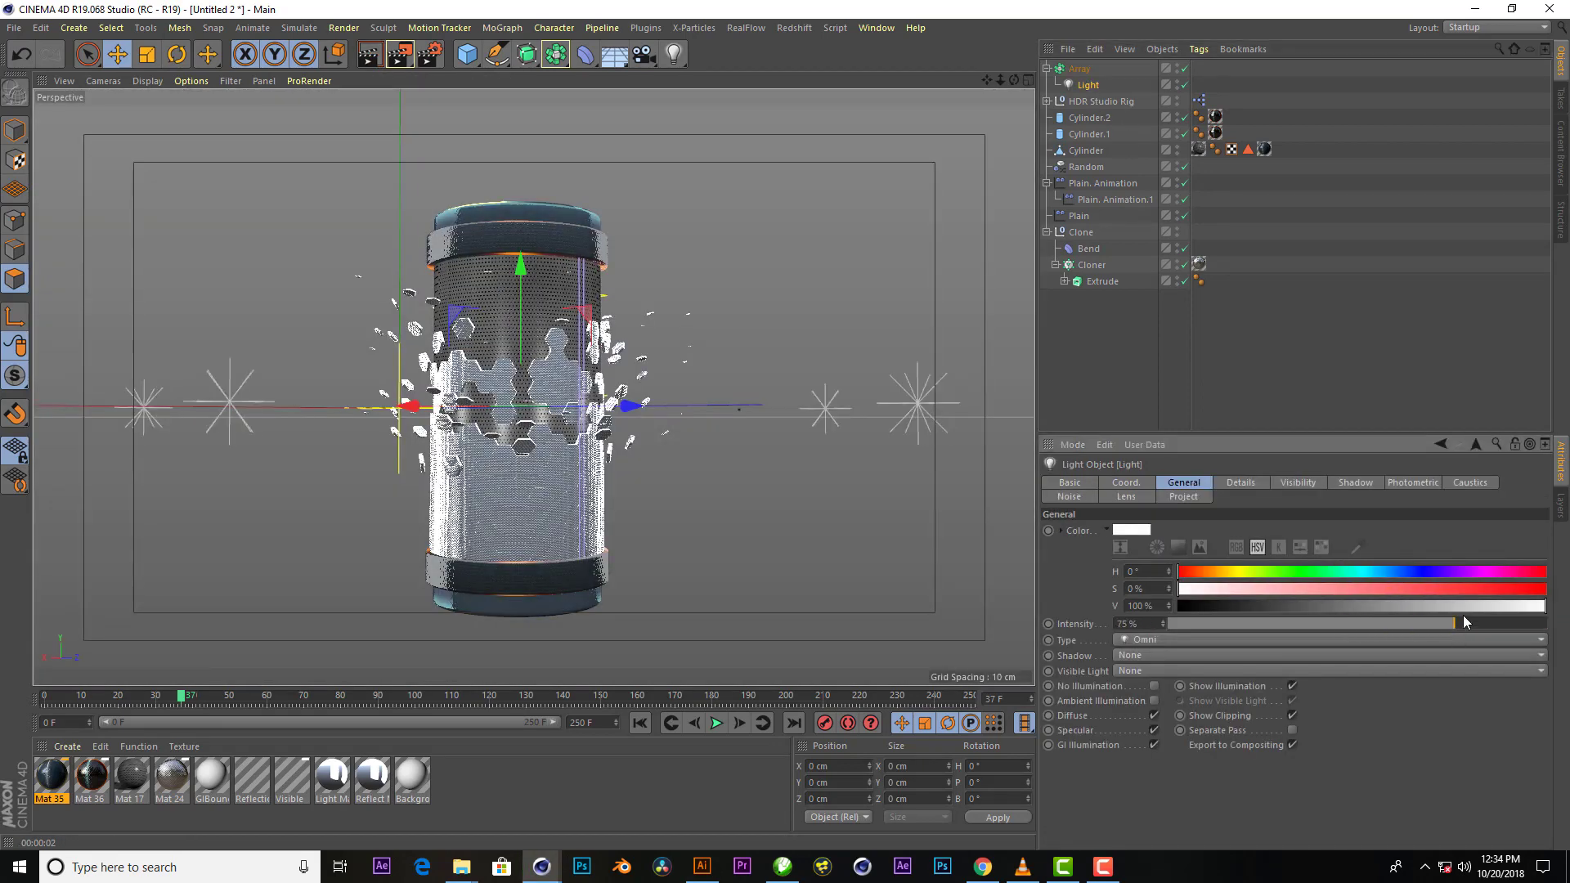
click(376, 64)
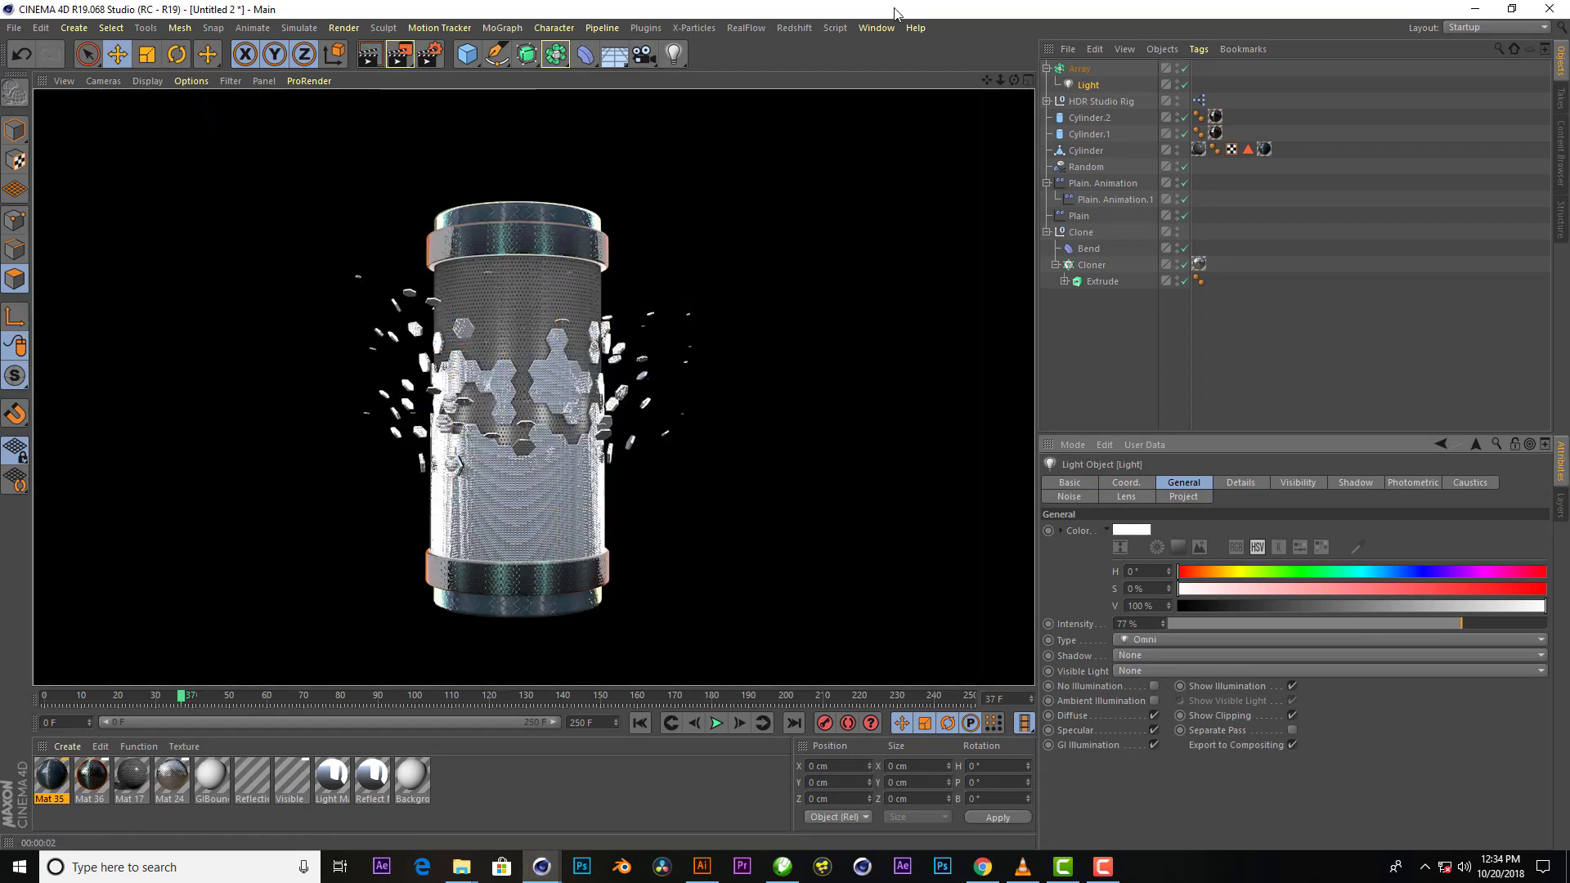
Add a target camera with a 25 mm focal length and return to frame 0
drag(644, 54, 712, 94)
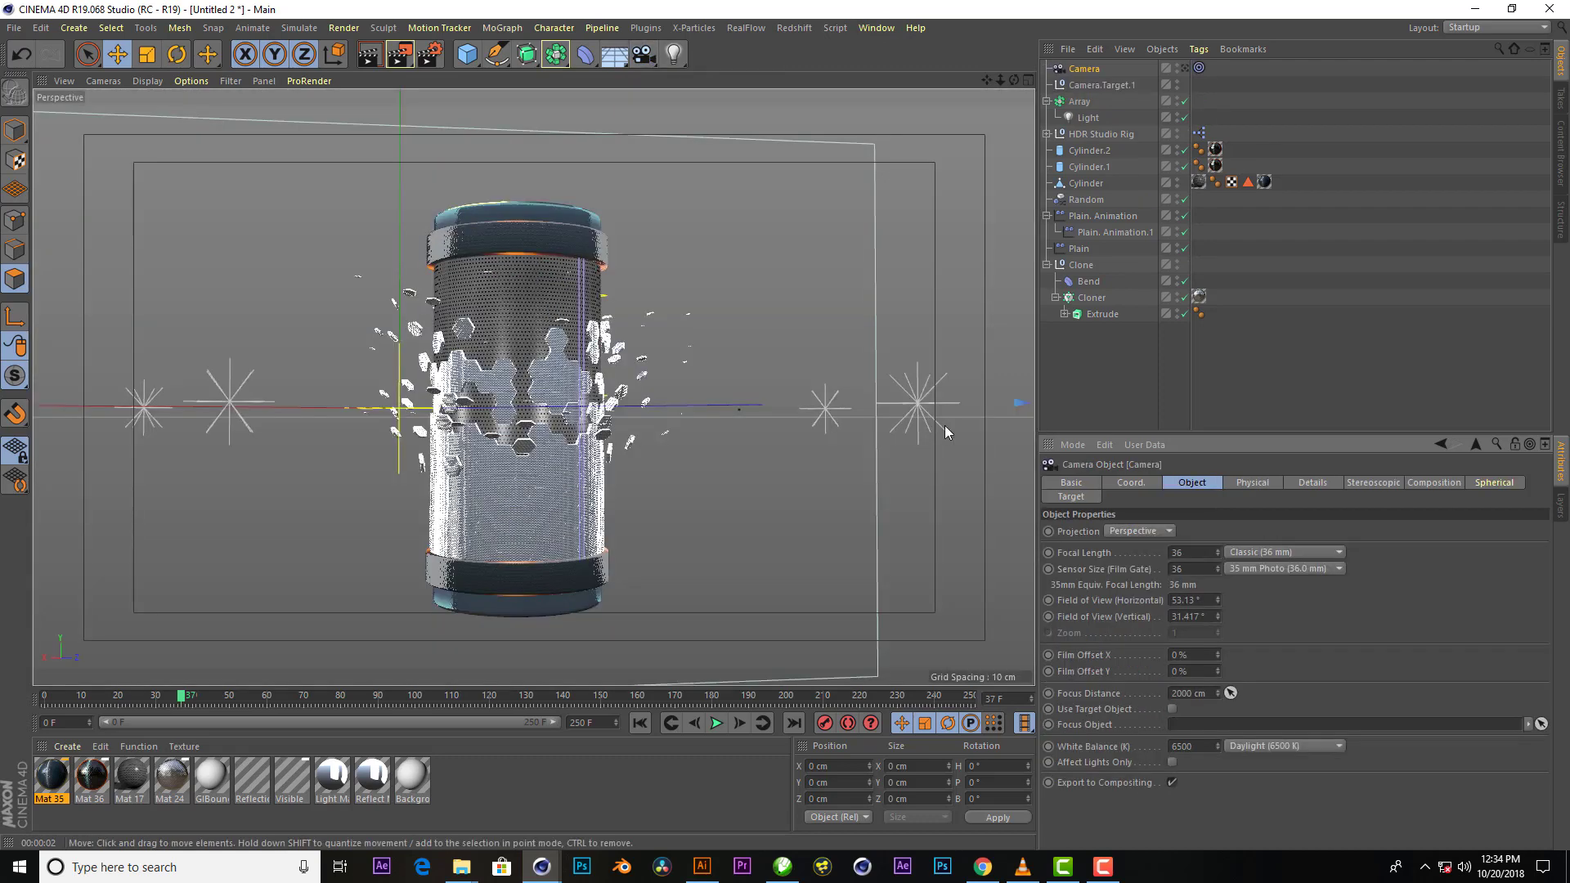
drag(704, 360, 818, 359)
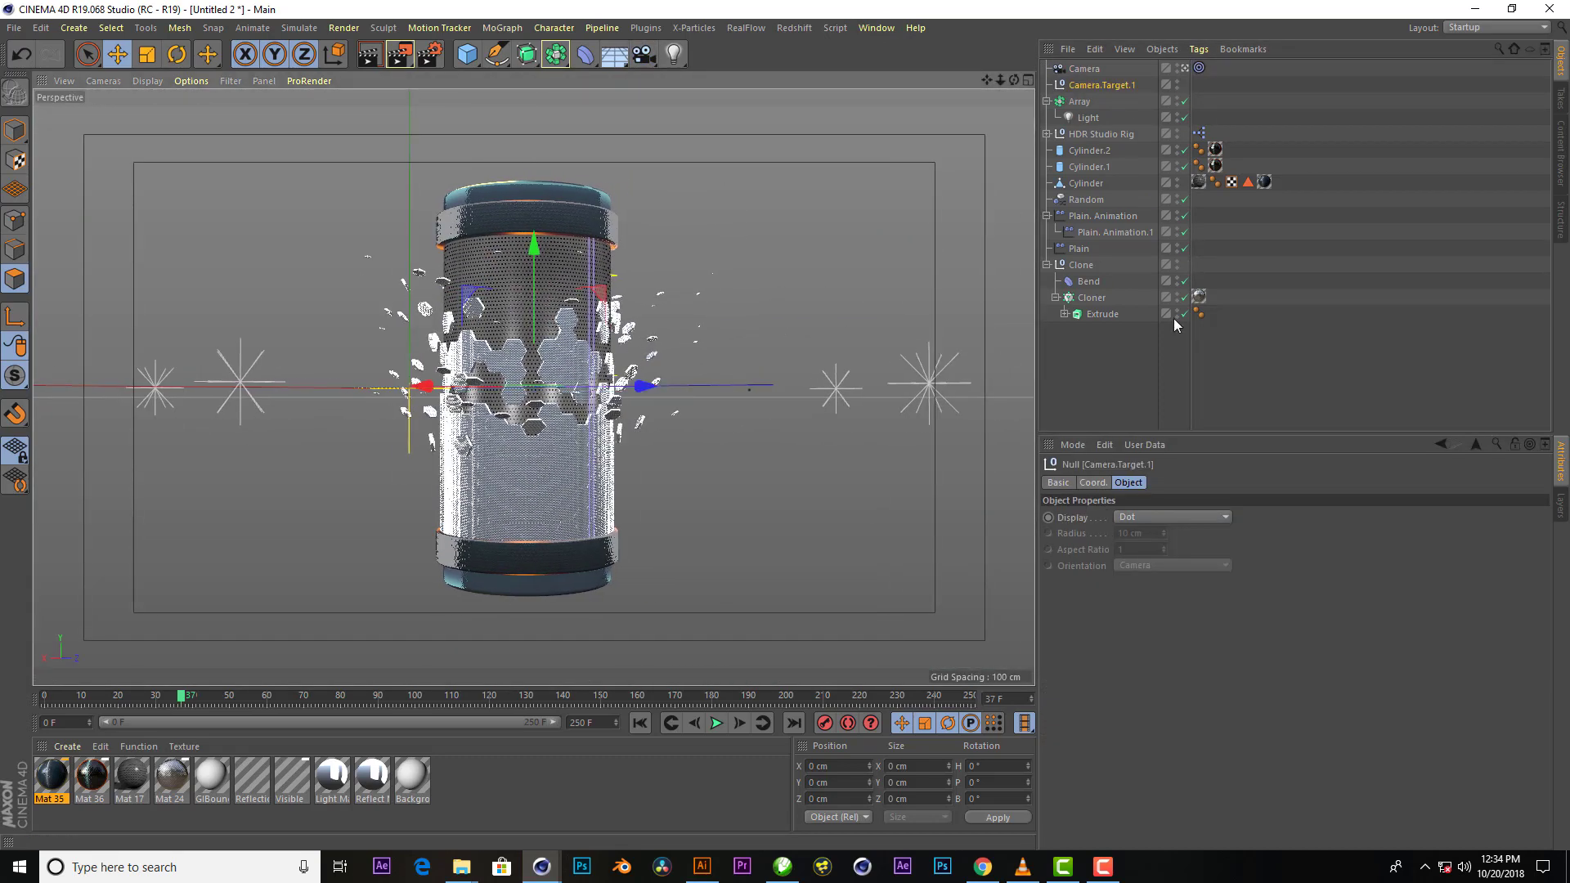
click(1083, 69)
text(25)
key(Return)
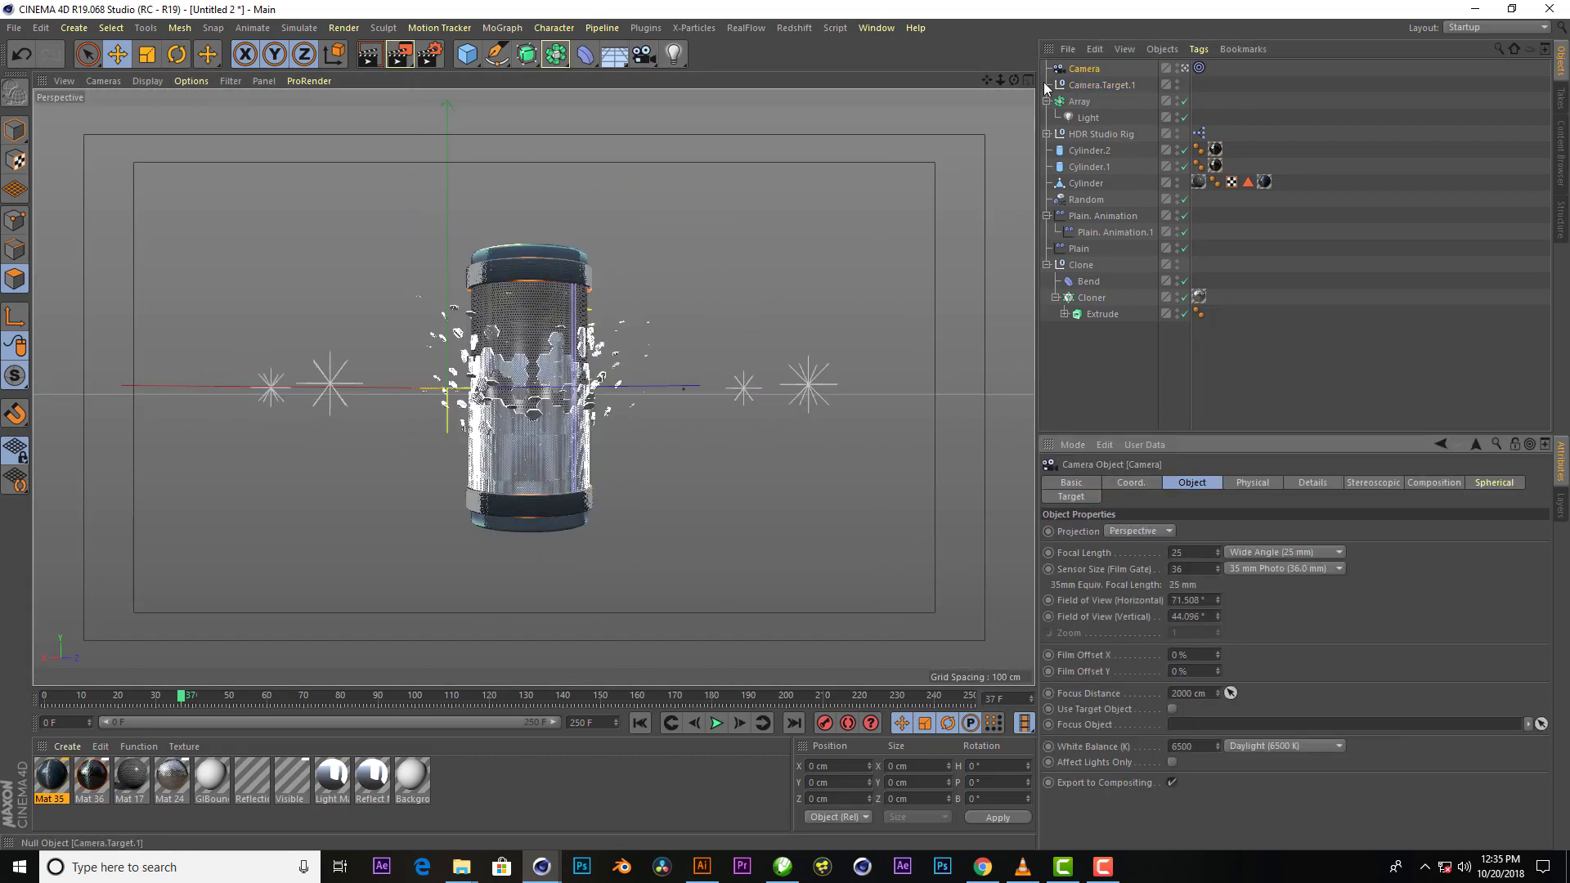
click(639, 723)
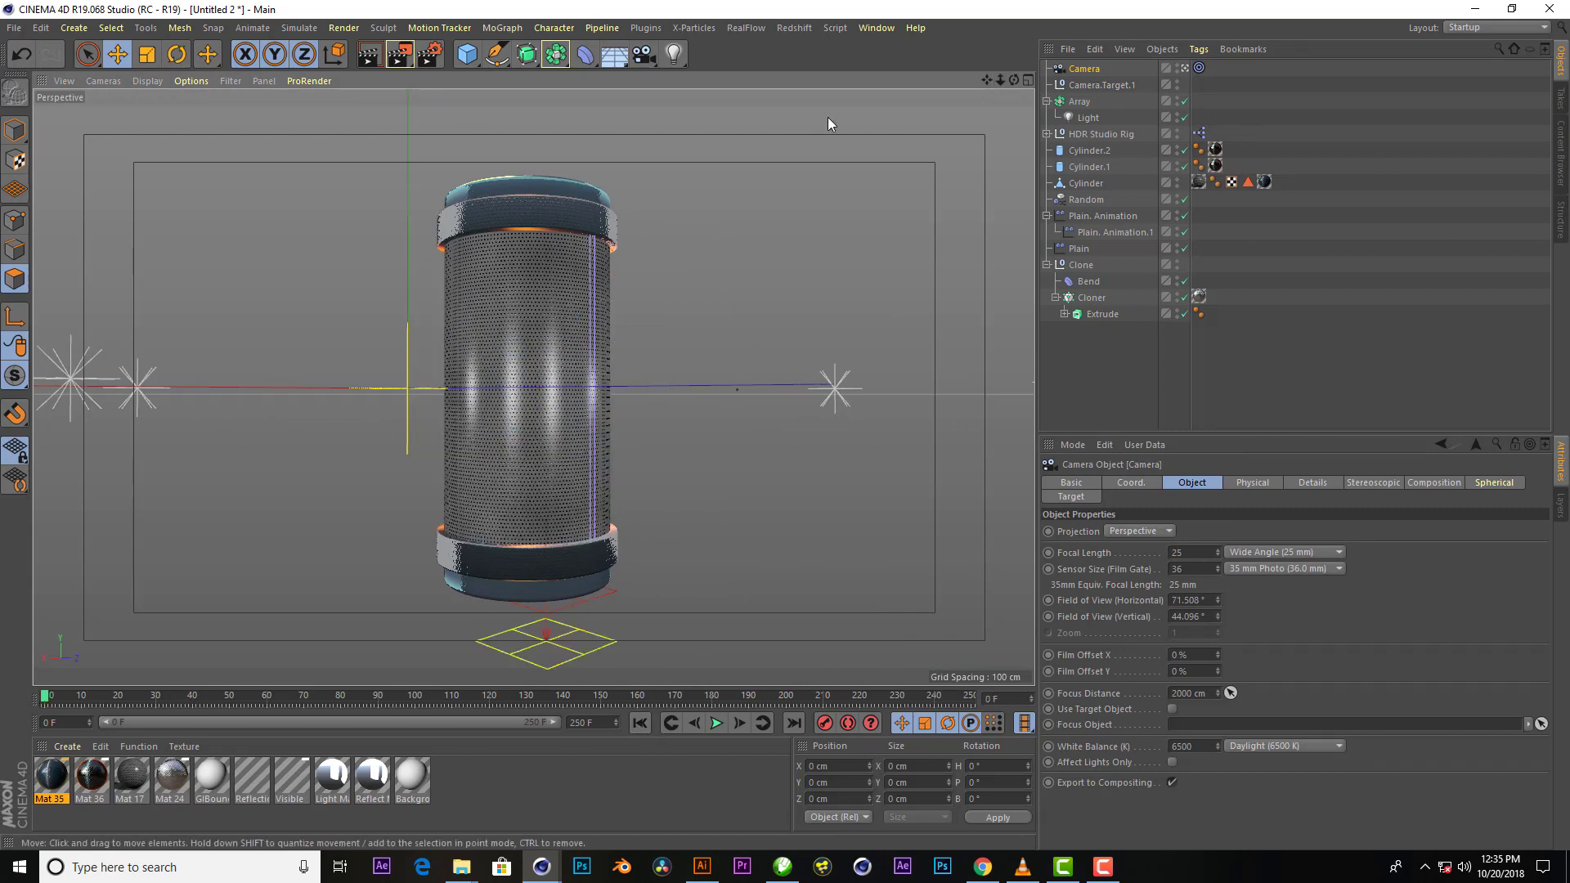
Move Camera.Target.1 to aim the camera at the perforated cylinder
mouse_move(1000, 80)
mouse_down()
mouse_move(1030, 82)
mouse_move(984, 82)
mouse_up()
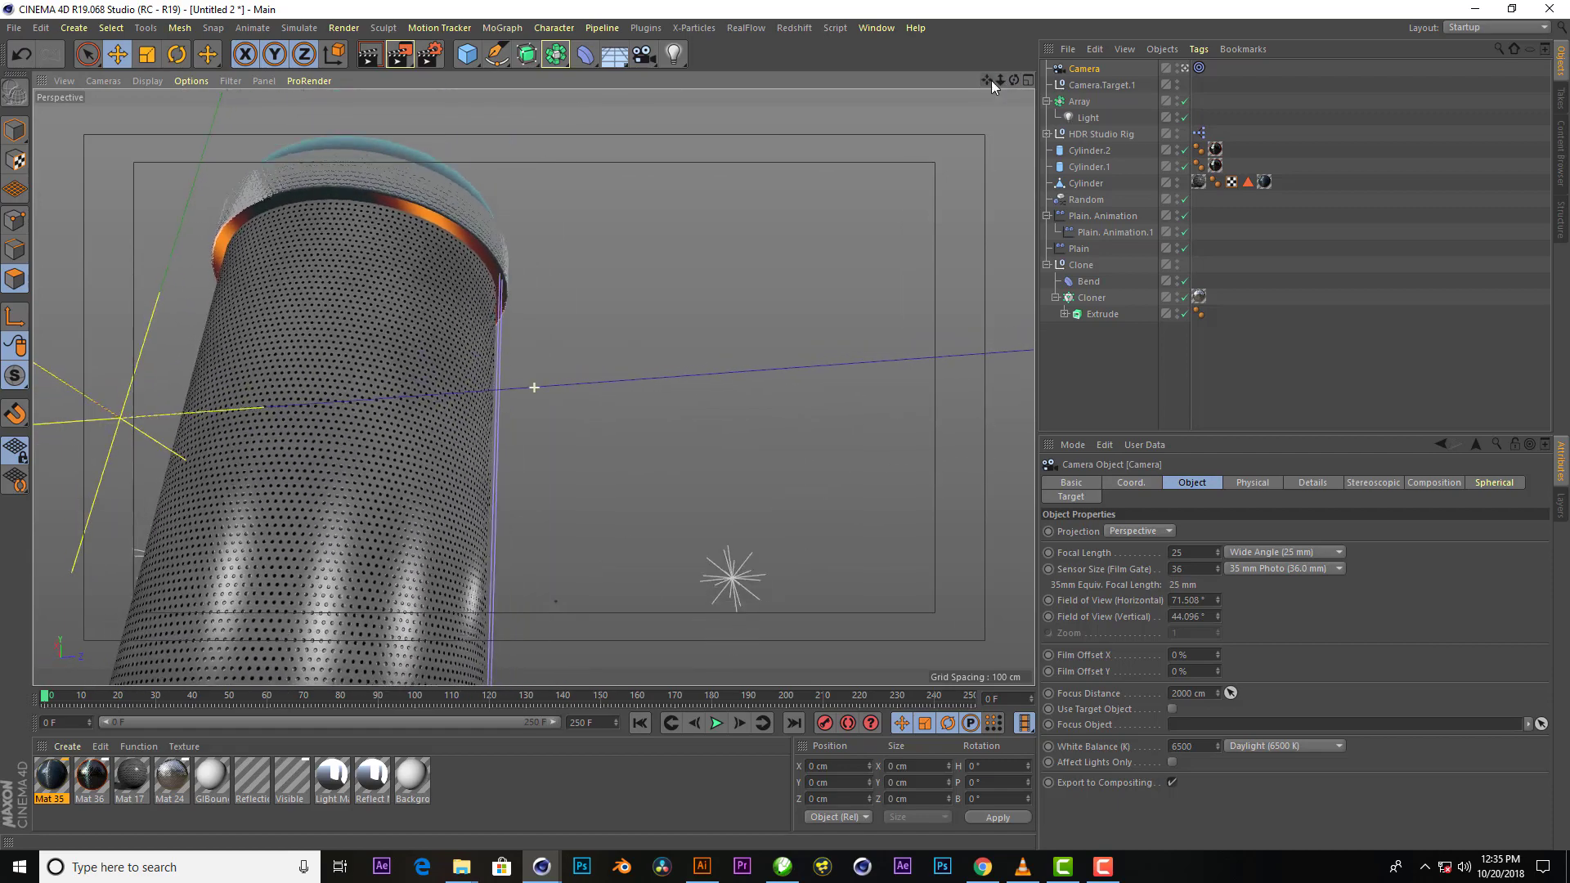
click(534, 387)
drag(535, 315, 547, 236)
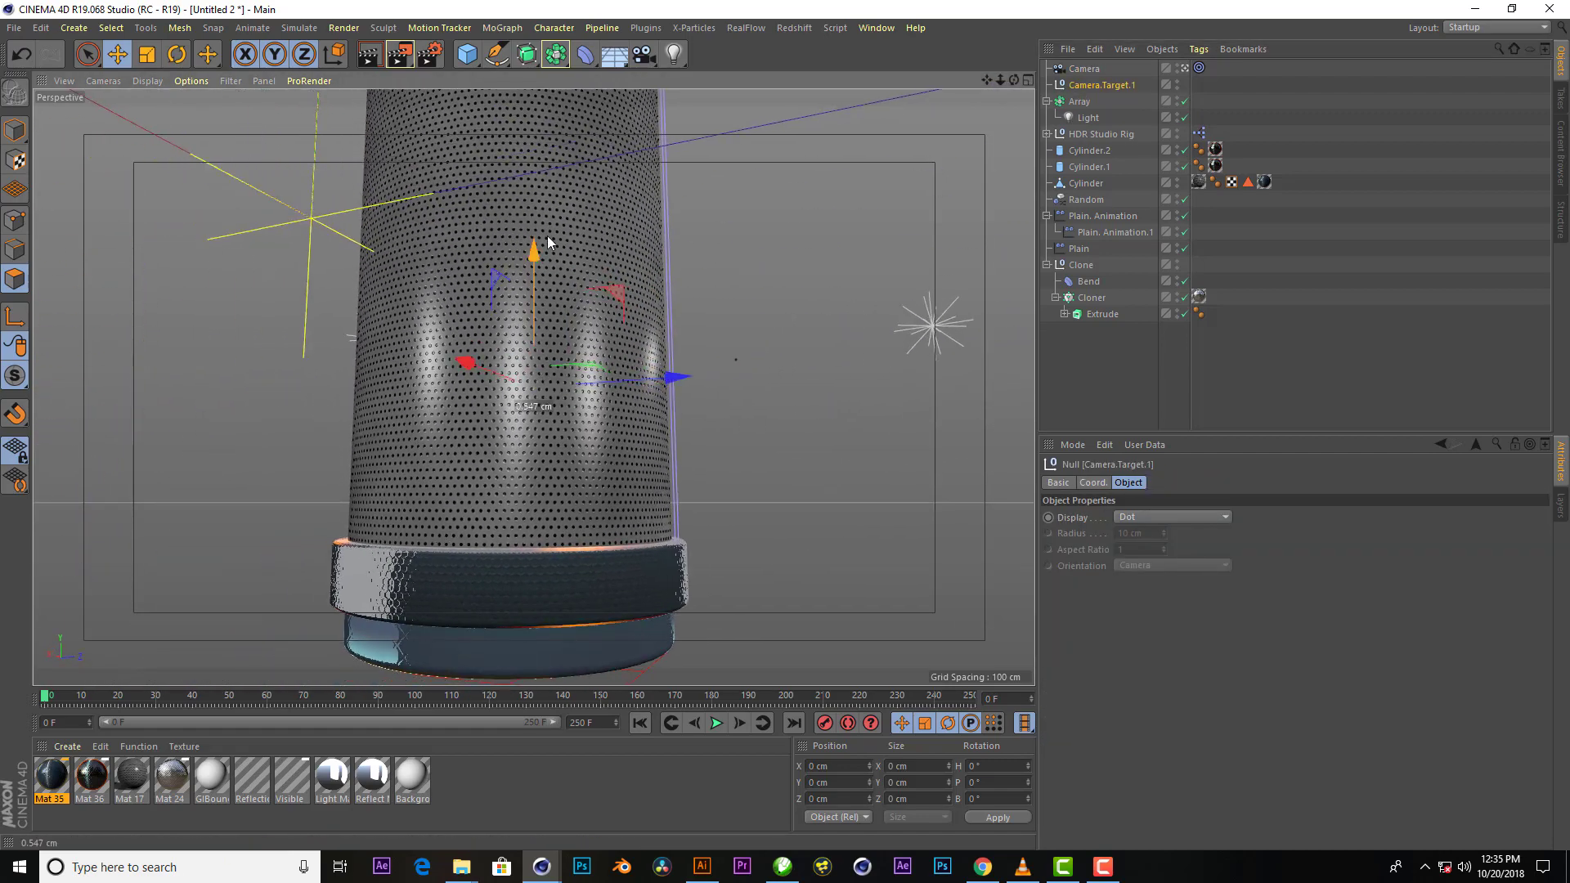
drag(999, 80, 1028, 81)
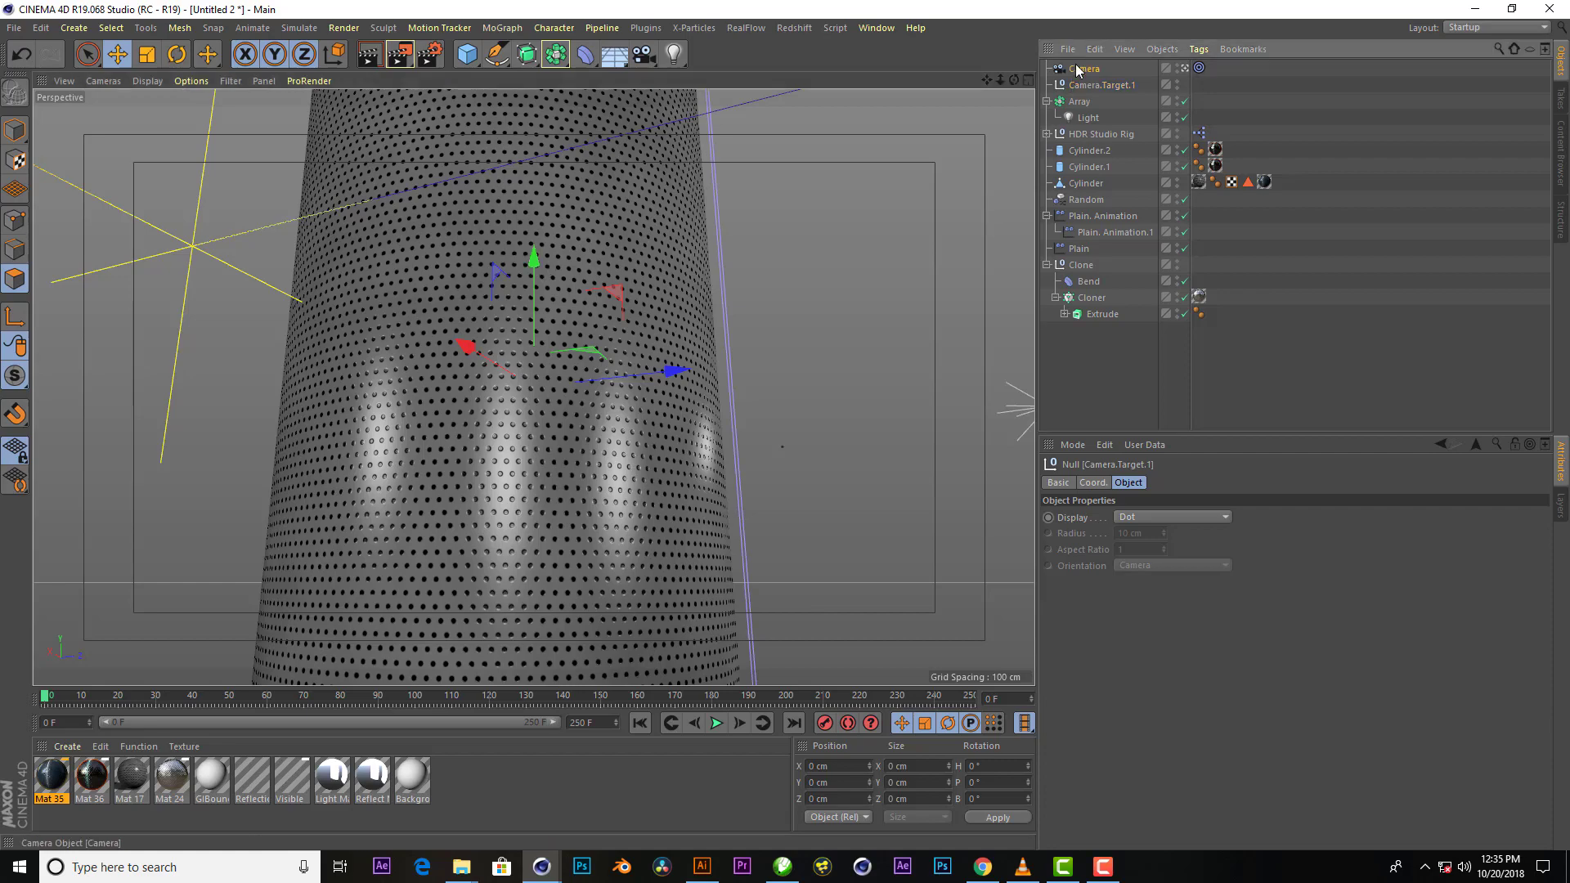
drag(534, 278, 523, 397)
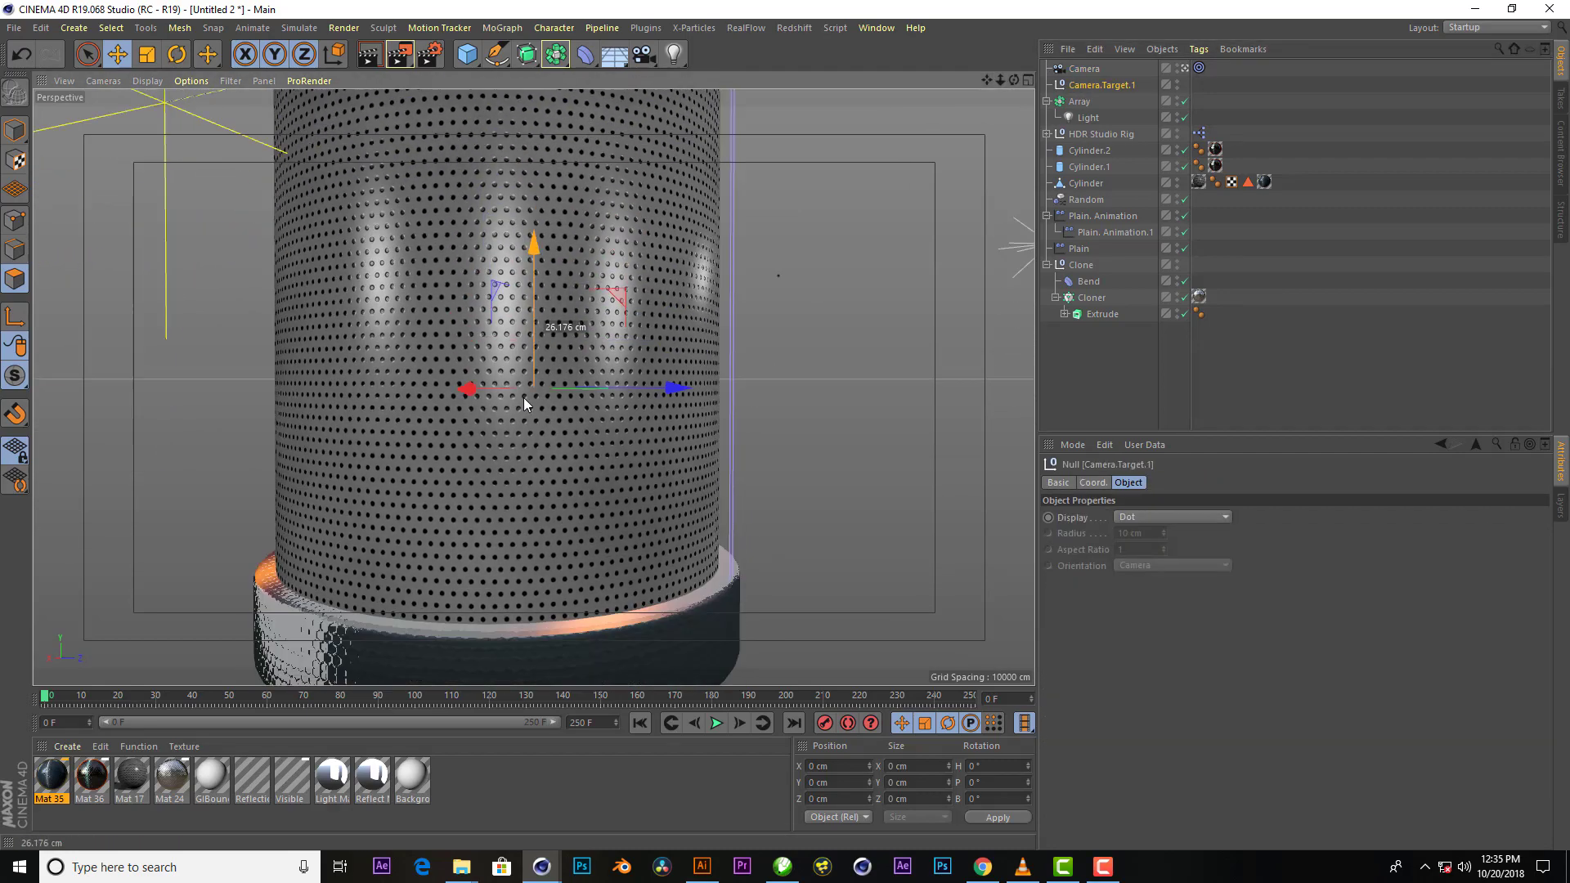
click(1083, 69)
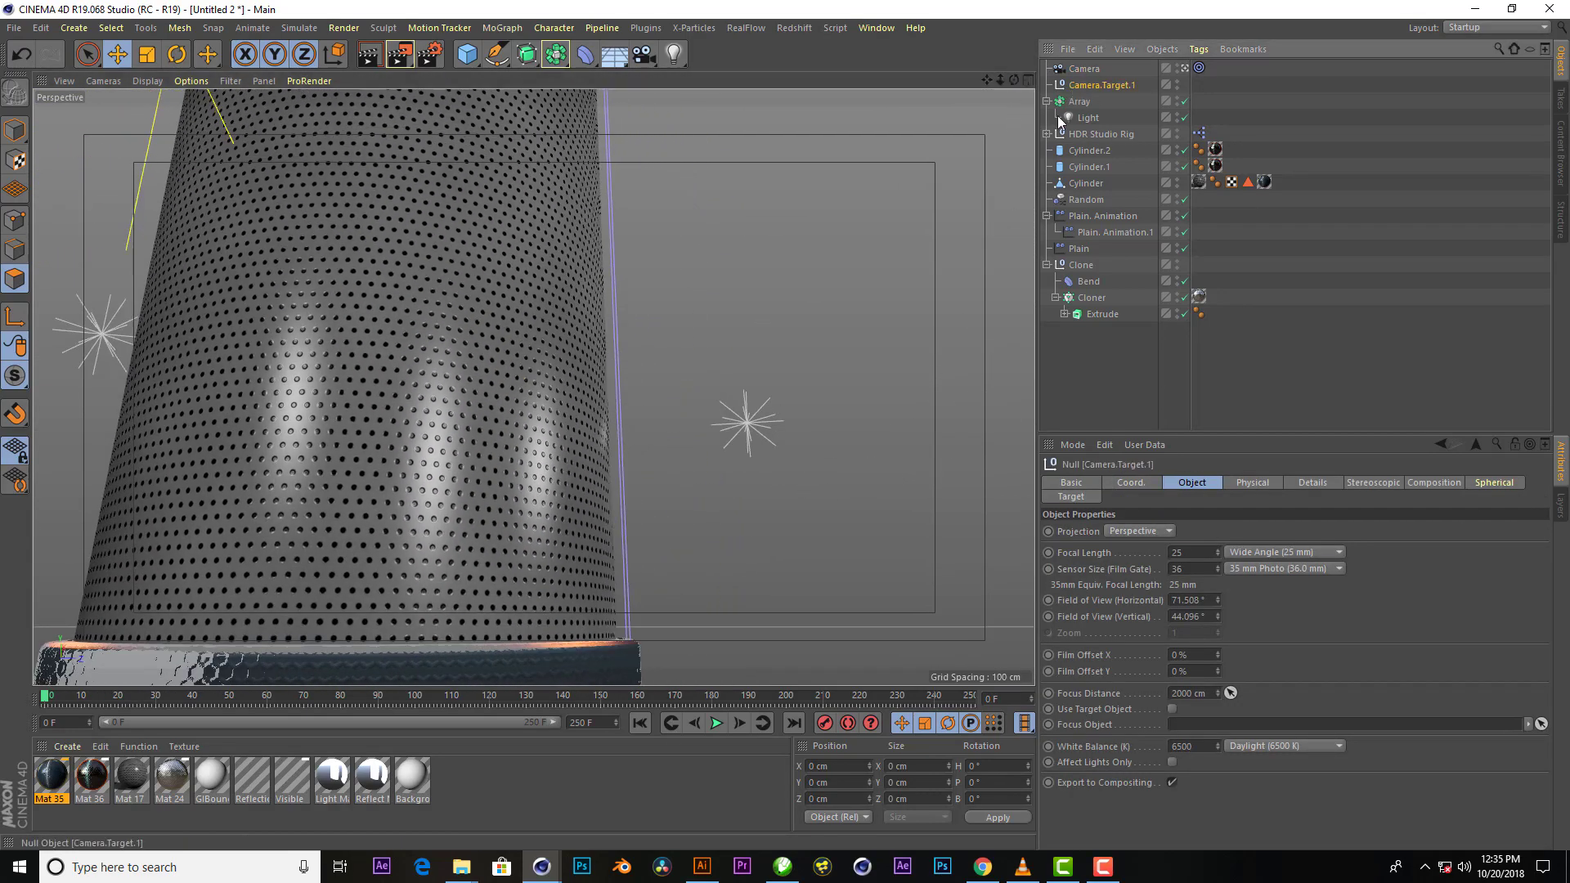
mouse_move(611, 398)
mouse_down()
mouse_move(538, 268)
mouse_move(531, 317)
mouse_up()
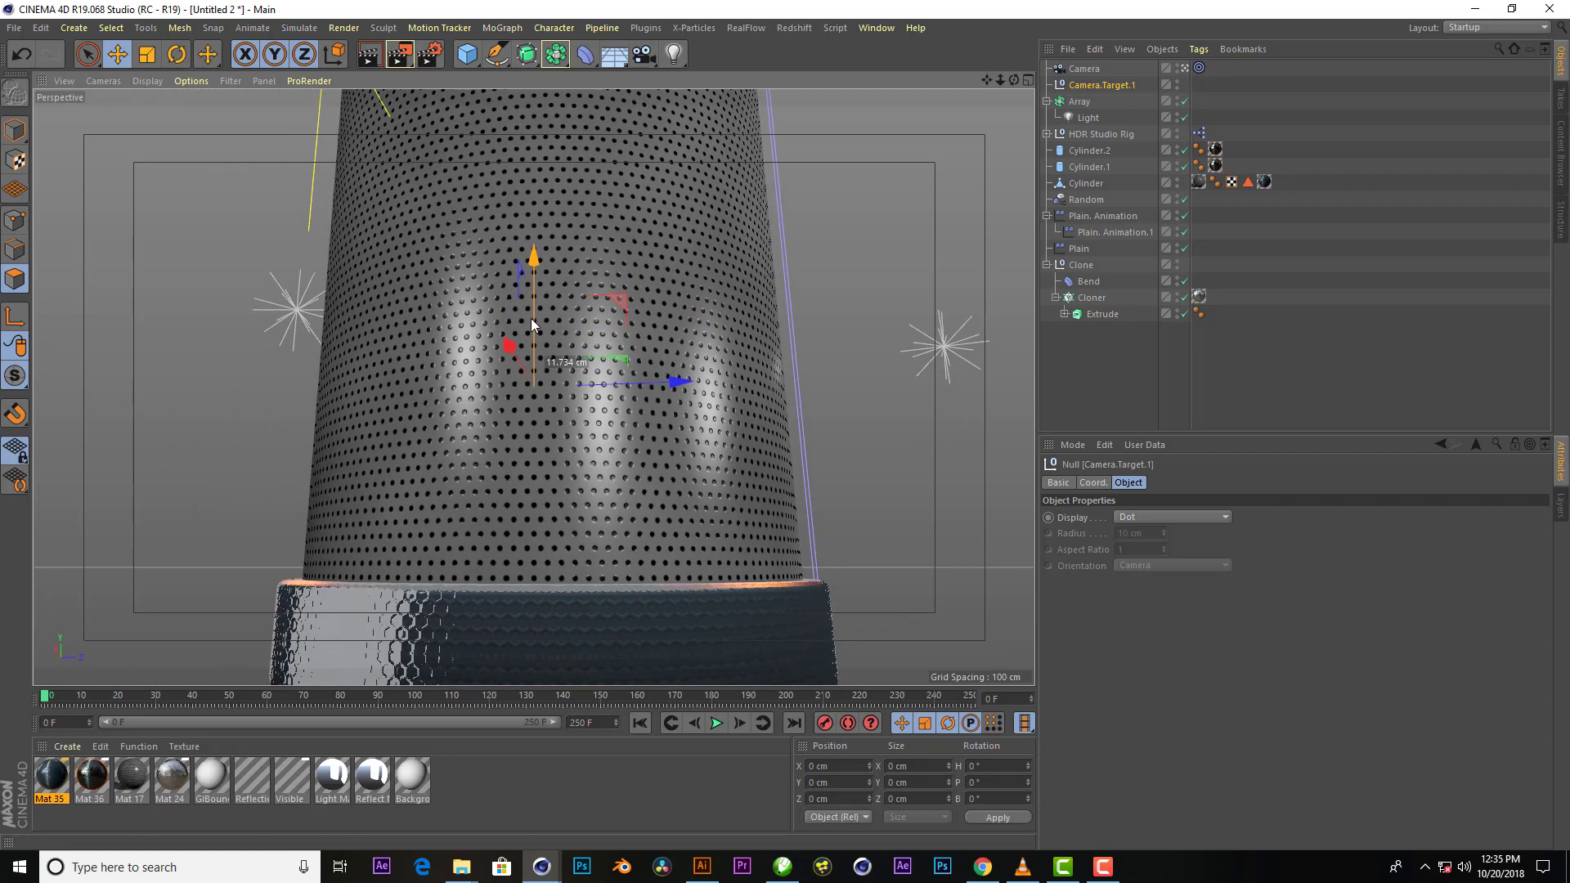
ctrl+click(1081, 70)
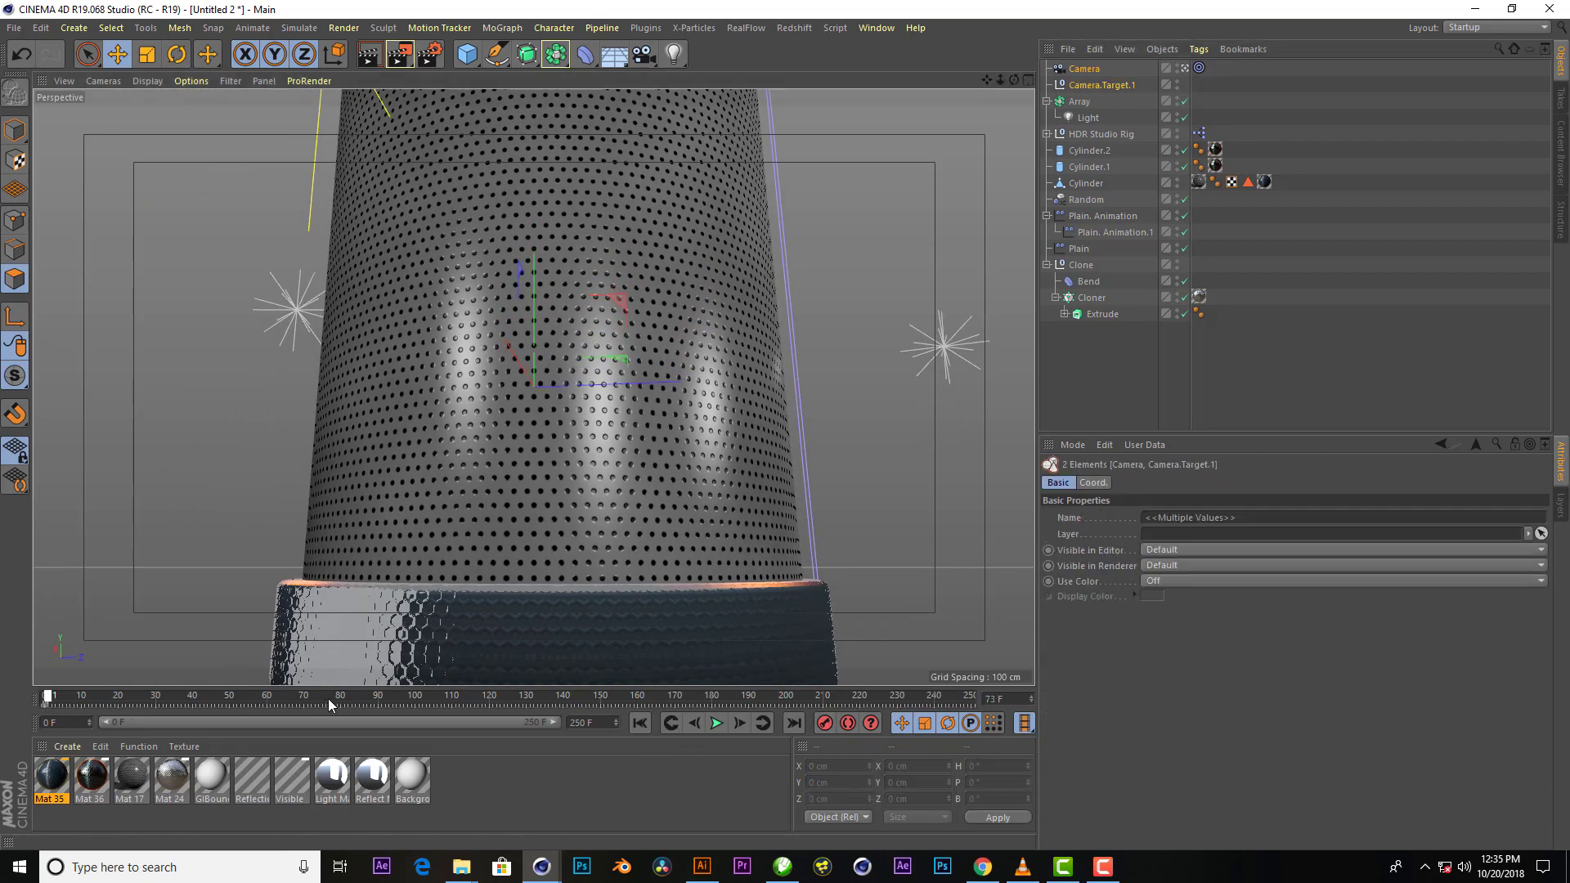
At frame 102, move the camera target to re-aim the camera
drag(327, 701, 424, 700)
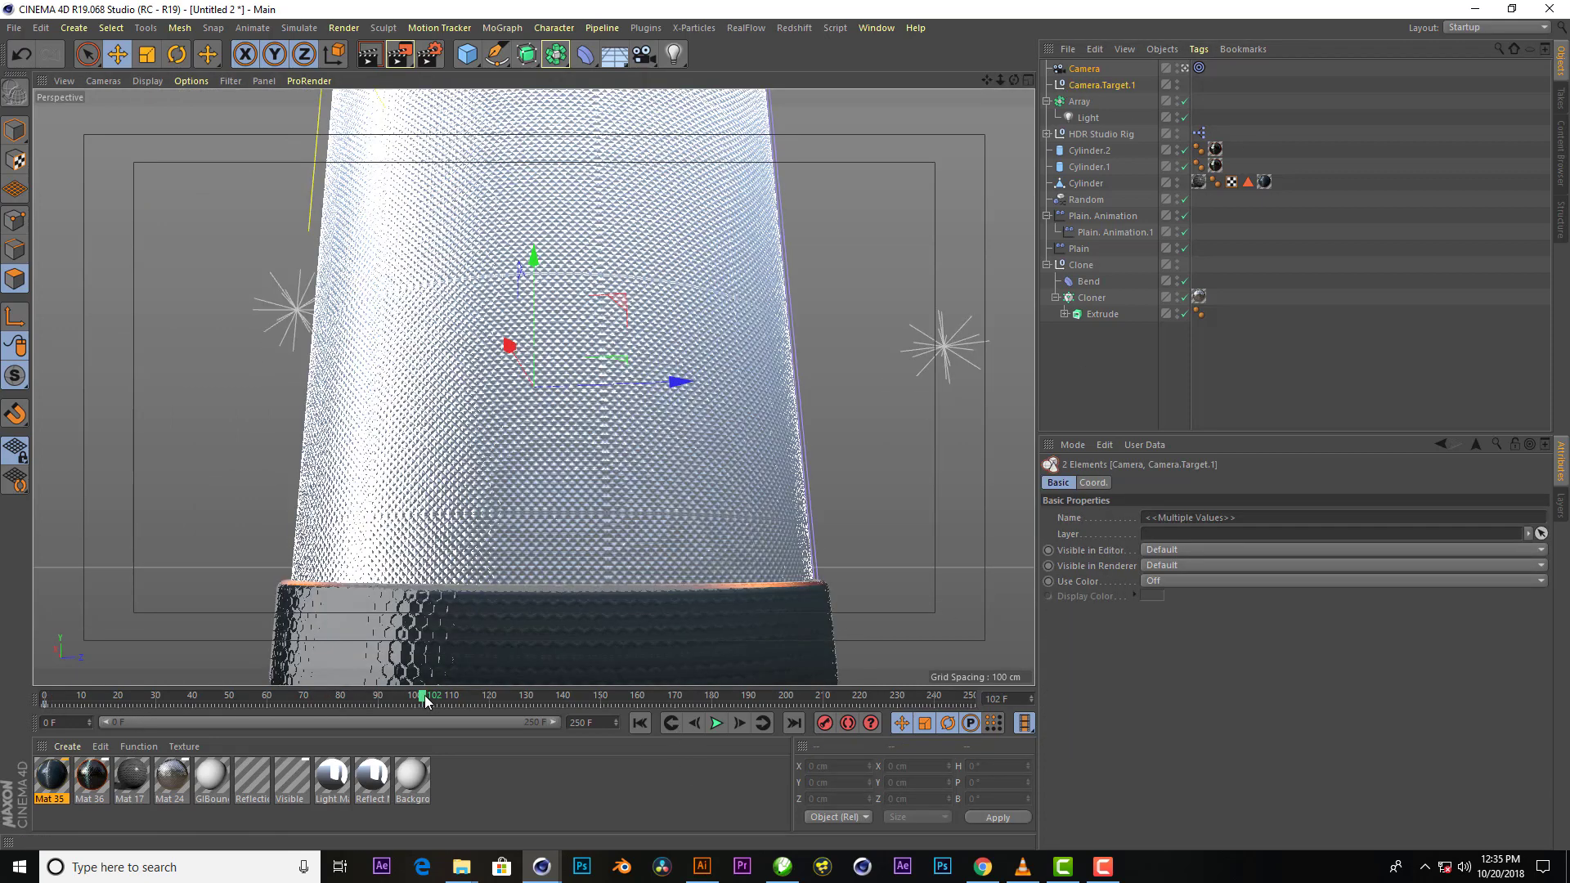
drag(987, 79, 1007, 80)
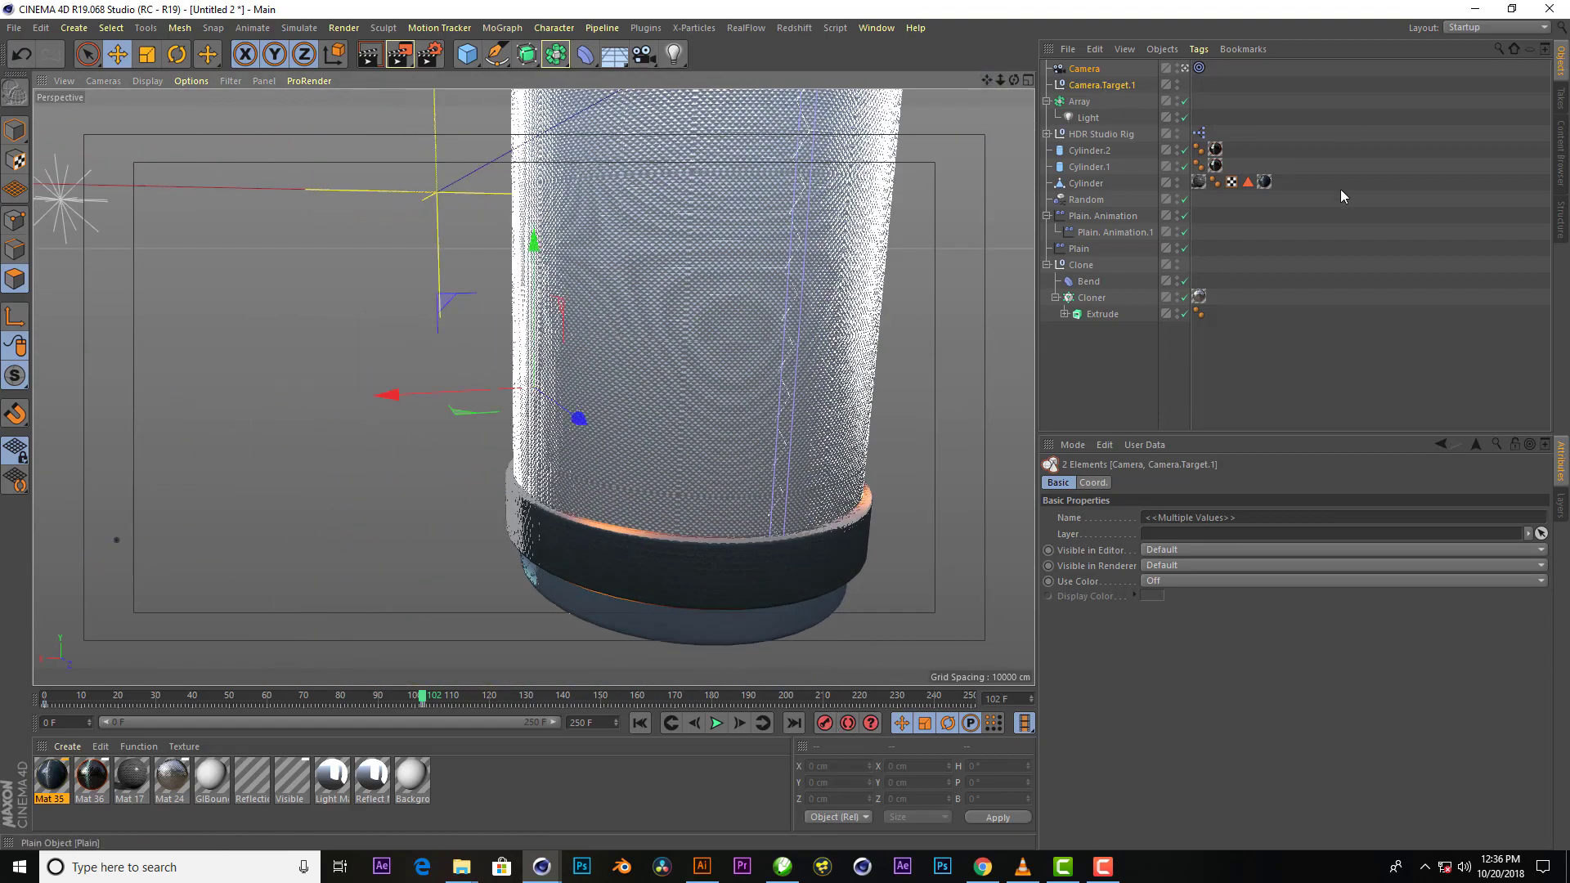
click(591, 416)
drag(590, 417, 618, 347)
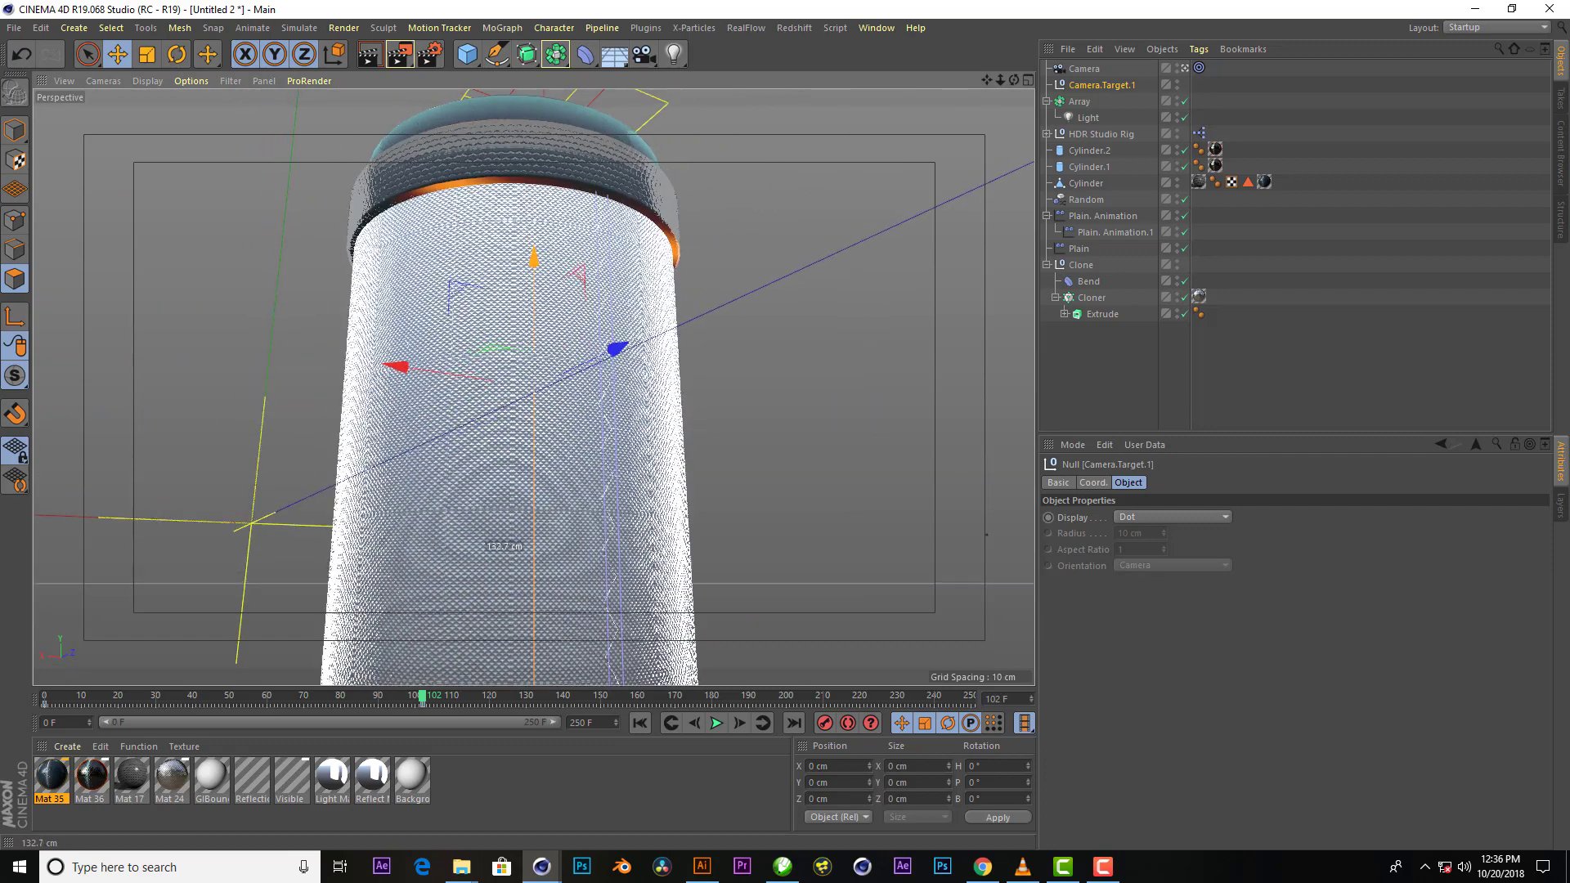
click(1083, 69)
drag(999, 79, 999, 114)
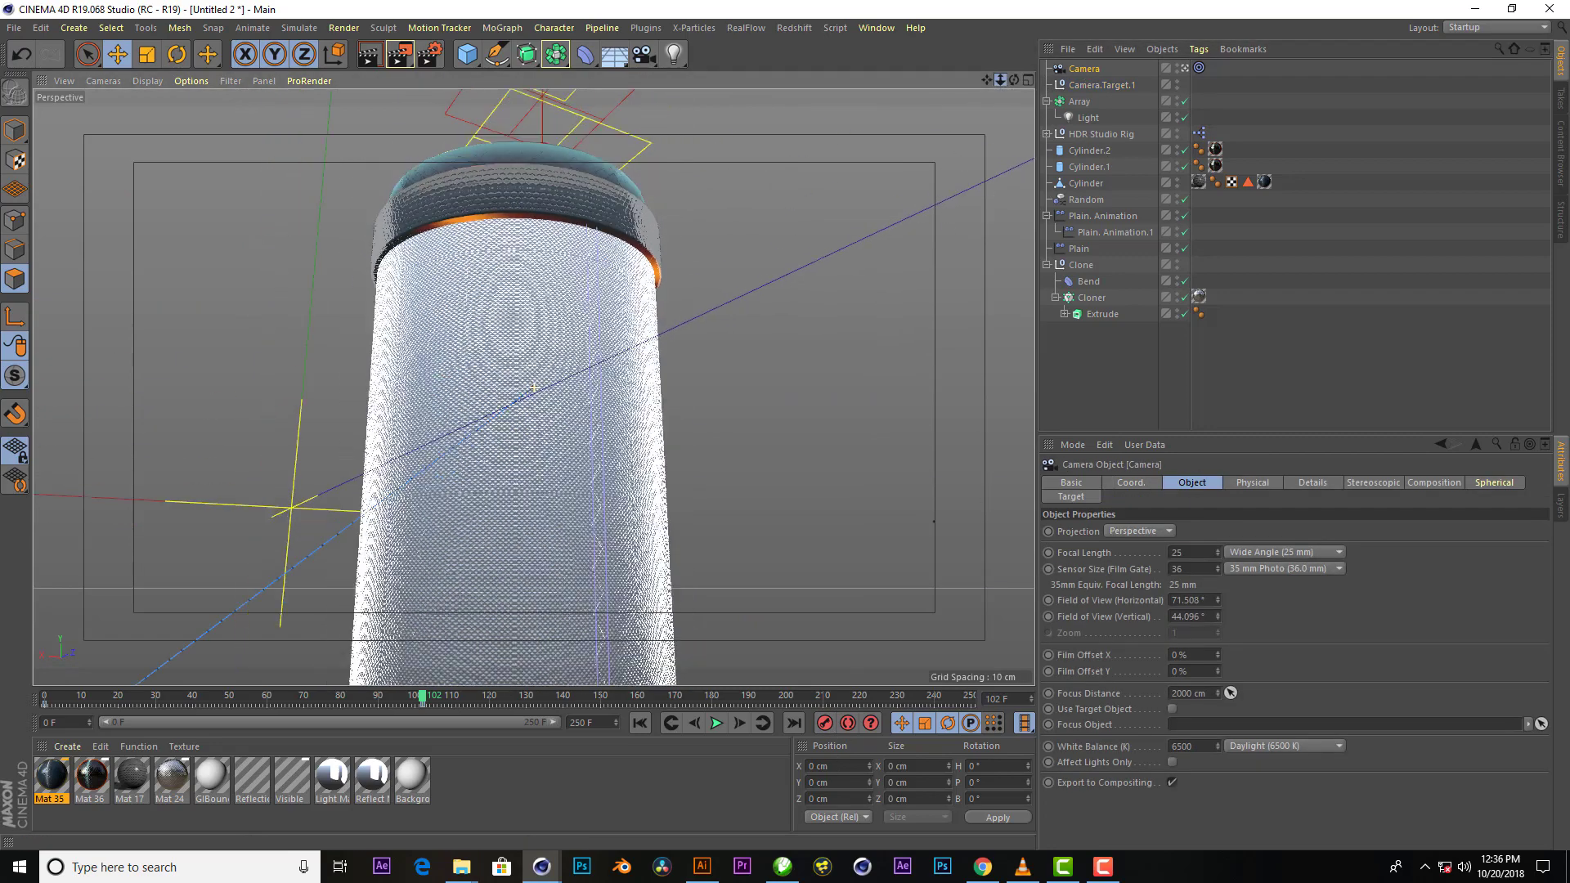
drag(535, 387, 708, 511)
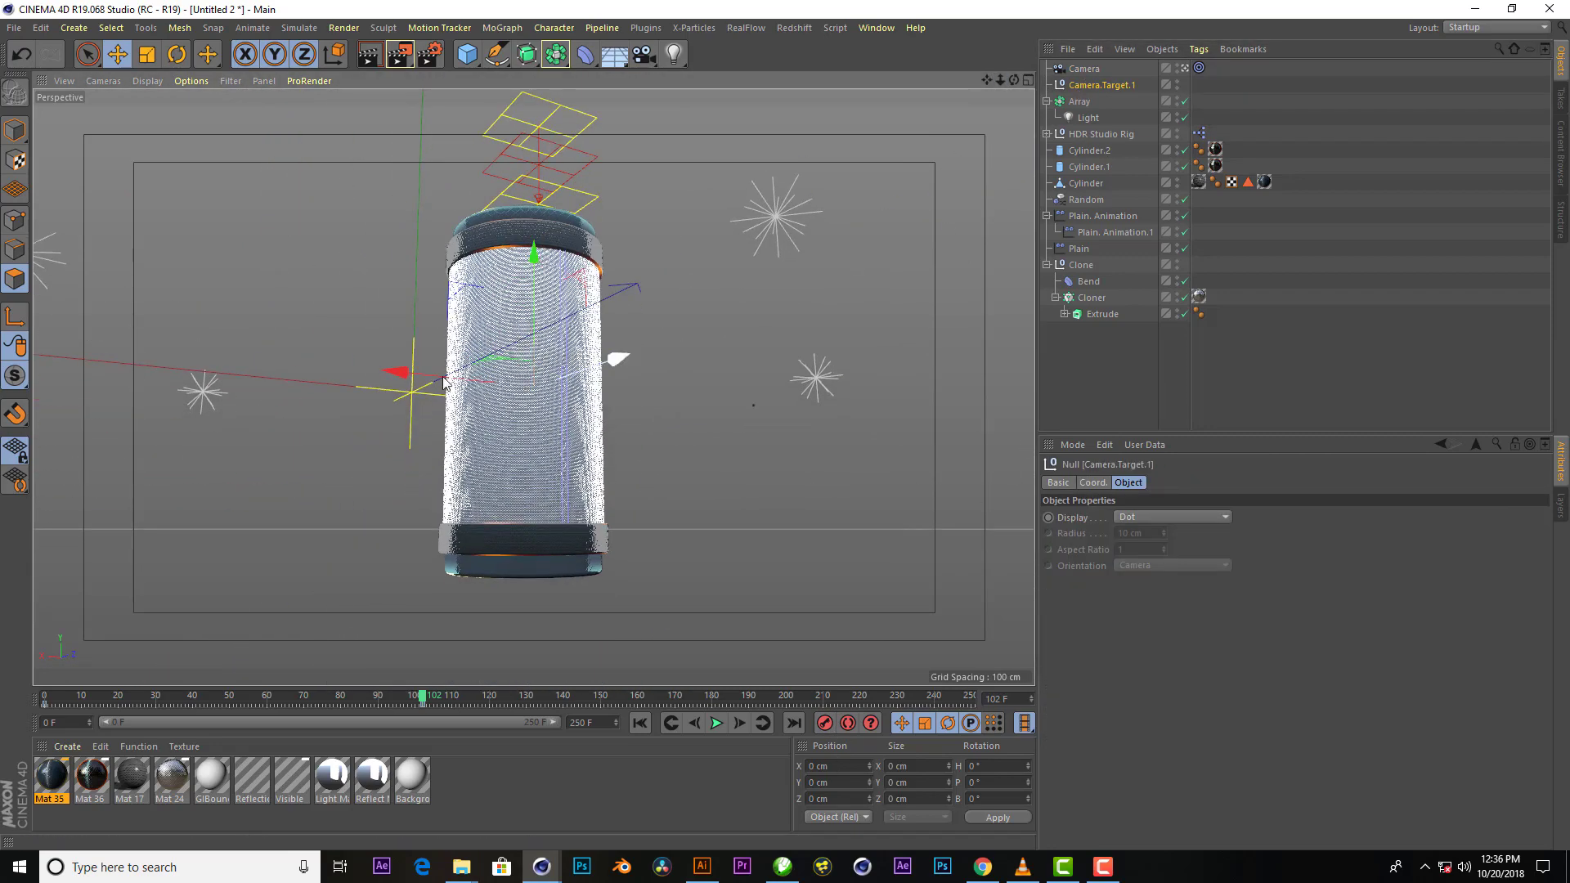
Undo the last target move, nudge the target about 18 cm, and rewind to the start
key(ctrl+z)
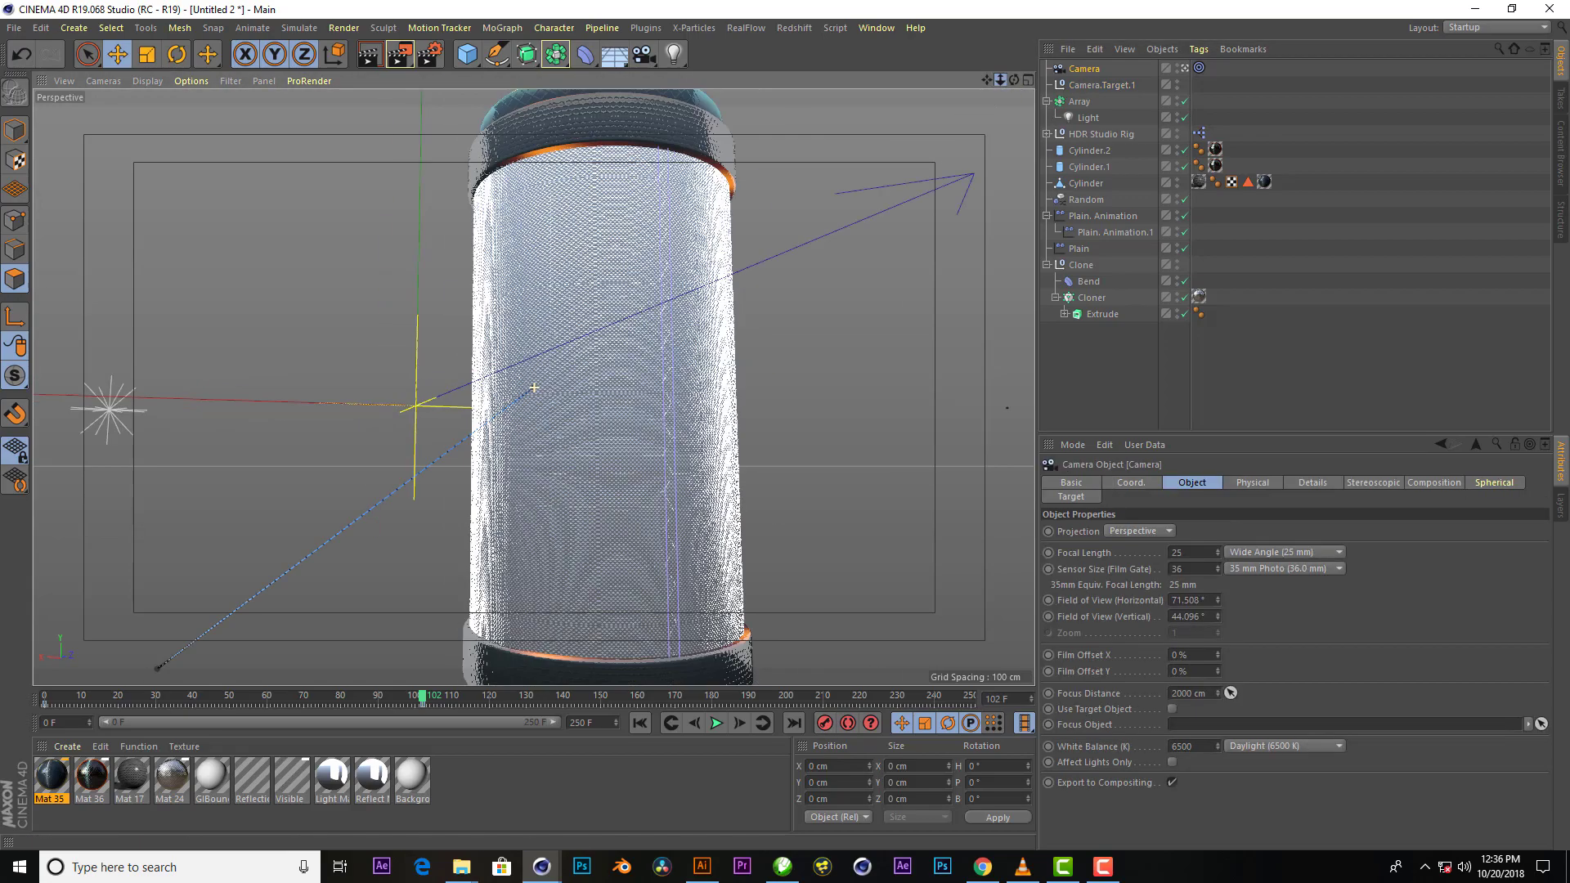
click(534, 387)
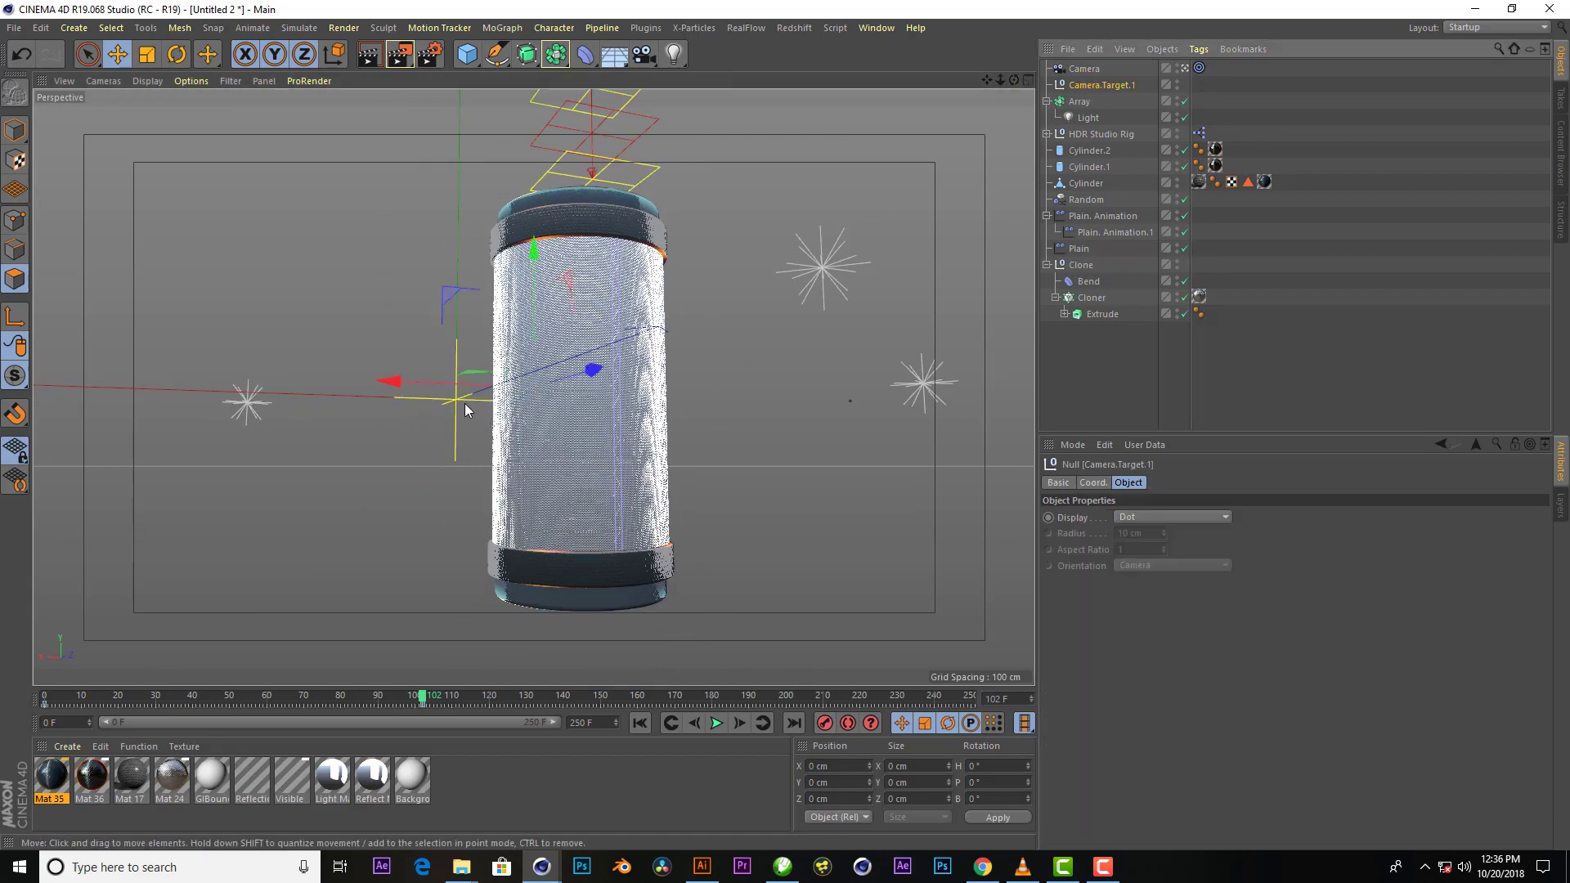
drag(465, 404, 437, 382)
click(640, 723)
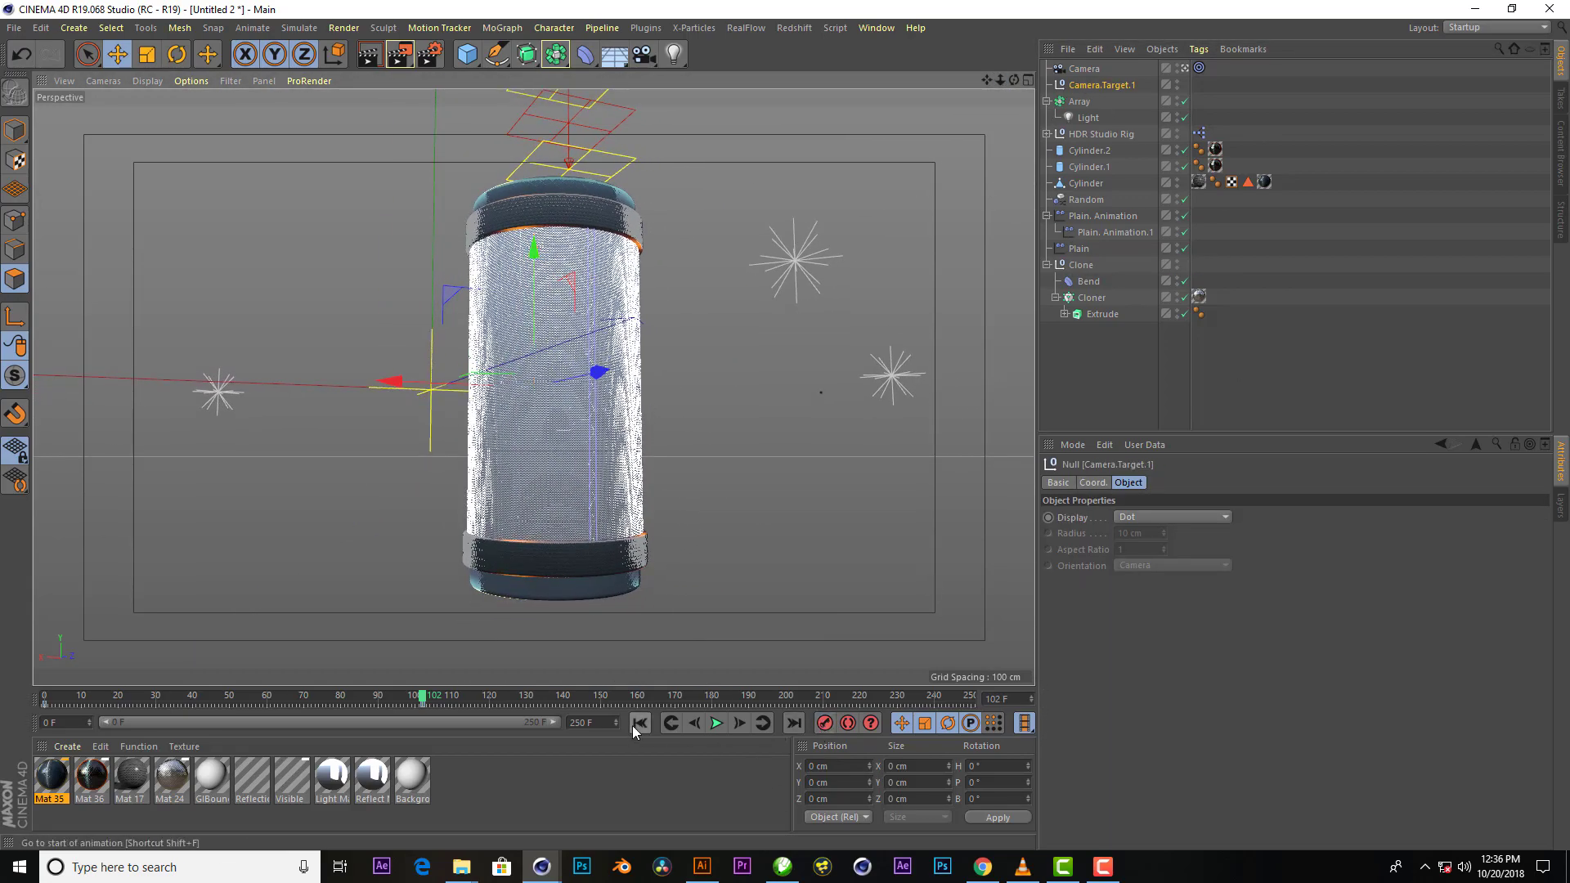
Play the tile animation, stop at frame 41, and pick the Animate layout
click(717, 723)
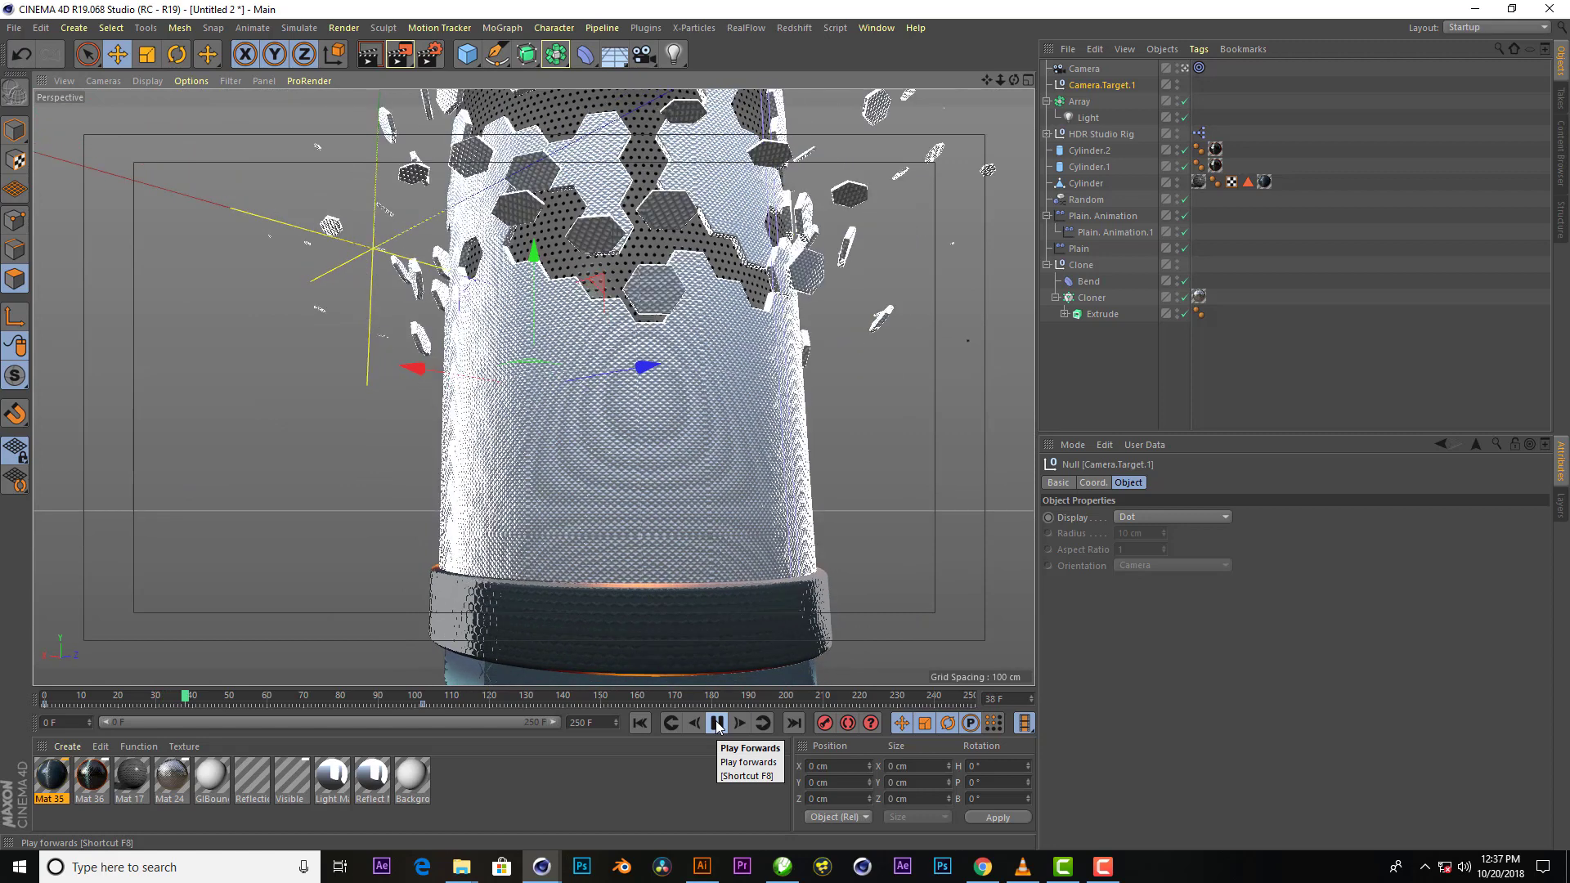
click(717, 724)
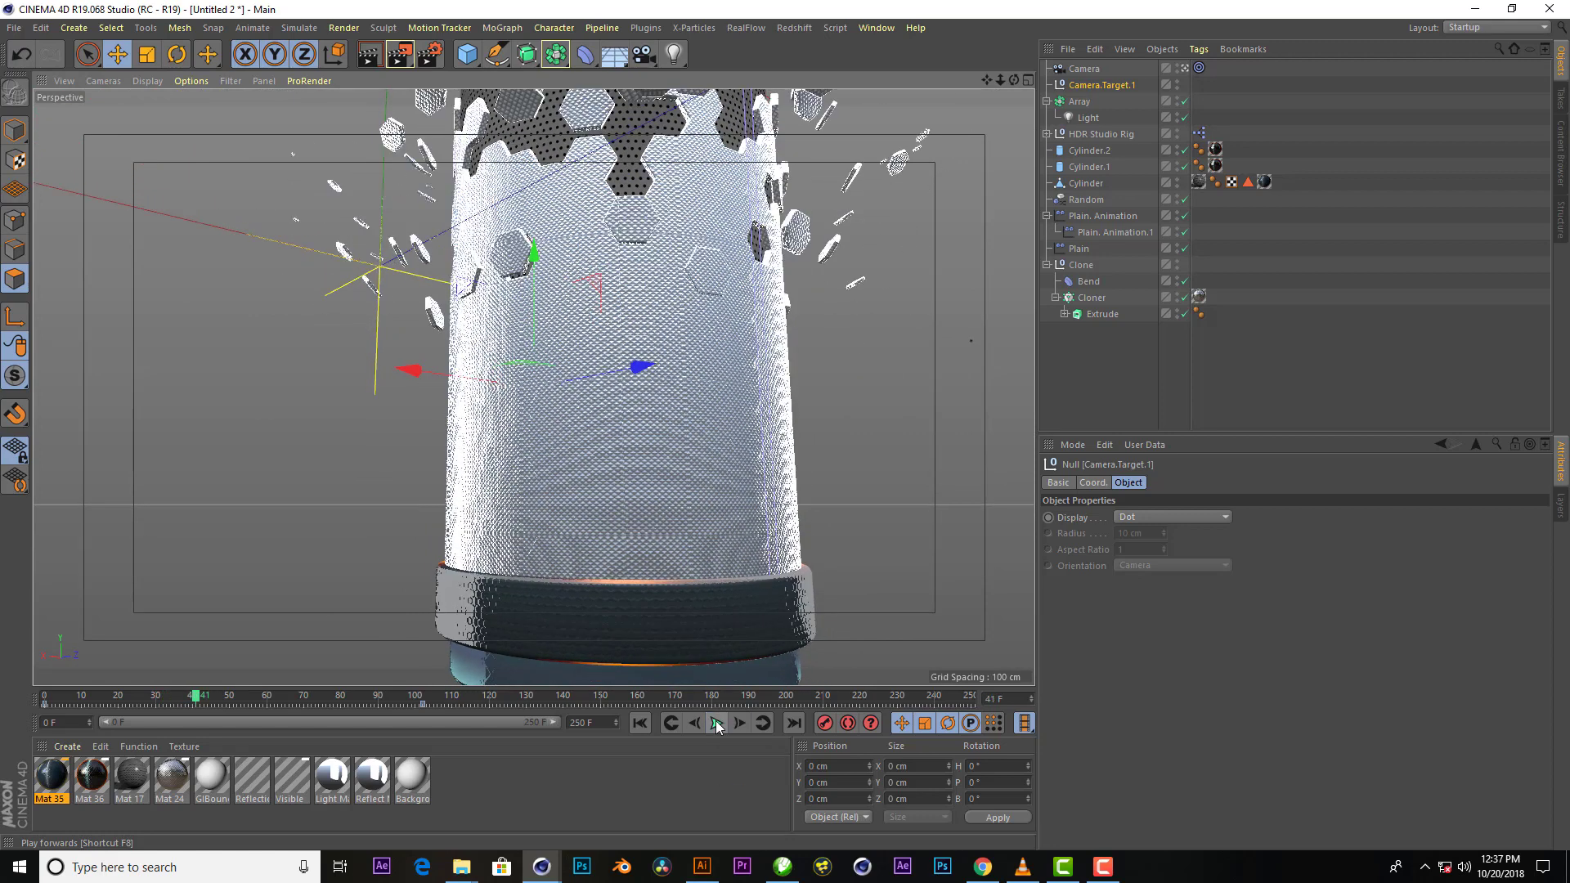
click(1493, 28)
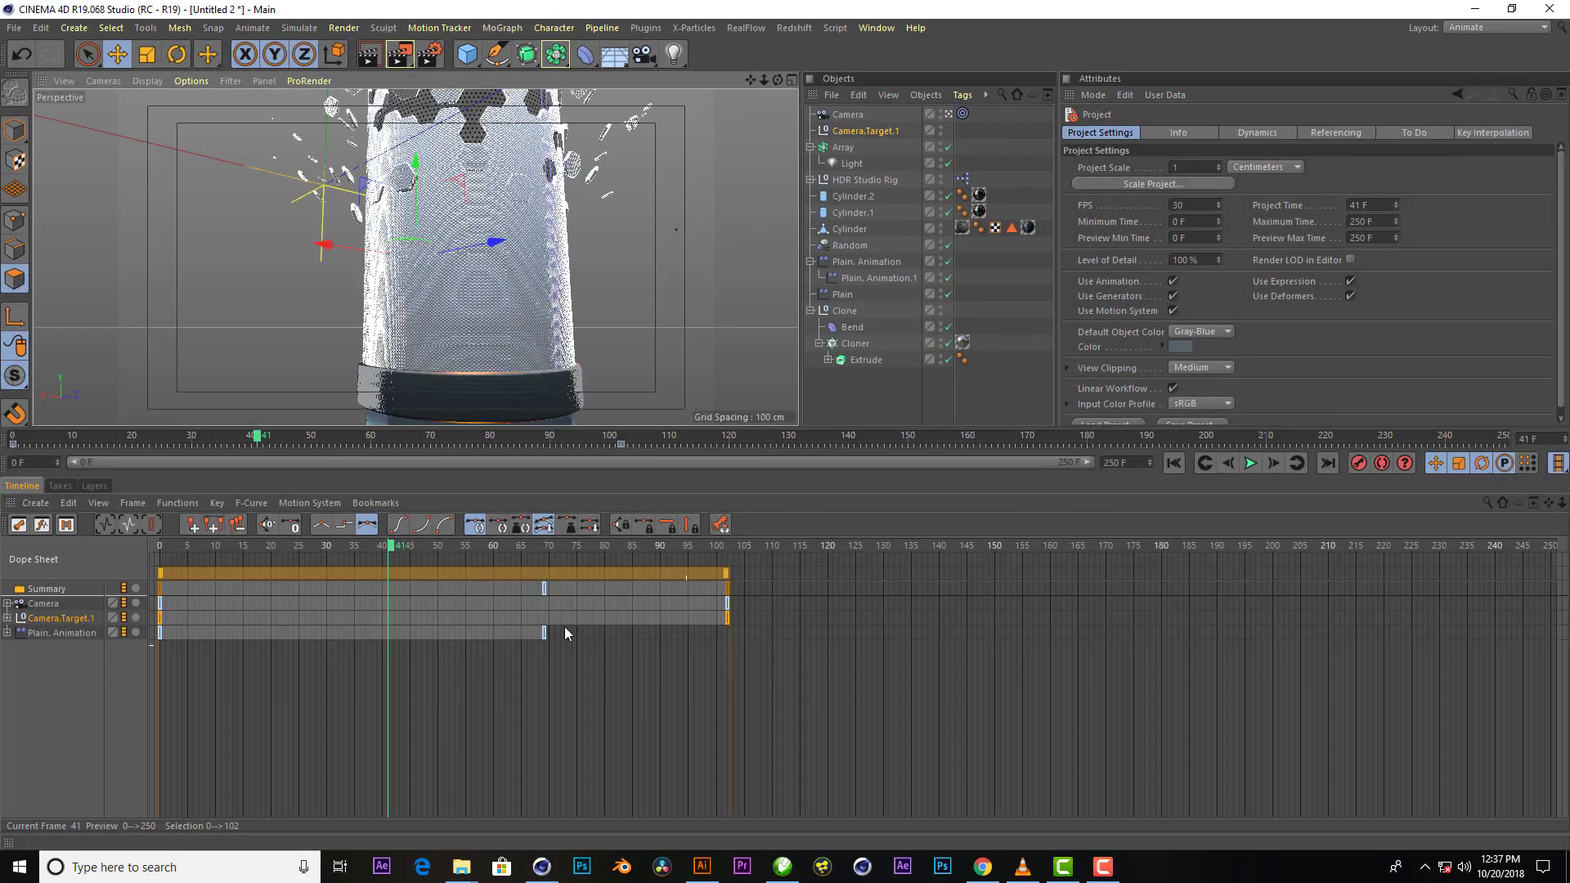
Move the Plain.Animation end key to frame 110 and change all keys' interpolation
drag(738, 601, 703, 650)
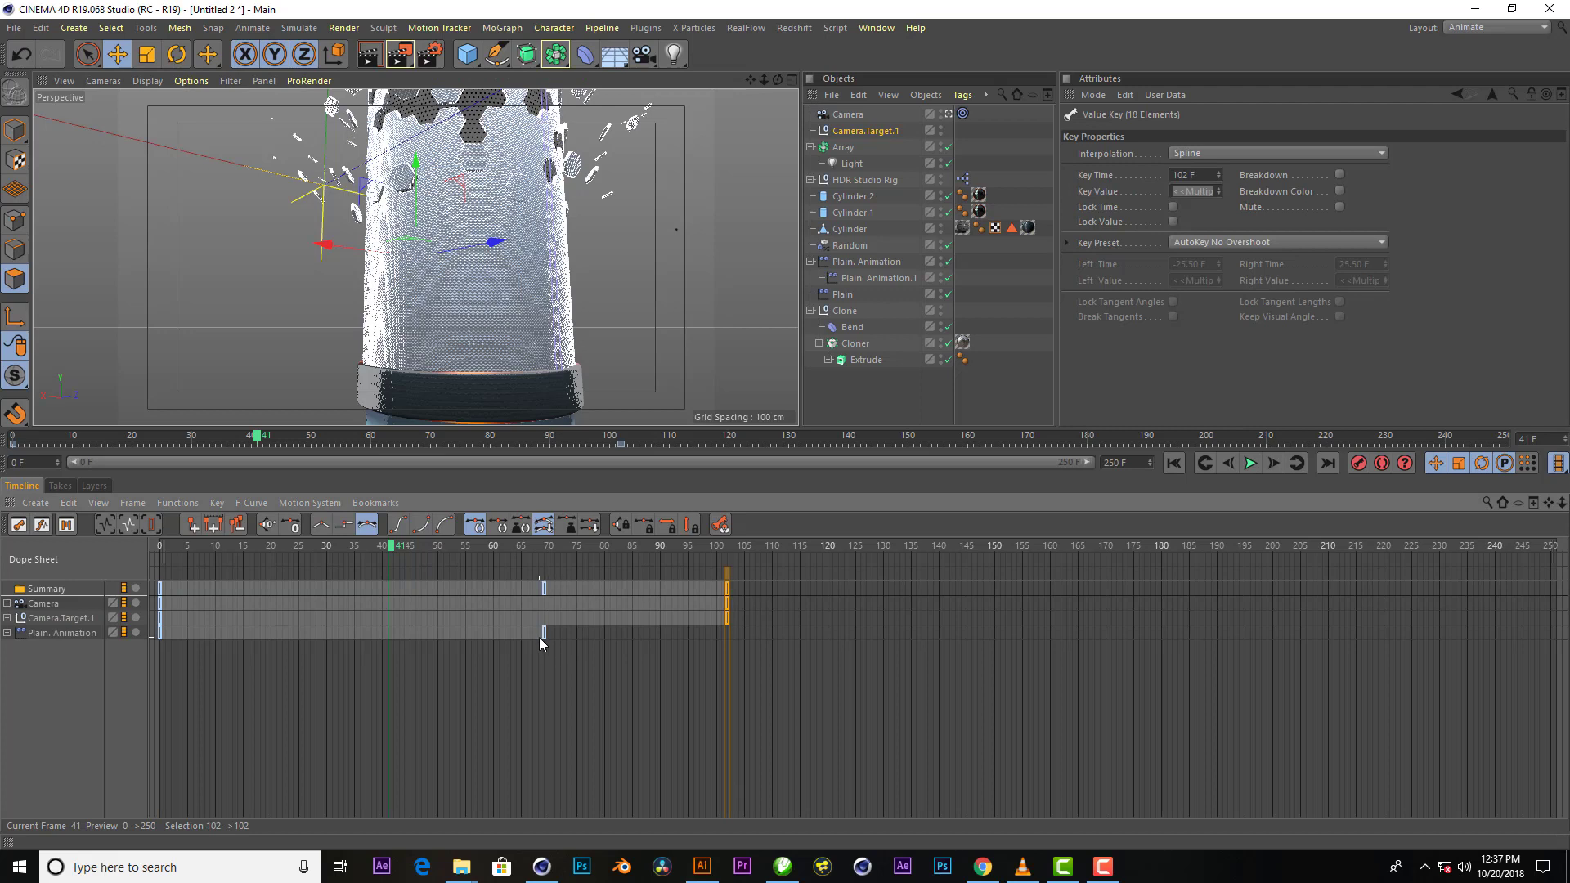
drag(538, 636, 769, 634)
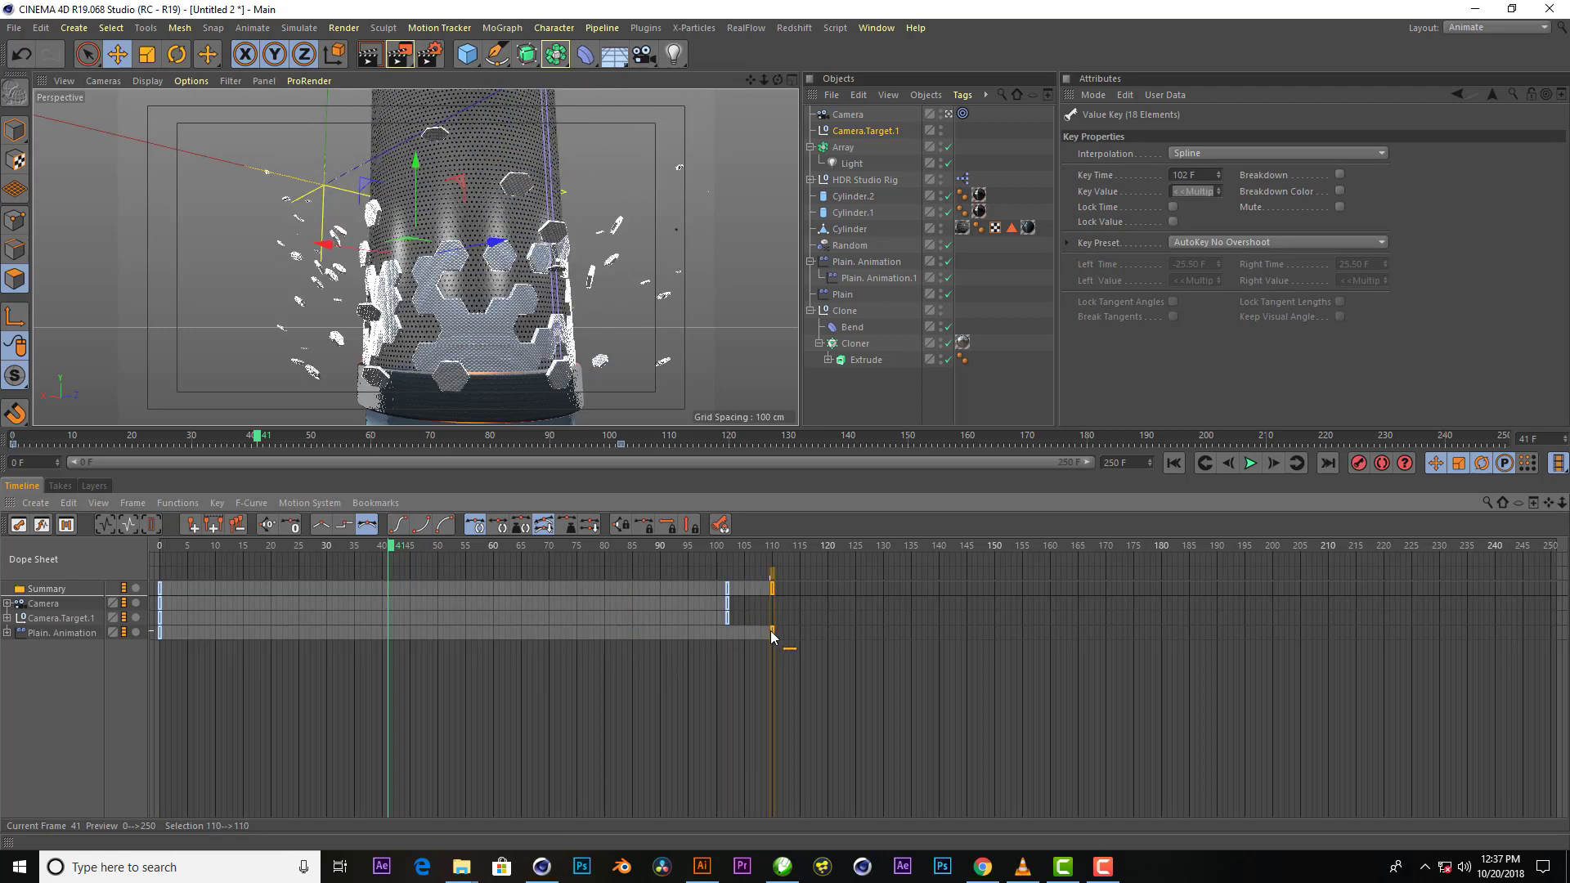
key(ctrl+a)
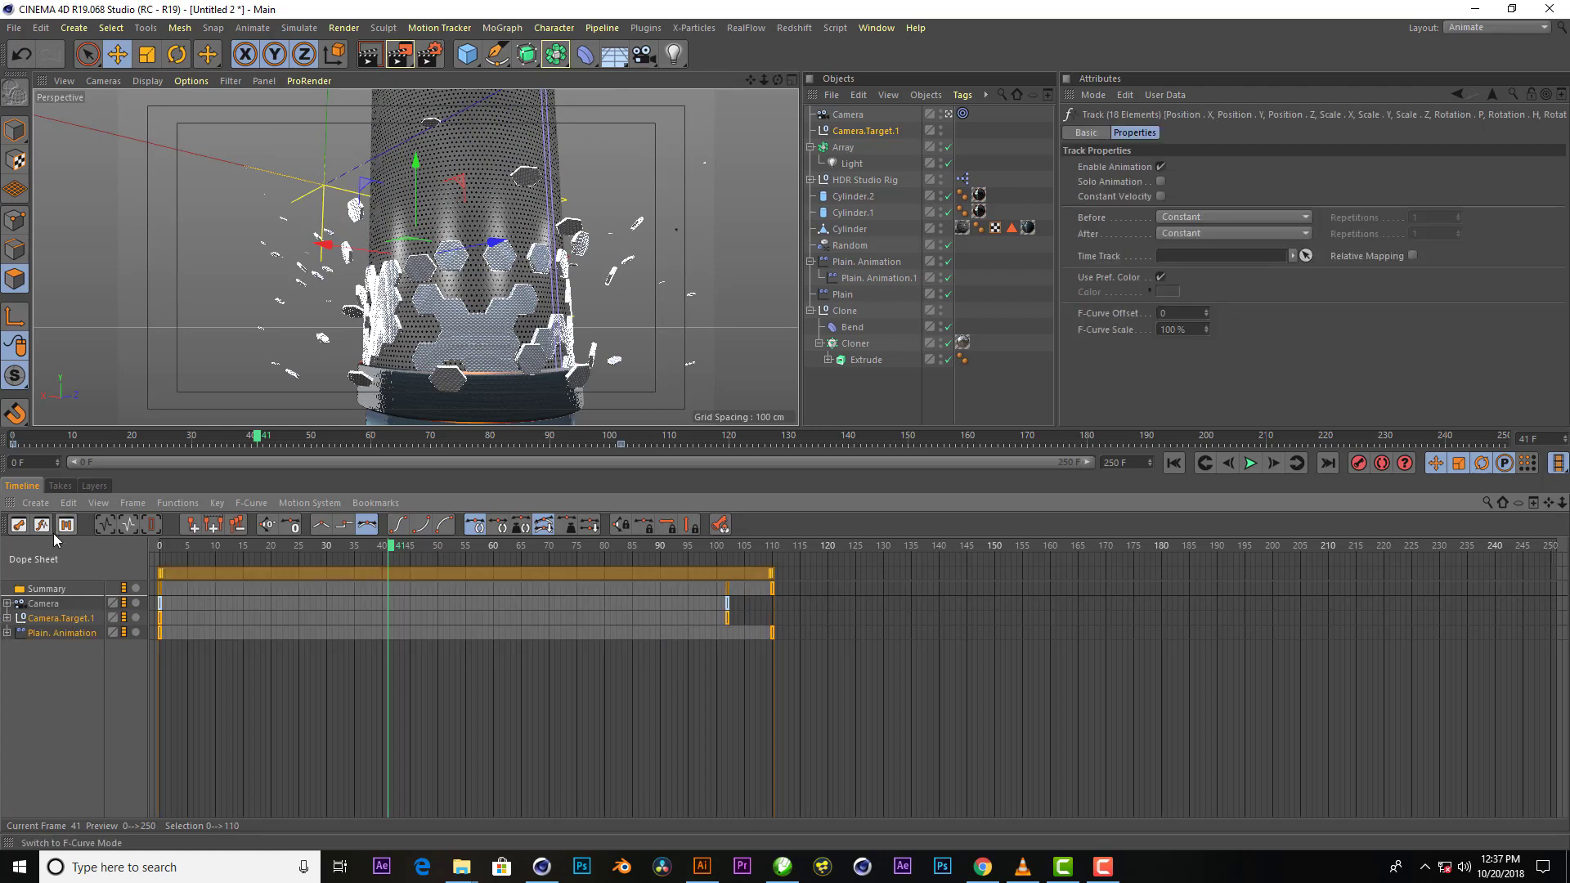
drag(46, 660, 6, 584)
click(322, 525)
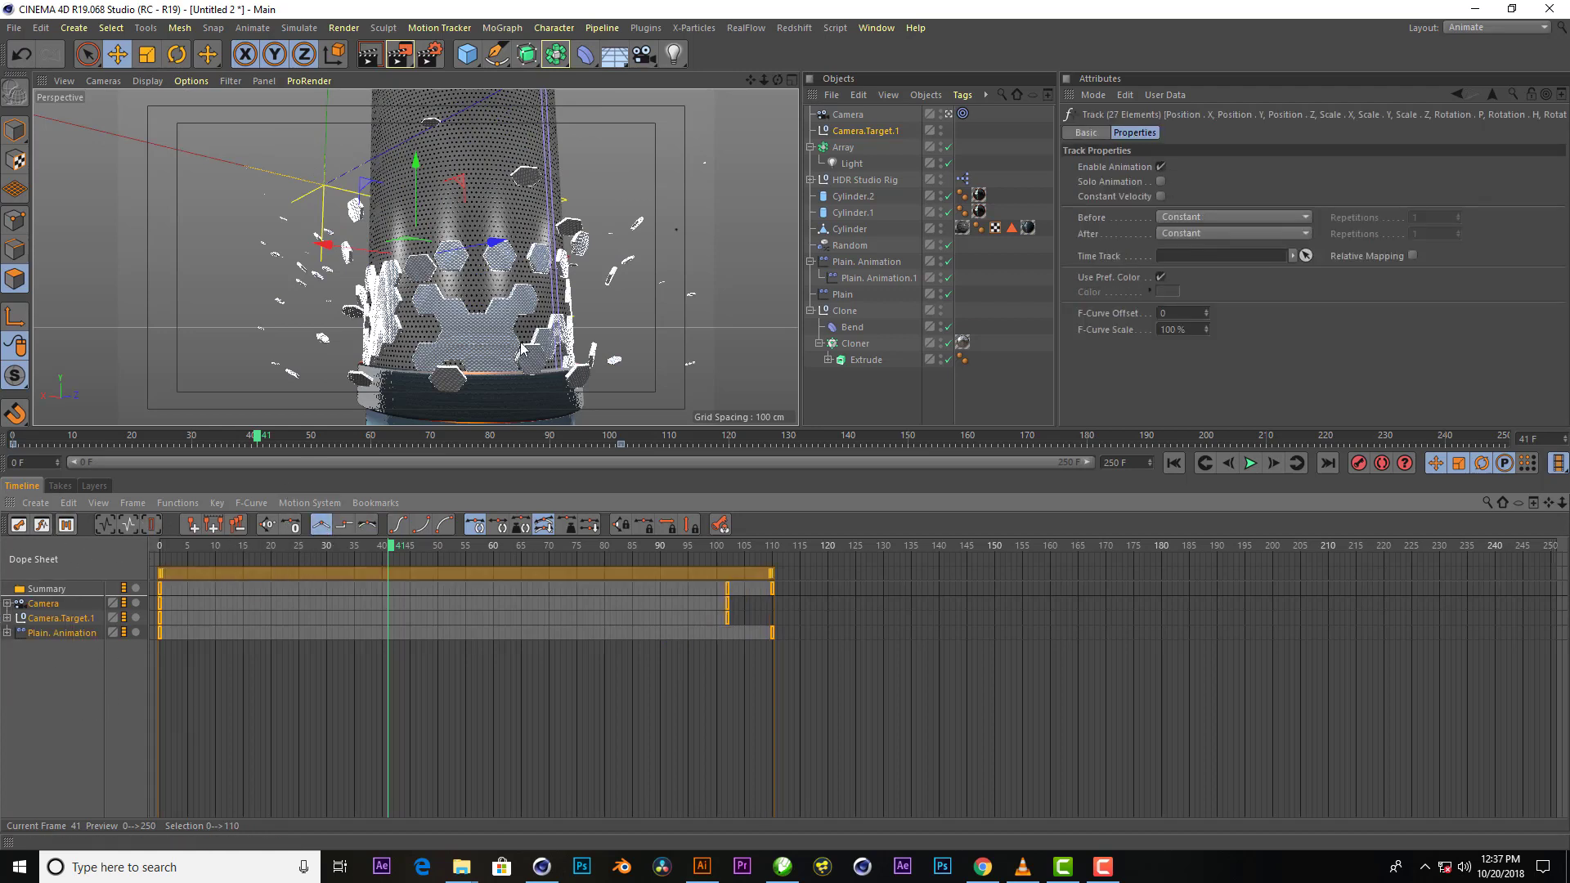
Return to the Standard layout, render a check, and open the Light's shadow options
click(1472, 29)
click(1479, 156)
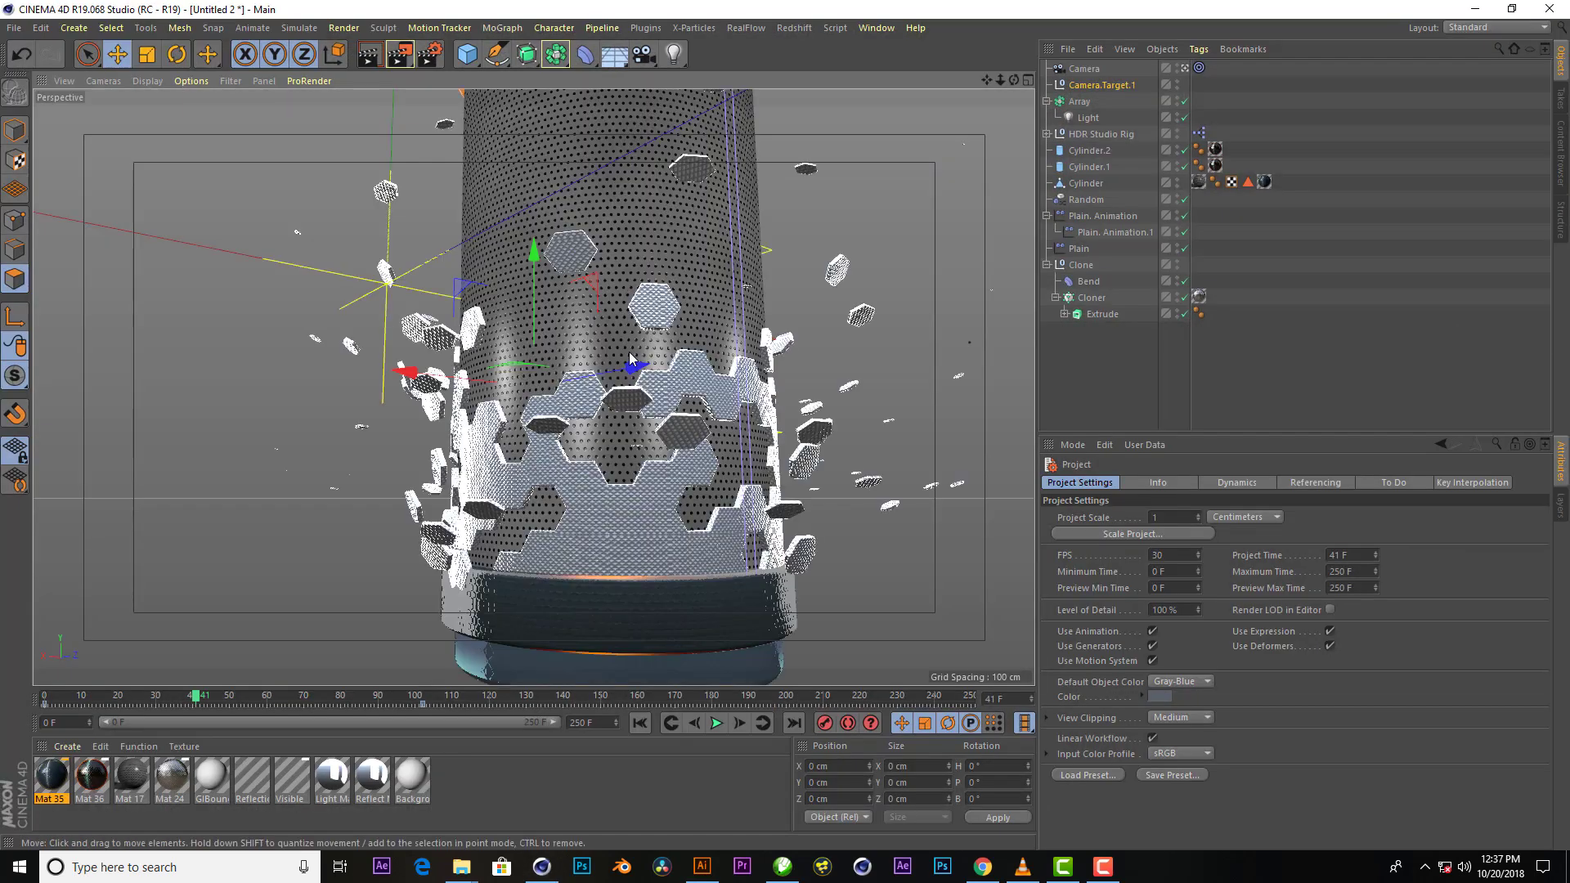
click(368, 54)
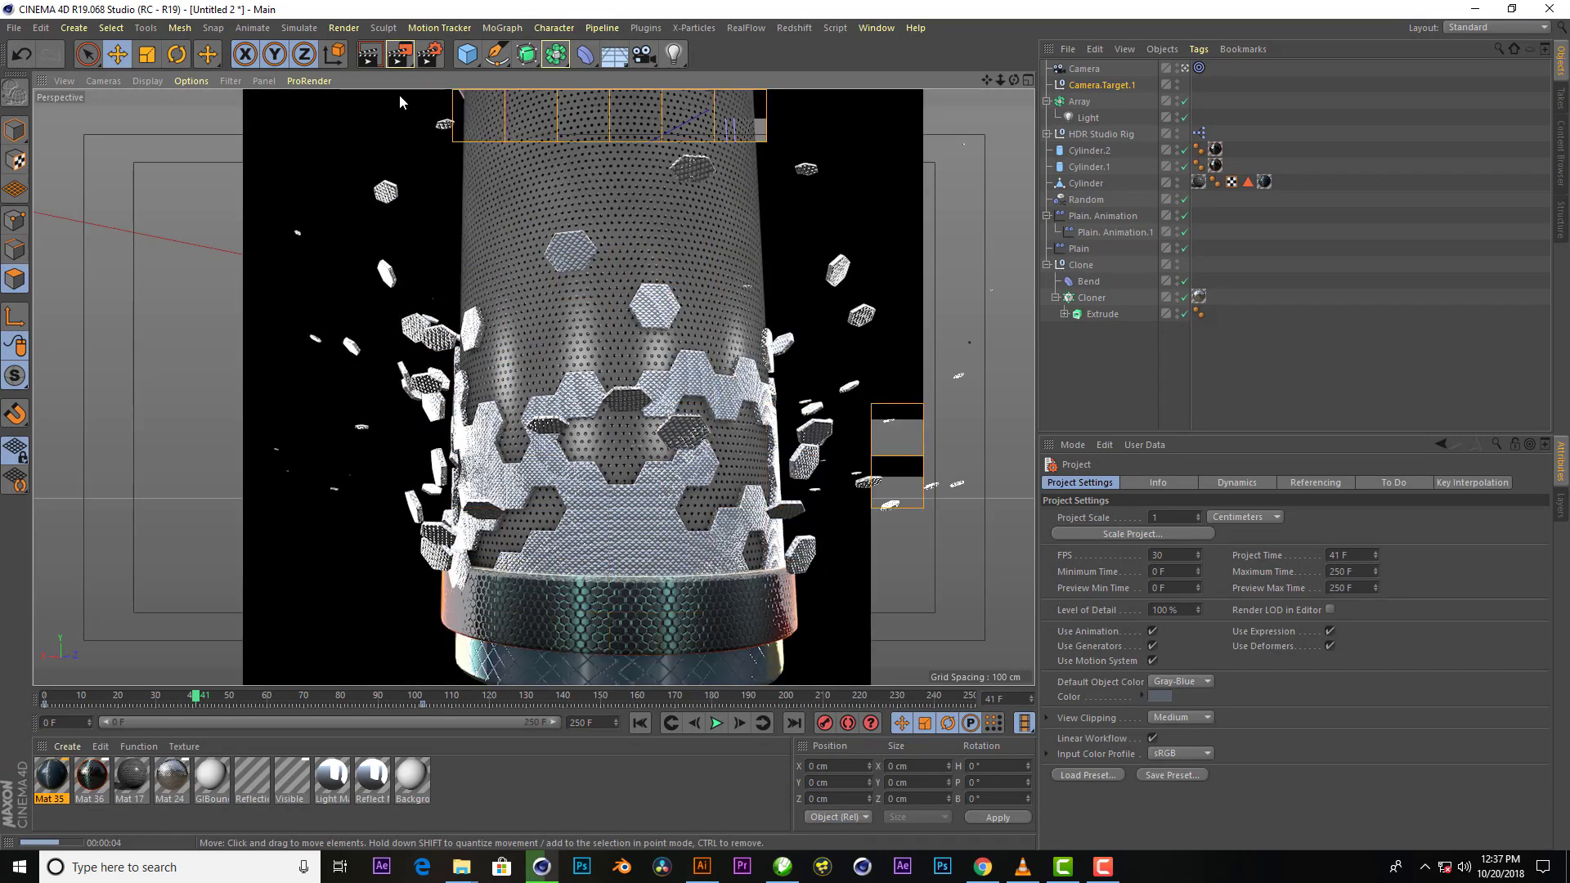
click(1087, 118)
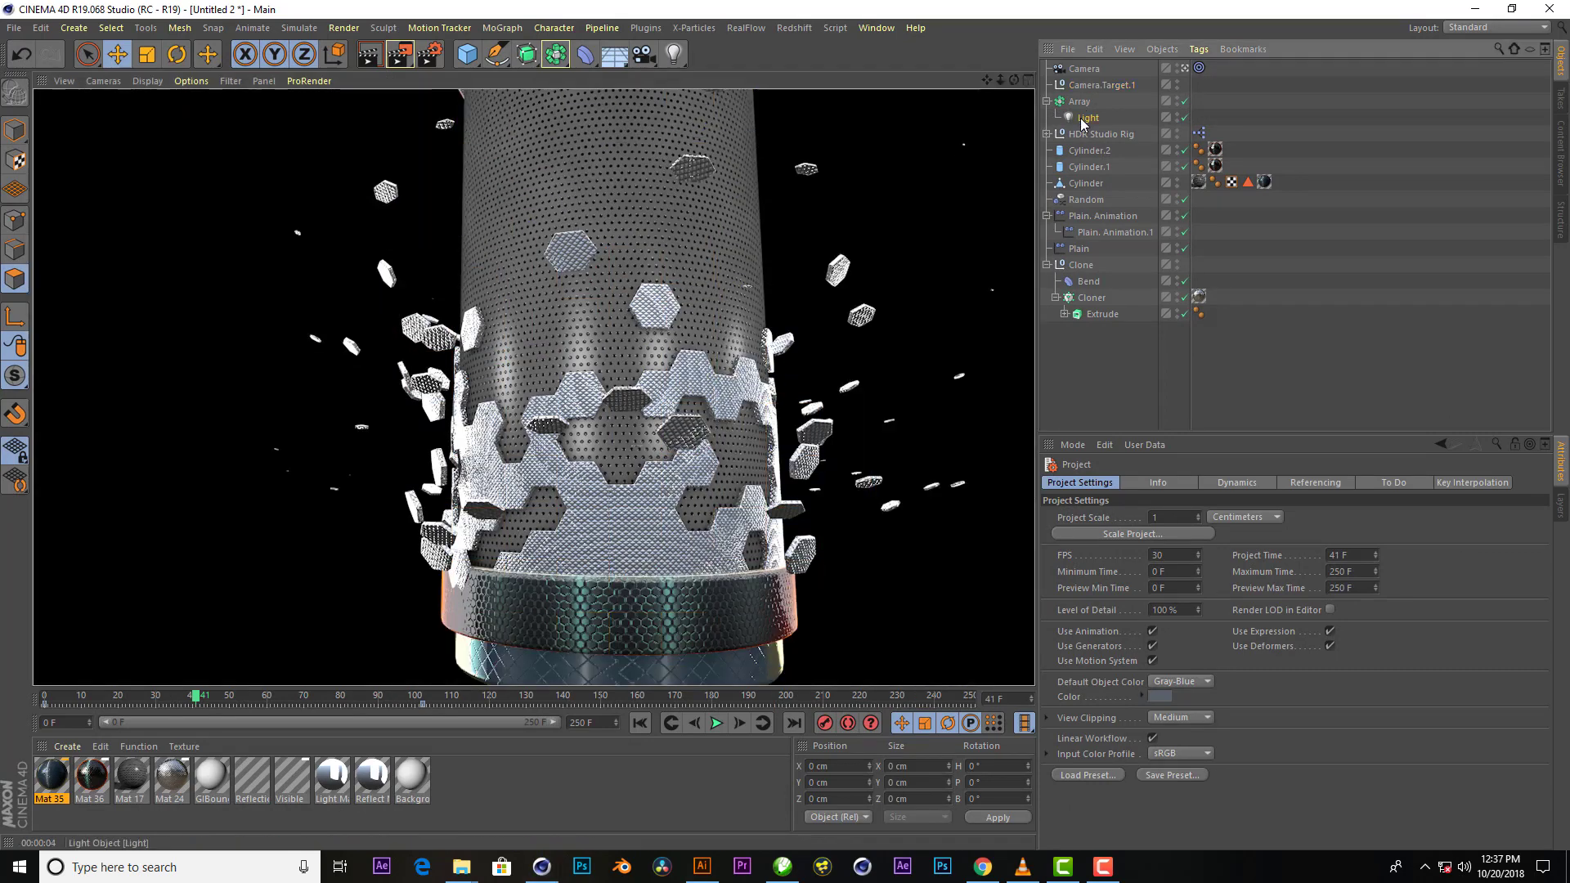
click(1155, 655)
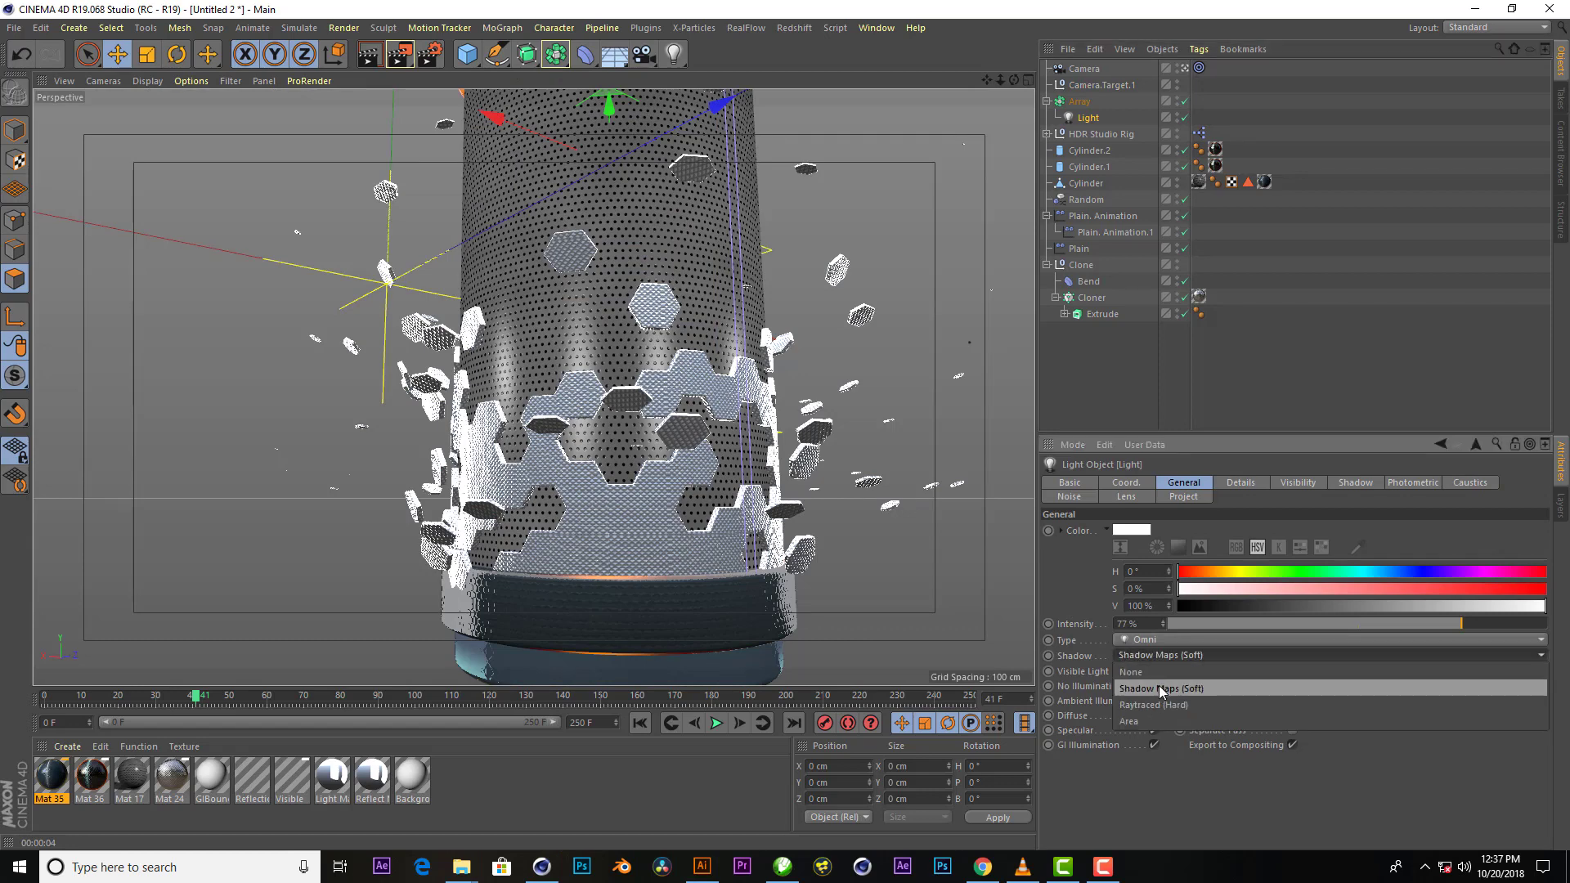
Set the Light's shadow to Shadow Maps (Soft), render, and move to frame 76
click(1161, 676)
click(369, 65)
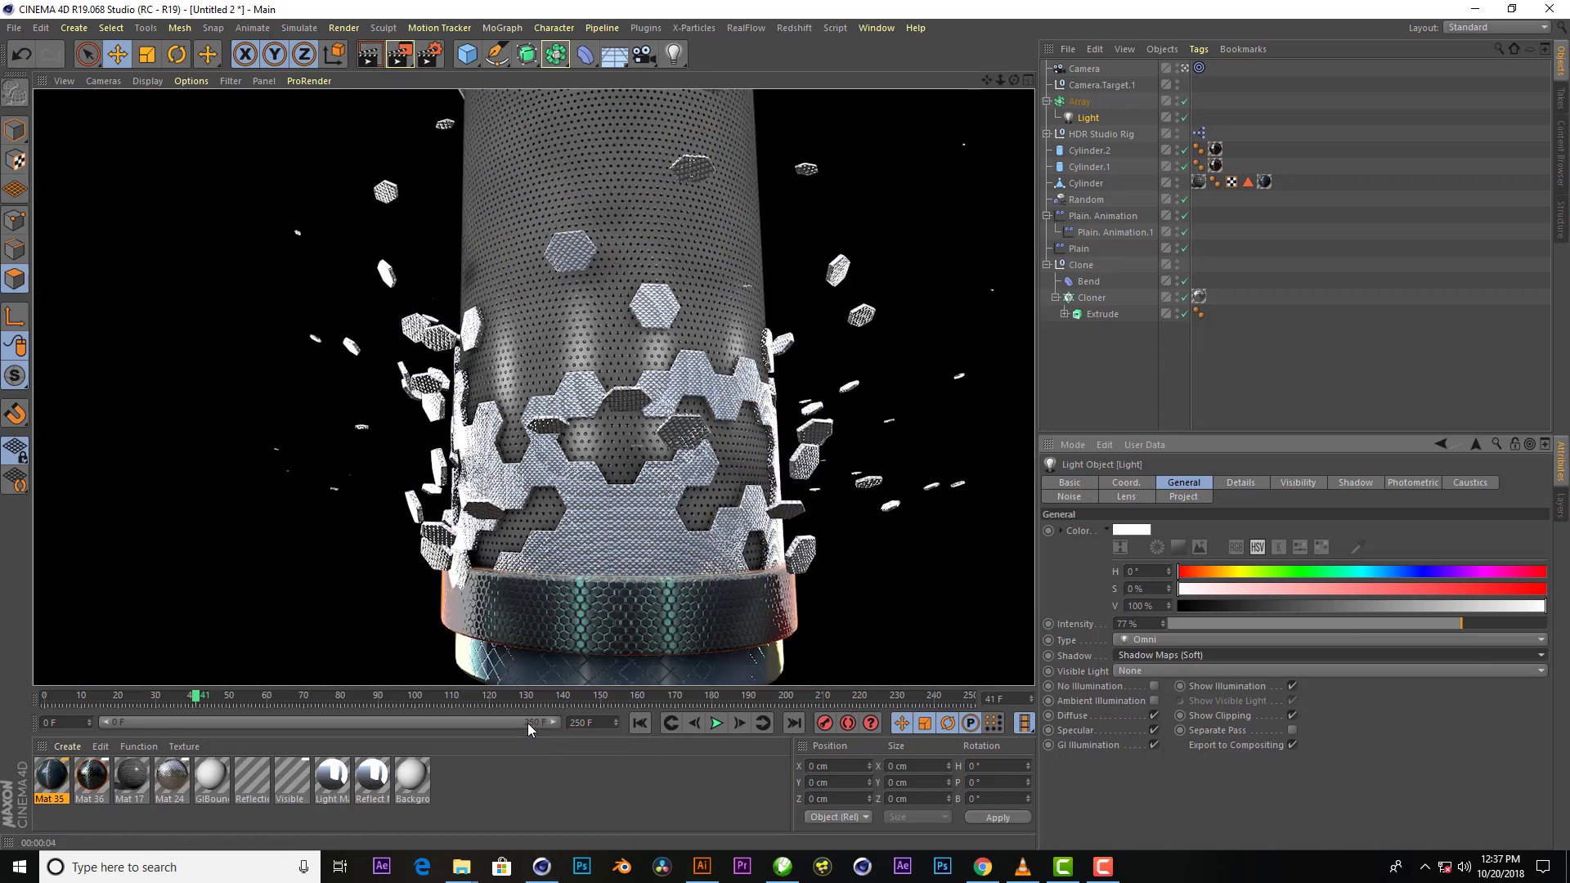
click(326, 695)
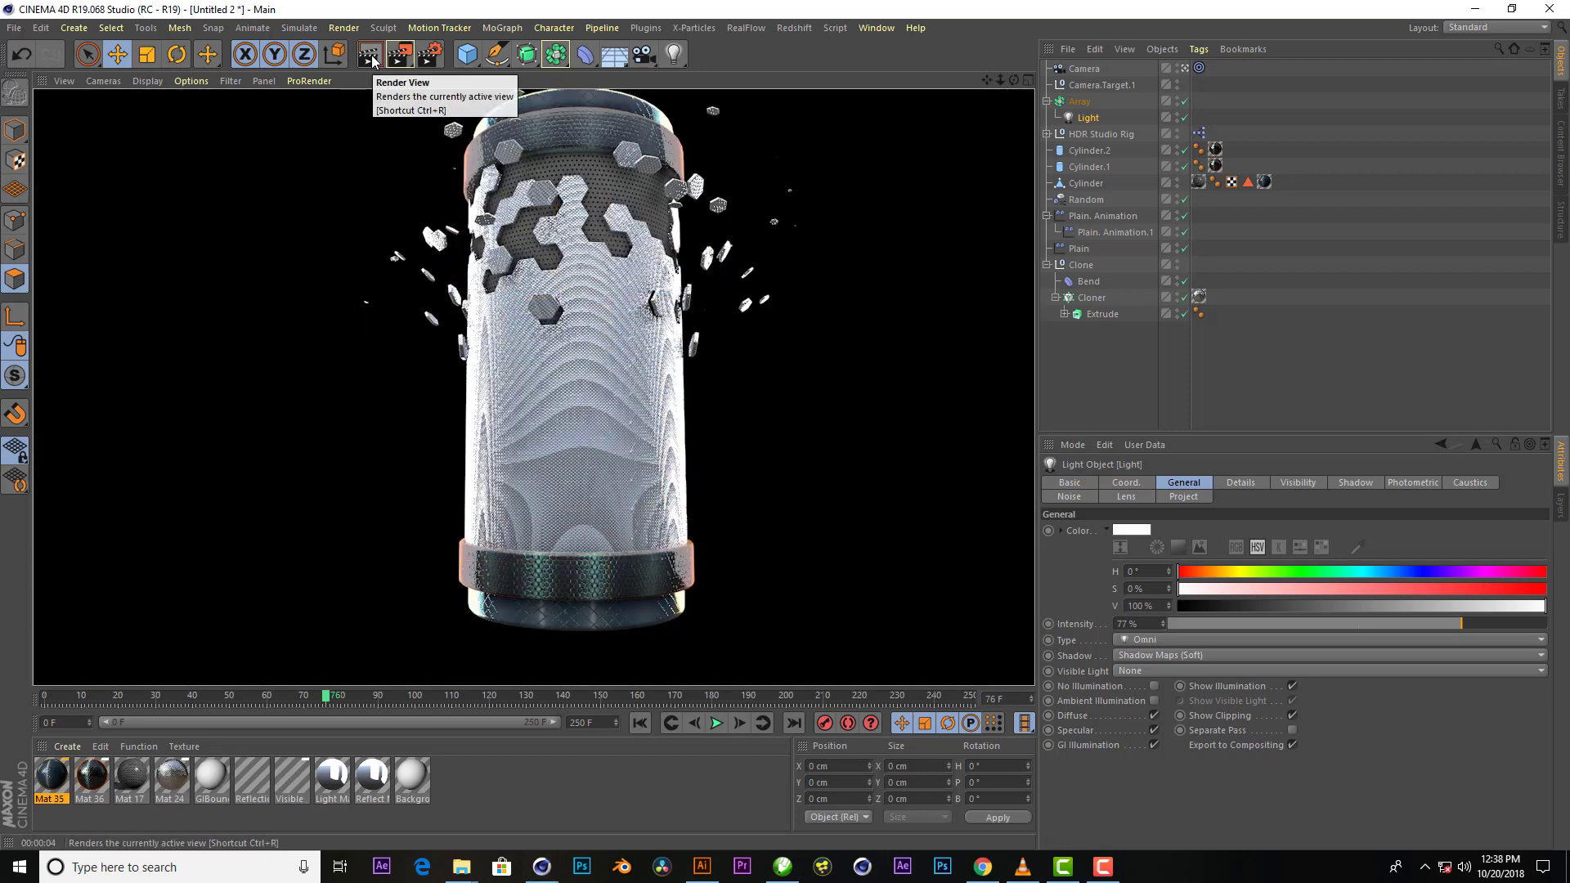
click(1200, 297)
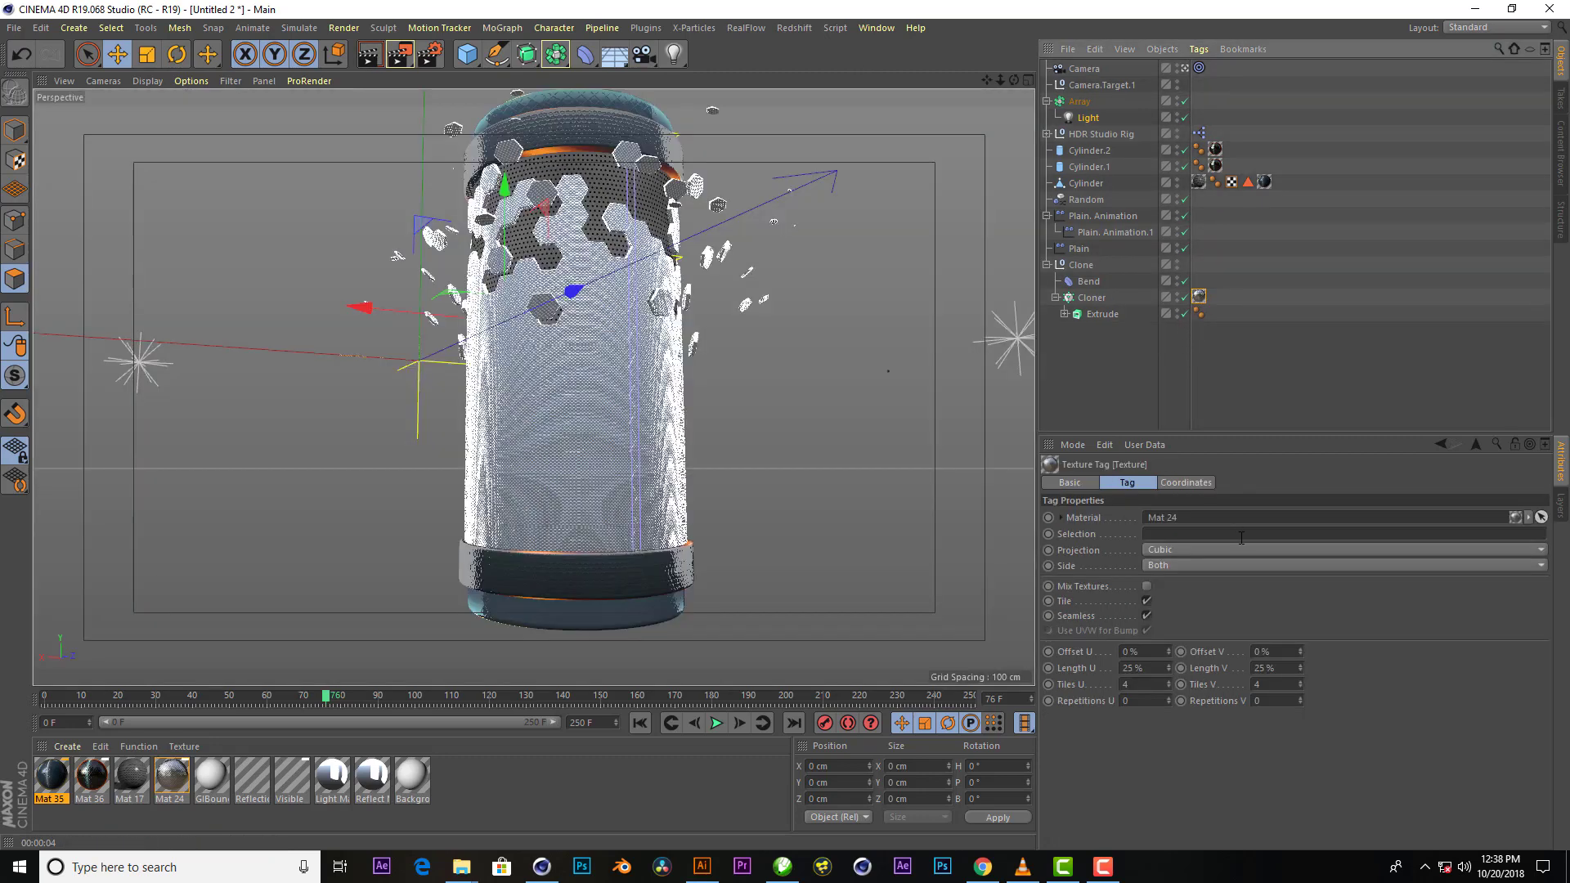
click(1185, 547)
click(1209, 664)
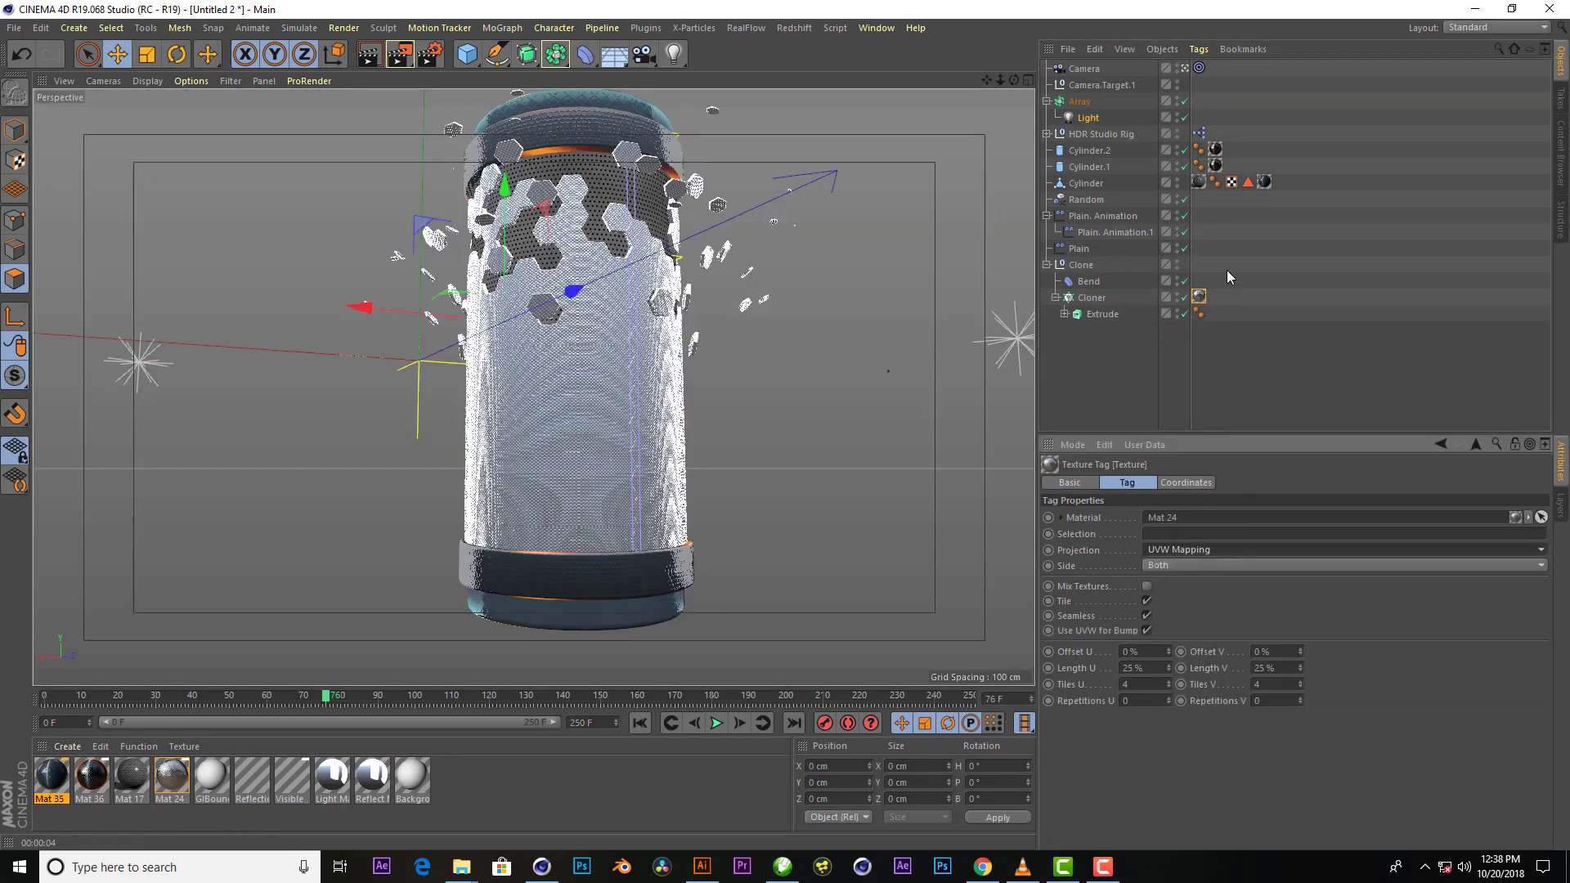
click(375, 57)
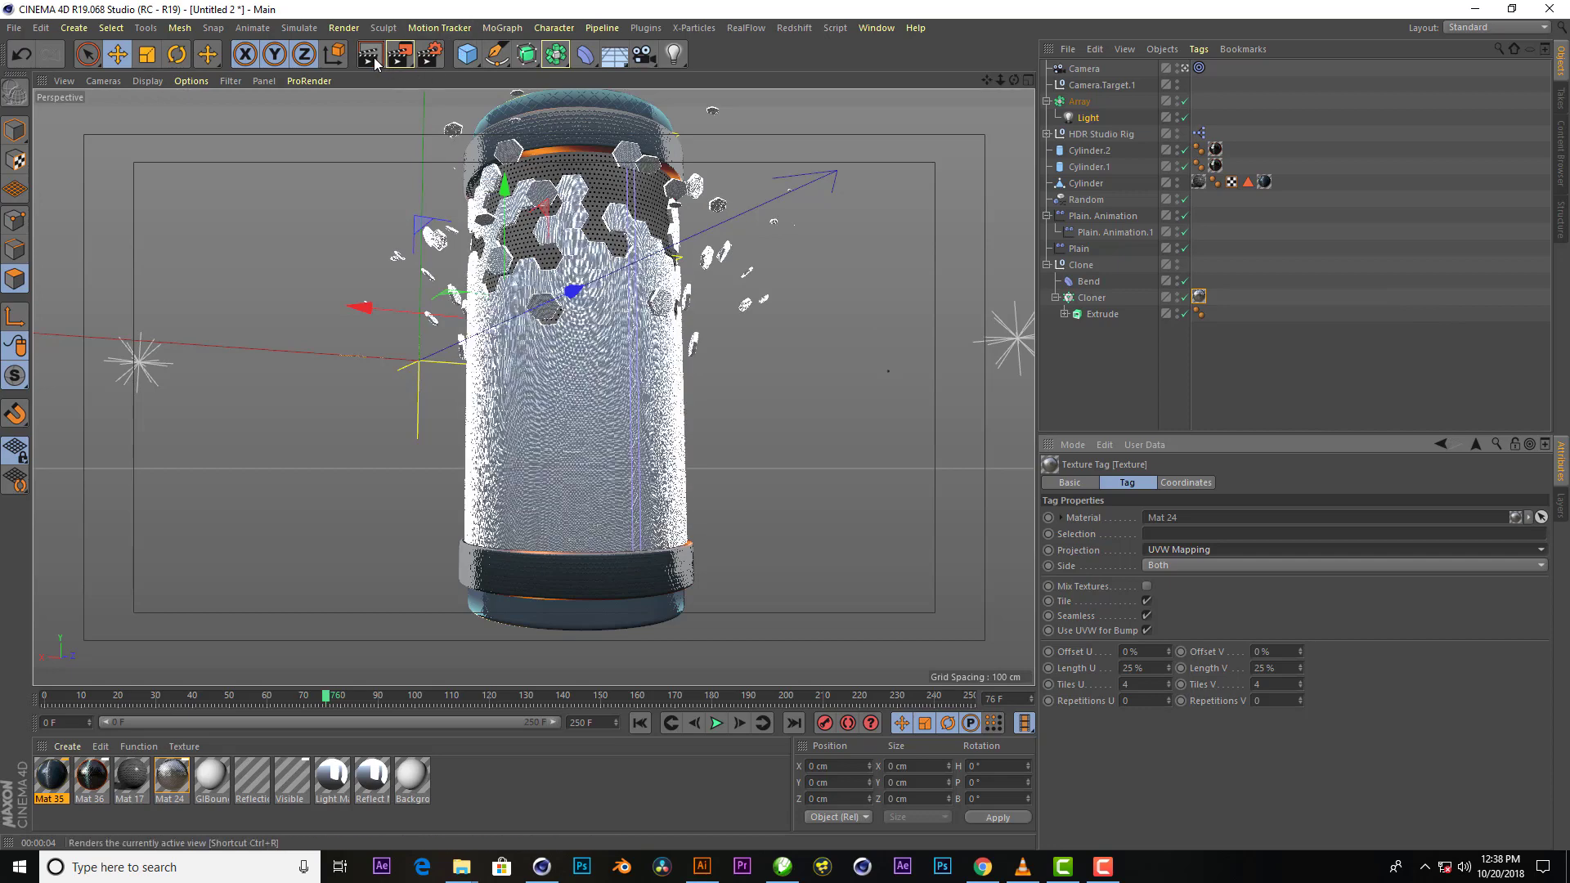
click(1148, 629)
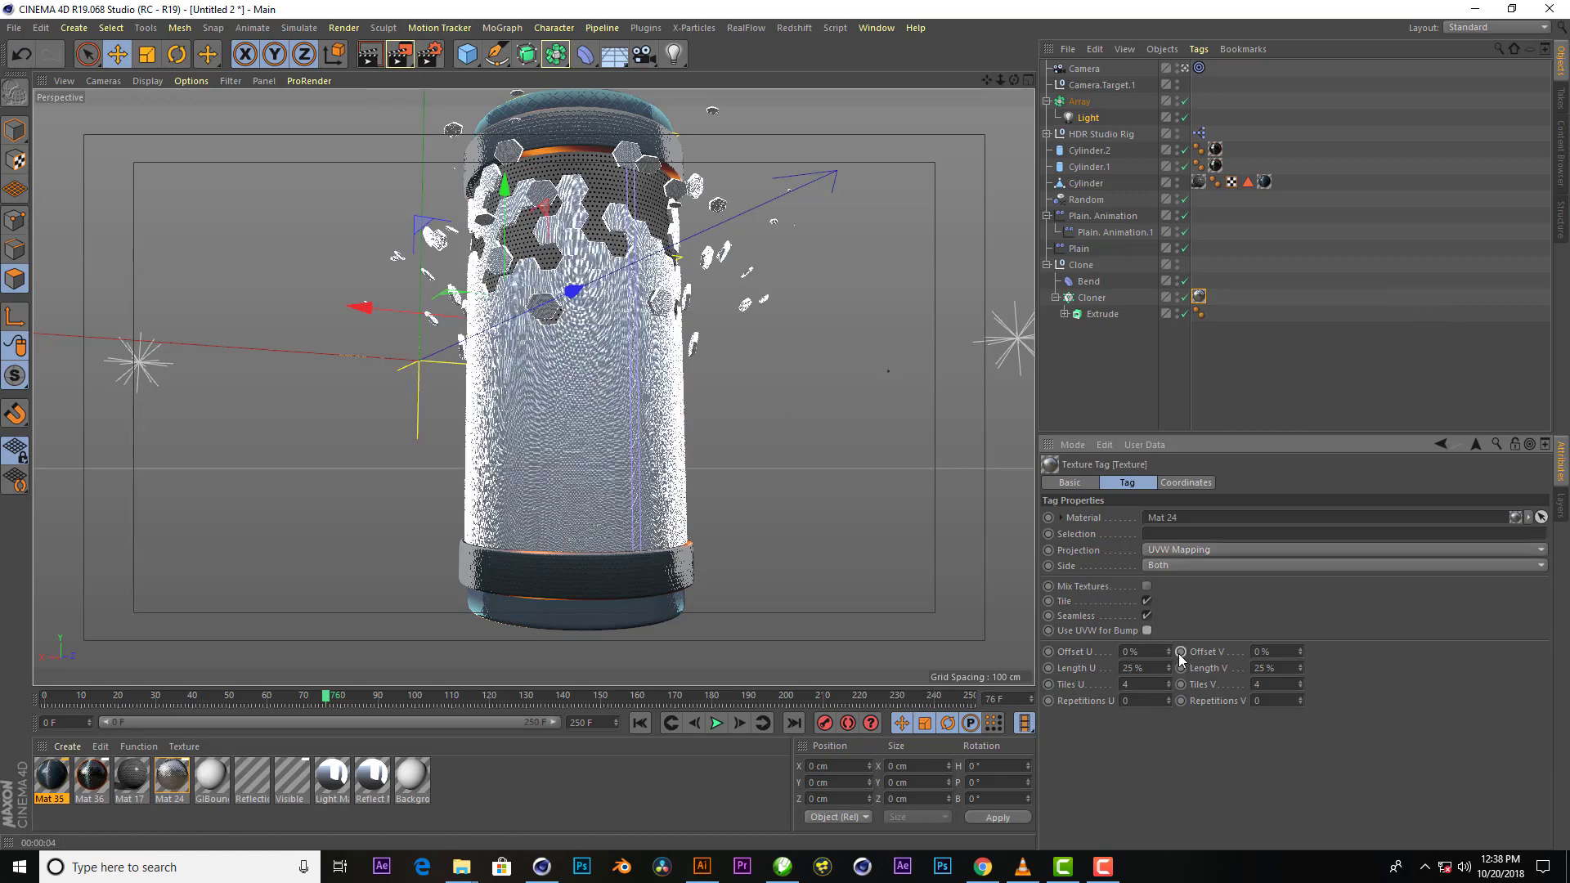
click(1169, 551)
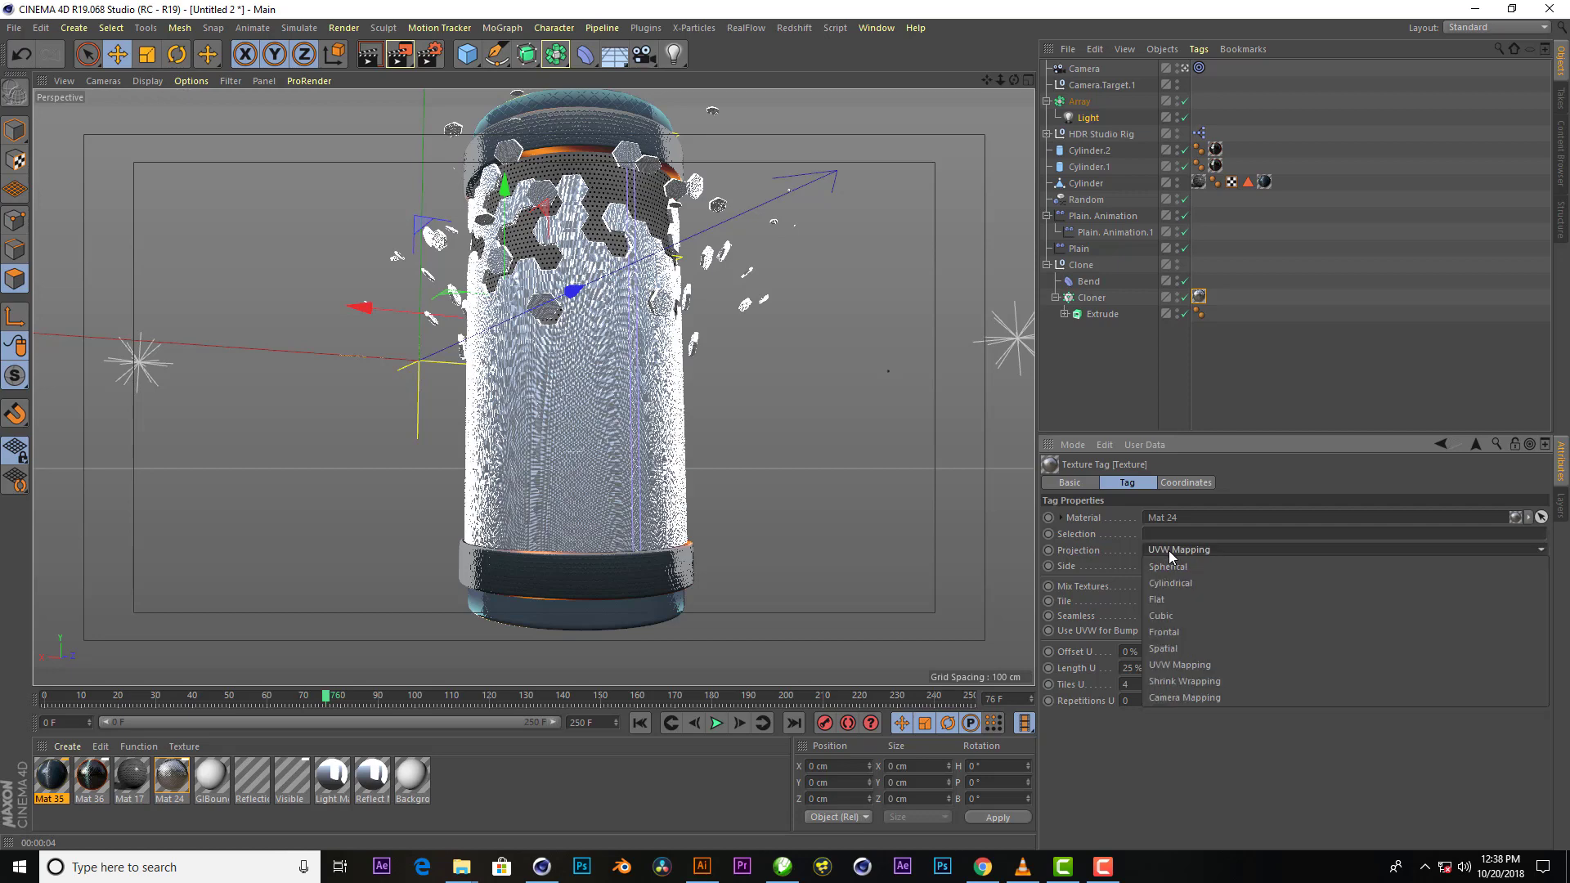
click(1179, 615)
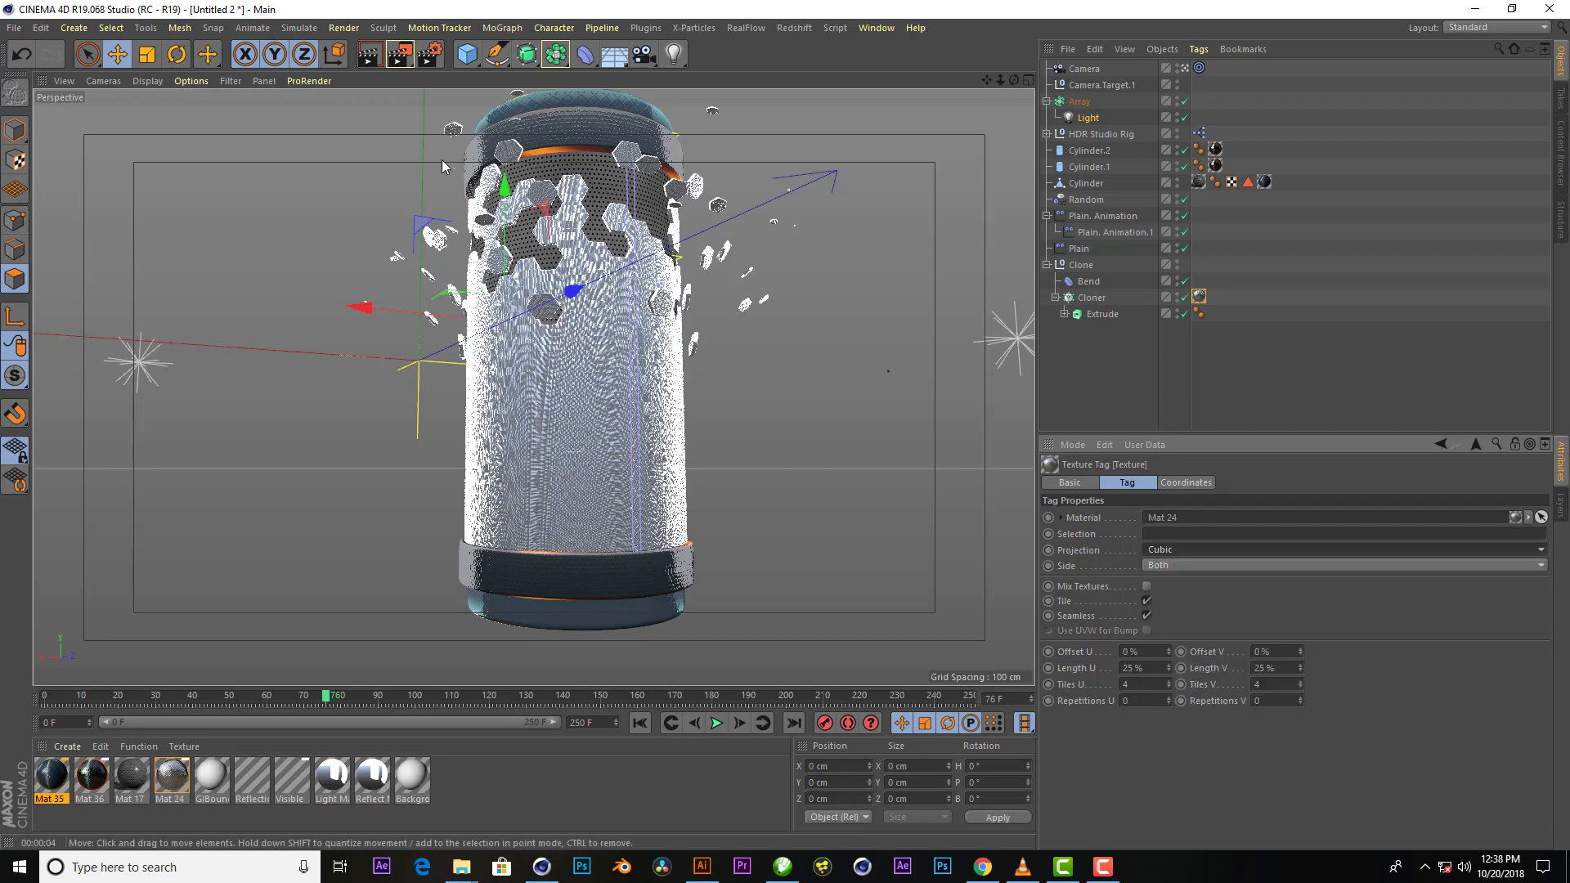
click(367, 63)
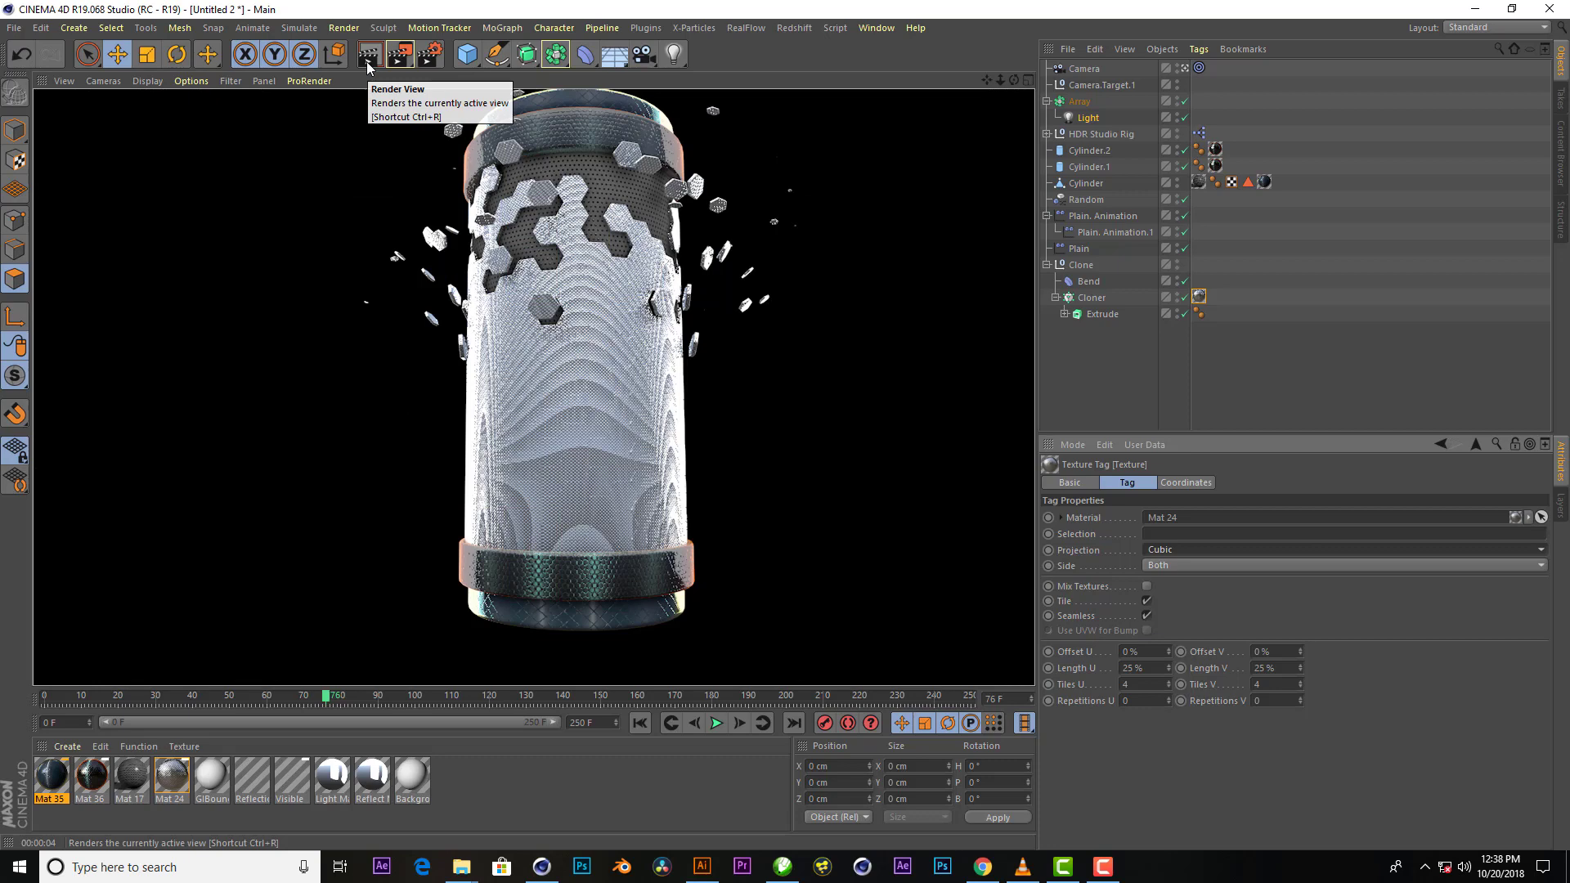
Play the animation and pause it at frame 110
click(716, 723)
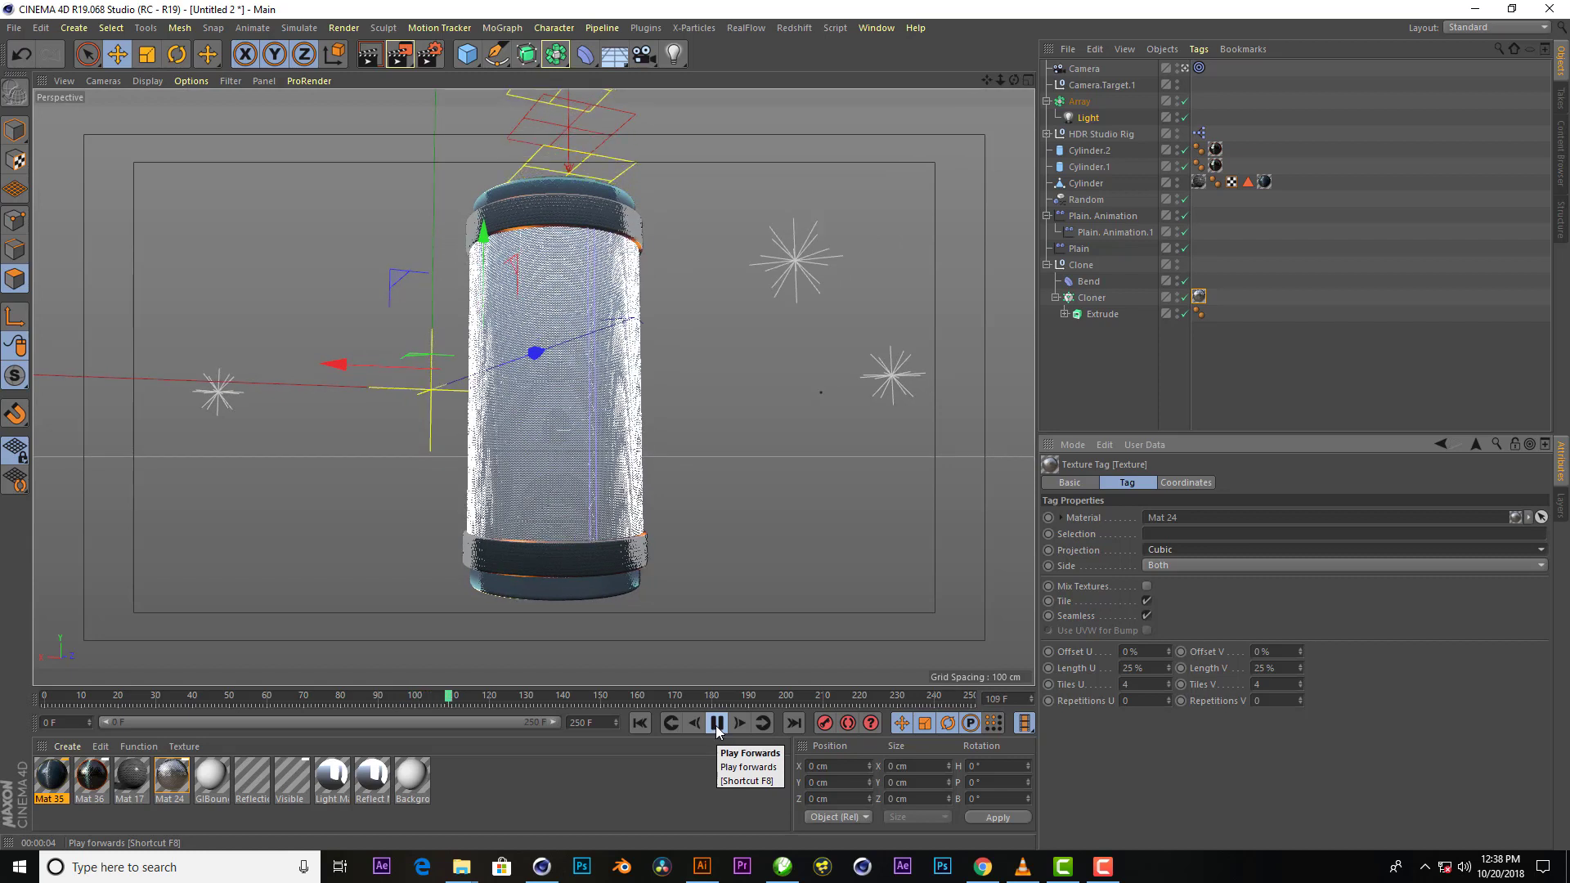
click(717, 724)
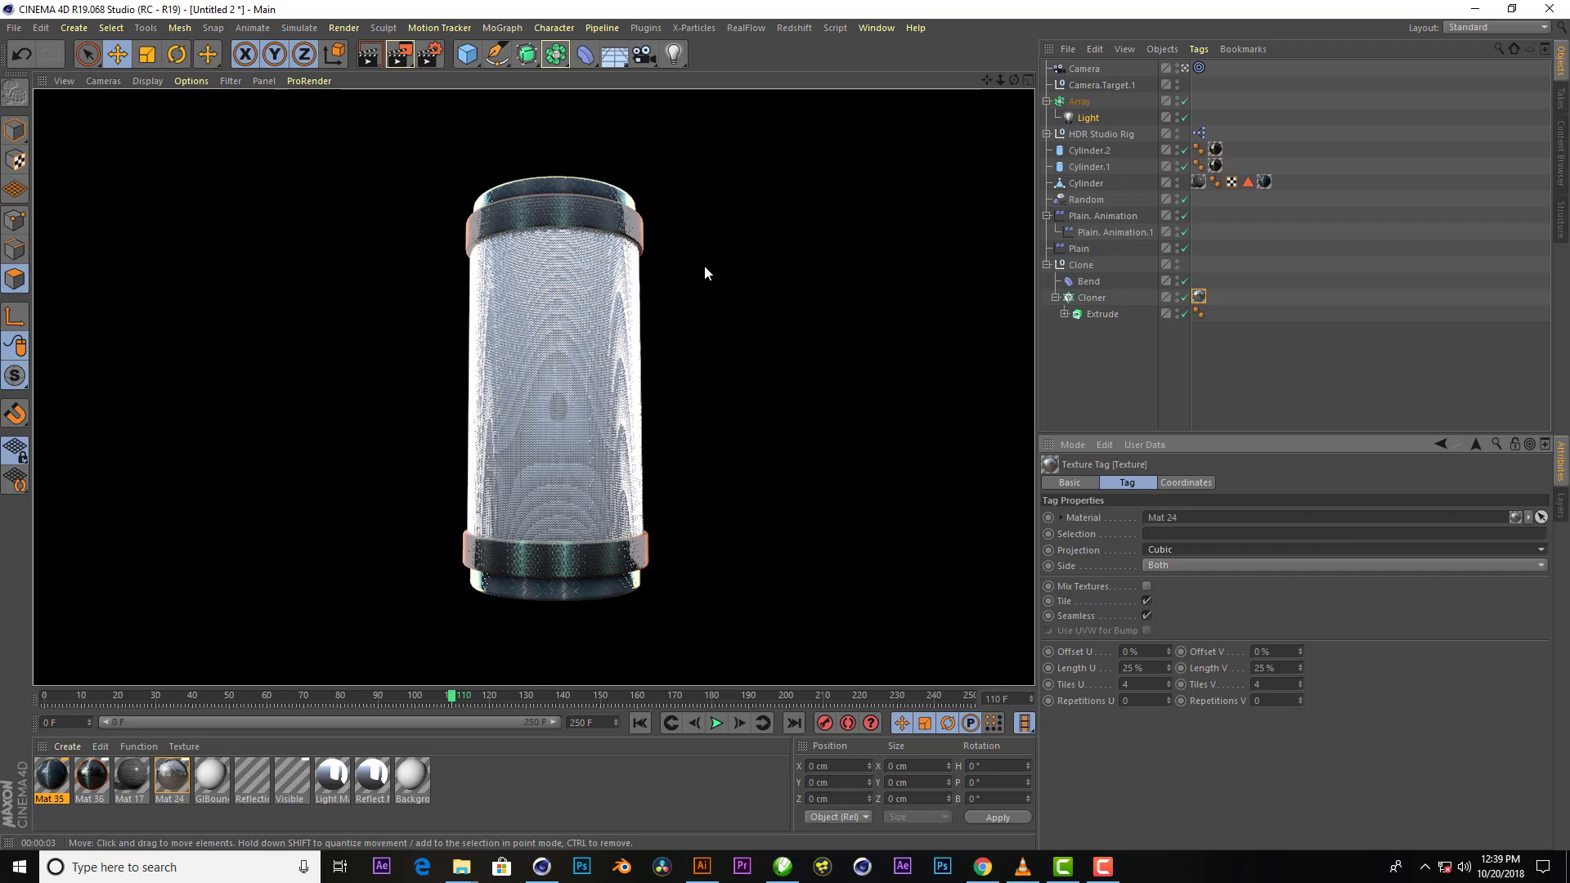
Open an enlarged Content Browser and go to the _Material-Pack Metal folder
click(876, 28)
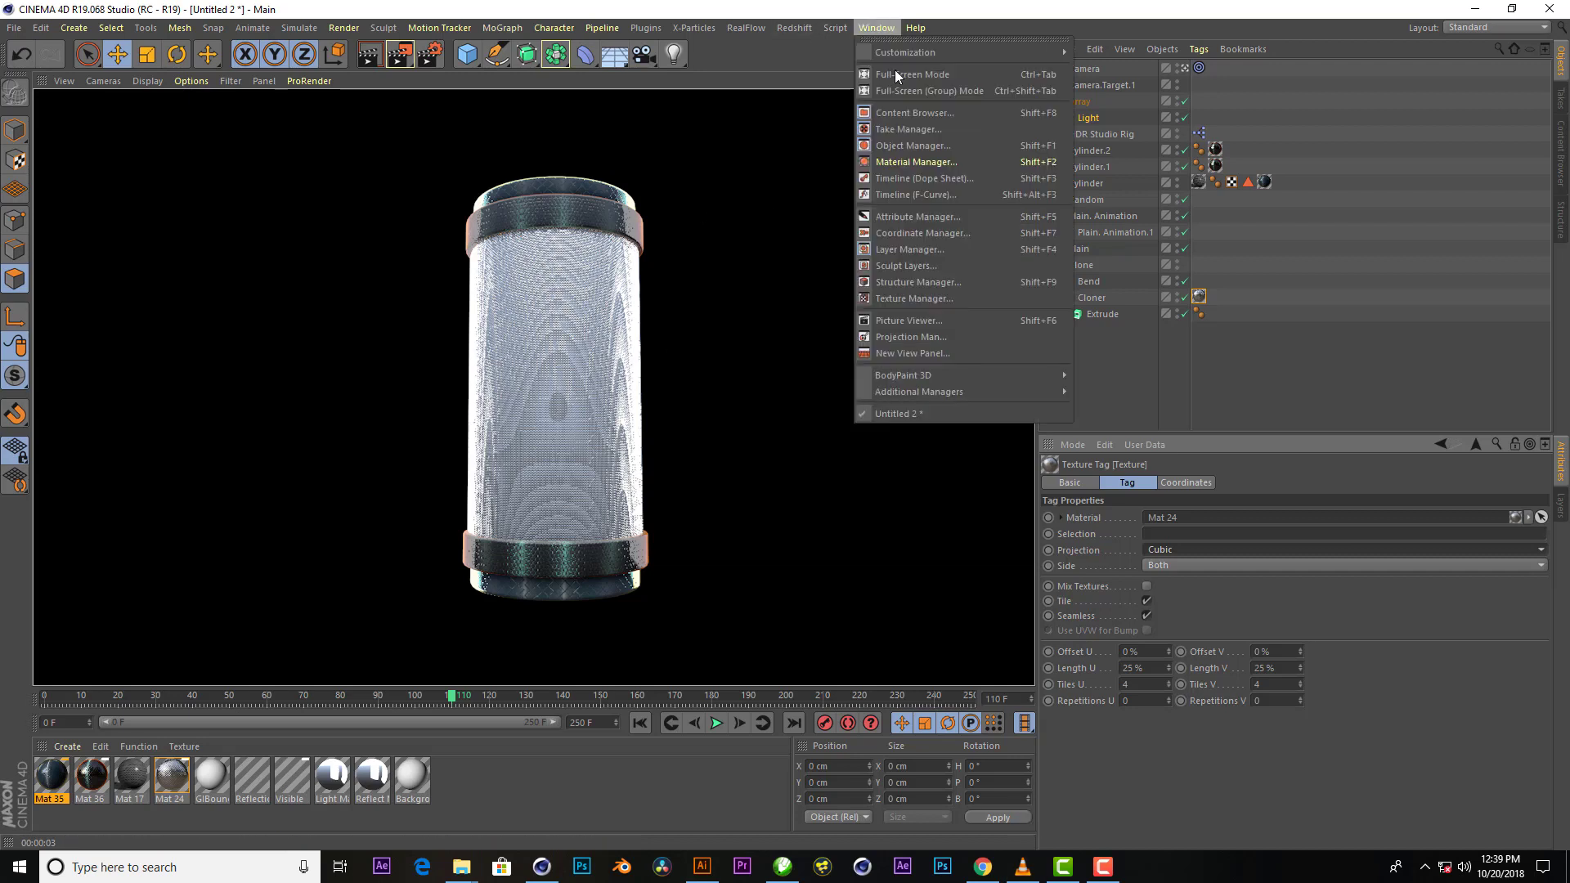
click(921, 110)
drag(986, 392, 986, 652)
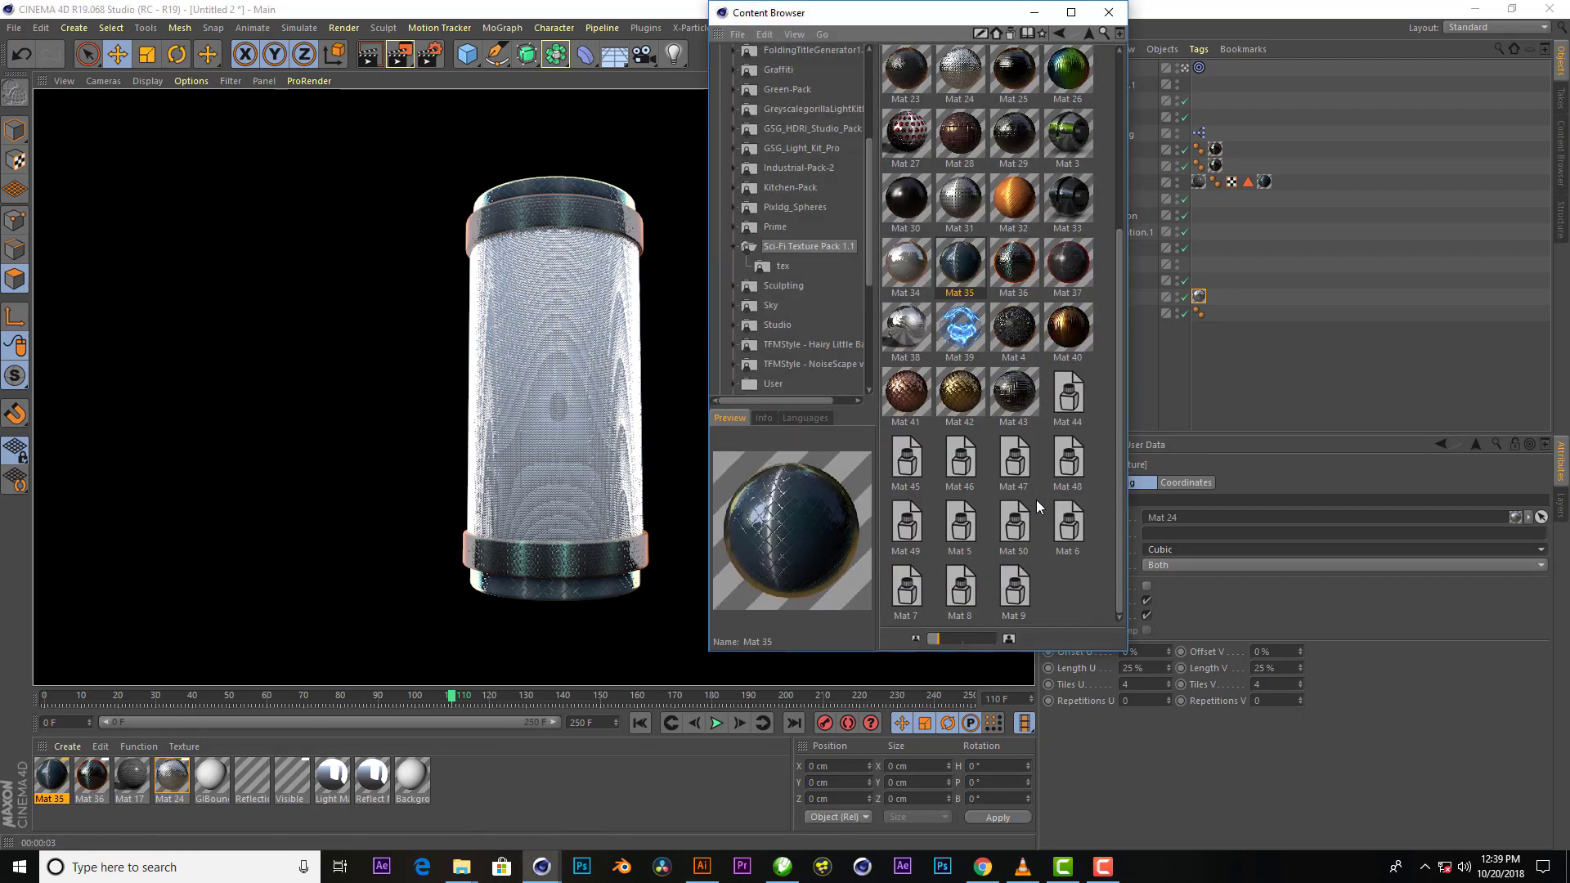
click(906, 262)
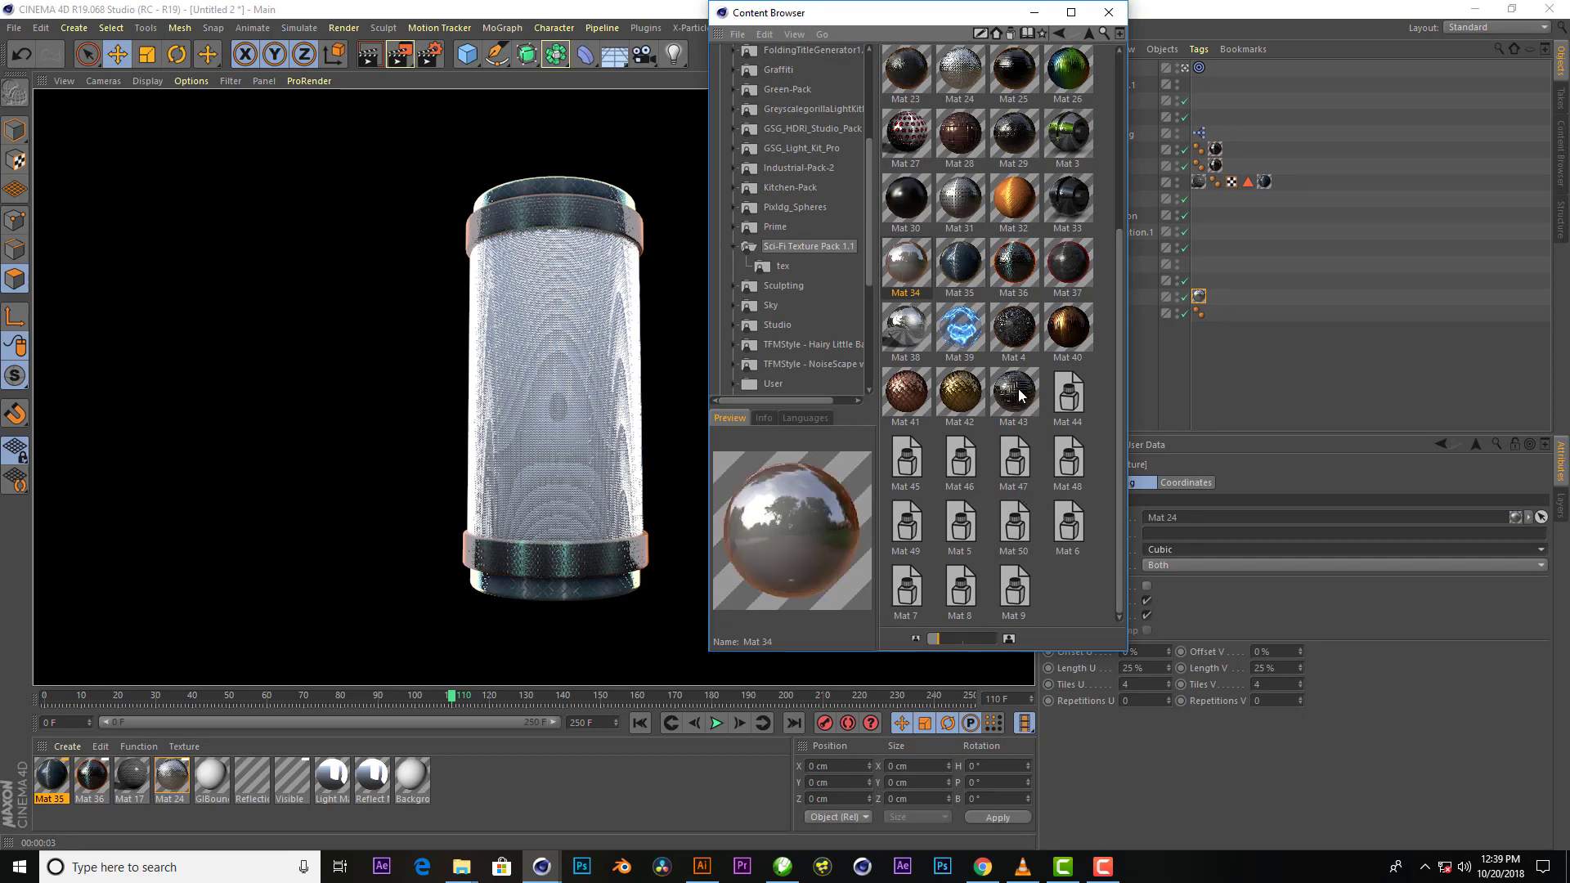
click(840, 343)
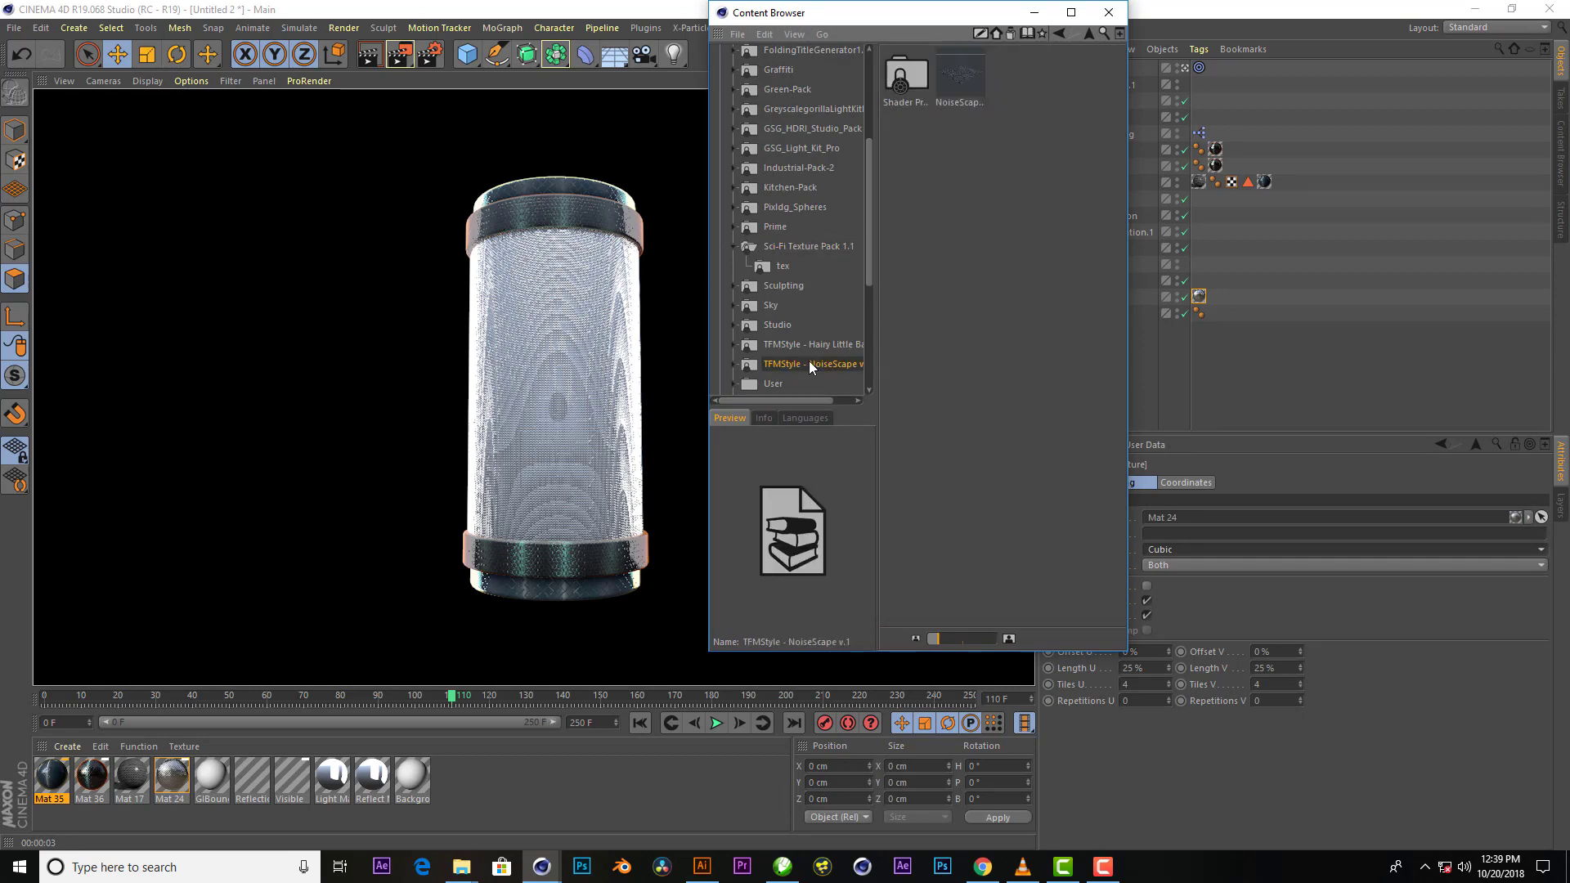
scroll(813, 336, down, 5)
click(798, 270)
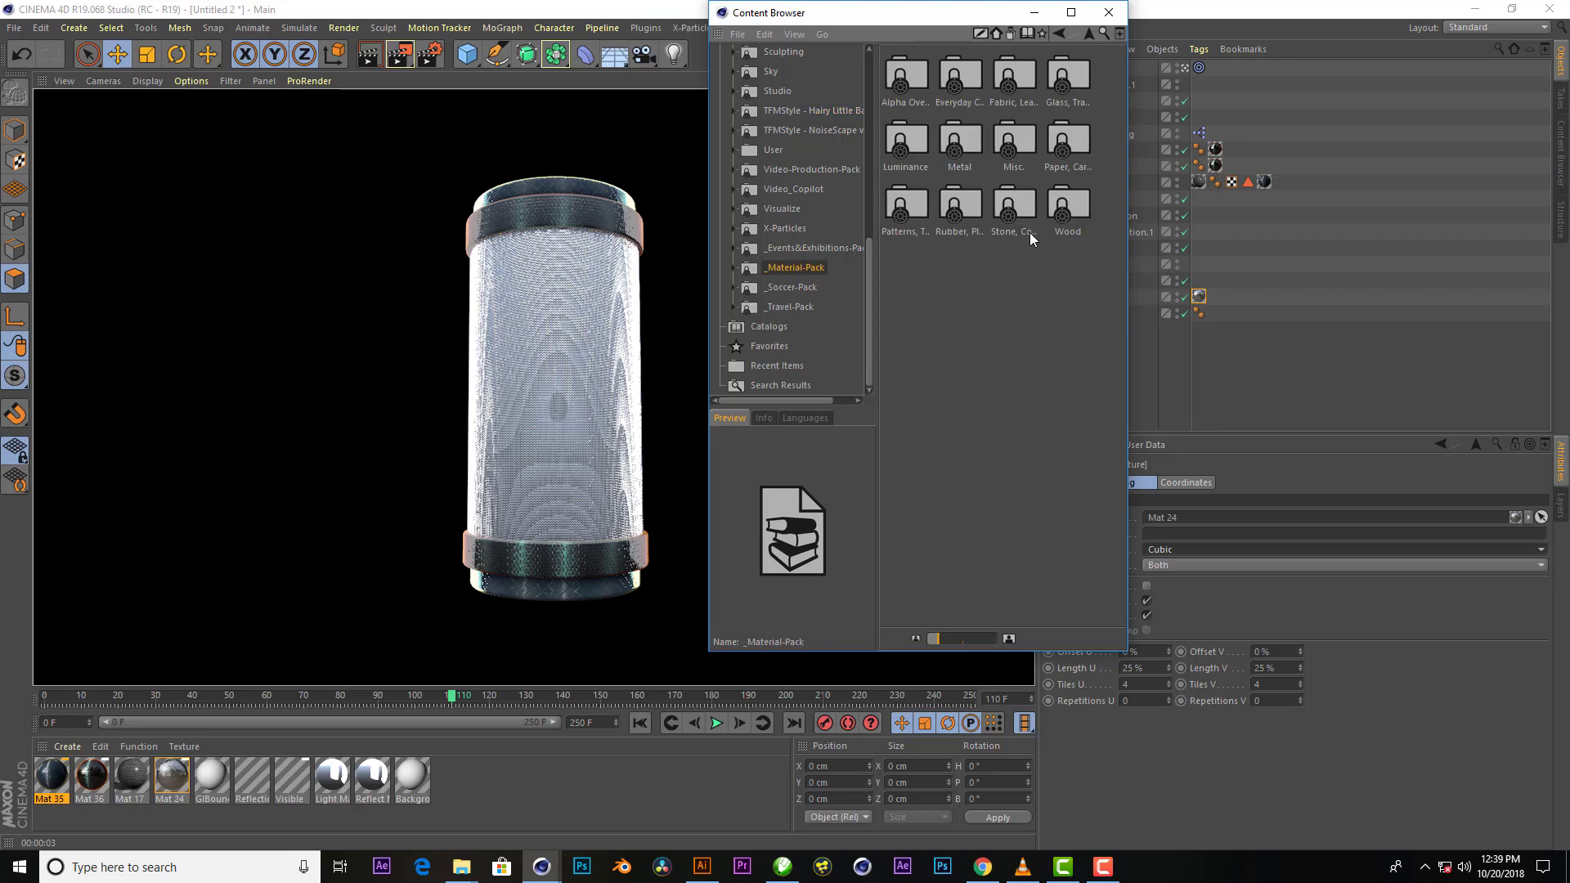
double_click(959, 140)
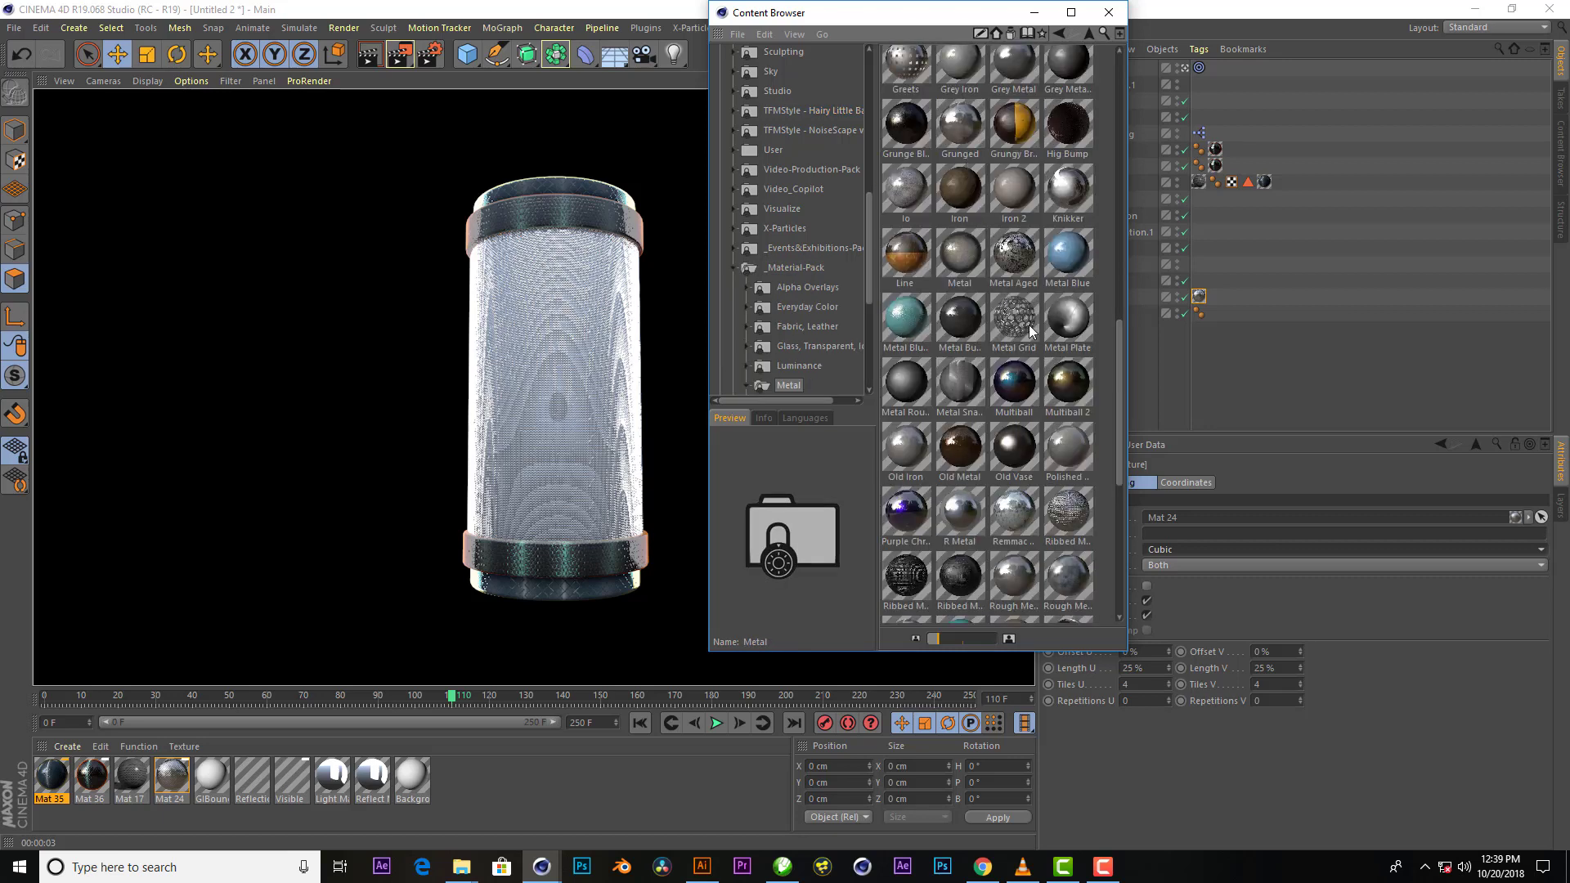
Preview the Ribbed Metal, Splotches, Io and Weird Metal materials
scroll(1029, 326, down, 3)
click(1069, 319)
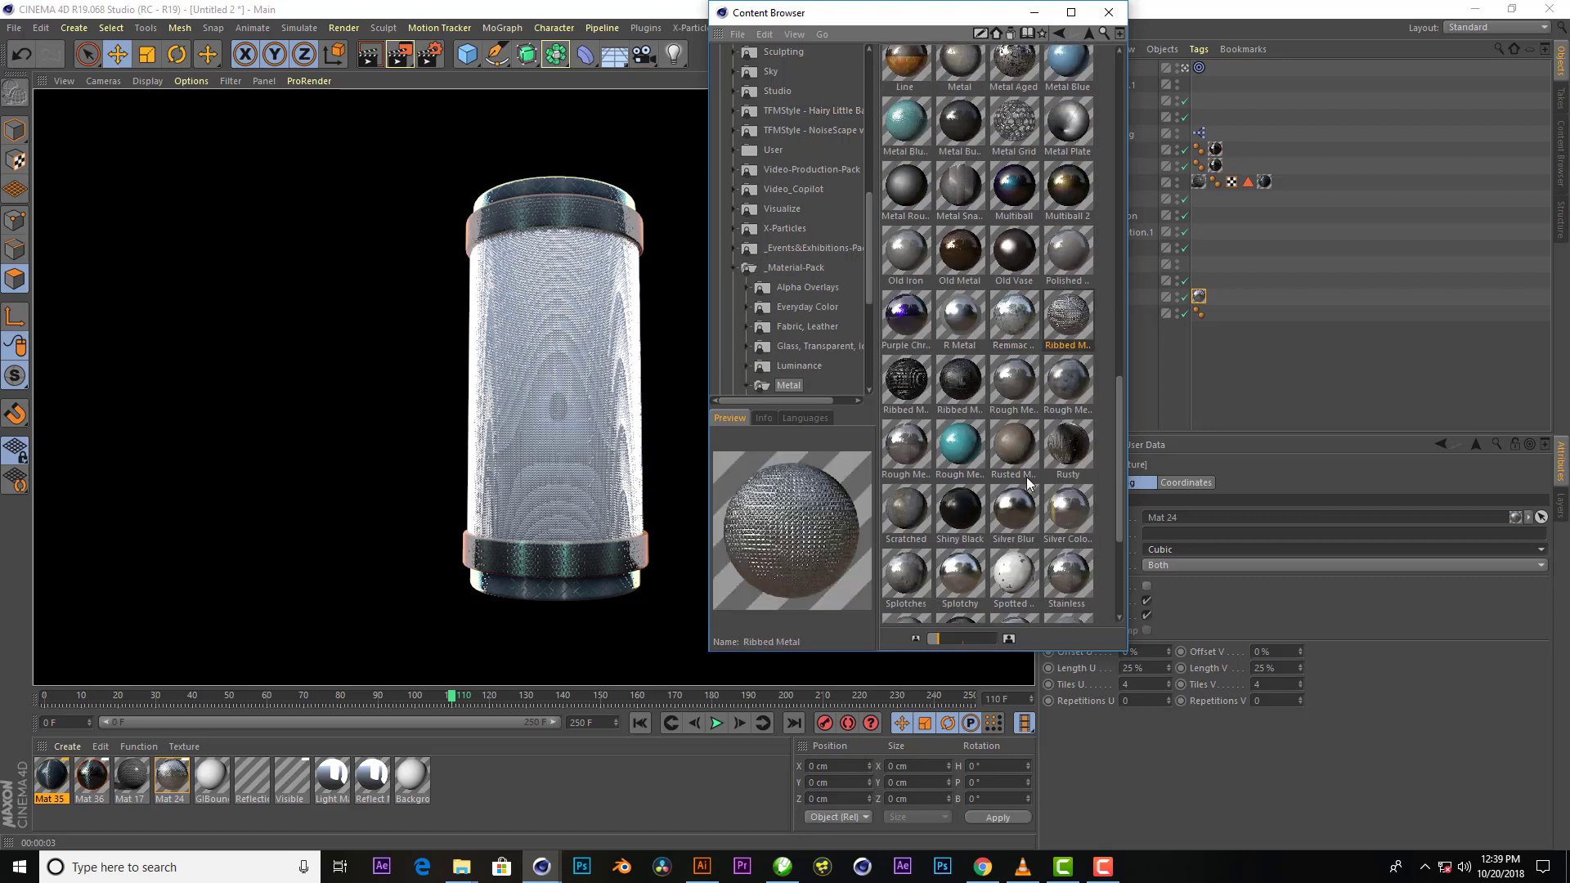
scroll(1027, 483, down, 2)
click(906, 483)
scroll(1038, 552, down, 2)
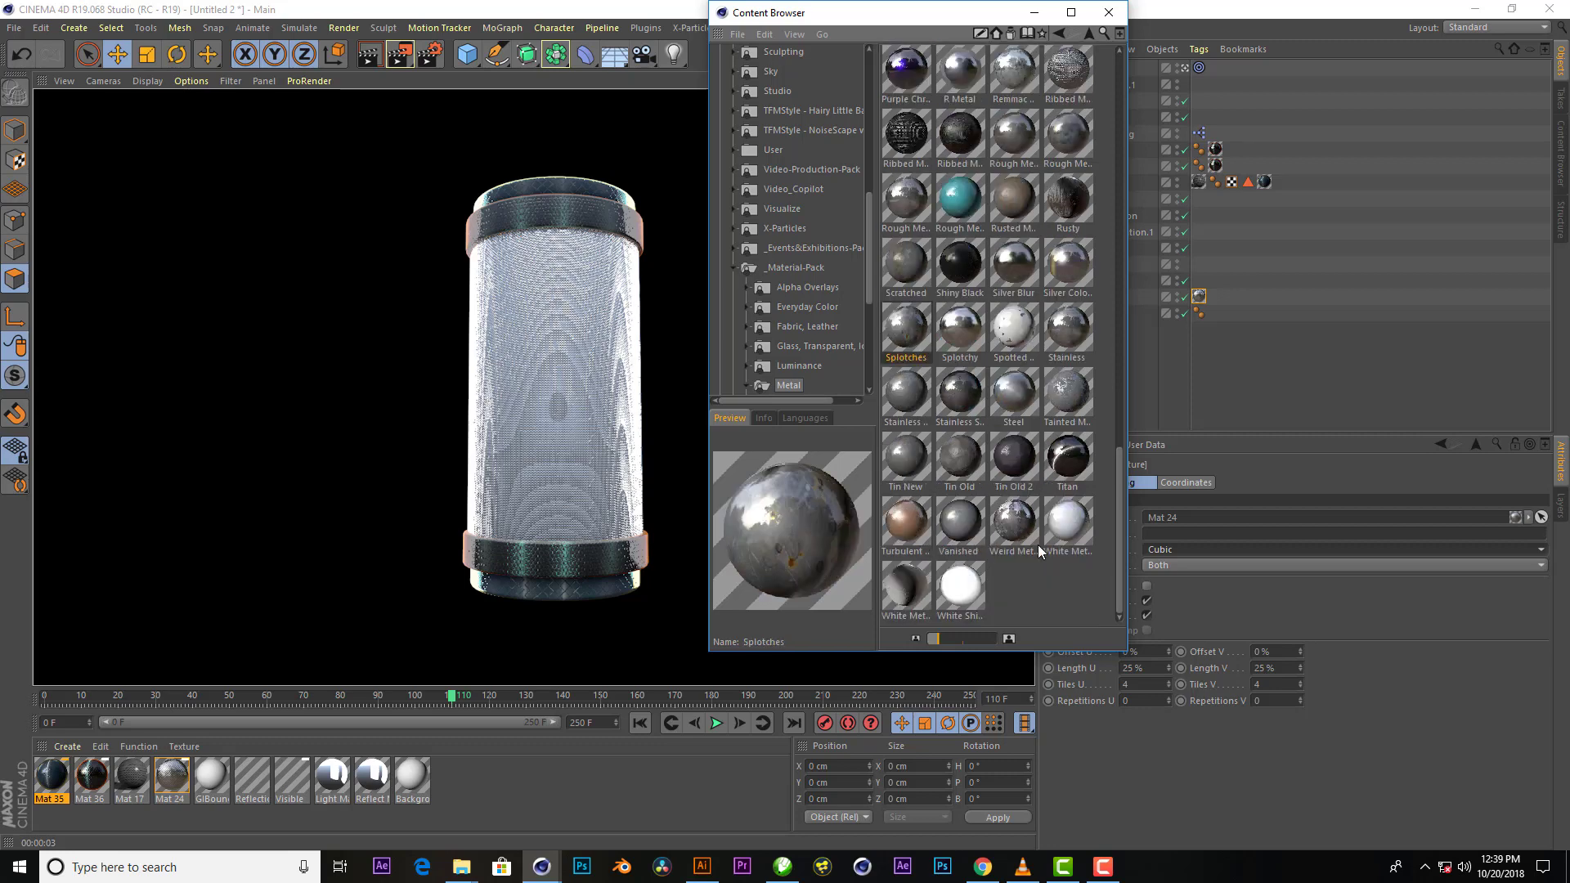
scroll(1047, 487, up, 5)
click(903, 327)
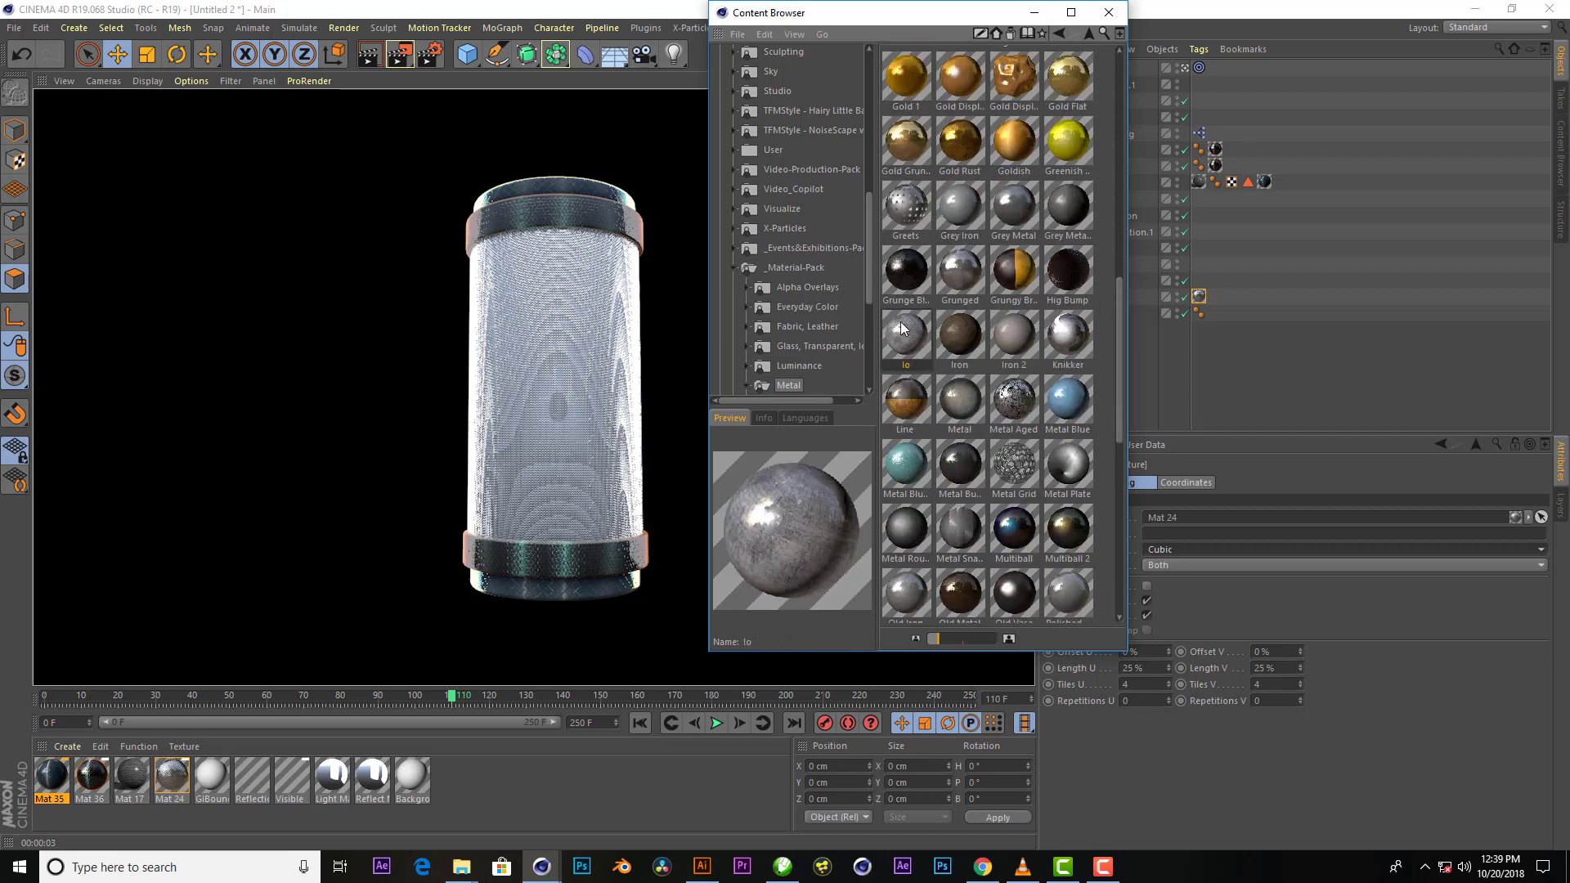
scroll(974, 562, down, 5)
click(1076, 508)
scroll(1061, 553, down, 5)
click(1023, 531)
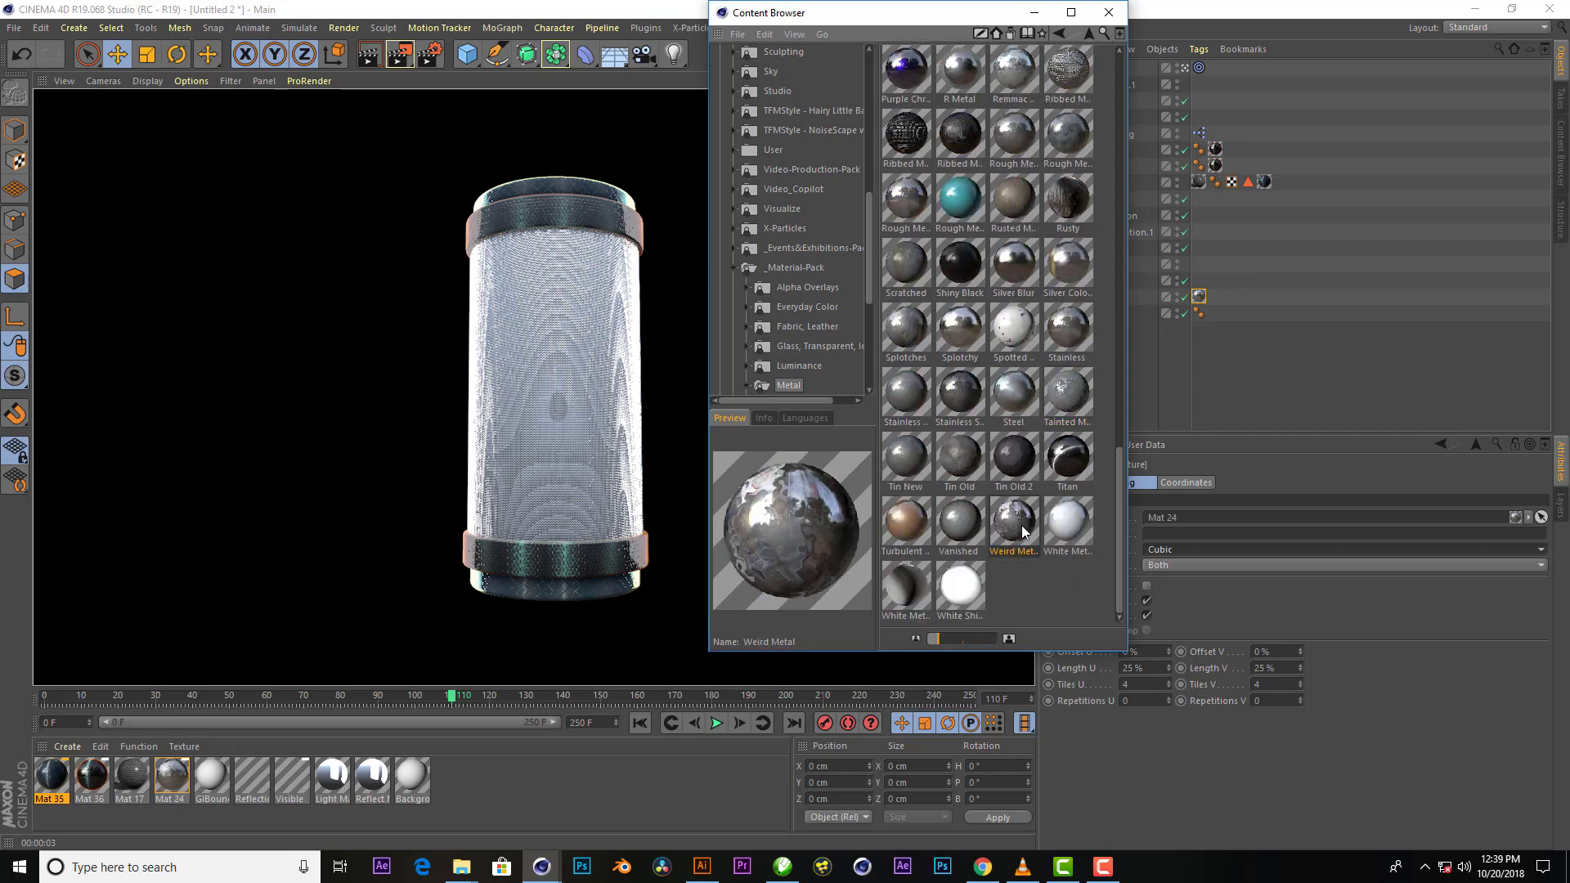
Preview the Stainless Steel Grungy, Metal Grid, Bino Plate and Chromish Black materials
click(963, 400)
scroll(984, 449, up, 3)
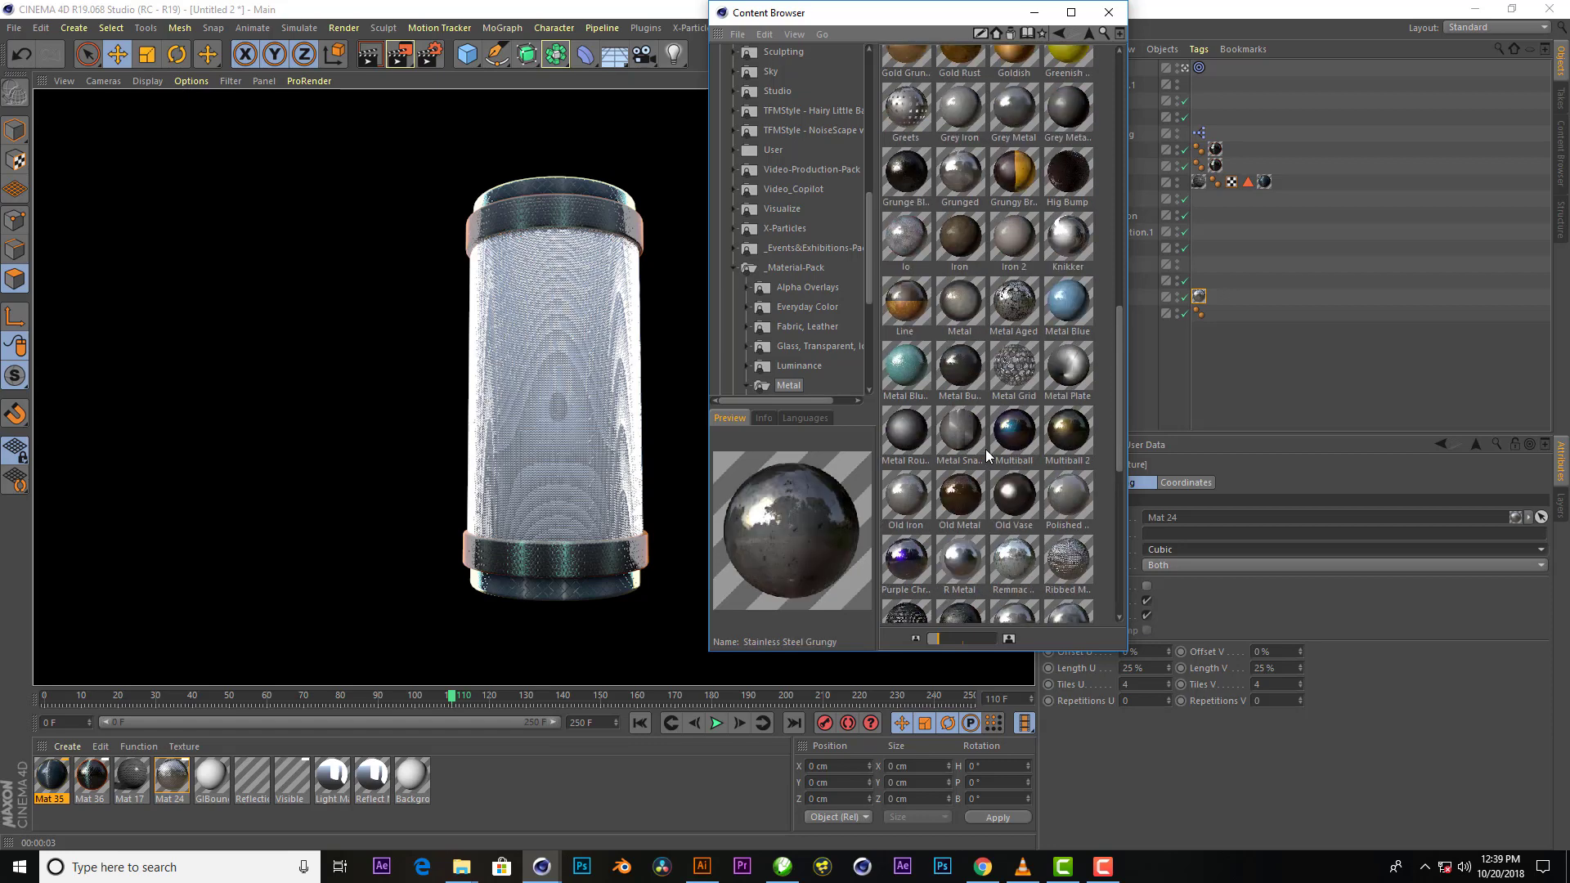
click(1008, 368)
scroll(1028, 423, up, 5)
scroll(1029, 424, up, 5)
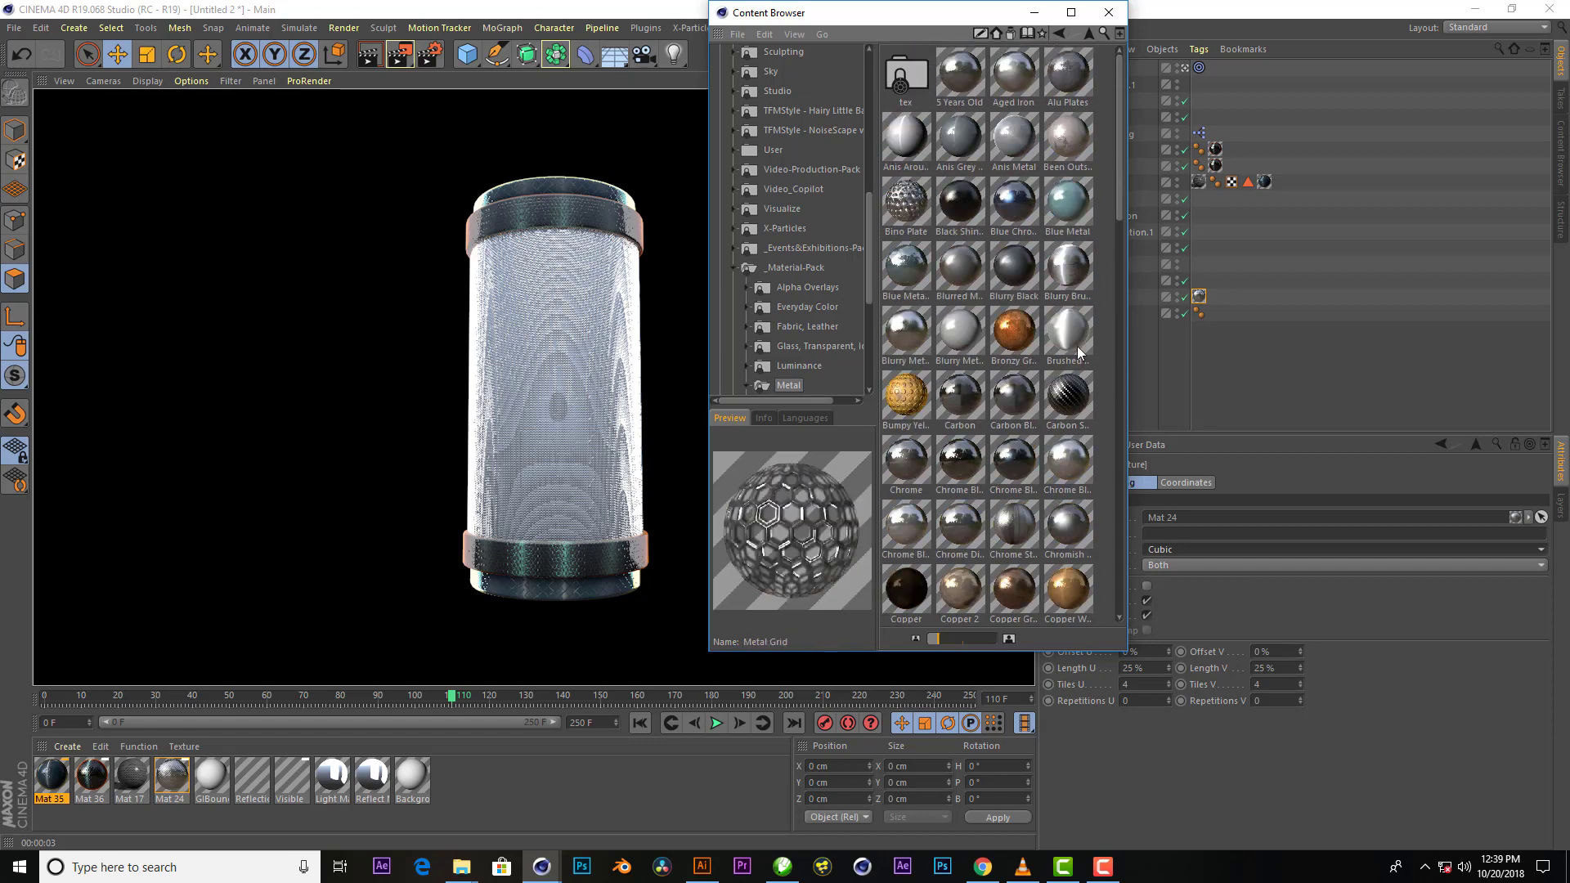
click(1068, 270)
click(906, 204)
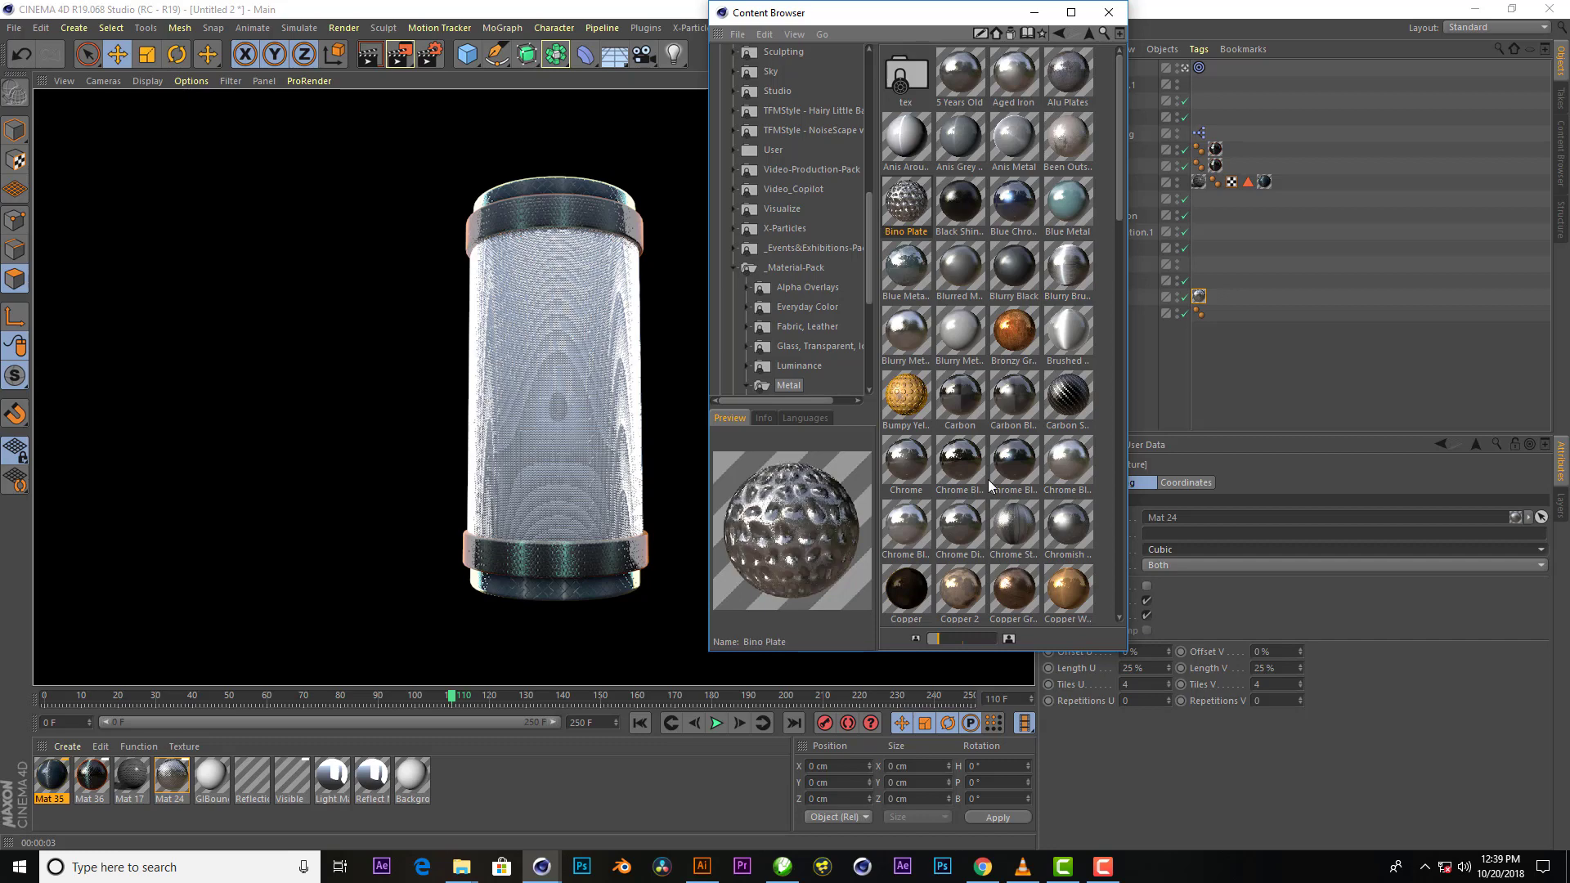
scroll(990, 479, down, 3)
click(1012, 331)
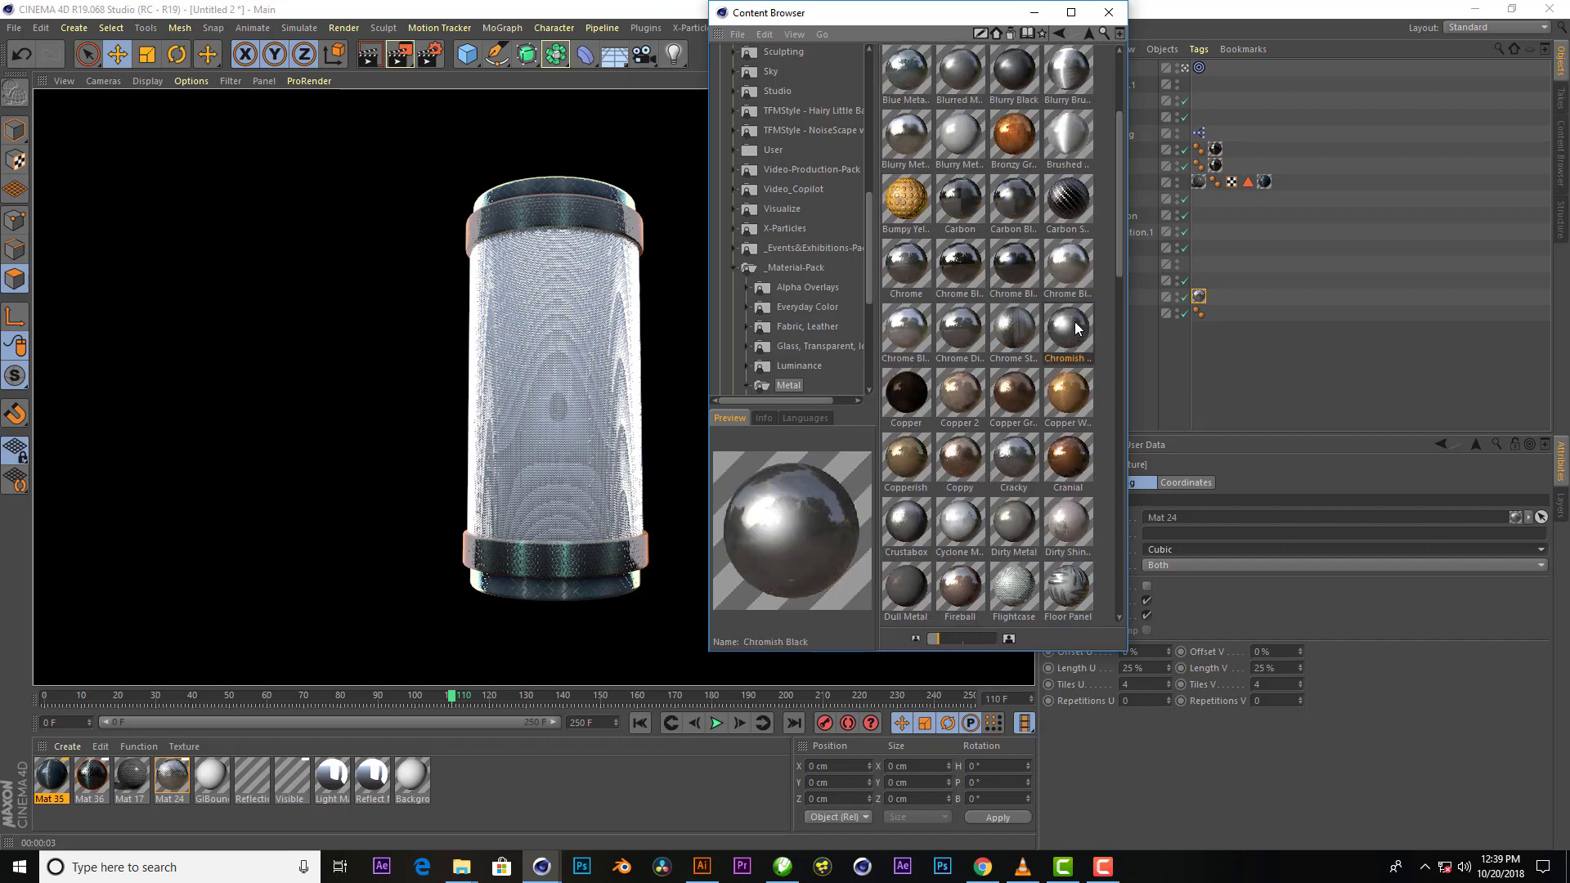
Load Chrome Streaked into the scene and apply it to the Cloner's texture tag
double_click(1012, 336)
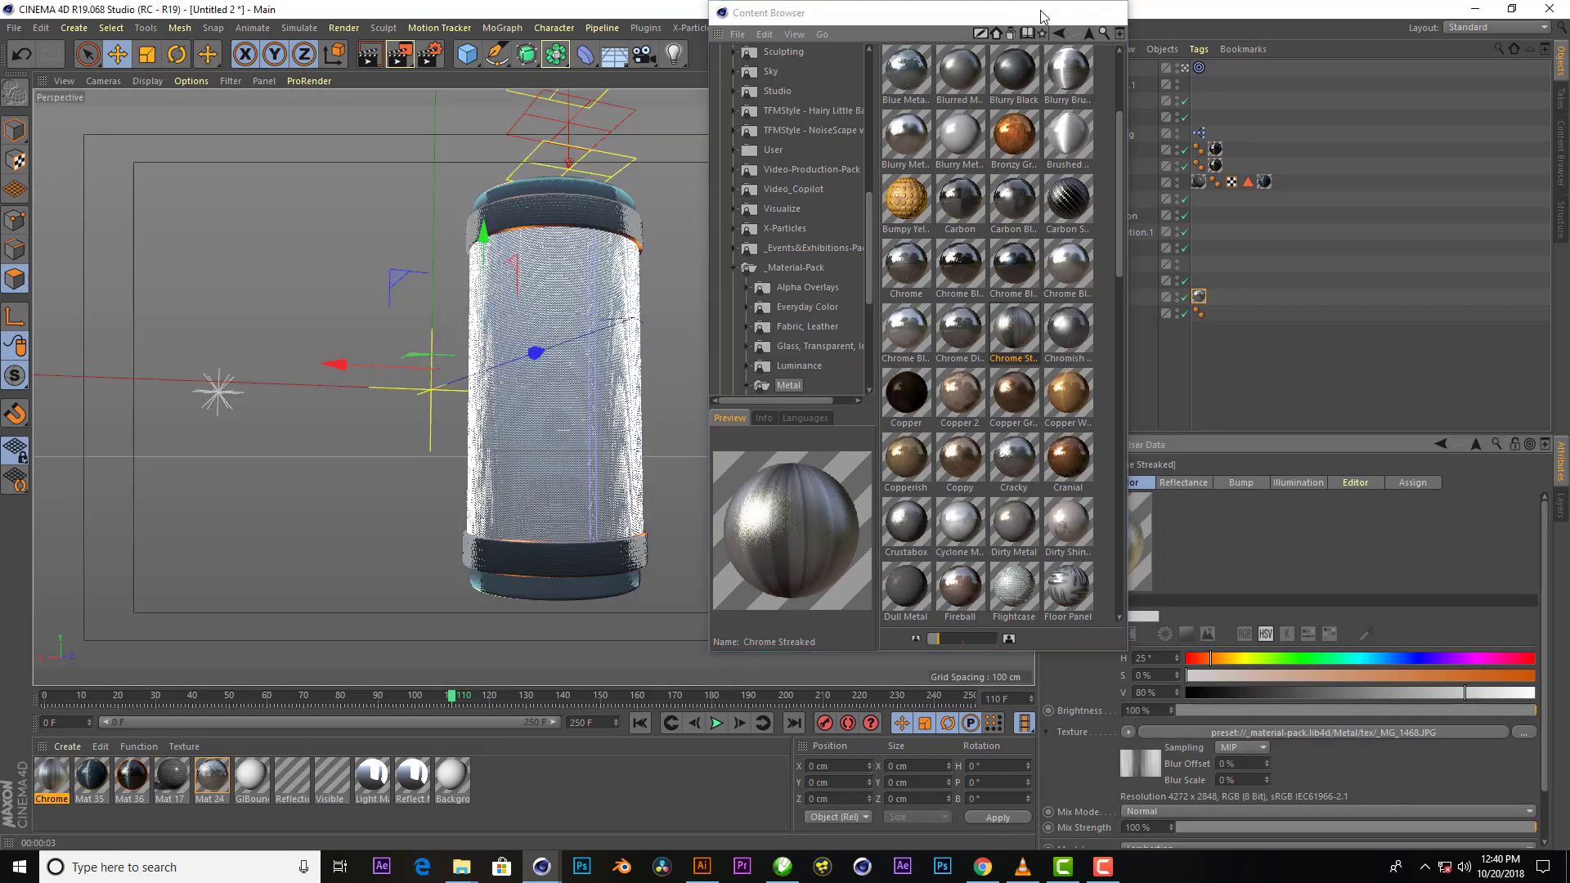
click(1034, 12)
drag(55, 778, 1198, 295)
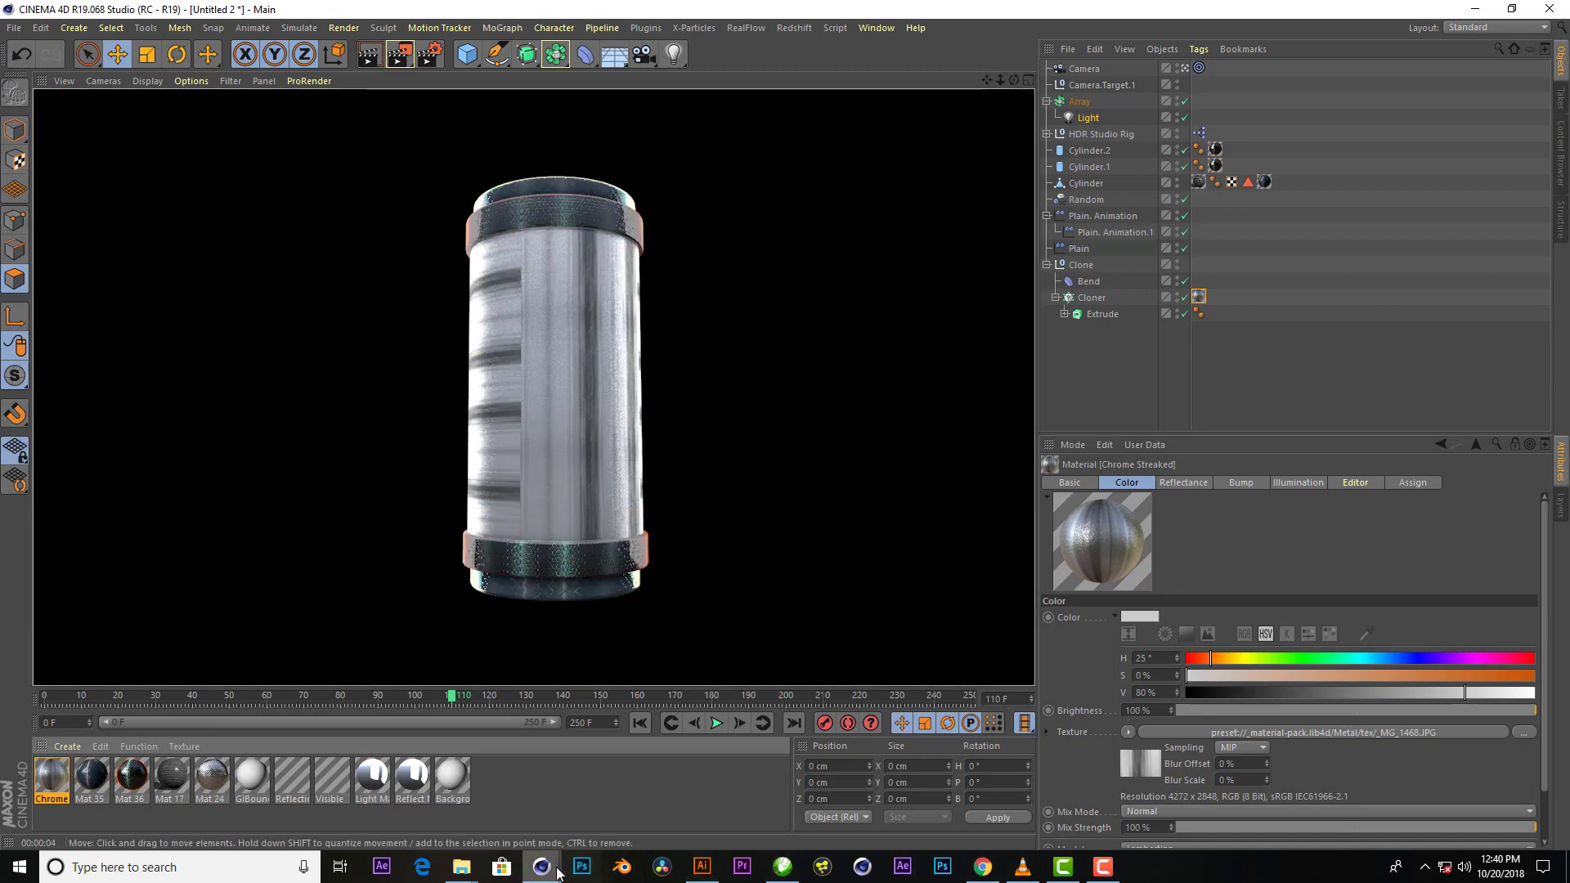
Load Bino Plate from the Metal pack and apply it to the Cloner's tiles
click(635, 789)
click(1014, 587)
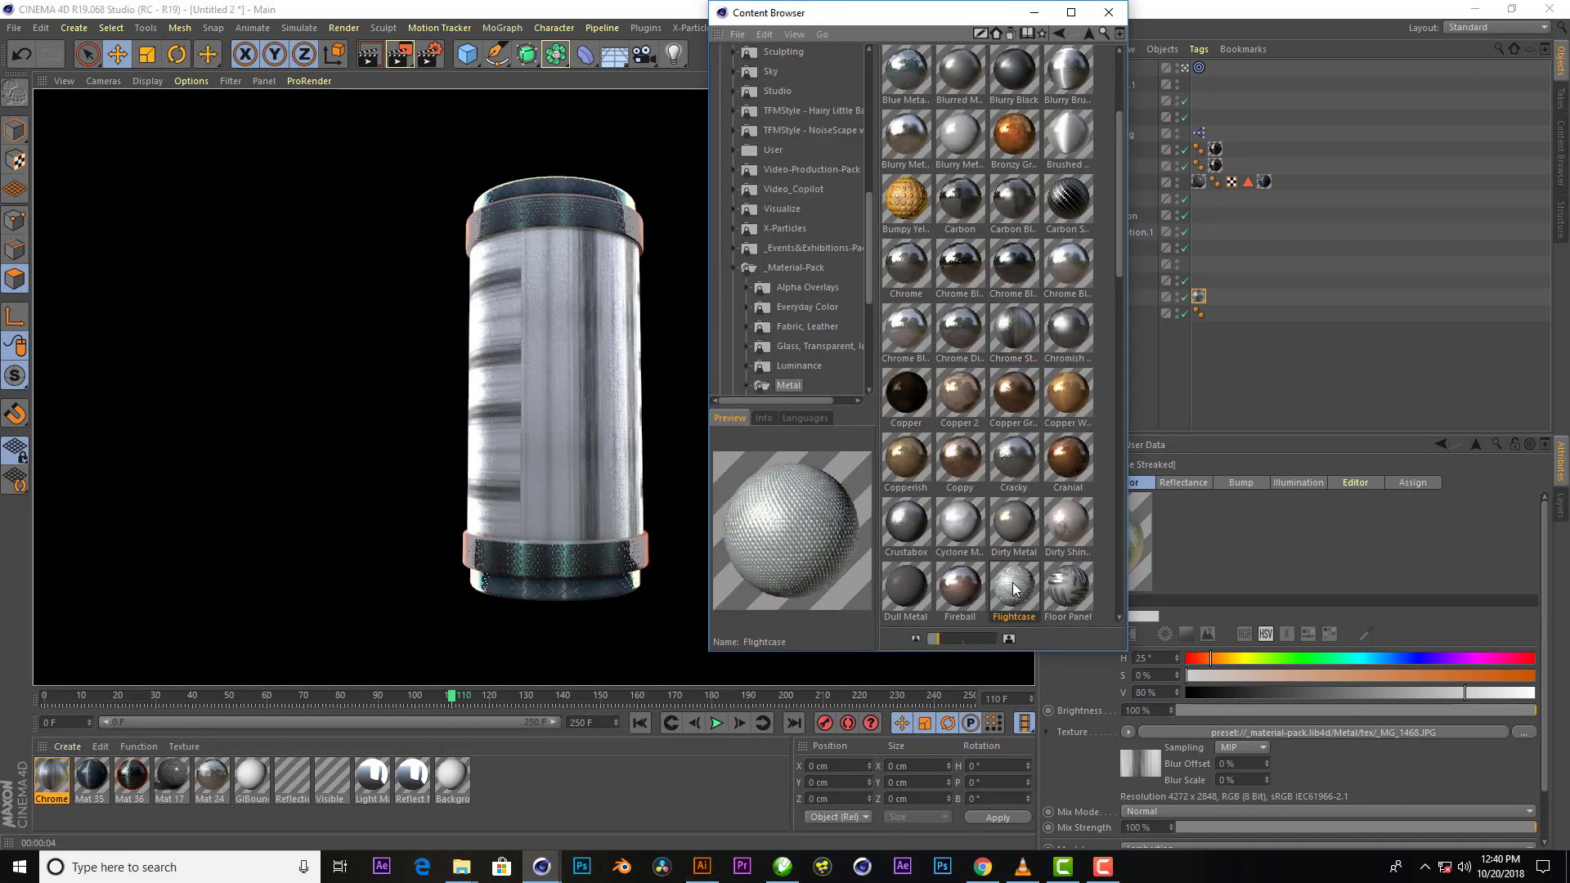
click(1067, 588)
scroll(1071, 587, up, 3)
click(905, 211)
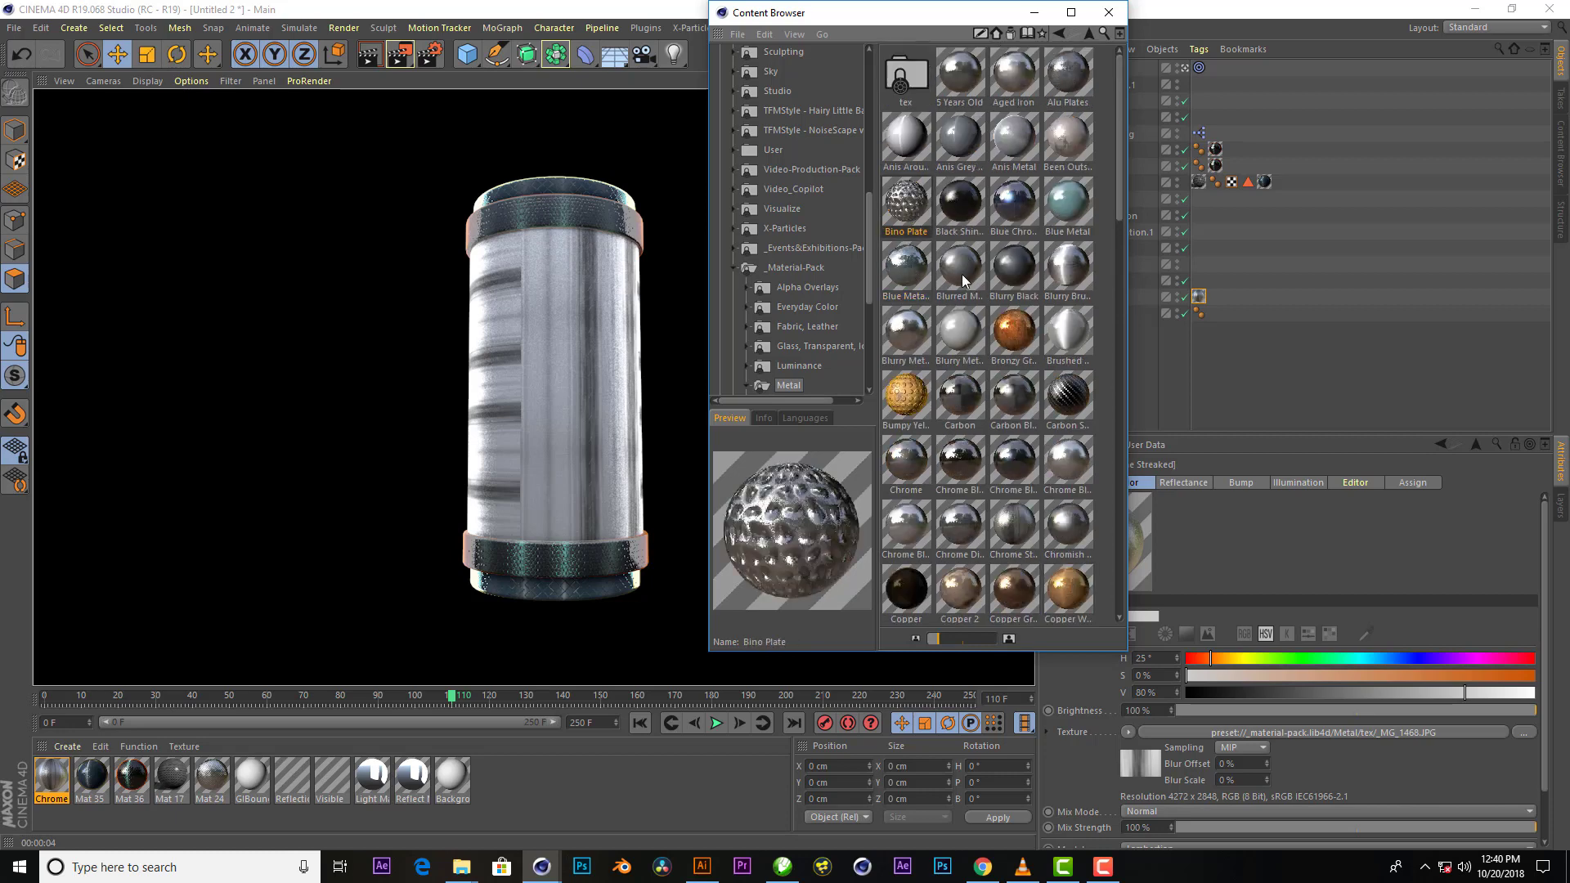
double_click(922, 199)
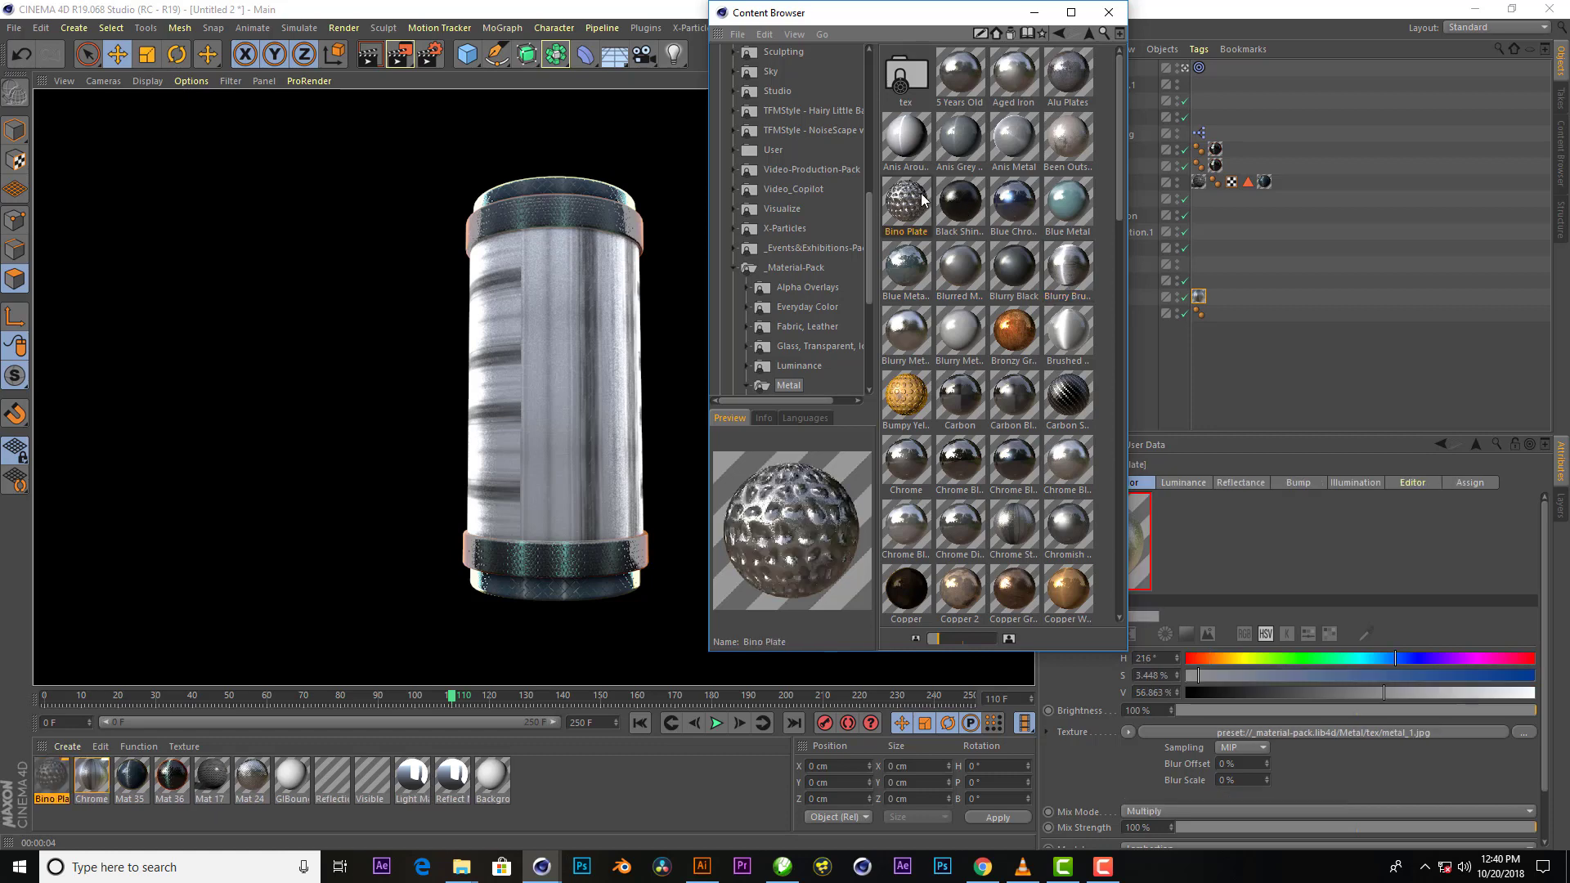
click(48, 799)
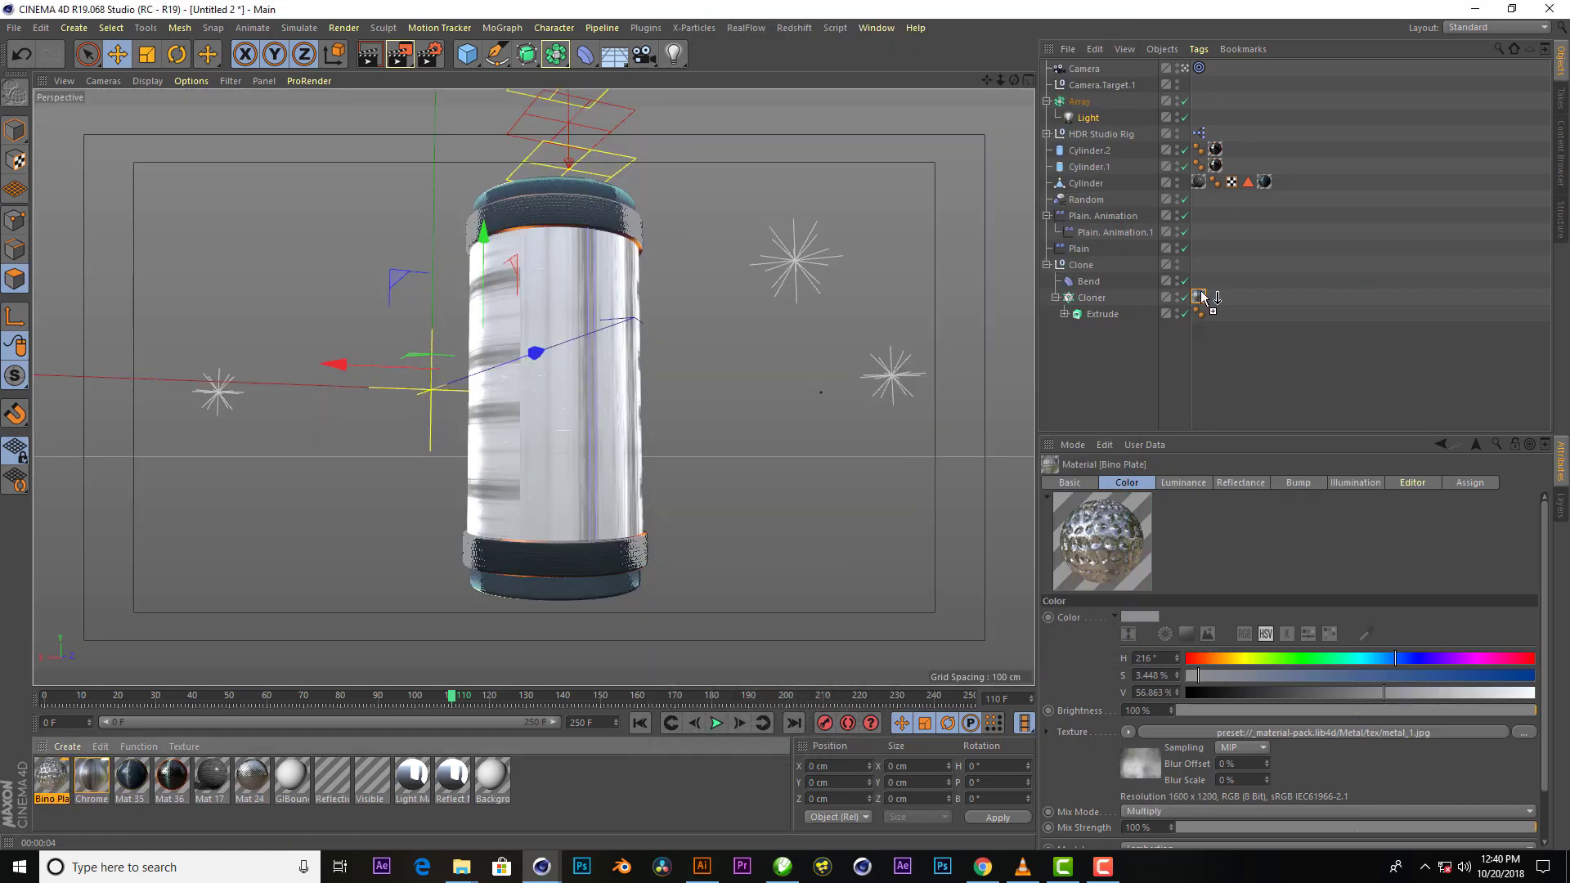
drag(1342, 282, 1199, 296)
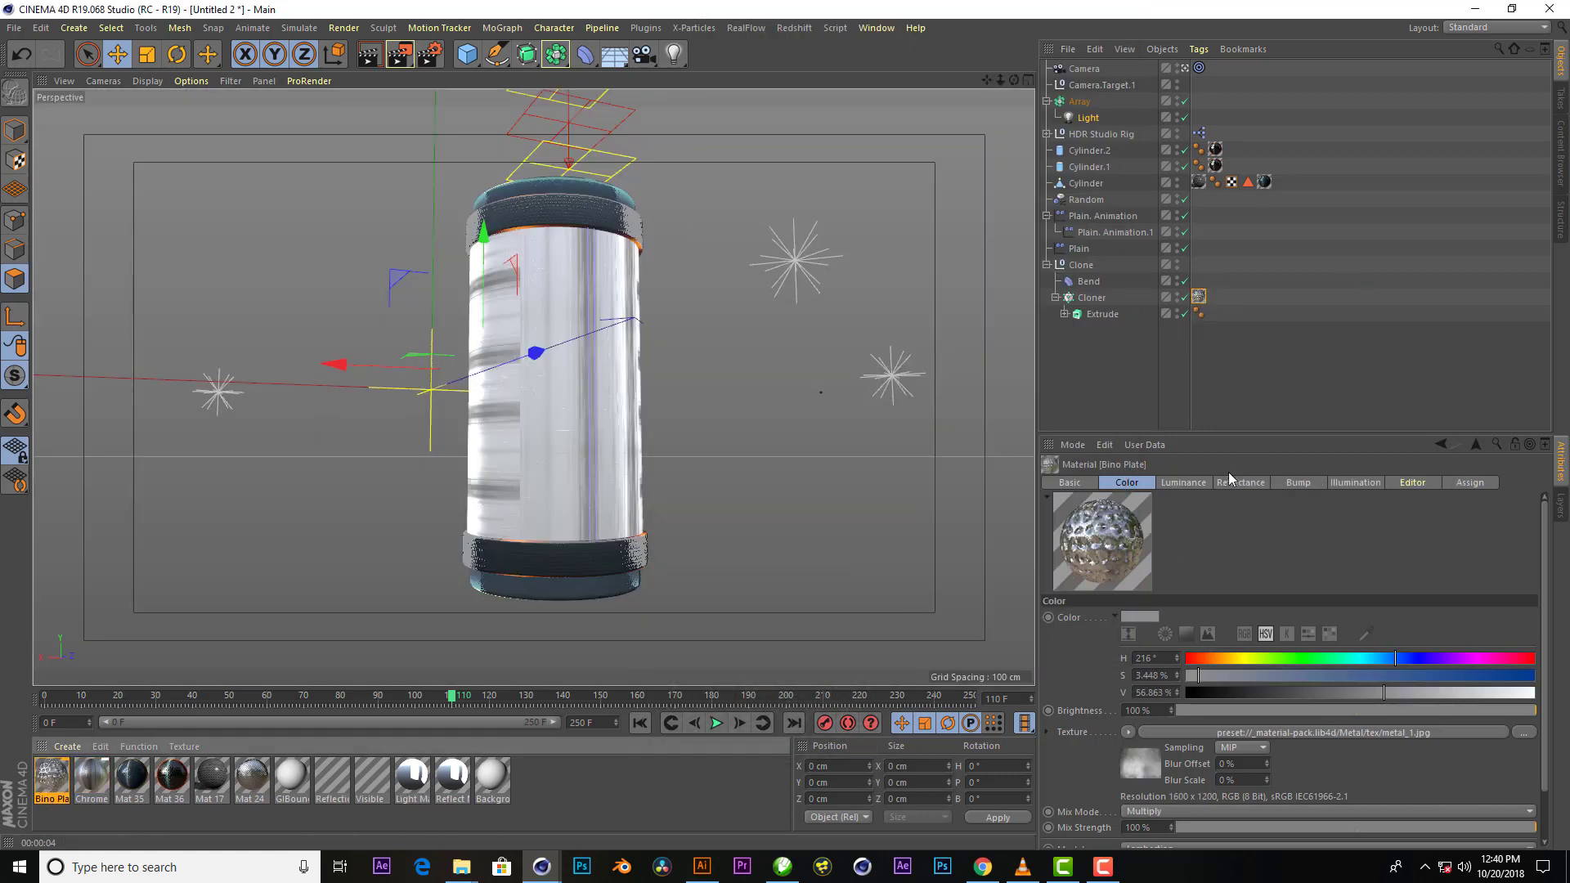
Render the Bino Plate look, then put Mat 24 back on the Cloner tag
click(370, 56)
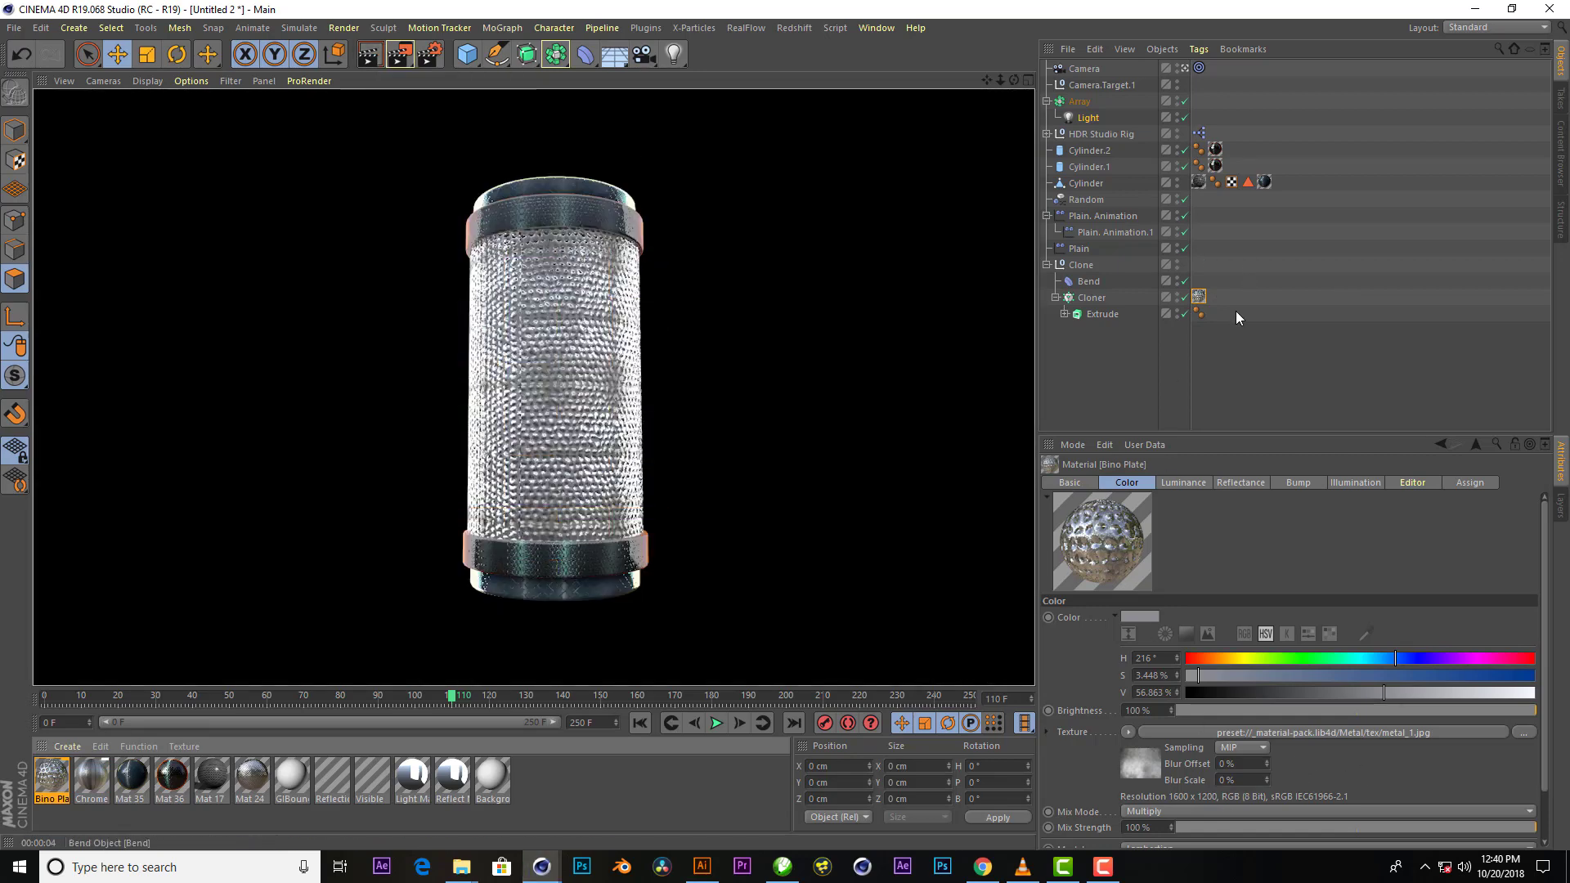
click(1199, 296)
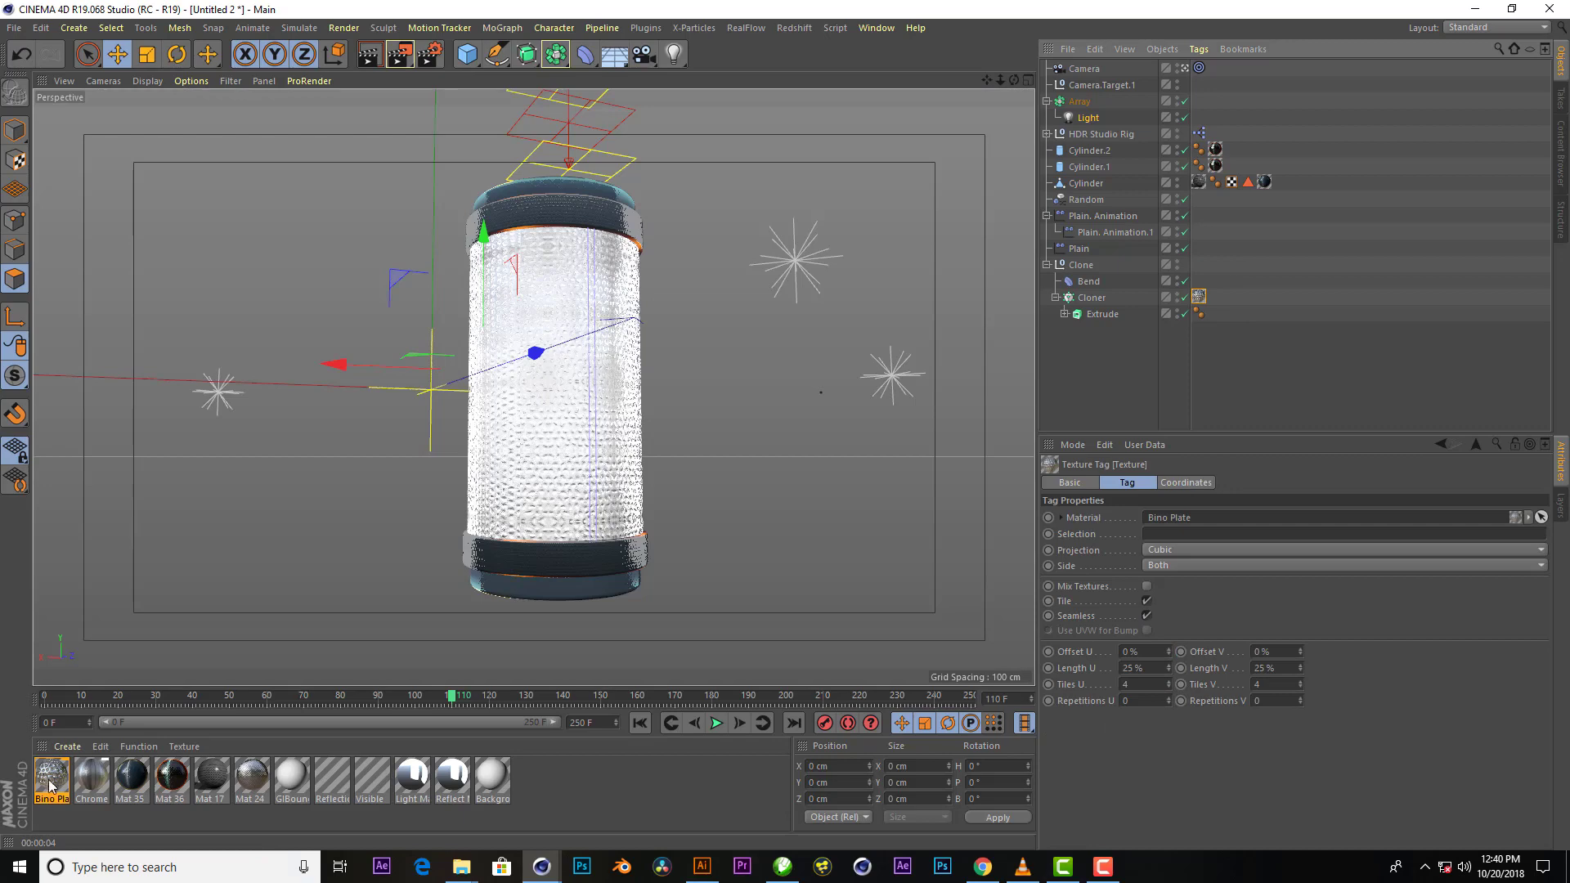
drag(251, 777, 1199, 296)
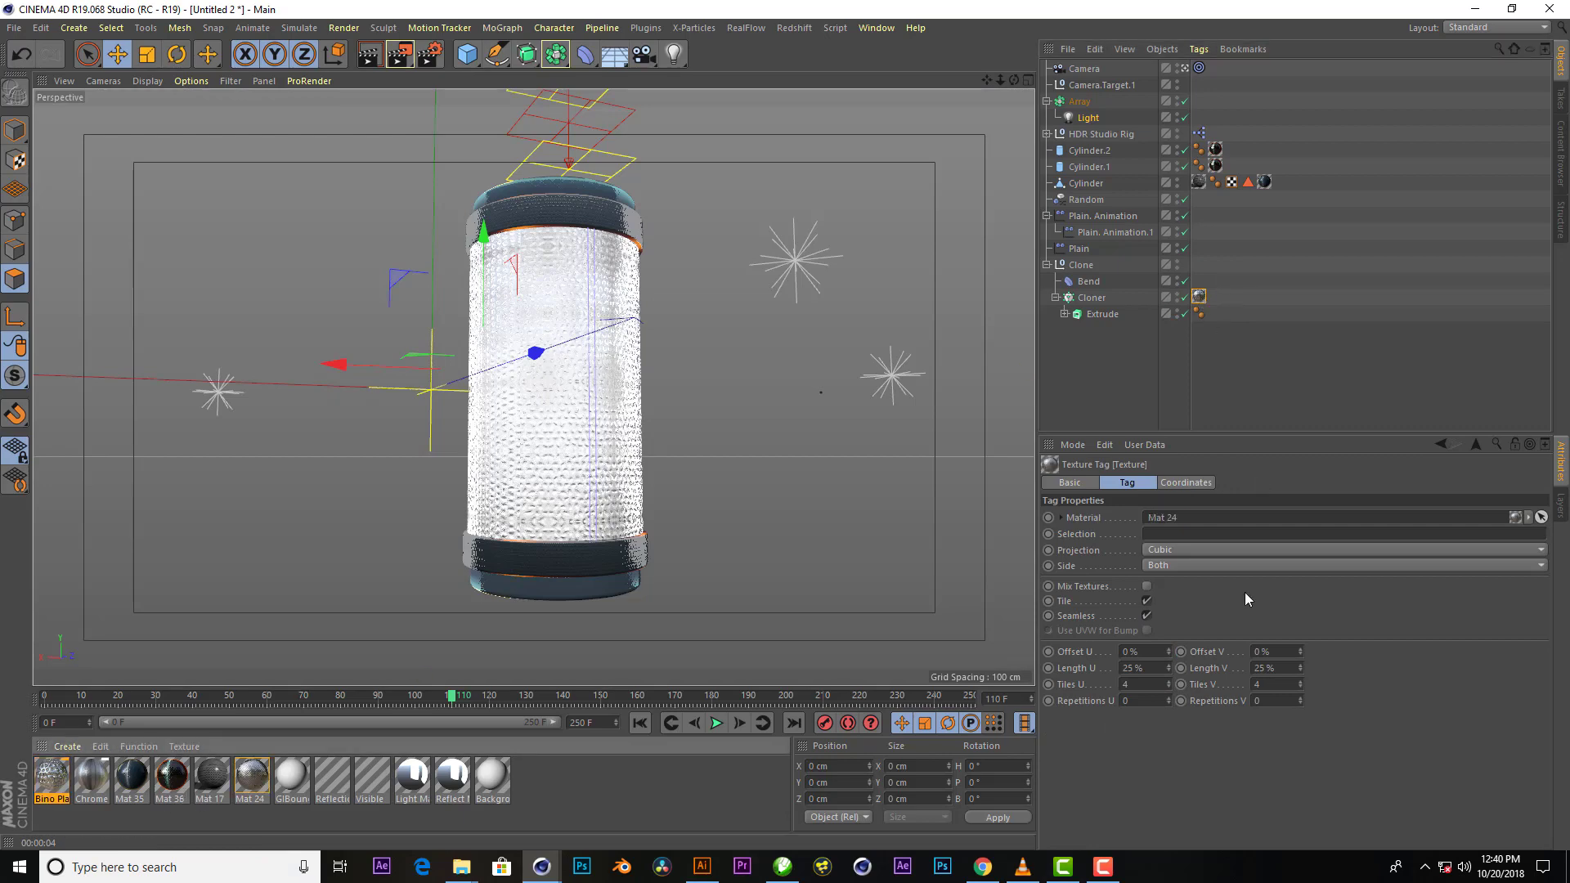
Render the Mat 24 tiles and select HDR Studio Rig to show its settings
click(381, 64)
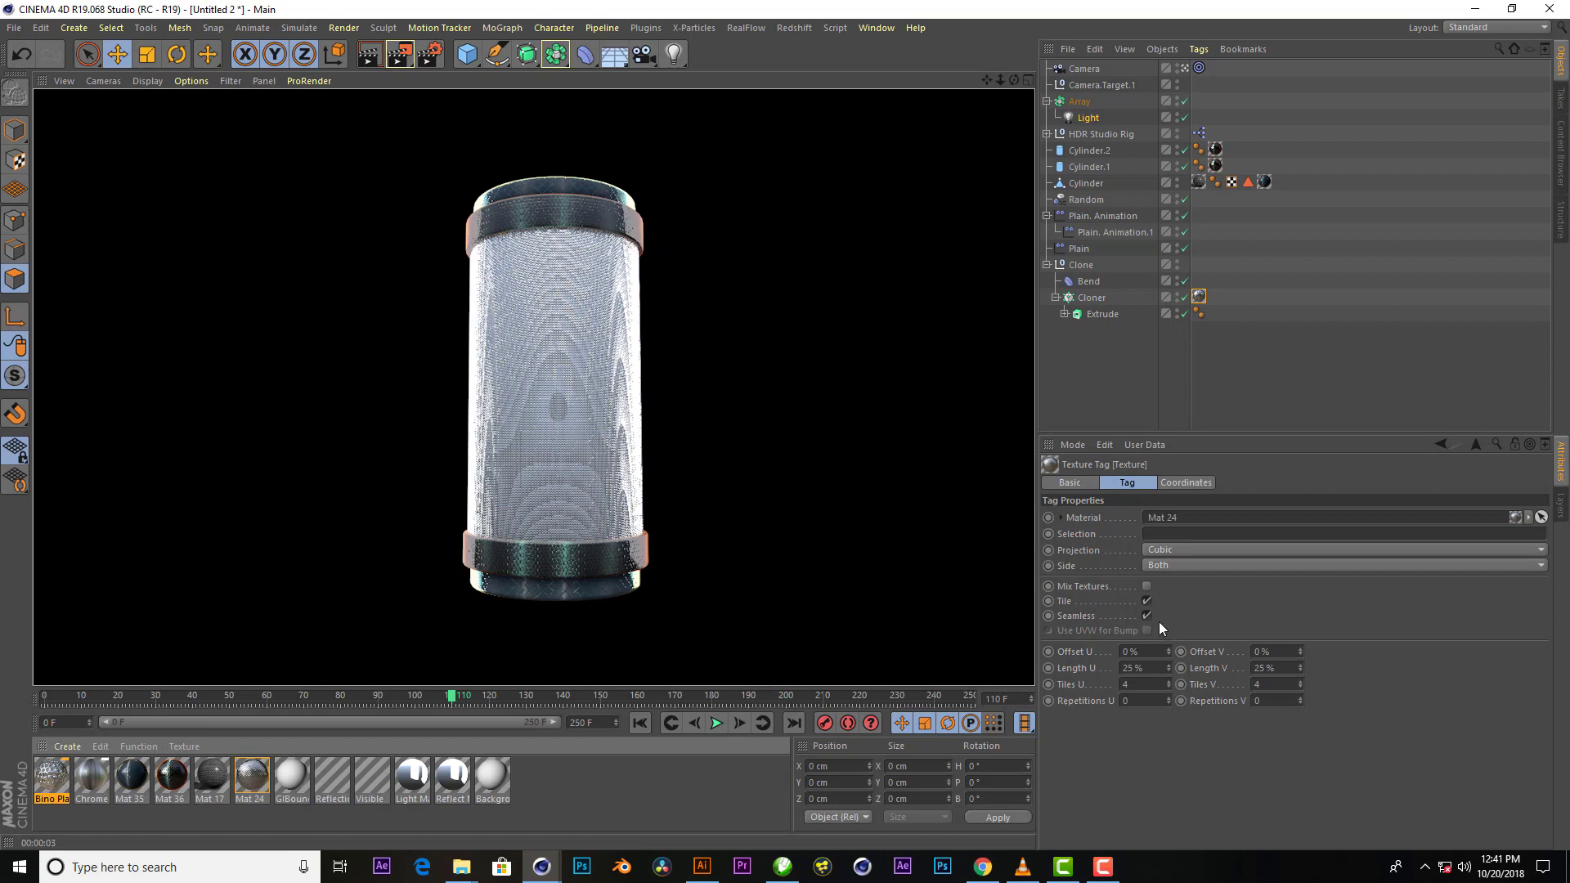
click(1104, 139)
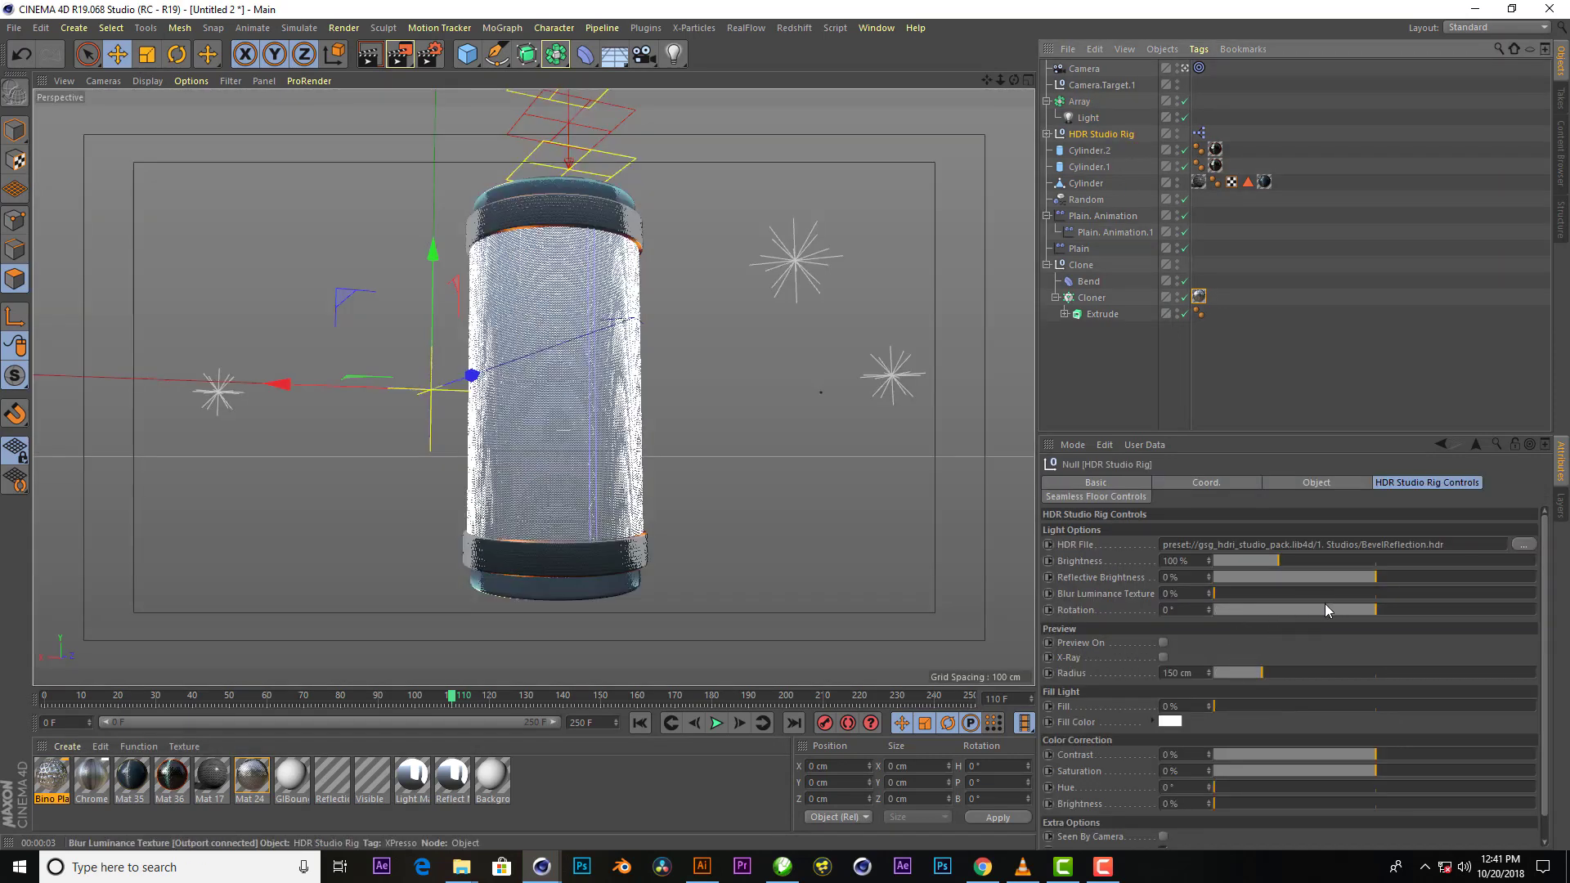
Set the HDR Studio Rig rotation to -64° and render the maximized viewport
drag(1325, 604, 1317, 609)
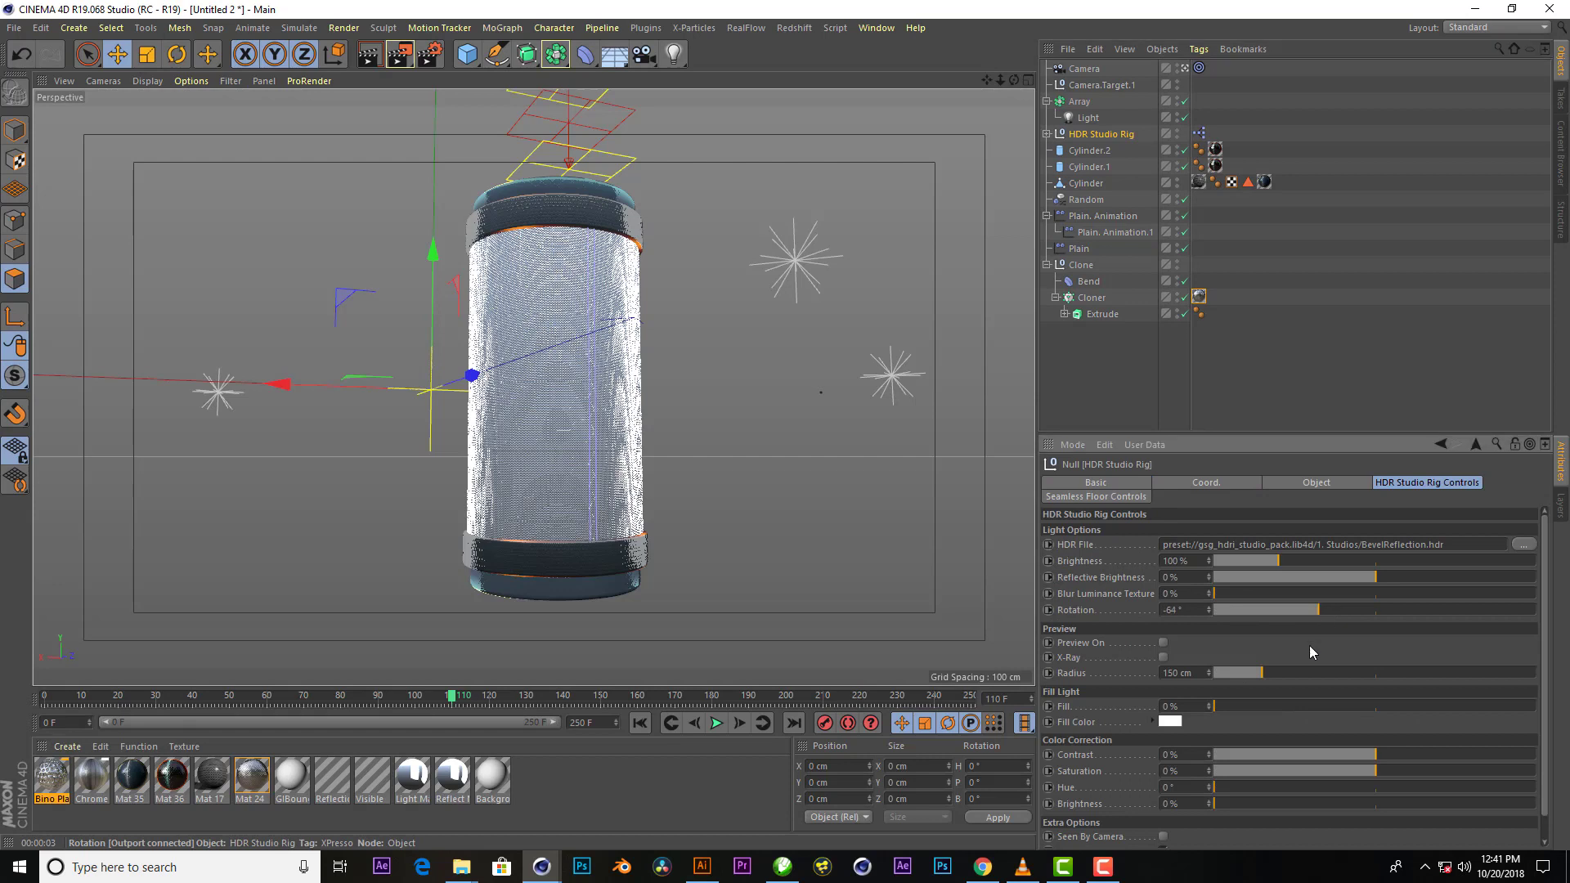
click(375, 62)
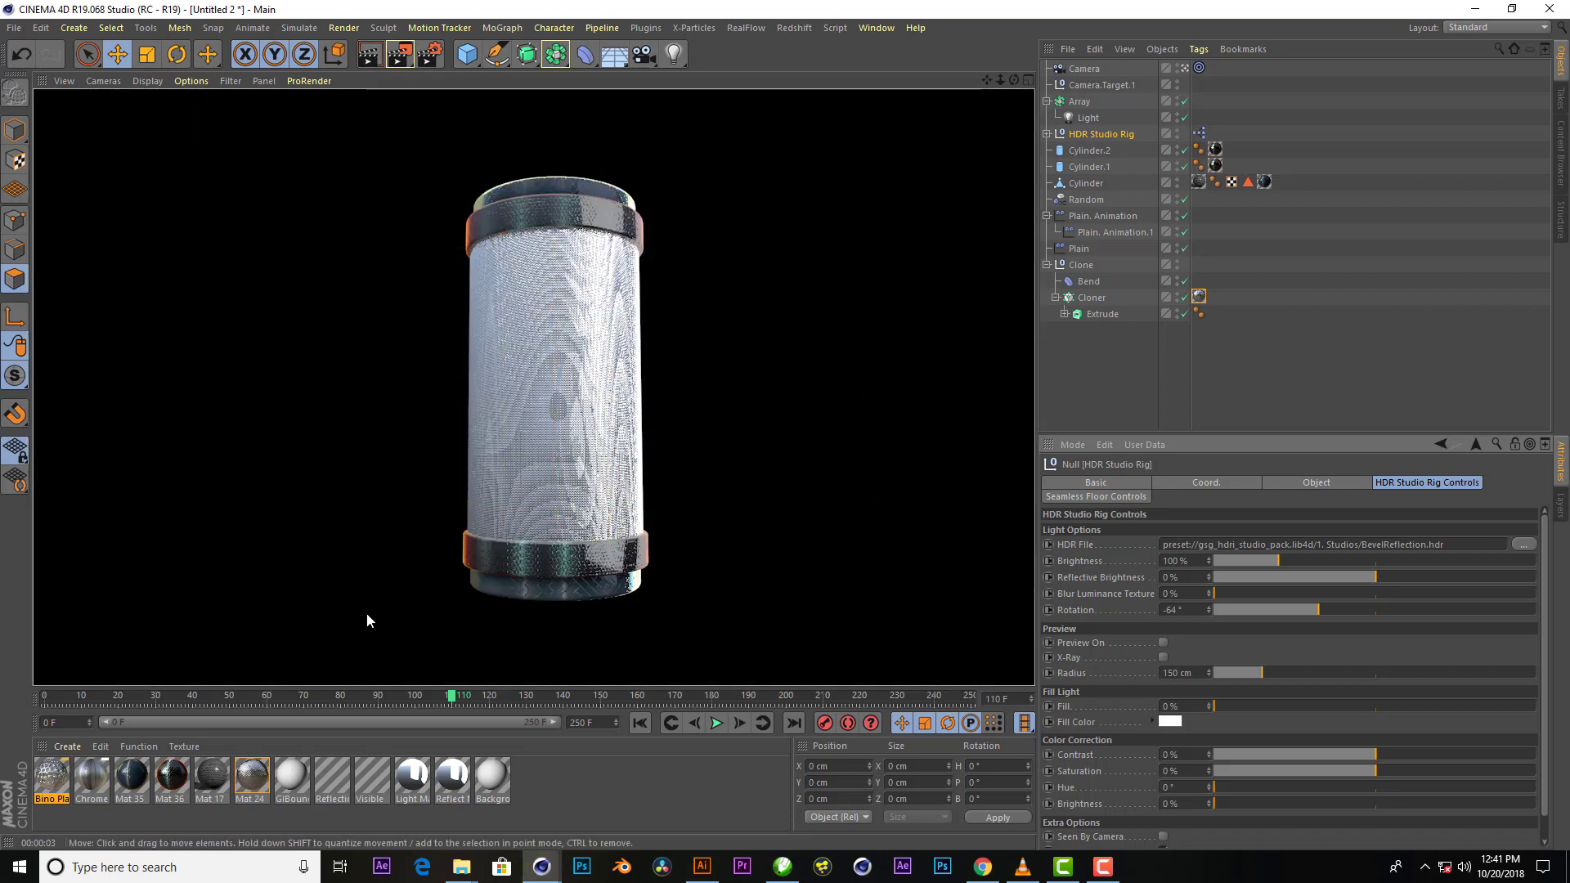
middle_click(586, 196)
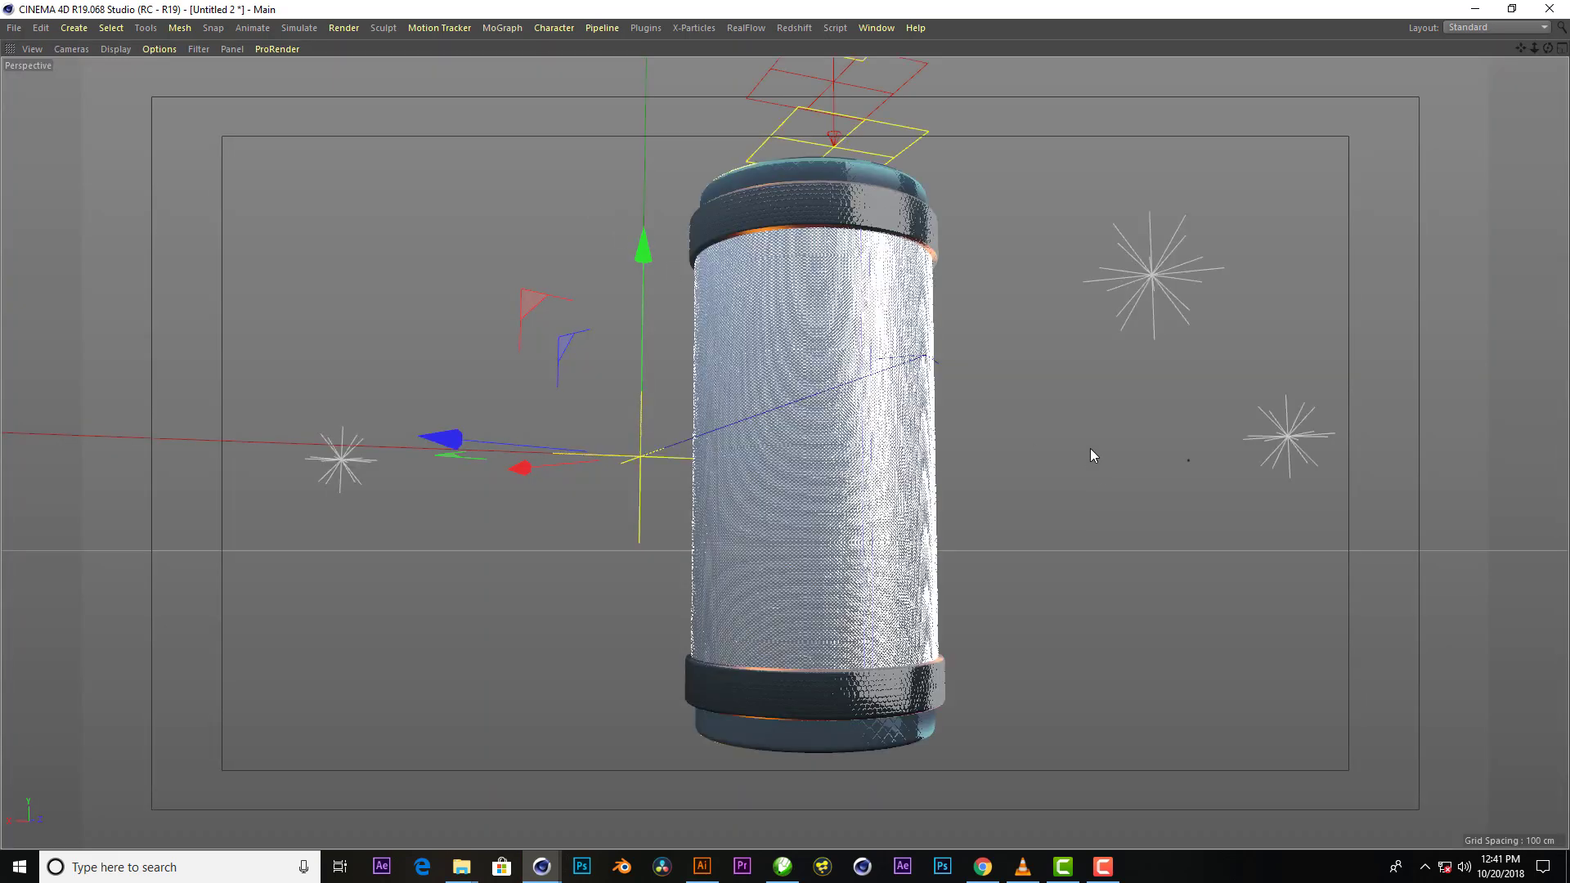
key(ctrl+r)
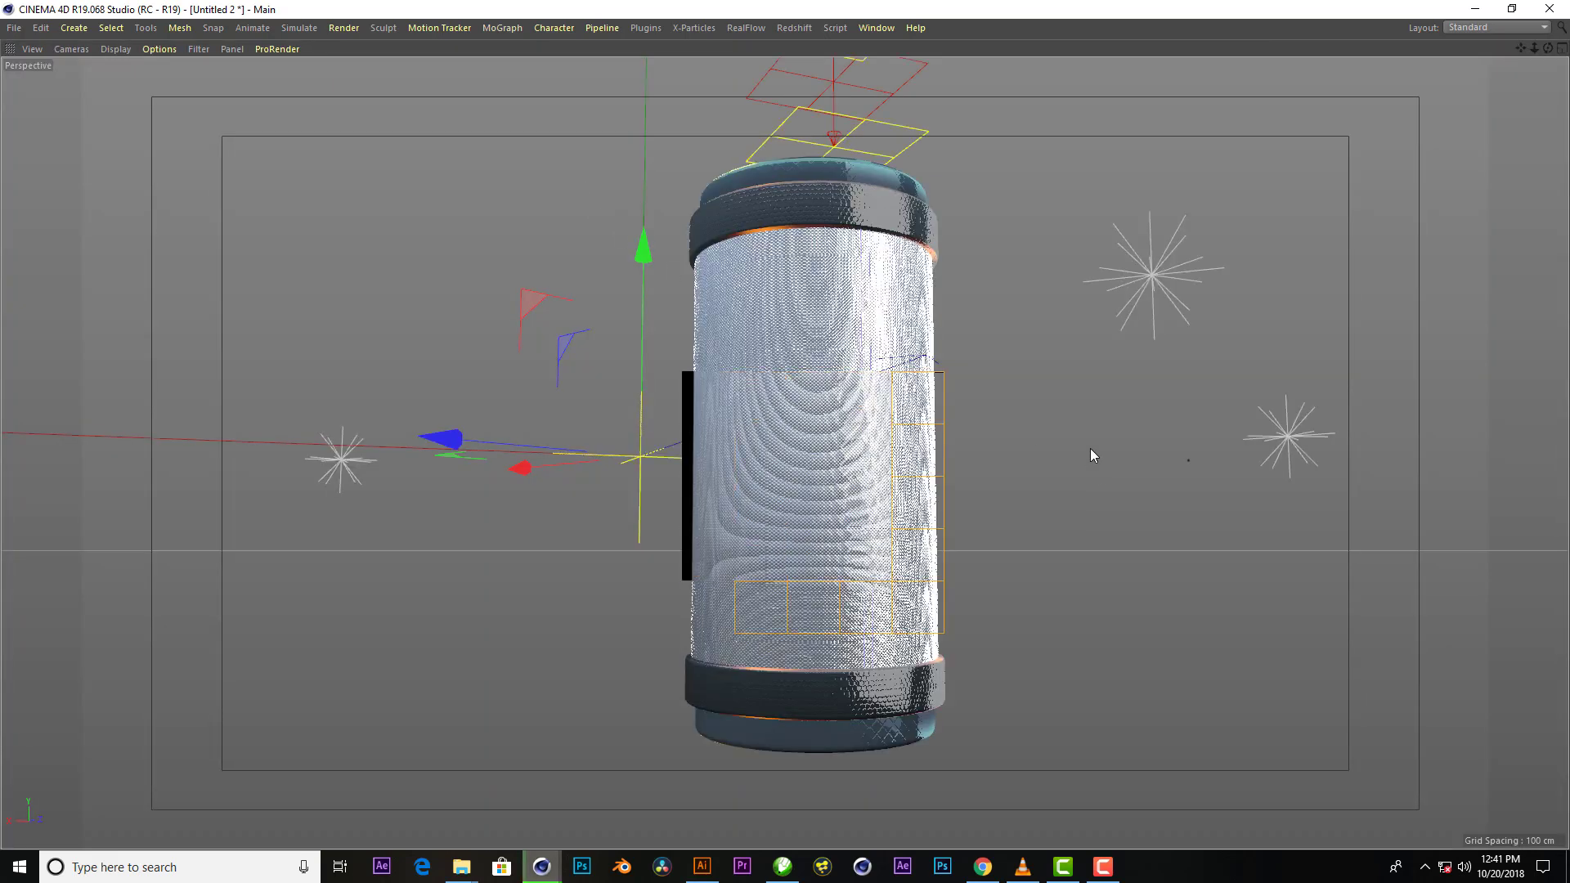